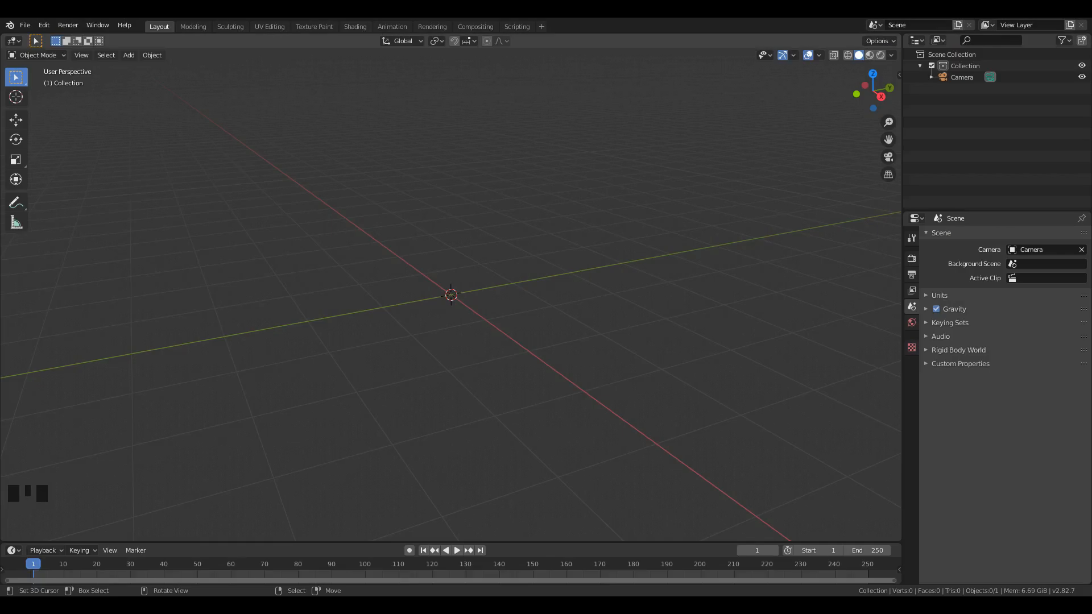
Add a plane mesh and rotate its geometry 90° about the Y axis in Edit Mode so it stands upright.
scroll(499, 262, up, 1)
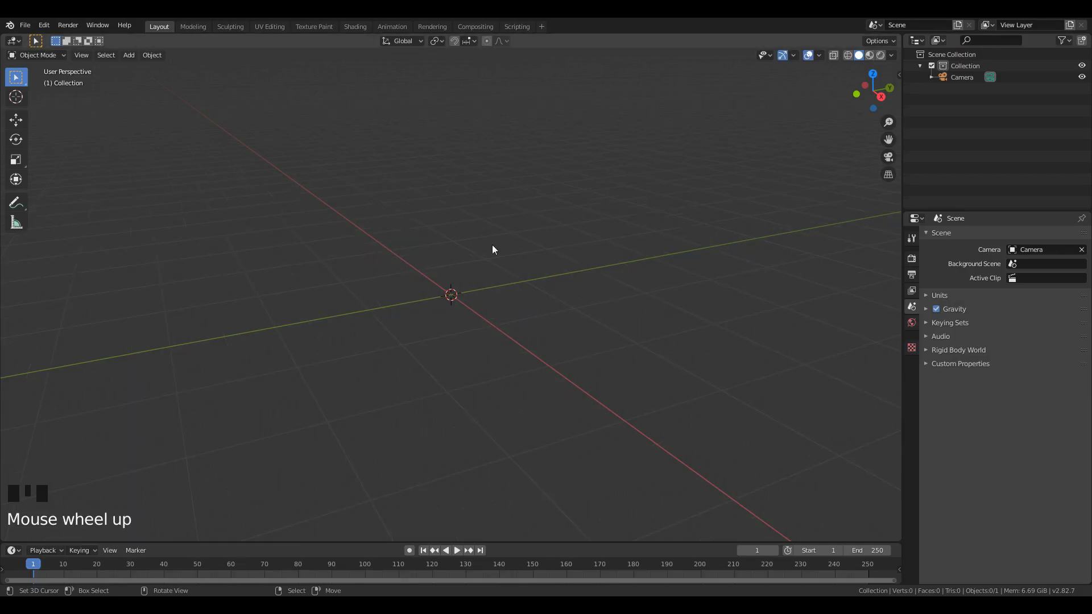
key(shift+a)
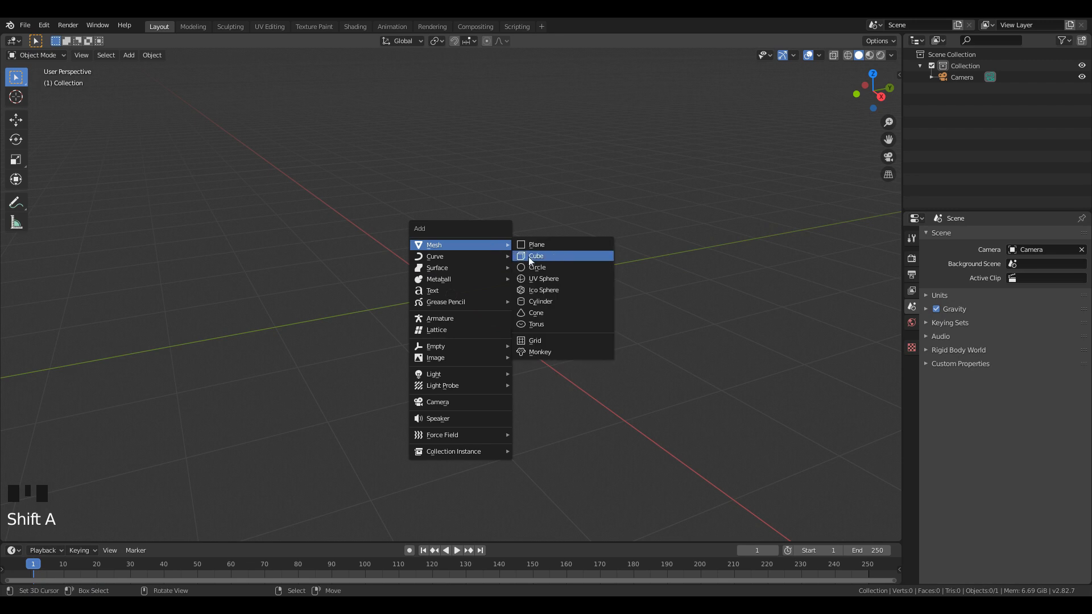
click(538, 246)
scroll(641, 287, up, 1)
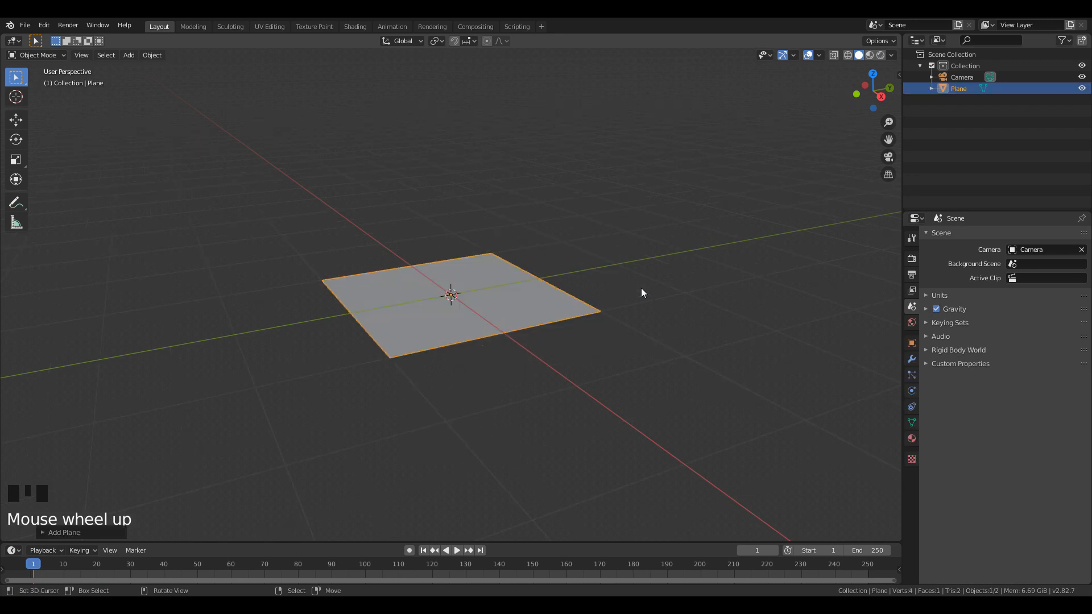
key(Tab)
text(ry90)
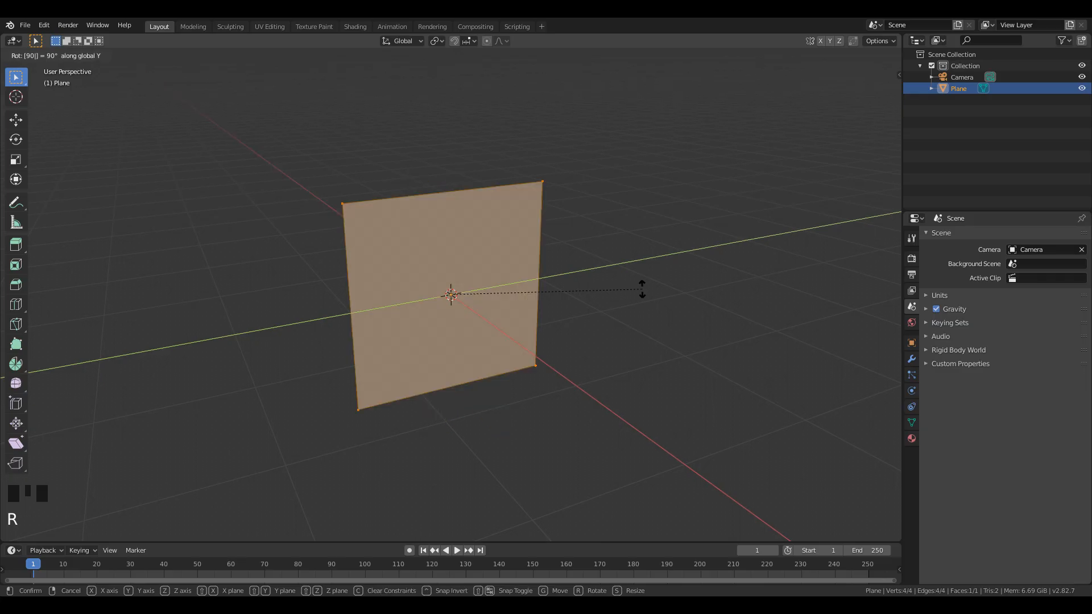
key(Return)
Add a centred vertical loop cut to the plane and bevel it by about 0.43 m into a wide middle strip.
middle_drag(637, 274, 578, 213)
scroll(575, 271, up, 2)
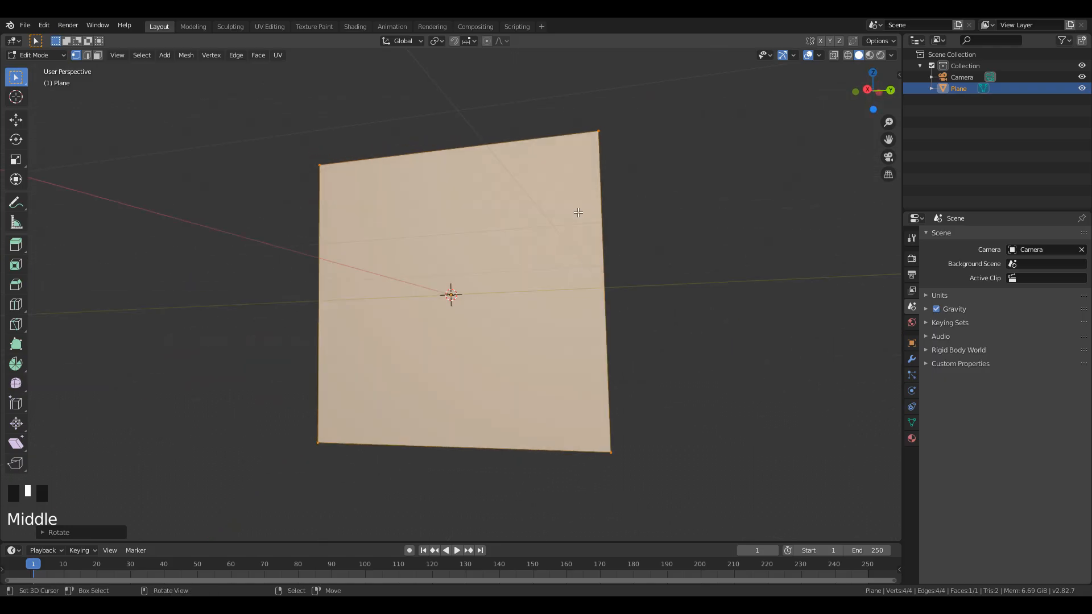
key(ctrl+r)
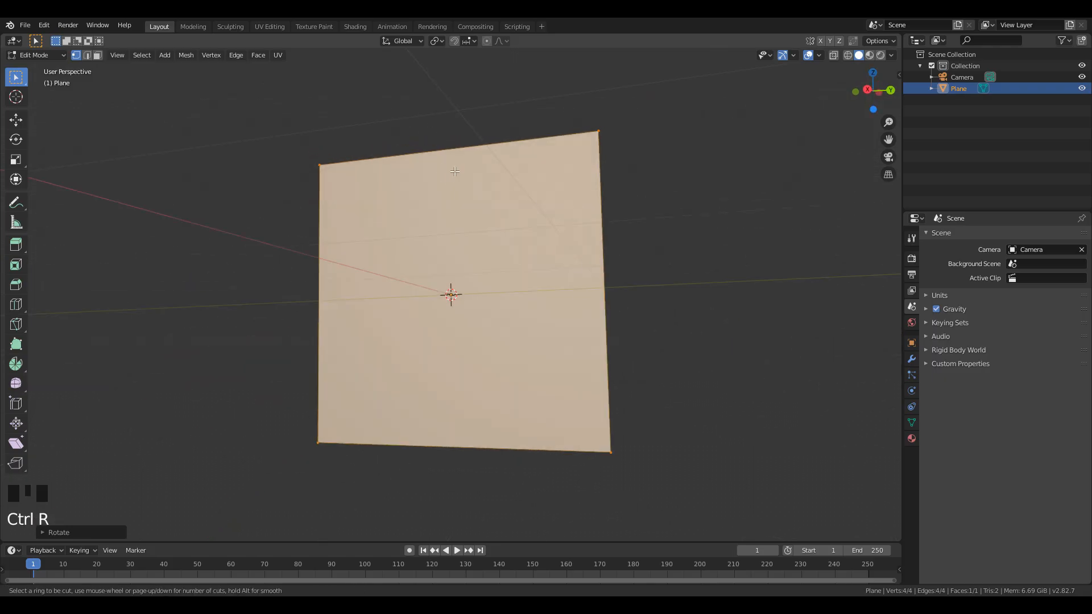
scroll(456, 155, up, 1)
scroll(456, 155, down, 1)
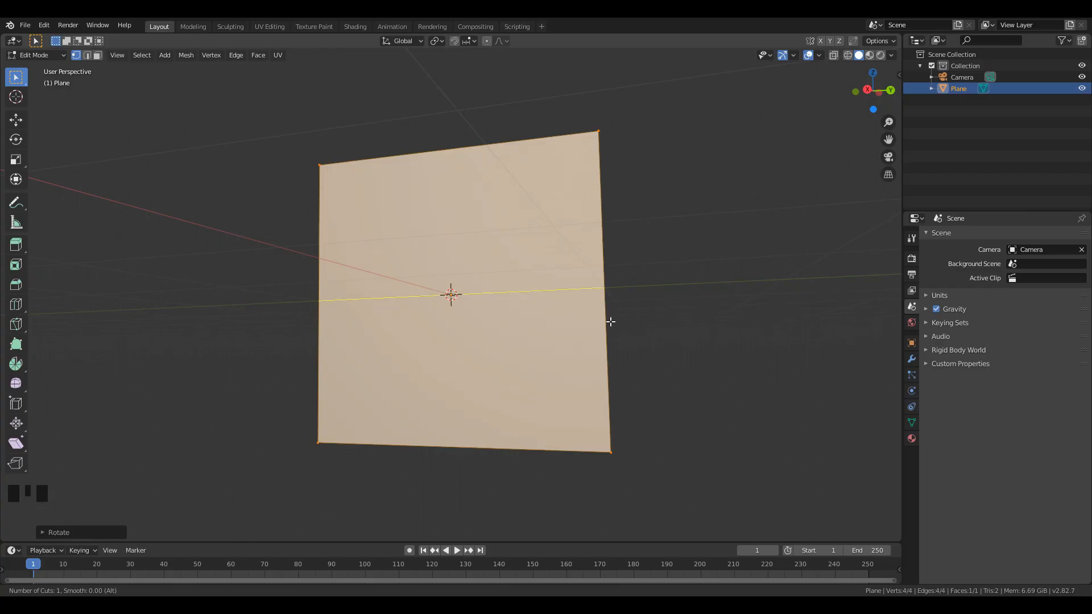
click(439, 156)
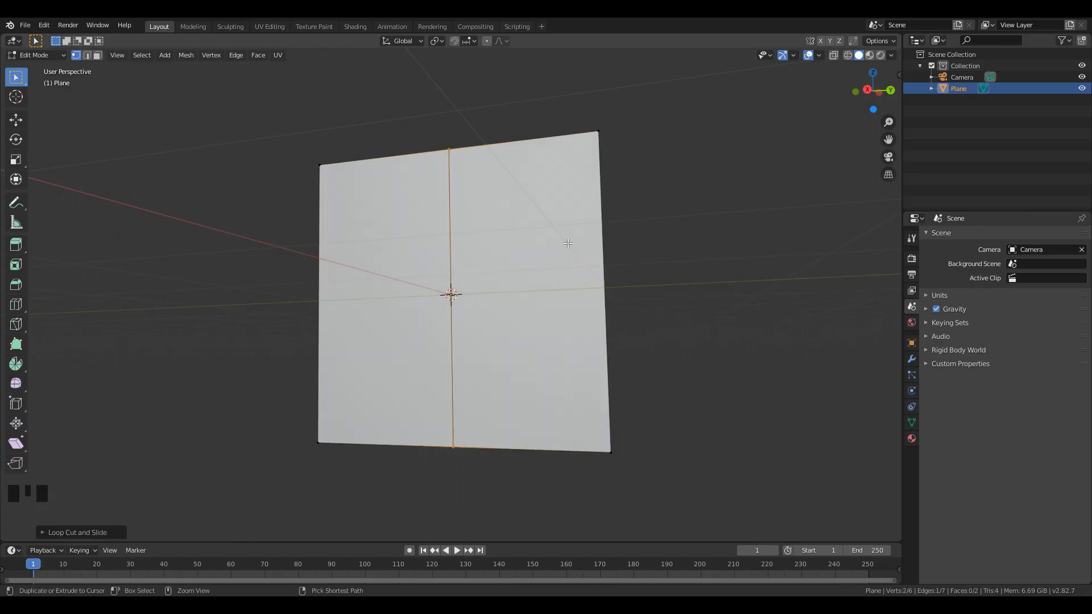
key(ctrl+b)
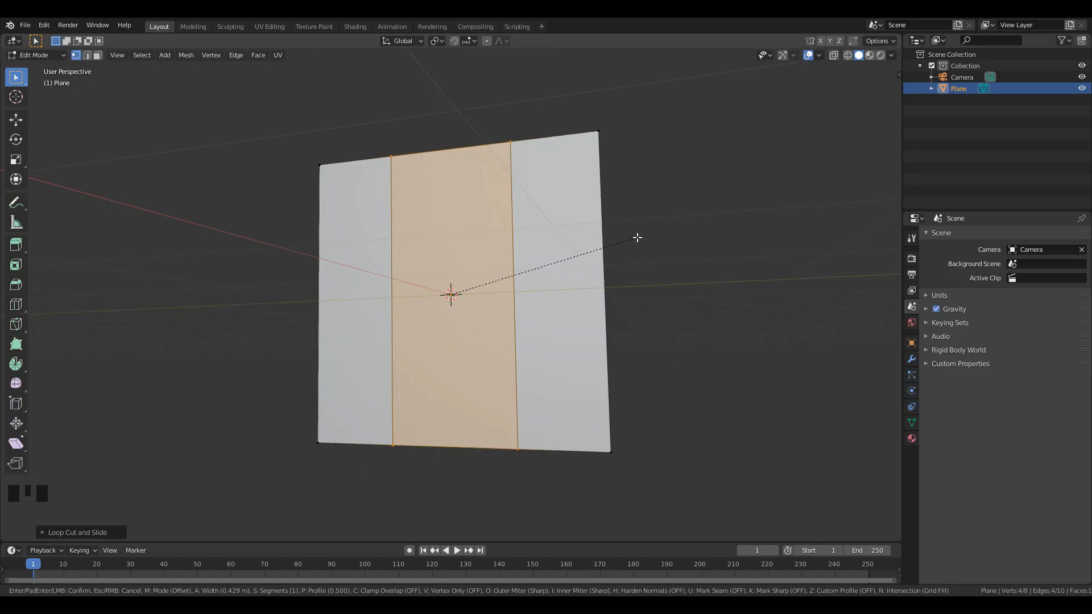
click(638, 237)
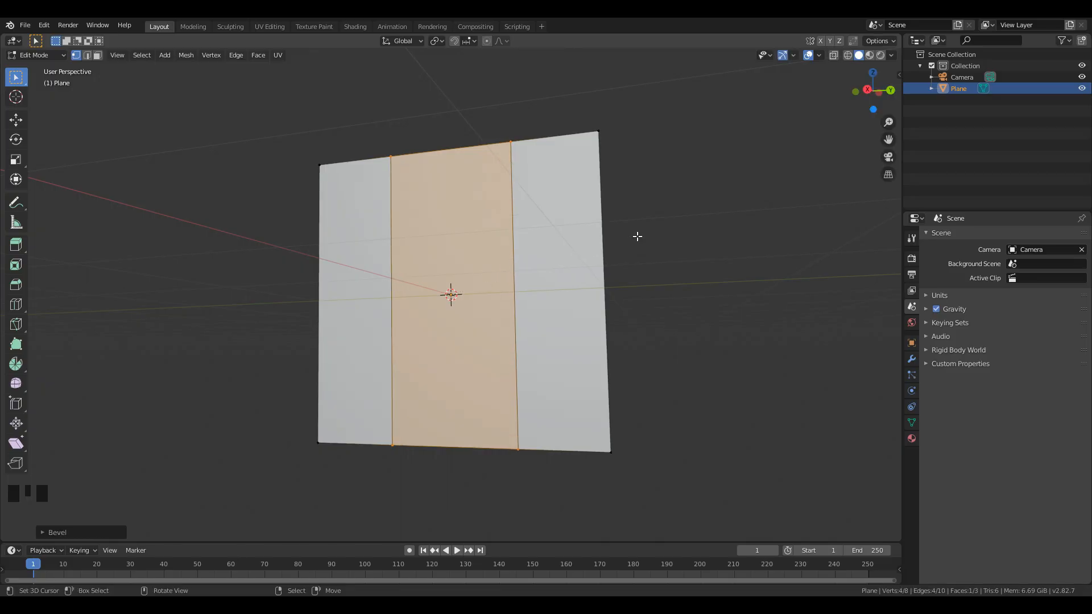
key(ctrl+t)
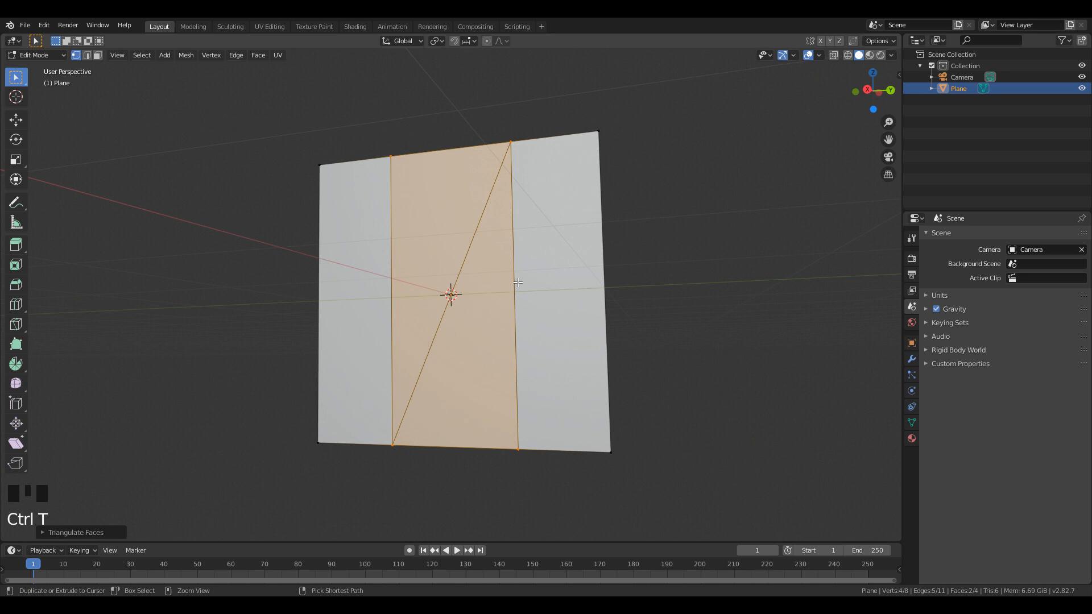
key(ctrl+z)
Add a centred horizontal loop cut across the plane and bevel it into a tall band, leaving narrow strips above and below.
key(ctrl+r)
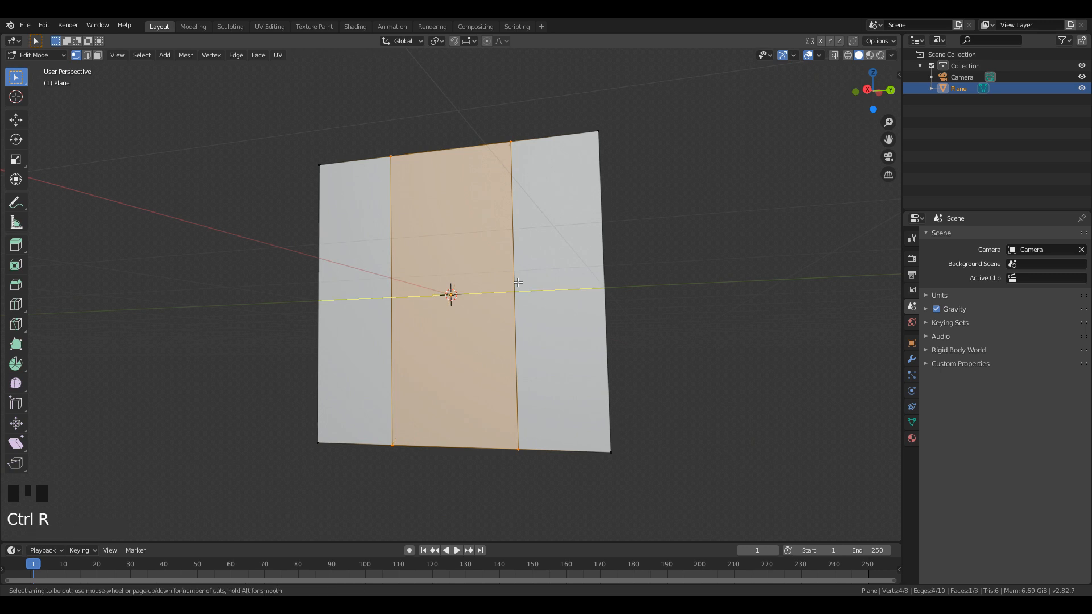
click(517, 282)
right_click(517, 282)
key(ctrl+b)
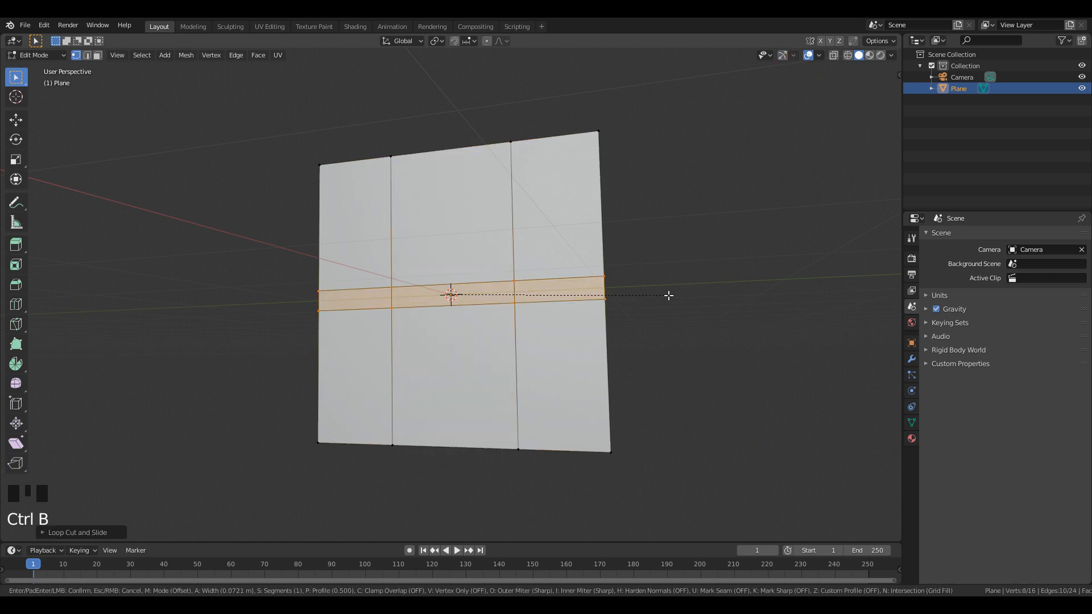
click(780, 295)
Inset the central face of the wall by about 0.07 to form a window border.
middle_drag(778, 294, 568, 334)
scroll(567, 333, up, 2)
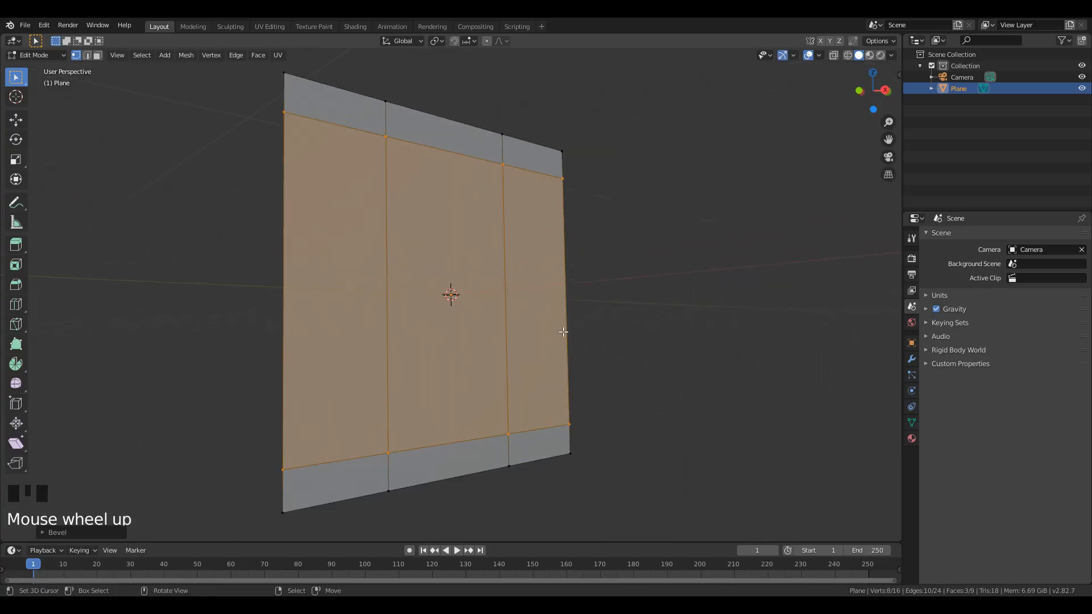
click(99, 55)
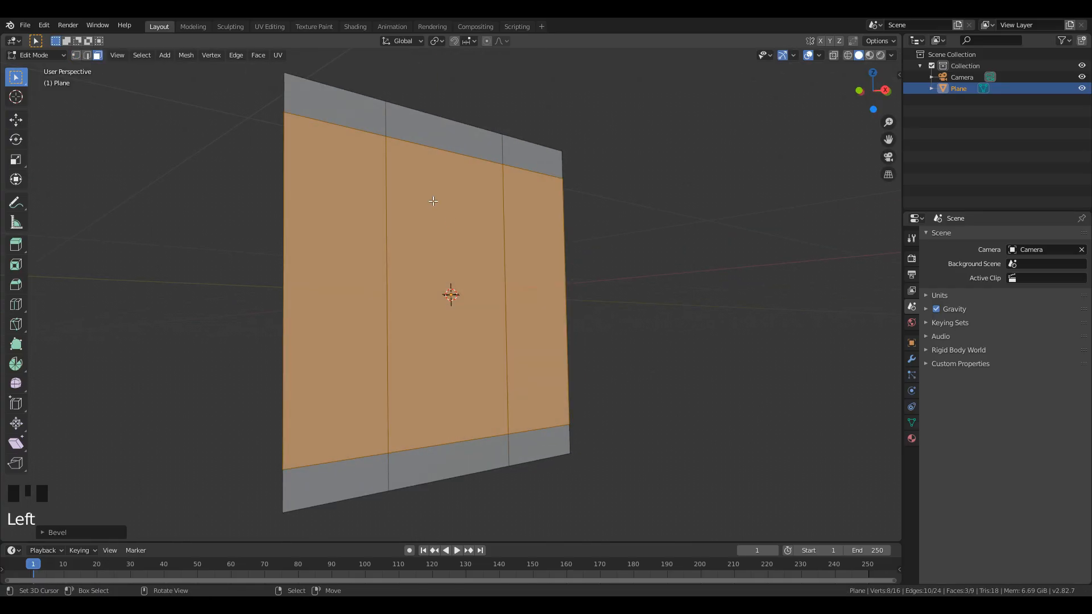
right_click(477, 225)
key(i)
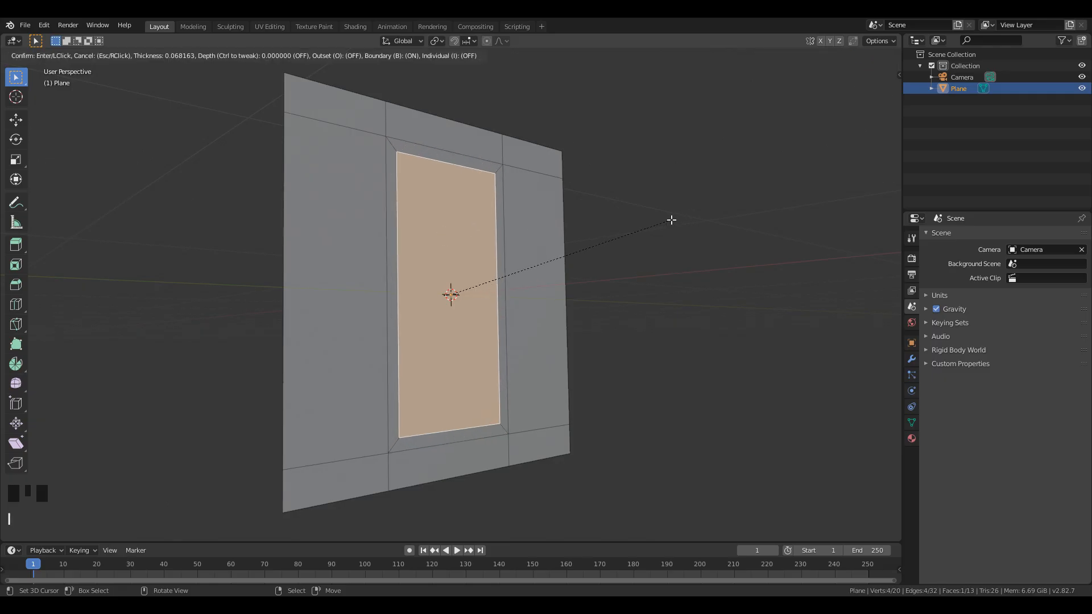
click(671, 219)
Extrude the inset central face inward to recess the window opening into the wall.
middle_drag(672, 219, 668, 395)
key(e)
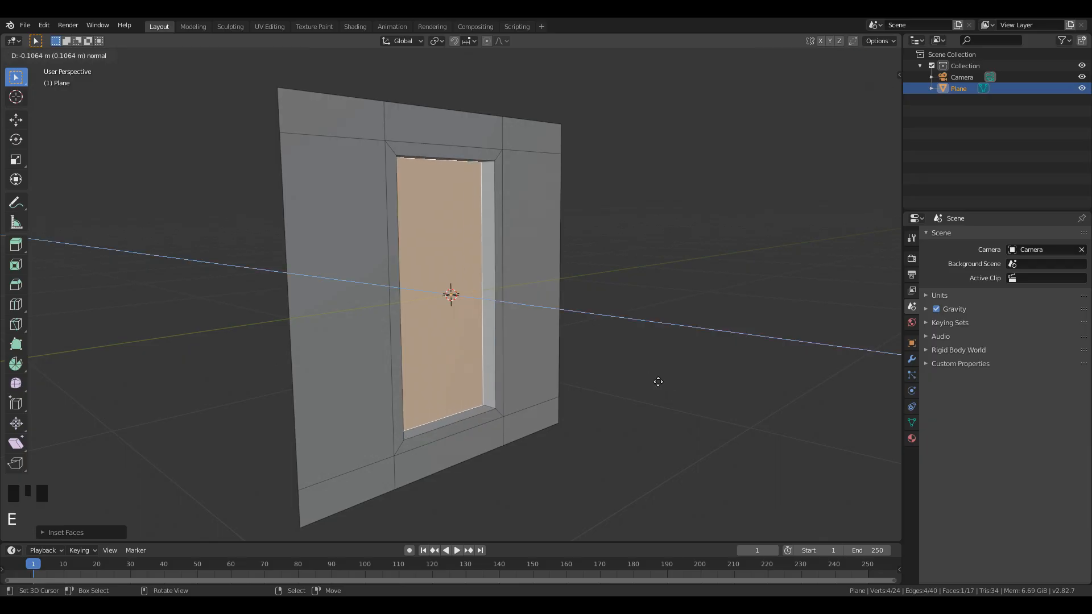
click(642, 377)
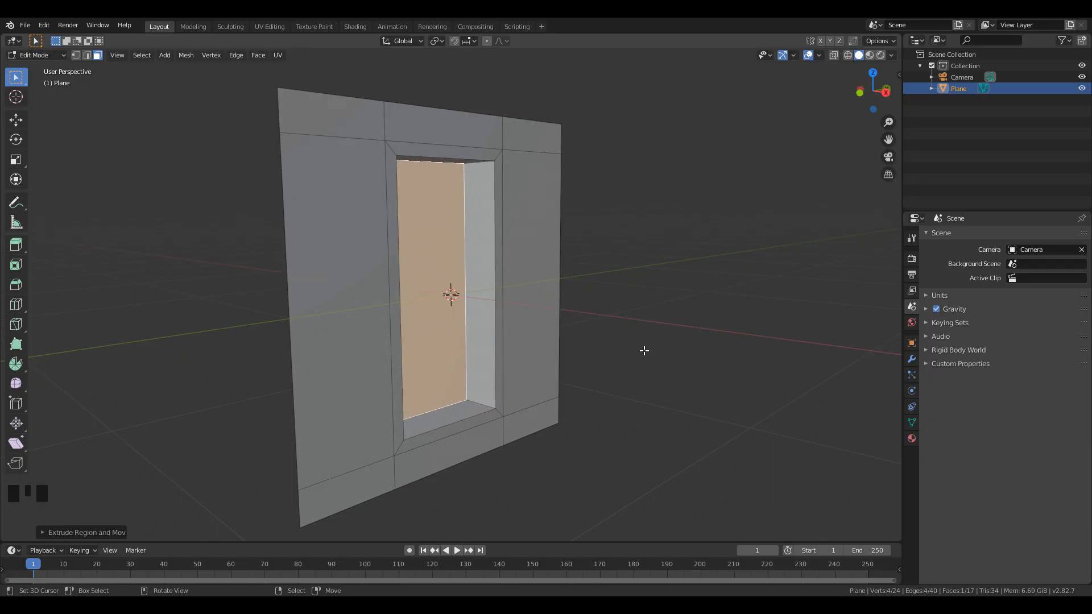
Duplicate the recessed window face in place and hide all the other geometry.
middle_drag(664, 263, 677, 267)
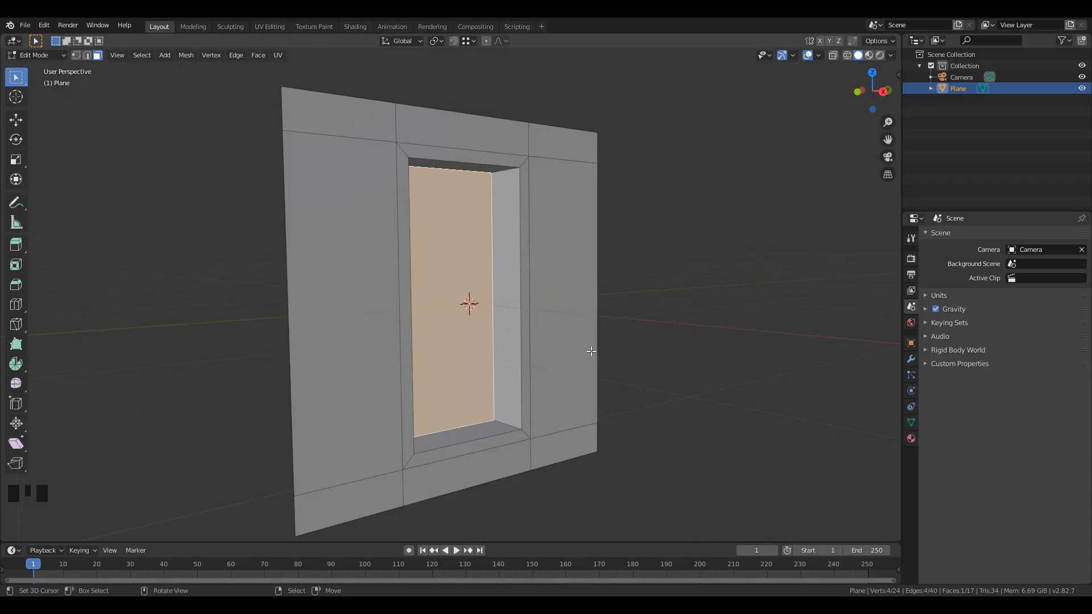
key(shift+d)
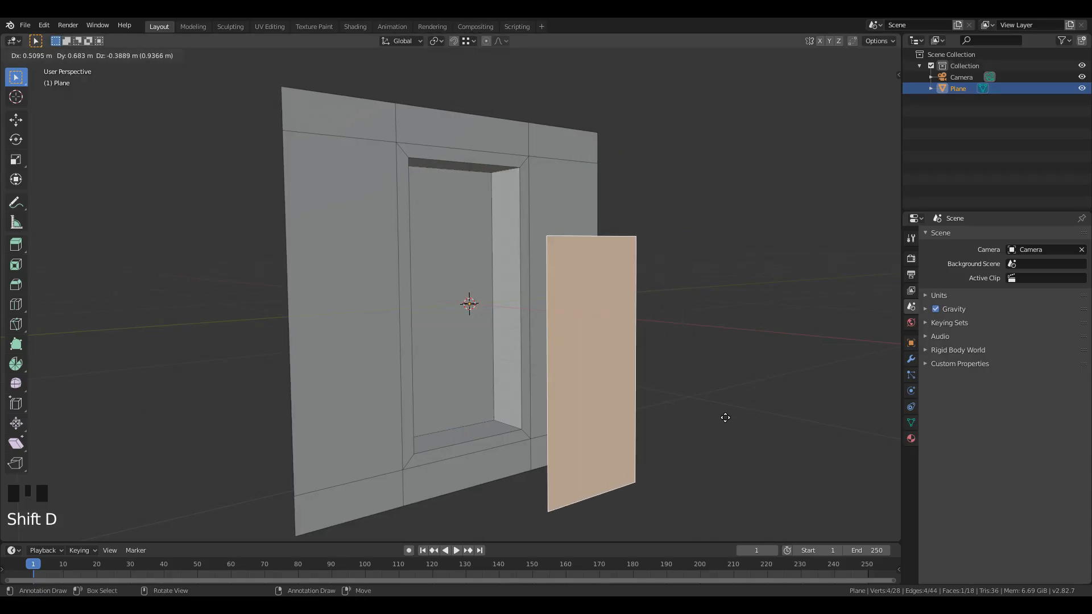
right_click(706, 321)
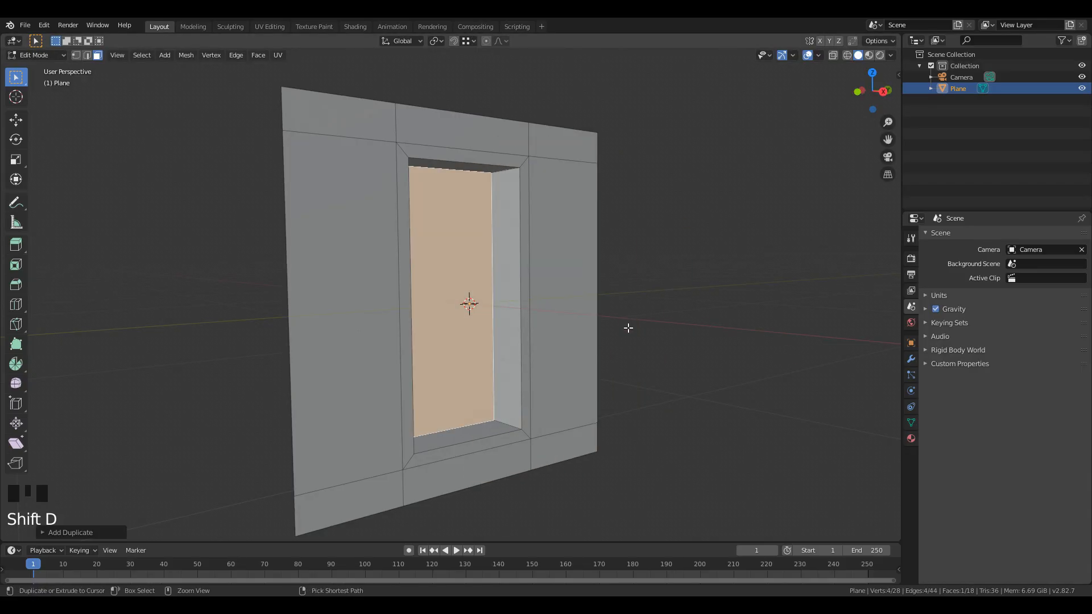
key(ctrl+i)
key(h)
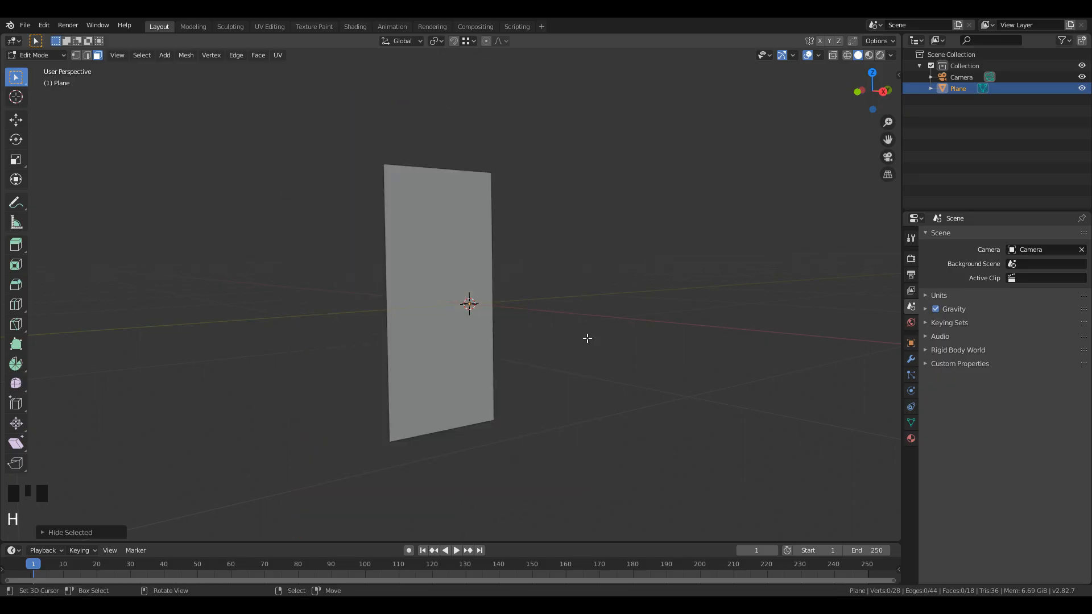
Inset the duplicated window face by about 0.046 to create the outer frame border.
right_click(469, 312)
shift+middle_drag(533, 325, 578, 331)
scroll(582, 356, up, 2)
scroll(763, 330, up, 2)
key(i)
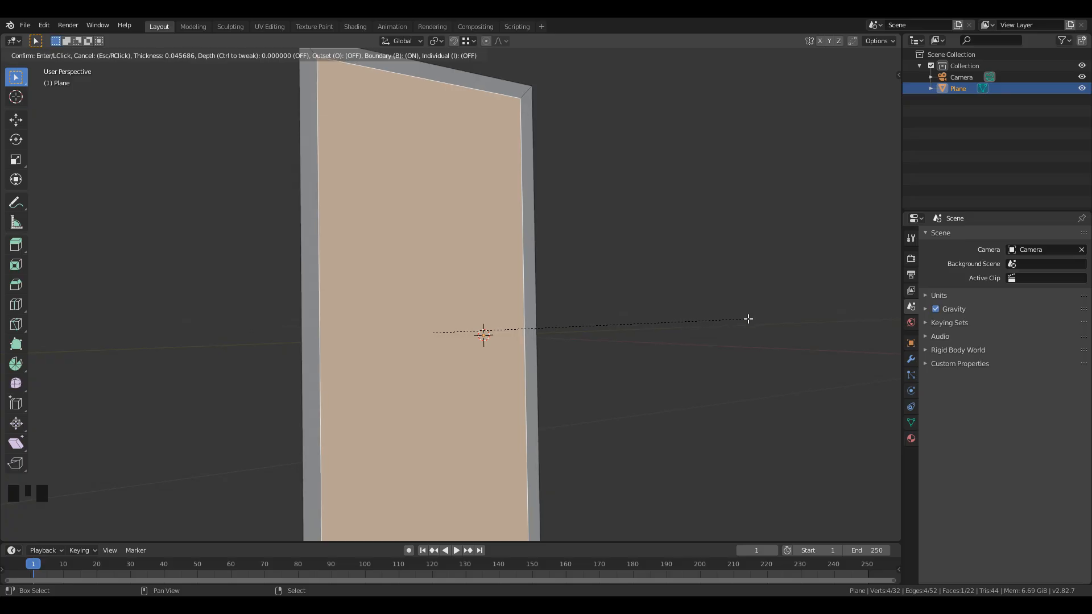
click(748, 320)
Inset the inner face again by a very thin margin and delete the narrow ring of faces to leave a gap.
scroll(715, 363, down, 2)
shift+middle_drag(715, 363, 676, 374)
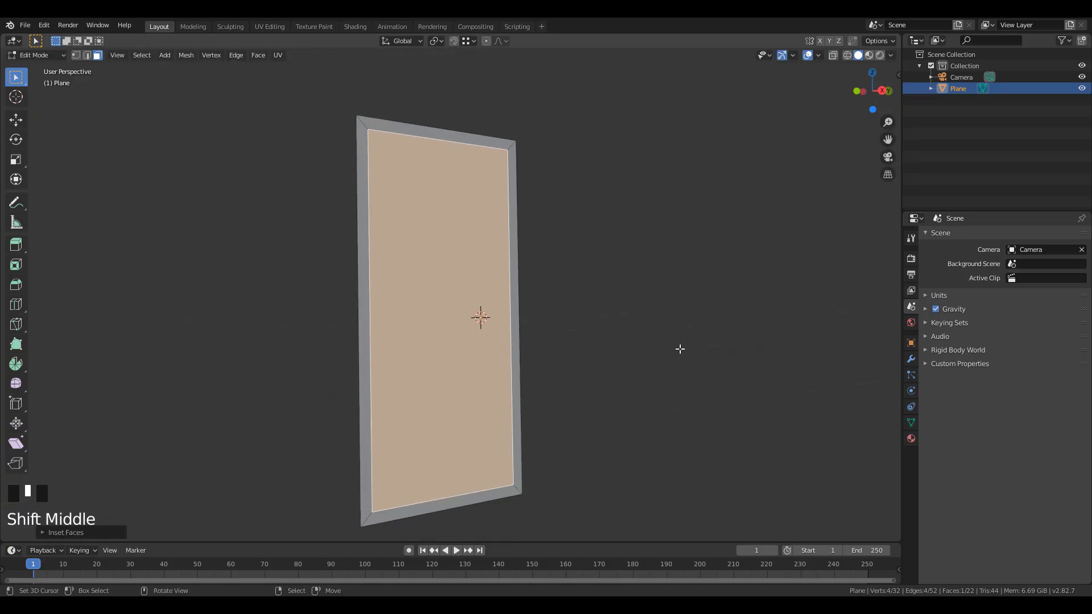
key(i)
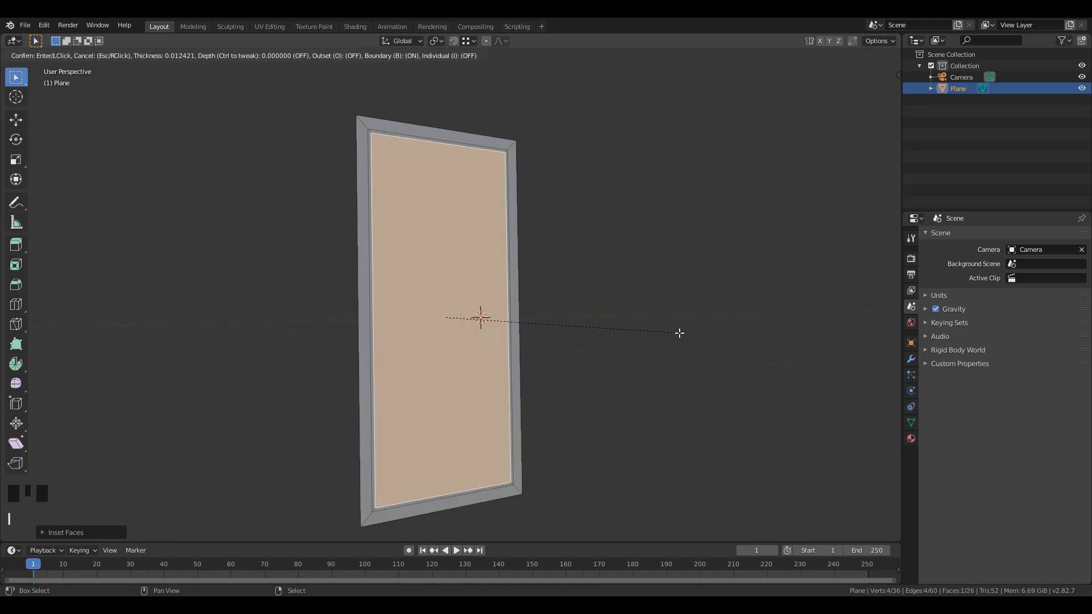
click(692, 330)
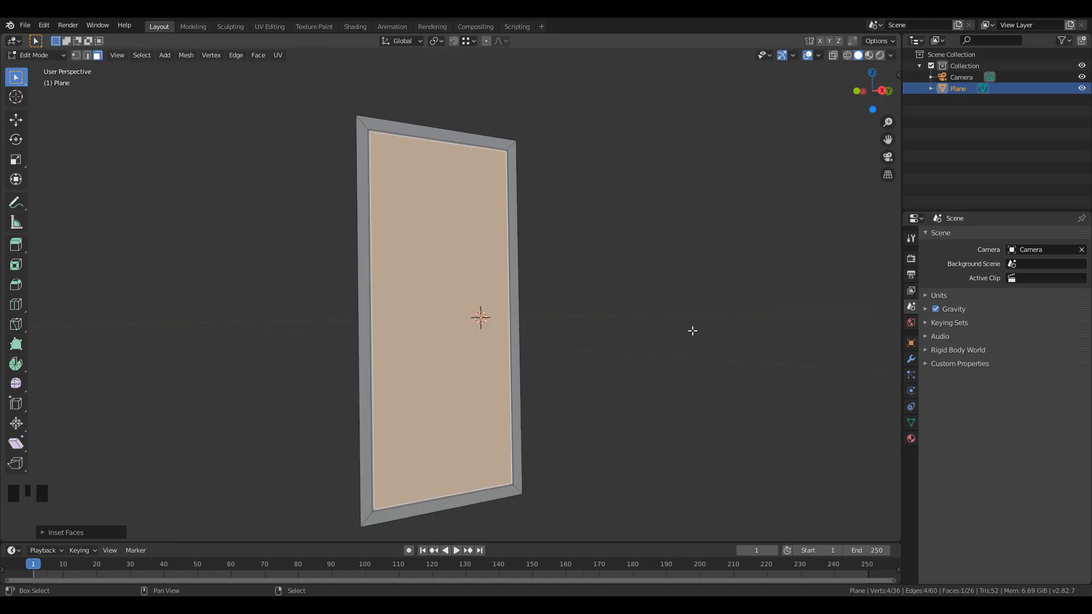
key(ctrl+KP_Add)
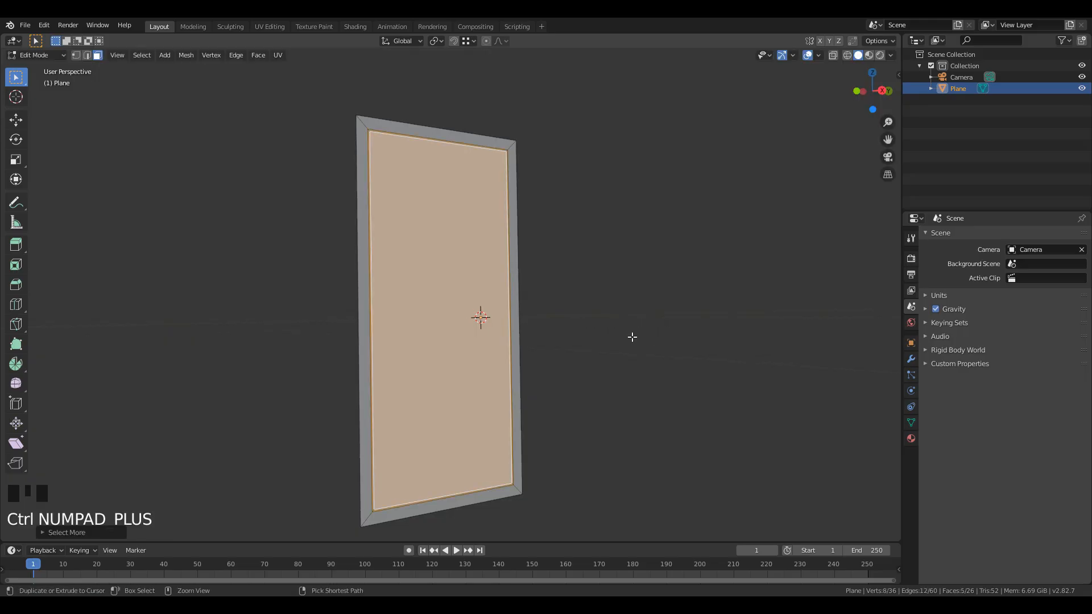
shift+right_click(493, 337)
key(x)
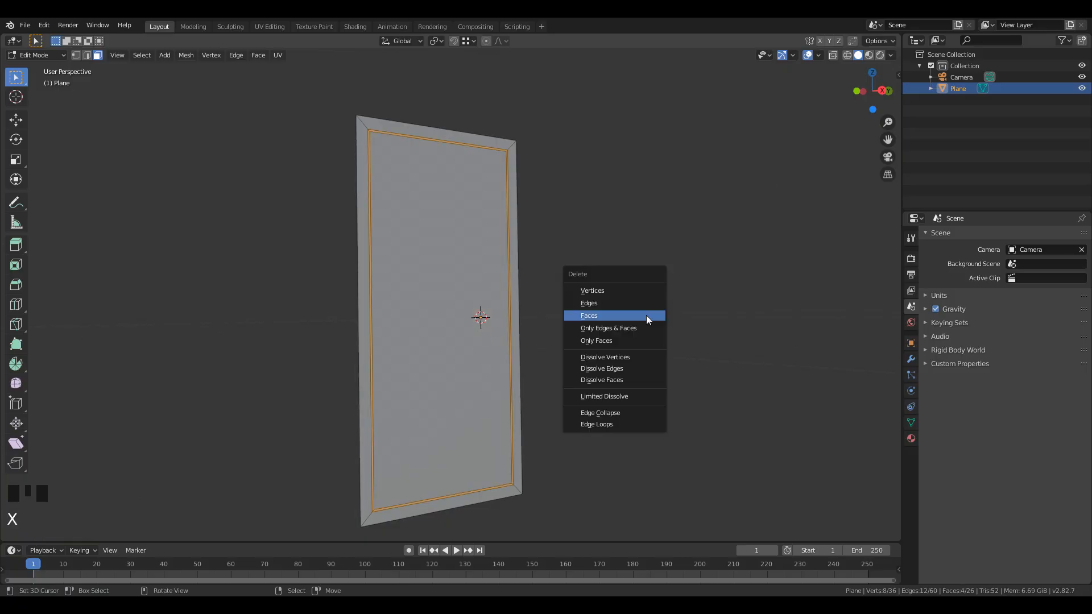
click(647, 316)
Split the inner panel in half with a horizontal loop cut and delete its lower face.
middle_drag(703, 341, 673, 356)
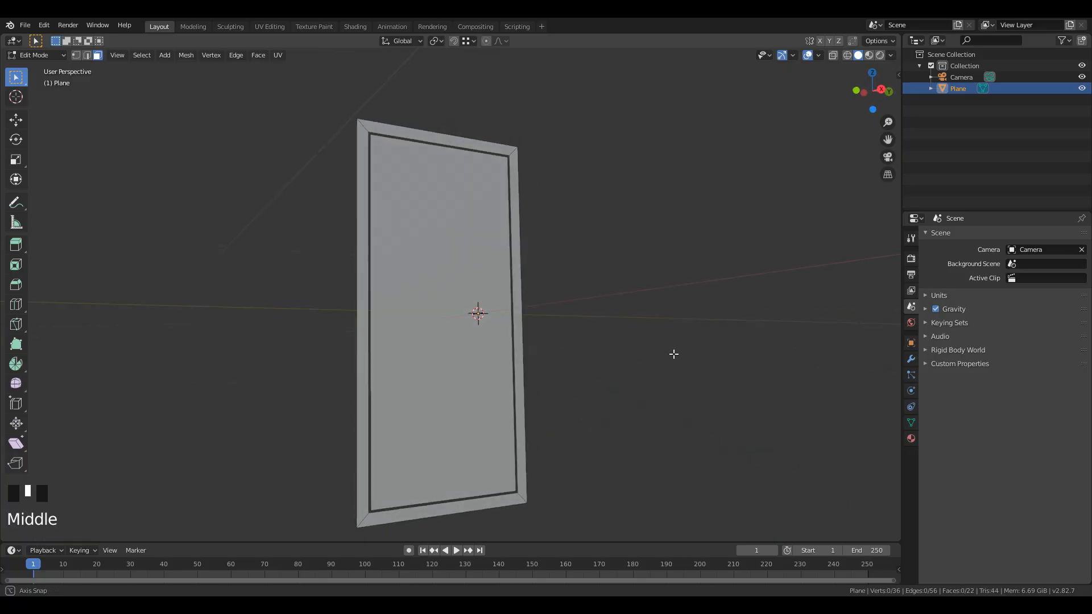
key(ctrl+r)
click(507, 320)
right_click(506, 320)
click(97, 55)
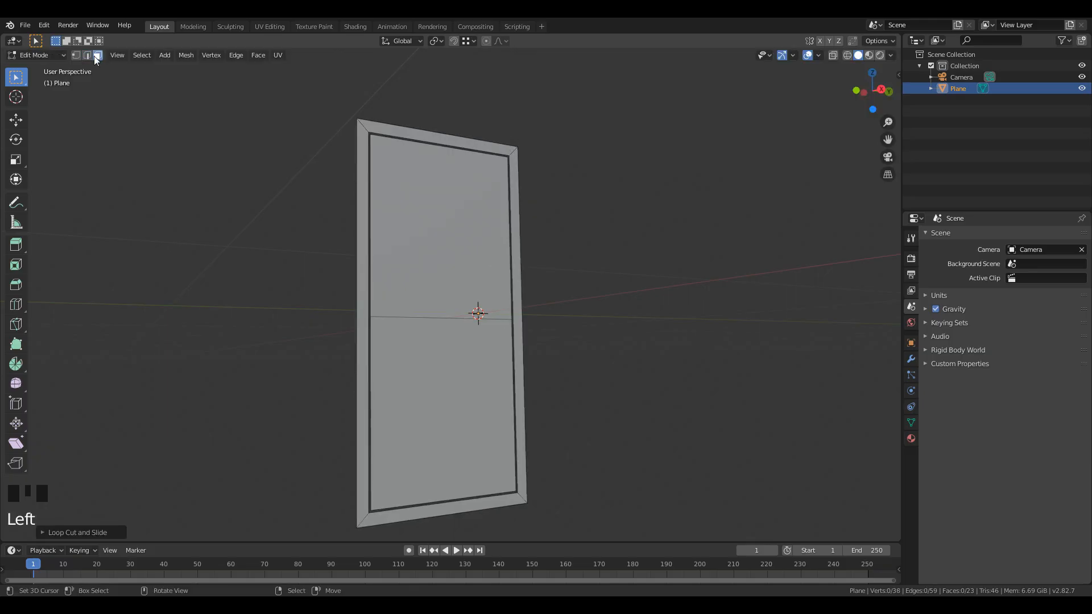
click(421, 362)
key(x)
click(442, 357)
Inset the upper panel face by about 0.03 and delete its inner face to leave a sash frame.
shift+middle_drag(459, 319, 483, 376)
scroll(537, 346, up, 2)
right_click(458, 269)
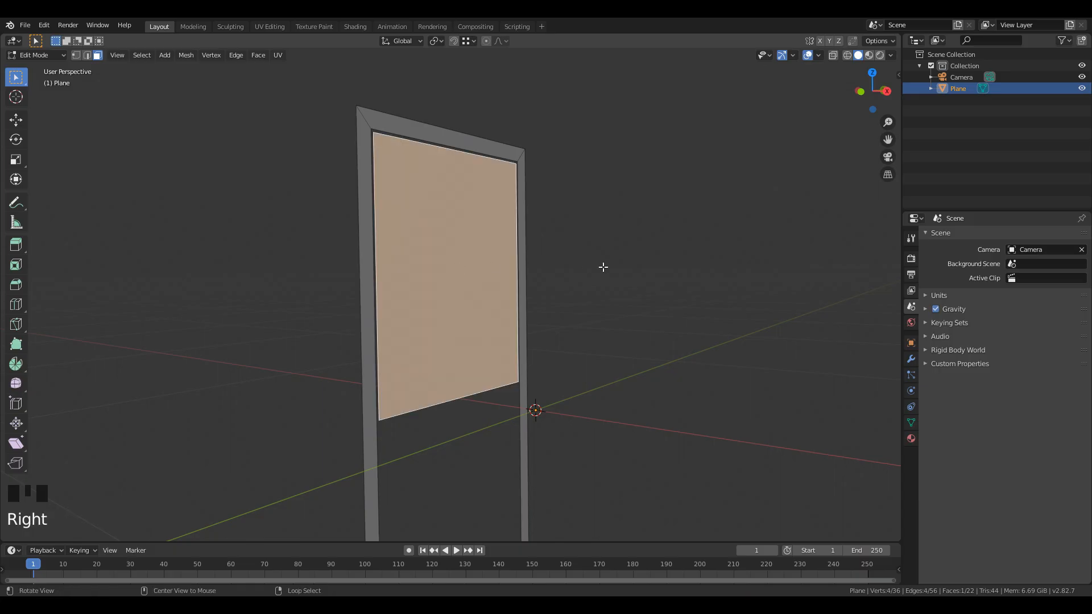
scroll(641, 266, up, 2)
key(i)
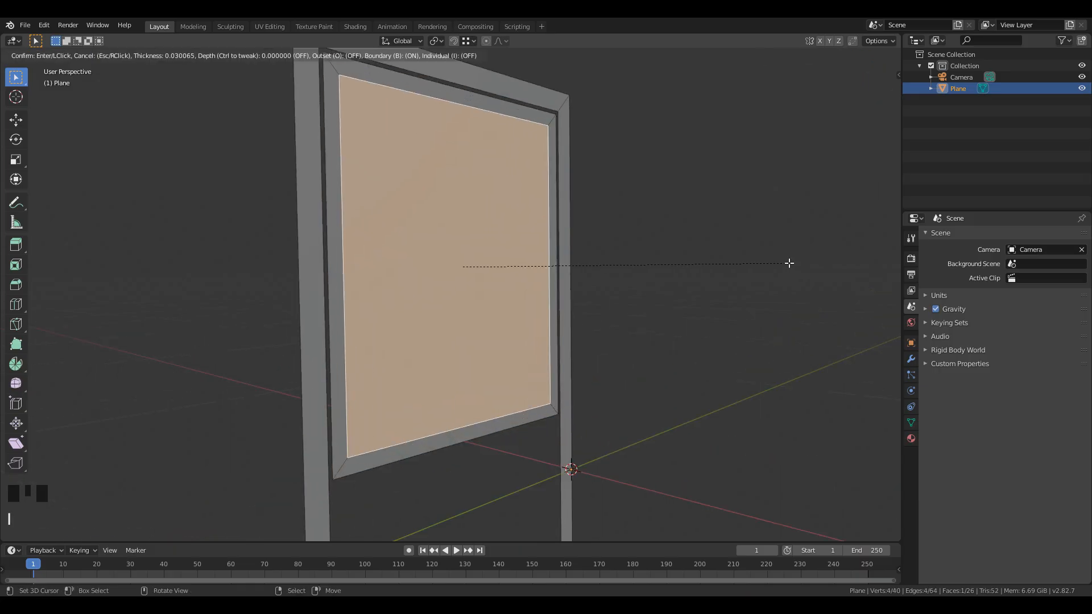
click(788, 262)
key(x)
click(652, 352)
Extrude all the outer frame and sash faces together by about 0.06 m to give them thickness.
scroll(653, 350, down, 3)
key(a)
scroll(668, 336, up, 3)
key(e)
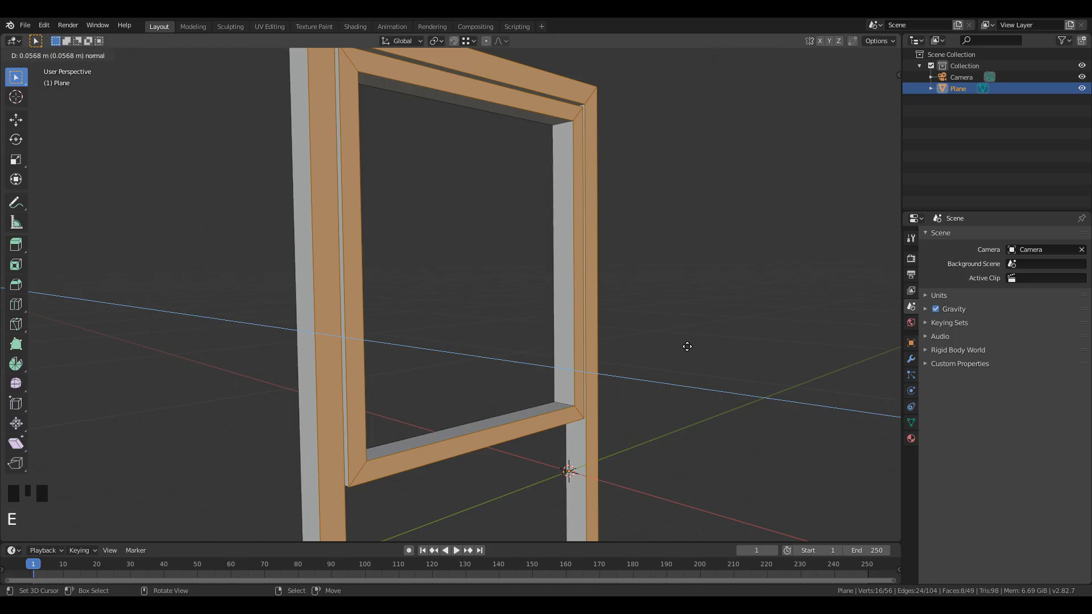
click(688, 346)
Deselect the sash and move only the outer frame's front faces outward along X to make the frame deeper than the sash.
alt+shift+right_click(575, 412)
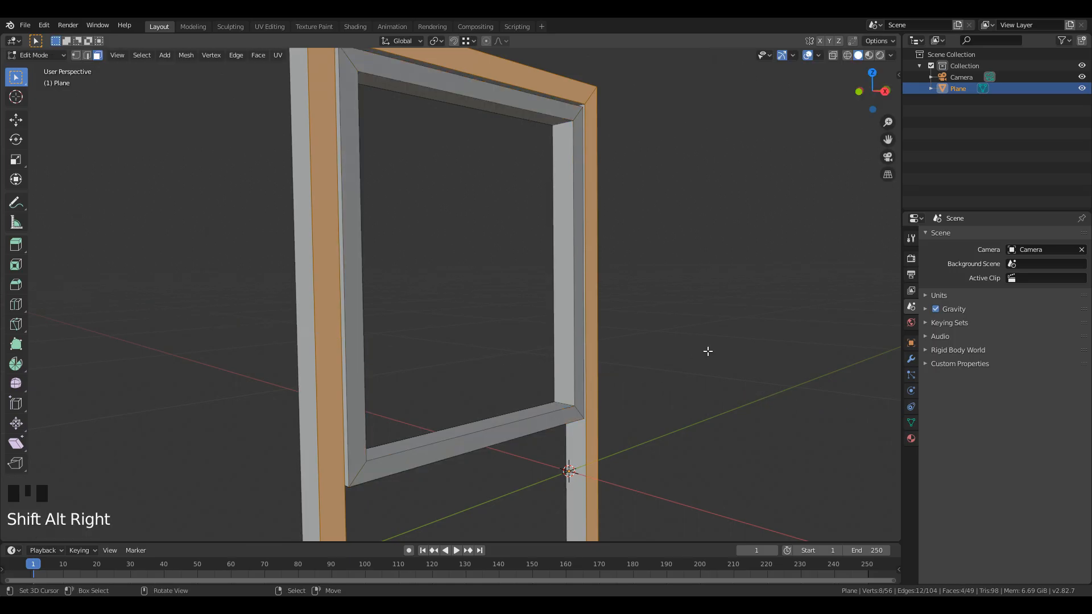
key(g)
key(x)
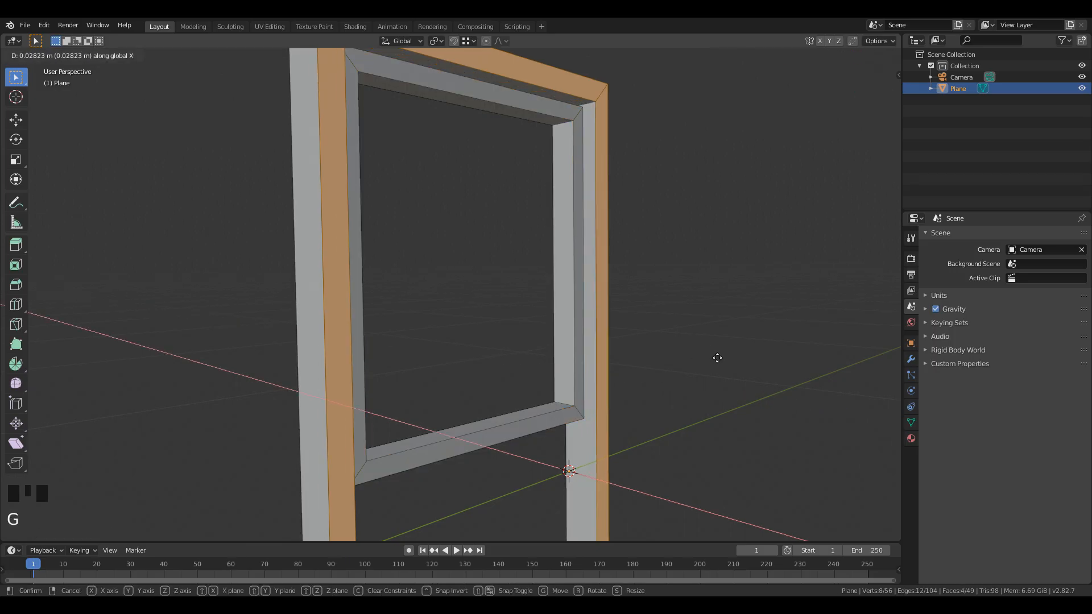
click(721, 362)
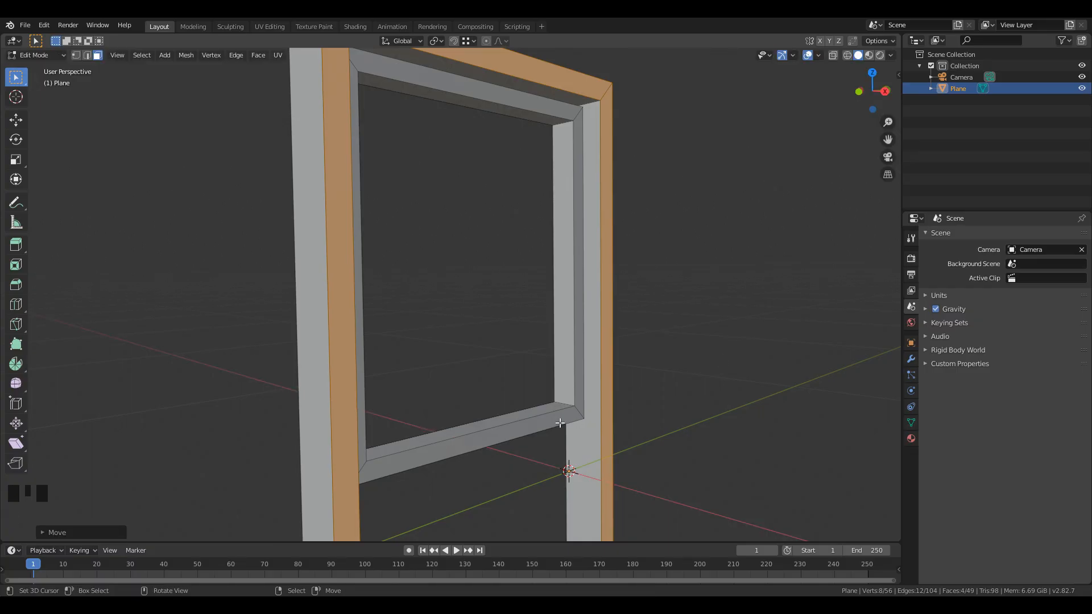
key(g)
key(x)
click(682, 404)
Add a centred loop cut around the sash's inner sides and fill it with a face as the glass pane.
key(ctrl+r)
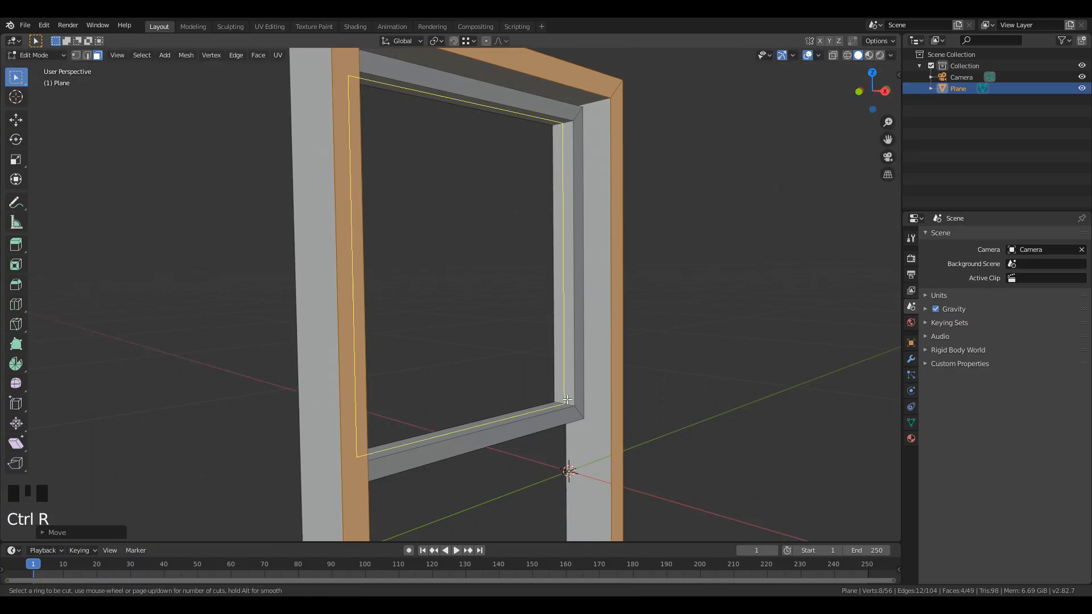
click(567, 400)
right_click(631, 395)
scroll(624, 246, up, 2)
key(f)
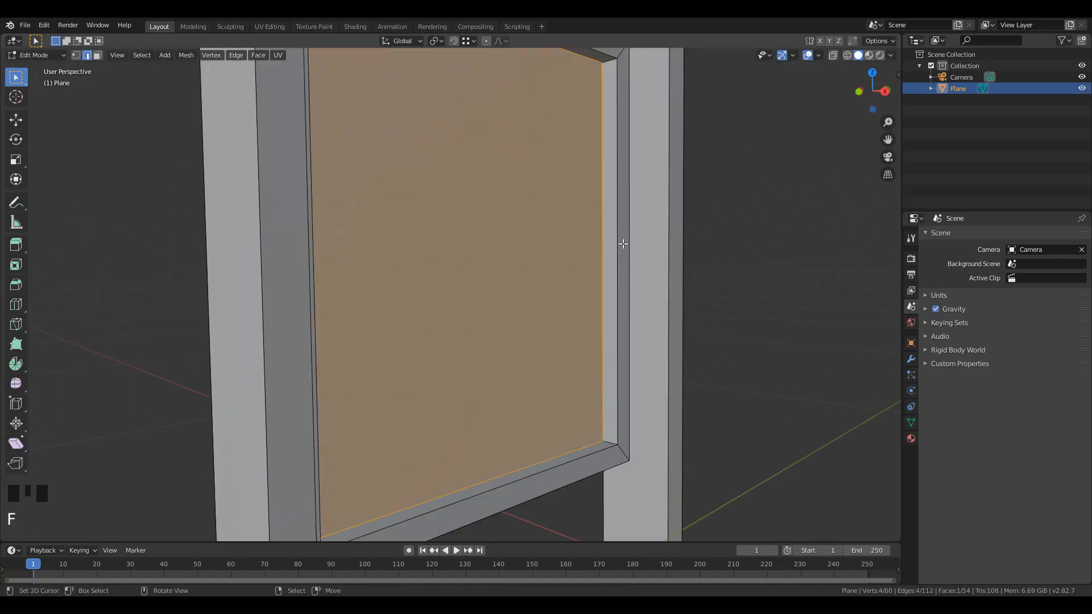
Select the whole sash with its pane and duplicate it straight down along Z into the lower half of the frame.
key(ctrl+l)
scroll(649, 361, down, 3)
shift+middle_drag(649, 361, 676, 305)
scroll(677, 305, down, 2)
middle_drag(673, 349, 615, 283)
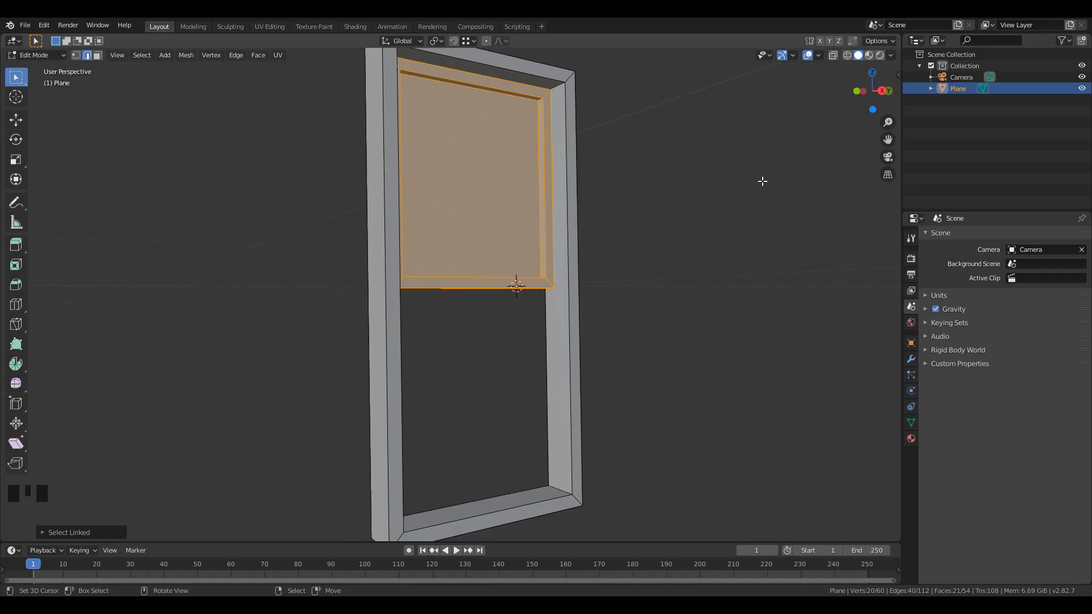
key(shift+d)
key(z)
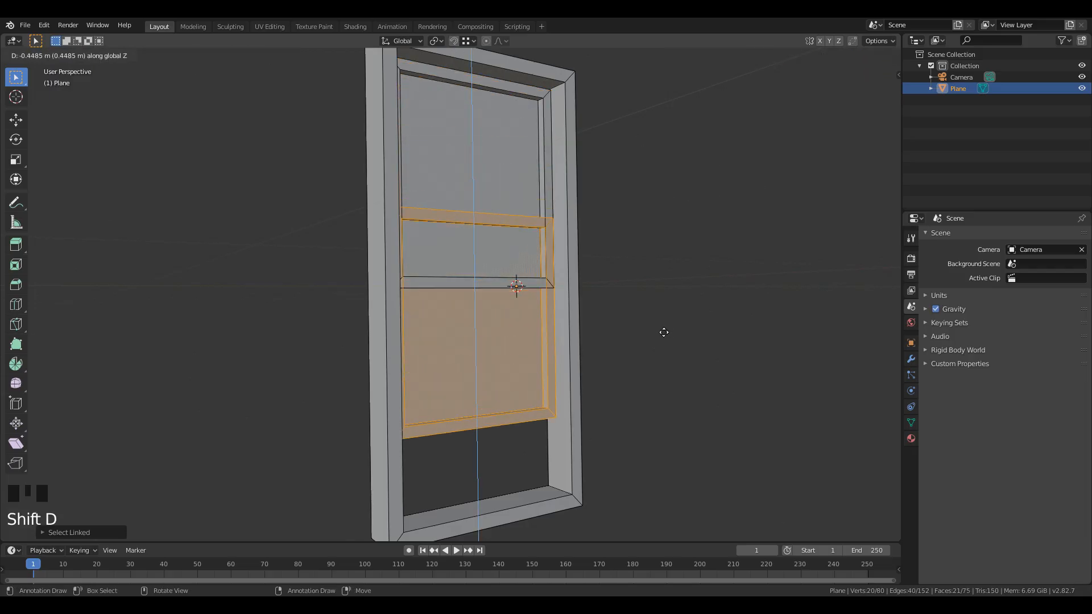
click(668, 409)
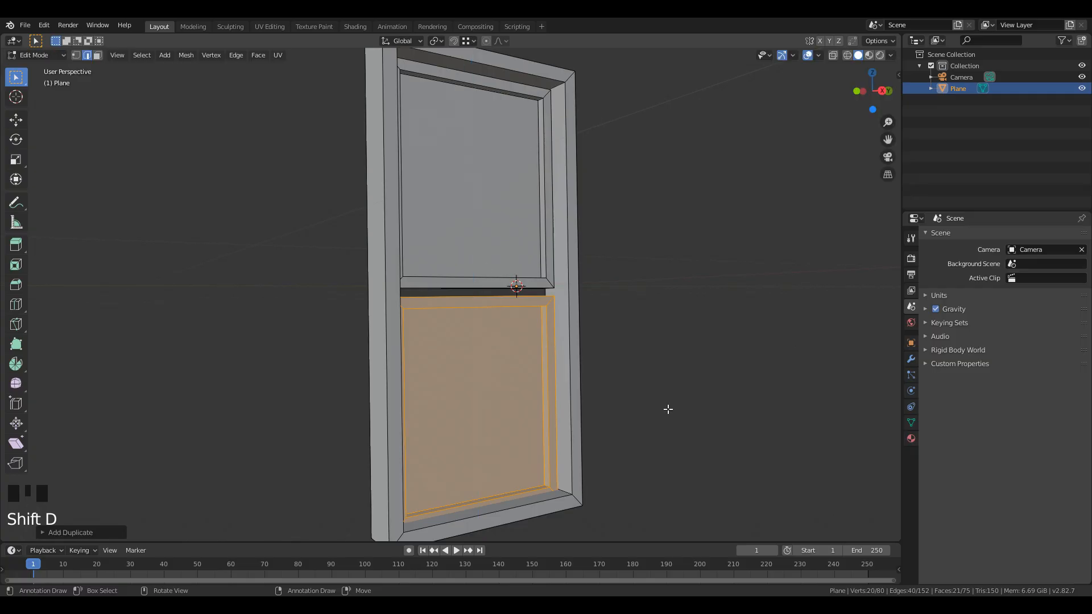
Enable vertex snapping and snap the lower sash's upper edge to the bottom of the upper sash.
click(455, 42)
click(466, 42)
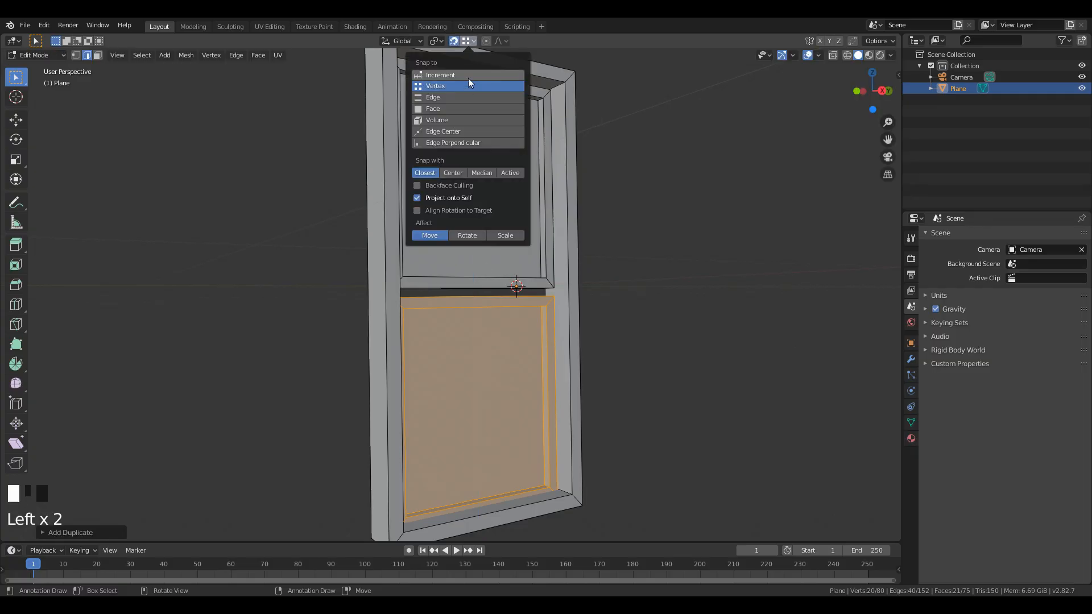
scroll(695, 346, up, 4)
key(g)
click(603, 276)
middle_drag(603, 276, 660, 337)
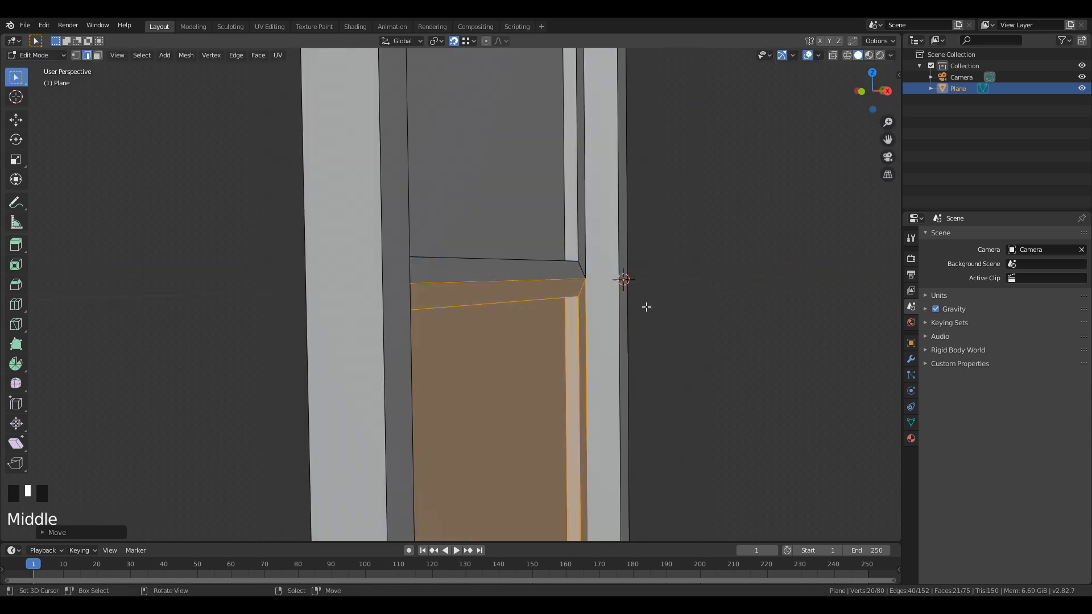
Shift the lower sash along X until it sits behind the upper sash.
key(g)
key(x)
click(738, 372)
middle_drag(602, 378, 692, 420)
key(g)
key(x)
click(556, 420)
key(g)
key(x)
click(541, 374)
Select the entire outer frame and move it about -0.04 m along X around the two sashes.
middle_drag(665, 427, 557, 454)
scroll(563, 371, down, 4)
right_click(549, 447)
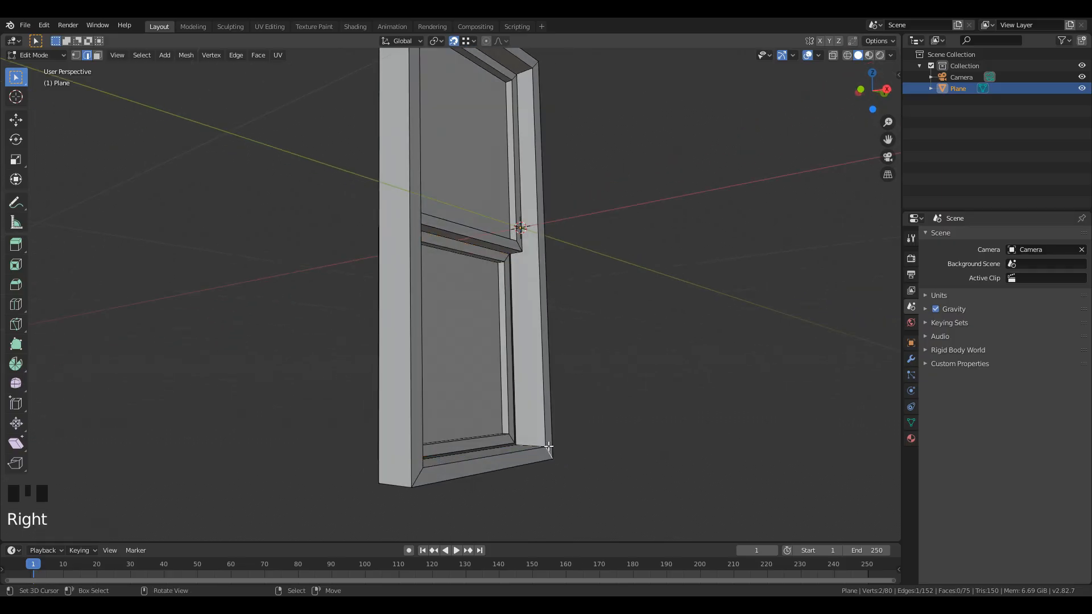
key(ctrl+l)
key(g)
key(x)
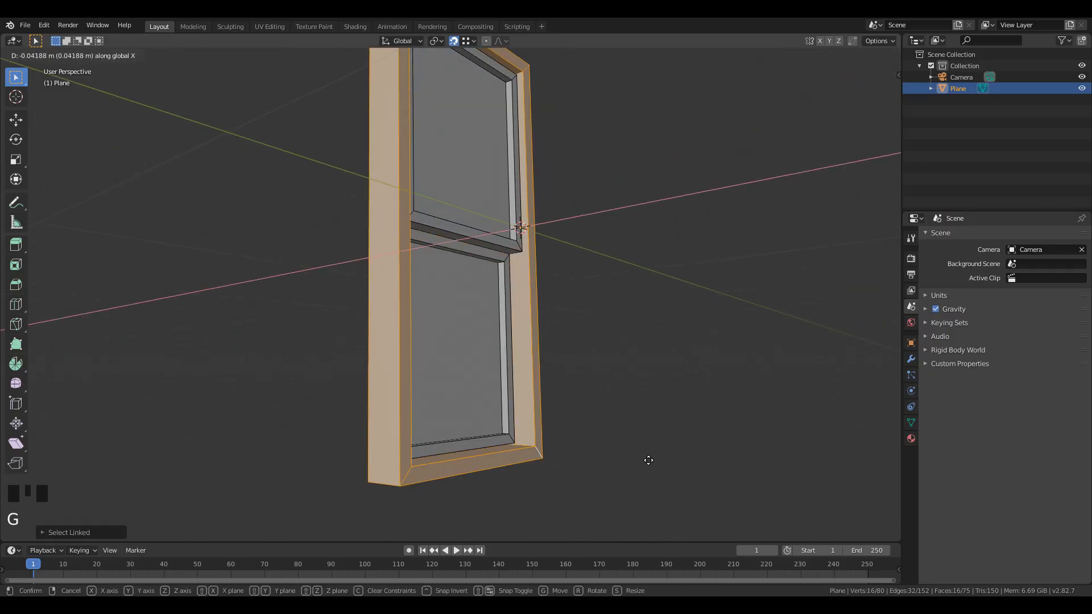
click(648, 460)
shift+middle_drag(539, 377, 508, 430)
right_click(513, 379)
key(l)
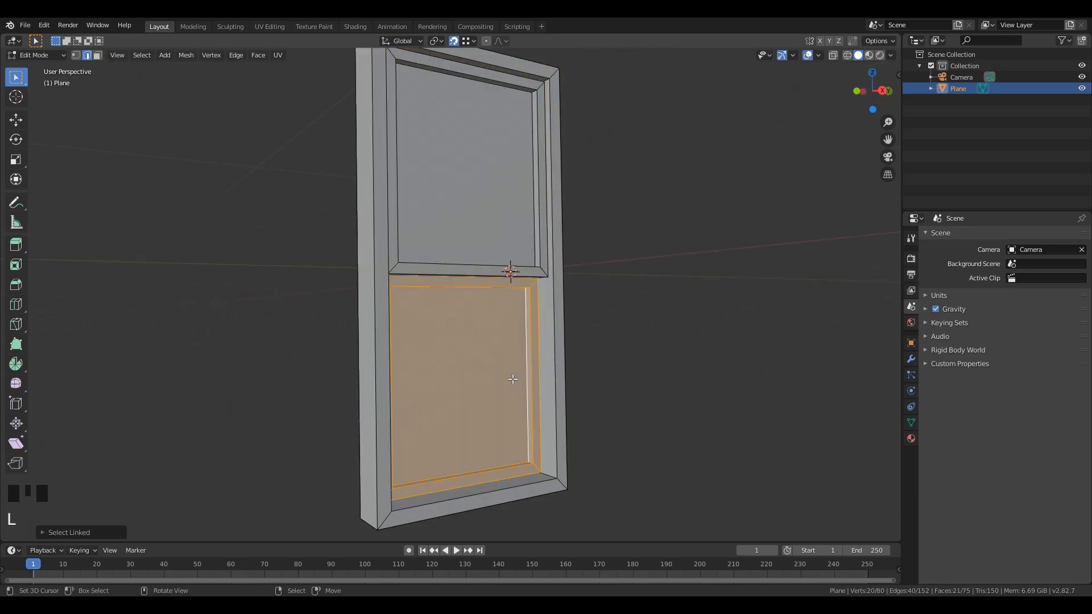
key(g)
key(z)
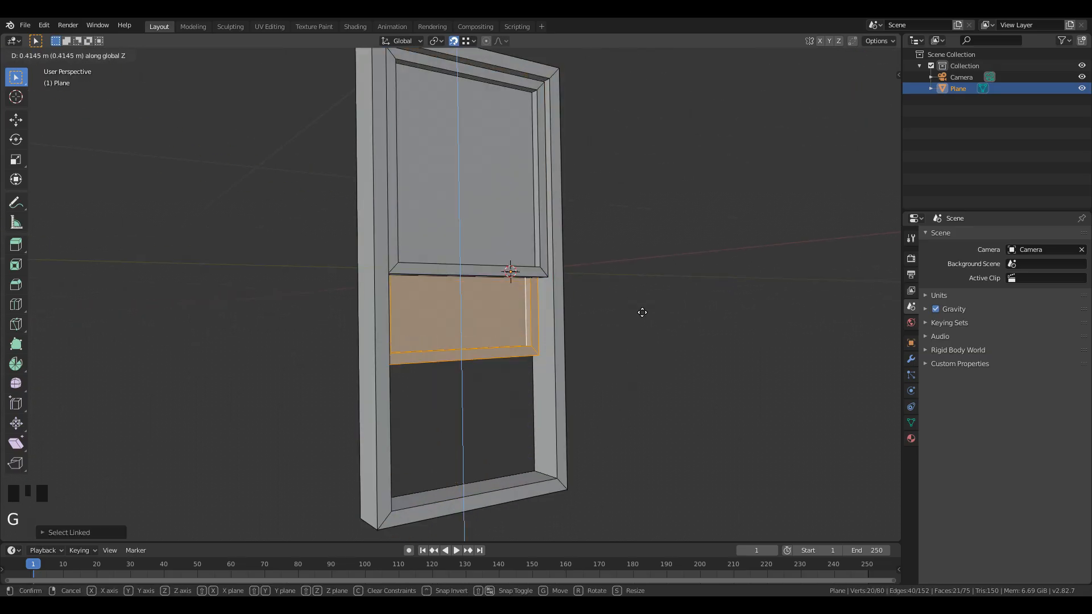
key(Escape)
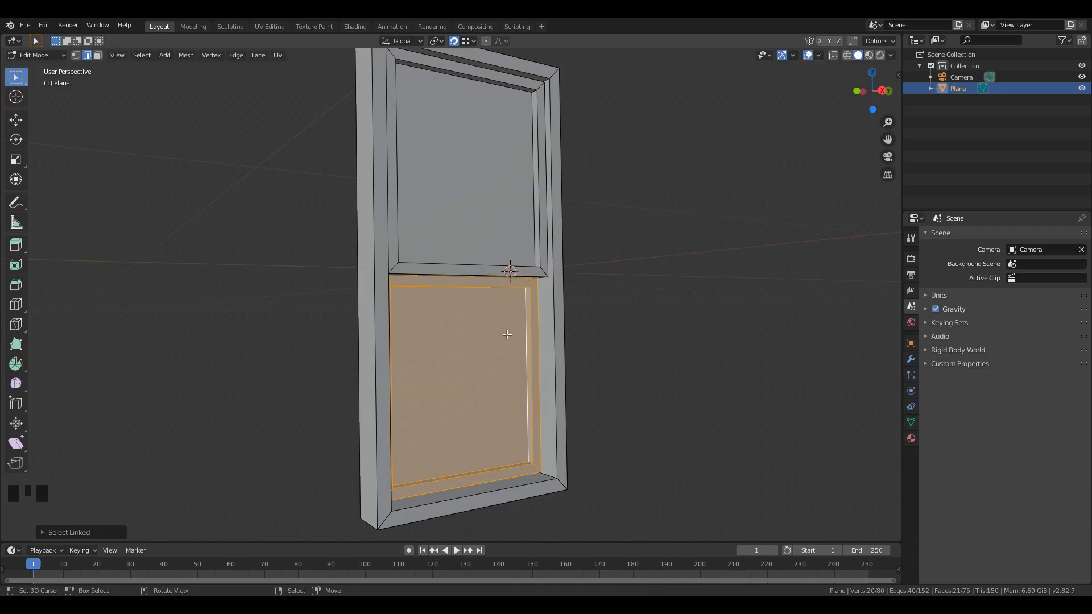
Move all the window parts together outward along X and unhide the wall.
key(a)
key(g)
key(x)
click(638, 332)
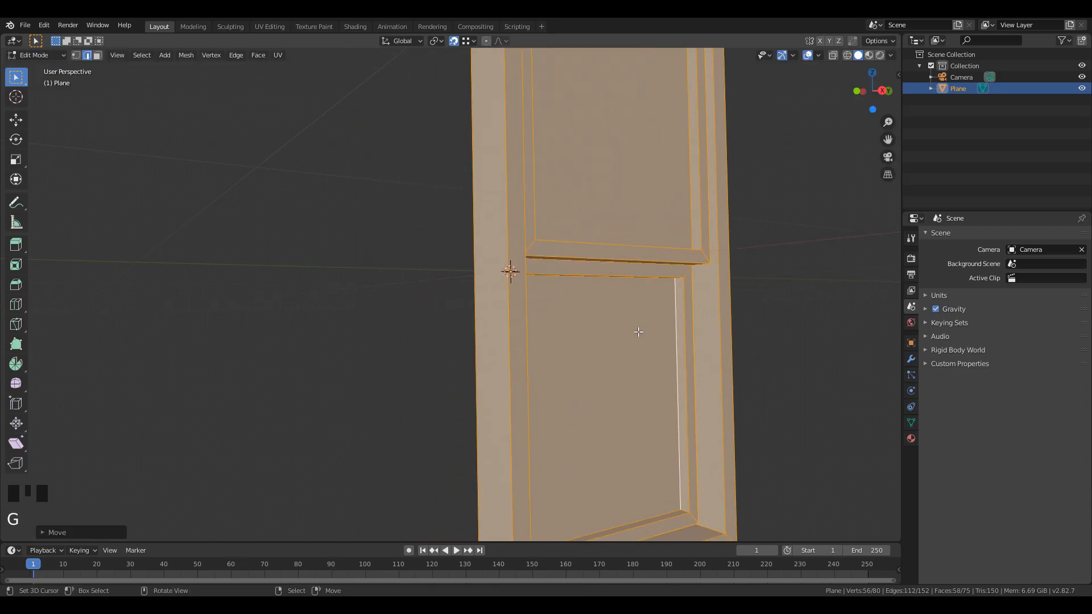
scroll(637, 330, down, 2)
key(alt+h)
Select the frame and both sashes and move them about -0.43 m along X into the wall opening.
middle_drag(637, 330, 580, 303)
key(l)
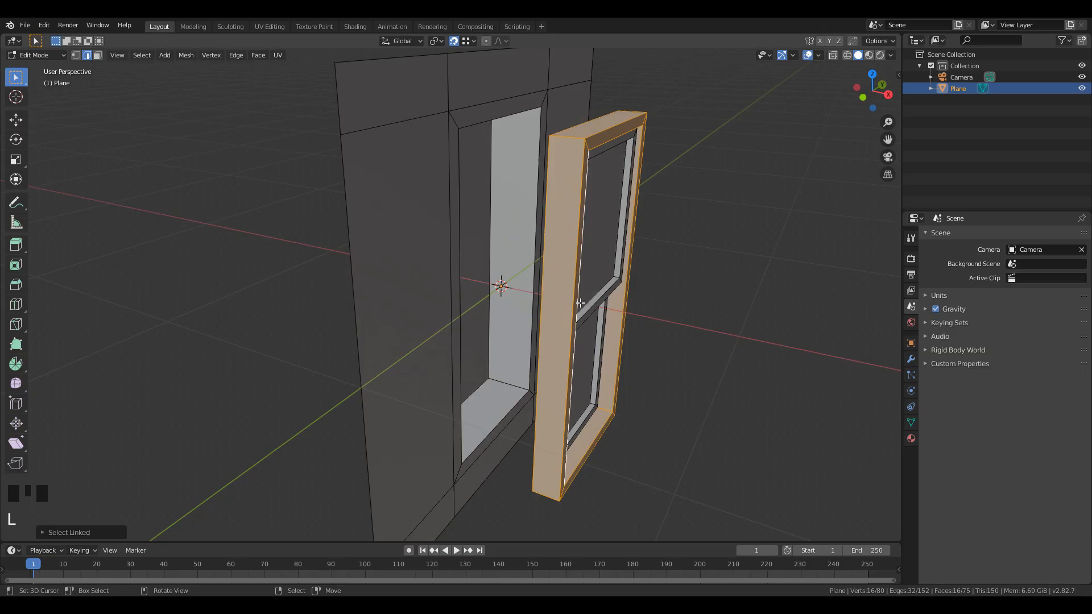
key(l)
key(l)
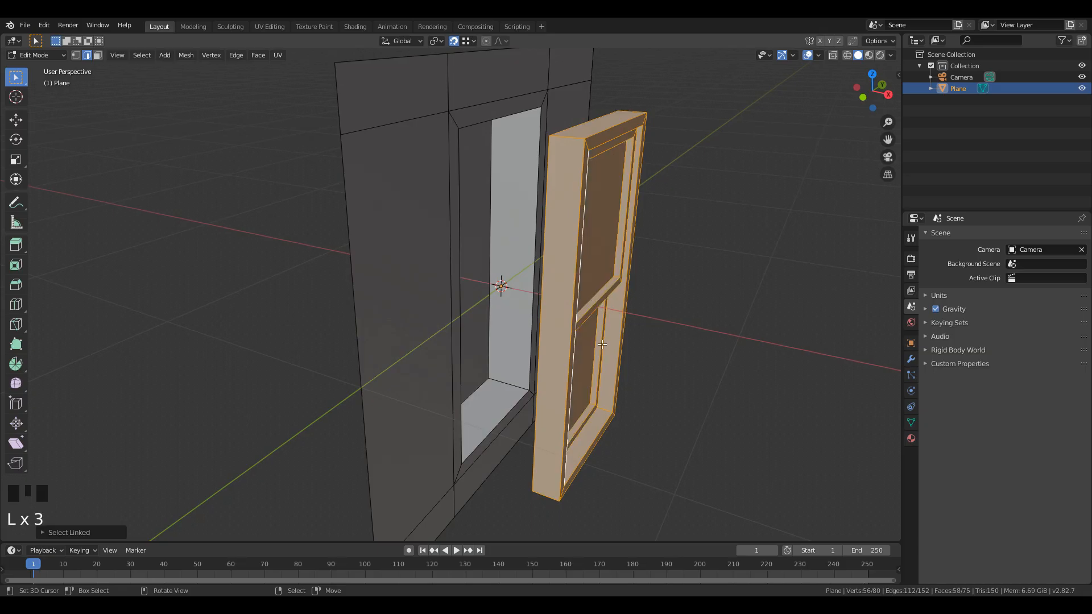
key(g)
key(x)
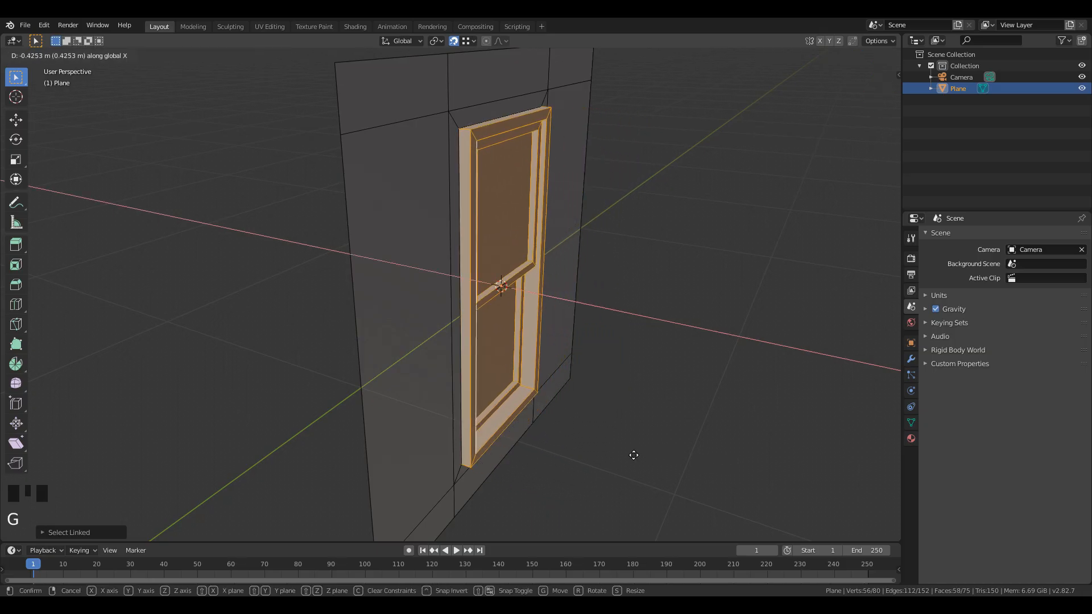
click(619, 453)
Fine-tune the window's depth along X so the whole window sits slightly recessed in the wall opening.
middle_drag(619, 453, 654, 395)
scroll(616, 374, up, 3)
key(g)
key(x)
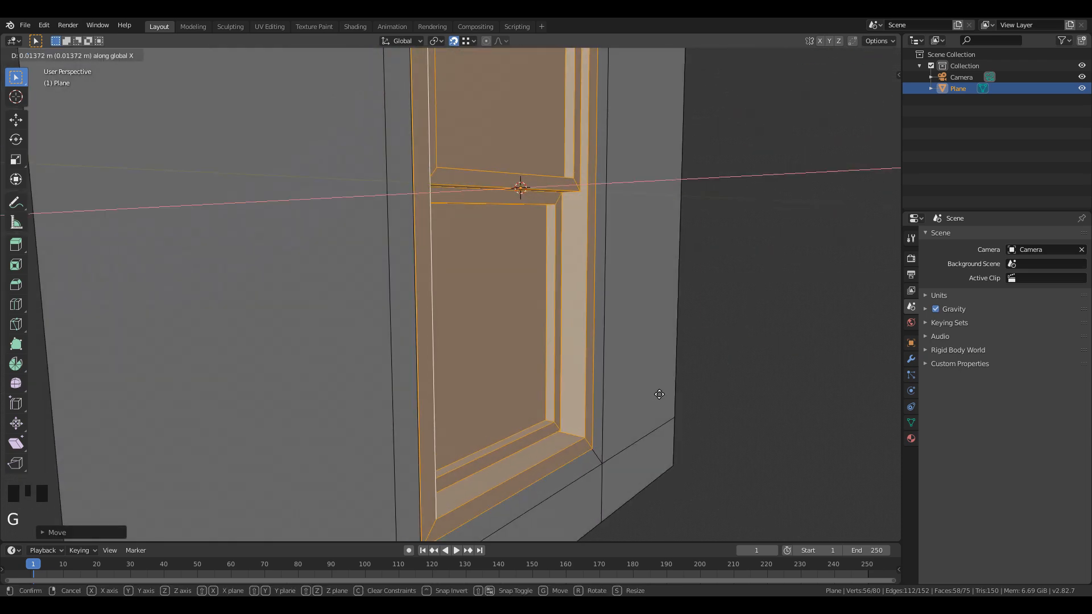
click(609, 407)
scroll(610, 407, down, 4)
mouse_move(646, 415)
middle_down()
mouse_move(593, 410)
mouse_move(641, 402)
middle_up()
key(g)
key(x)
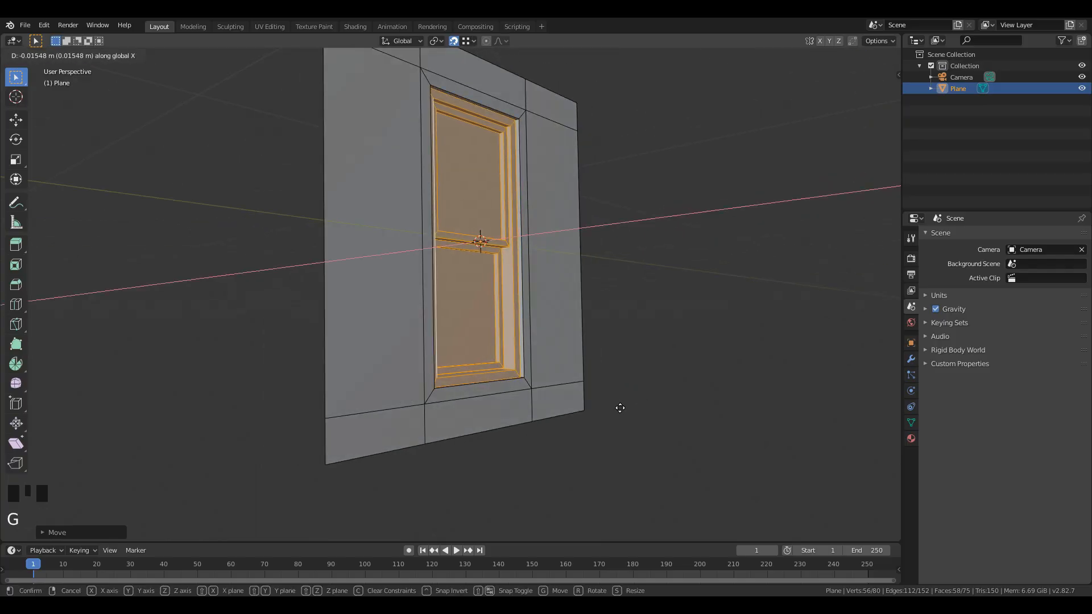
click(598, 415)
key(g)
key(x)
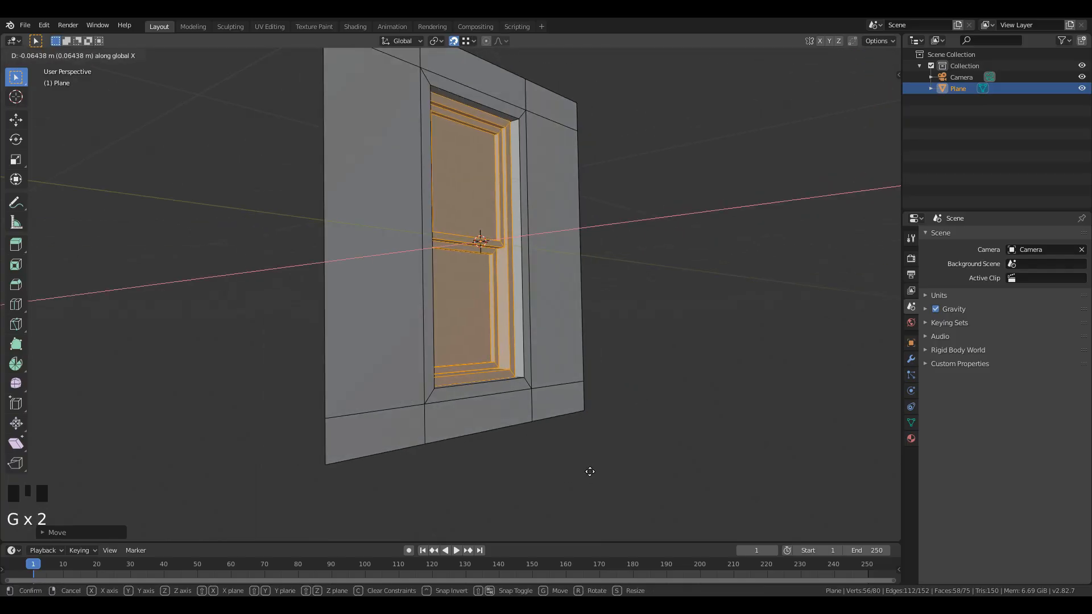
click(631, 463)
Return to Object Mode and turn on Cavity in the viewport shading with its type set to Both.
key(Tab)
middle_drag(700, 309, 459, 201)
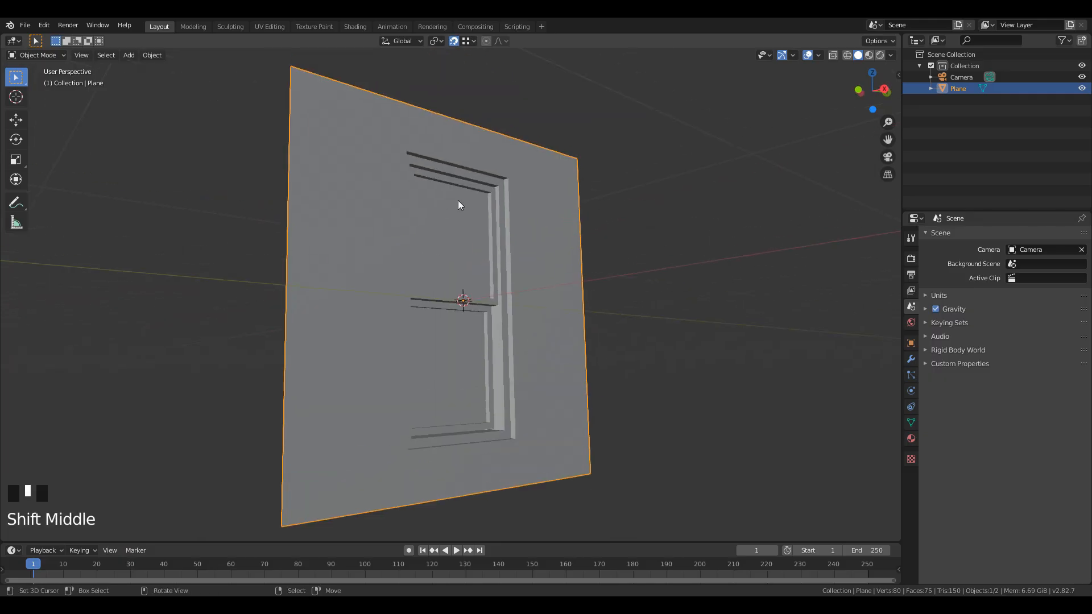
click(891, 55)
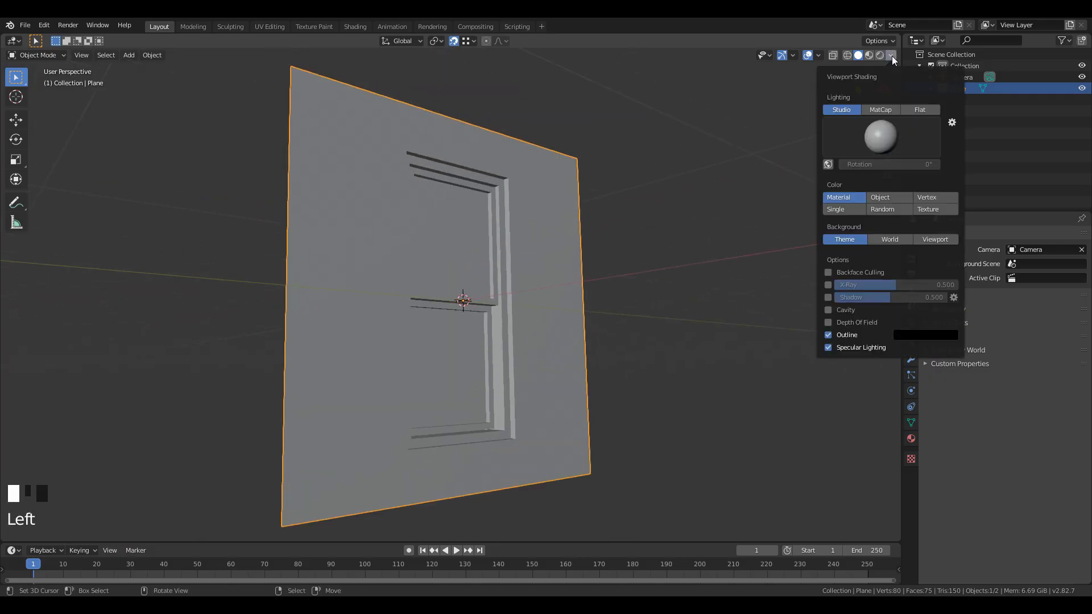
click(832, 312)
click(922, 312)
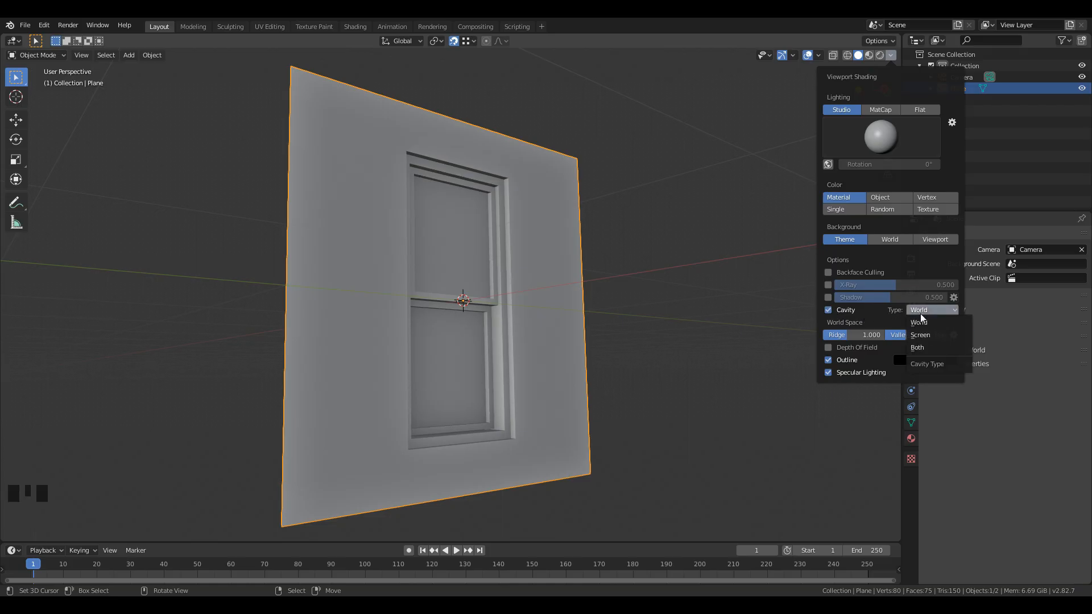
click(918, 348)
mouse_move(709, 367)
middle_down()
mouse_move(575, 390)
mouse_move(615, 419)
mouse_move(638, 378)
mouse_move(607, 417)
middle_up()
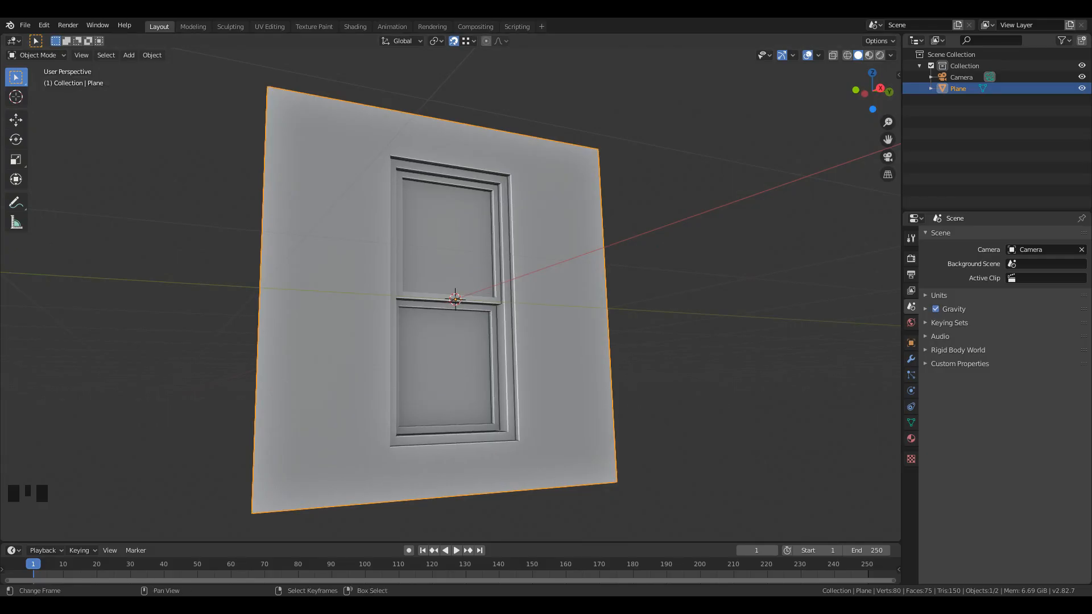
Duplicate the wall edge above the window in place and extrude it about 0.08 m upward along Z into a strip.
shift+middle_drag(600, 265, 607, 300)
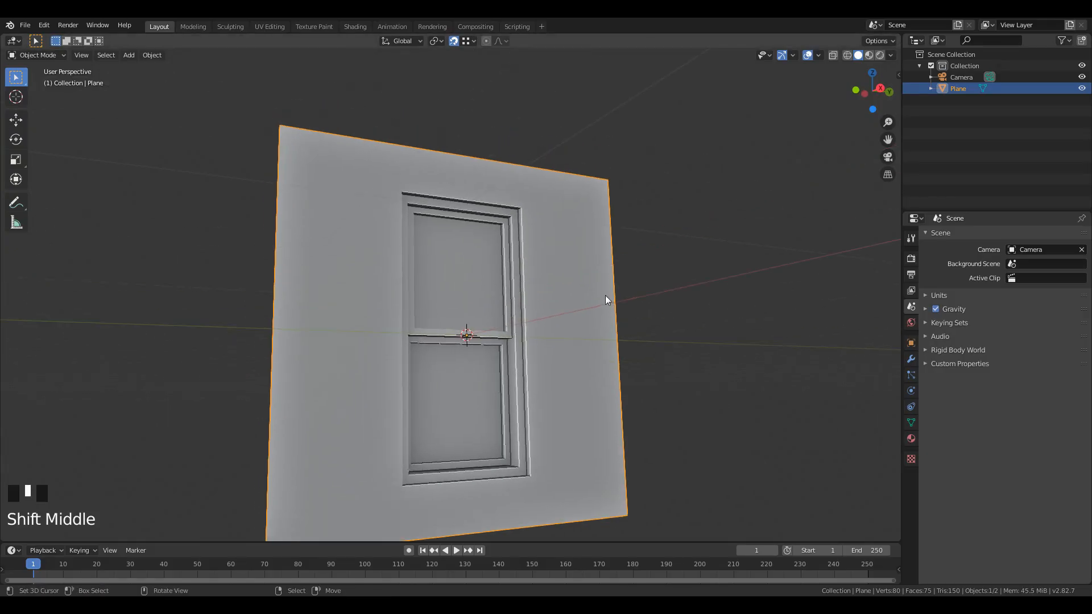
key(Tab)
click(87, 54)
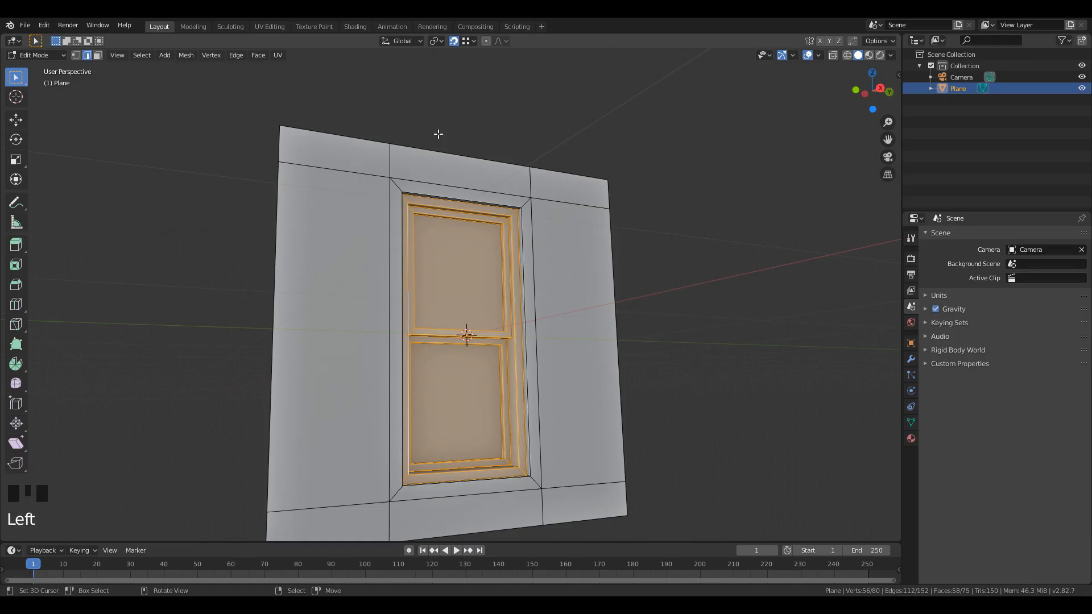
scroll(468, 156, up, 1)
right_click(467, 162)
shift+middle_drag(467, 162, 472, 245)
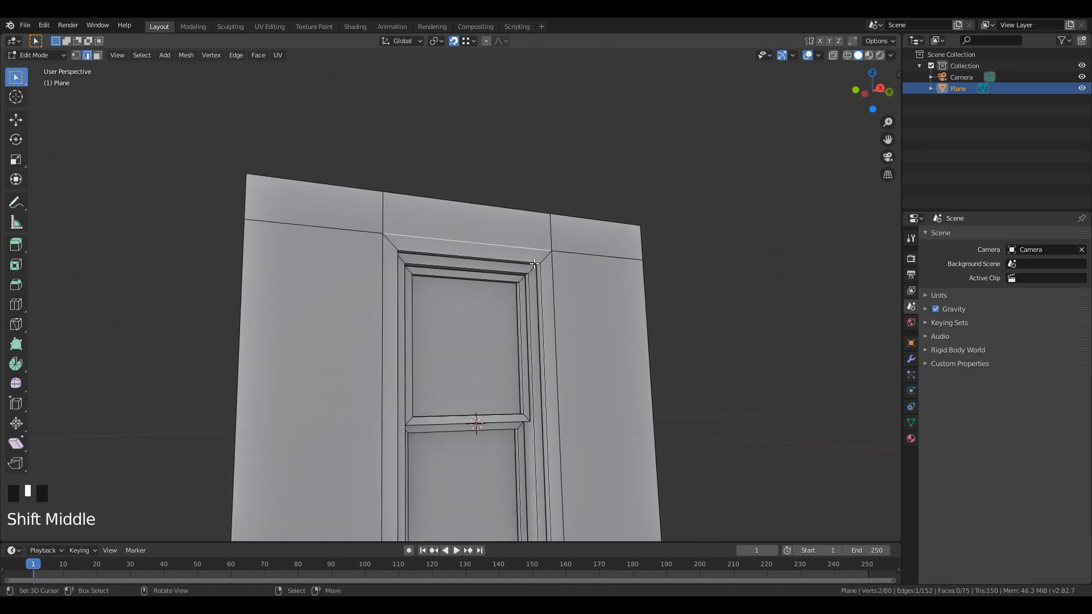
scroll(472, 244, up, 2)
key(shift+d)
right_click(686, 183)
key(e)
key(z)
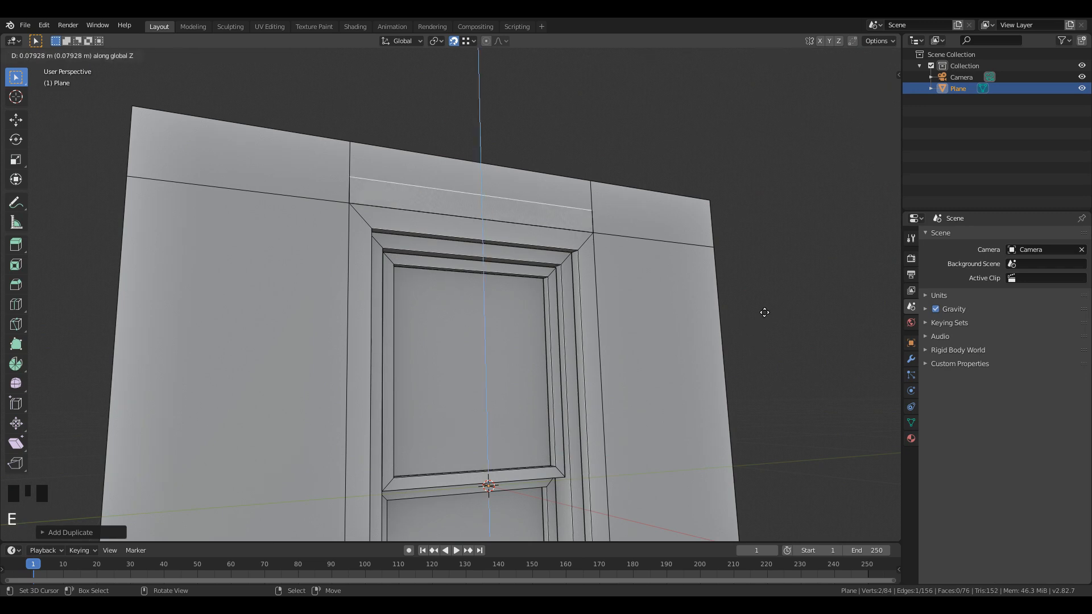
click(762, 317)
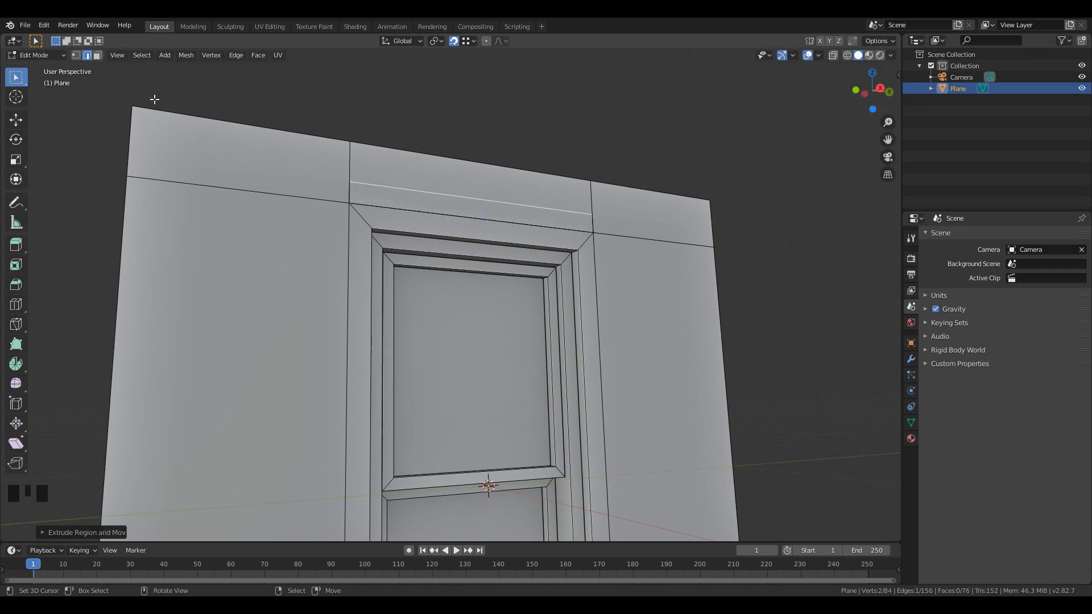
Select the new strip face above the window and extrude it about 0.08 m outward into a ledge.
click(98, 55)
right_click(486, 198)
right_click(489, 205)
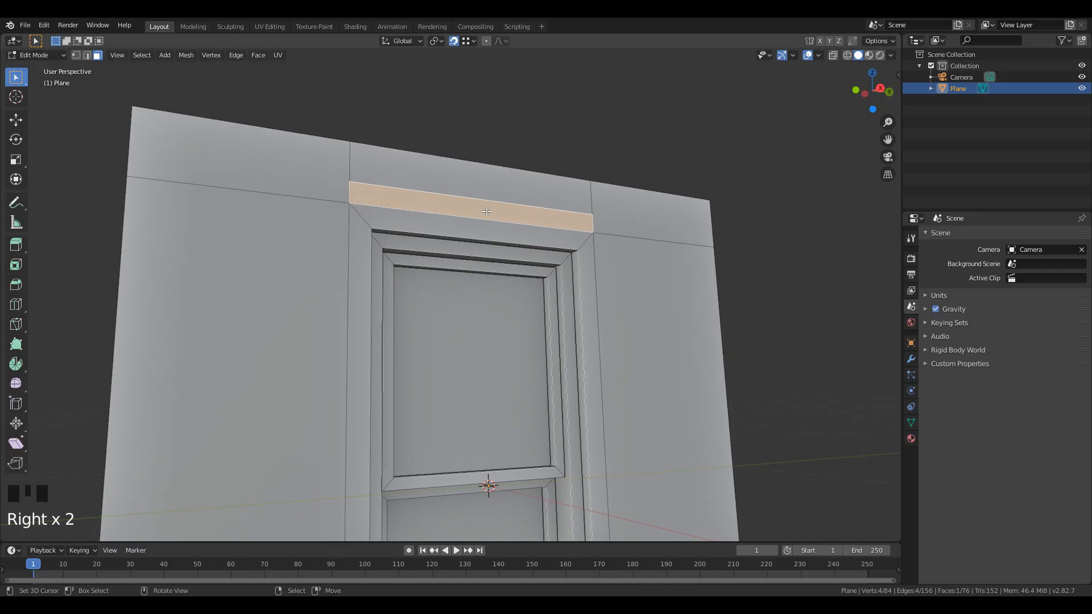
key(e)
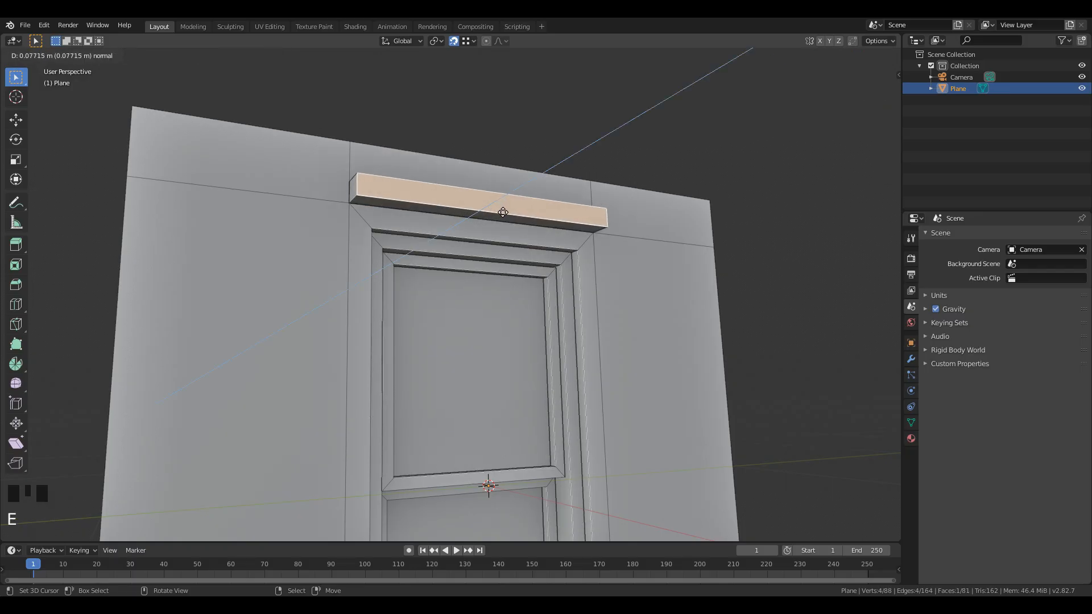
click(501, 218)
Cut a centred horizontal edge loop lengthwise through the ledge above the window.
right_click(517, 239)
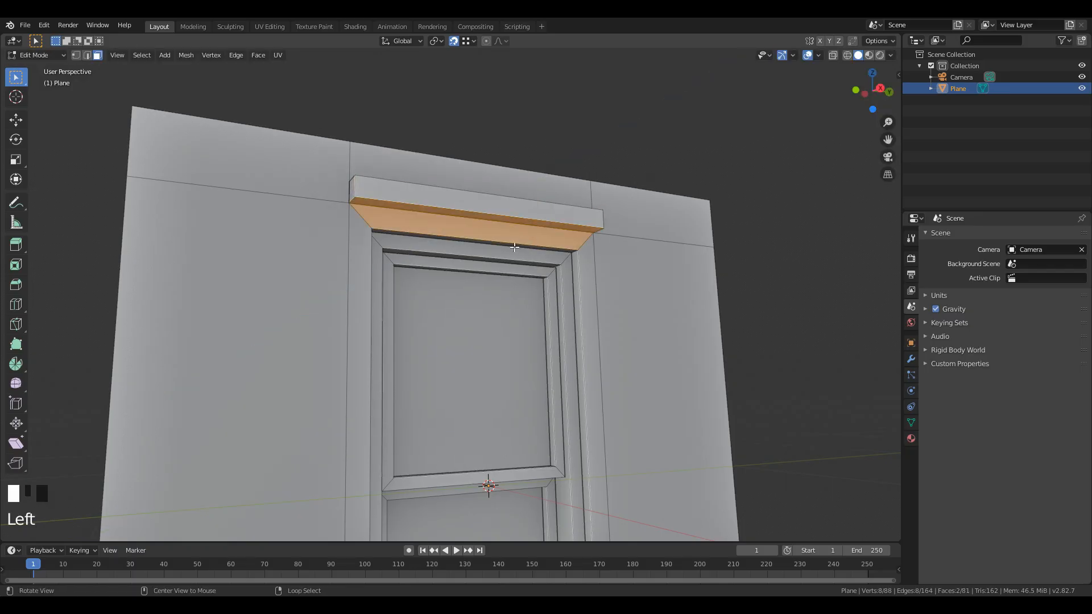
middle_drag(482, 210, 503, 218)
right_click(486, 208)
key(ctrl+r)
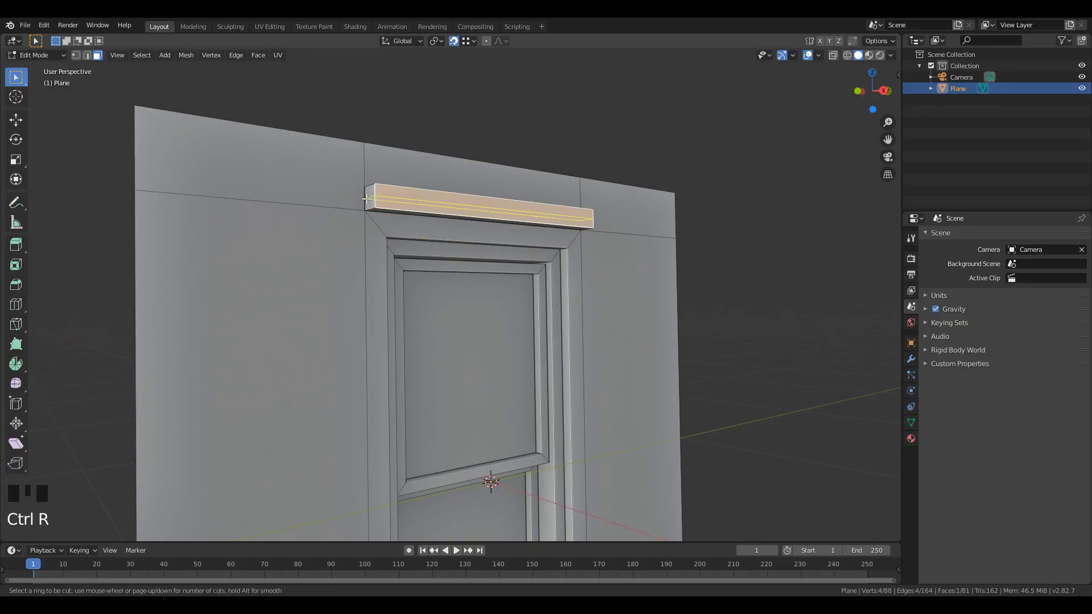
click(366, 199)
right_click(367, 199)
Extrude the upper front face of the ledge outward to form a stepped profile, then leave Edit Mode.
click(99, 55)
right_click(452, 211)
key(e)
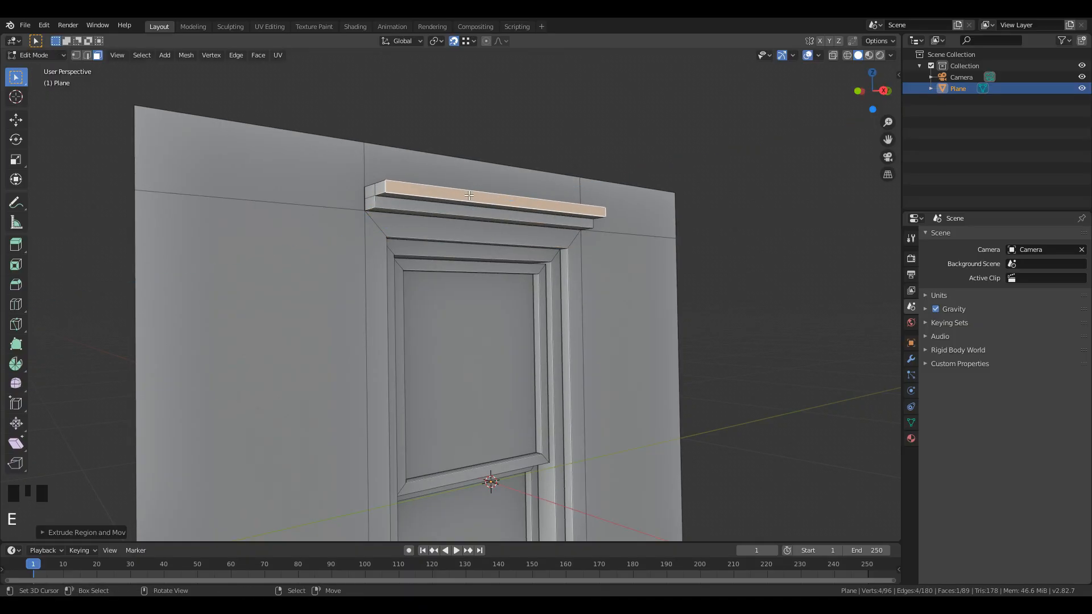
click(469, 195)
key(Tab)
scroll(498, 264, down, 3)
shift+middle_drag(550, 345, 560, 237)
key(Tab)
right_click(494, 178)
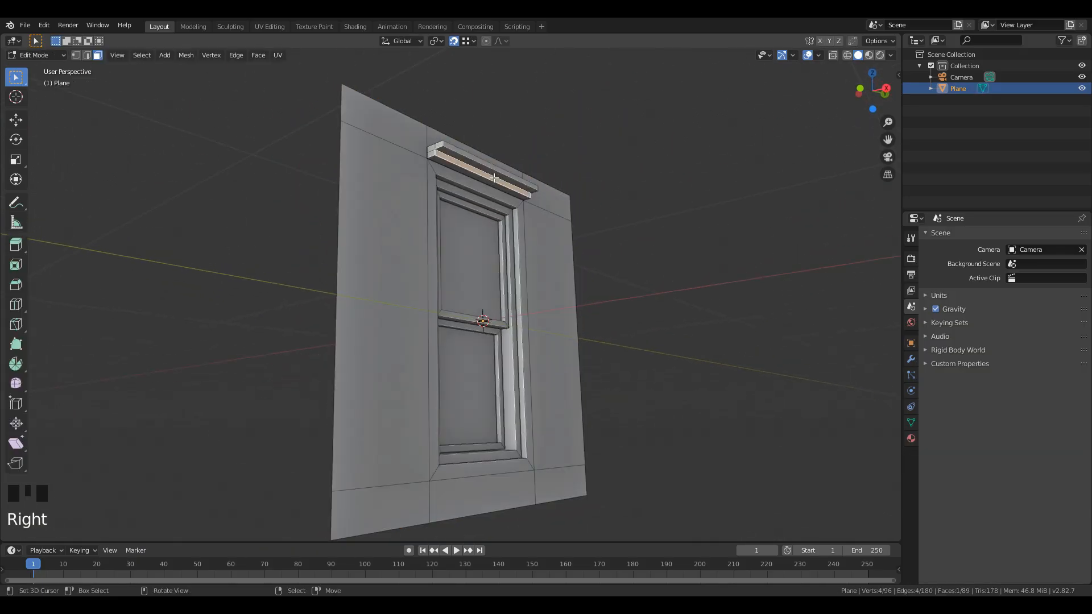
key(ctrl+l)
key(g)
key(z)
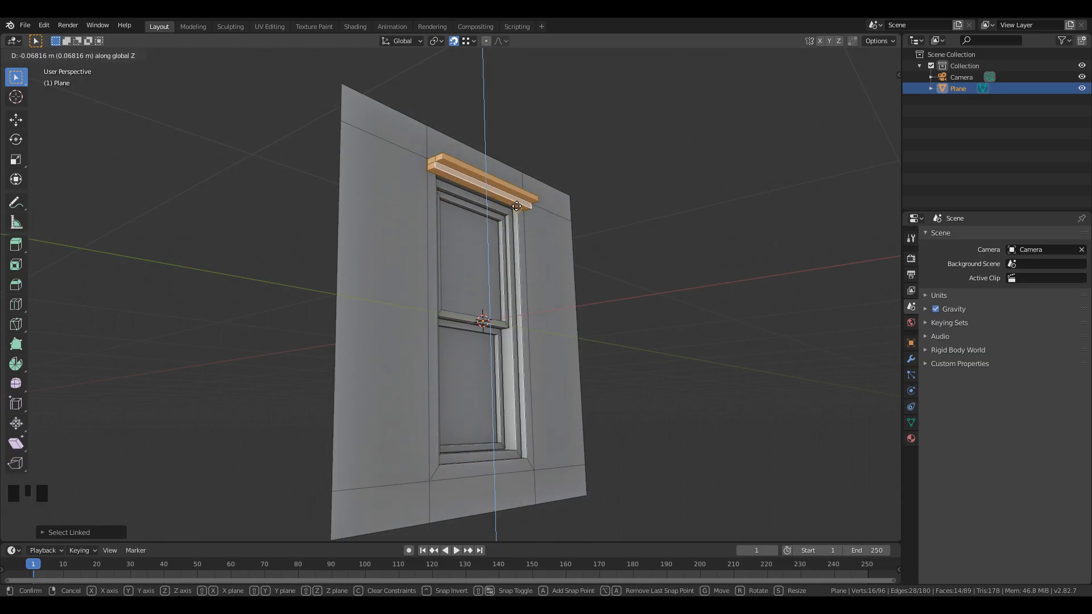
right_click(516, 206)
middle_drag(616, 261, 536, 275)
key(Tab)
middle_drag(462, 322, 532, 326)
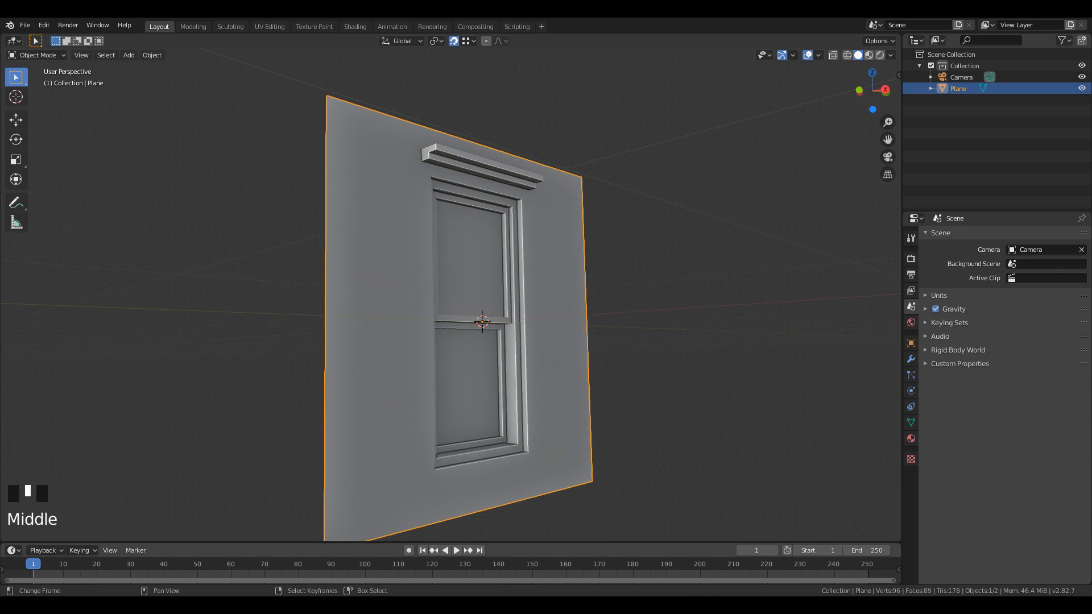
mouse_move(596, 337)
middle_down()
mouse_move(556, 349)
mouse_move(575, 334)
middle_up()
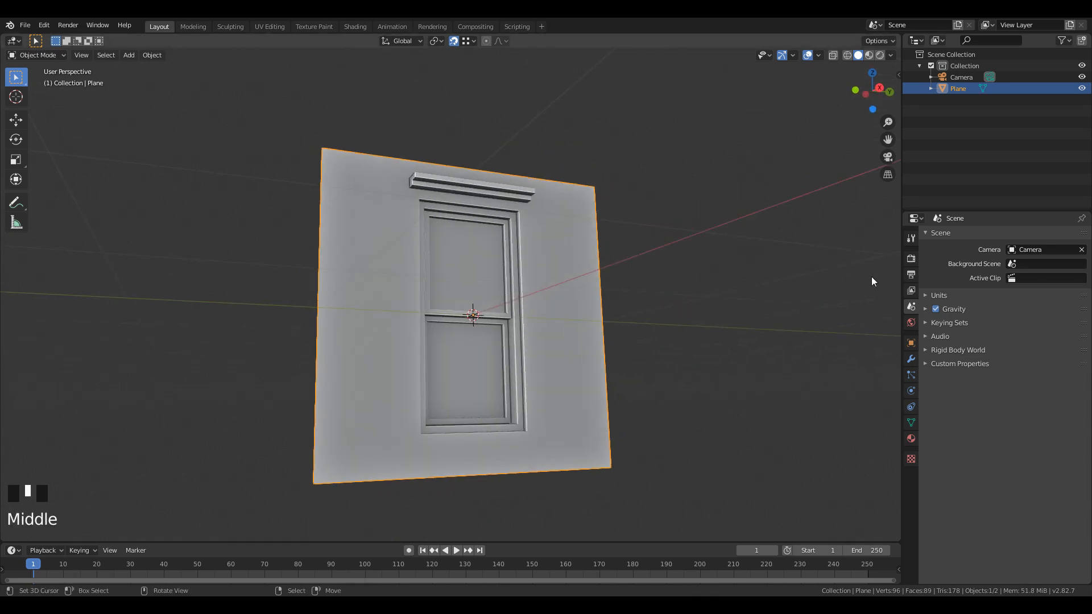
Switch the viewport to Material Preview and enable Ambient Occlusion with a distance of 4.46 m in the render settings.
click(911, 258)
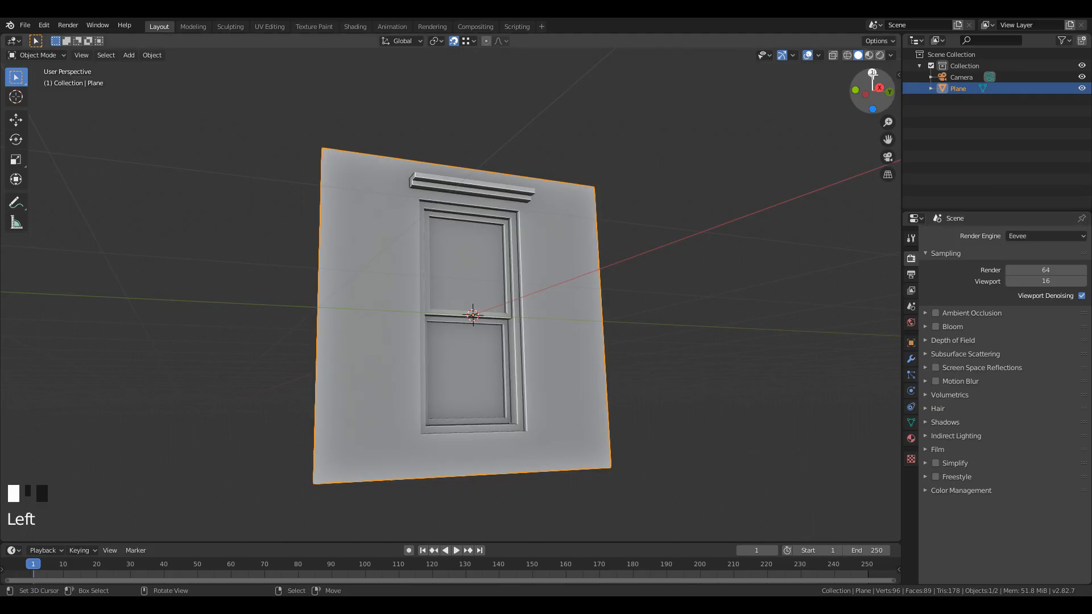
click(870, 56)
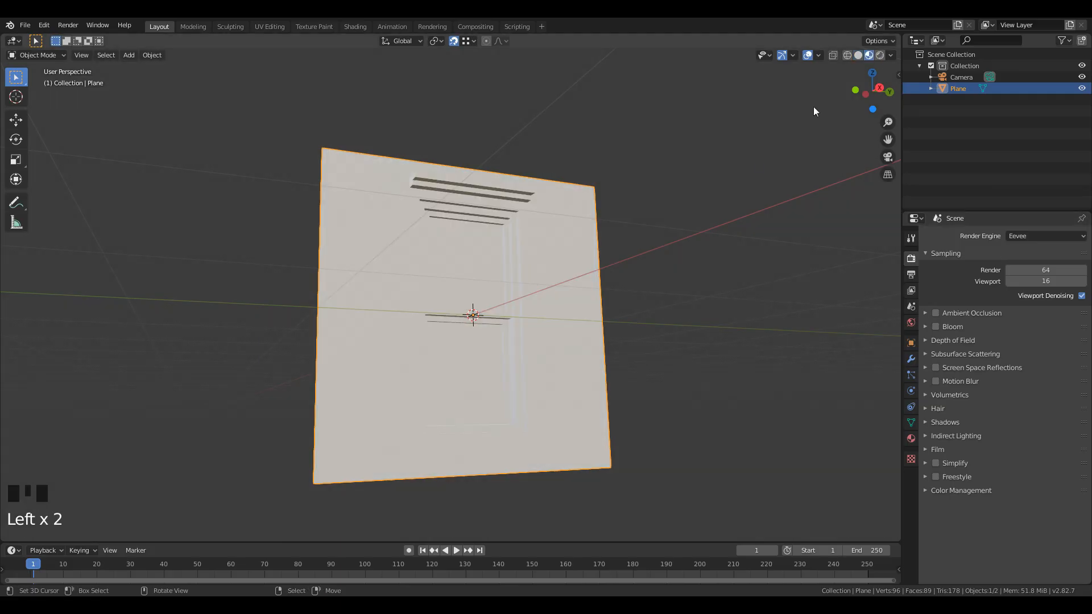
click(936, 313)
click(967, 313)
drag(1024, 330, 1012, 353)
Enable Screen Space Reflections with Refraction turned on in the render settings.
click(939, 436)
click(960, 436)
click(1071, 455)
scroll(629, 364, up, 2)
middle_drag(629, 365, 662, 357)
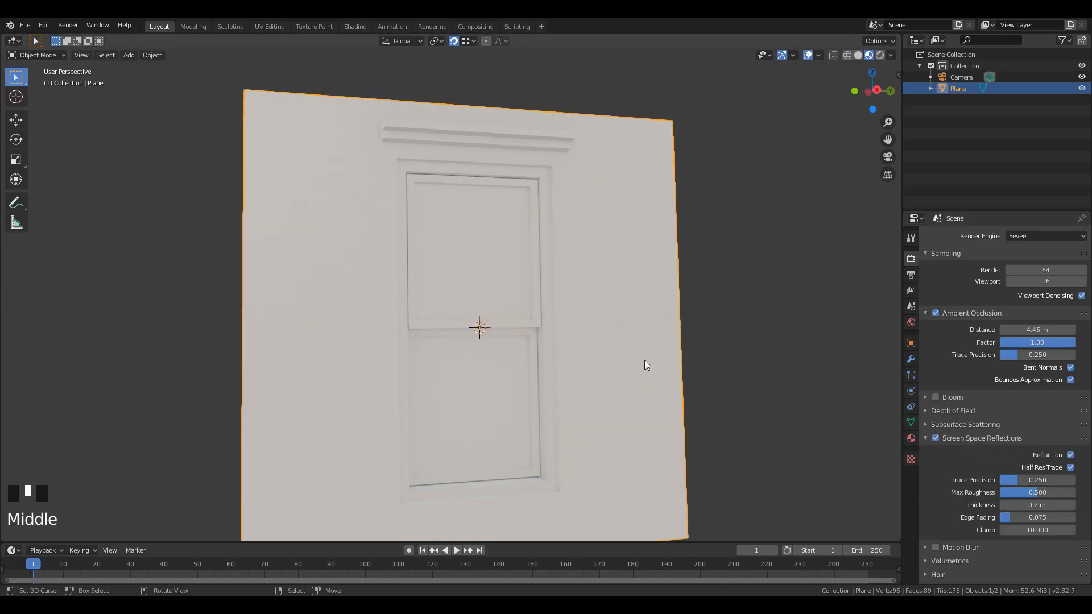
In Edit Mode, create a first material on the plane and name it wall.
key(Tab)
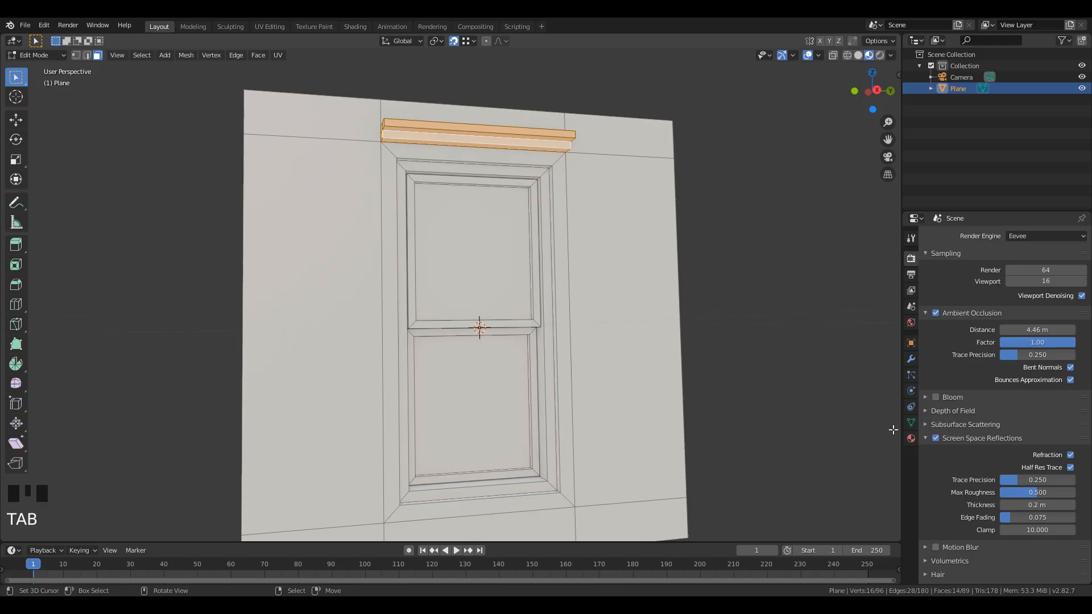
click(910, 439)
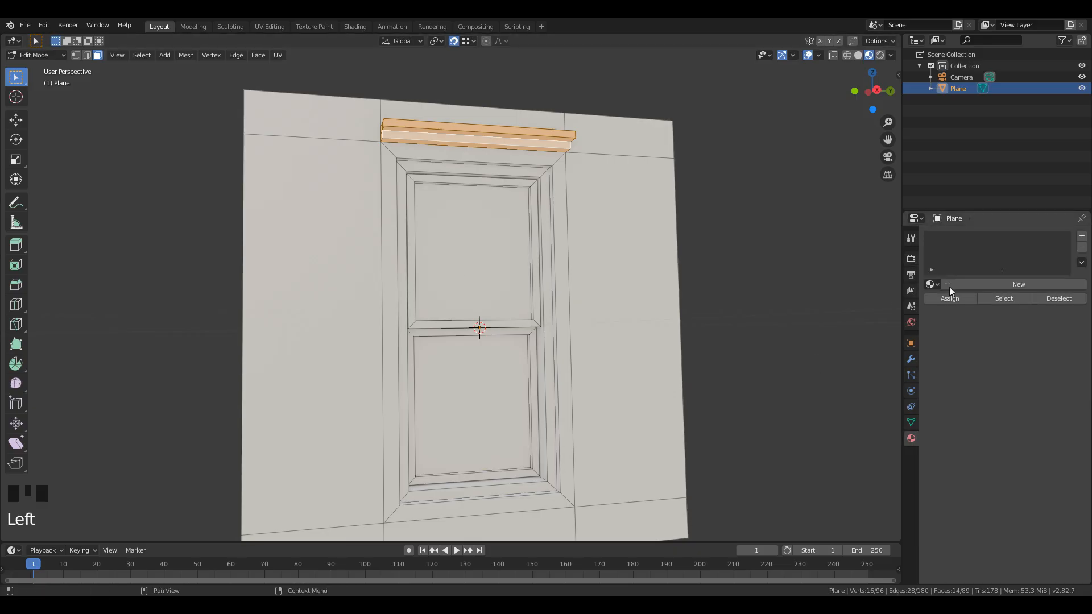
click(985, 284)
double_click(966, 245)
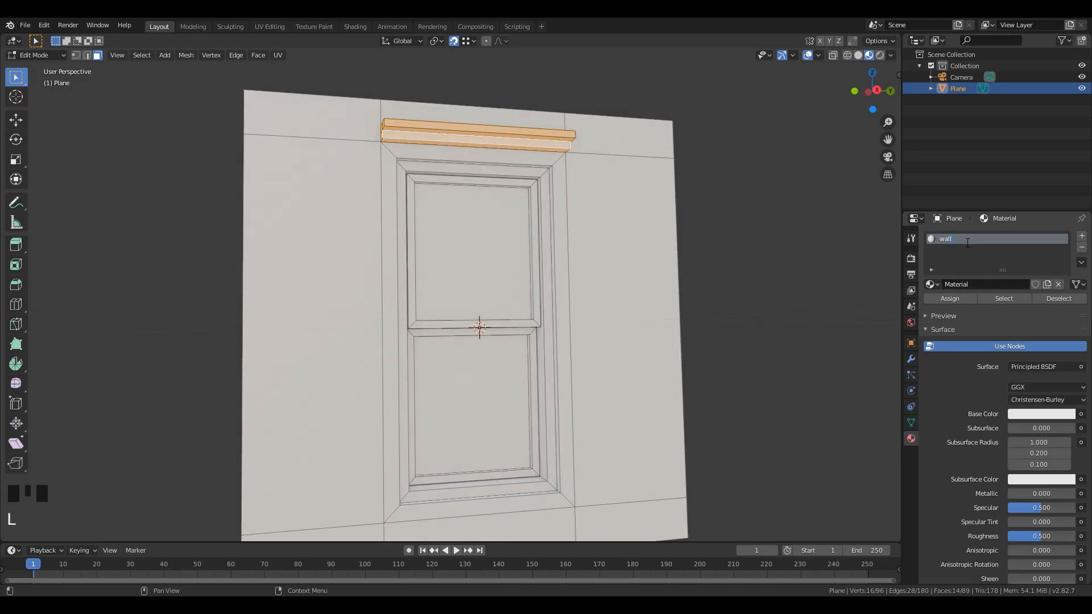
click(1085, 242)
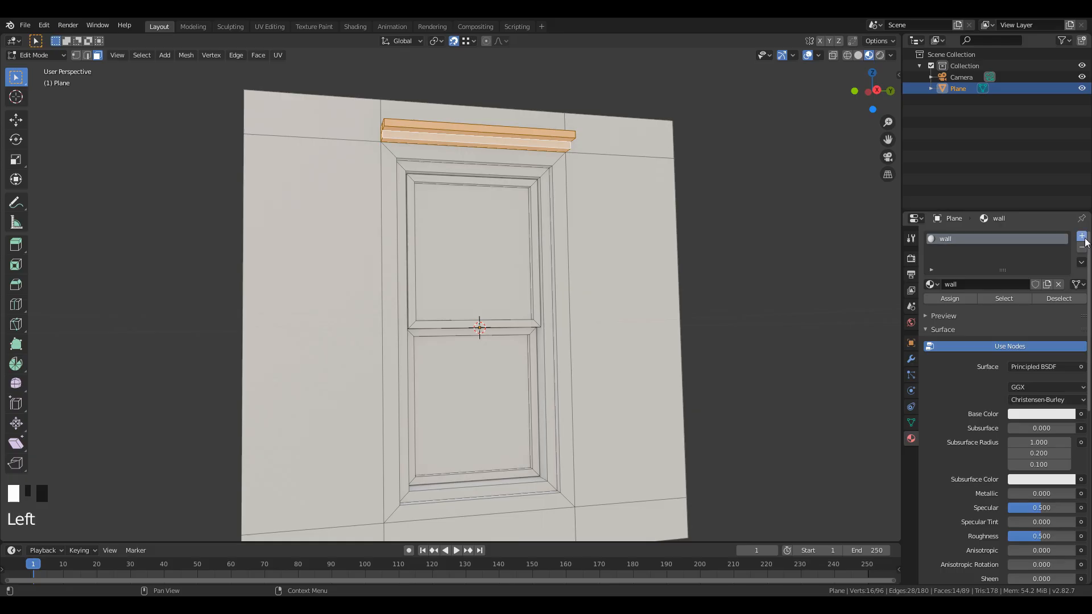
Add a second material slot with a new material named frames.
click(1083, 238)
click(988, 306)
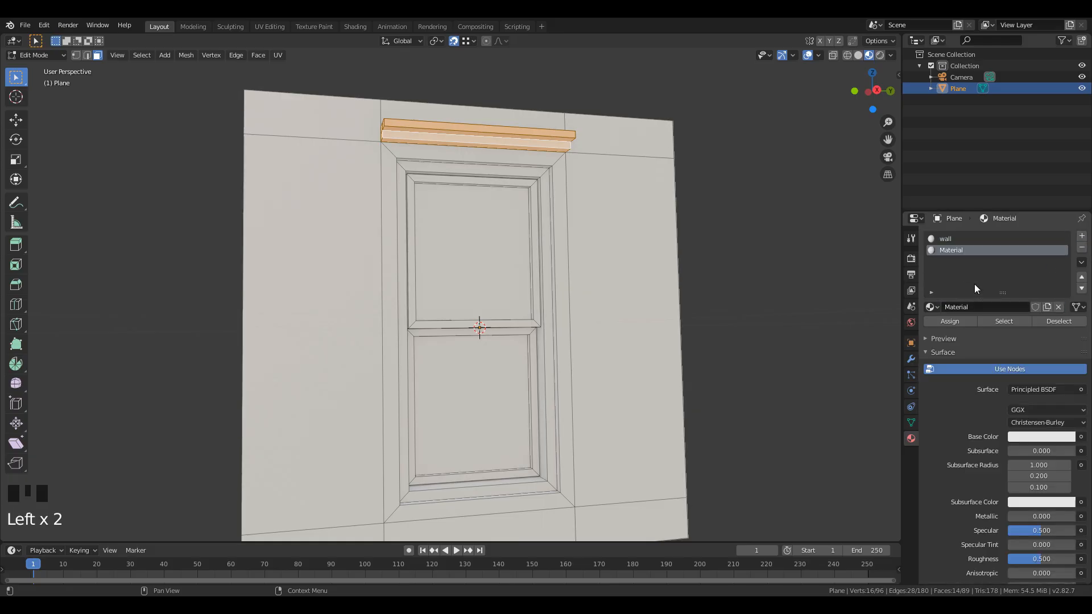
double_click(967, 251)
text(fram)
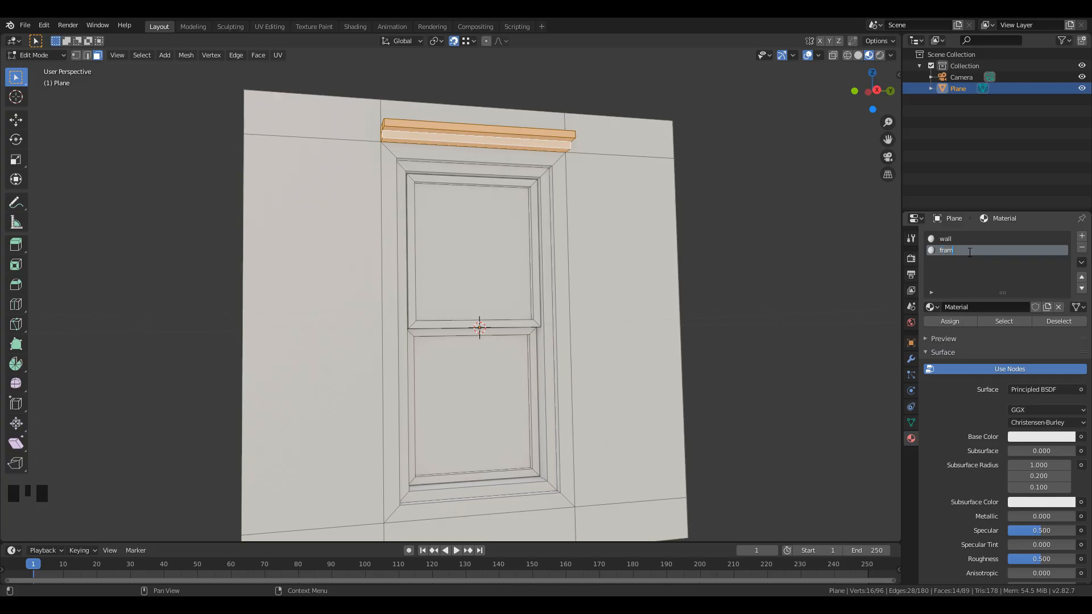
key(Return)
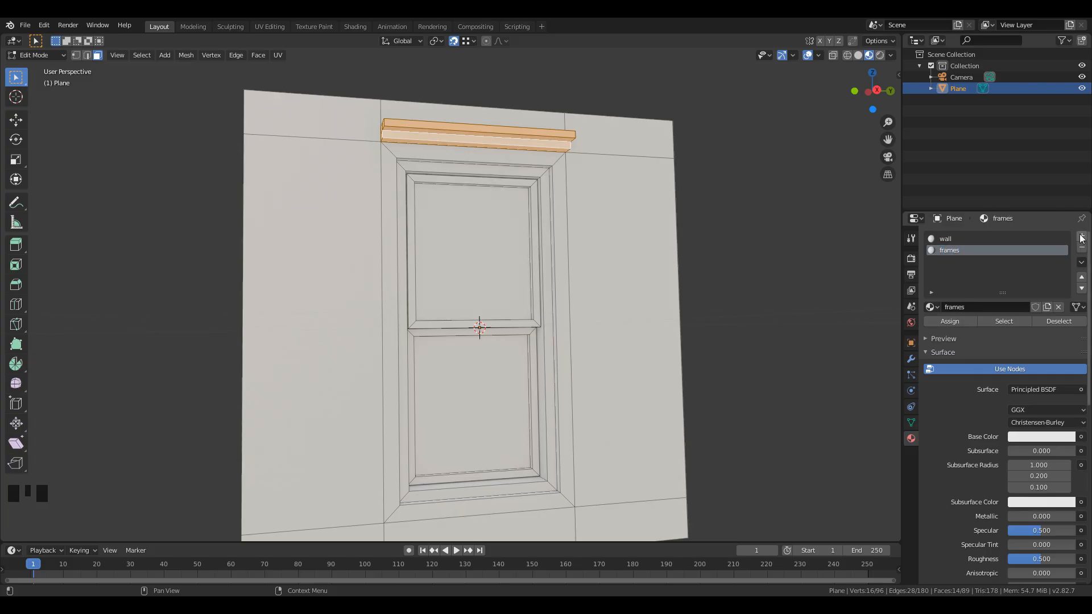
Add a third material slot with a new material named glass.
click(1082, 235)
click(978, 308)
triple_click(978, 262)
text(glas)
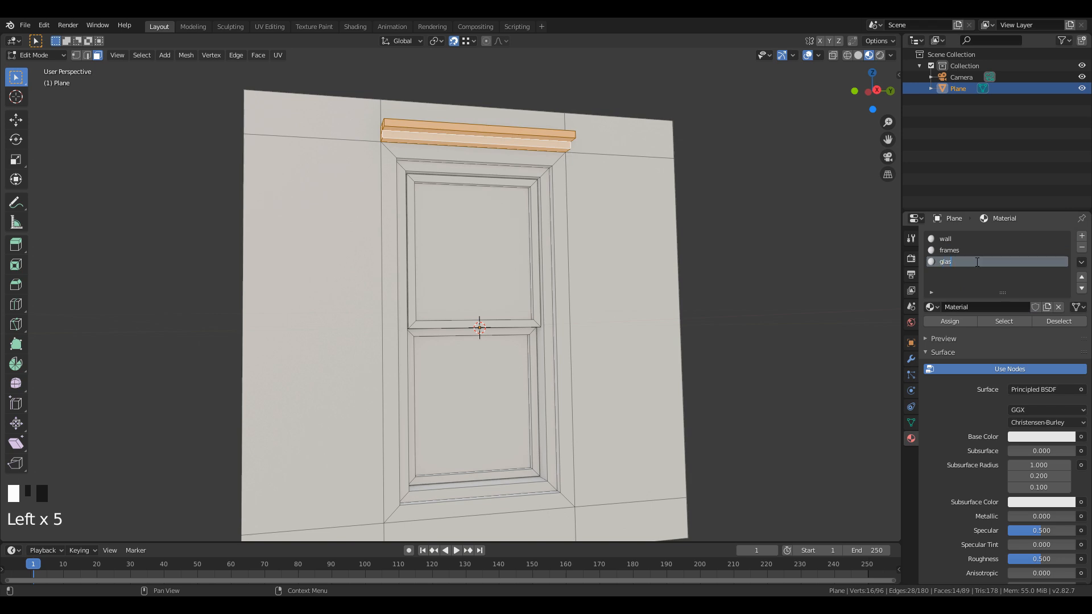
text(s)
key(Return)
Add a fourth slot with a new material under its default name.
click(1082, 235)
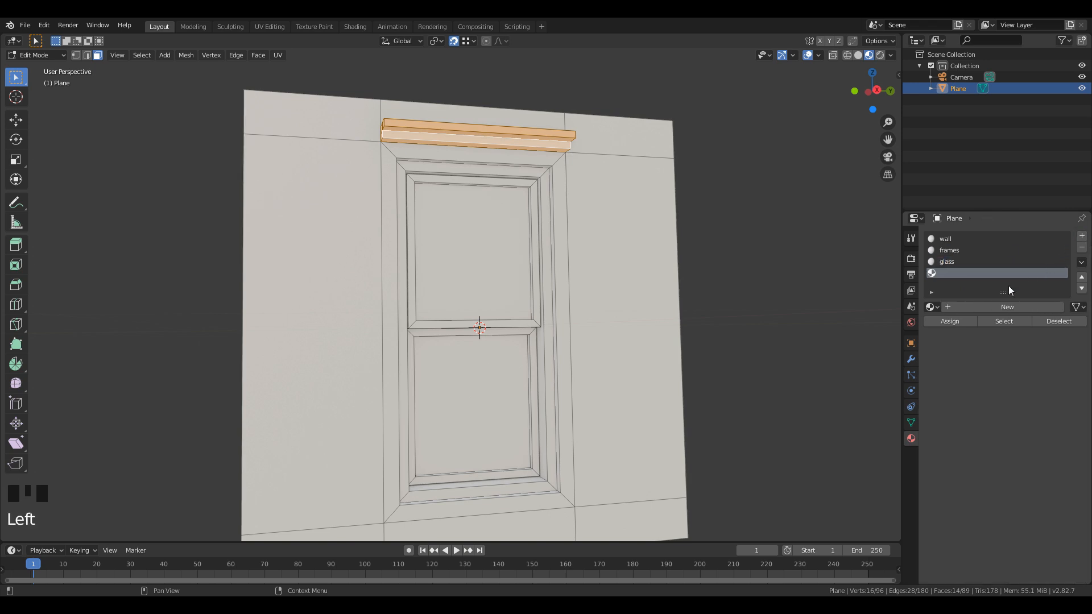
click(967, 308)
double_click(960, 272)
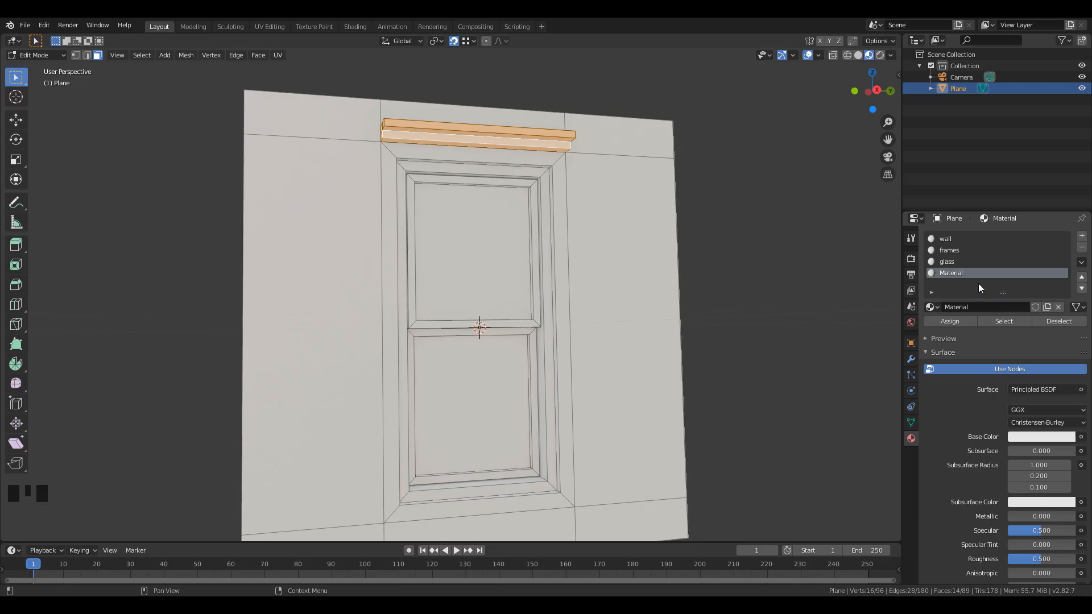
Select the linked window frame, both sashes and the ledge, deselect the two panes, and assign the frames material.
click(954, 250)
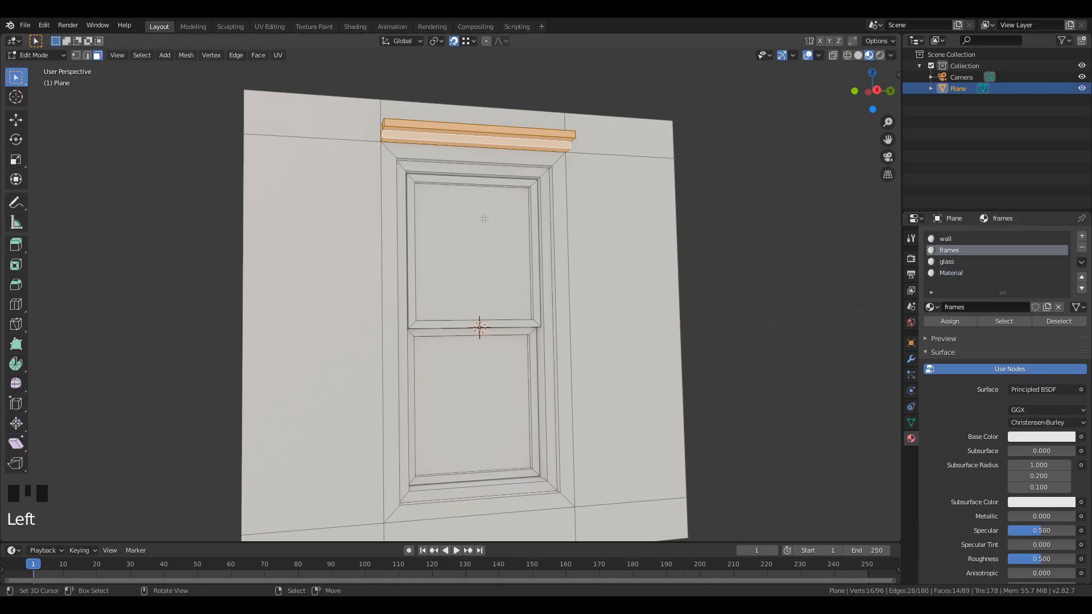
right_click(522, 182)
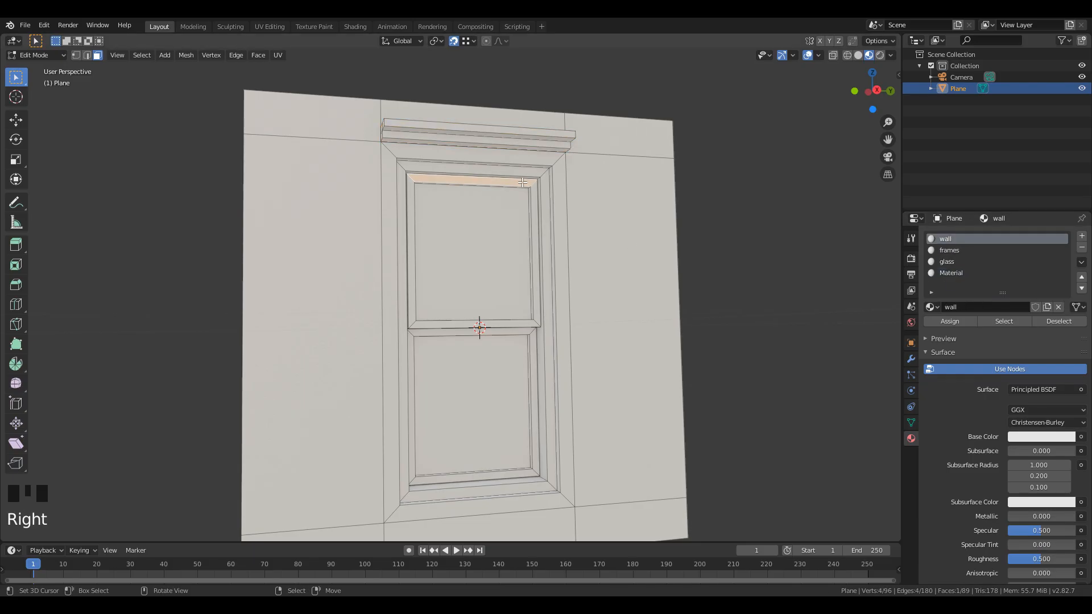
key(l)
key(l)
key(l)
key(l)
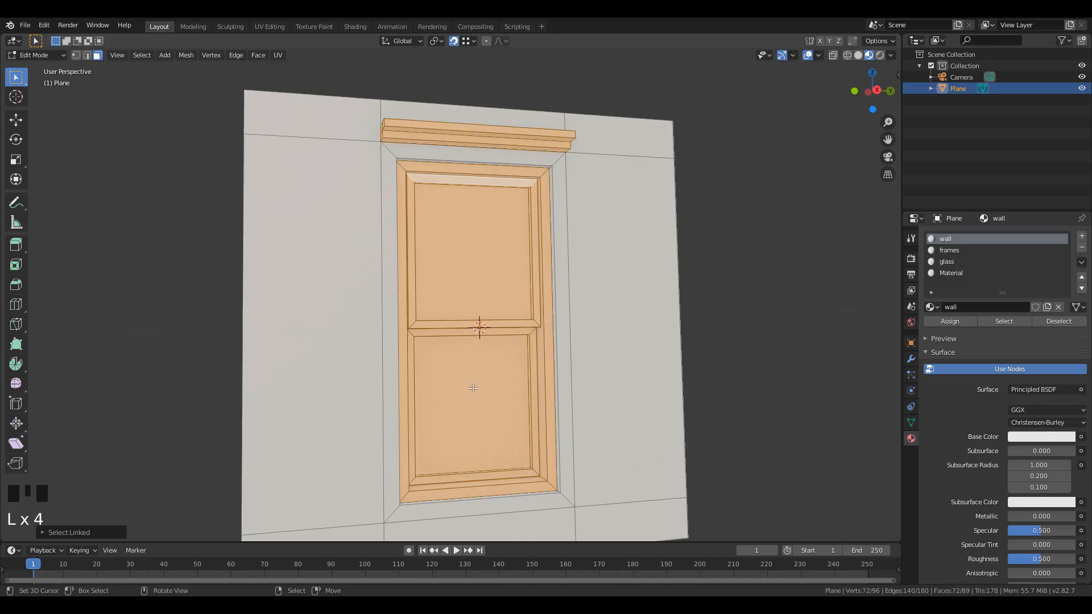
shift+right_click(473, 388)
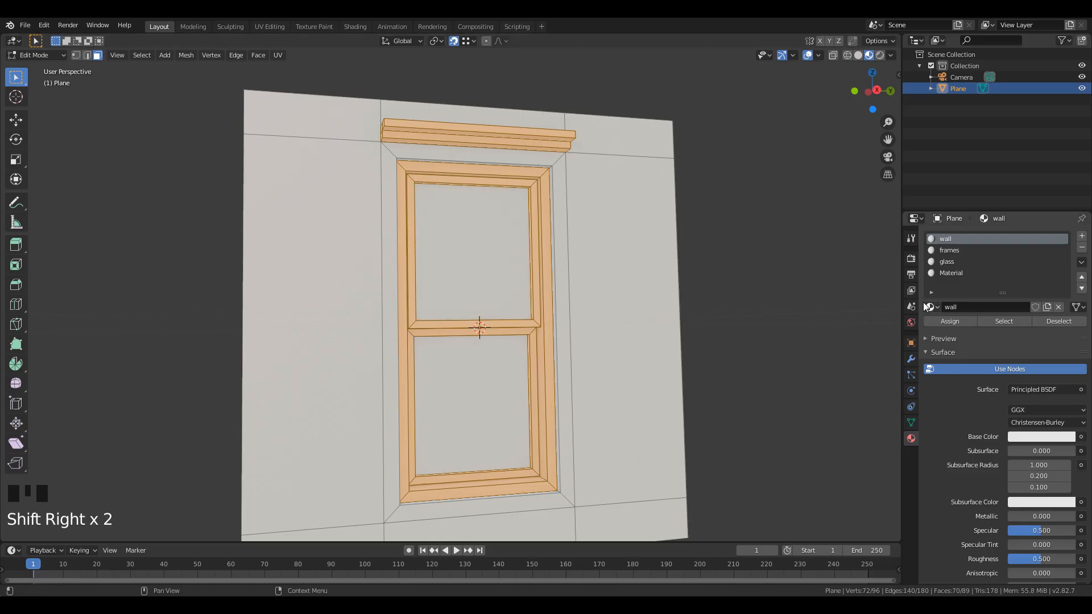
click(948, 261)
click(951, 250)
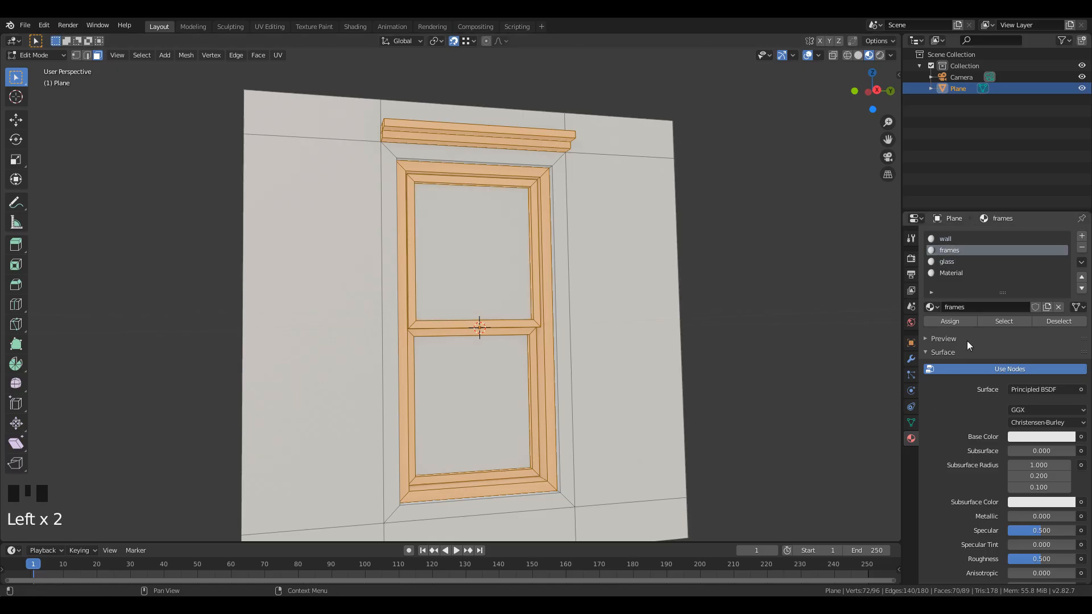
Darken the frames material's base color to a dark grey.
scroll(1013, 431, down, 1)
click(1026, 413)
mouse_move(1067, 303)
mouse_down()
mouse_move(1067, 280)
mouse_move(1067, 319)
mouse_up()
middle_drag(592, 356, 596, 360)
Select the upper and lower window panes and assign the glass material to them.
right_click(495, 263)
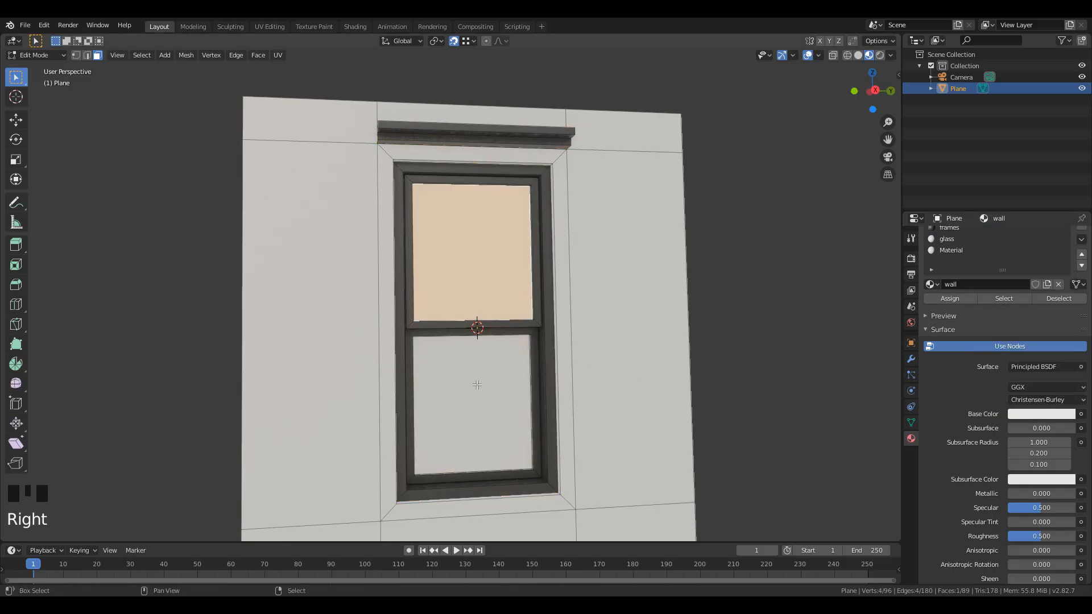
shift+right_click(477, 385)
click(947, 239)
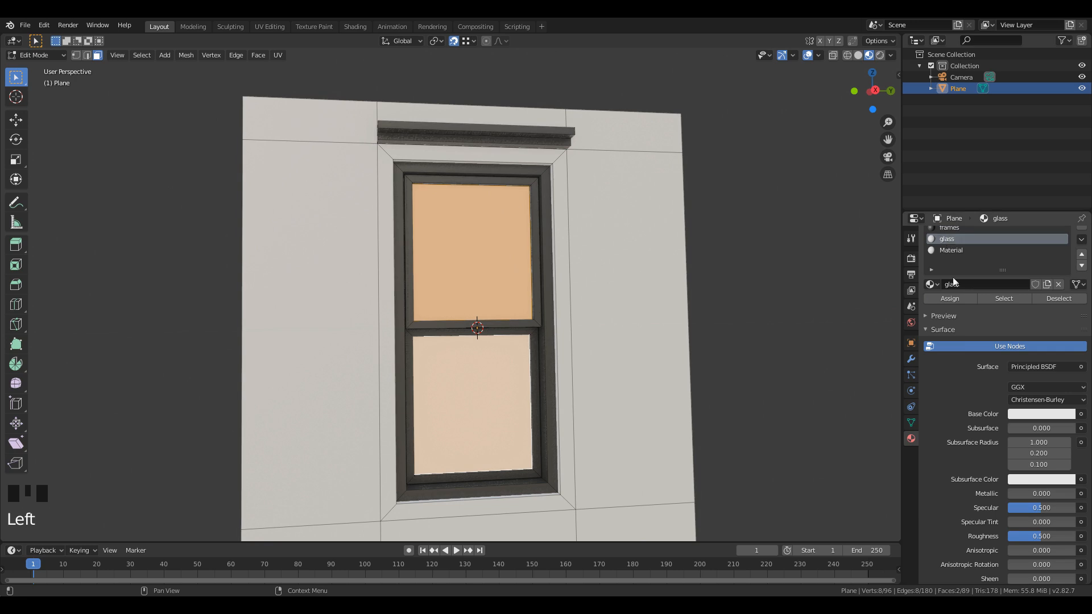
click(951, 298)
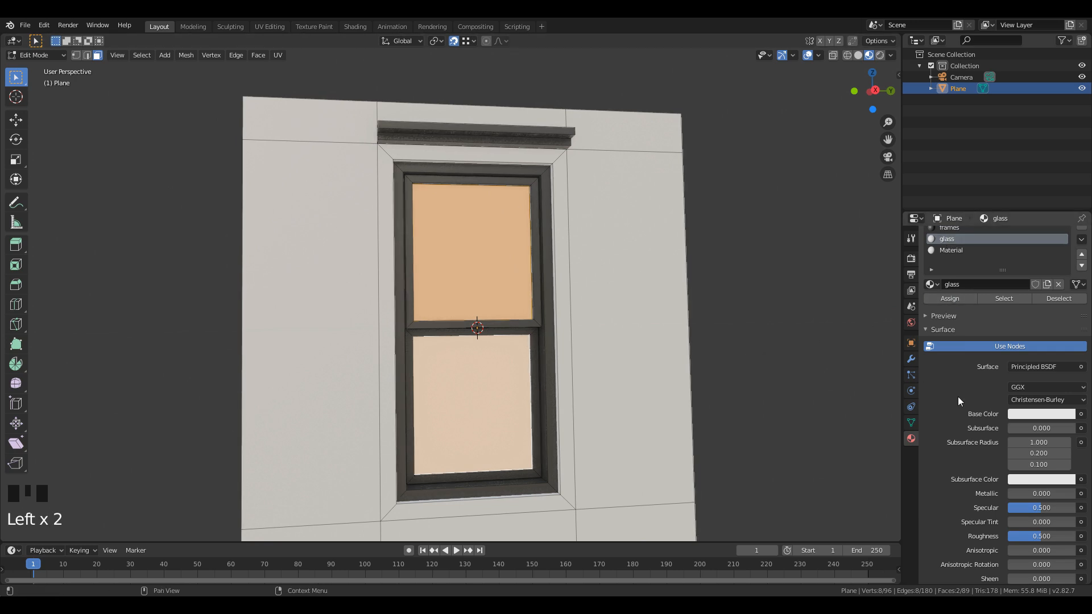
Set the glass material's Transmission to 1.000 and lower its Roughness to 0.000.
scroll(944, 418, down, 5)
scroll(943, 418, down, 3)
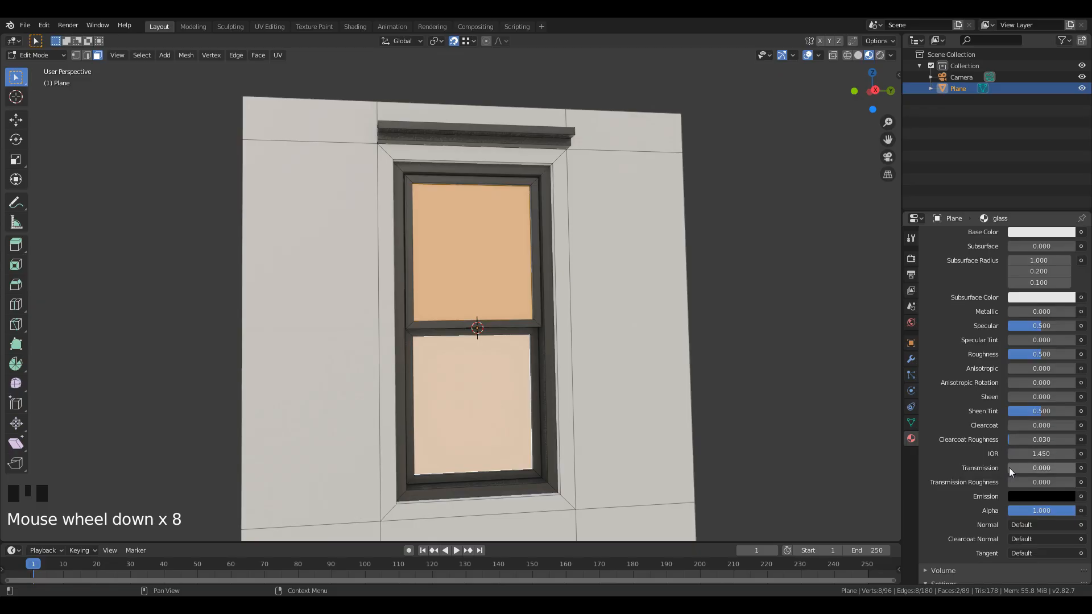
drag(1008, 467, 1075, 468)
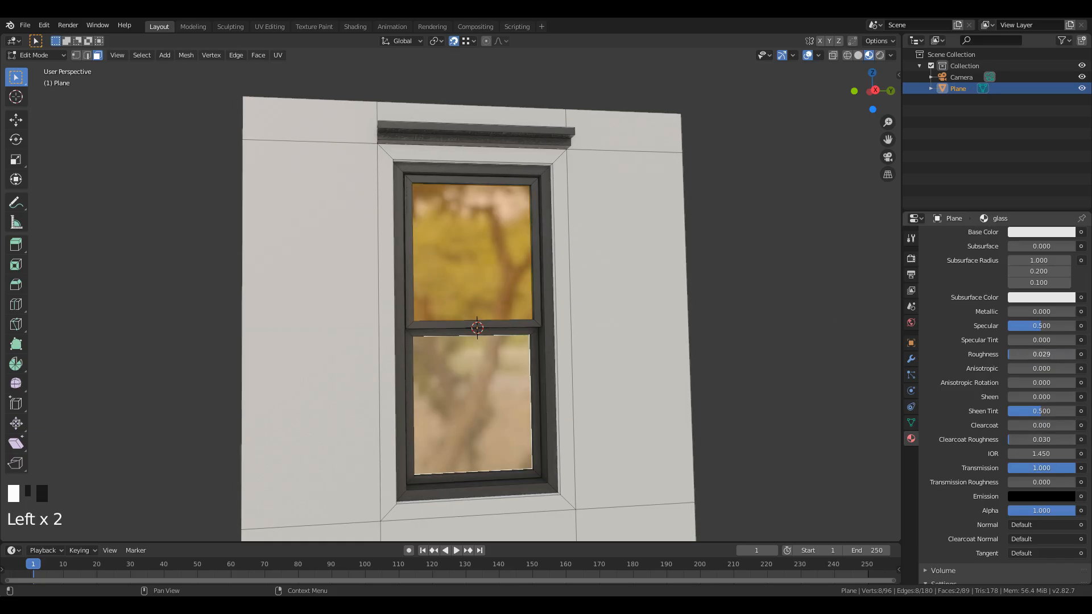
Set the glass material's blend mode to Alpha Hashed and enable Screen Space Refraction with a refraction depth of 0.001 m.
scroll(1016, 386, down, 7)
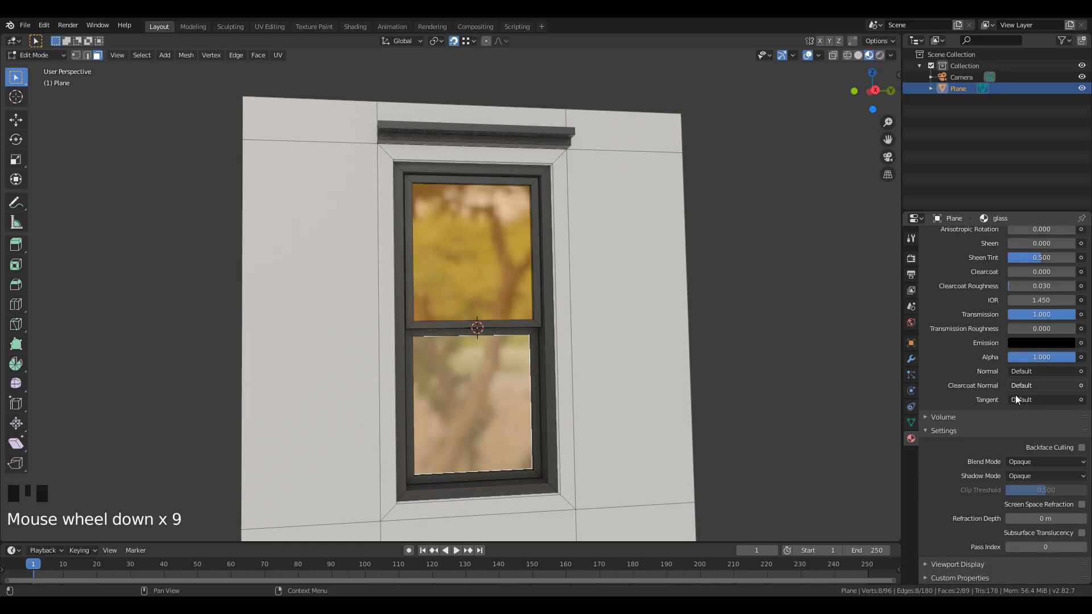
click(1036, 462)
click(1034, 502)
click(1084, 507)
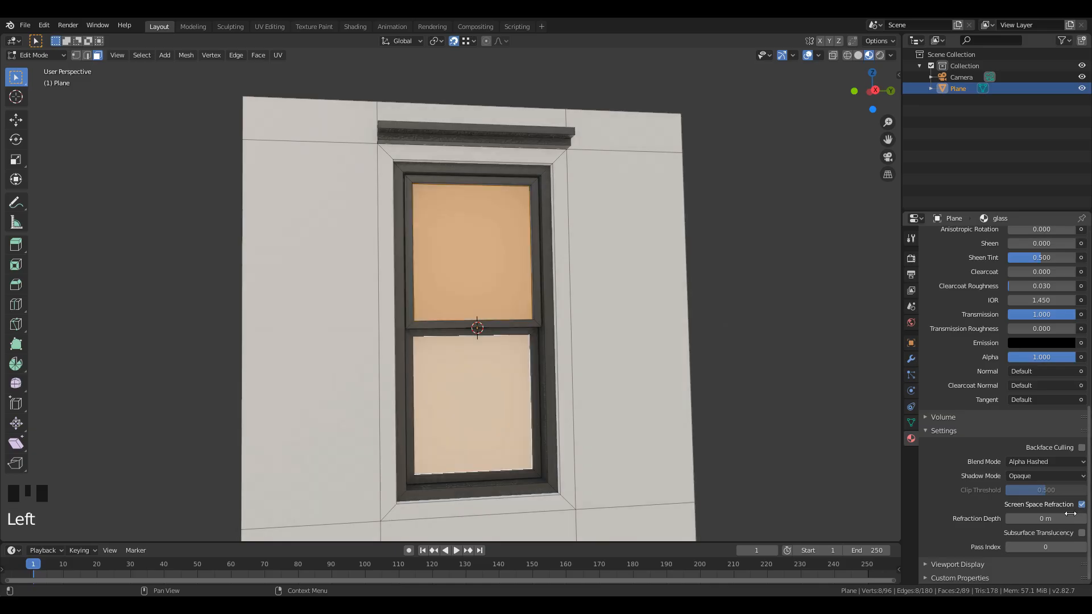
click(1065, 522)
text(0.0)
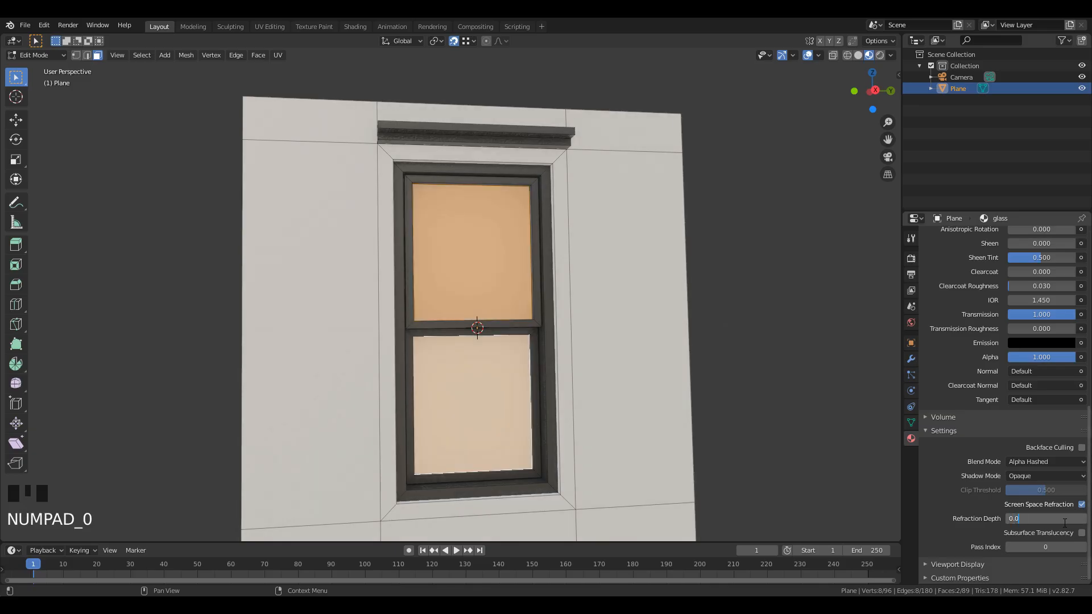
text(01)
key(Return)
Return to Object Mode and examine the glass panes from several angles around the wall.
scroll(683, 292, down, 2)
middle_drag(683, 292, 707, 296)
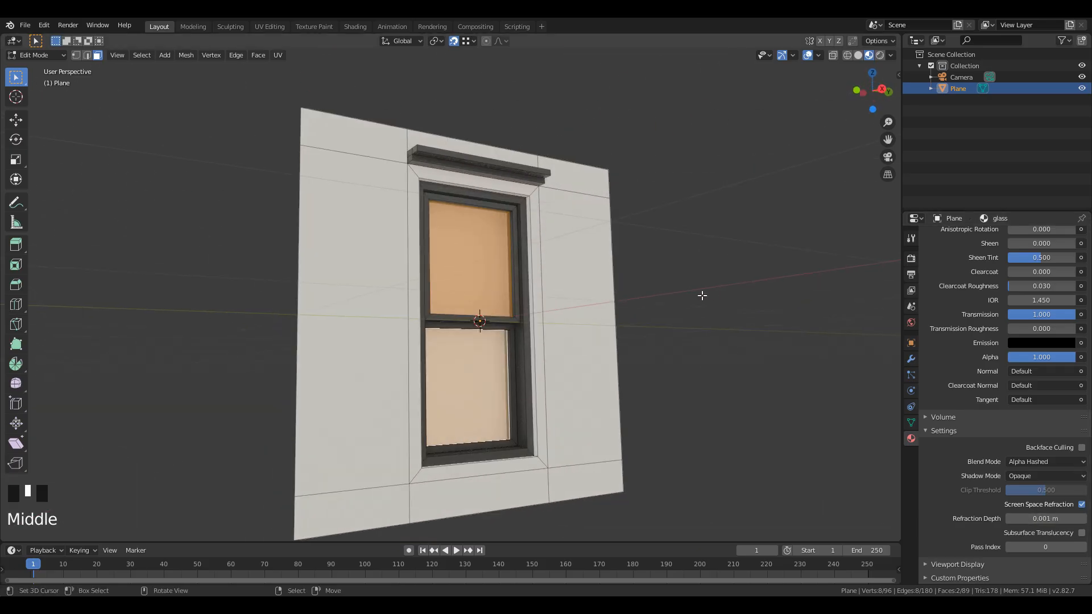
scroll(661, 299, up, 1)
key(Tab)
middle_drag(666, 349, 555, 289)
scroll(985, 404, up, 19)
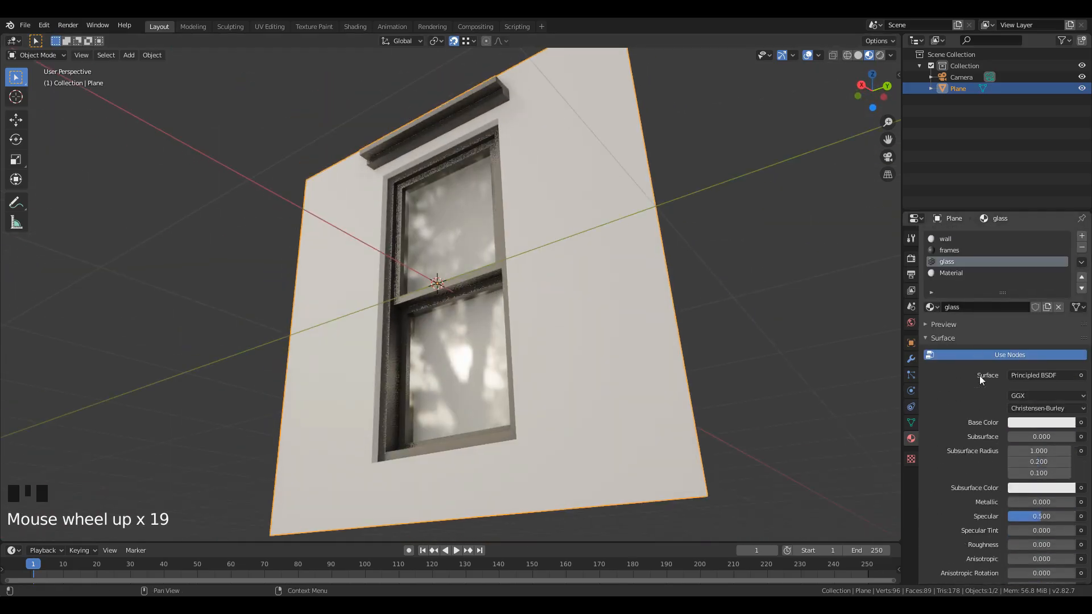
Assign the default Material slot to the large flat face covering the back of the window box.
click(947, 274)
middle_drag(728, 319, 517, 327)
key(Tab)
right_click(517, 327)
click(941, 274)
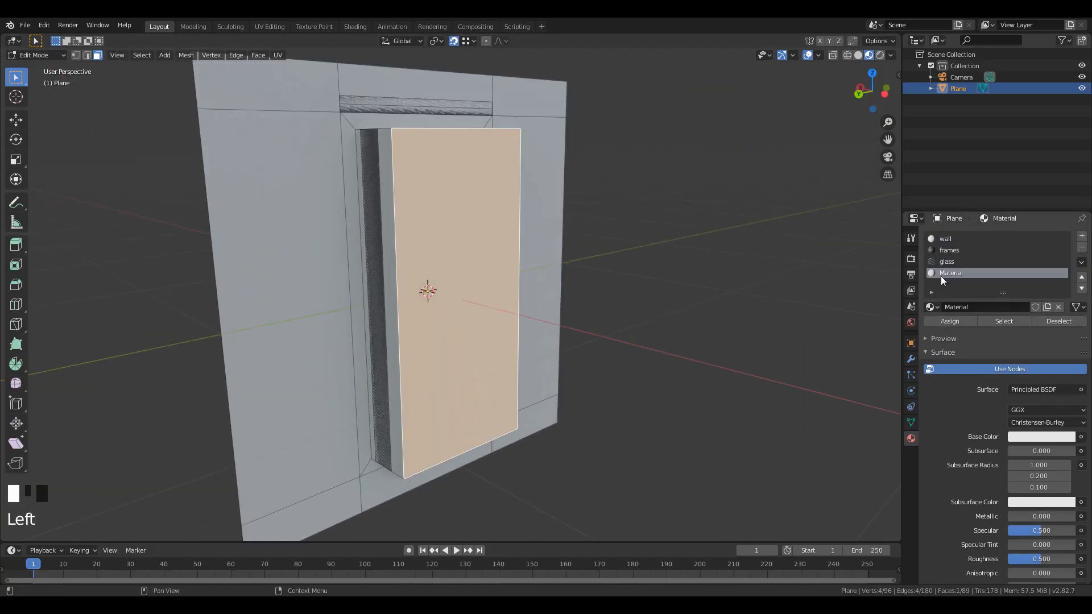
click(951, 322)
key(Tab)
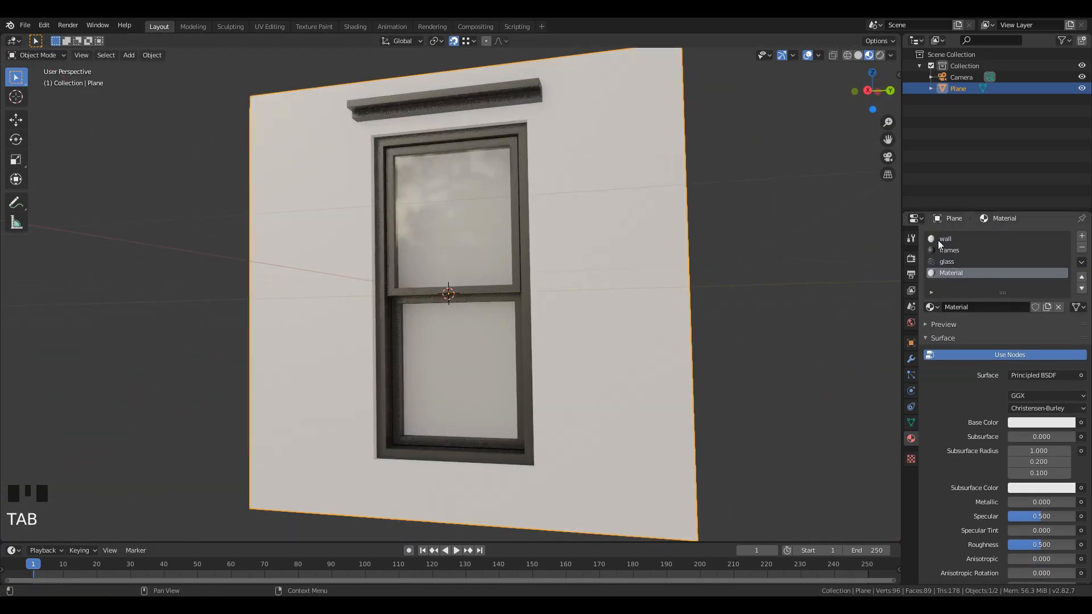
Set the wall material's base color to orange.
click(938, 240)
click(1023, 421)
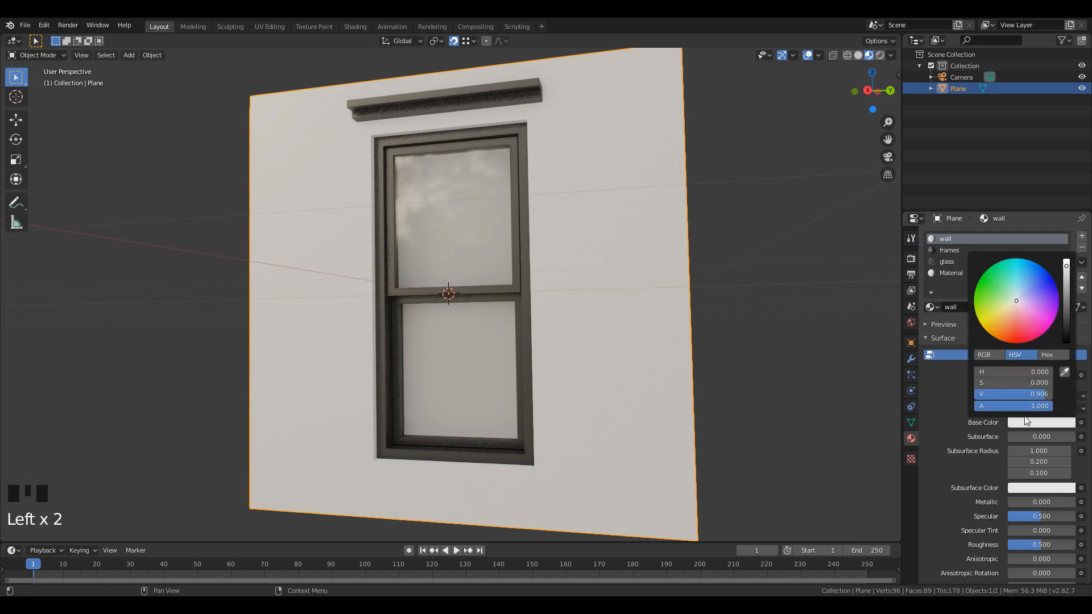
drag(999, 302, 1009, 328)
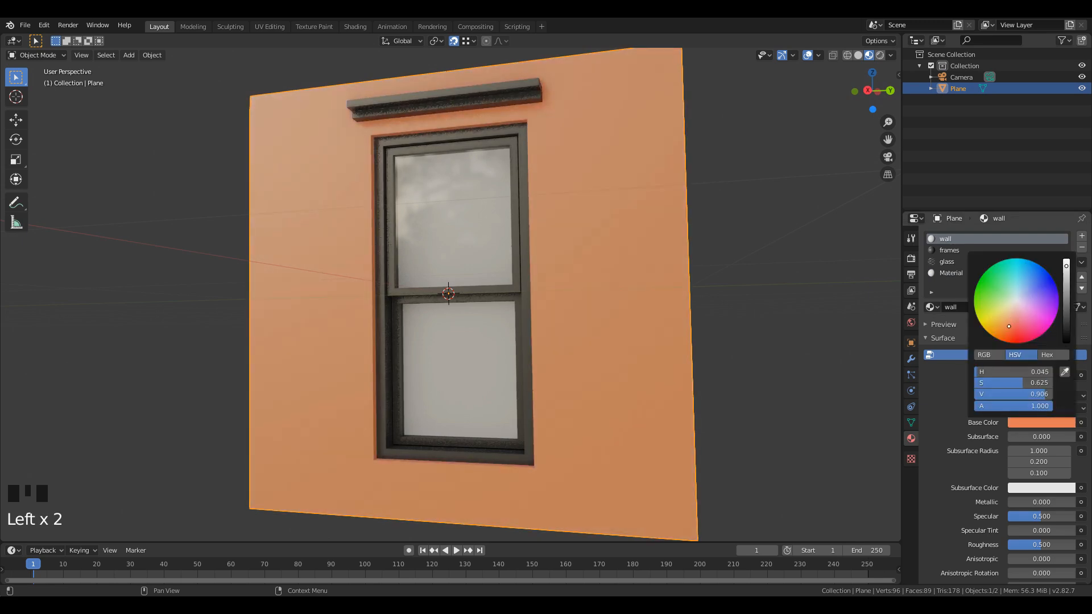
scroll(697, 357, down, 3)
middle_drag(697, 357, 753, 356)
scroll(704, 455, up, 3)
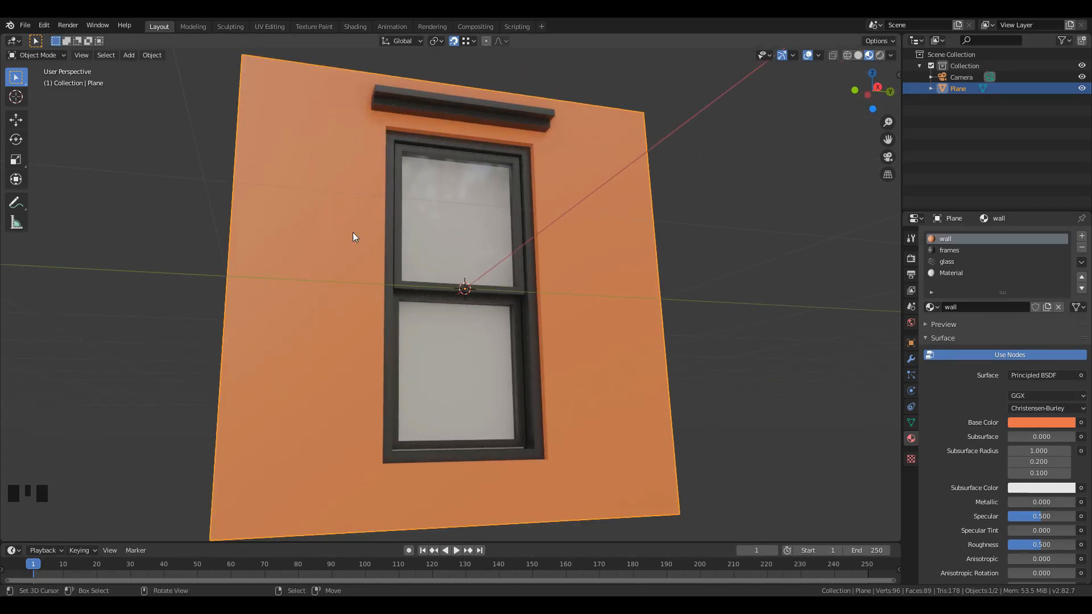
Open the wall material in the Shading workspace and add an Image Texture node beside the Principled BSDF.
scroll(359, 216, down, 1)
click(364, 27)
scroll(599, 234, up, 4)
middle_drag(599, 234, 925, 321)
click(912, 359)
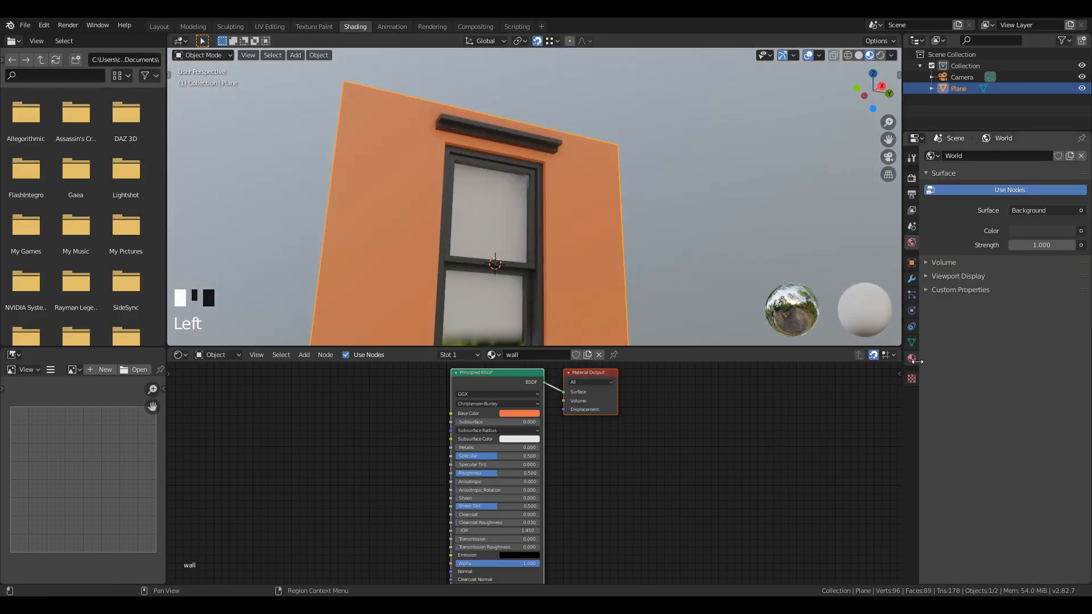
middle_drag(558, 188, 552, 244)
shift+middle_drag(552, 245, 569, 210)
key(shift+a)
click(347, 408)
text(image)
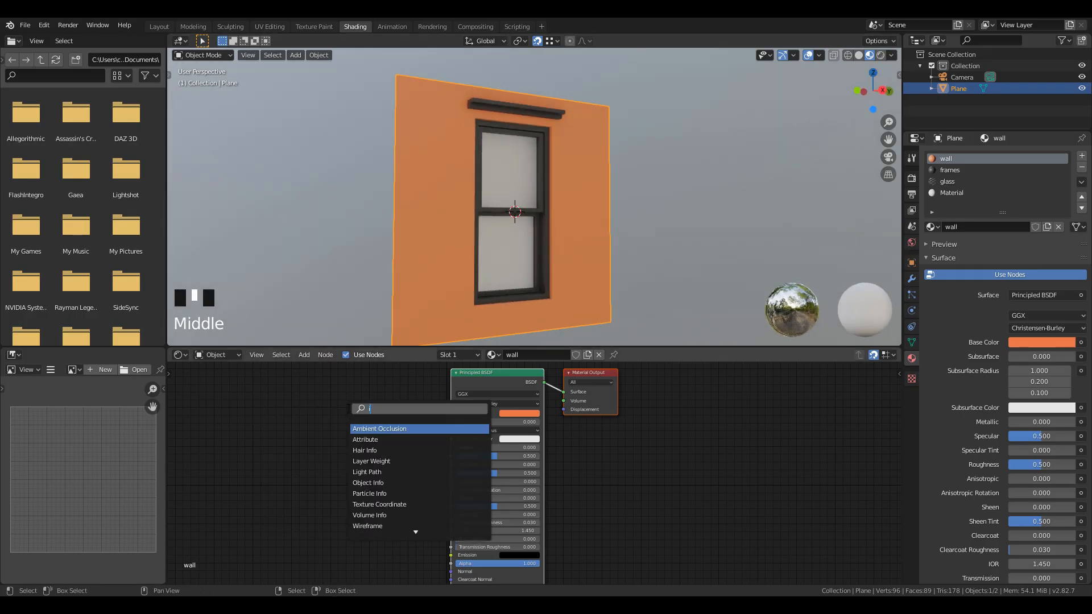
key(Return)
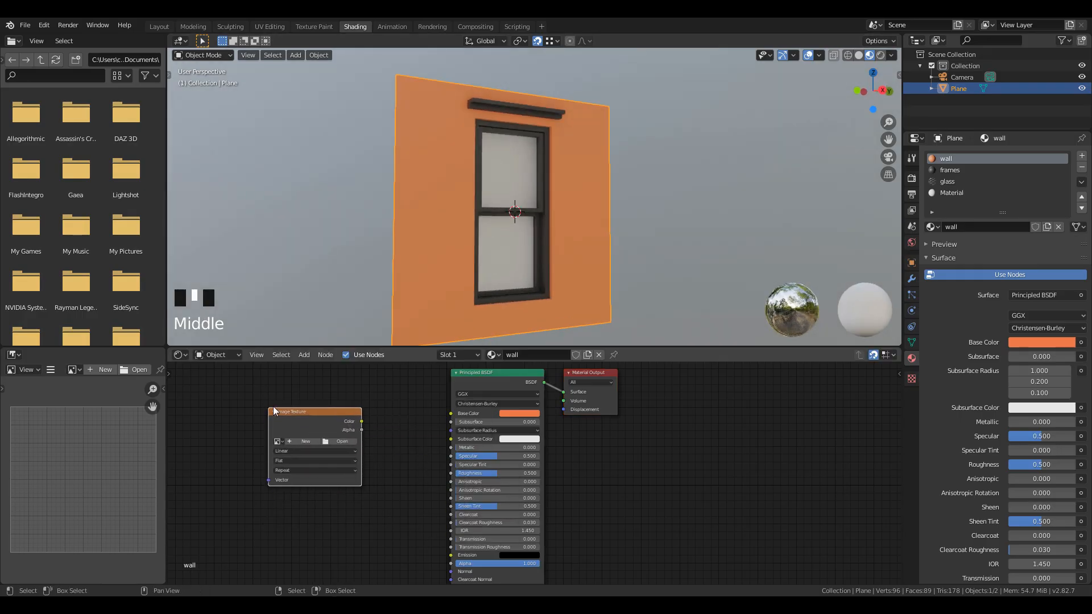
click(268, 412)
Load the 2x2 1K brick albedo image from quixelsfreestuff\Building_Texture and connect the texture's Color to Base Color.
middle_drag(334, 410, 414, 421)
scroll(410, 441, up, 4)
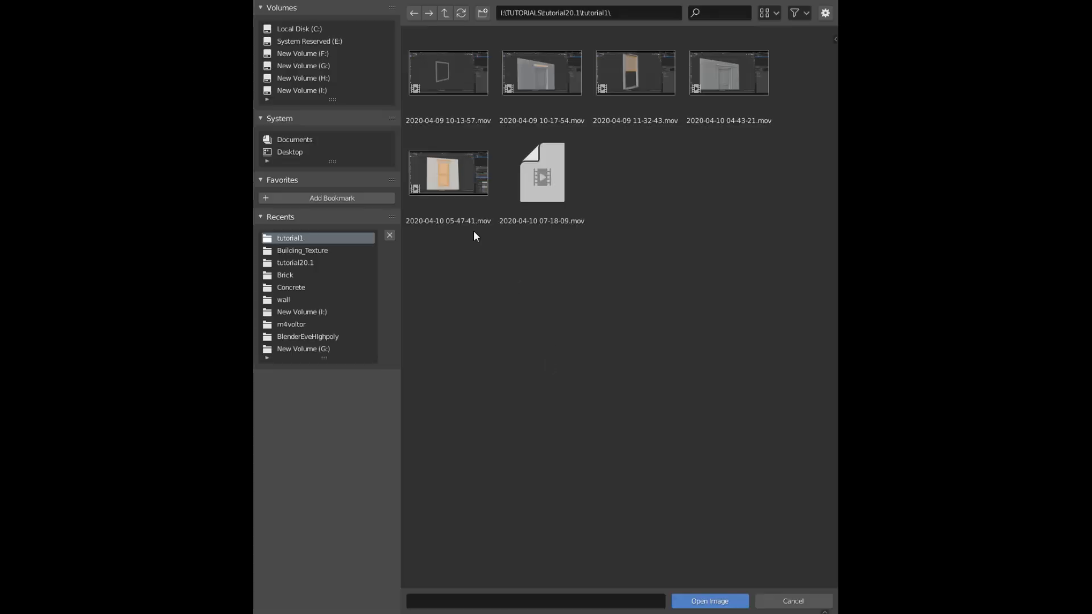
click(311, 65)
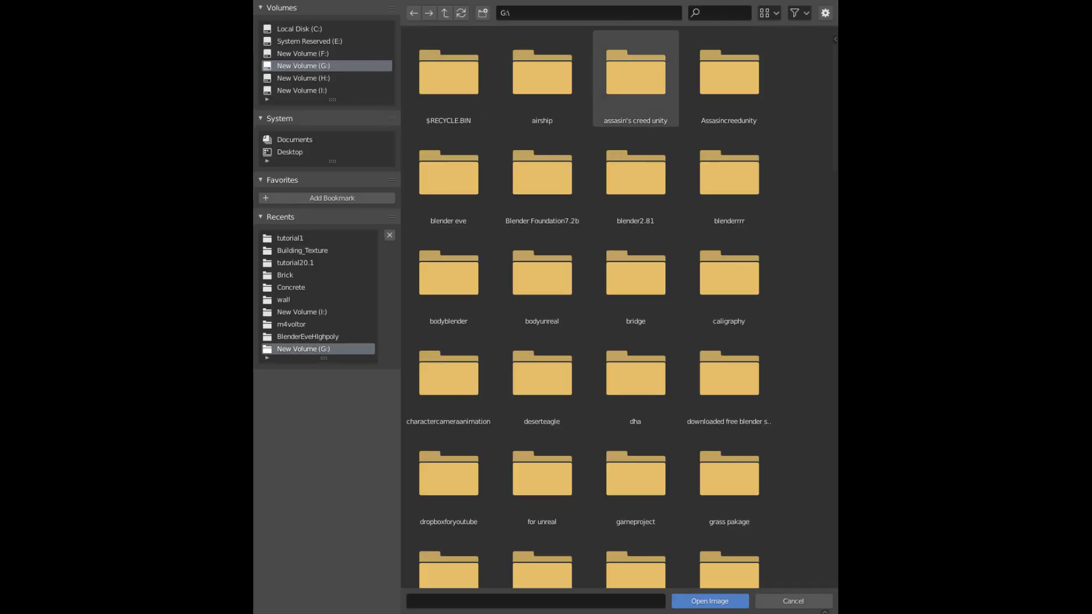
key(super+Up)
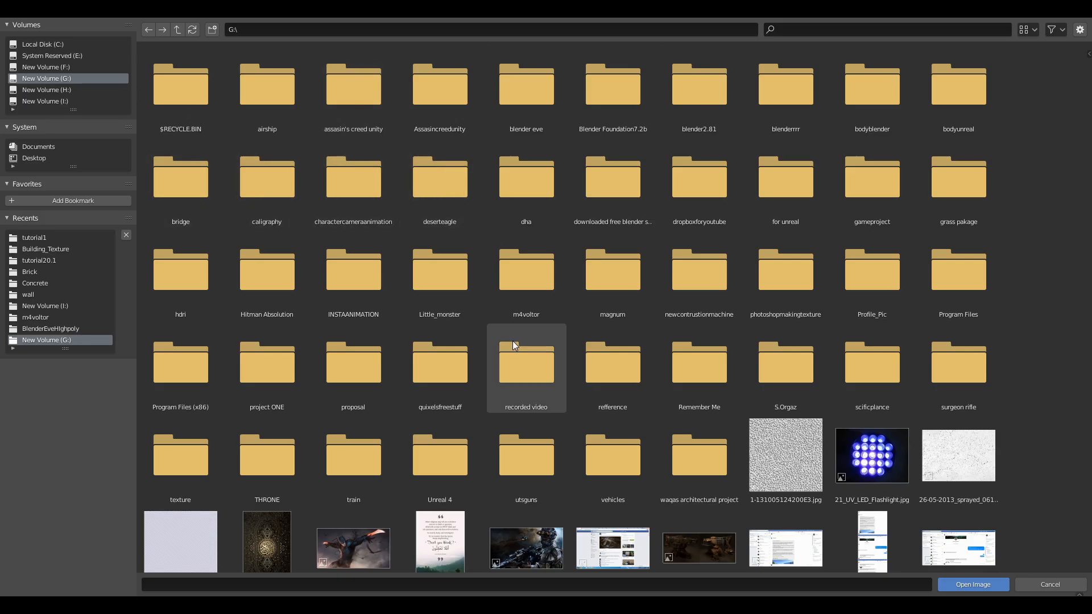
click(440, 399)
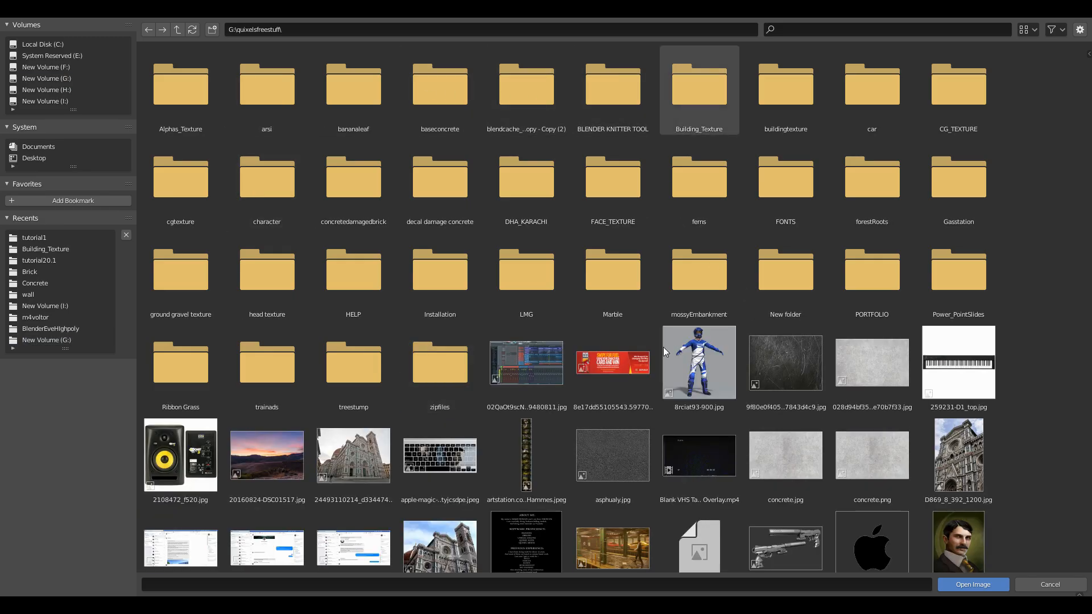
click(699, 91)
double_click(189, 79)
drag(409, 428, 531, 417)
In Edit Mode, select all faces using the frames, glass and Material slots and hide them.
key(Tab)
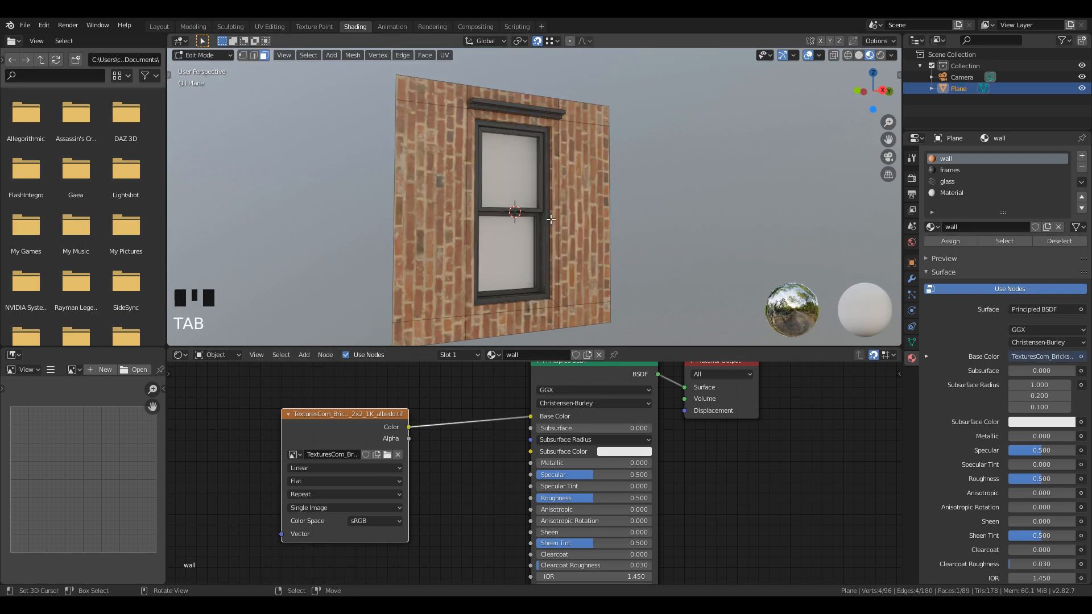
click(958, 171)
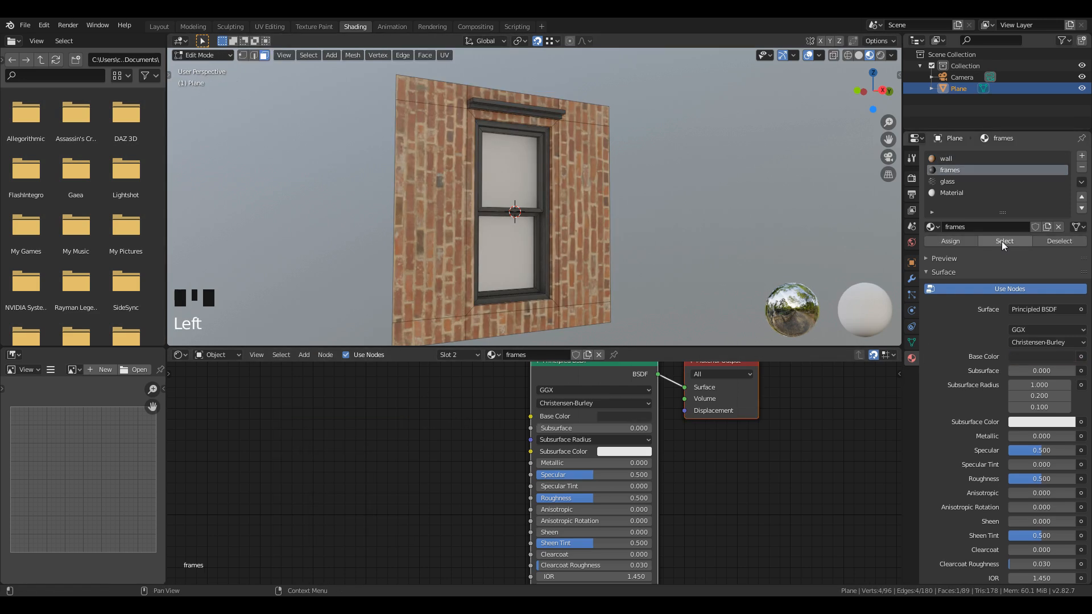
click(977, 242)
click(971, 191)
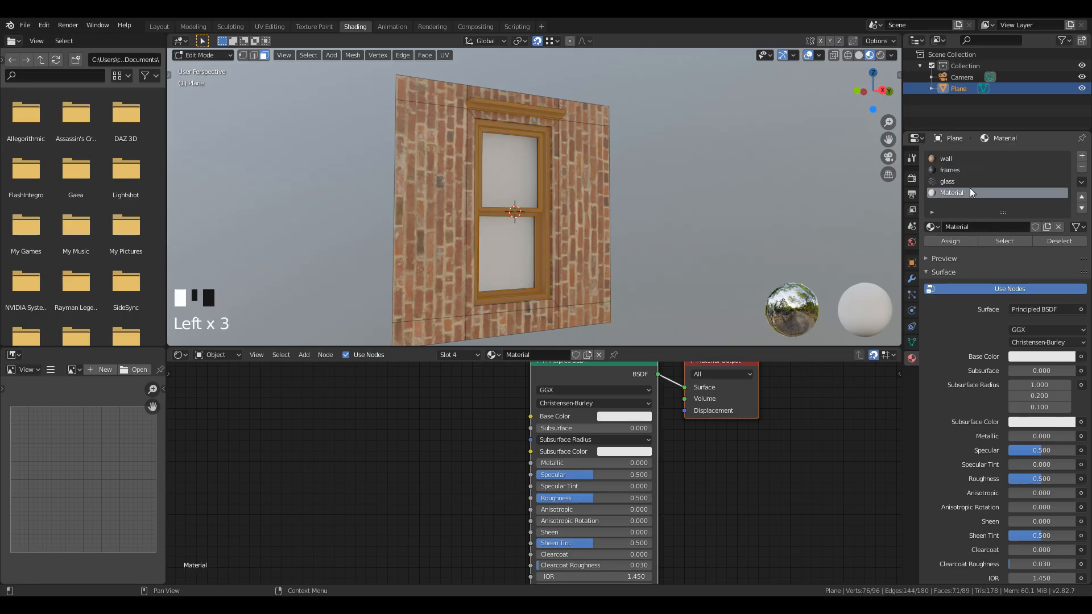
click(975, 181)
click(981, 239)
click(976, 194)
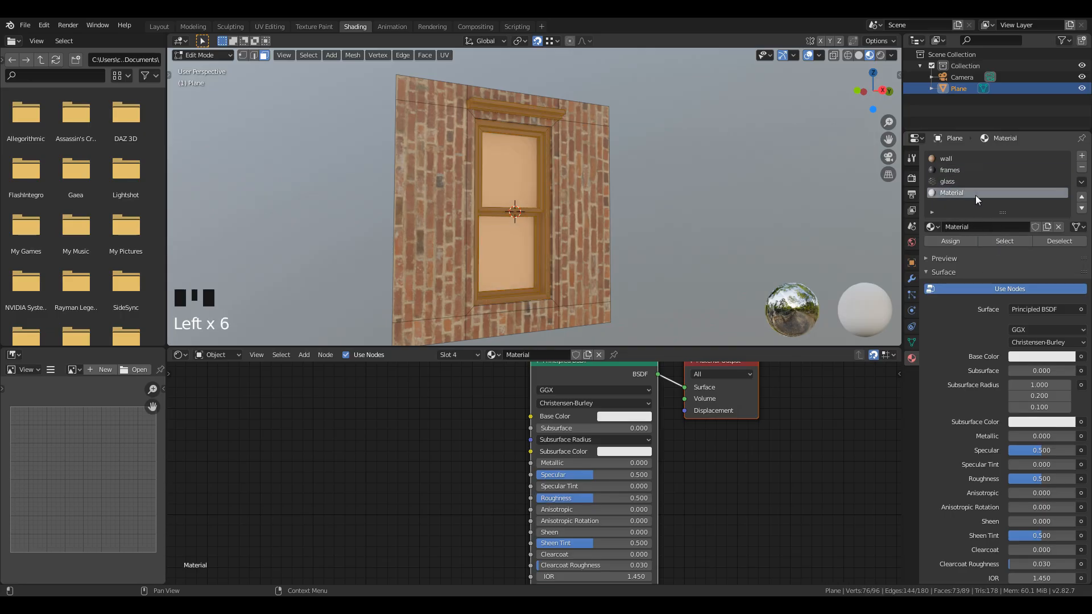
click(1001, 242)
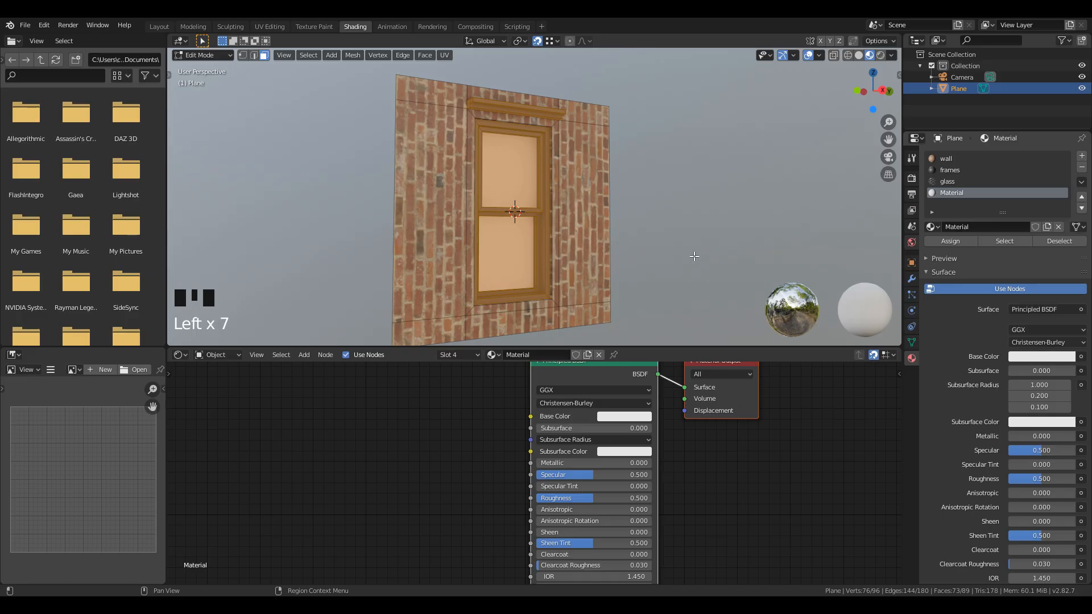
key(h)
Select the four inner reveal faces of the window opening and mark their edges as seams.
middle_drag(694, 256, 591, 229)
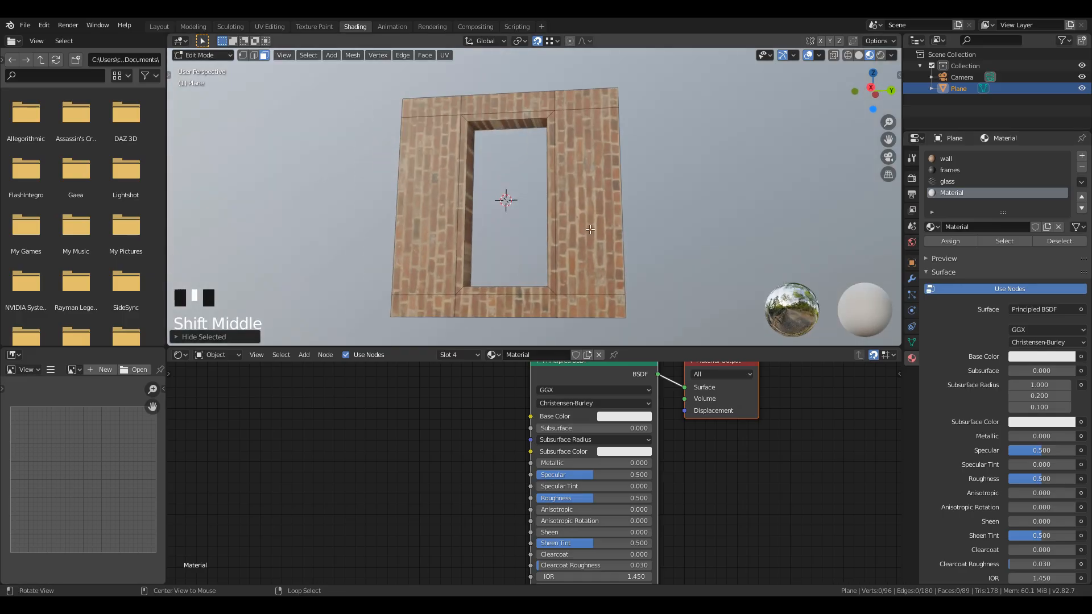
scroll(510, 205, up, 2)
right_click(441, 99)
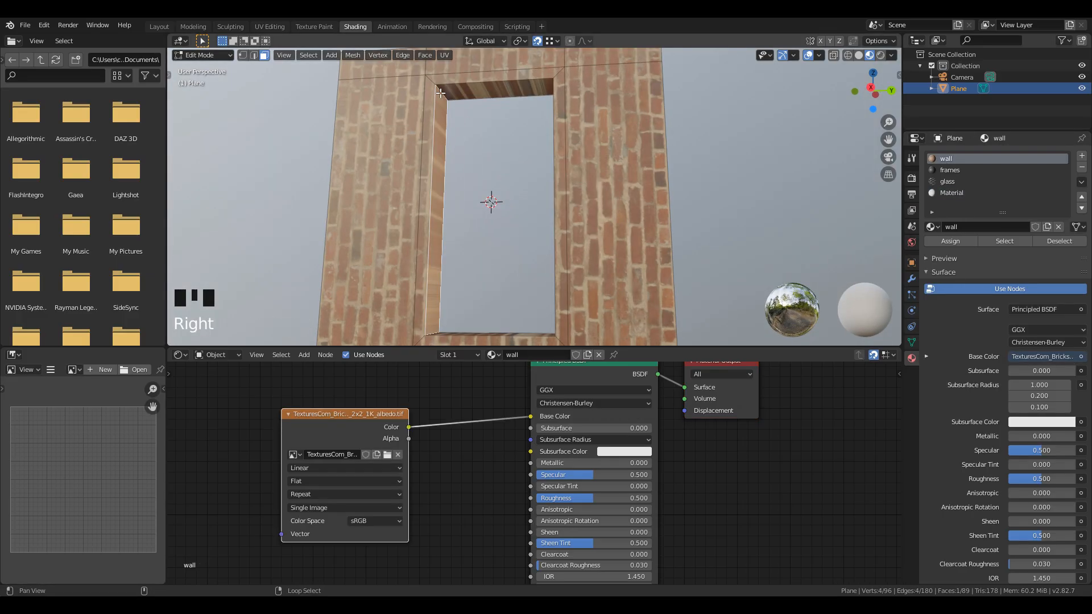
alt+shift+right_click(440, 94)
alt+shift+right_click(440, 94)
alt+shift+right_click(440, 93)
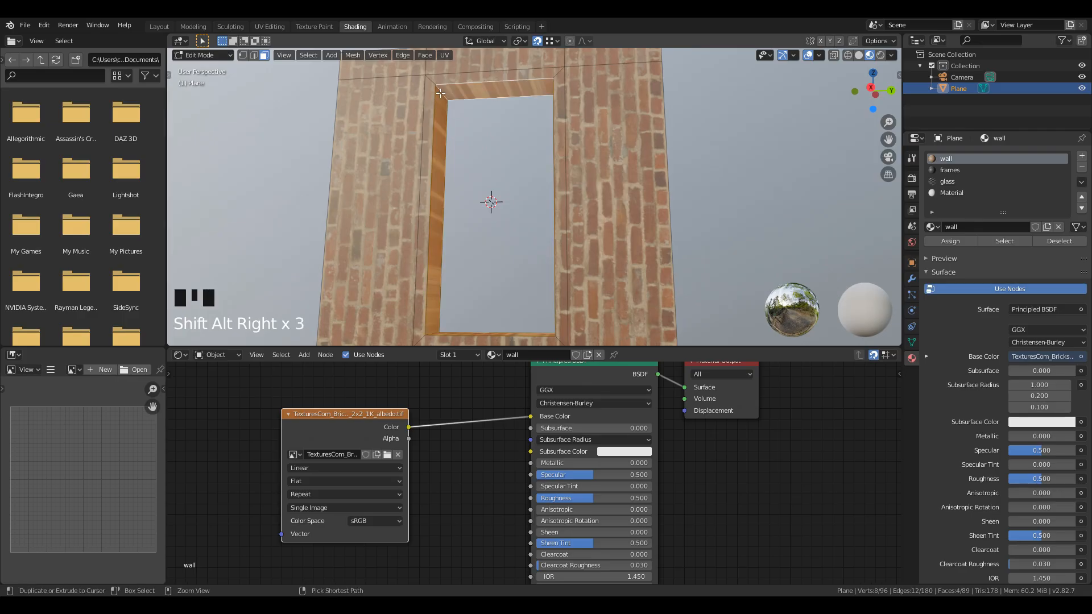
key(ctrl+e)
click(391, 211)
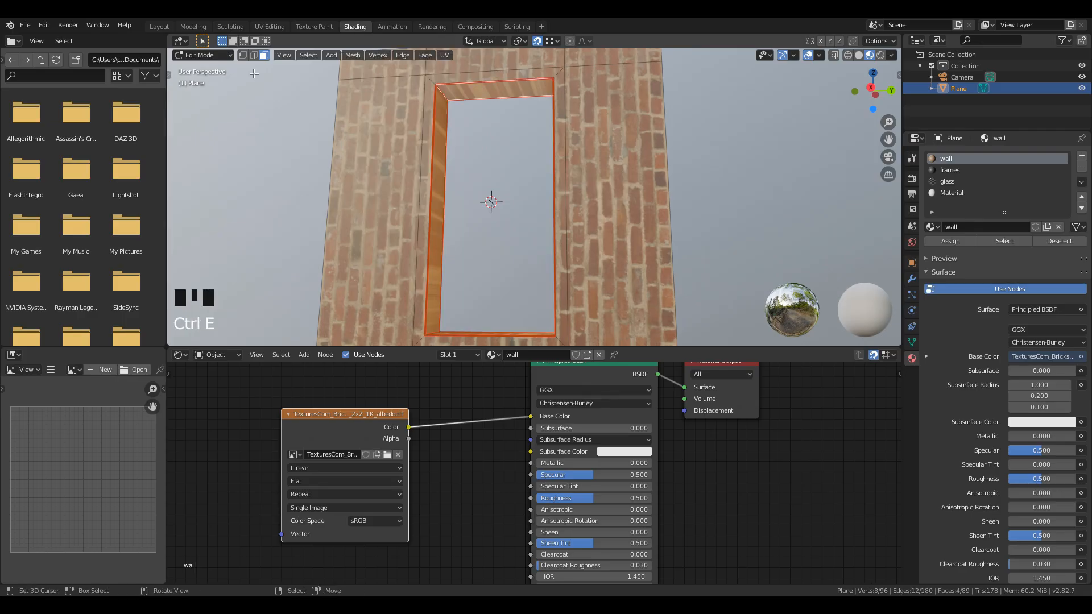
scroll(512, 187, down, 2)
middle_drag(524, 185, 534, 180)
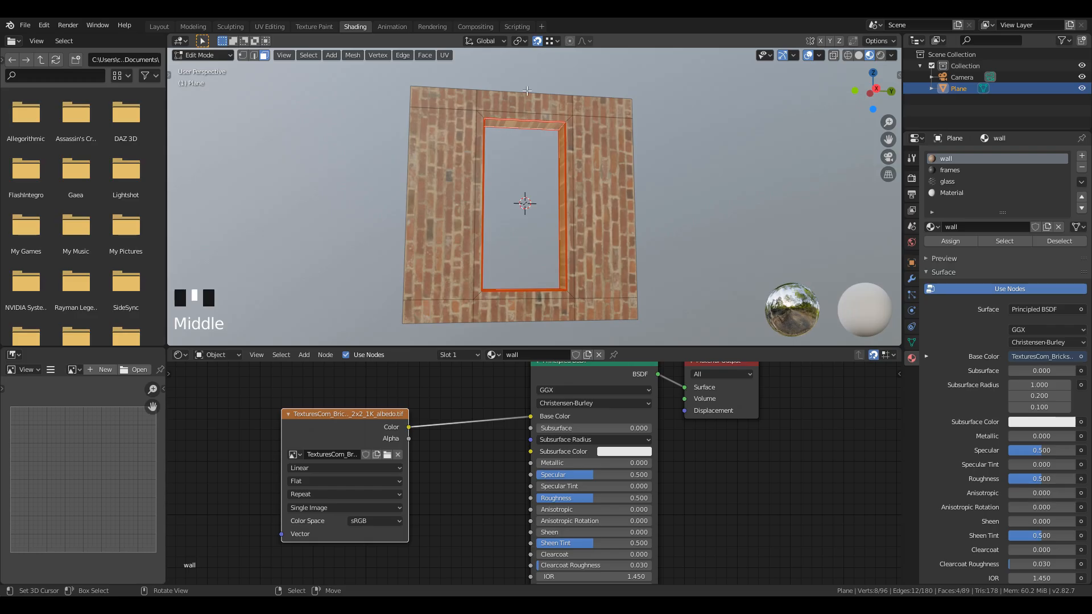
key(a)
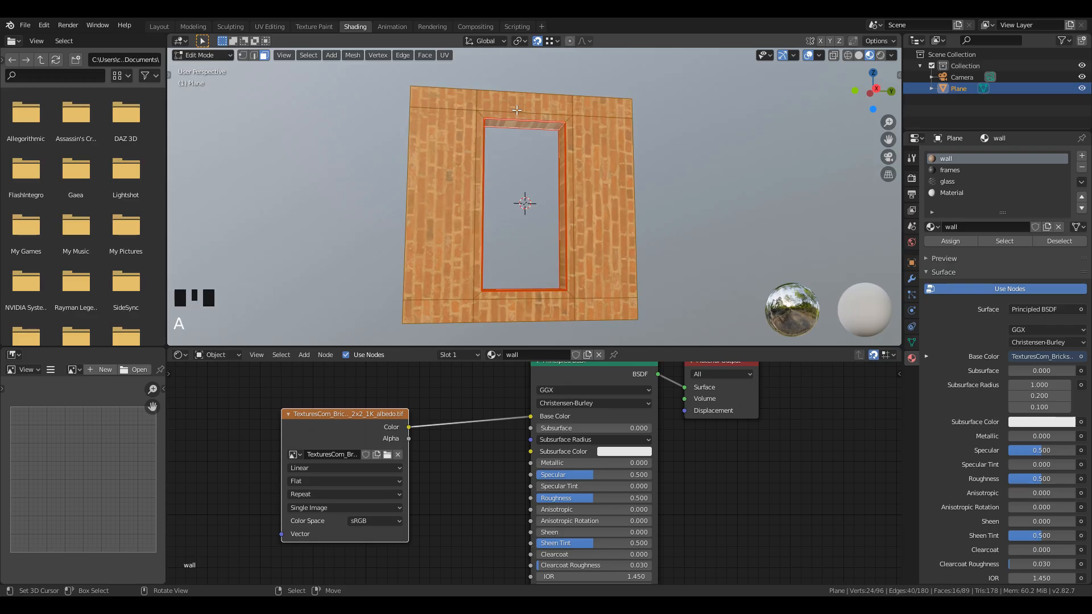
key(ctrl+z)
key(y)
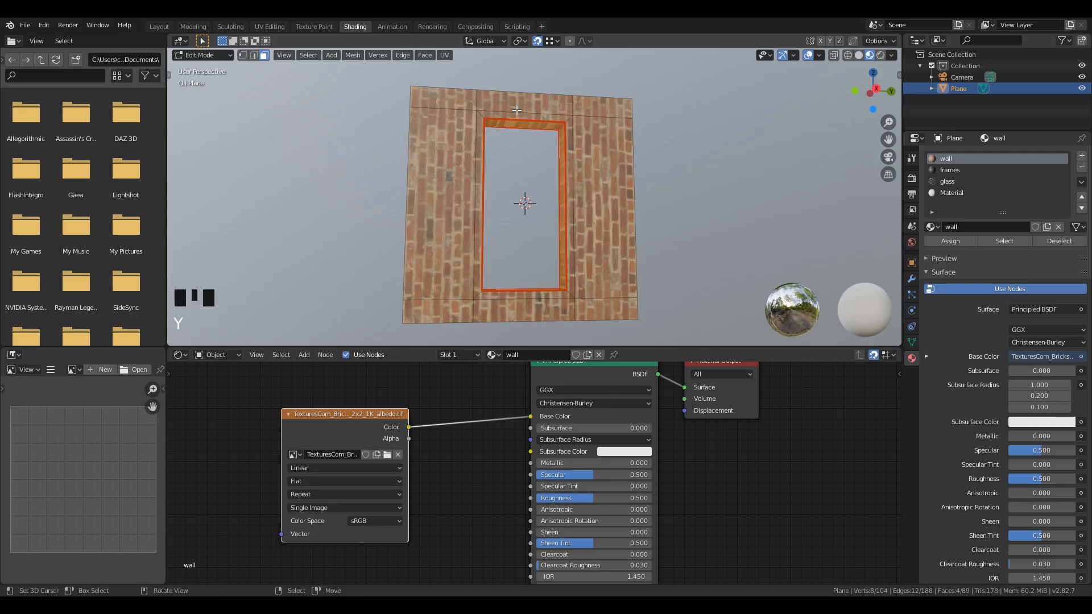
key(ctrl+z)
Apply Smart UV Project to the reveal faces with a 66.00 angle limit and 0.00 island margin.
key(u)
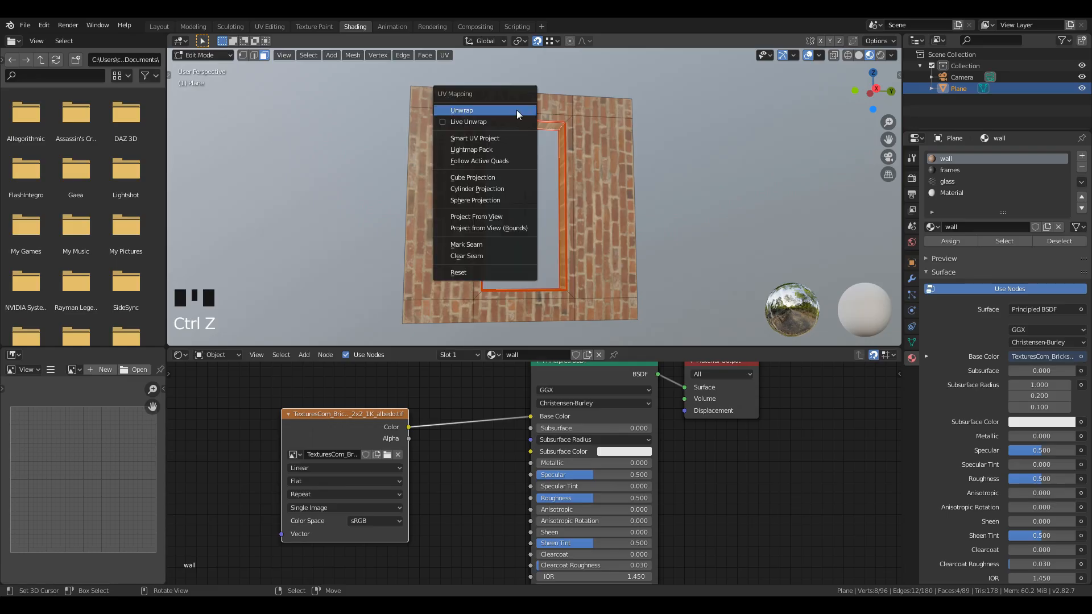
click(484, 140)
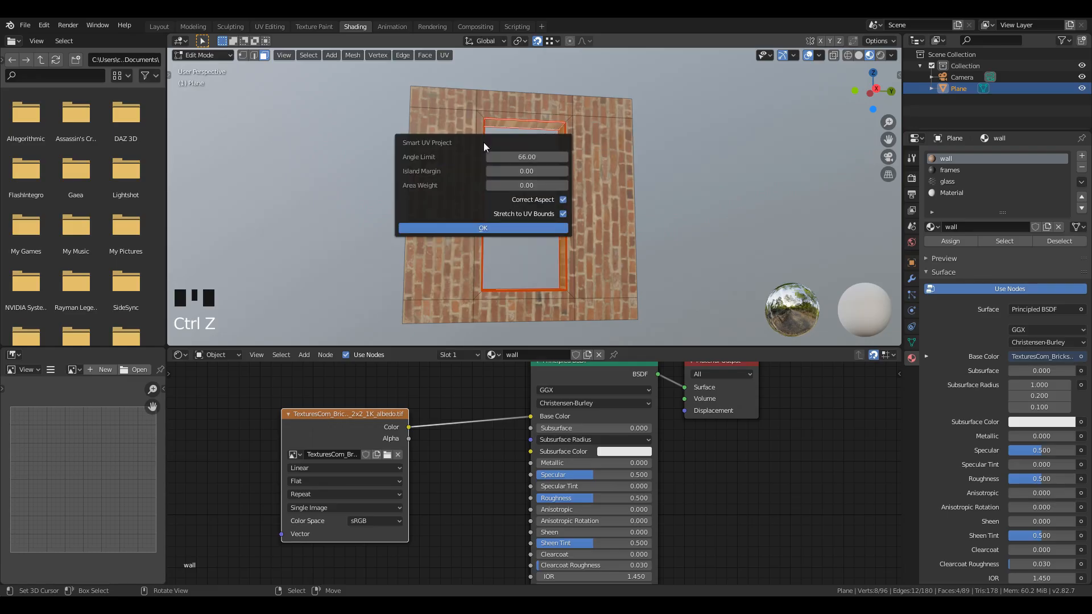
click(484, 227)
scroll(521, 208, up, 3)
scroll(520, 202, down, 2)
Unwrap the selected reveal faces of the window opening using their seams.
key(u)
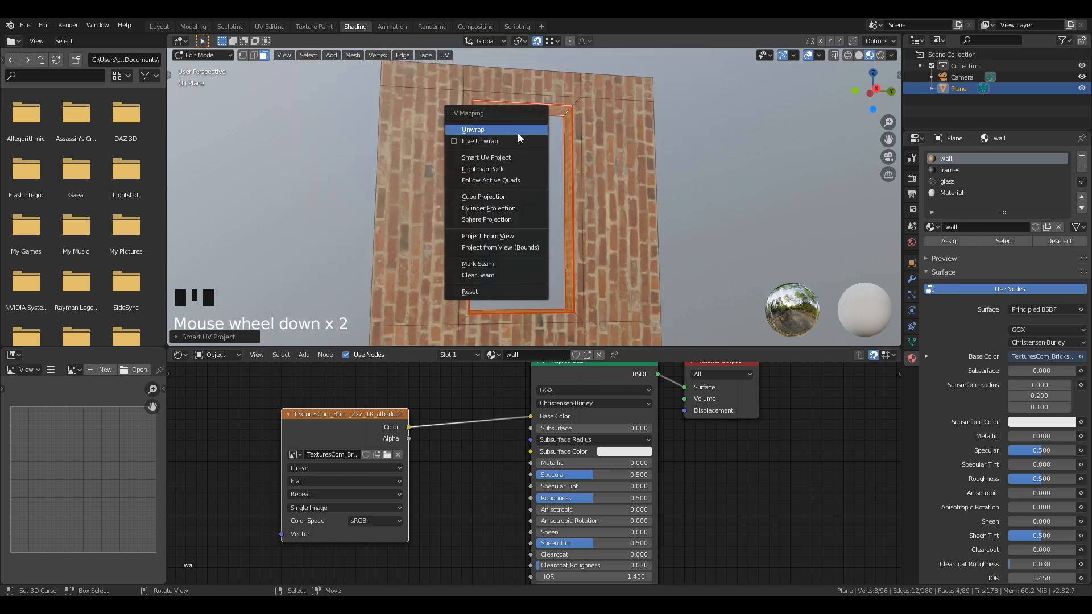
click(517, 130)
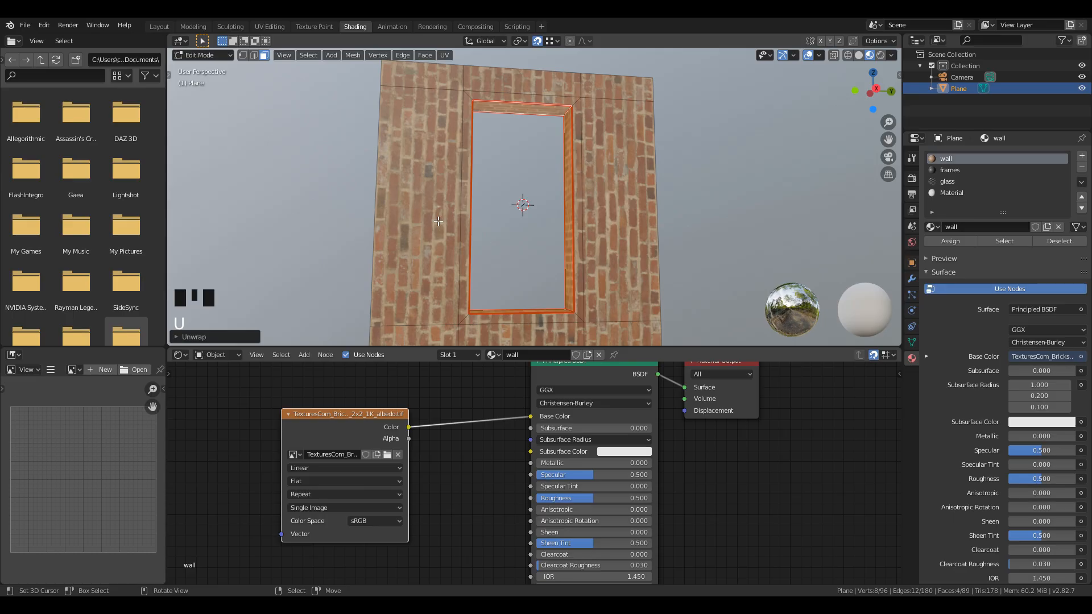
key(u)
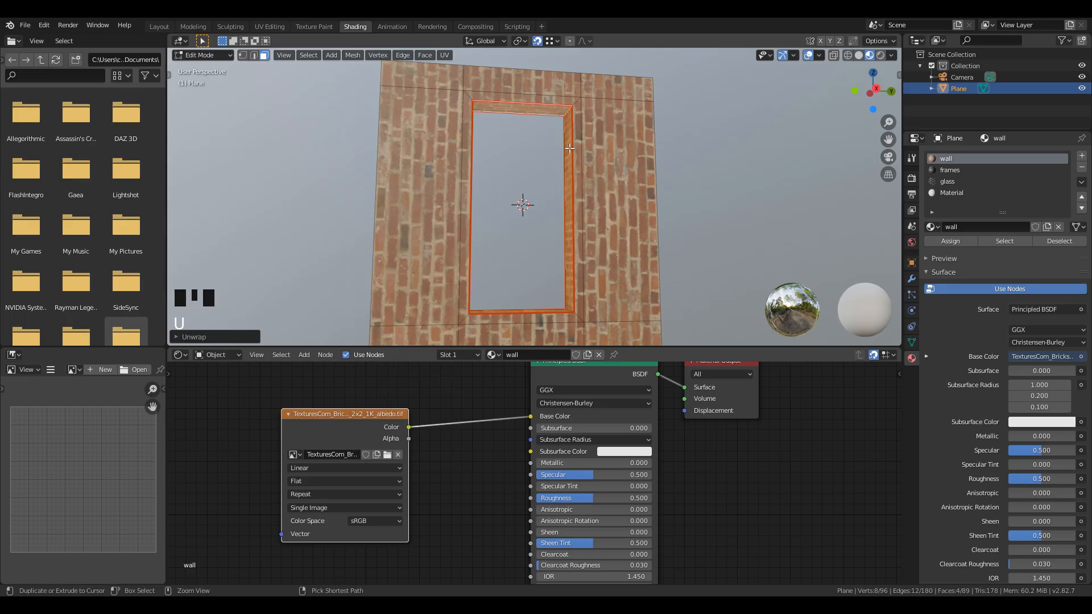
Invert the selection to the surrounding wall faces and unwrap them.
key(ctrl+i)
key(u)
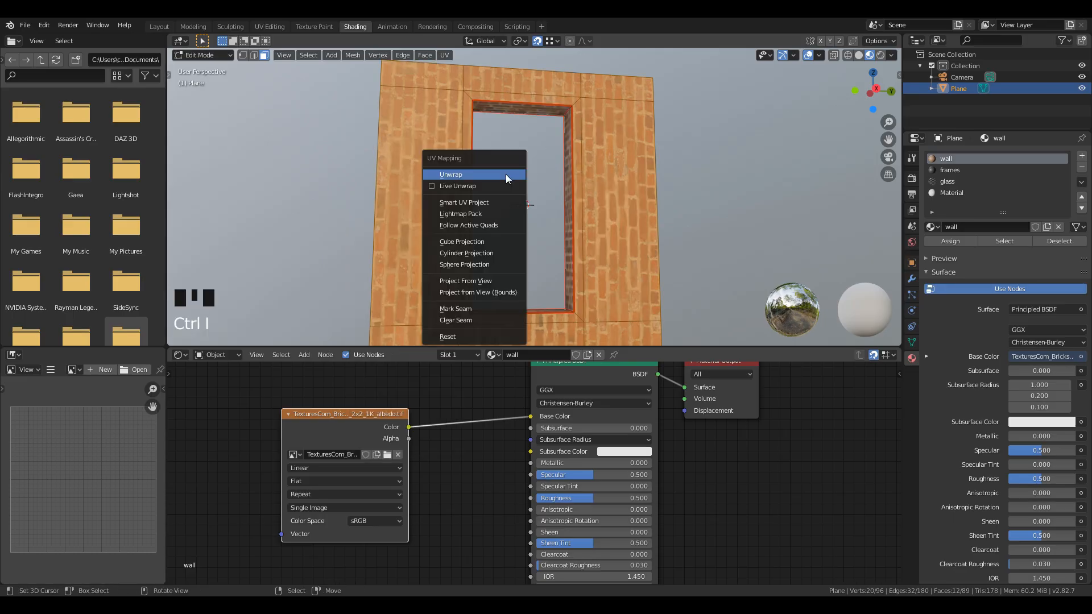
click(505, 174)
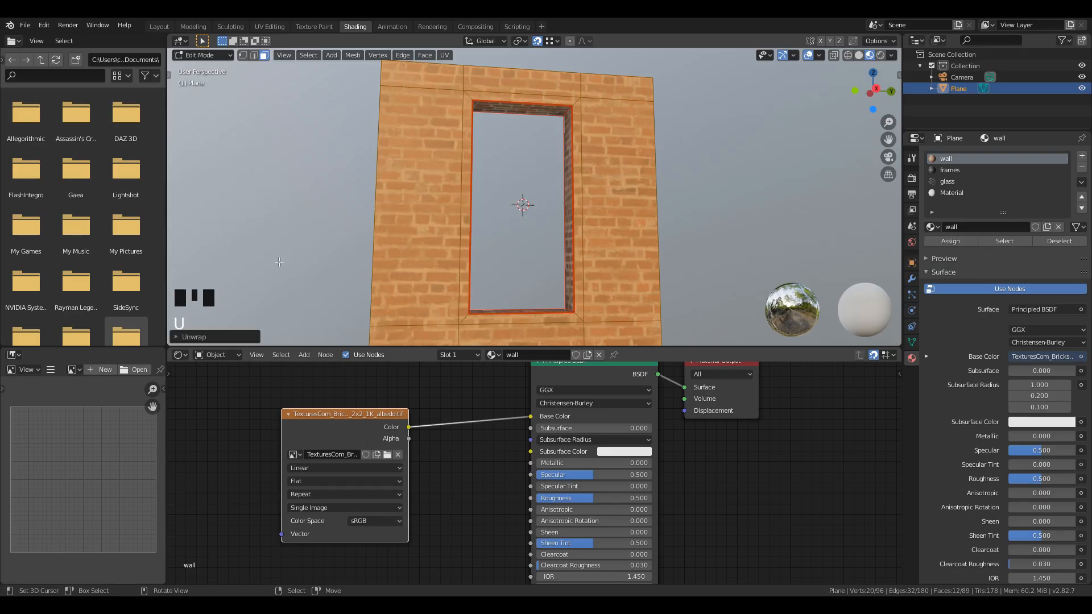
Turn the empty image area into a UV Editor and select all of the wall's UVs.
click(16, 355)
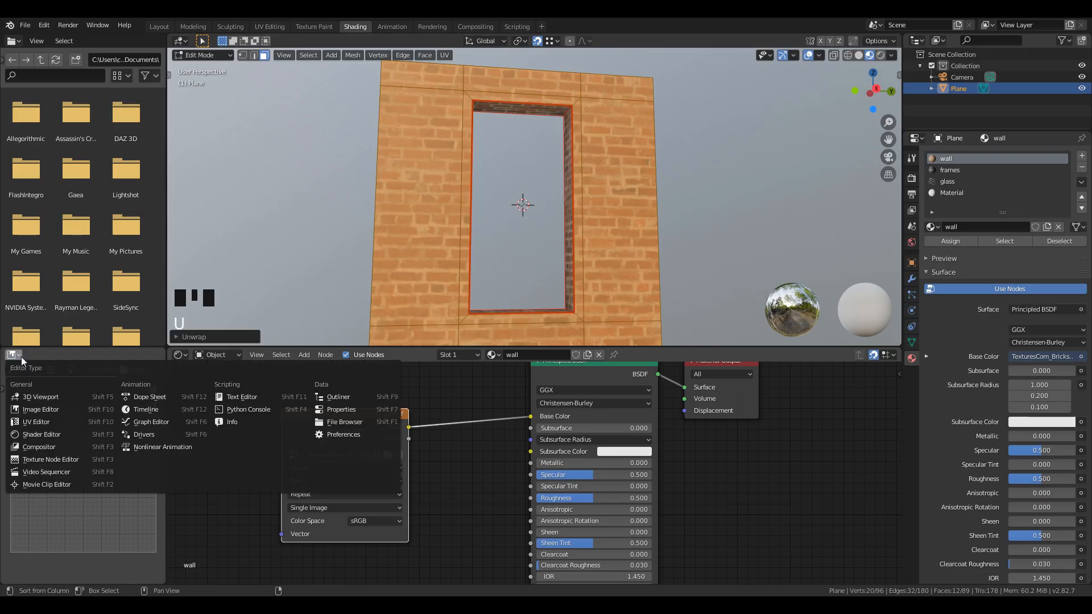
click(27, 422)
scroll(56, 418, down, 5)
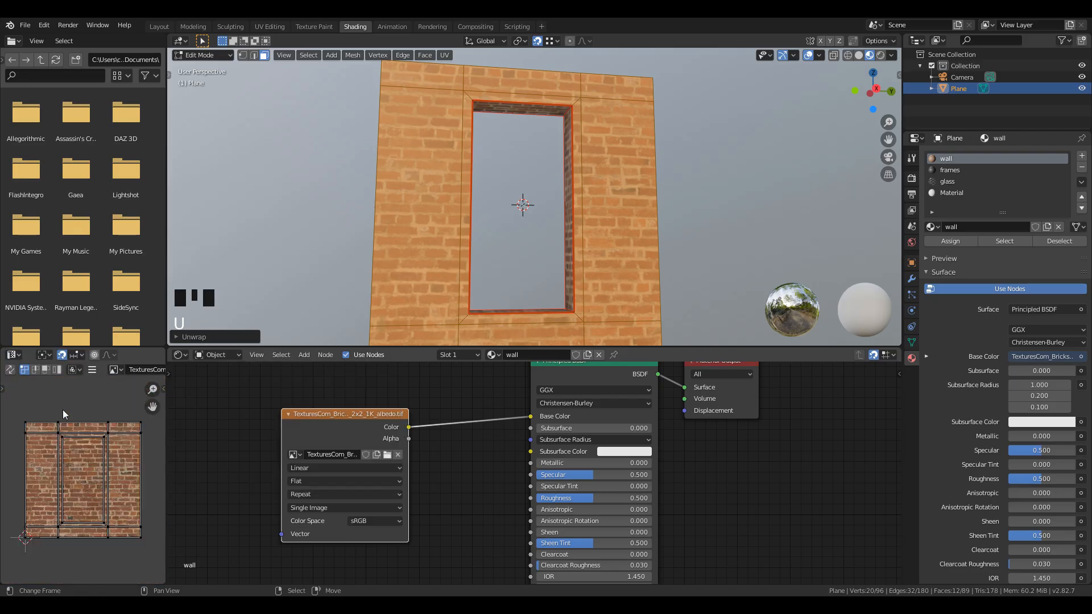
key(a)
key(g)
right_click(72, 485)
Select the window reveal's face loop and scale its UVs down to about 0.78, ending in Object Mode.
scroll(517, 233, up, 3)
shift+middle_drag(509, 221, 632, 171)
right_click(640, 118)
alt+shift+right_click(640, 118)
shift+middle_drag(640, 118, 493, 132)
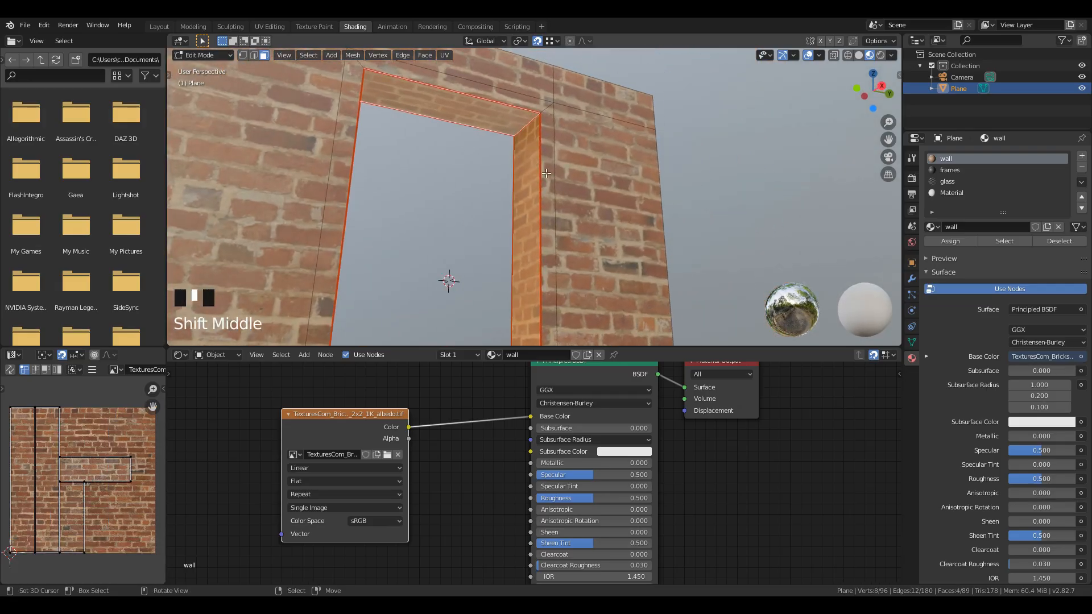
scroll(503, 126, up, 2)
key(a)
key(s)
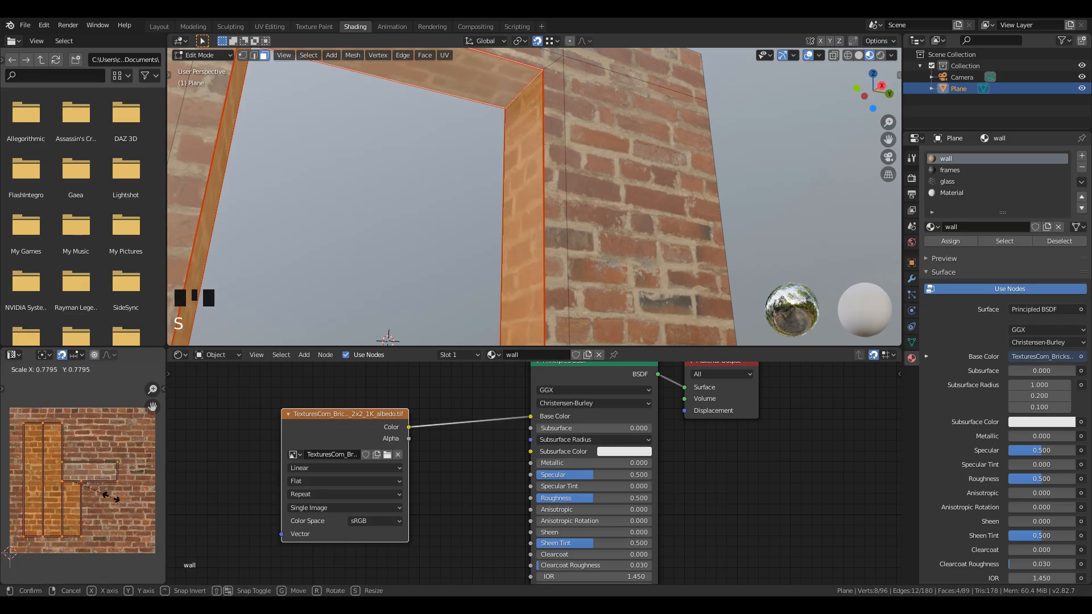
click(116, 499)
scroll(449, 278, down, 2)
shift+middle_drag(449, 278, 473, 172)
key(Tab)
Maximize the shader editor, duplicate the albedo image node and load TexturesCom_Bricks_Rough_2x2_1K_ao.tif into the copy.
scroll(464, 190, down, 2)
scroll(520, 487, down, 2)
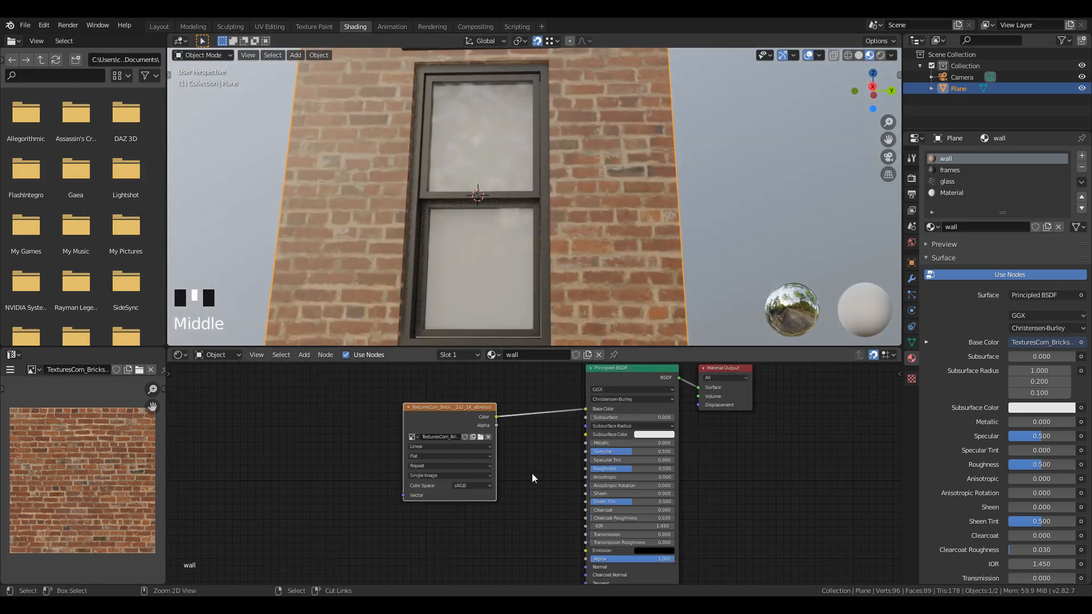
key(ctrl+space)
middle_drag(546, 416, 686, 393)
scroll(646, 351, down, 3)
middle_drag(588, 257, 503, 350)
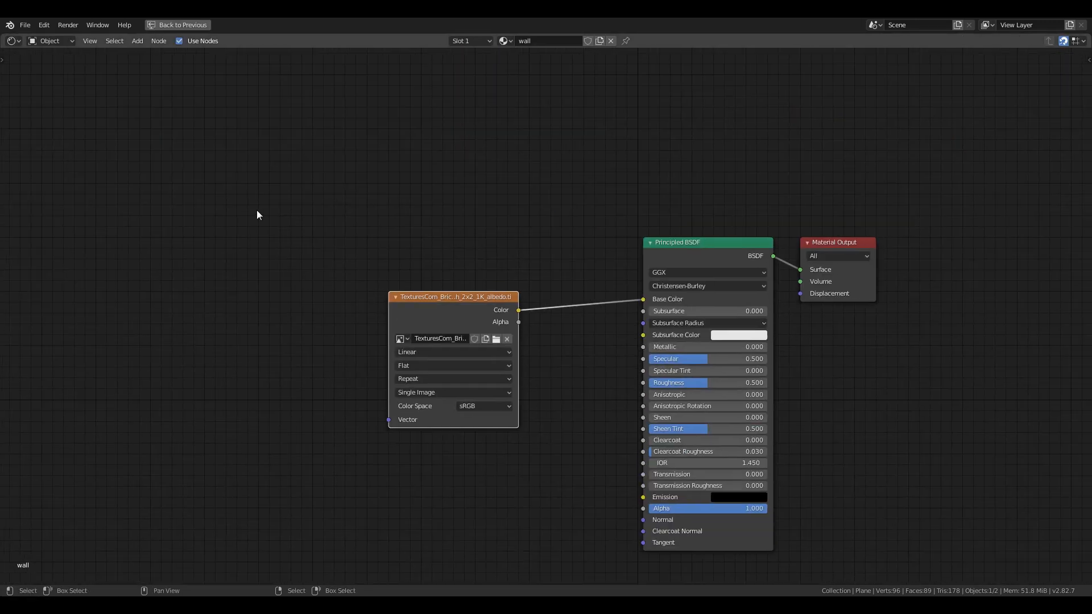
drag(481, 300, 308, 179)
key(shift+d)
click(331, 387)
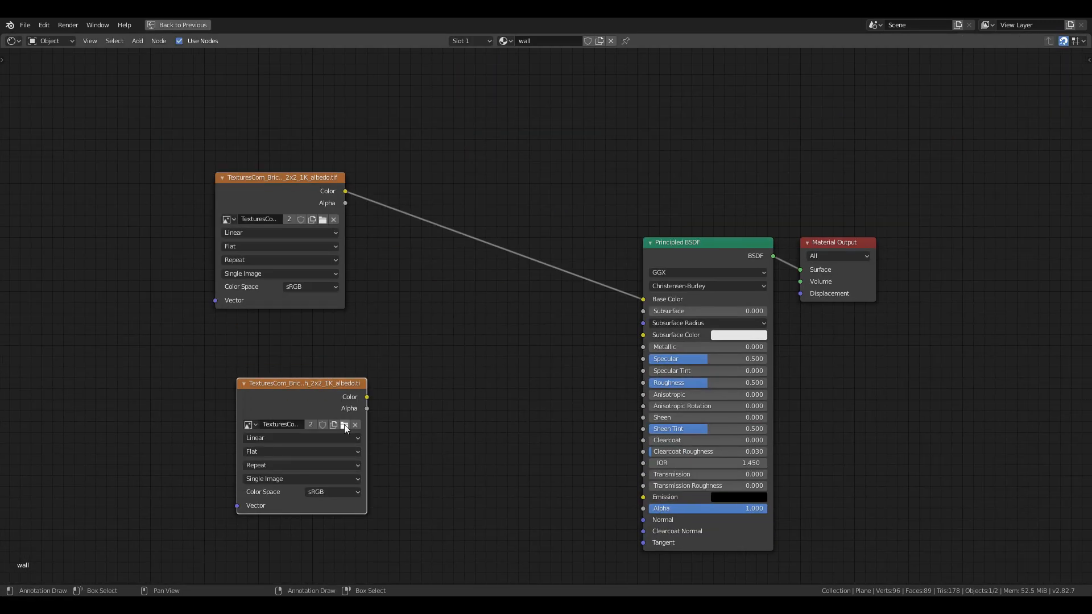
click(345, 426)
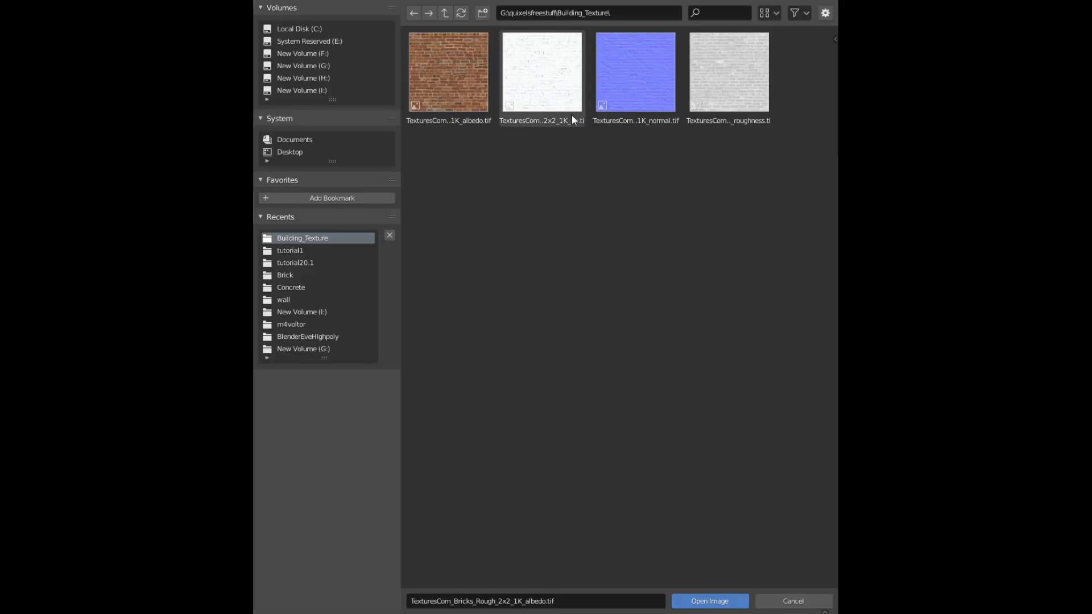
double_click(558, 94)
Arrange the two image nodes and insert a MixRGB node set to Multiply between the albedo texture and Base Color.
drag(305, 386, 193, 330)
key(shift+a)
drag(268, 190, 203, 147)
key(shift+a)
click(376, 241)
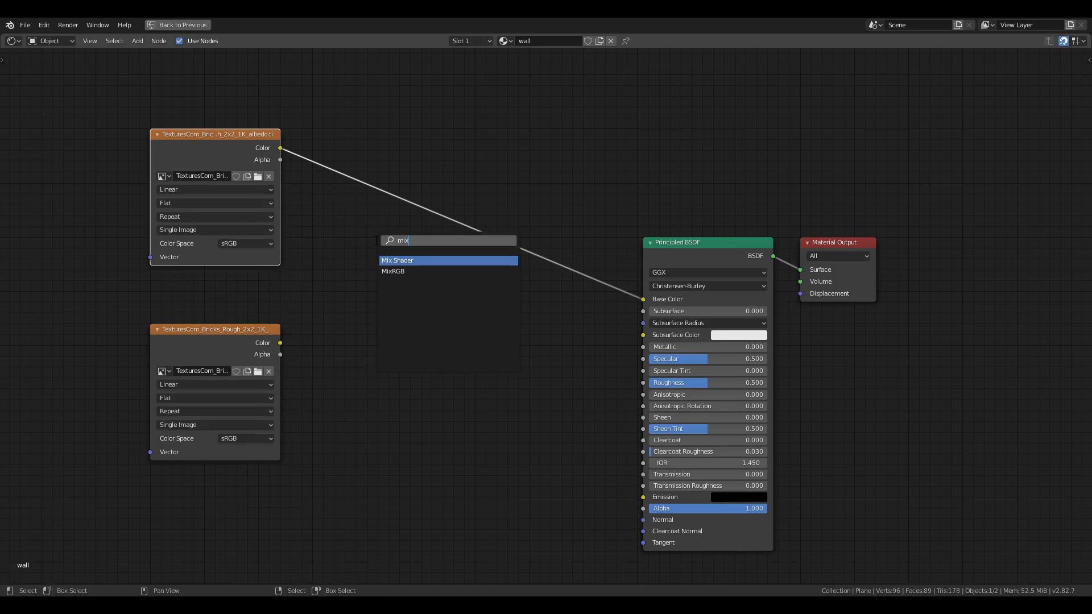
key(Down)
key(Return)
click(485, 235)
click(486, 230)
click(473, 263)
middle_drag(204, 356, 394, 321)
drag(397, 323, 223, 356)
key(shift+d)
click(523, 310)
key(x)
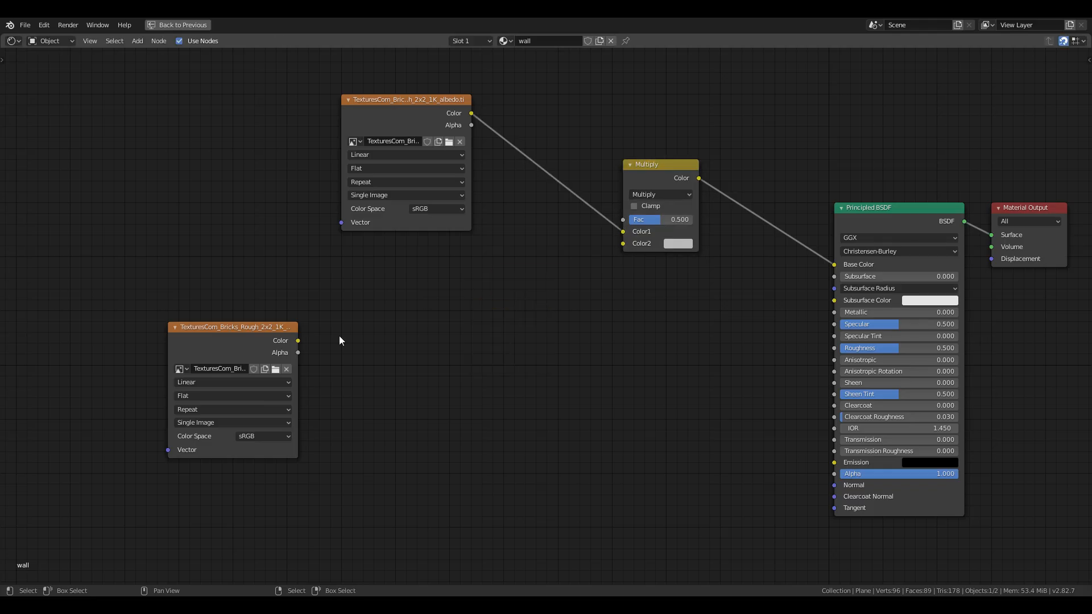
Link the AO texture's color to the Multiply node's Color2 and set its Fac to 1.000.
drag(292, 345, 623, 244)
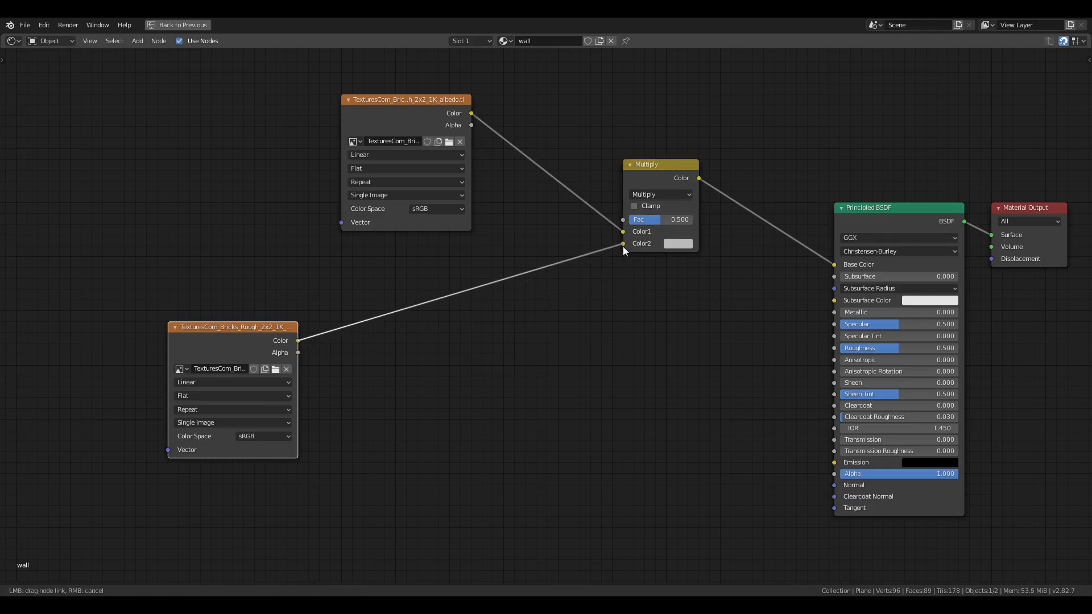
drag(220, 323, 421, 284)
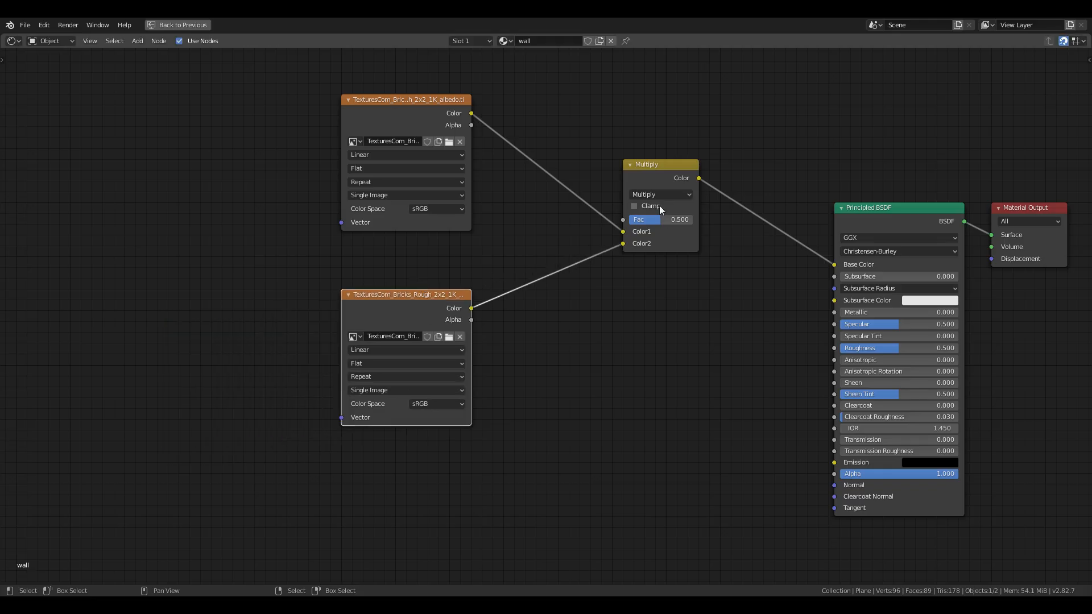
middle_drag(617, 403, 551, 295)
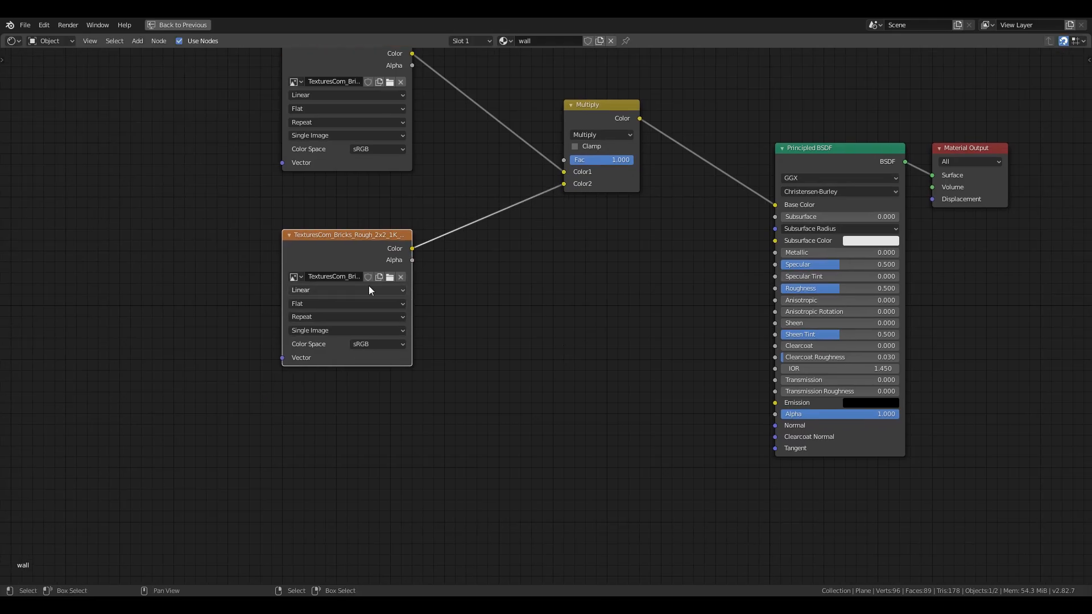
Duplicate the AO image node and load TexturesCom_Bricks_Rough_2x2_1K_roughness.tif into the copy.
key(shift+d)
click(541, 353)
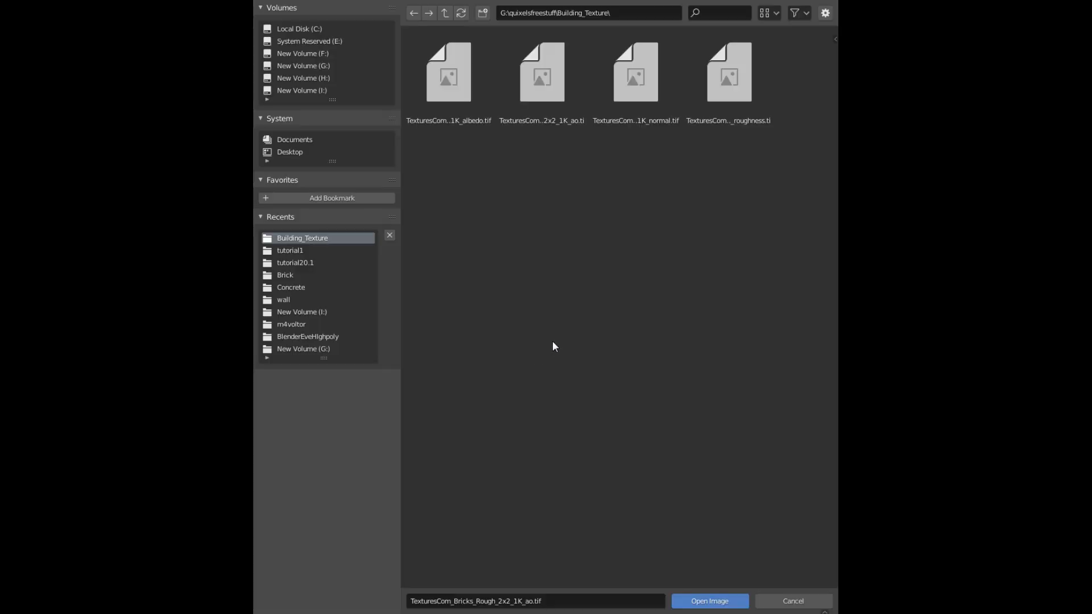
double_click(737, 108)
Add a ColorRamp node and wire it between the roughness texture's color and the Principled BSDF's Roughness.
key(shift+a)
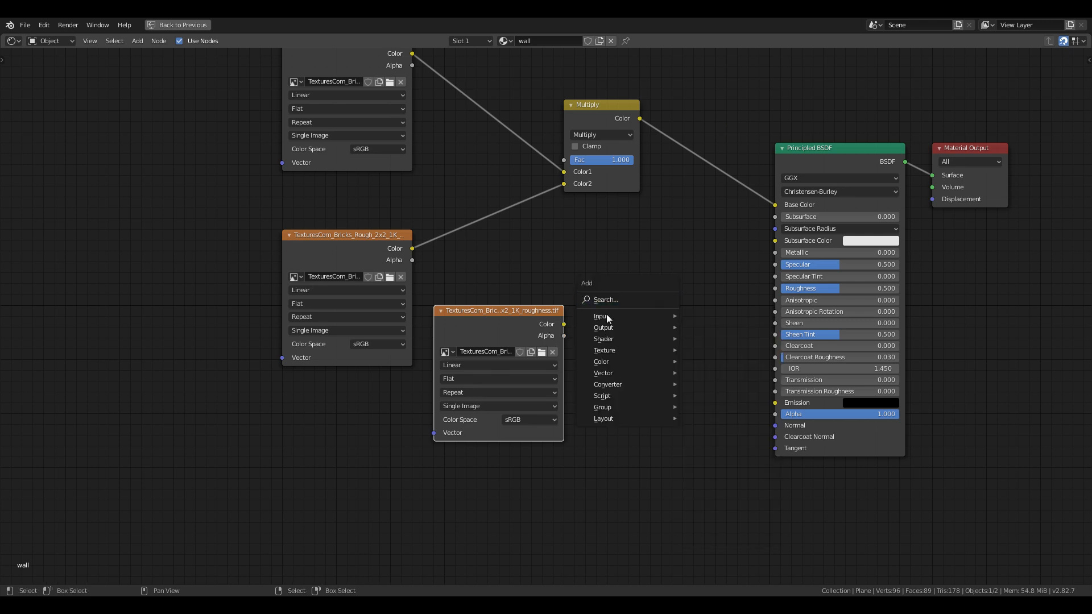
click(611, 299)
key(Down)
key(Return)
click(574, 234)
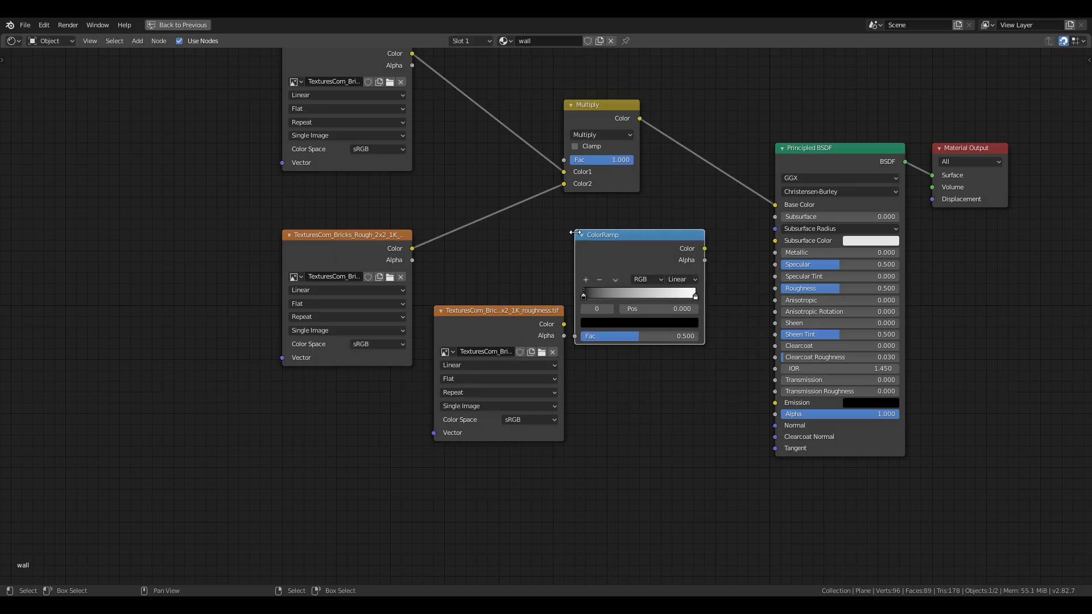
drag(565, 327, 579, 339)
drag(630, 259, 641, 291)
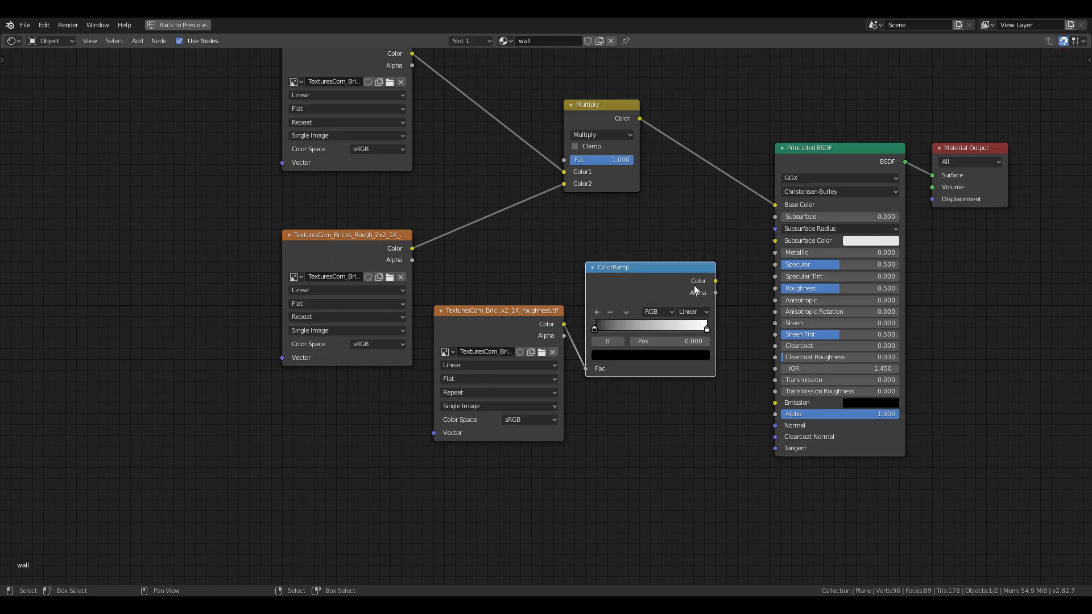
drag(716, 281, 759, 294)
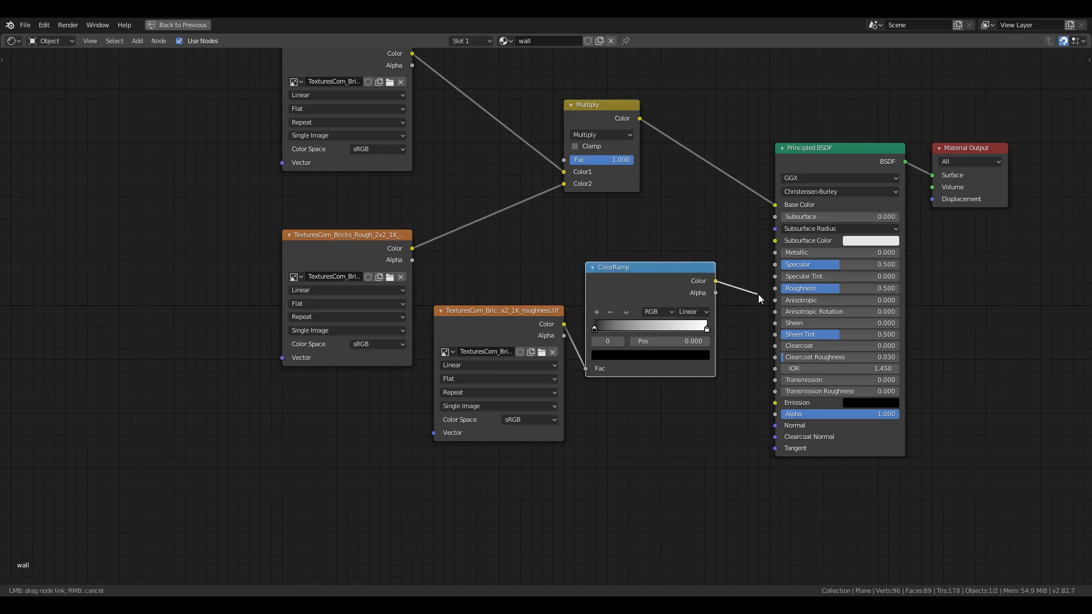
Duplicate the roughness image node and load the brick texture's 1K_normal.tif file into the copy.
click(499, 330)
key(shift+d)
click(366, 505)
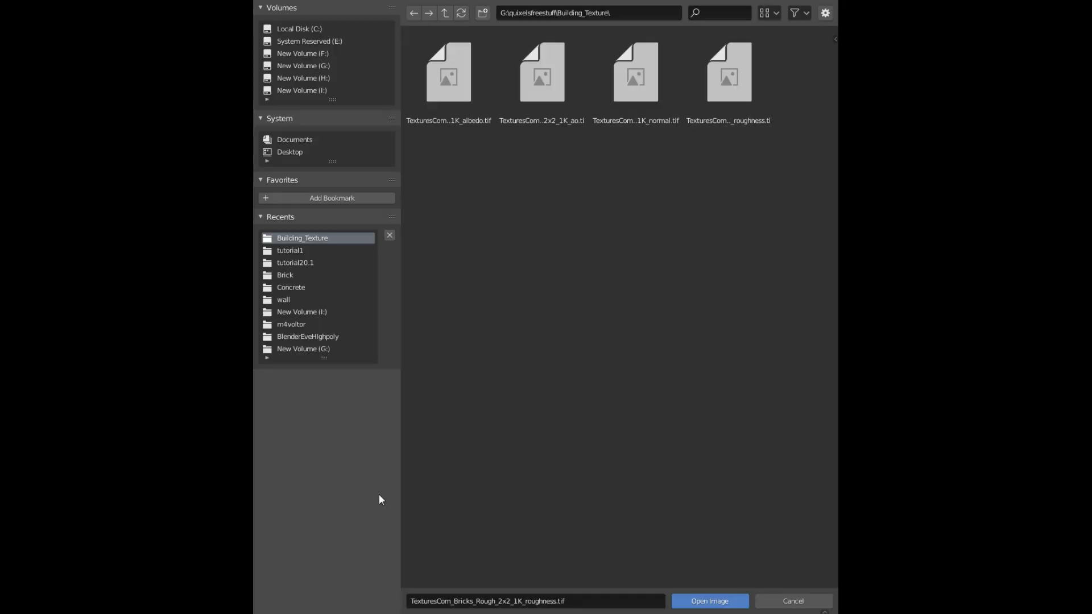
double_click(636, 94)
Add a Normal Map node and wire it between the normal texture's color and the Principled BSDF's Normal.
shift+scroll(631, 480, down, 4)
key(shift+a)
click(577, 403)
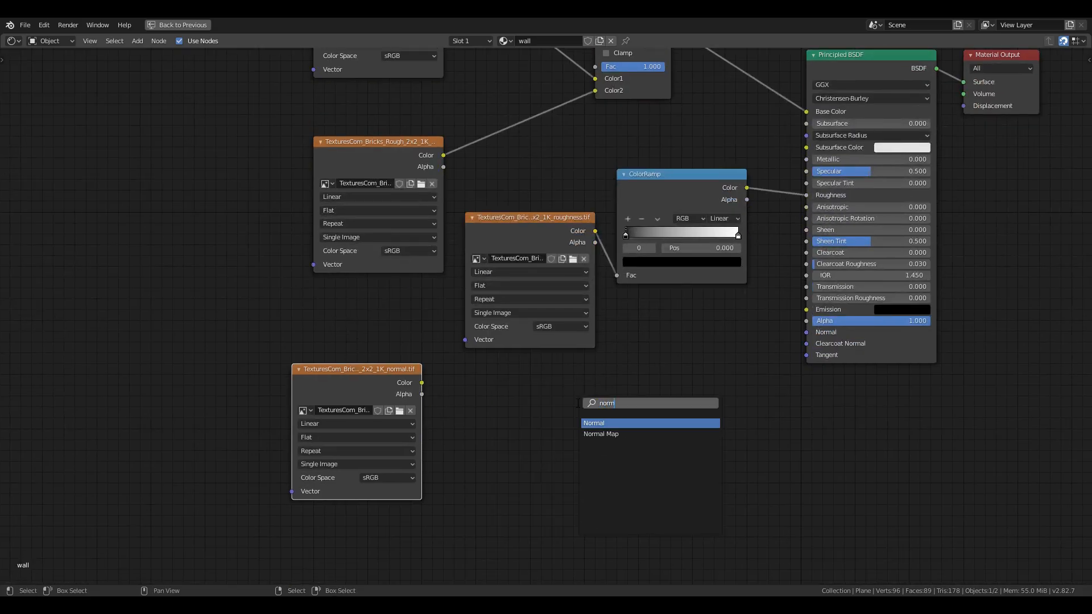
text(norm)
key(Down)
key(Return)
click(562, 397)
drag(422, 383, 541, 431)
drag(561, 473, 563, 470)
drag(643, 415, 736, 369)
drag(398, 369, 484, 413)
Set the normal texture's color space to Linear and restore the full workspace layout.
click(470, 520)
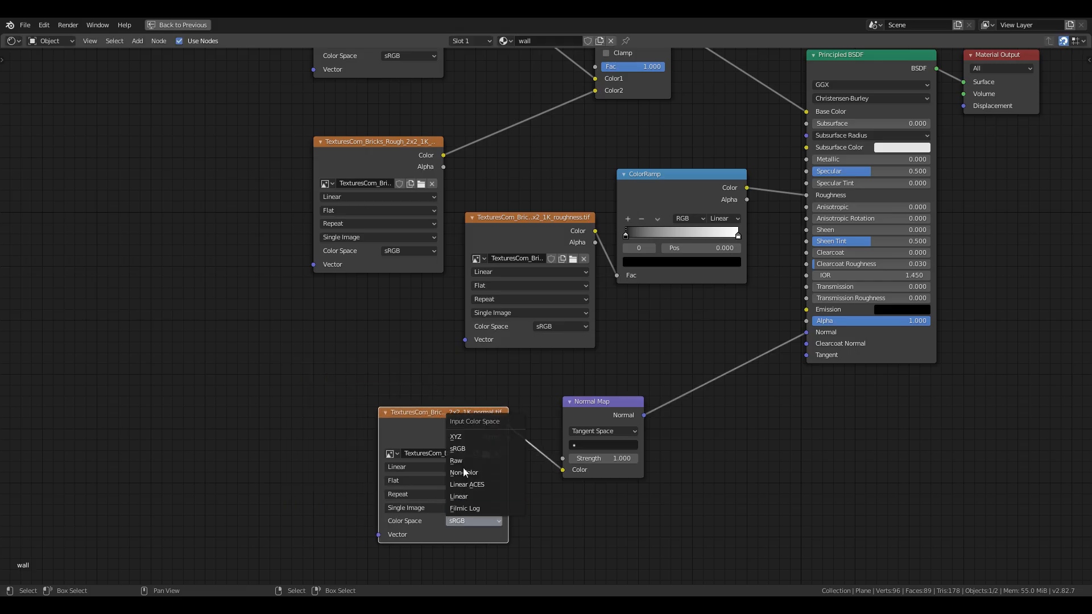
click(473, 497)
scroll(722, 412, down, 2)
alt+drag(725, 380, 646, 415)
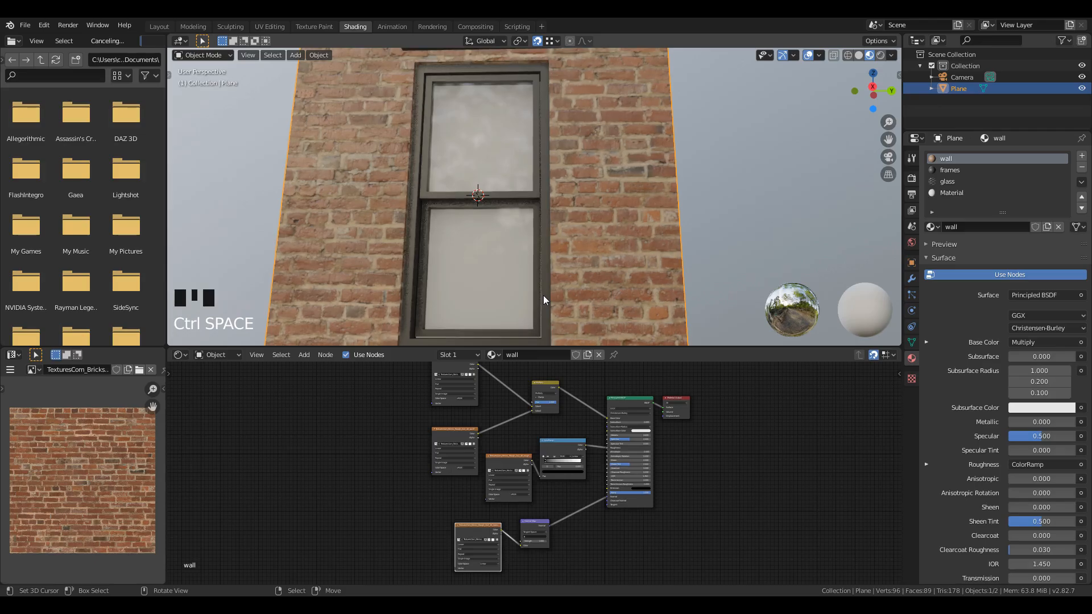
Move the roughness ColorRamp's black stop to 0.459 and its white stop inward while checking the brick's shine.
mouse_move(544, 295)
middle_down()
mouse_move(521, 275)
mouse_move(543, 258)
mouse_move(586, 262)
mouse_move(569, 250)
middle_up()
scroll(596, 483, up, 3)
scroll(595, 485, up, 4)
drag(488, 503, 537, 503)
drag(627, 503, 599, 502)
drag(524, 504, 561, 503)
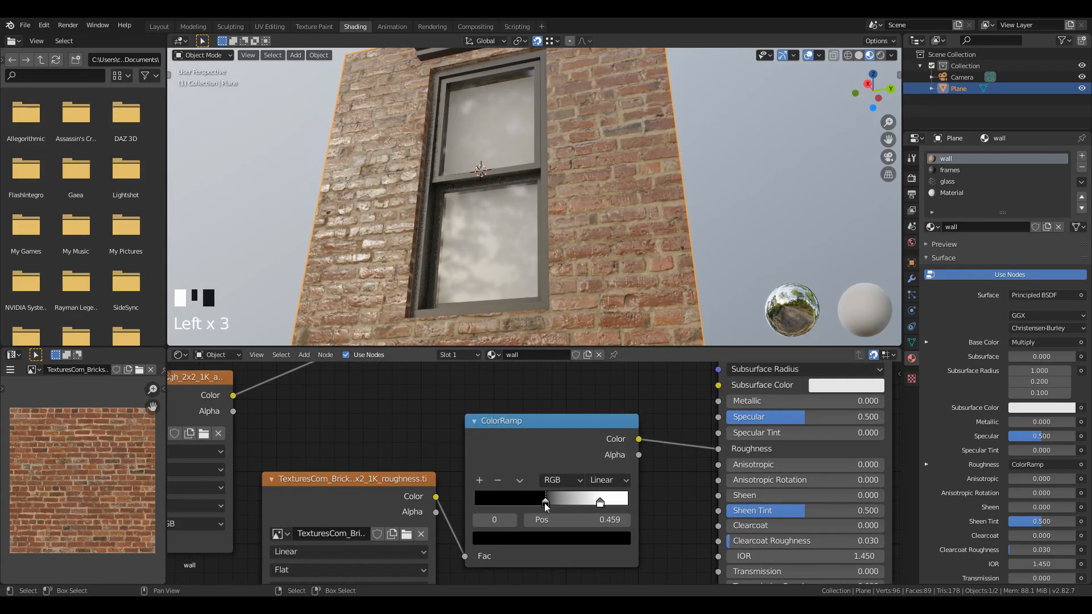
middle_drag(576, 268, 561, 248)
scroll(586, 242, up, 2)
scroll(559, 250, down, 2)
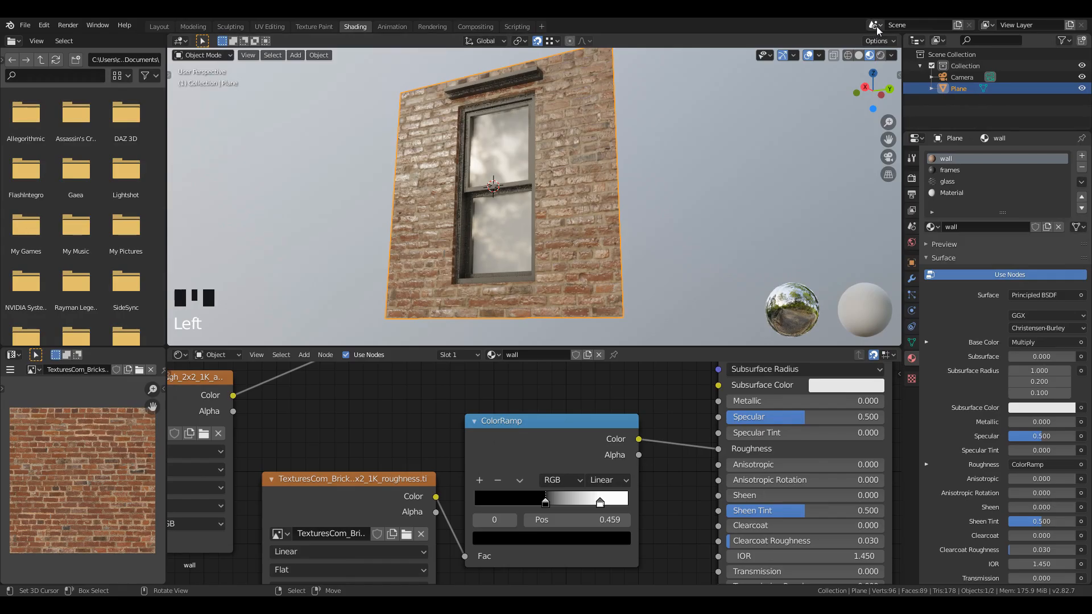
Create a new empty scene and switch back to the original Scene.
click(960, 25)
click(934, 49)
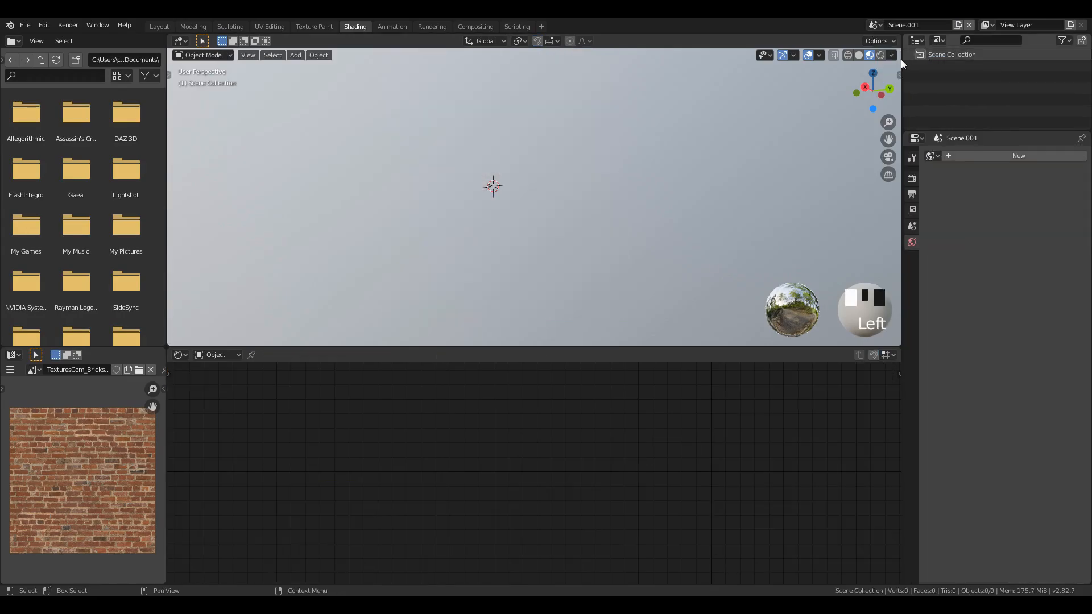
click(874, 31)
click(876, 24)
double_click(881, 49)
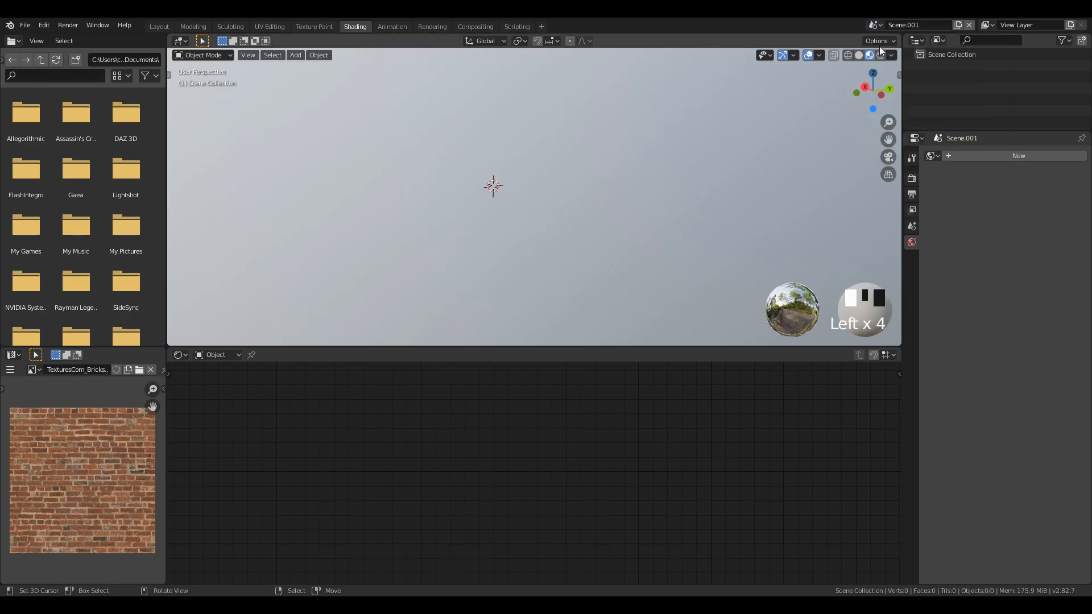
click(874, 26)
click(884, 43)
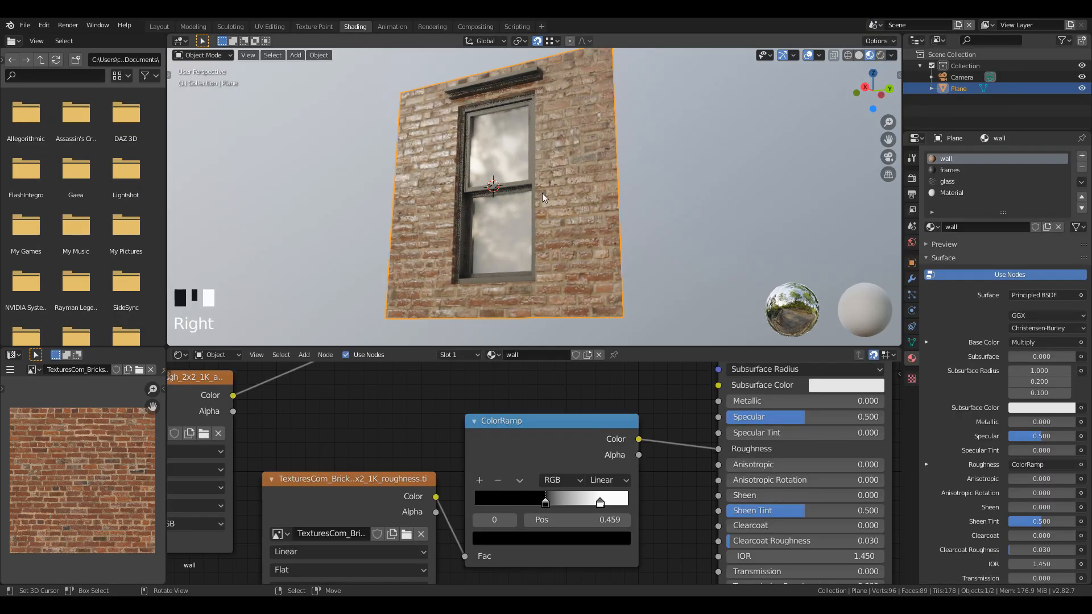
Copy the wall object and paste it into Scene.001.
key(ctrl+c)
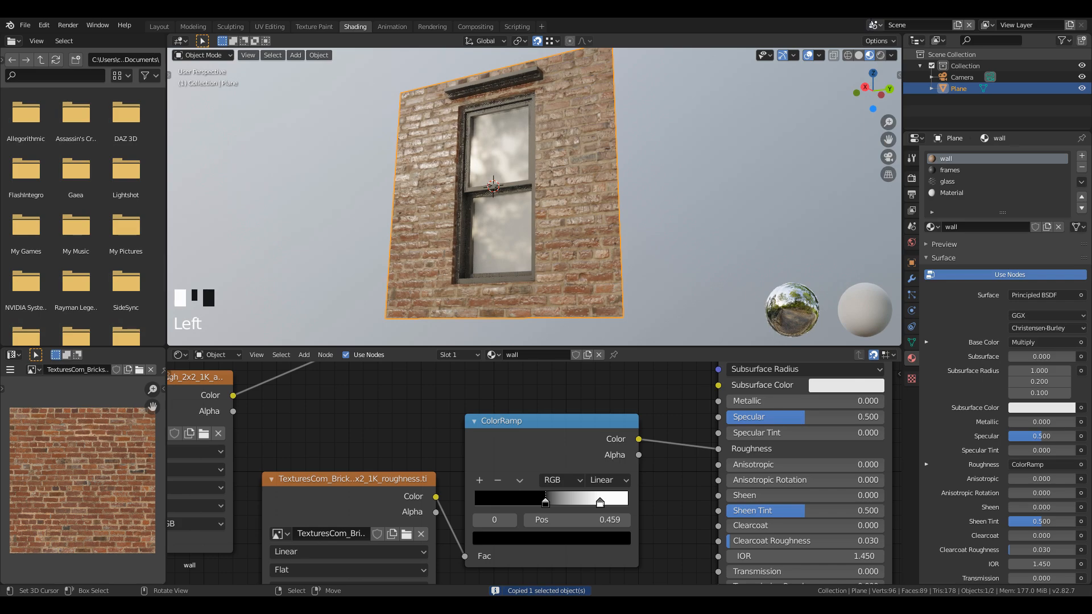
click(872, 25)
click(885, 50)
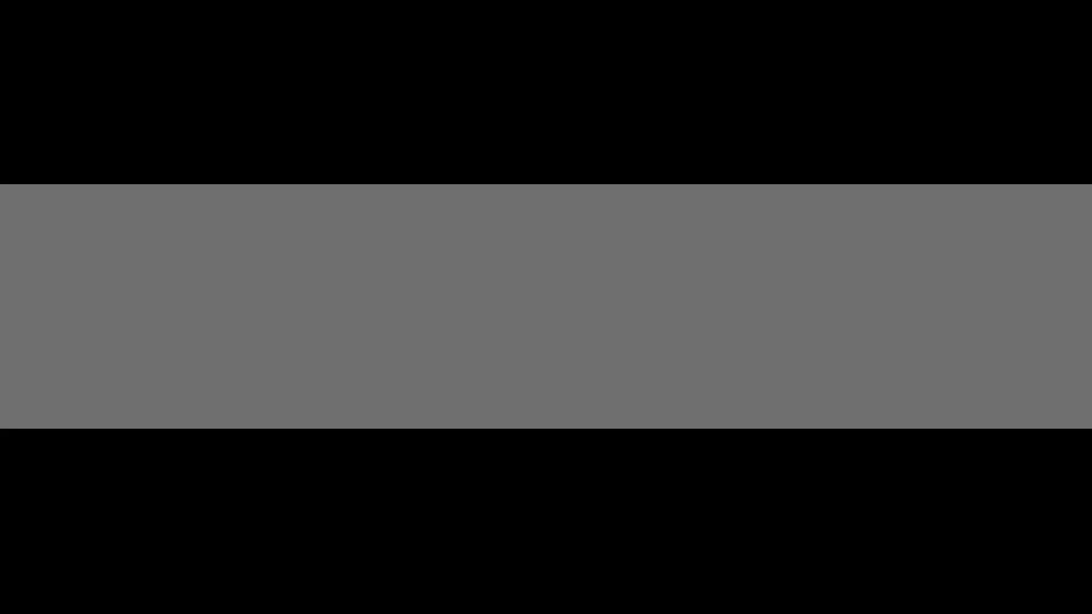
key(ctrl+v)
middle_drag(634, 226, 643, 161)
scroll(643, 161, down, 2)
Add a plane mesh at the 3D cursor in Scene.001.
key(shift+a)
mouse_move(634, 147)
click(677, 146)
Rotate the pasted wall about the global Y axis to lie flat and move it along Z.
click(606, 148)
key(r)
key(x)
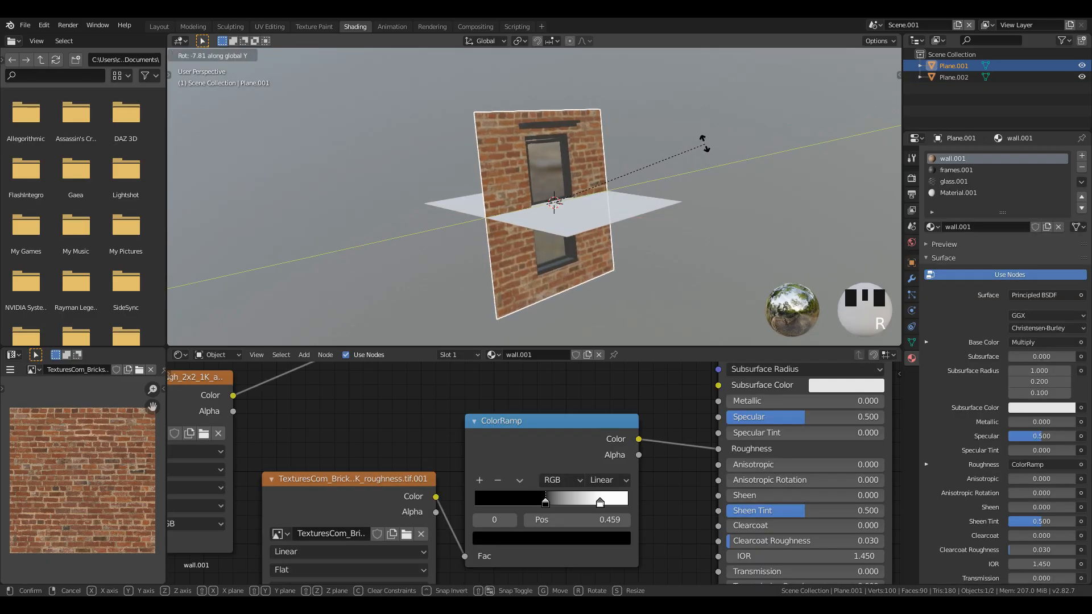
click(704, 146)
key(g)
key(z)
click(733, 202)
In top view, scale the wall down to about half the plane's width.
scroll(699, 114, down, 2)
key(KP_7)
scroll(801, 207, up, 3)
key(s)
click(698, 165)
scroll(575, 152, up, 1)
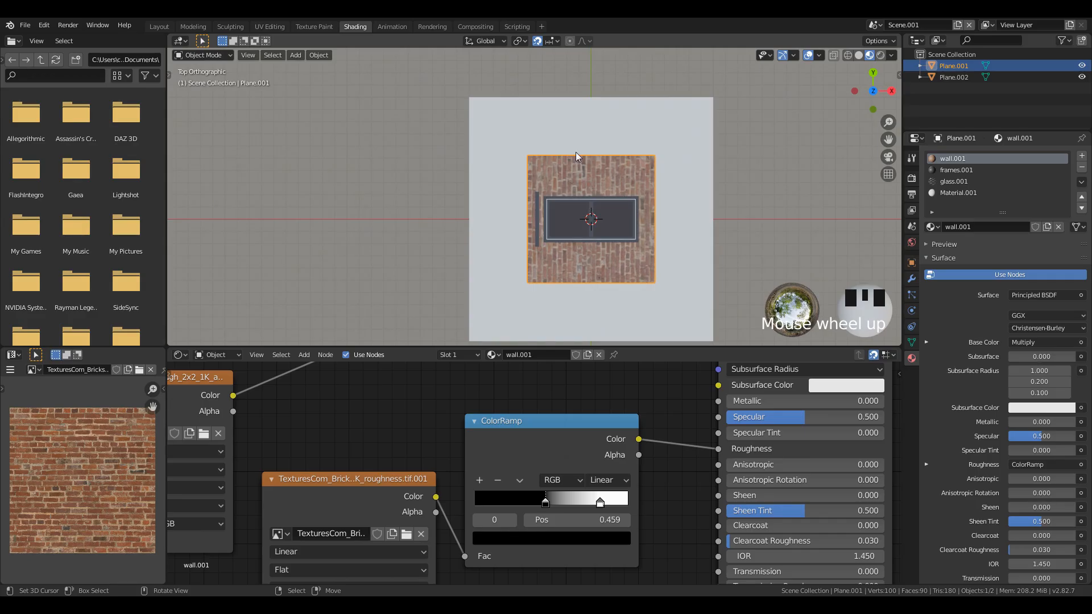
Change the snapping target and move the wall to the plane's upper-left corner.
click(552, 39)
click(532, 84)
key(g)
click(475, 104)
shift+middle_drag(604, 169, 604, 224)
scroll(621, 256, up, 2)
Rescale the wall and align it with the plane along the Y and X axes.
key(s)
click(410, 136)
key(g)
key(y)
click(411, 117)
key(g)
key(x)
click(411, 117)
Turn off snapping and adjust the wall's height above the plane along Z.
shift+middle_drag(510, 161, 535, 173)
scroll(588, 165, up, 2)
middle_drag(595, 198, 628, 110)
key(g)
key(z)
click(442, 220)
key(shift+Tab)
key(g)
key(z)
click(651, 239)
Enter Edit Mode on the wall, reveal its hidden geometry and switch to face selection.
key(Tab)
middle_drag(590, 212, 554, 255)
scroll(555, 255, up, 2)
shift+middle_drag(555, 255, 549, 188)
key(alt+h)
right_click(541, 143)
key(k)
click(264, 55)
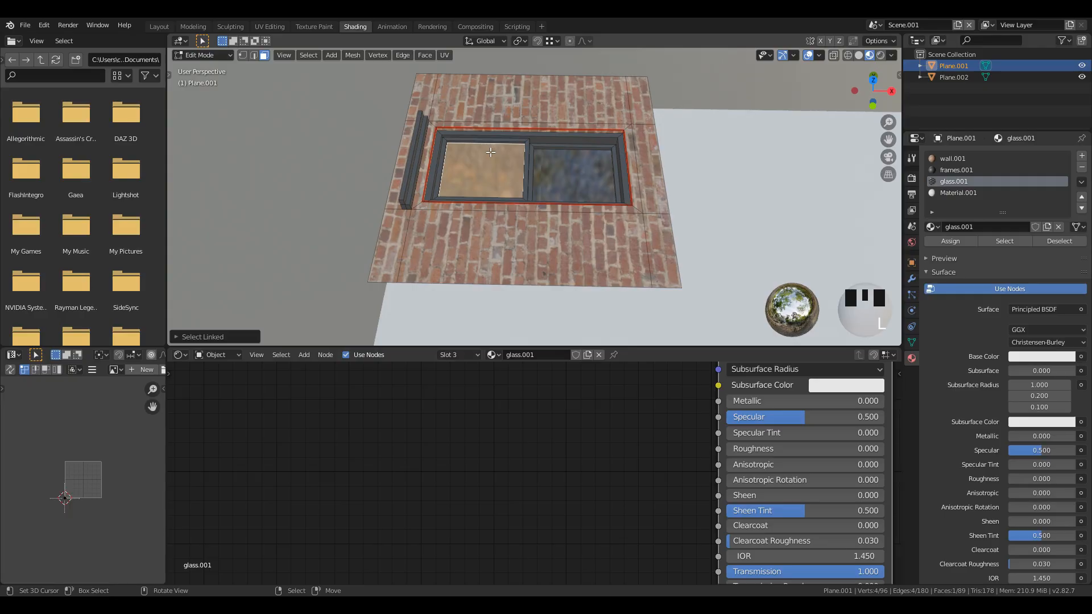
Select the linked glass, sash, frame and ledge parts and delete them from the wall copy.
right_click(525, 142)
right_click(541, 149)
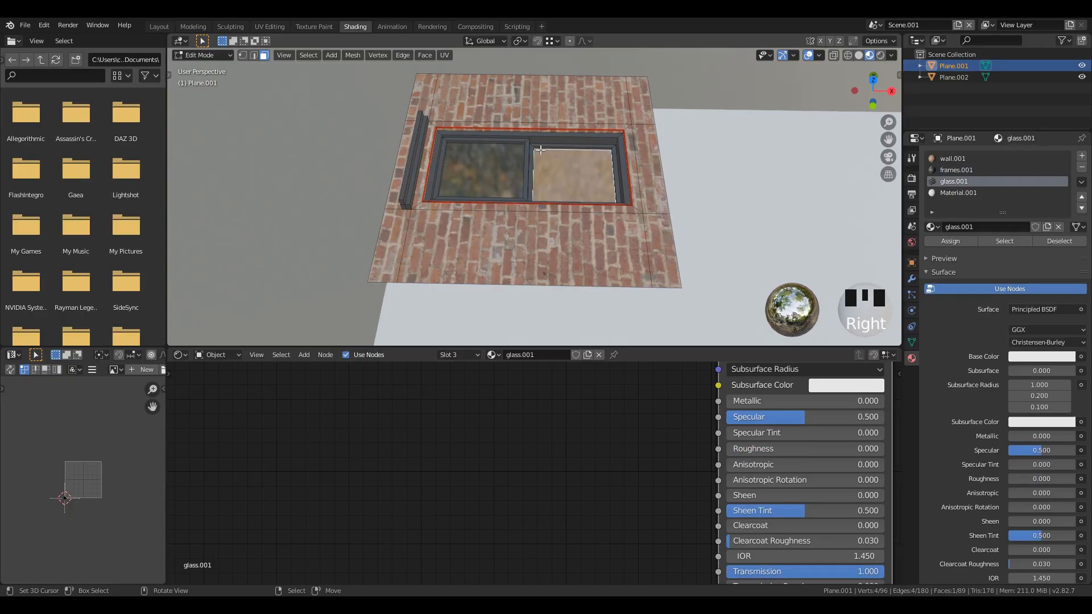
key(l)
key(l)
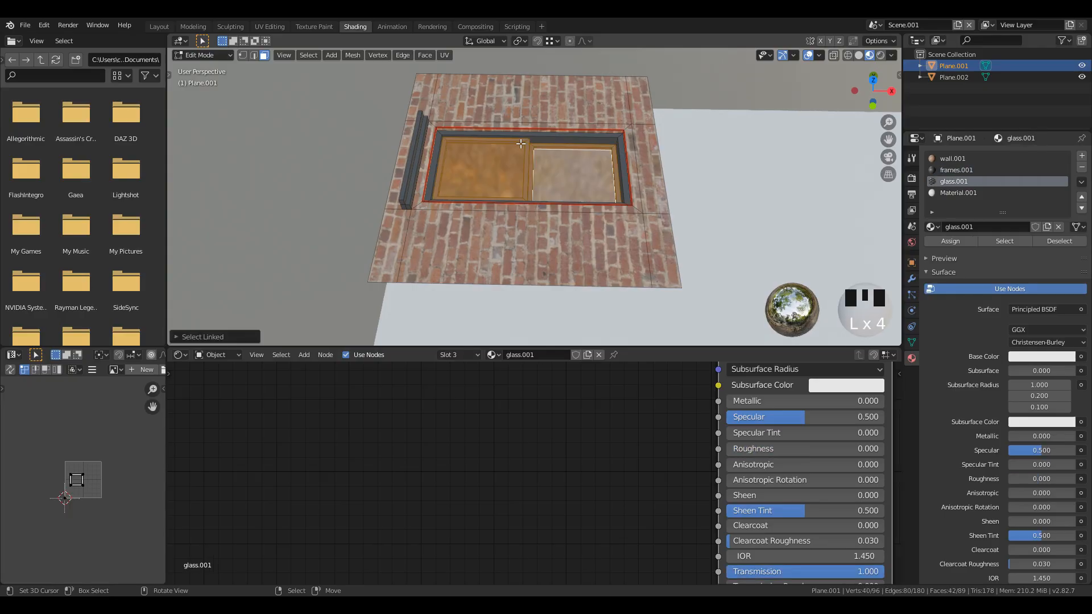
key(x)
click(541, 159)
Fill the empty window opening with a face, snap the 3D cursor to it and return to Object Mode.
middle_drag(540, 159, 507, 207)
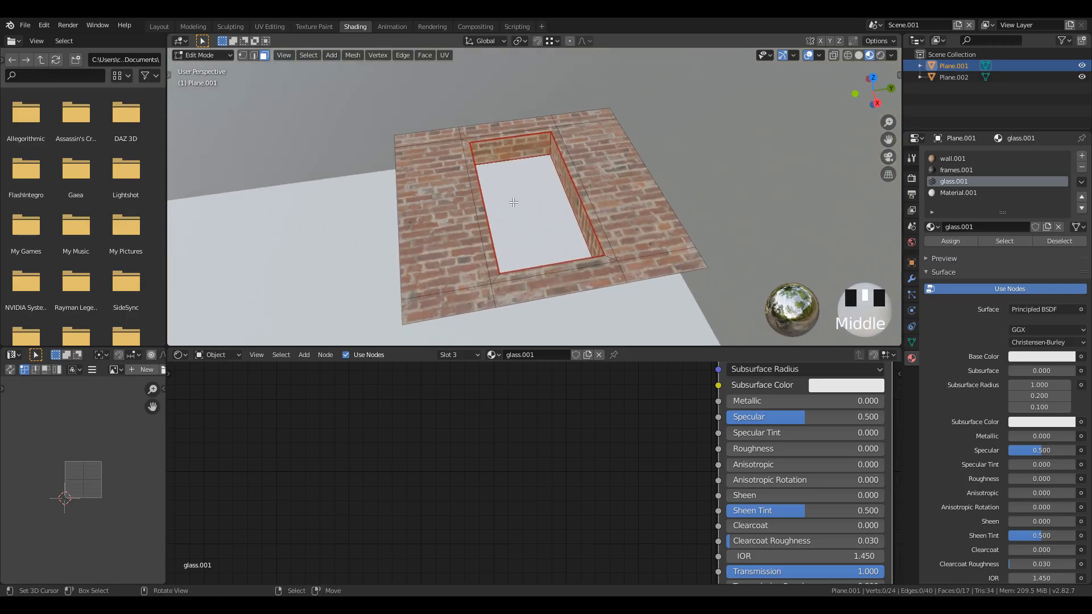
key(f)
key(shift+s)
click(537, 272)
key(Tab)
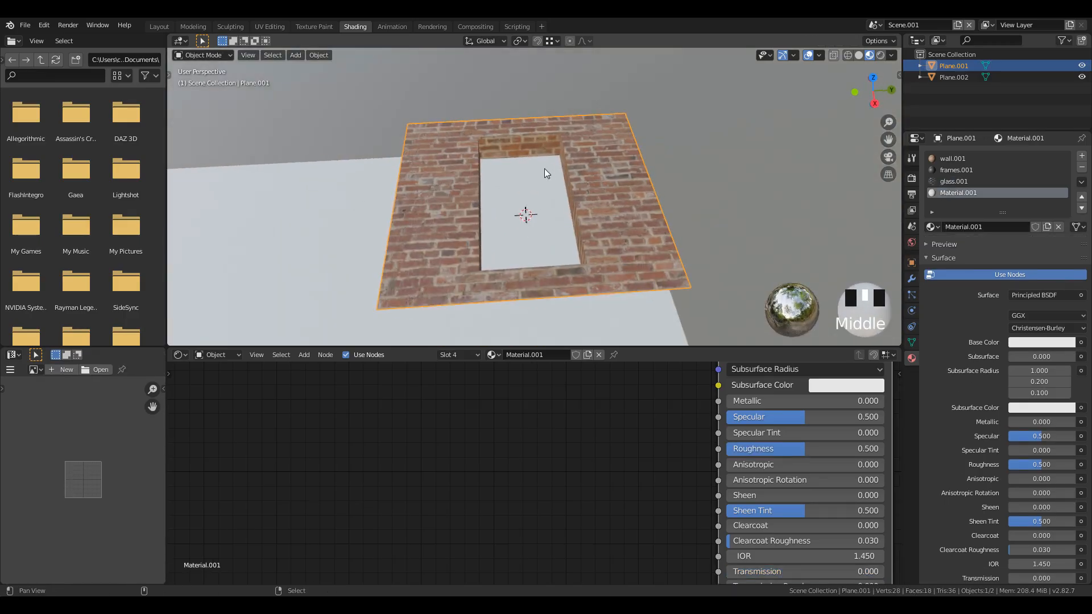
Add a cube at the 3D cursor and scale it down to a small block inside the window opening.
scroll(548, 170, up, 2)
middle_drag(548, 203, 560, 149)
key(shift+a)
mouse_move(560, 149)
click(603, 169)
scroll(687, 208, down, 3)
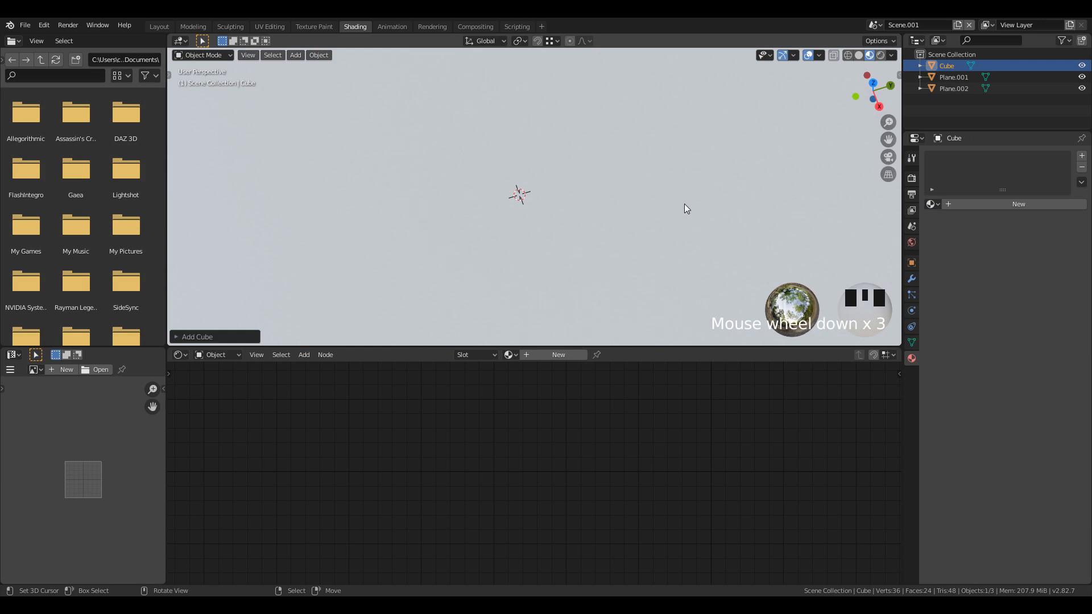
scroll(738, 229, down, 10)
scroll(711, 220, up, 9)
key(s)
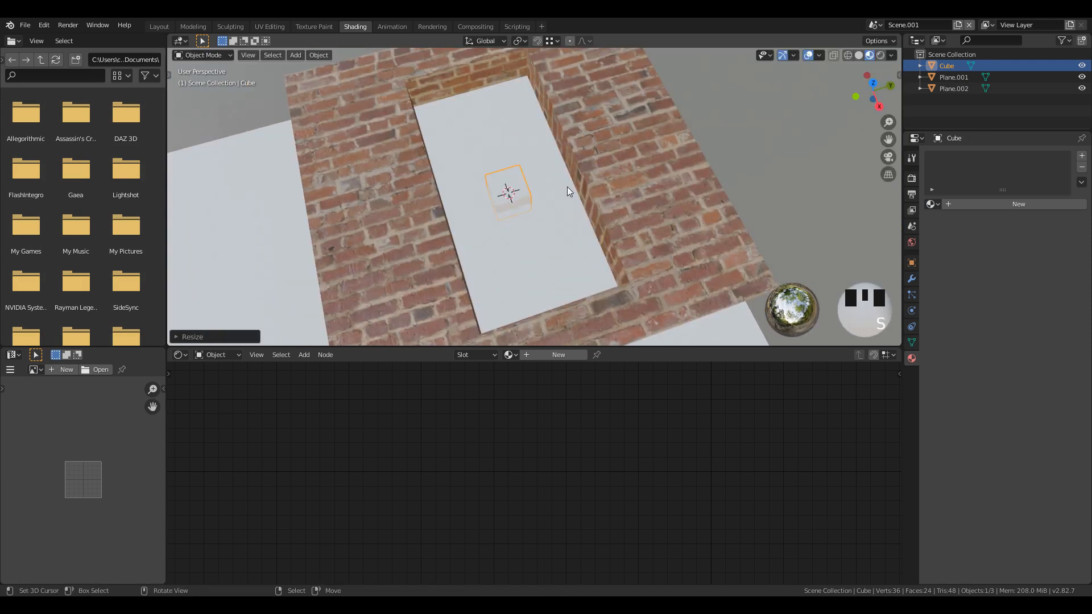
click(555, 190)
In Edit Mode, isolate the cube and shrink its geometry into a small slat, scaling it along Z and X, and leave local view.
shift+middle_drag(525, 220, 569, 209)
middle_drag(569, 209, 621, 183)
key(Tab)
scroll(622, 182, up, 5)
key(s)
click(712, 185)
key(KP_Divide)
key(s)
scroll(711, 219, down, 1)
key(z)
click(622, 209)
key(s)
key(y)
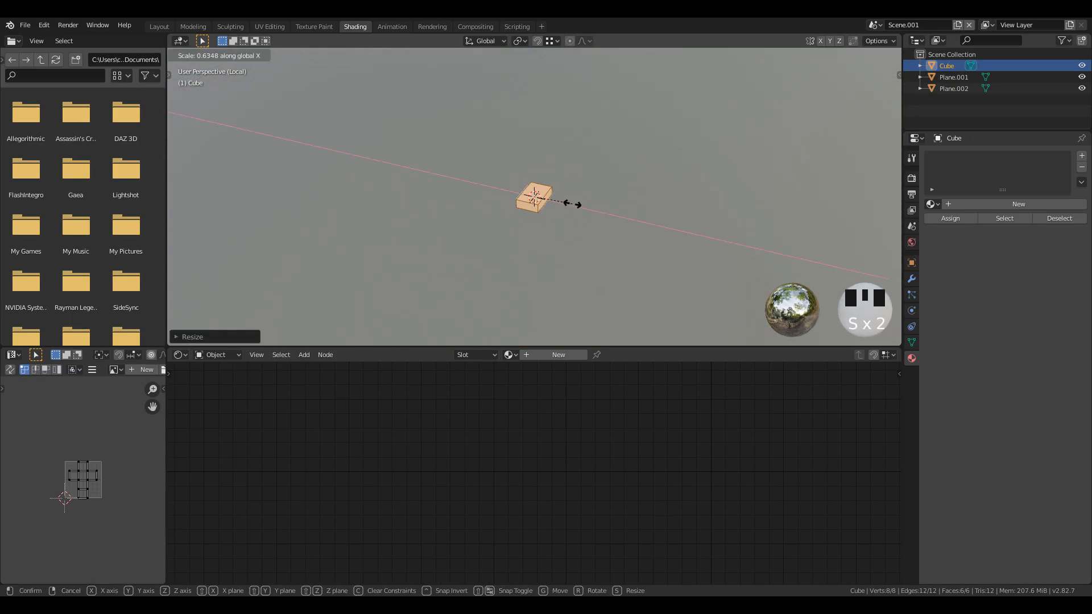
click(610, 210)
key(slash)
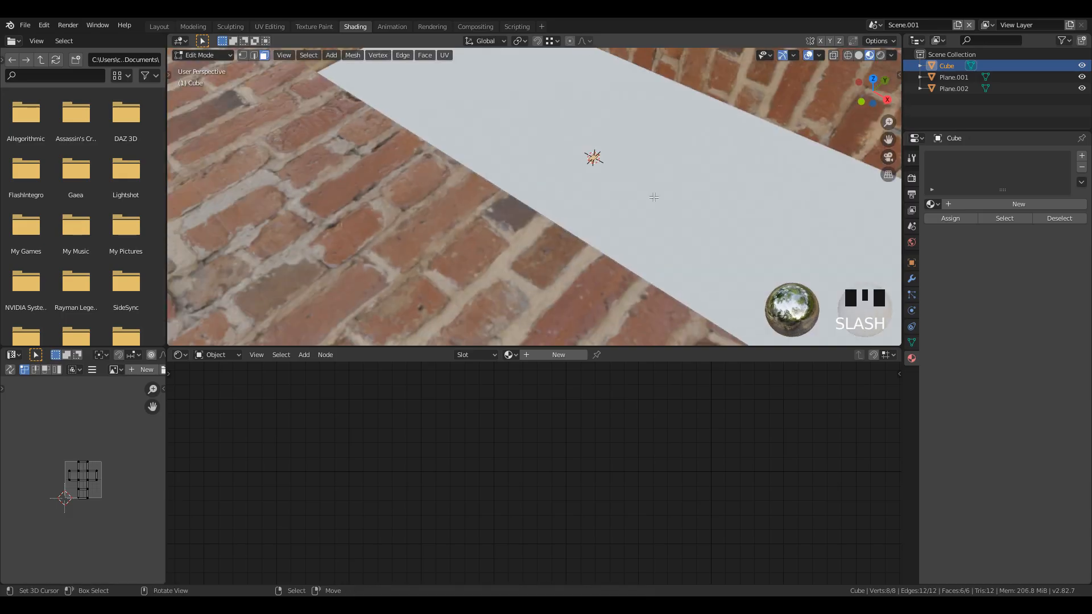
Stretch the slat along Y to span the window opening and adjust its width along X.
middle_drag(656, 195, 615, 223)
key(s)
key(y)
click(238, 206)
key(s)
key(x)
click(749, 289)
middle_drag(617, 265, 705, 232)
Return to Object Mode and move the slat along X and Z to one end of the window opening.
key(Tab)
key(g)
key(x)
click(557, 195)
key(g)
key(z)
click(559, 188)
Fine-tune the slat's position against the edge of the window recess.
middle_drag(559, 188, 661, 194)
scroll(661, 193, up, 1)
key(g)
middle_click(657, 194)
click(654, 198)
key(g)
click(644, 199)
Isolate the slat in front view, enter Edit Mode and rotate its geometry to a tilt.
key(KP_Divide)
scroll(595, 145, down, 2)
key(KP_1)
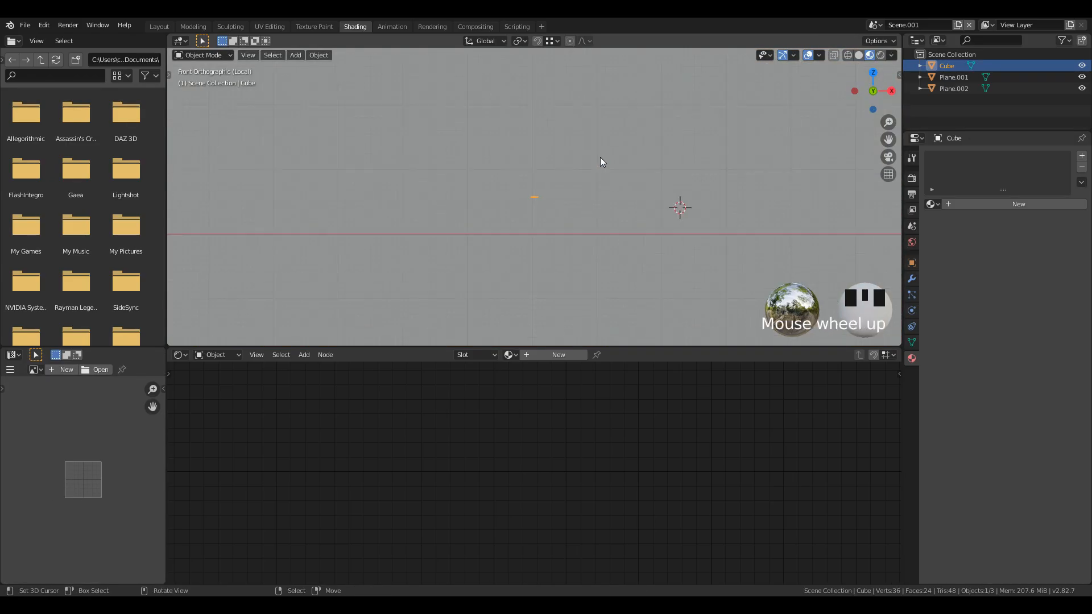
key(Tab)
key(r)
click(660, 185)
Add a lengthwise loop cut to the slat and move it to bend the profile.
scroll(580, 220, up, 4)
key(ctrl+r)
click(558, 209)
right_click(559, 210)
key(g)
click(602, 239)
Round the slat's bend with a multi-segment bevel.
key(ctrl+b)
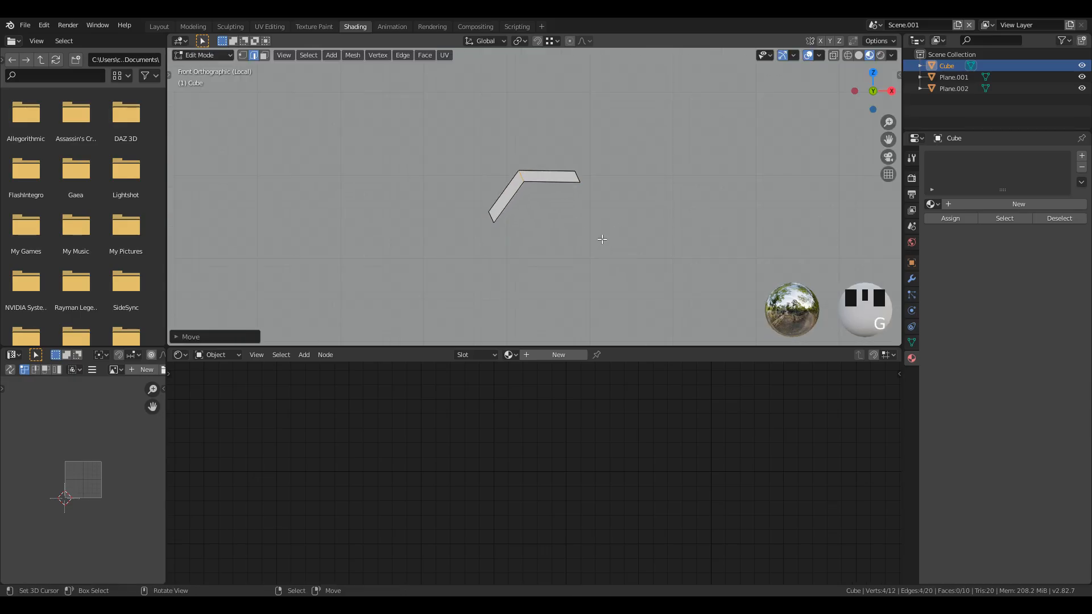
scroll(649, 233, up, 3)
click(648, 233)
scroll(647, 232, up, 3)
middle_drag(618, 173, 631, 194)
scroll(639, 200, down, 5)
Add a crosswise loop cut to the slat and bevel it wide so the loops sit near both ends.
scroll(607, 183, down, 1)
key(ctrl+r)
click(606, 178)
right_click(607, 178)
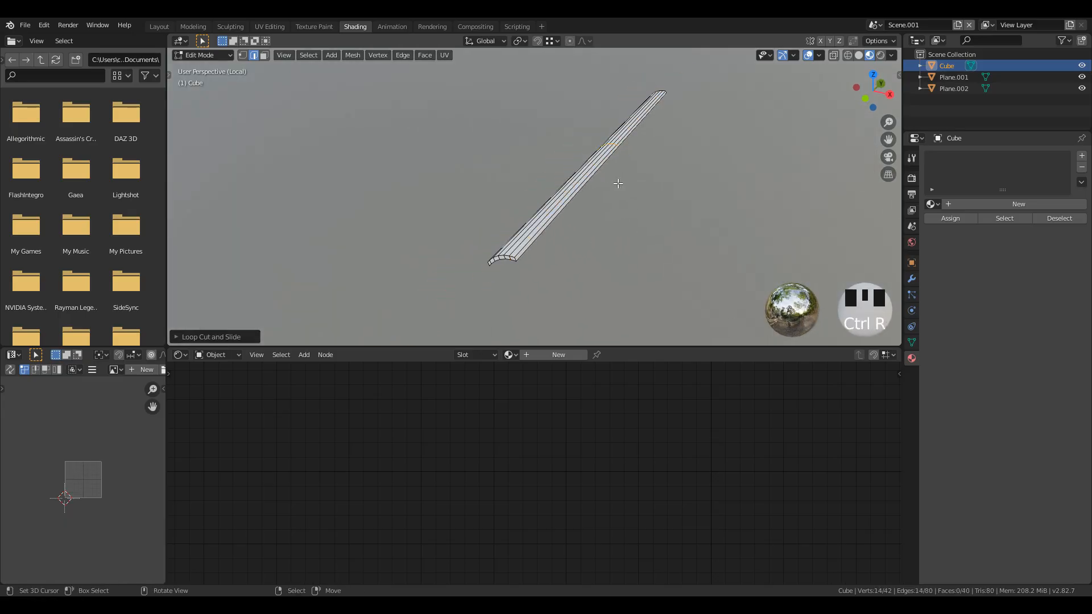
key(ctrl+b)
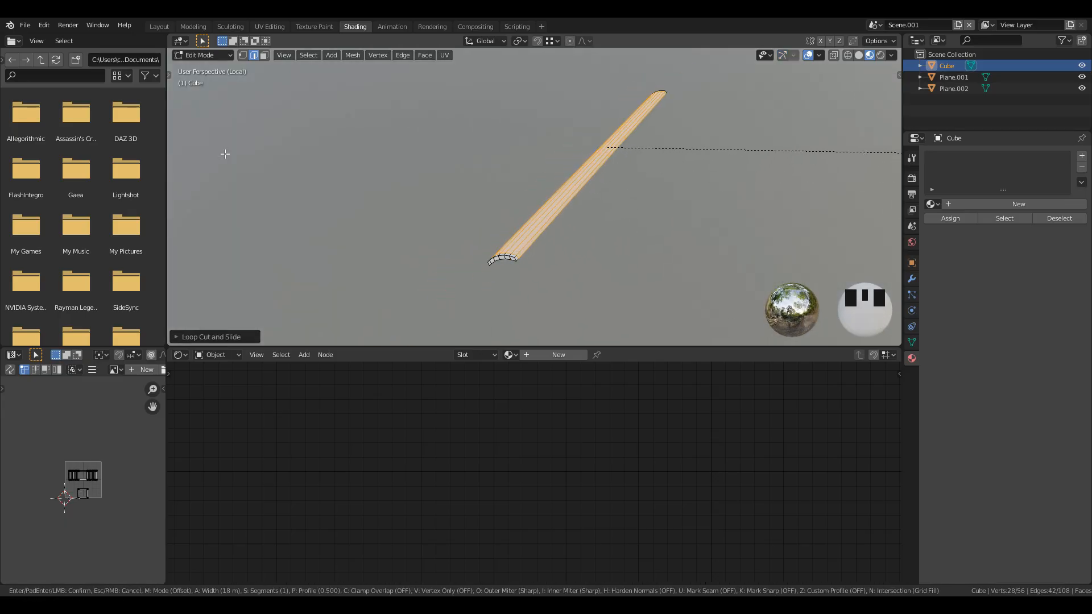
click(224, 154)
Return to Object Mode, shade the slat smooth and add an Array modifier to it.
key(Tab)
key(w)
click(627, 200)
middle_drag(627, 200, 520, 246)
click(912, 279)
click(975, 156)
click(873, 186)
Set the slat array's count to 6 and leave local view.
scroll(626, 231, down, 2)
shift+middle_drag(627, 232, 625, 190)
scroll(625, 190, down, 2)
double_click(1082, 220)
click(1081, 220)
click(1082, 220)
key(KP_Divide)
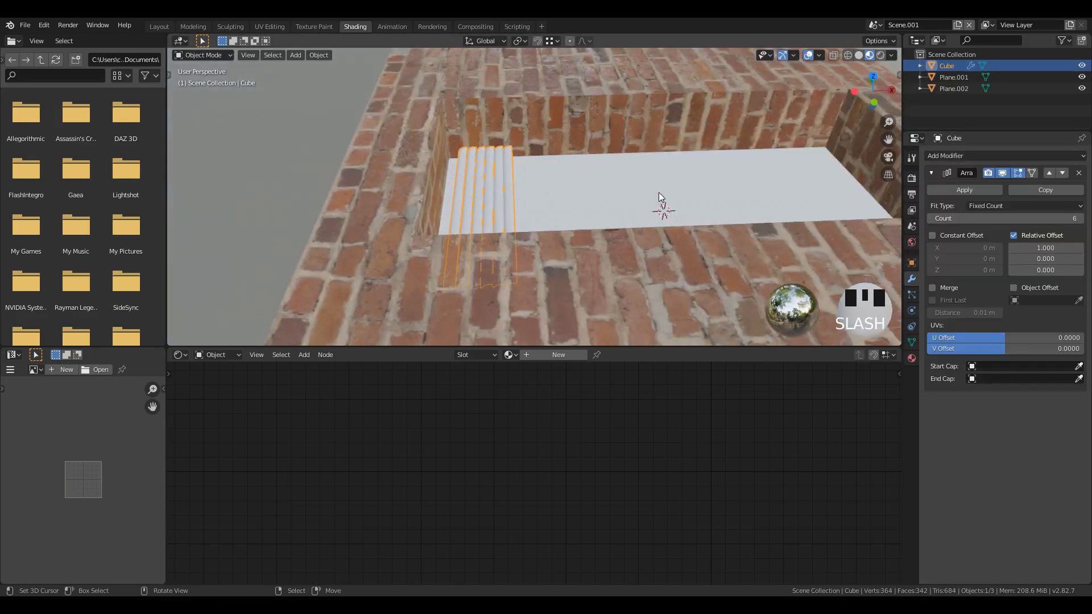
Raise the array count to 43 and fit the slats to the window opening, moving them along X and scaling along Y.
scroll(658, 239, up, 2)
drag(1038, 218, 1088, 219)
double_click(1081, 220)
double_click(1081, 220)
double_click(1081, 220)
click(1082, 220)
key(g)
key(x)
click(508, 212)
click(1082, 220)
middle_drag(642, 212, 560, 238)
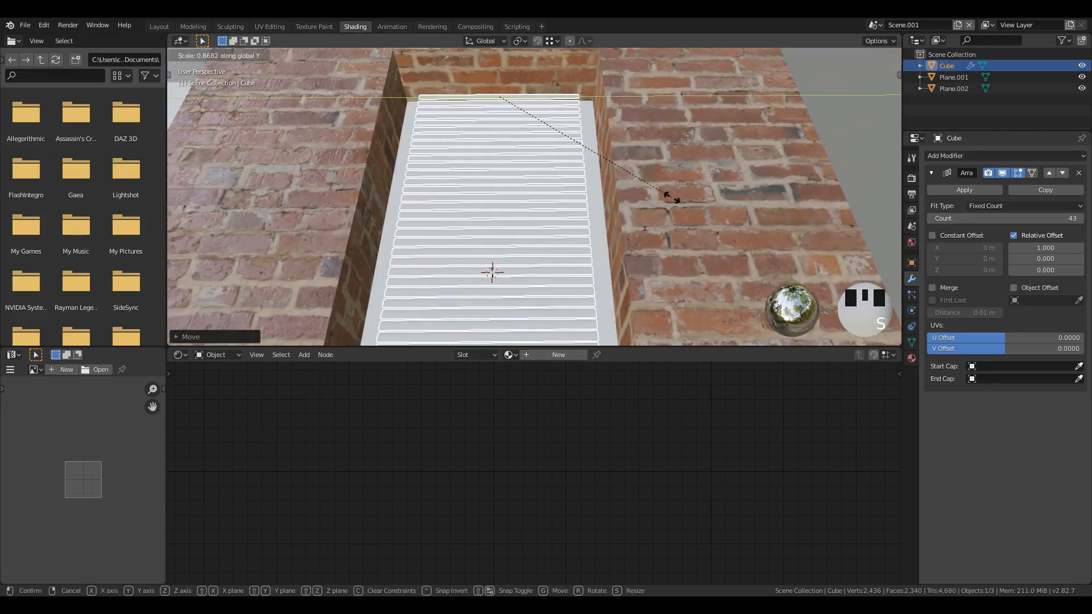
Create a new material for the slats and name it amb.
click(559, 354)
scroll(592, 381, down, 3)
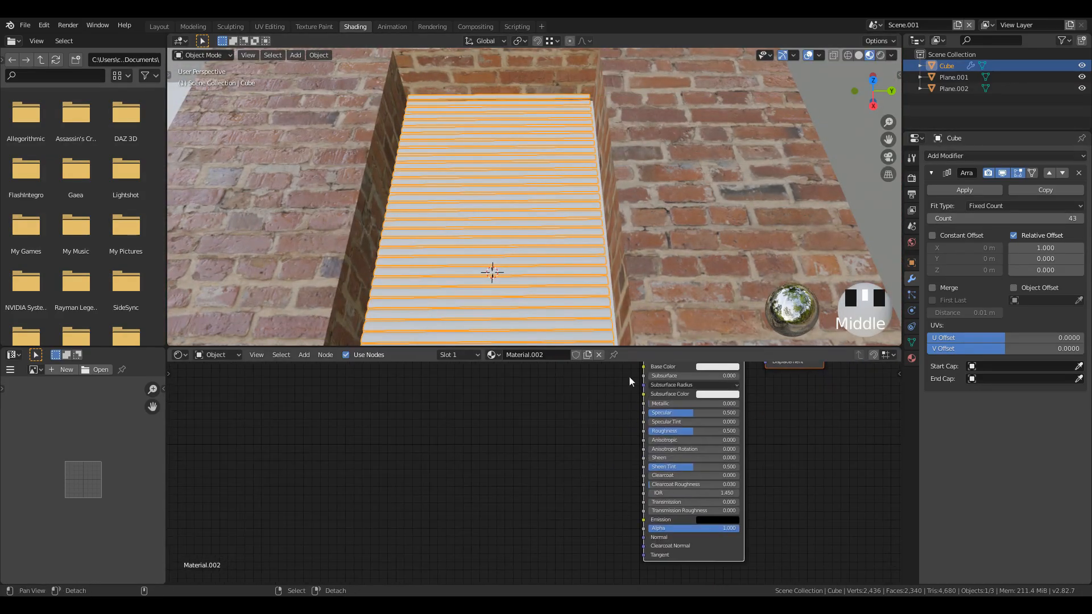
click(530, 355)
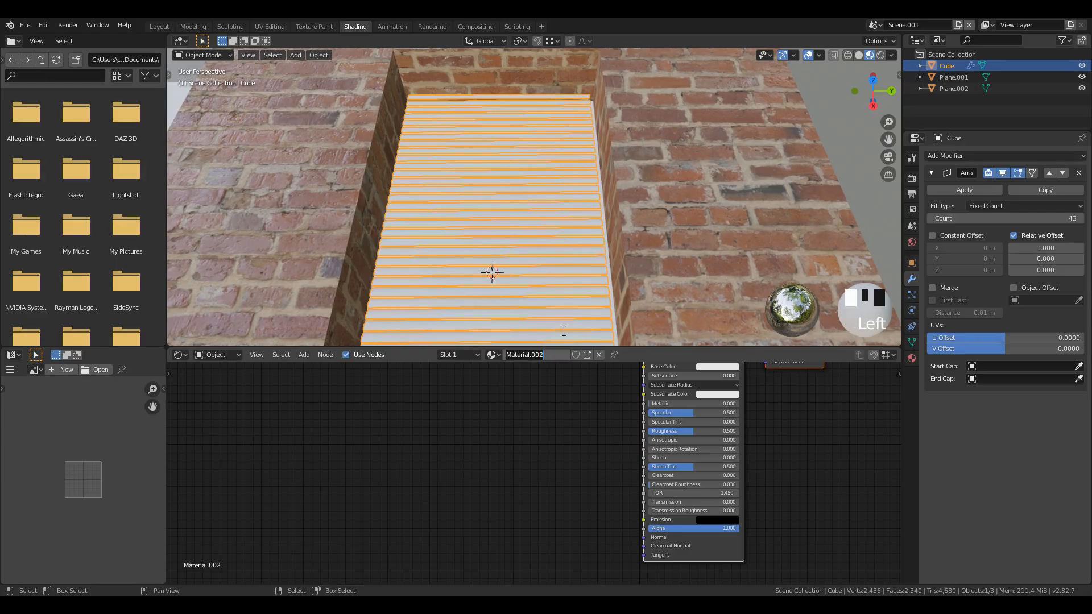
key(Return)
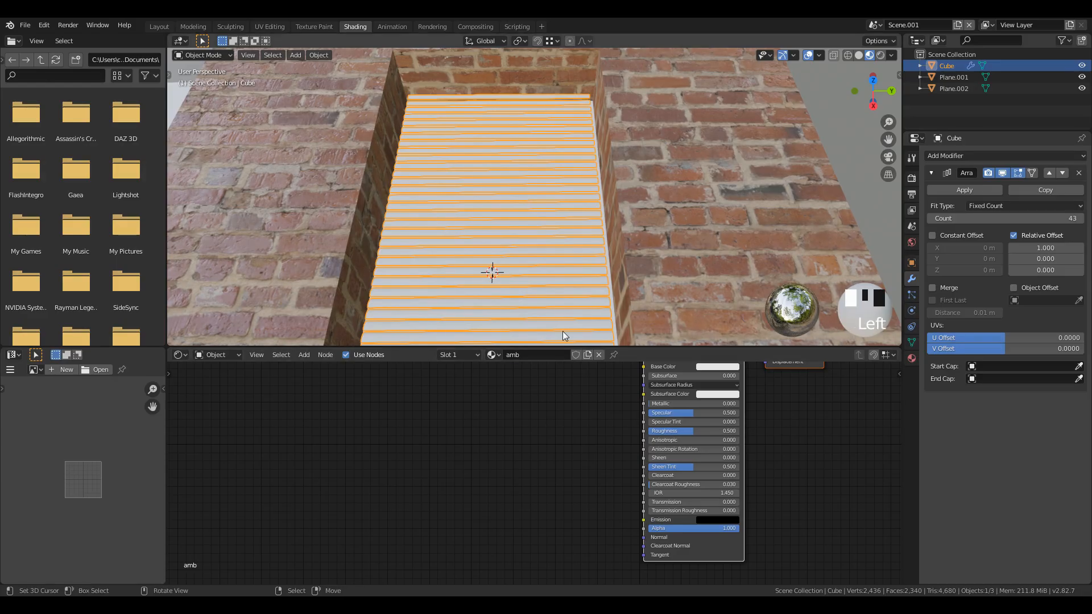
Add an Ambient Occlusion node and connect its AO output to the Principled BSDF's Emission input.
click(354, 400)
text(a)
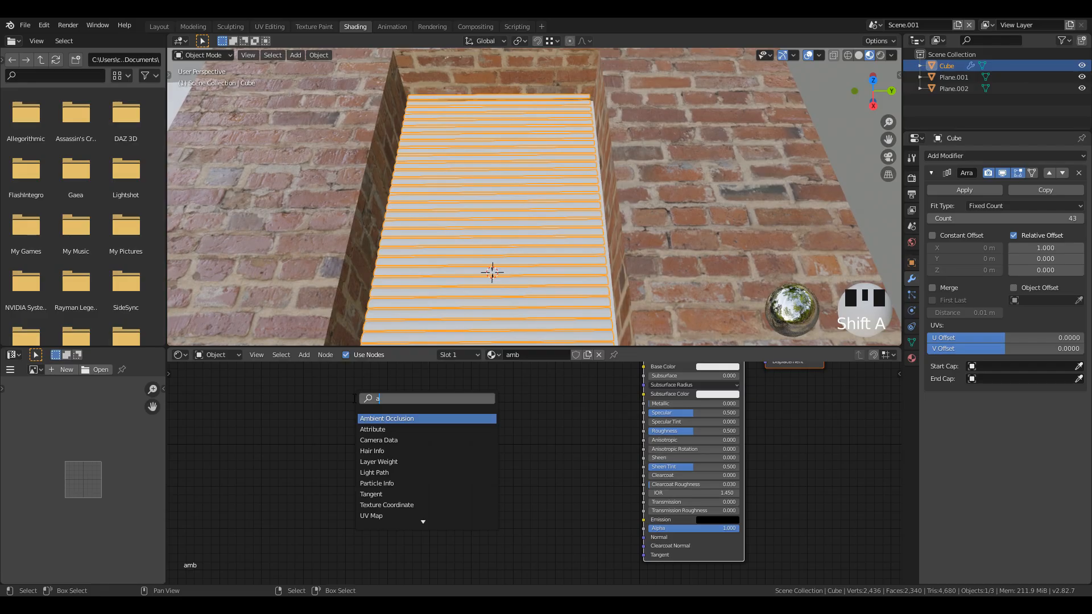
key(Return)
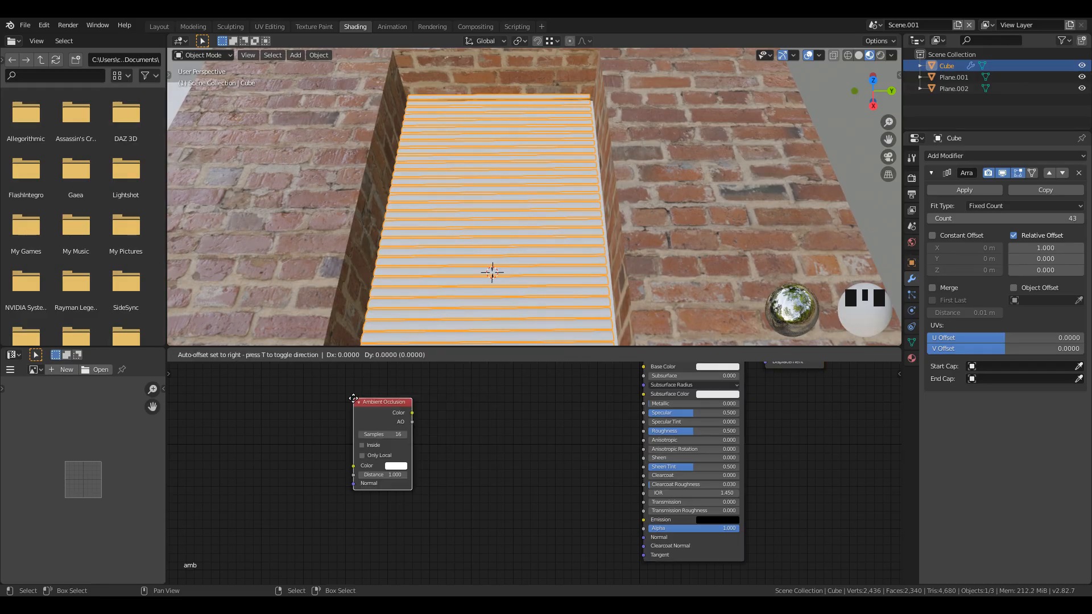
click(408, 397)
drag(466, 422, 617, 526)
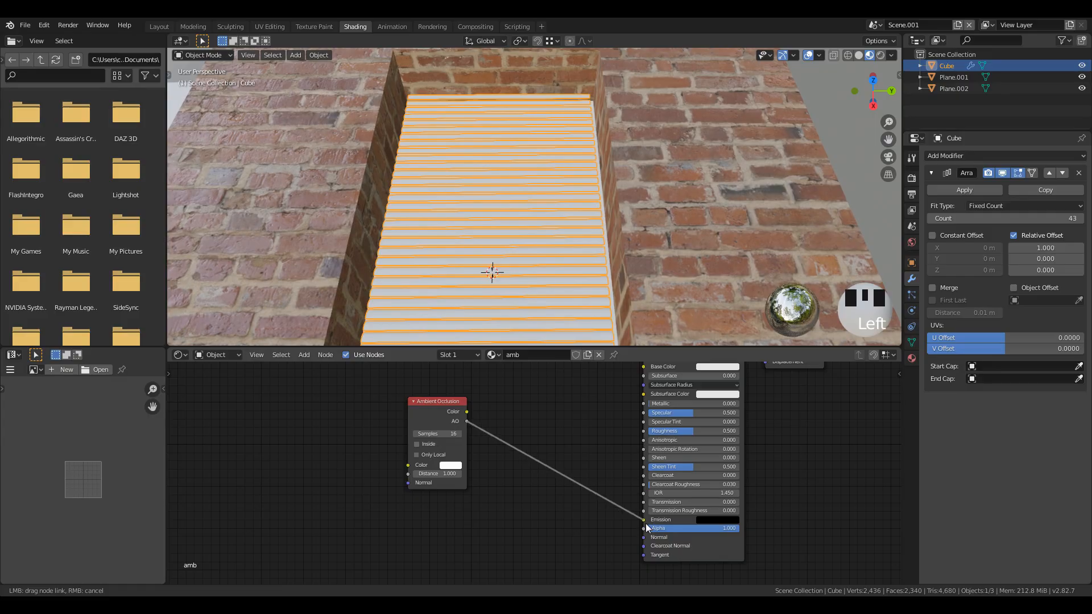
drag(647, 528, 643, 520)
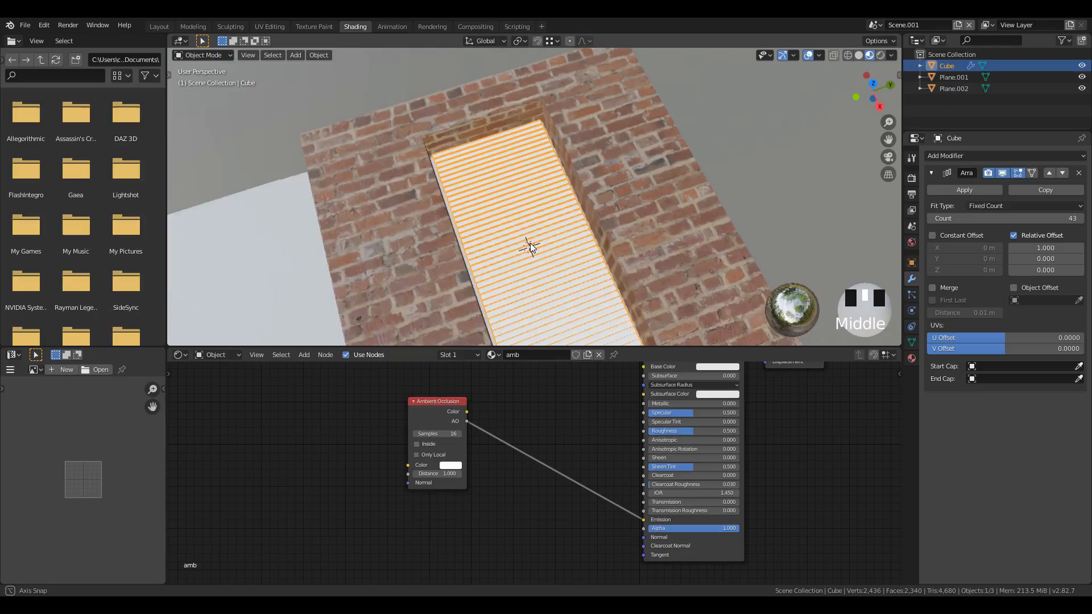
Select the brick wall copy and remove all four of its material slots.
middle_drag(530, 244, 708, 239)
scroll(596, 269, up, 3)
right_click(709, 268)
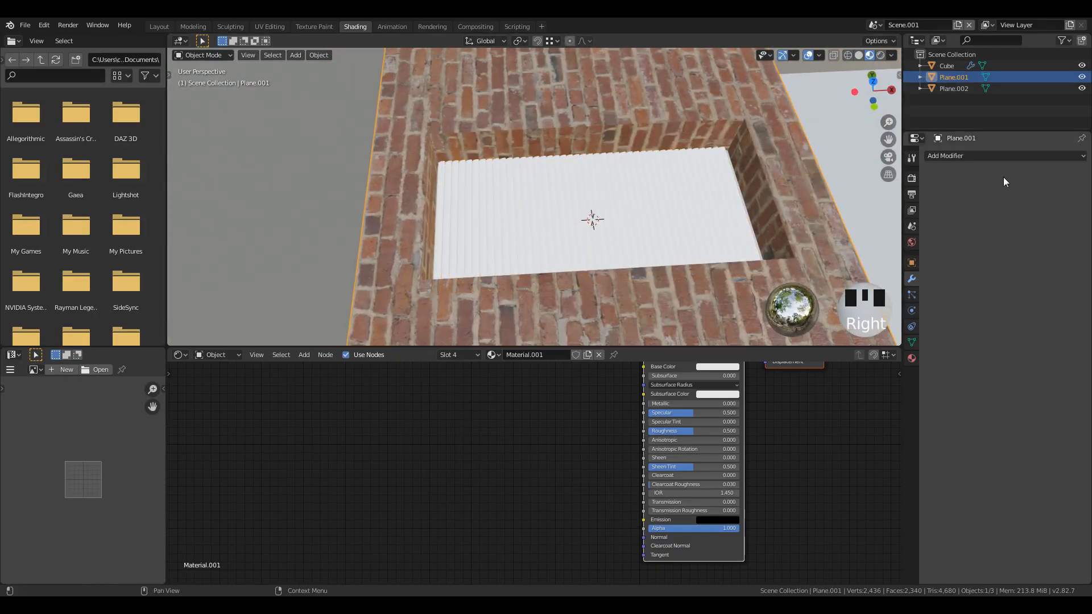
click(912, 357)
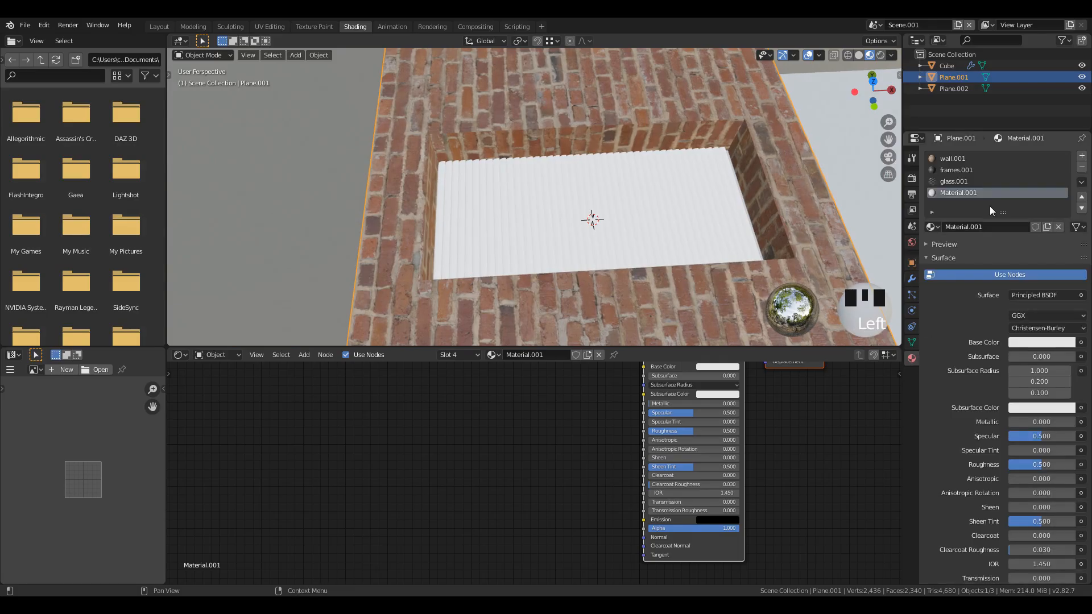
click(1082, 170)
click(1082, 170)
click(1082, 169)
click(1082, 169)
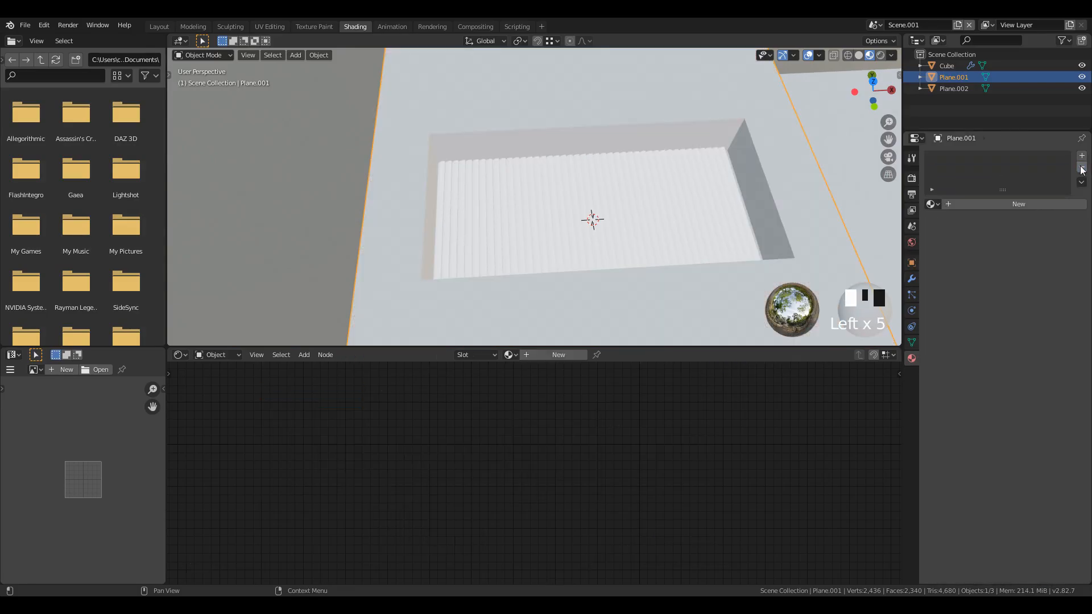
Assign the existing amb material to both the wall copy and the plane beneath it.
click(931, 208)
click(929, 210)
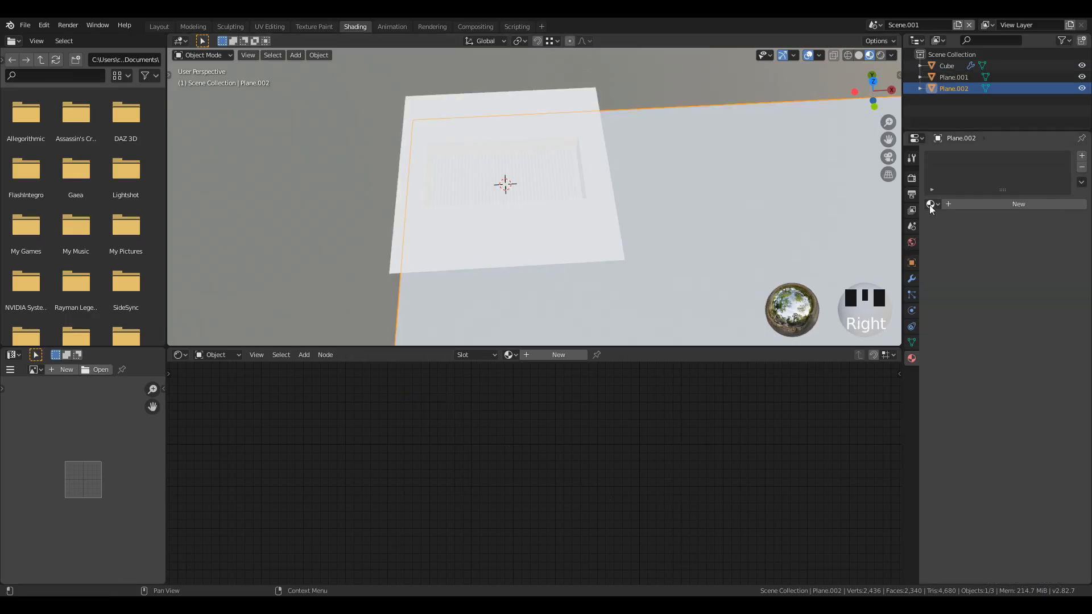
click(930, 204)
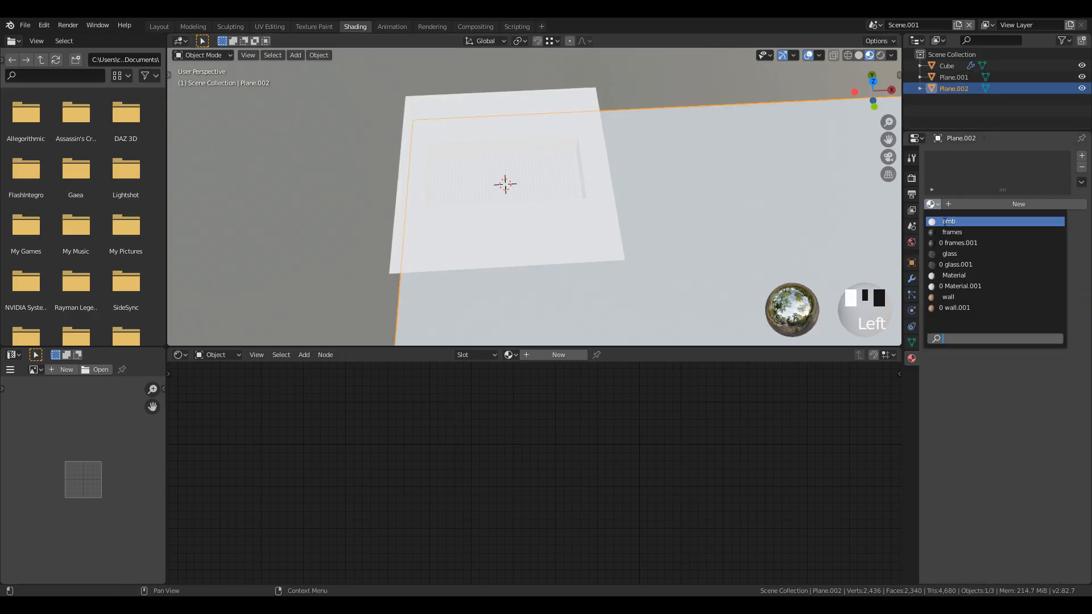
click(945, 222)
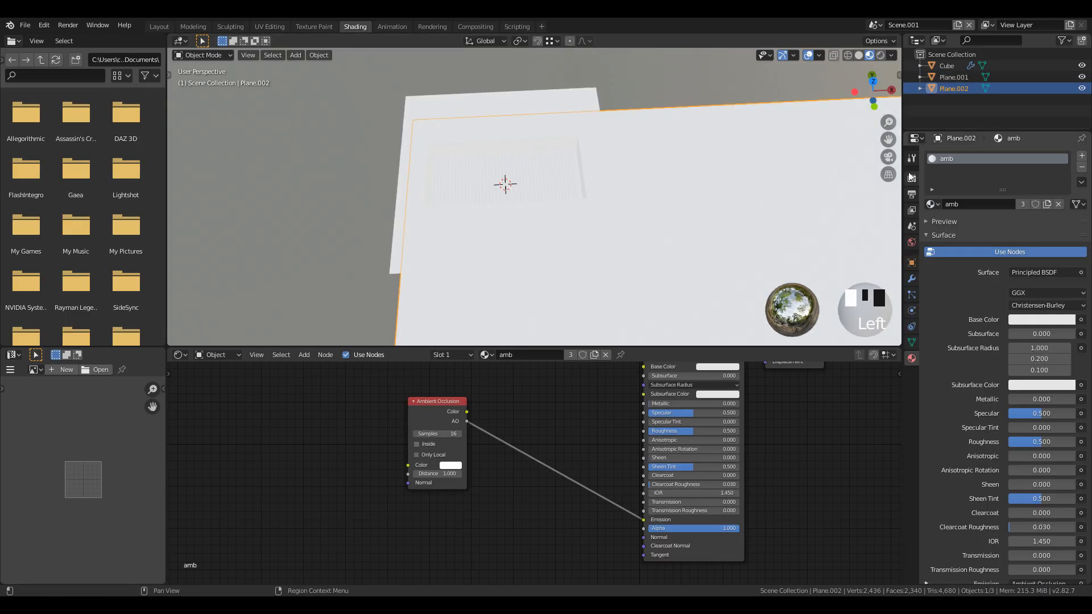
Enable Ambient Occlusion with a distance of 1.72 m and Screen Space Reflections in the Eevee render settings.
click(913, 195)
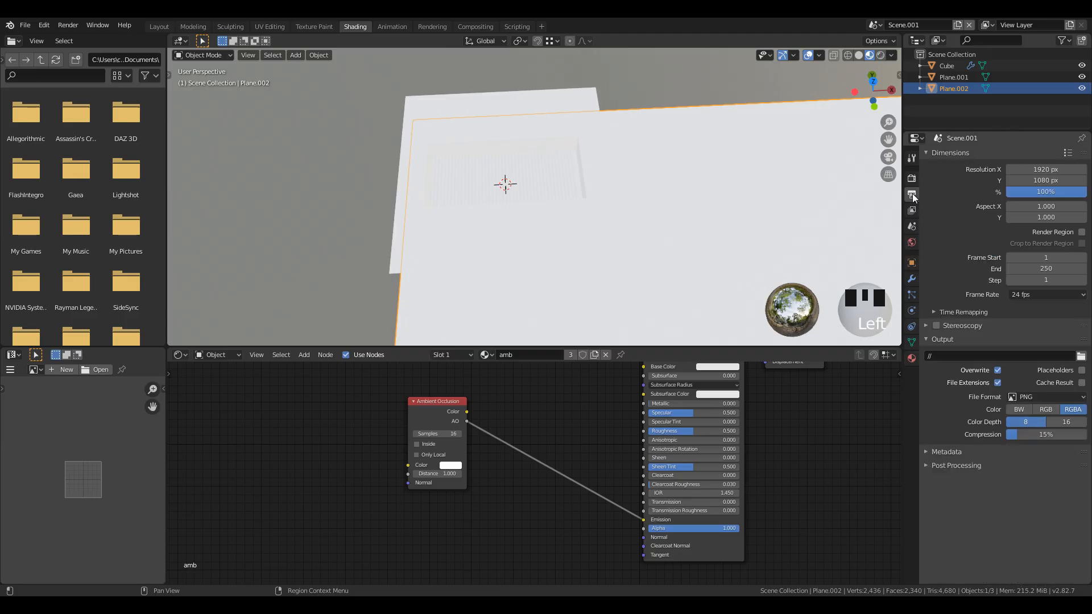
click(913, 180)
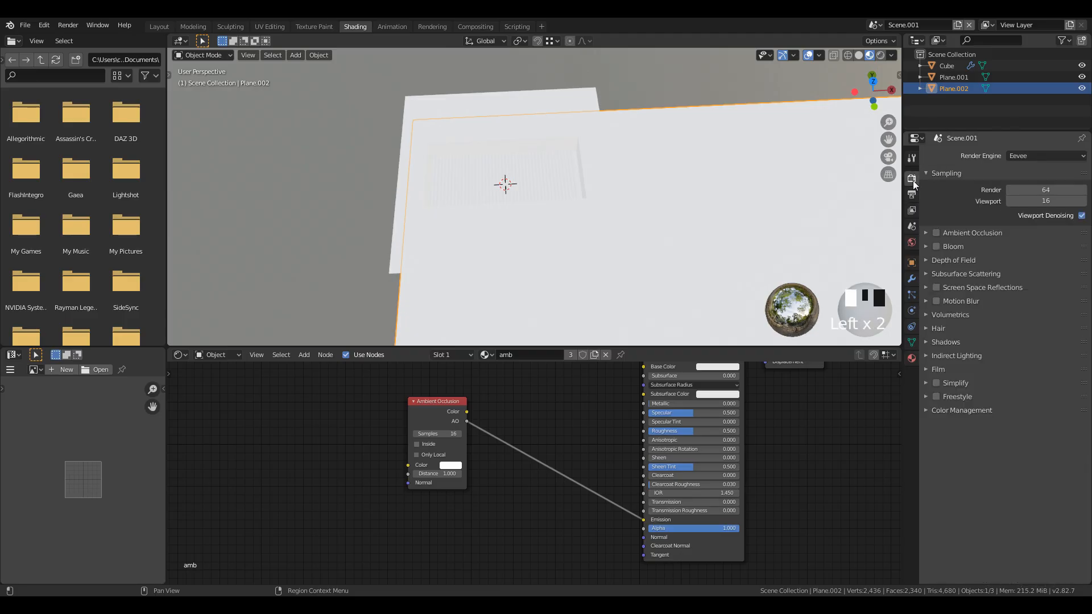
click(937, 233)
click(948, 233)
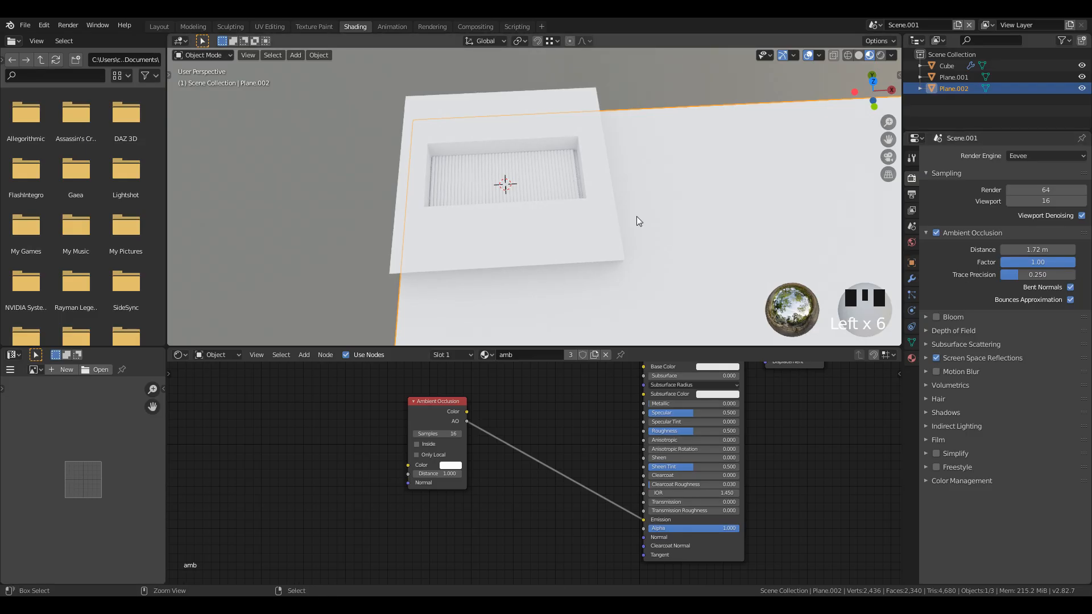
Examine the ambient occlusion shading around the recess and the materials on the wall and plane.
key(ctrl+alt+space)
scroll(653, 275, up, 3)
mouse_move(653, 275)
middle_down()
mouse_move(589, 319)
mouse_move(574, 364)
mouse_move(587, 325)
mouse_move(478, 351)
mouse_move(604, 344)
mouse_move(658, 322)
middle_up()
key(ctrl+alt+space)
right_click(569, 262)
click(912, 358)
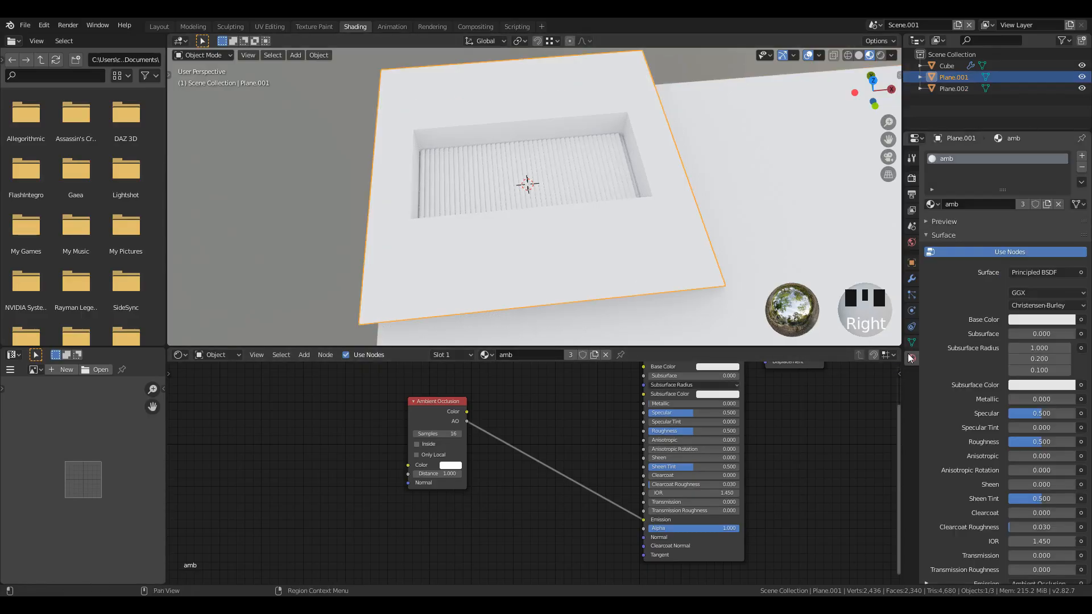
middle_drag(656, 267, 723, 229)
right_click(722, 229)
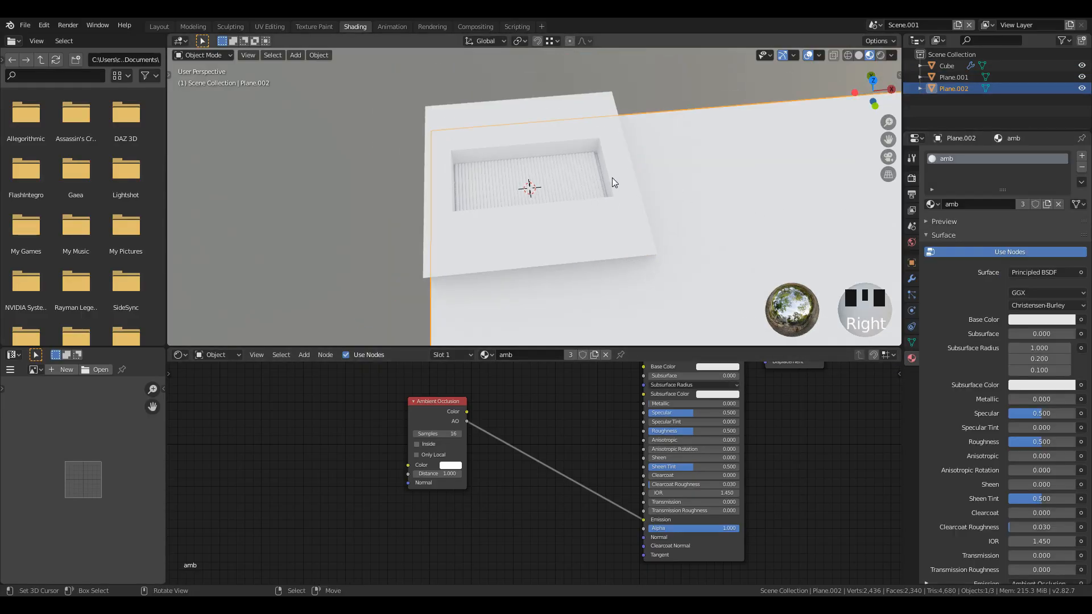
middle_drag(612, 183, 589, 216)
Insert a ColorRamp between the Ambient Occlusion node and Emission, with the black stop at position 0.605.
key(shift+a)
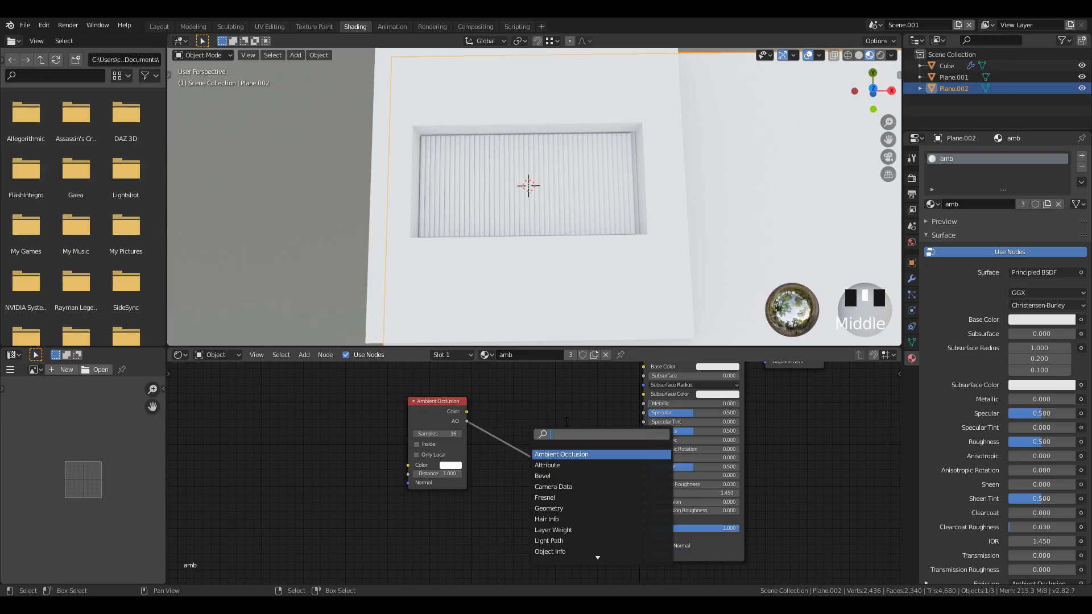
key(Down)
key(Return)
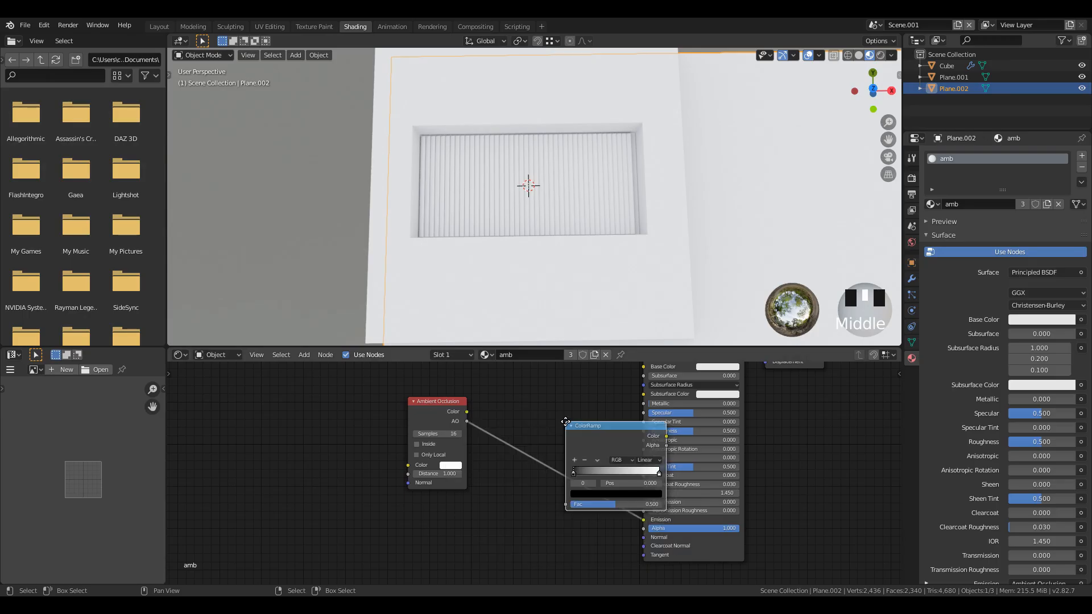
click(502, 422)
scroll(521, 479, up, 5)
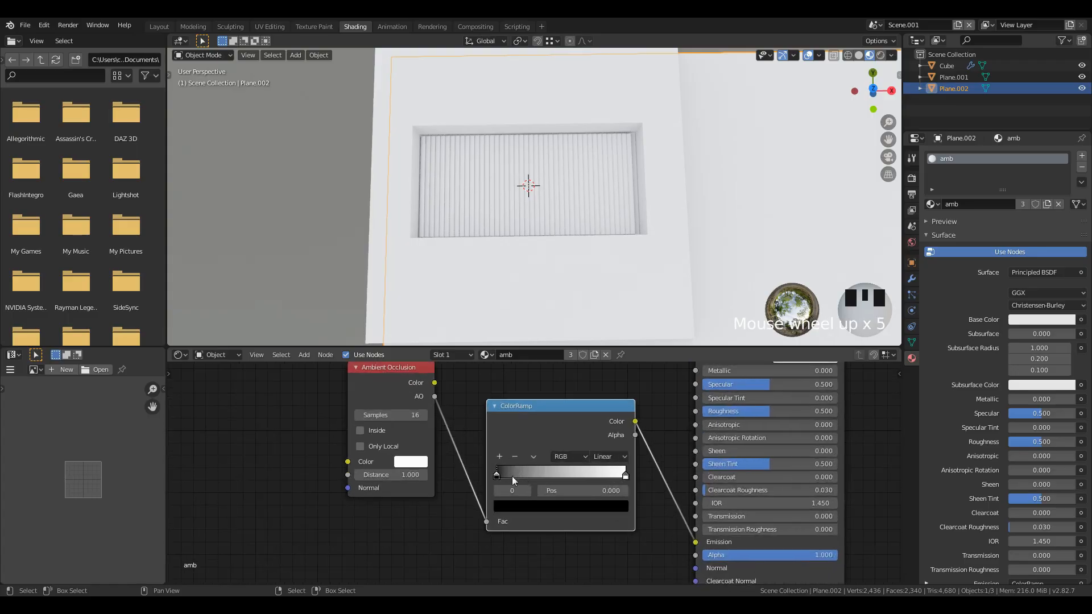
drag(519, 476, 574, 476)
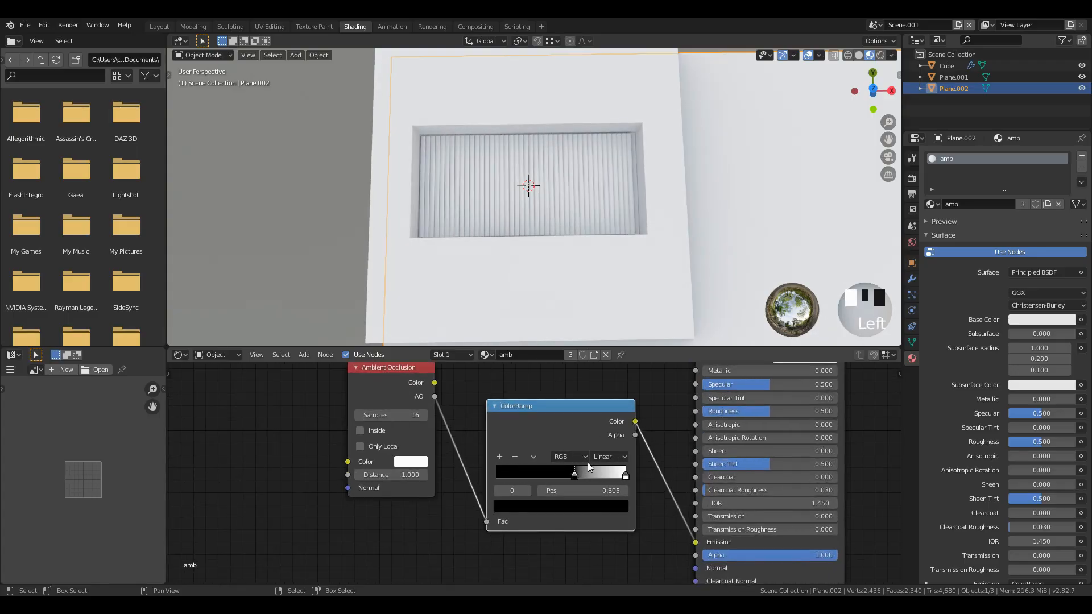
Set the slat array's count to 44 and clear the selection.
scroll(611, 273, up, 2)
right_click(610, 219)
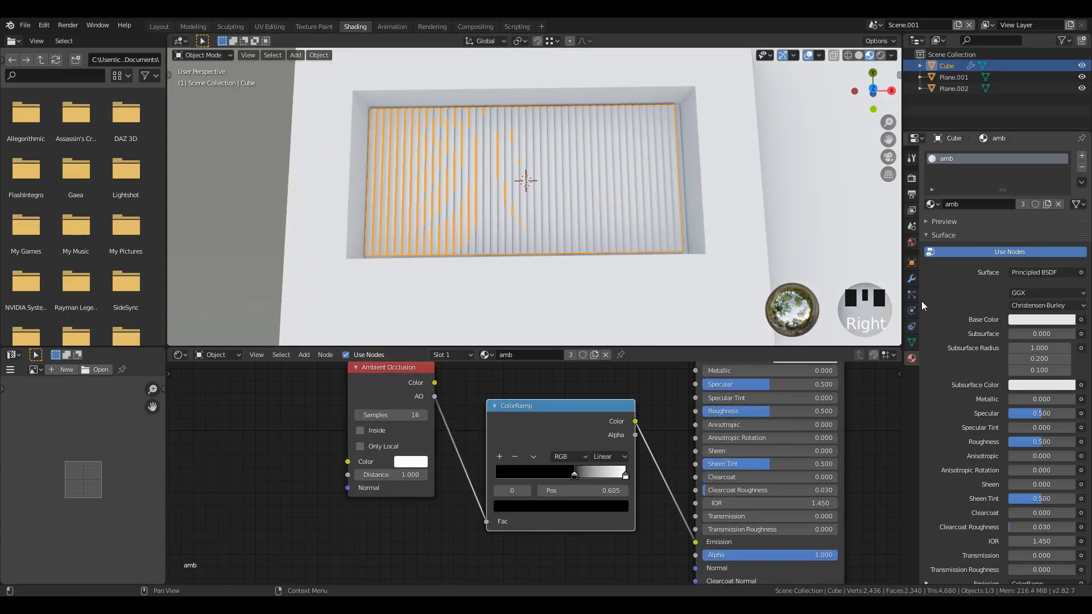
click(912, 279)
click(1082, 219)
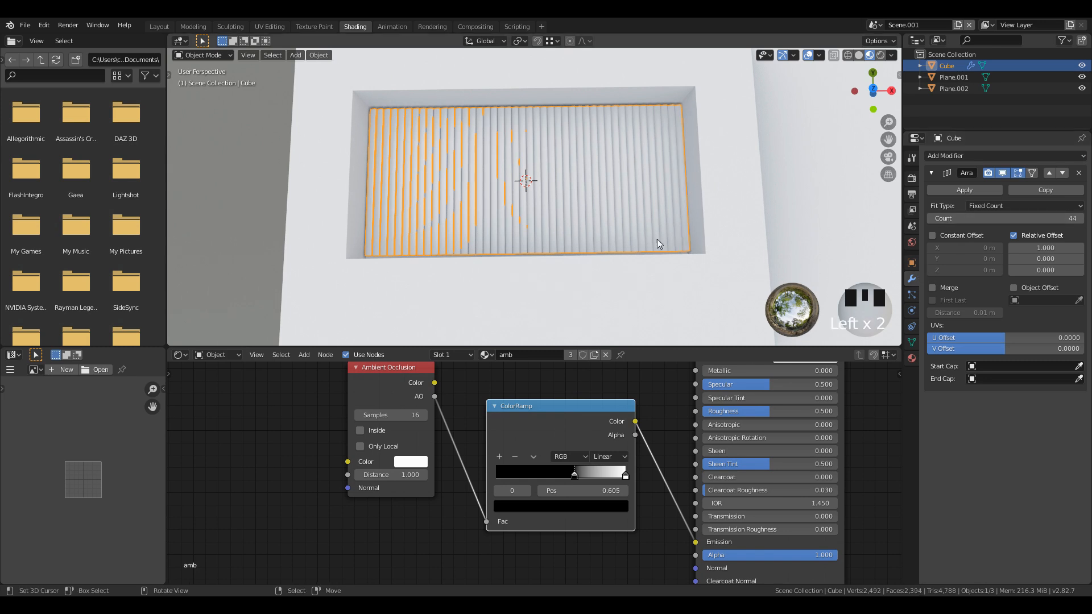
key(alt+a)
Reposition the slat array inside the wall's window recess.
scroll(654, 245, down, 3)
middle_drag(654, 252, 563, 243)
scroll(488, 168, up, 3)
middle_drag(488, 168, 514, 231)
click(538, 203)
key(g)
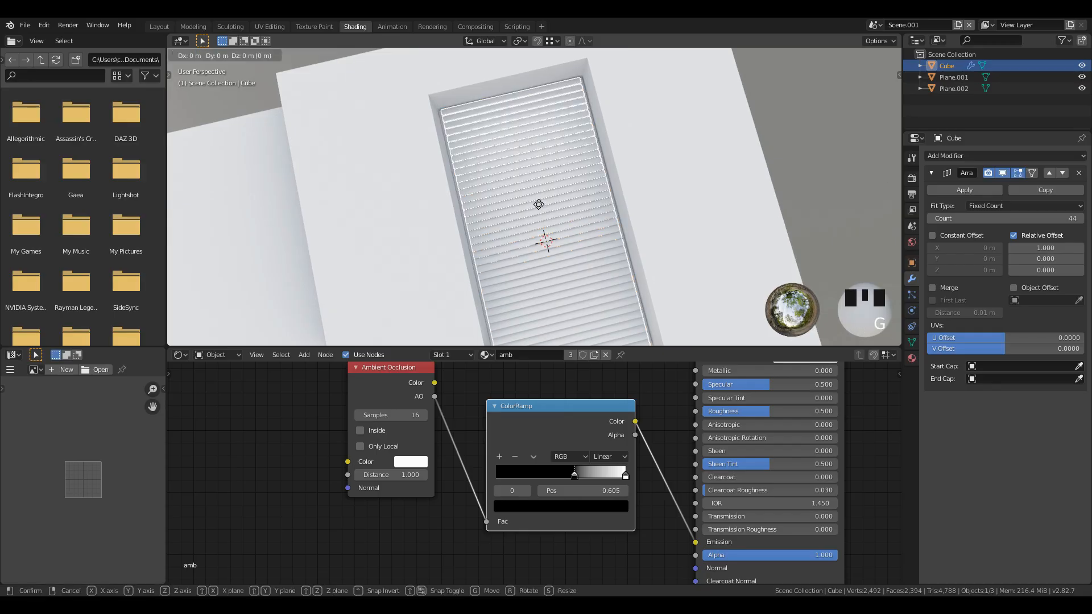
key(y)
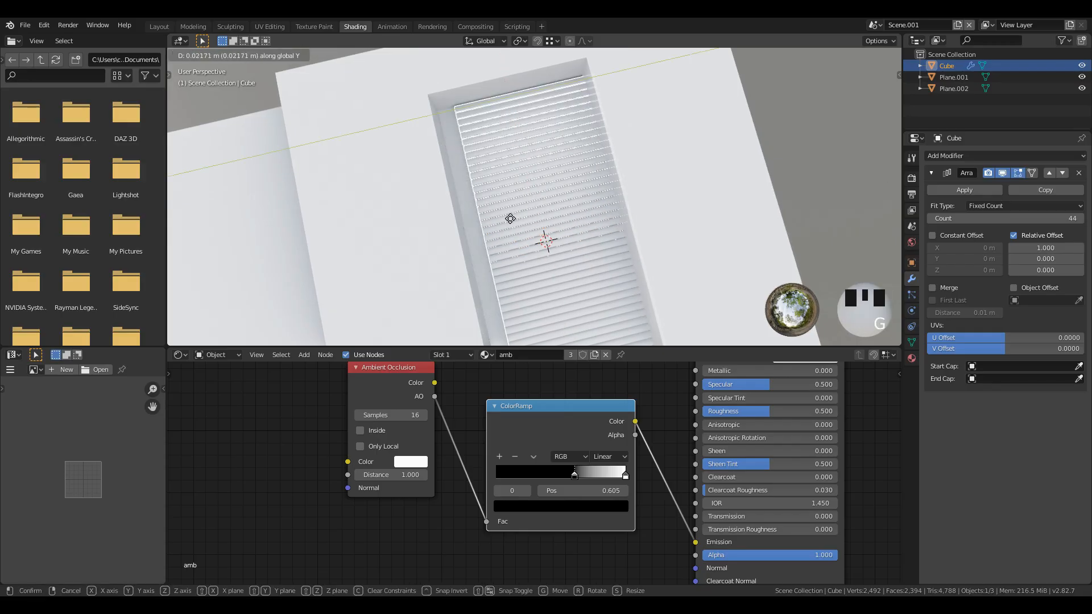
click(382, 268)
Add a cylinder mesh at the 3D cursor and scale it down.
middle_drag(435, 254, 598, 193)
key(shift+a)
mouse_move(597, 192)
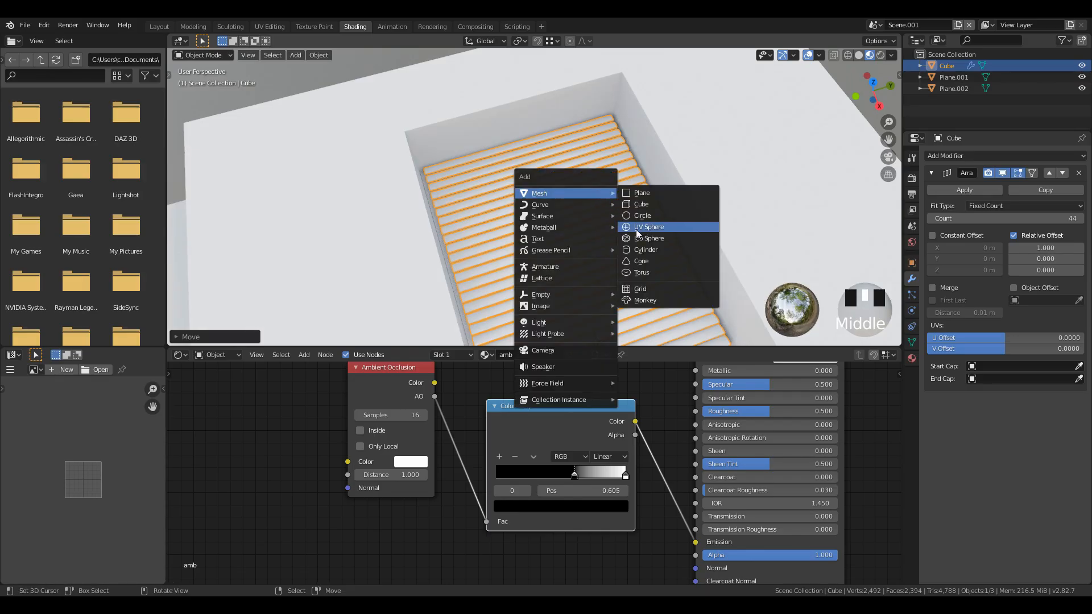
click(642, 249)
scroll(588, 256, down, 4)
middle_drag(589, 256, 734, 267)
key(s)
click(470, 236)
Raise the cylinder along Z above the slats and shrink it further.
shift+middle_drag(470, 235, 595, 210)
scroll(558, 256, up, 8)
key(g)
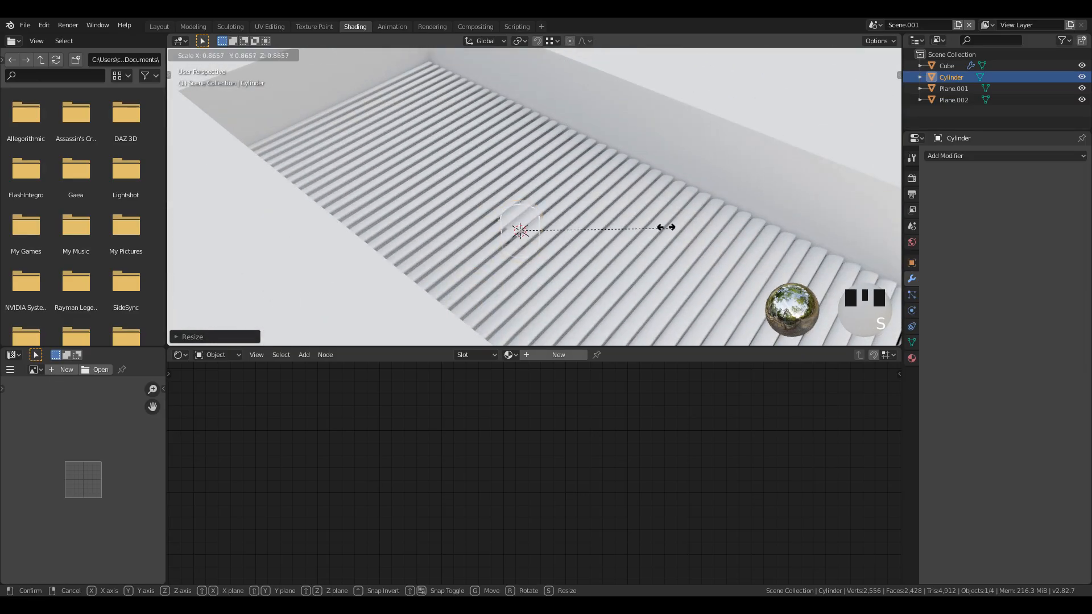
key(z)
click(604, 186)
key(s)
click(626, 204)
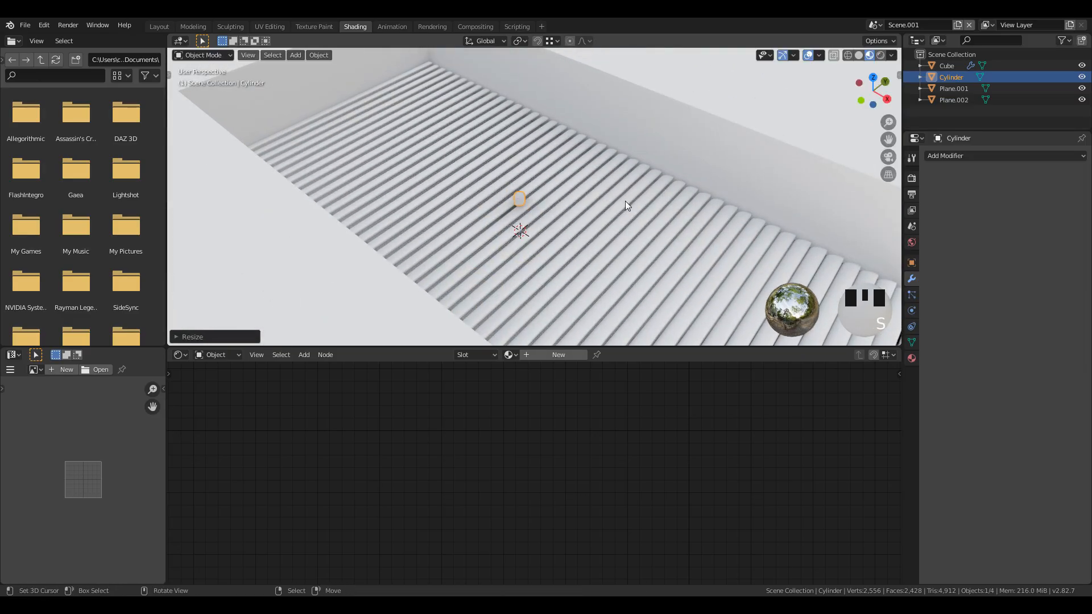
Rotate the cylinder about the global Y axis onto its side and place it near the recess's upper edge in top view.
key(r)
key(x)
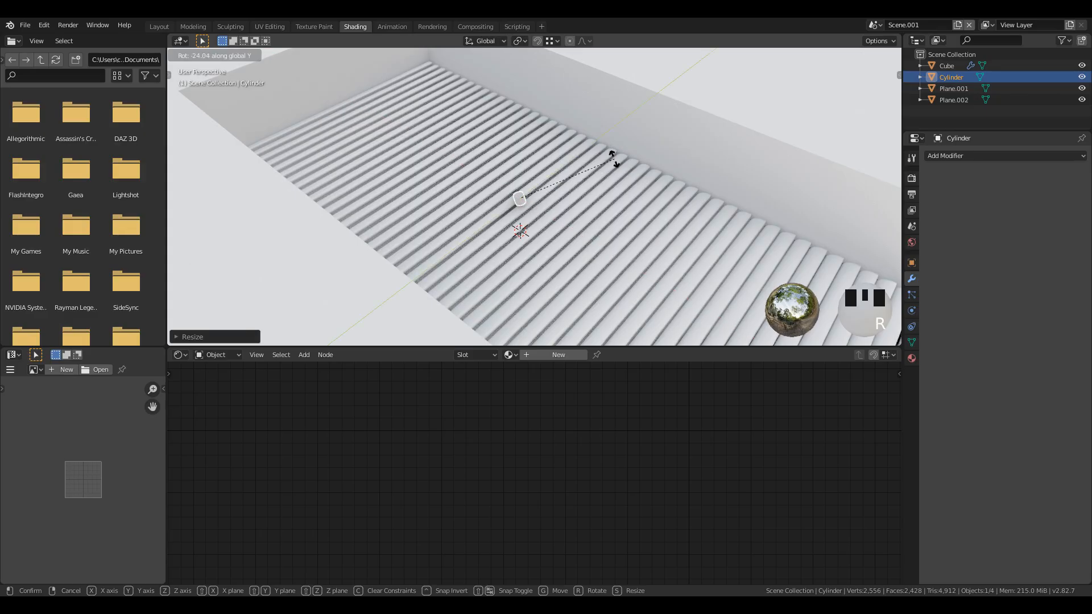
click(622, 160)
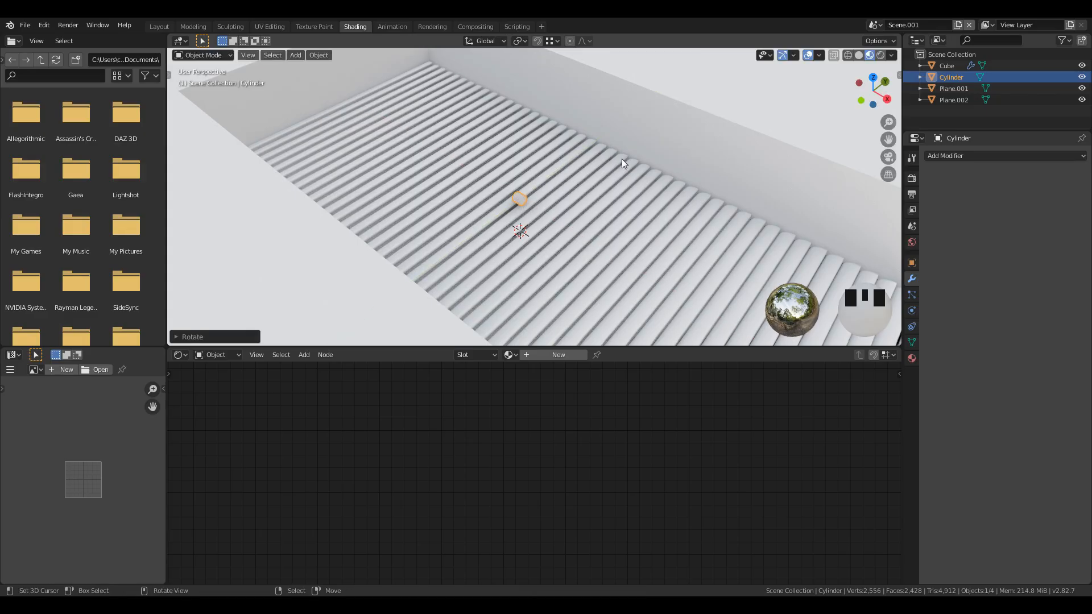
key(KP_7)
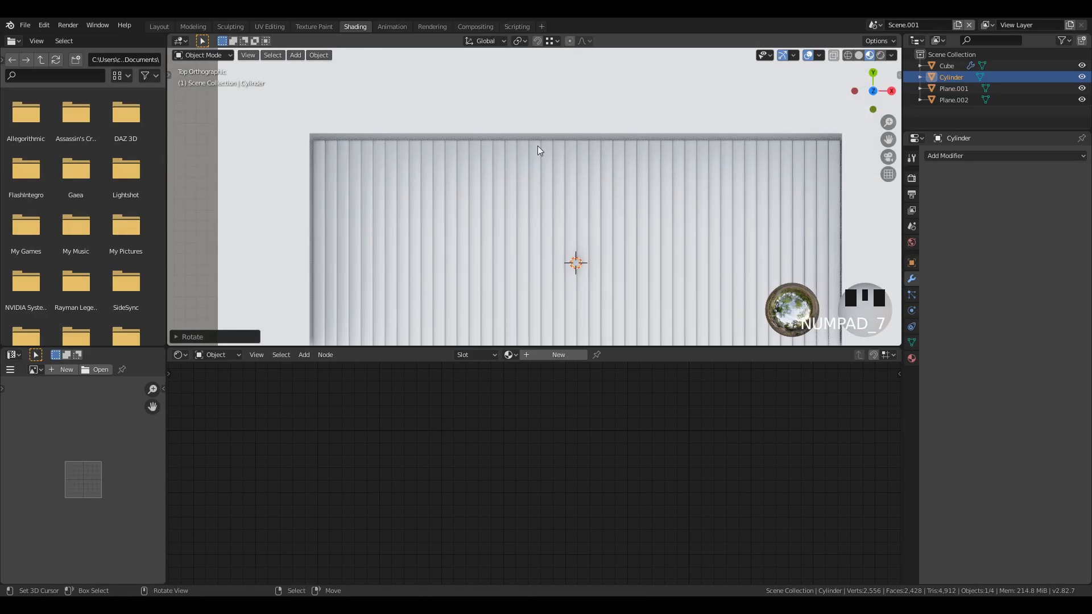
scroll(571, 138, down, 2)
scroll(614, 199, up, 3)
key(g)
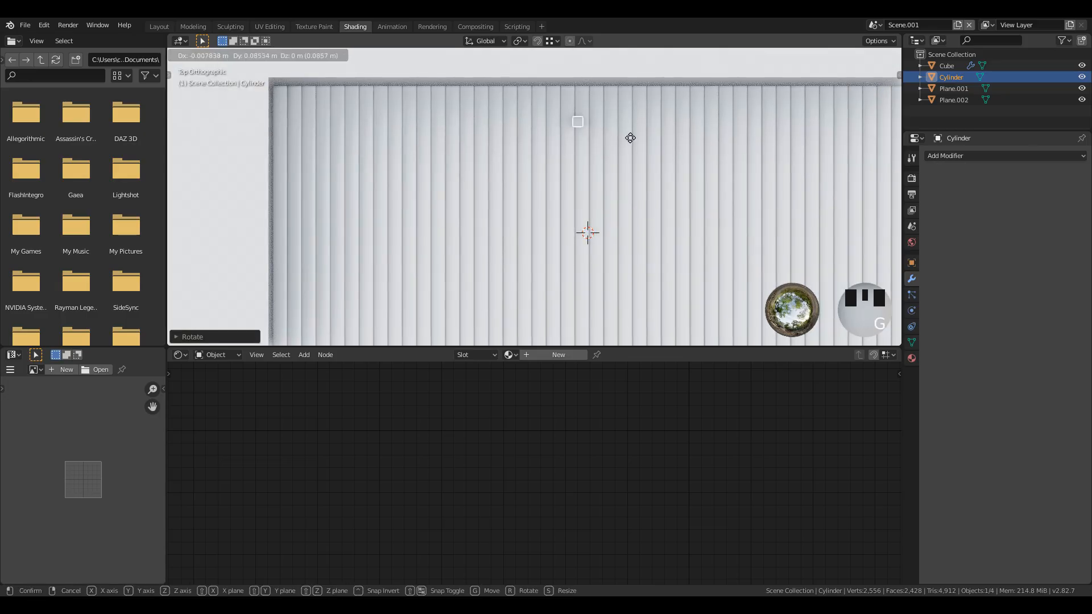
click(643, 134)
Stretch the cylinder's mesh along X into a thin rod spanning the full width of the window recess.
key(Tab)
key(s)
key(x)
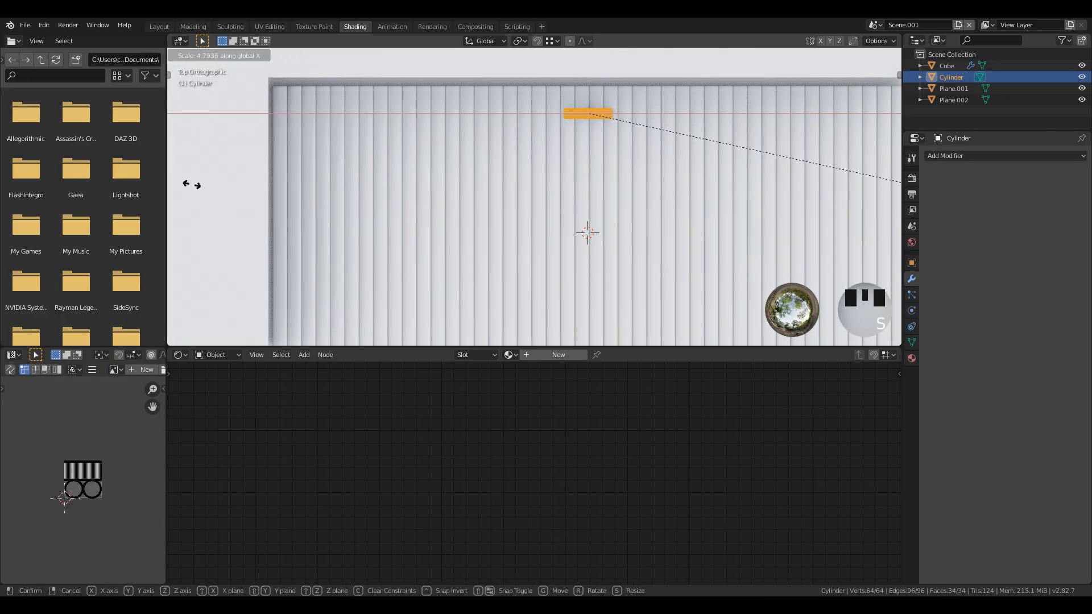
click(309, 327)
scroll(505, 245, down, 2)
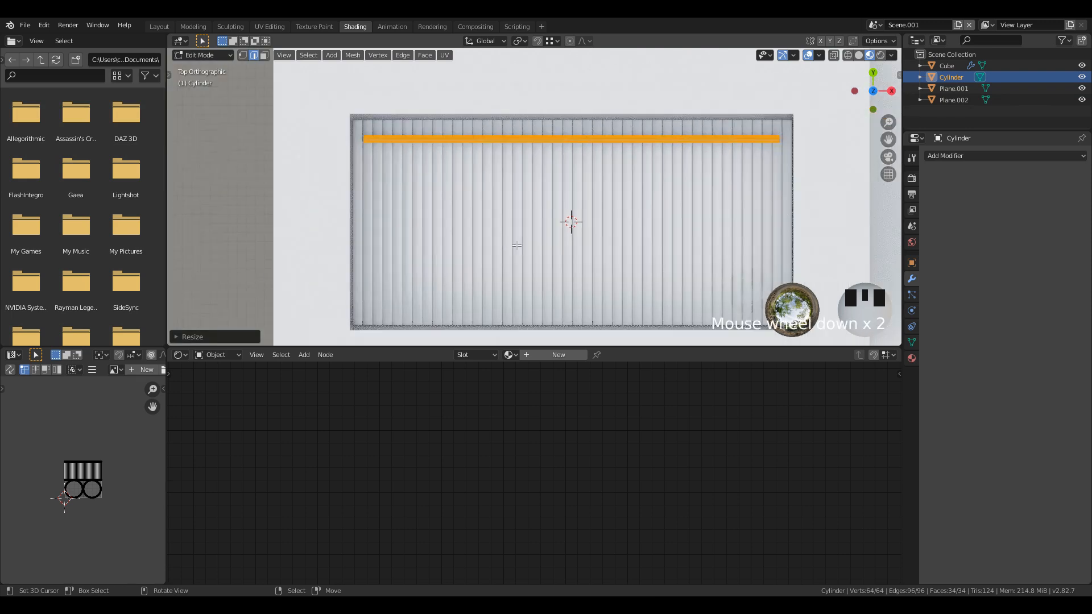
shift+middle_drag(506, 246, 441, 235)
key(s)
key(x)
click(582, 253)
scroll(711, 274, up, 2)
key(s)
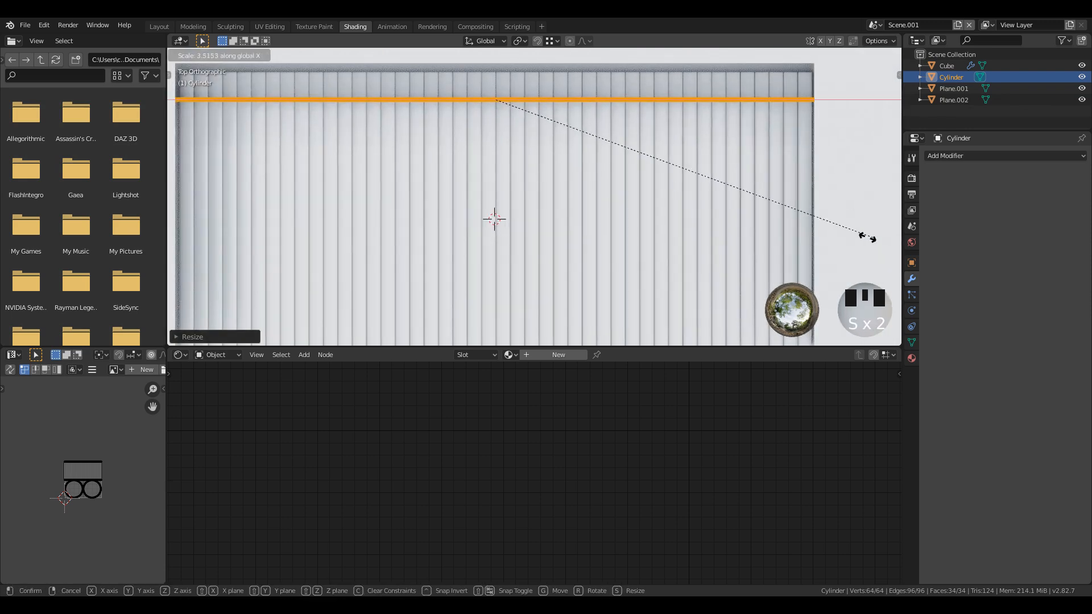
click(771, 229)
Duplicate the rod's mesh about 0.18 m down along Y to the recess's lower edge and return to Object Mode.
scroll(681, 211, up, 2)
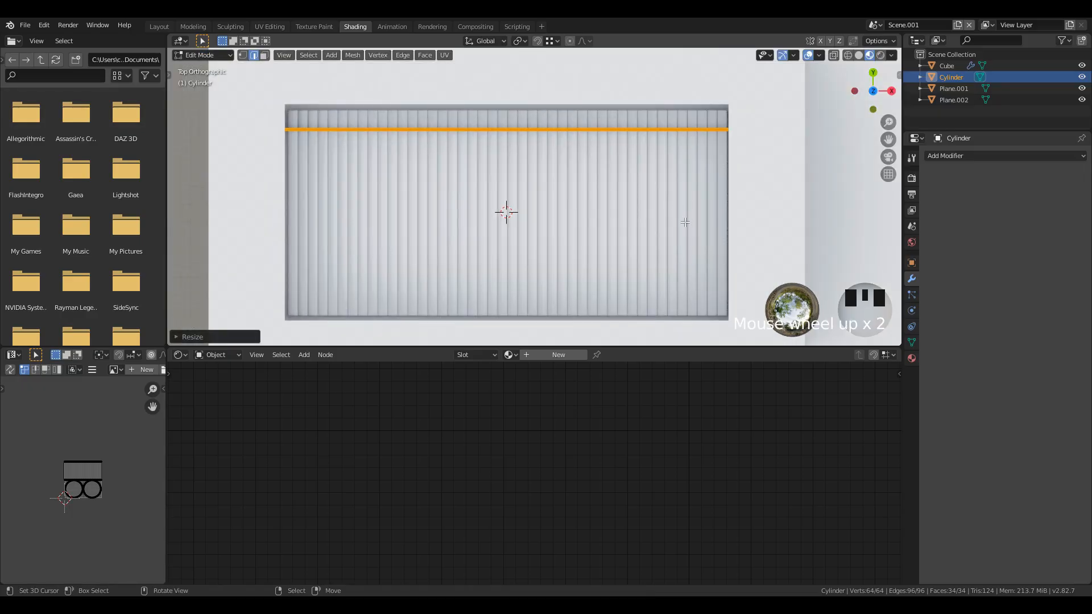
key(shift+d)
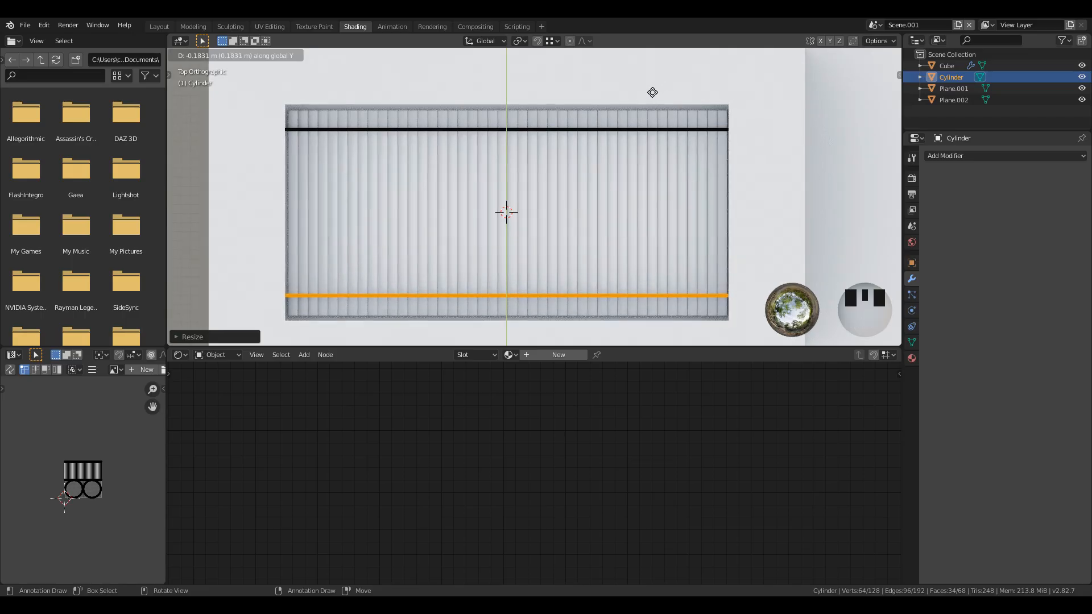
click(650, 89)
key(Tab)
Assign the existing amb material to the two rods.
middle_drag(626, 239, 664, 219)
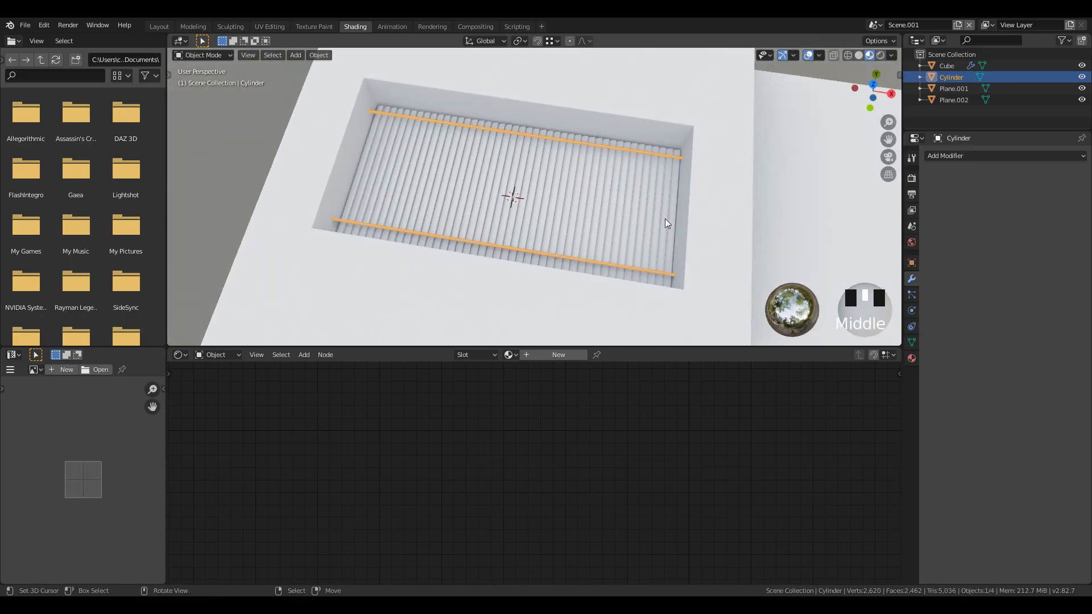
click(912, 358)
click(932, 205)
click(942, 221)
Lower the pair of rods along Z closer to the slats.
middle_drag(574, 190, 529, 164)
scroll(663, 219, up, 2)
shift+middle_drag(663, 220, 556, 190)
scroll(582, 171, up, 1)
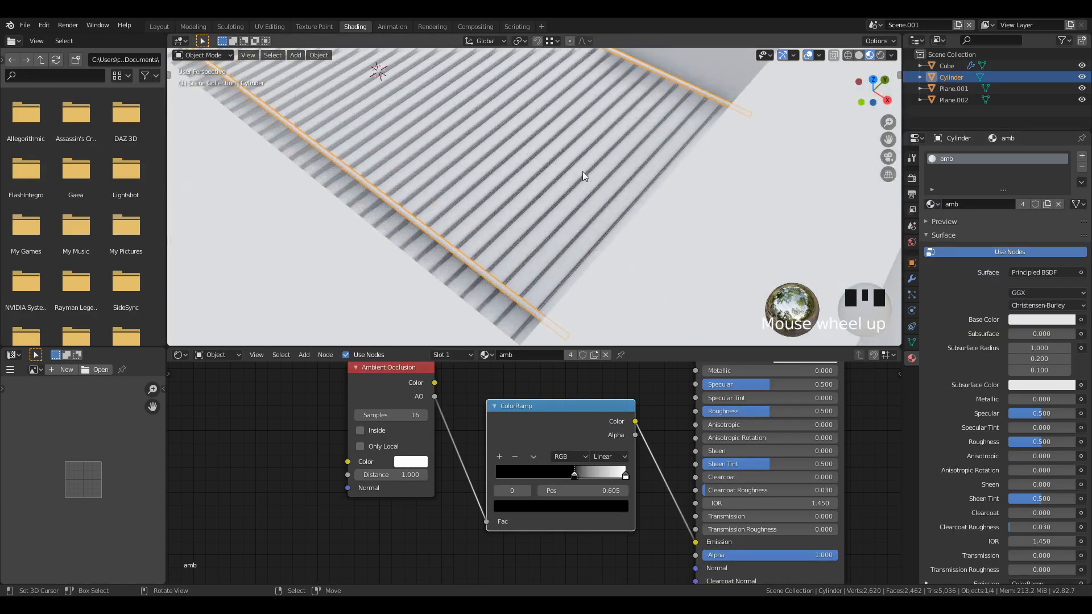
key(g)
key(z)
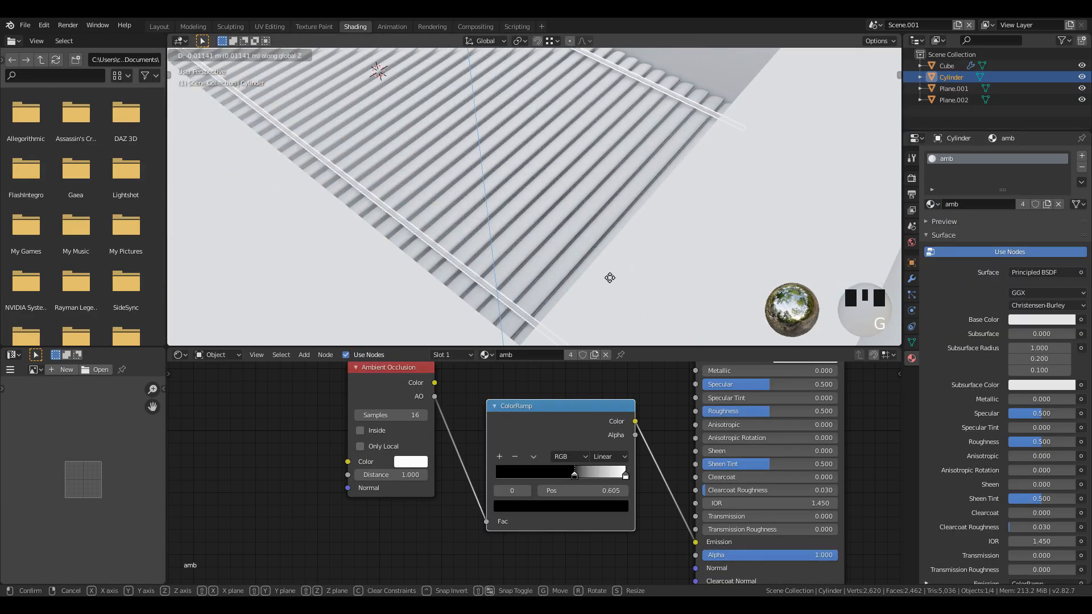
click(604, 263)
Clear the selection and switch the viewport to Rendered shading.
mouse_move(601, 247)
middle_down()
mouse_move(545, 215)
mouse_move(585, 247)
middle_up()
key(a)
key(alt+a)
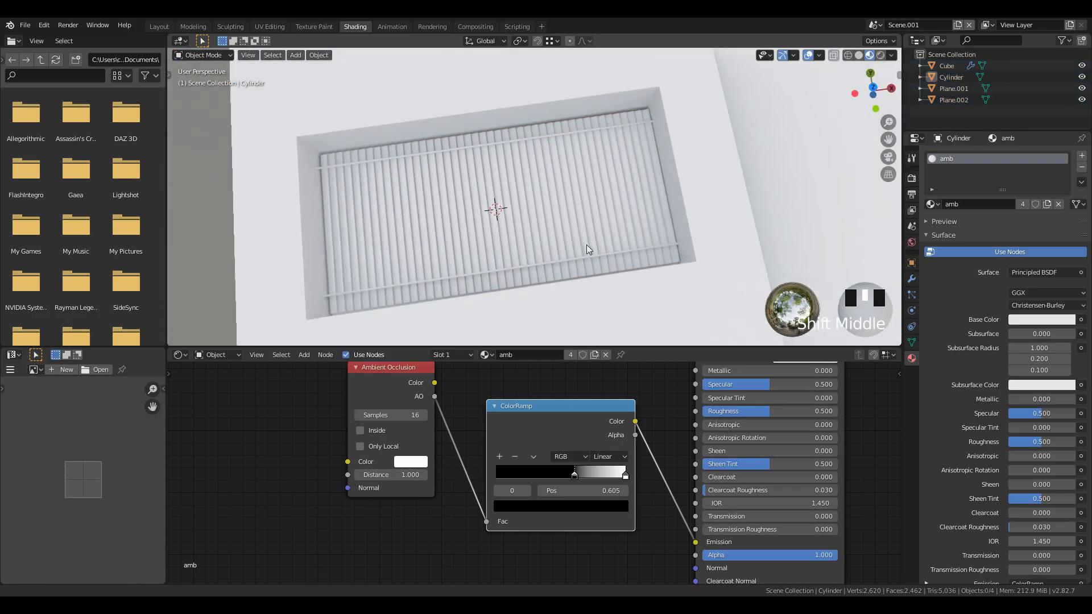
key(z)
click(587, 196)
scroll(588, 196, down, 3)
mouse_move(588, 197)
middle_down()
mouse_move(629, 267)
mouse_move(736, 242)
middle_up()
Create a new world for the scene and set its background strength to 0.
click(912, 242)
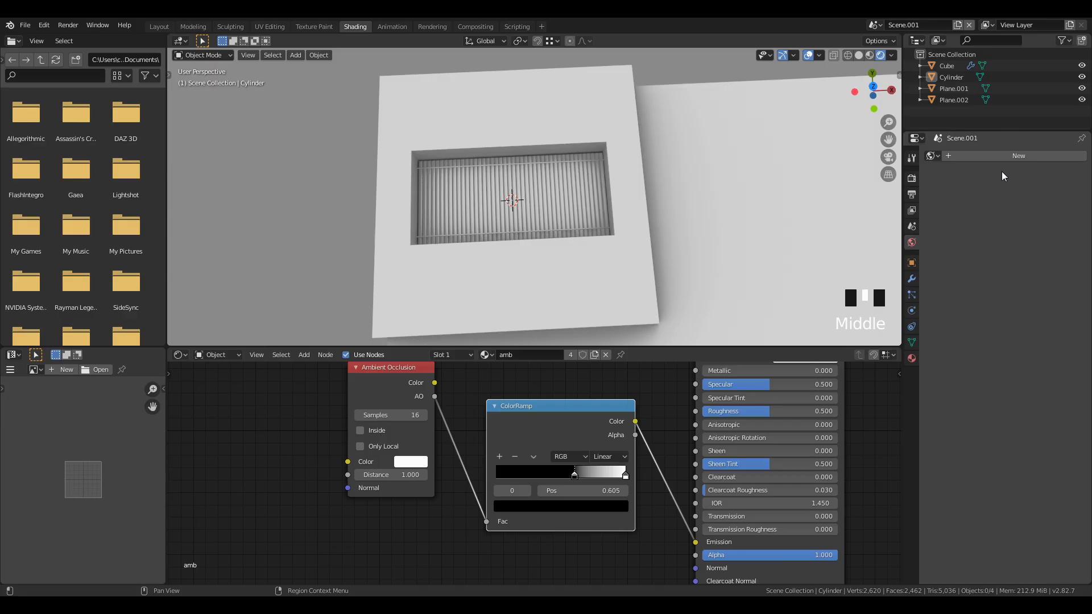
click(1028, 152)
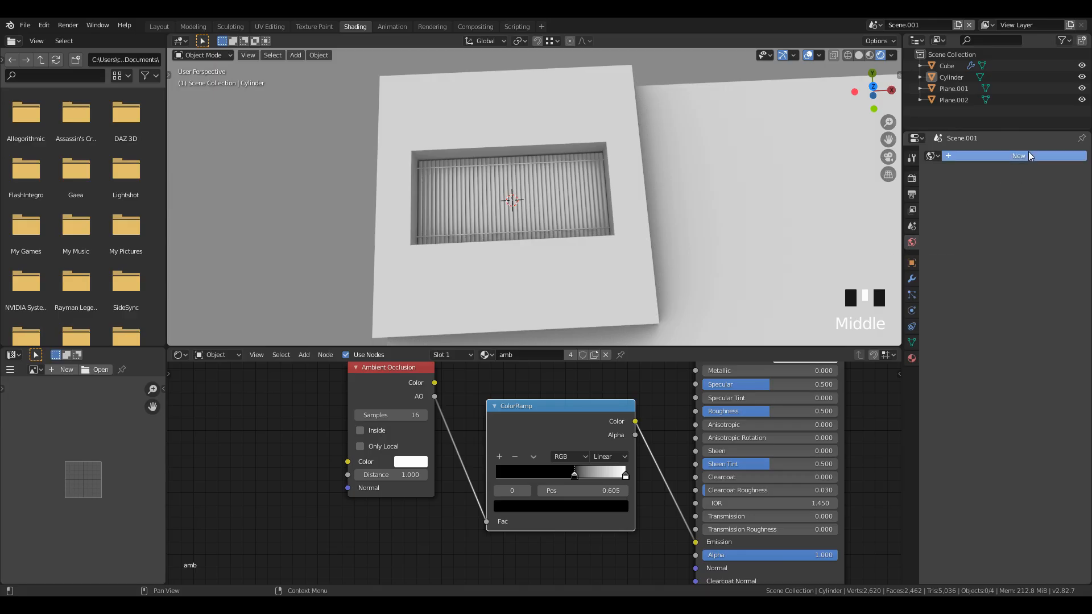
drag(1043, 245, 1007, 245)
Set the ColorRamp's black stop to position 0.191 in the amb material.
scroll(603, 197, down, 4)
scroll(603, 196, up, 3)
middle_drag(598, 238, 549, 208)
middle_drag(513, 245, 577, 245)
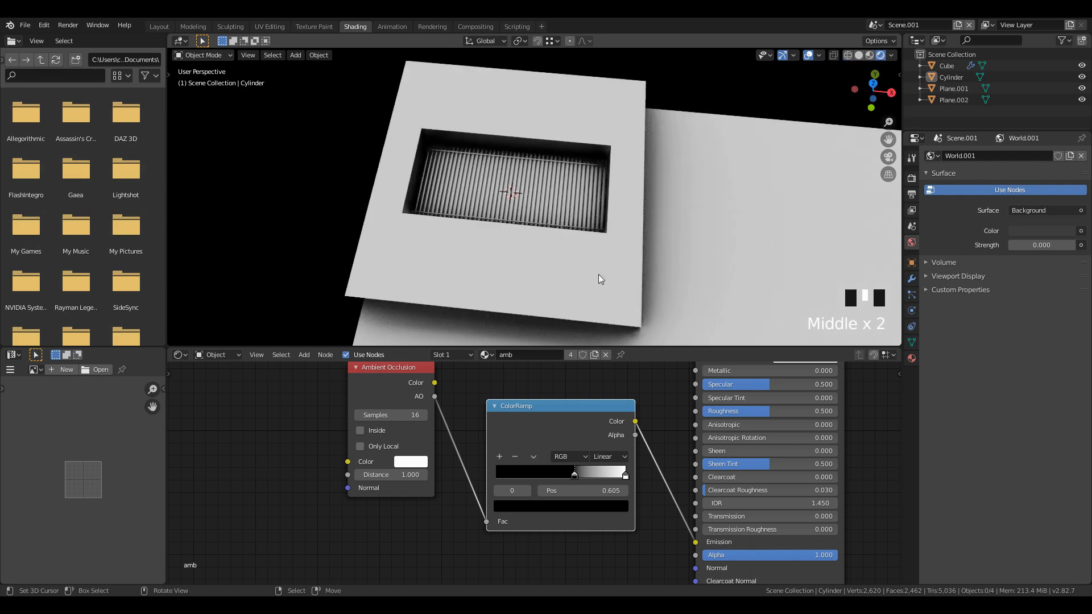
drag(574, 475, 517, 479)
Select the large ground plane and snap the 3D cursor to it.
middle_drag(582, 273, 546, 189)
scroll(590, 253, down, 5)
scroll(598, 212, down, 3)
right_click(579, 192)
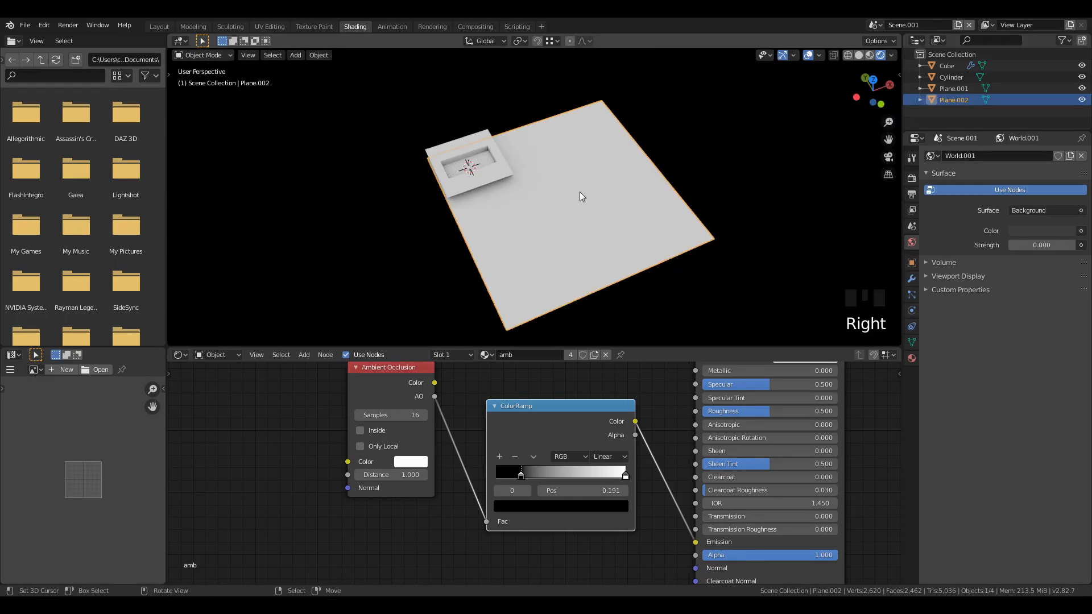
key(shift+s)
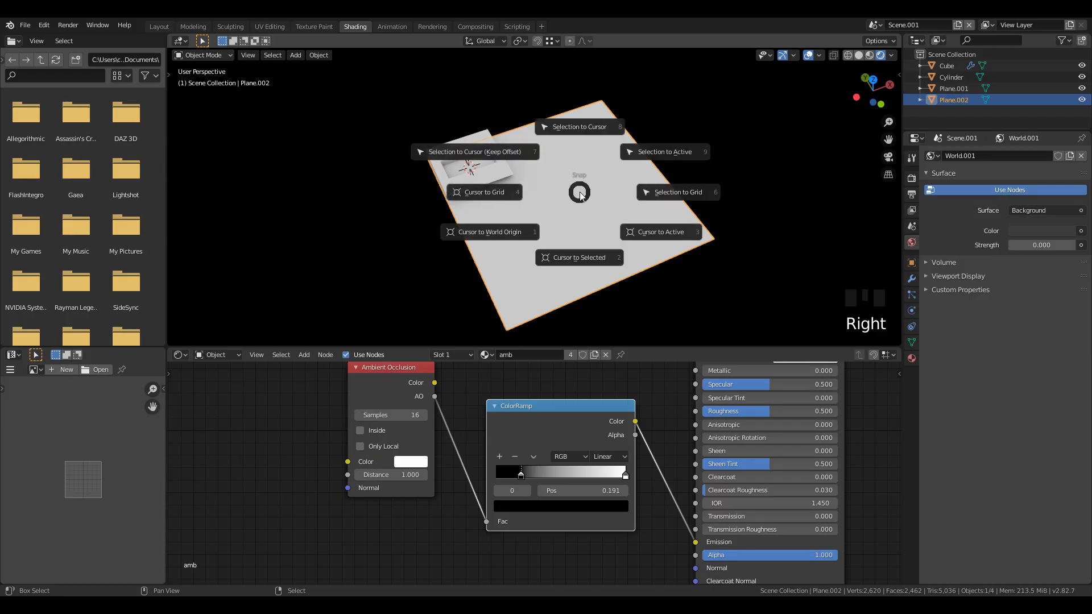
click(599, 256)
Add a camera at the 3D cursor from the top view and raise it along Z above the plane.
middle_drag(598, 257, 610, 251)
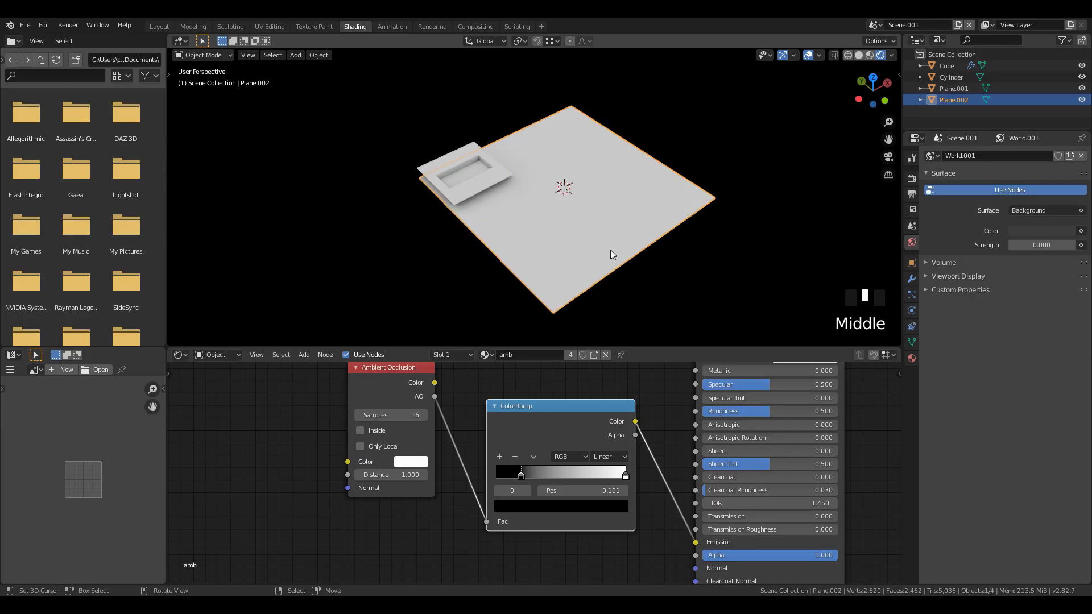
key(KP_7)
key(shift+a)
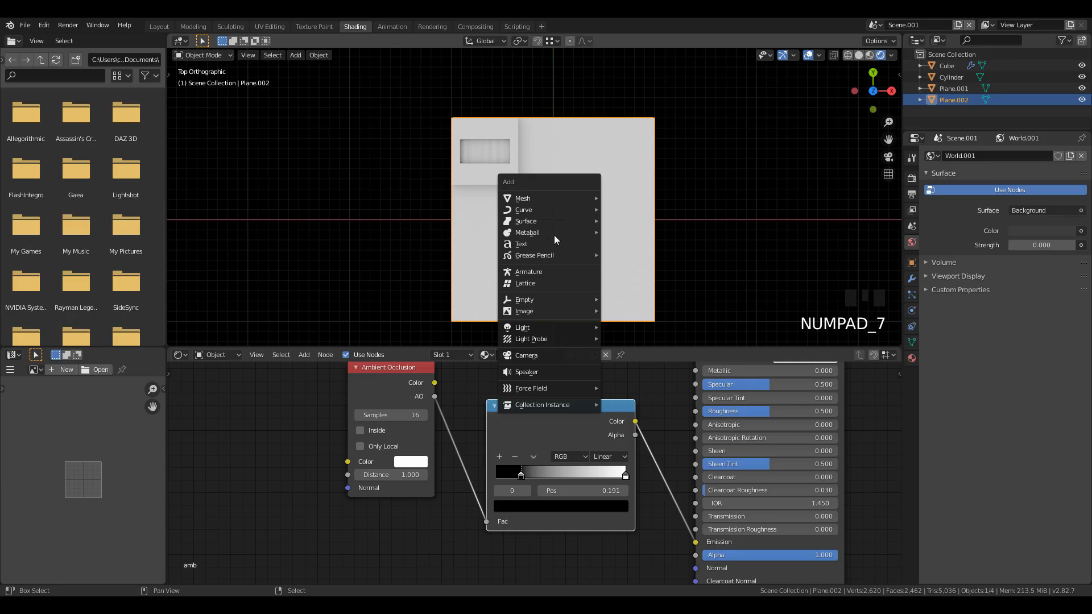
click(529, 356)
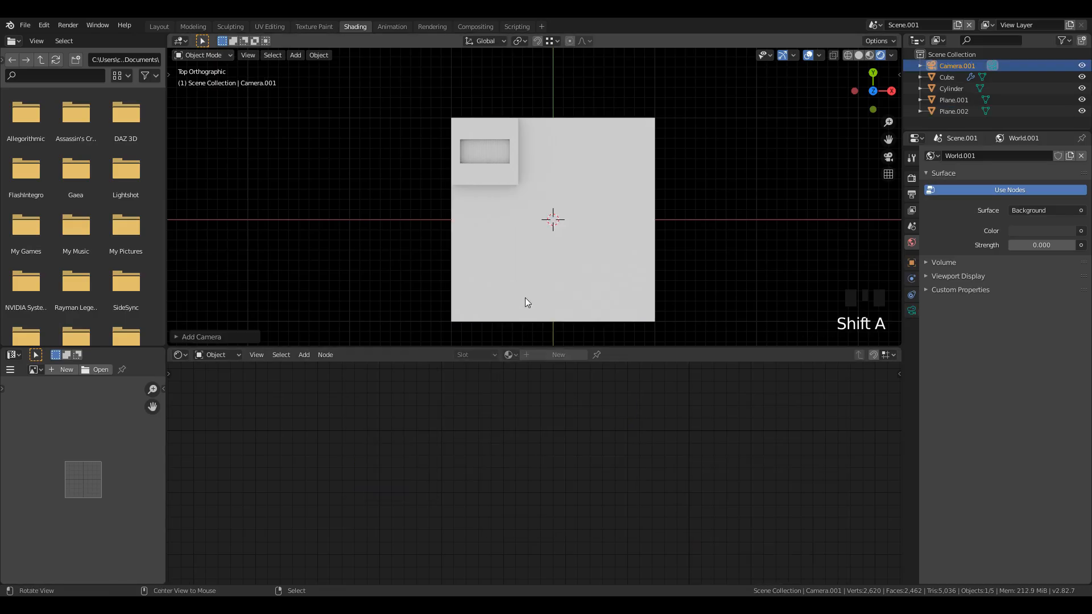
middle_drag(527, 300, 568, 192)
key(g)
key(z)
click(637, 131)
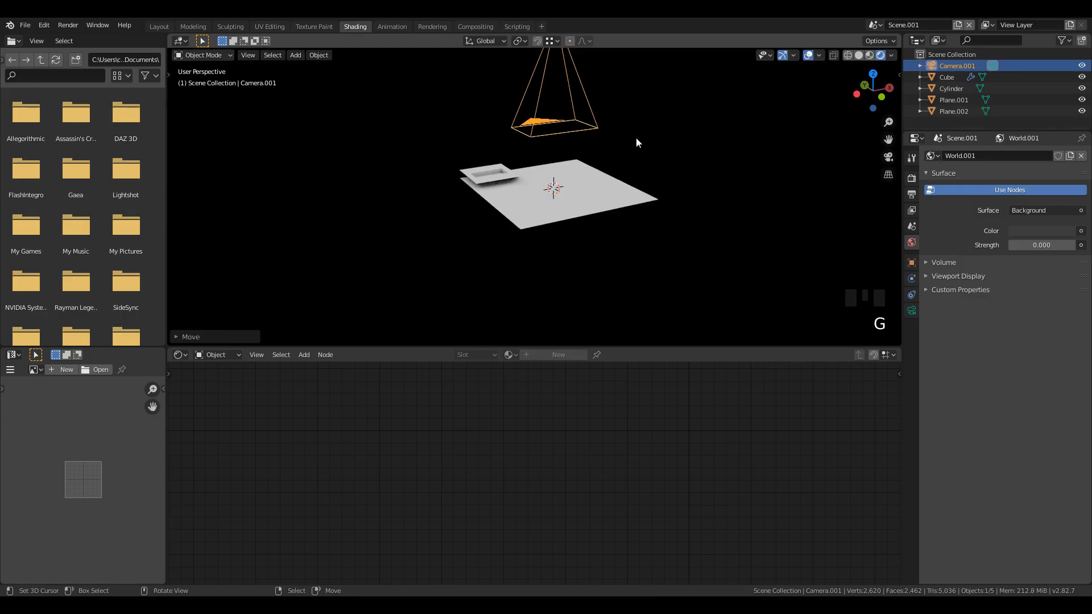
Look through the camera and set the output resolution to 2048 by 2048 px.
key(KP_0)
scroll(636, 138, down, 3)
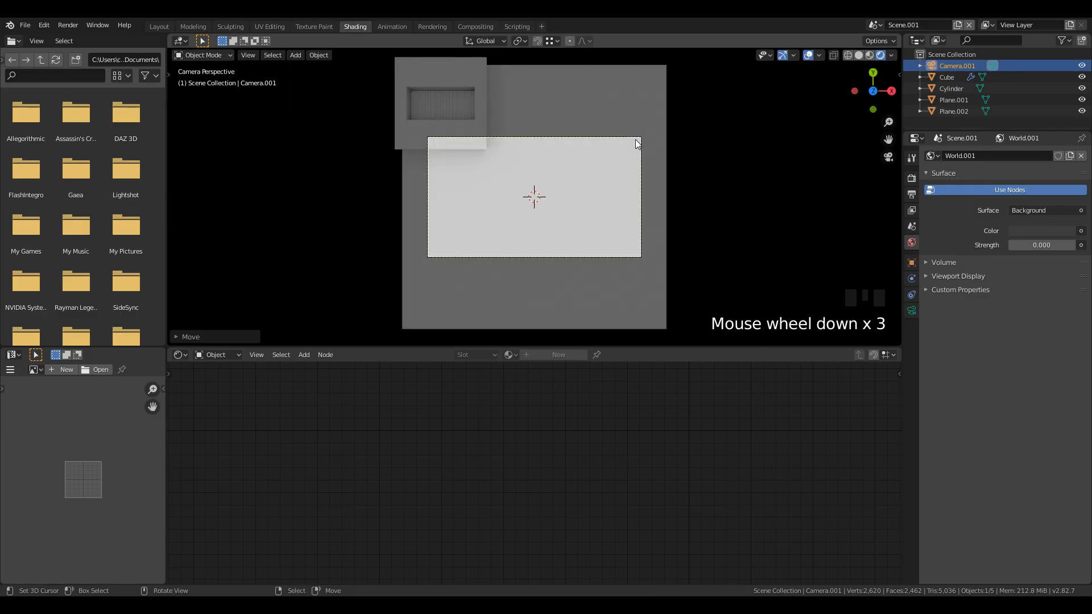
click(912, 194)
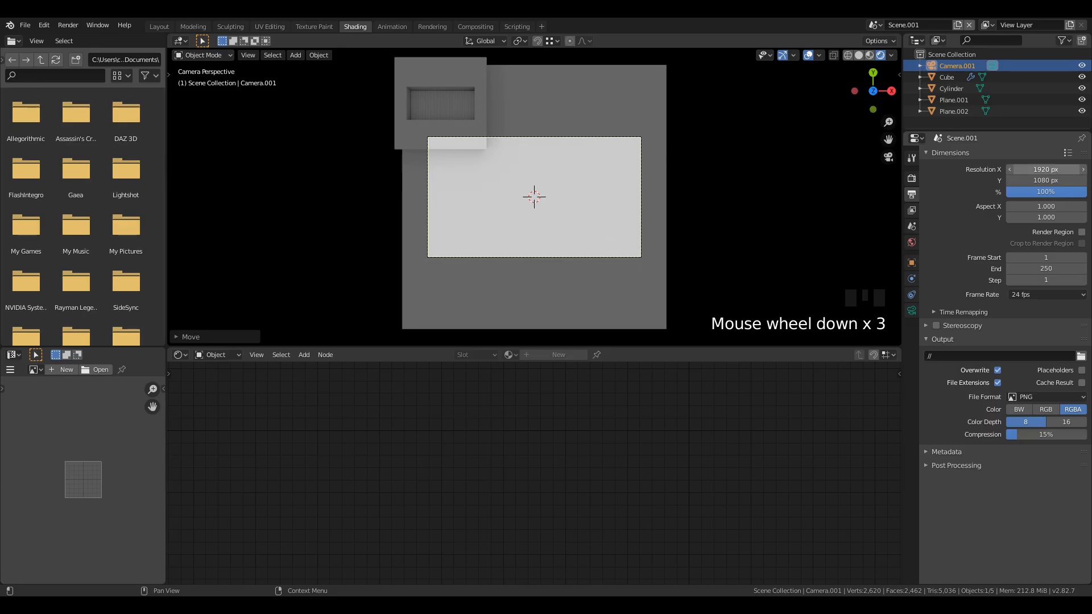
click(1058, 169)
text(2048)
double_click(1036, 179)
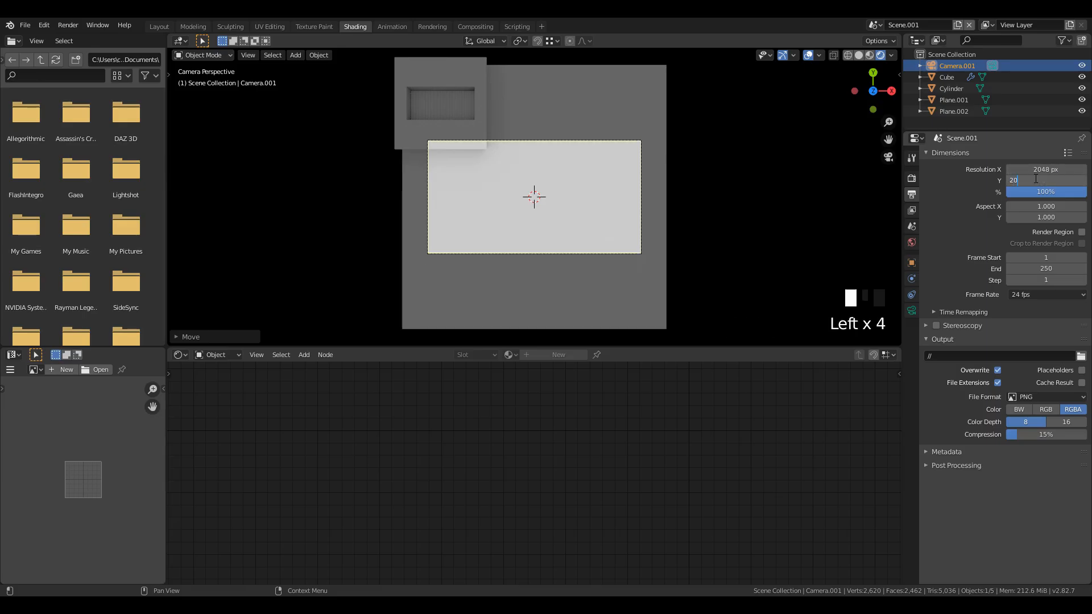
text(2048)
key(Return)
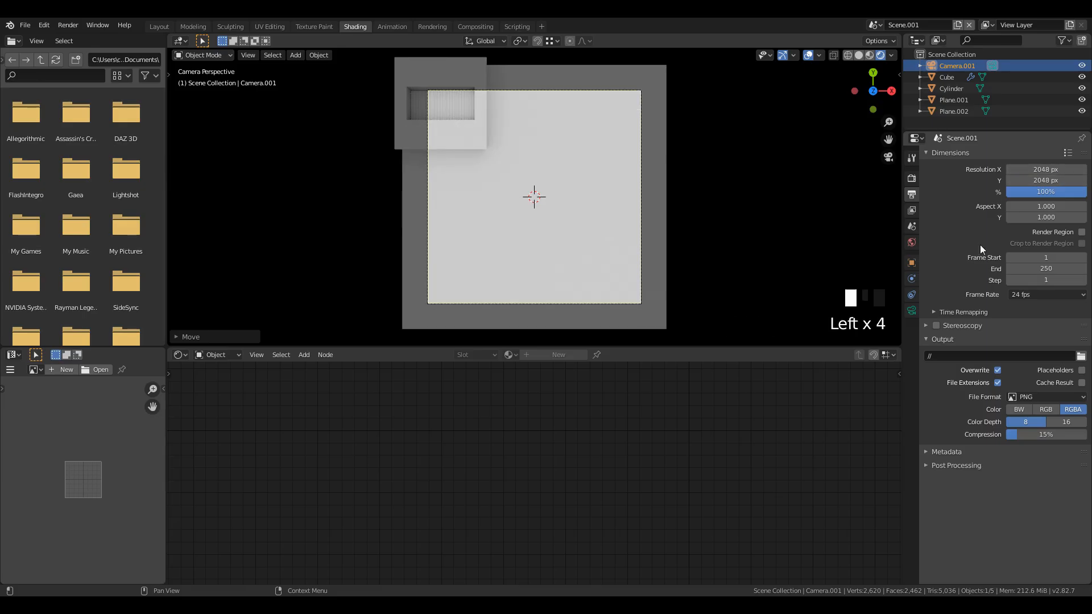
Change the camera's lens type to Orthographic with an orthographic scale of 2.
click(912, 312)
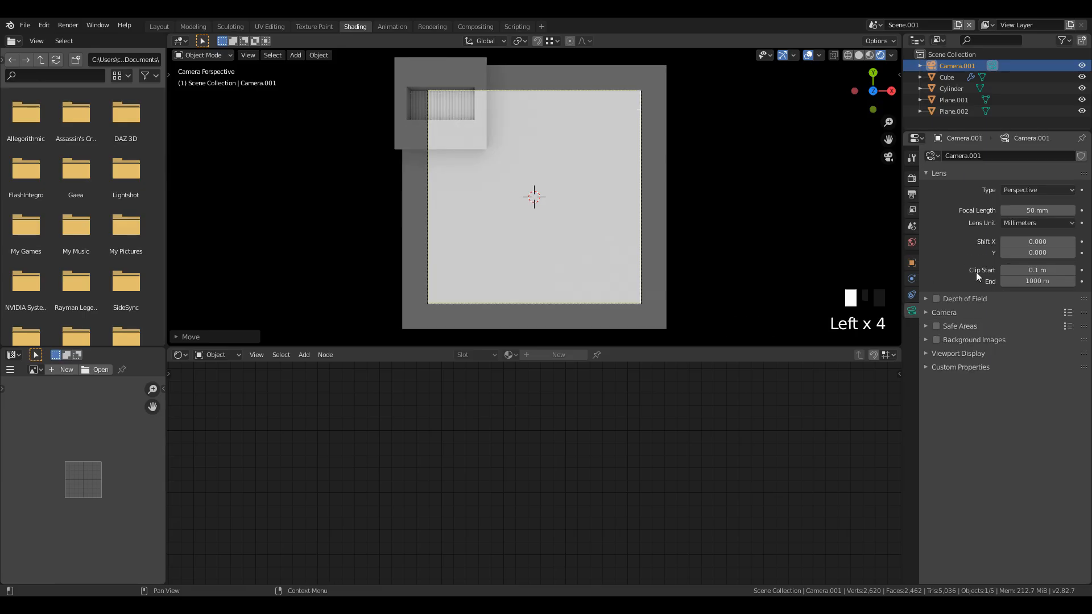
double_click(1026, 210)
click(1031, 184)
click(1028, 190)
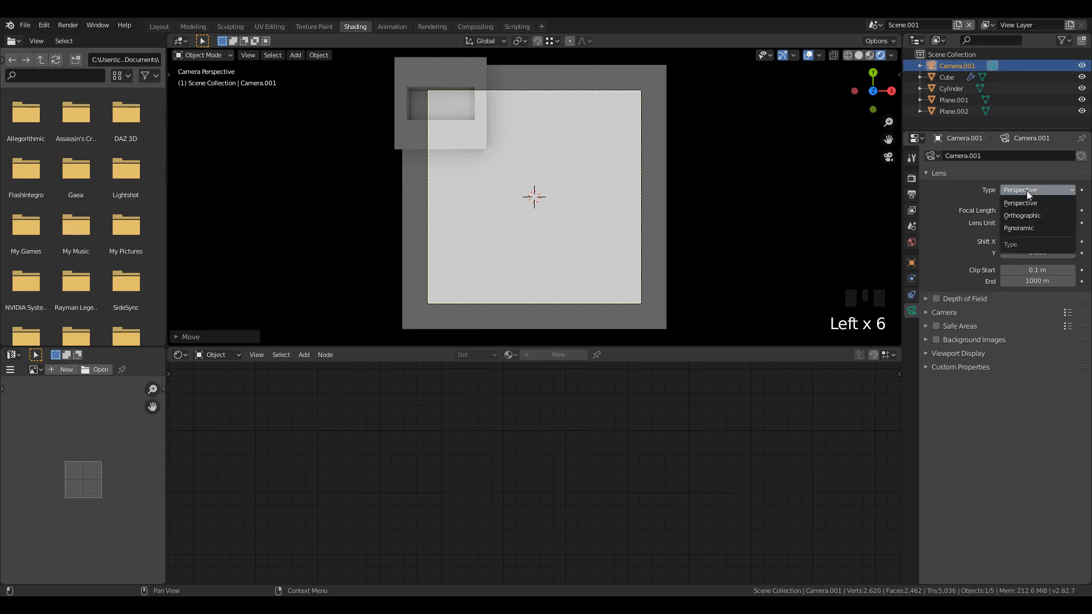
click(1023, 215)
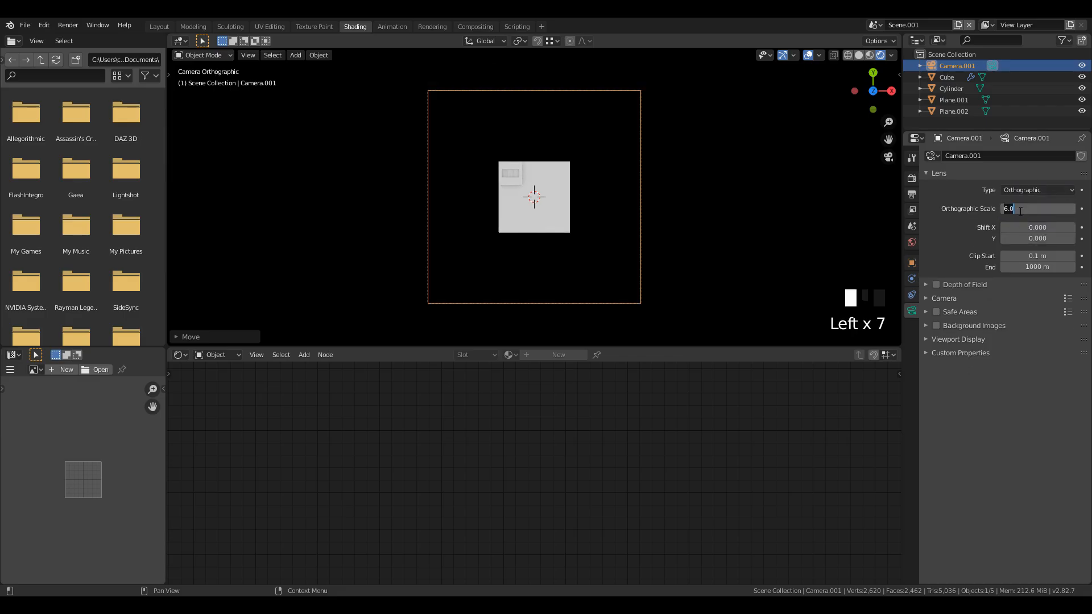
click(995, 219)
scroll(612, 217, up, 2)
shift+middle_drag(434, 152, 509, 246)
scroll(539, 222, up, 6)
scroll(600, 268, down, 3)
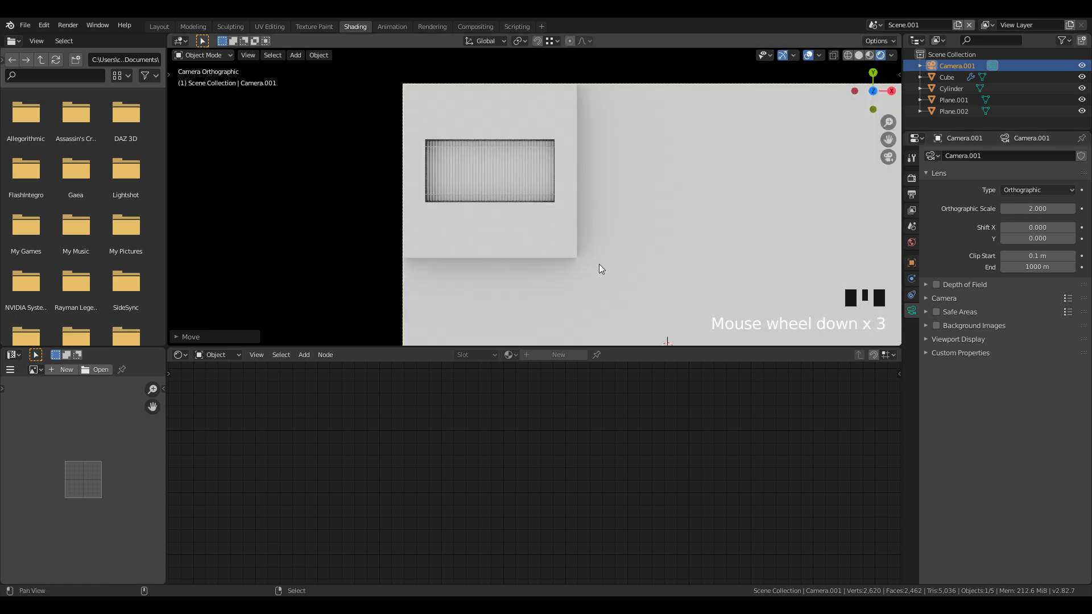
Select the windowed wall copy, its slats and the thin cylinders together in the camera view.
shift+middle_drag(522, 197, 598, 258)
scroll(583, 254, up, 4)
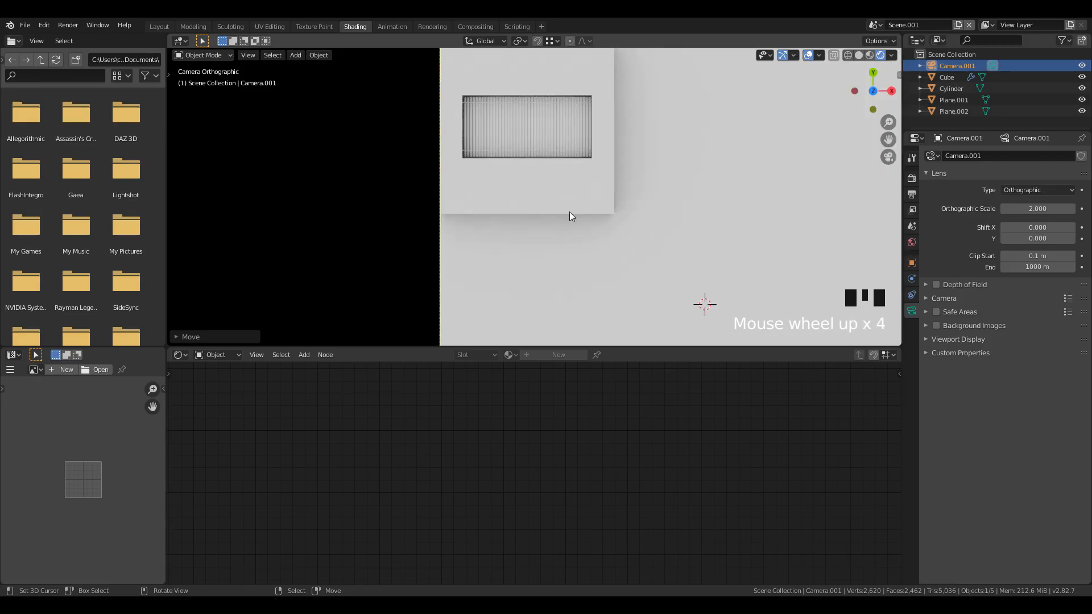
right_click(562, 177)
scroll(539, 207, down, 3)
key(g)
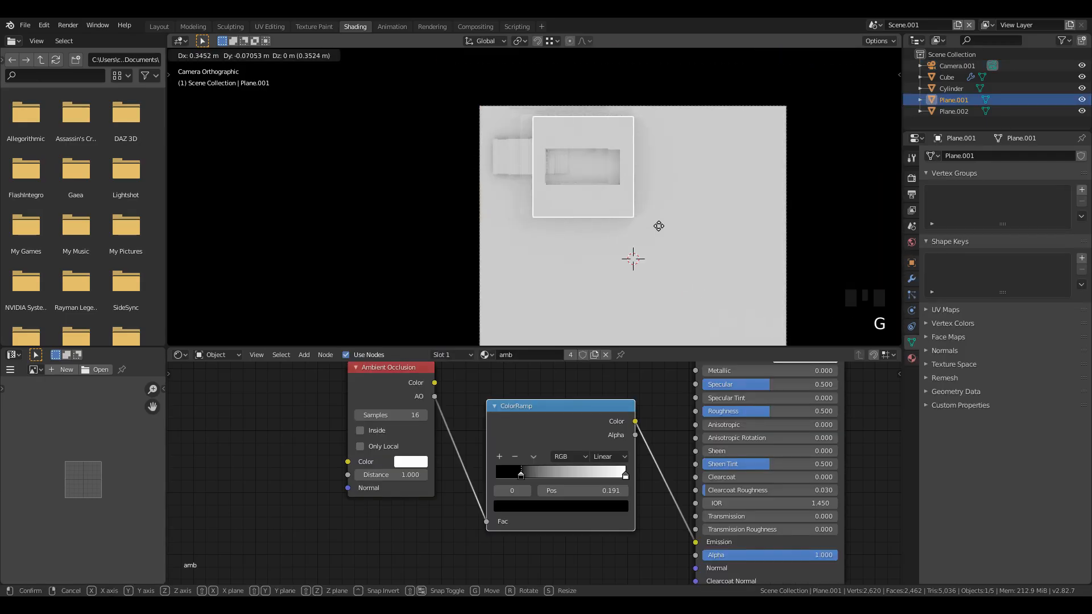
shift+right_click(551, 166)
key(g)
right_click(590, 186)
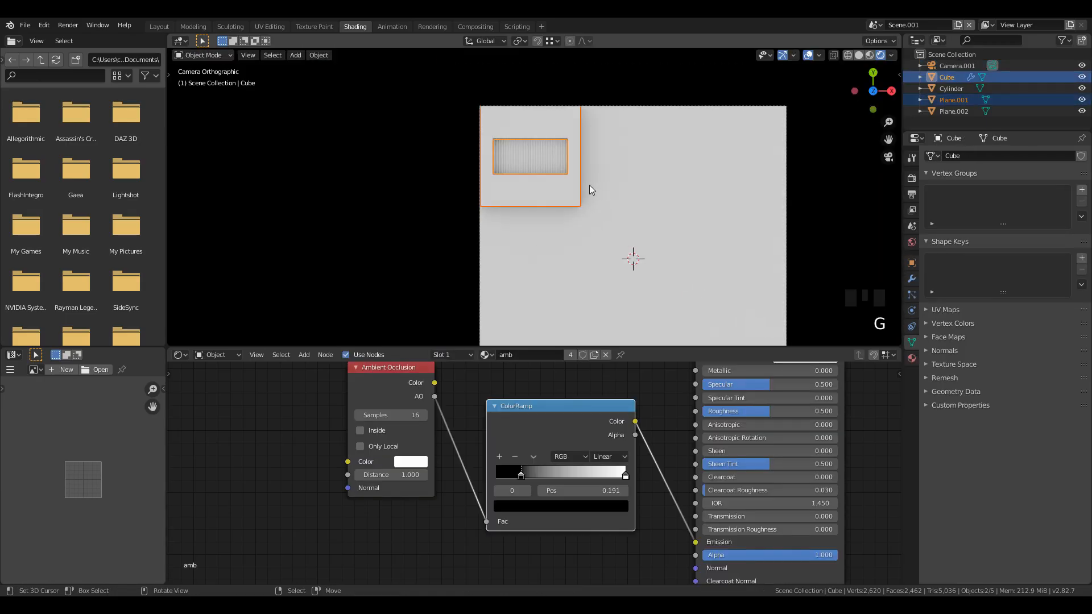
key(g)
right_click(617, 213)
scroll(549, 177, up, 3)
scroll(547, 177, up, 3)
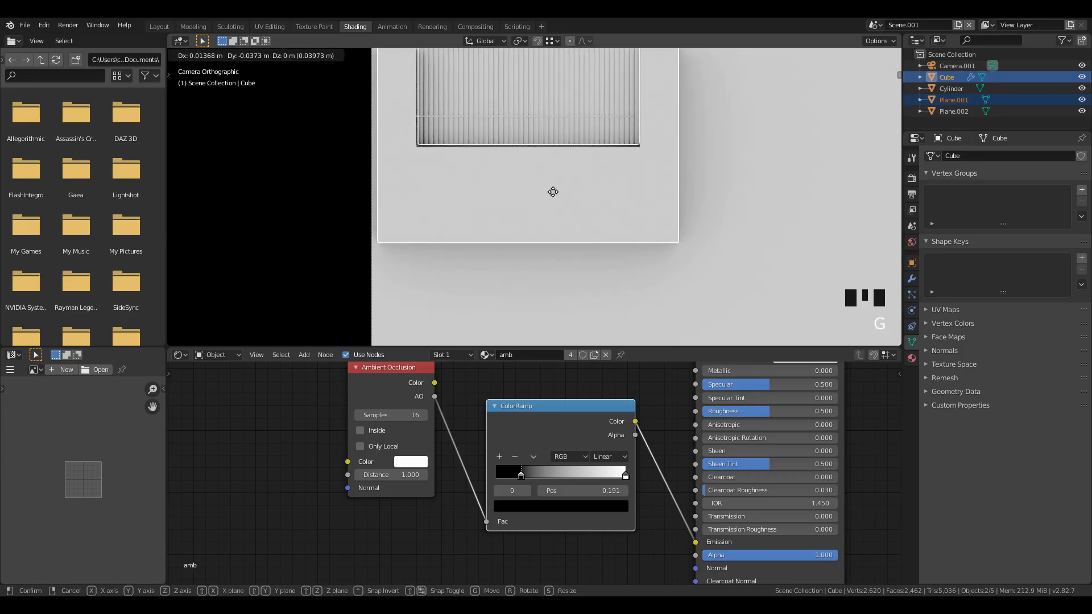
shift+right_click(530, 120)
scroll(574, 171, down, 4)
Enable snapping and position the selected wall, slats and cylinders flush with the ground plane's upper-left corner.
key(s)
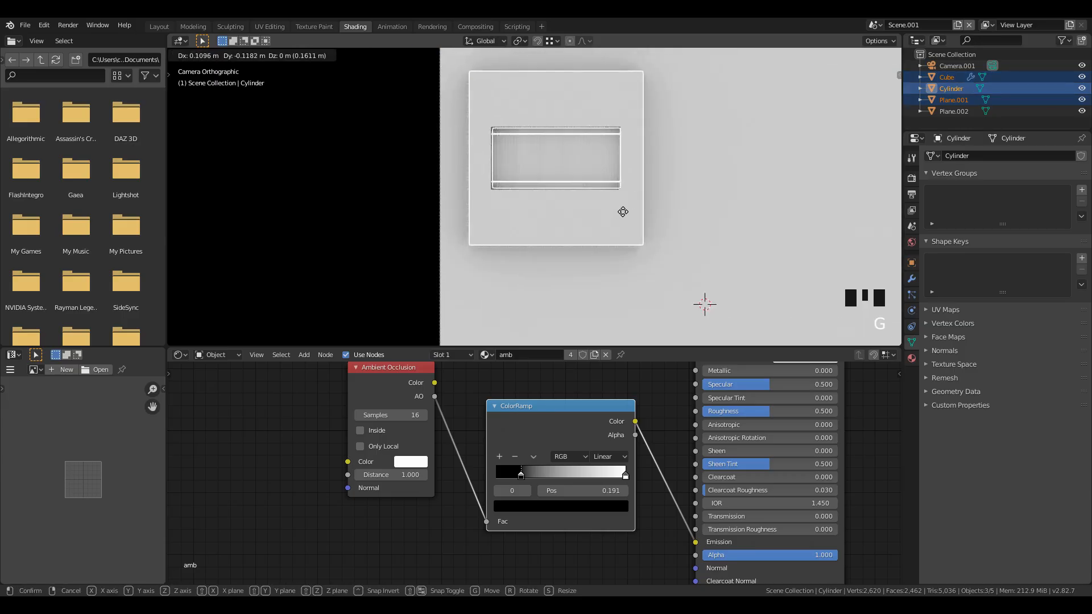
click(649, 213)
key(s)
right_click(690, 214)
shift+middle_drag(690, 215, 683, 228)
key(shift+Tab)
key(g)
key(g)
click(640, 242)
Select only the slats and scale them slightly along X to fit the width of the window opening.
shift+middle_drag(639, 242, 500, 119)
scroll(619, 203, down, 3)
key(a)
key(a)
key(a)
middle_drag(621, 252, 671, 256)
scroll(534, 230, up, 3)
middle_drag(534, 230, 575, 254)
scroll(576, 259, up, 3)
right_click(544, 161)
key(s)
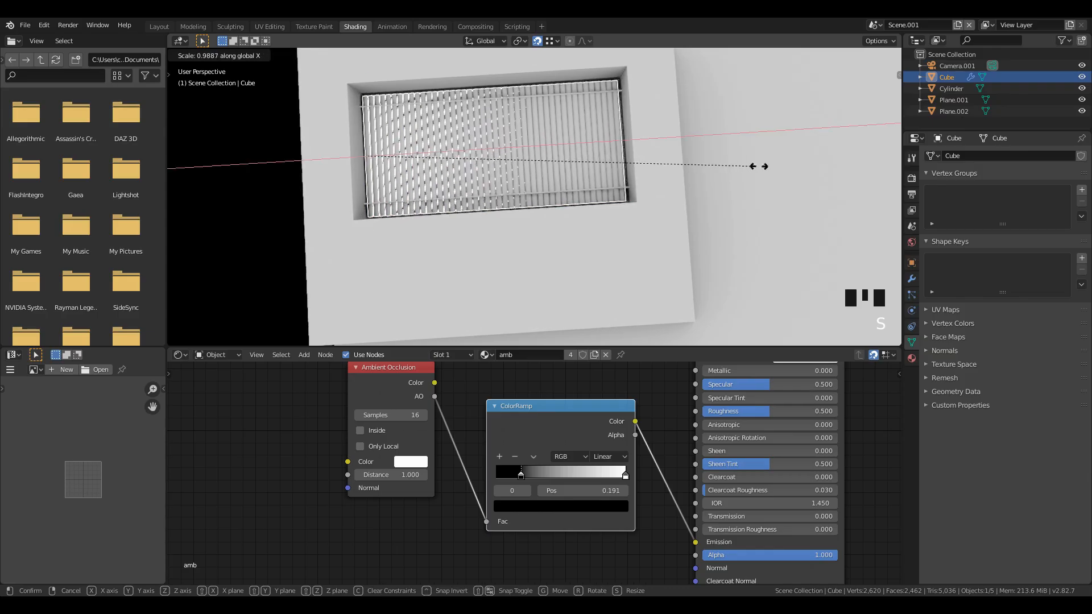
click(763, 166)
scroll(732, 220, down, 2)
scroll(731, 217, up, 2)
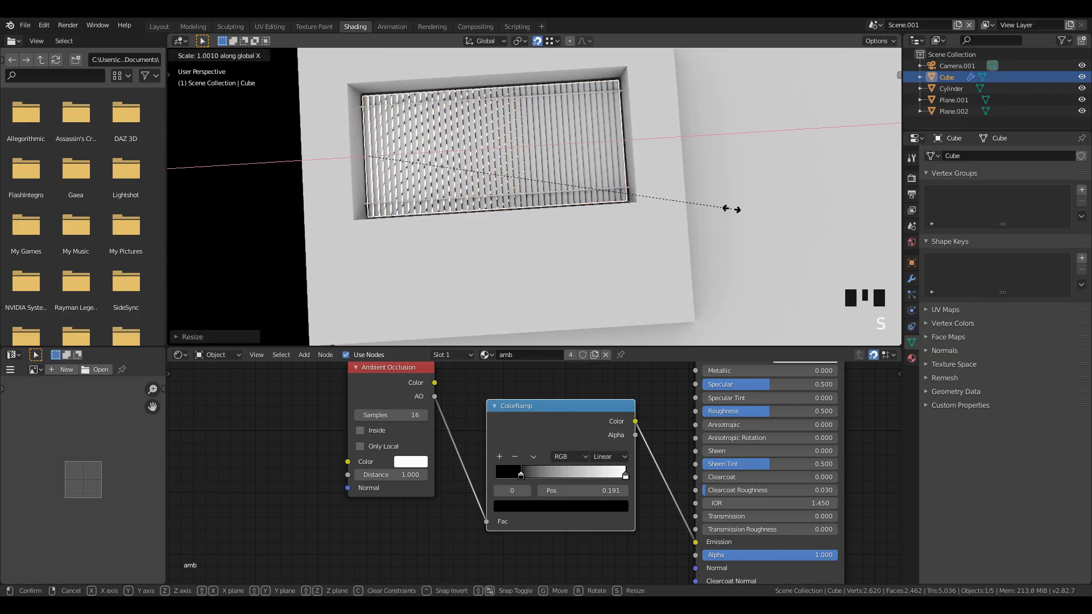
key(Tab)
scroll(677, 205, down, 1)
key(a)
key(a)
key(a)
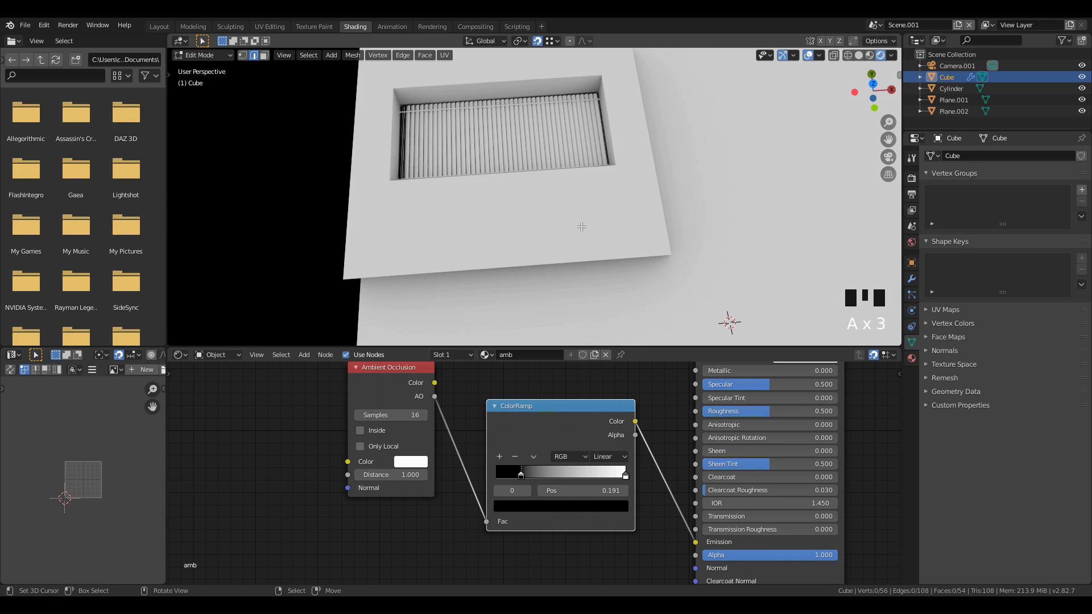
key(Tab)
middle_drag(572, 227, 591, 234)
key(a)
key(a)
key(a)
scroll(591, 234, down, 2)
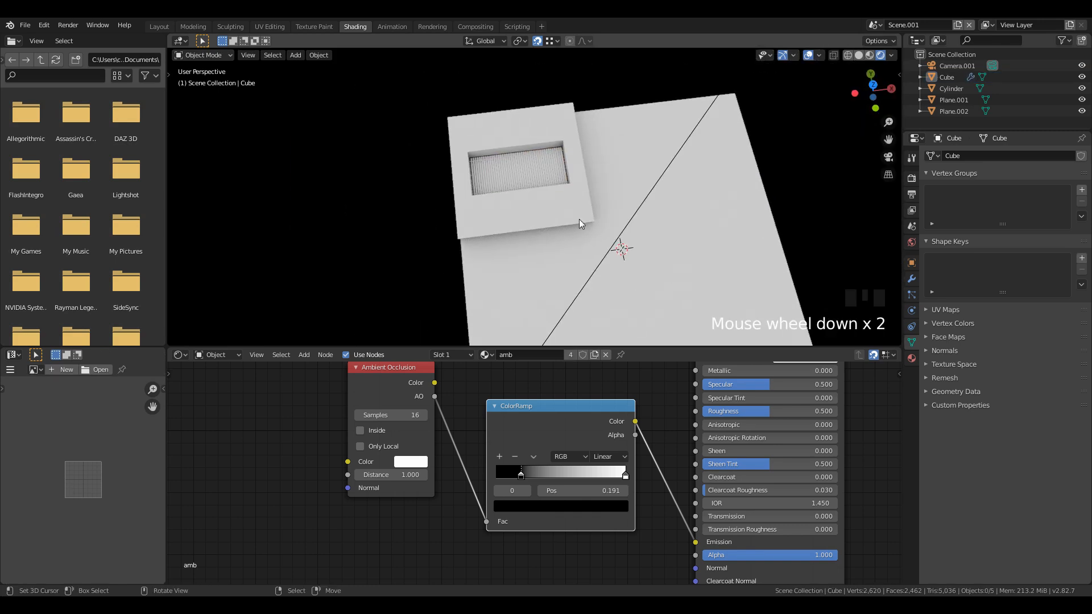
Render the ambient occlusion image from the camera and save it as the PNG file windowshadeamb.
click(68, 25)
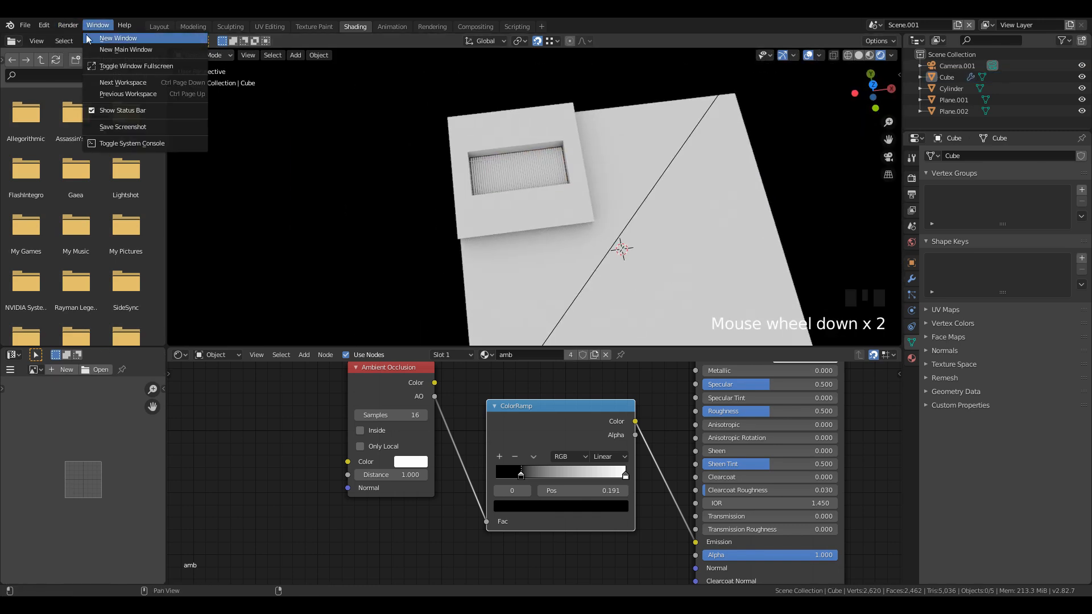
click(69, 26)
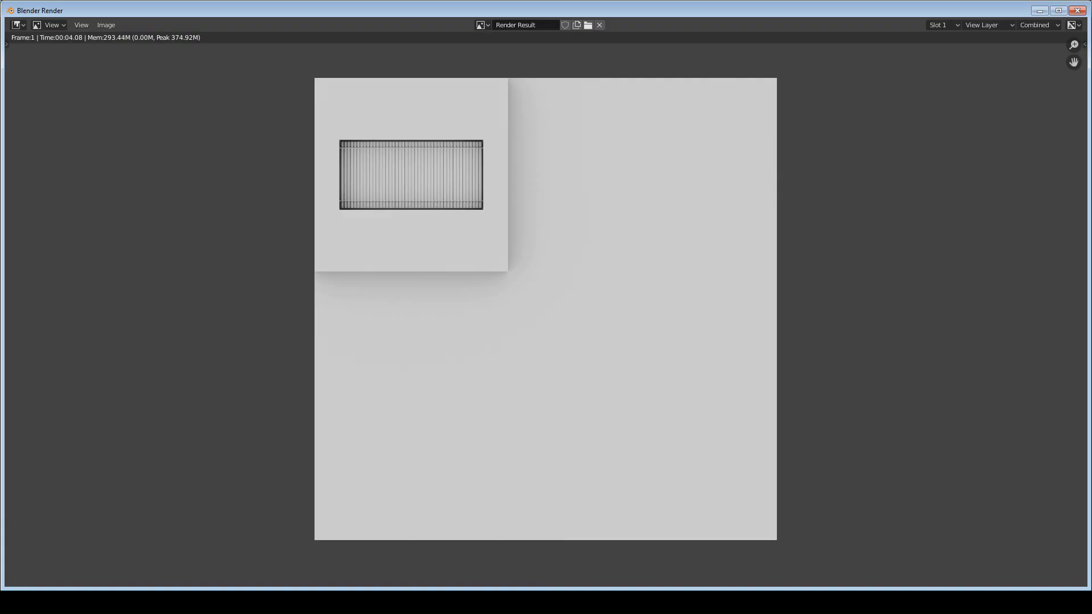
click(106, 25)
click(114, 105)
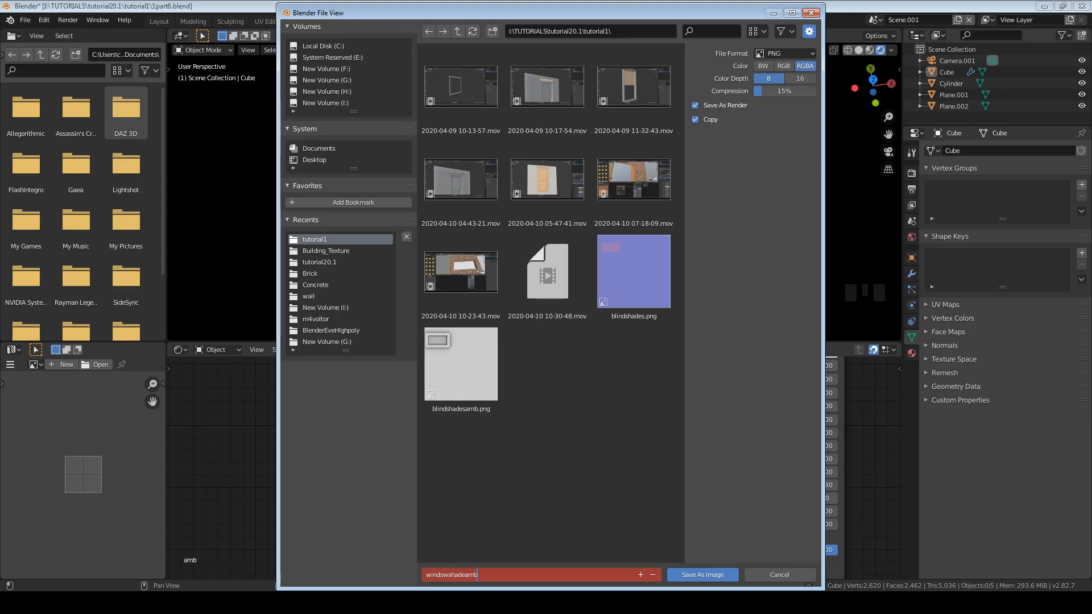
key(Return)
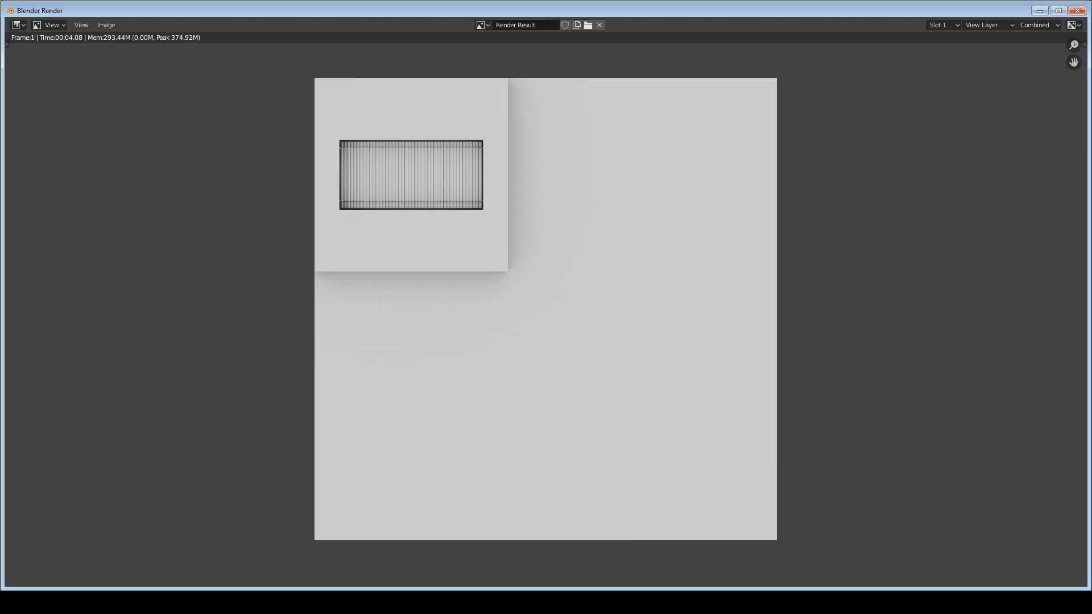
key(Escape)
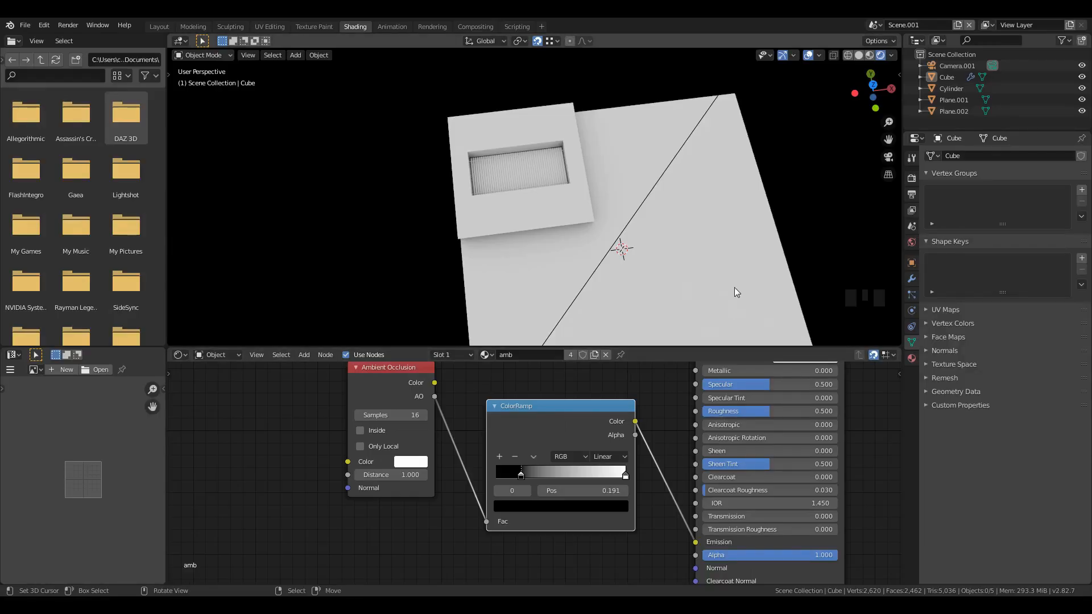
Set the render engine to Workbench with MatCap lighting using the multicoloured normal matcap, and check the slats through the camera.
click(911, 178)
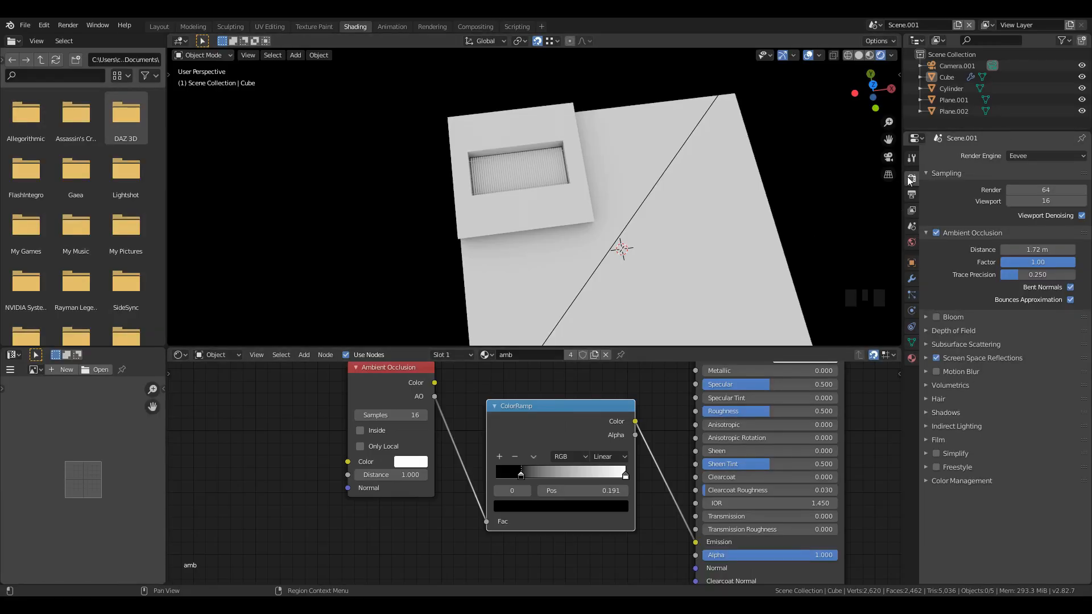
click(1043, 156)
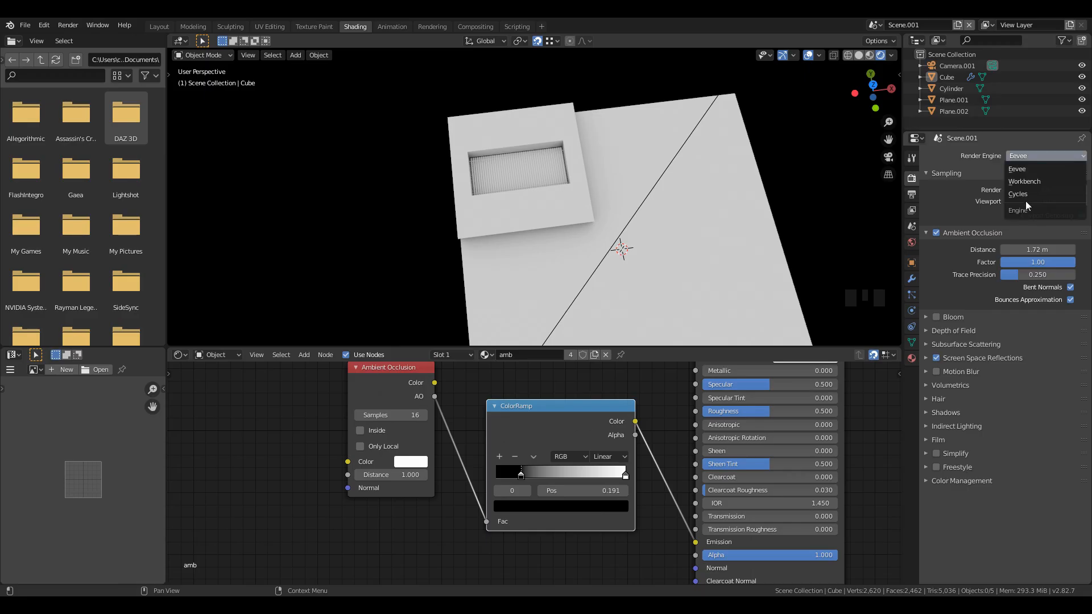
click(1030, 183)
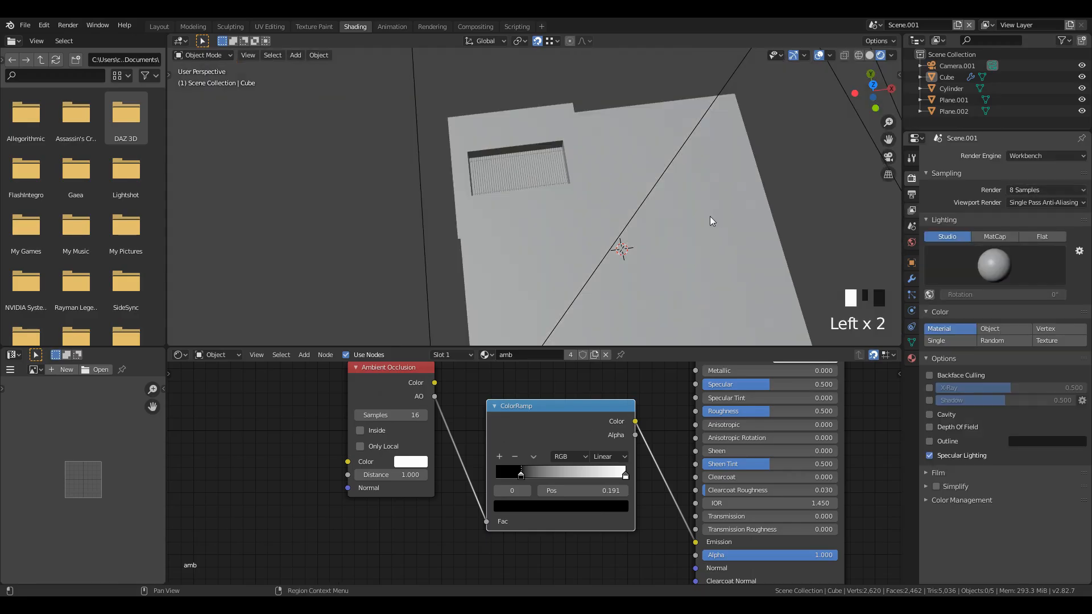
click(995, 236)
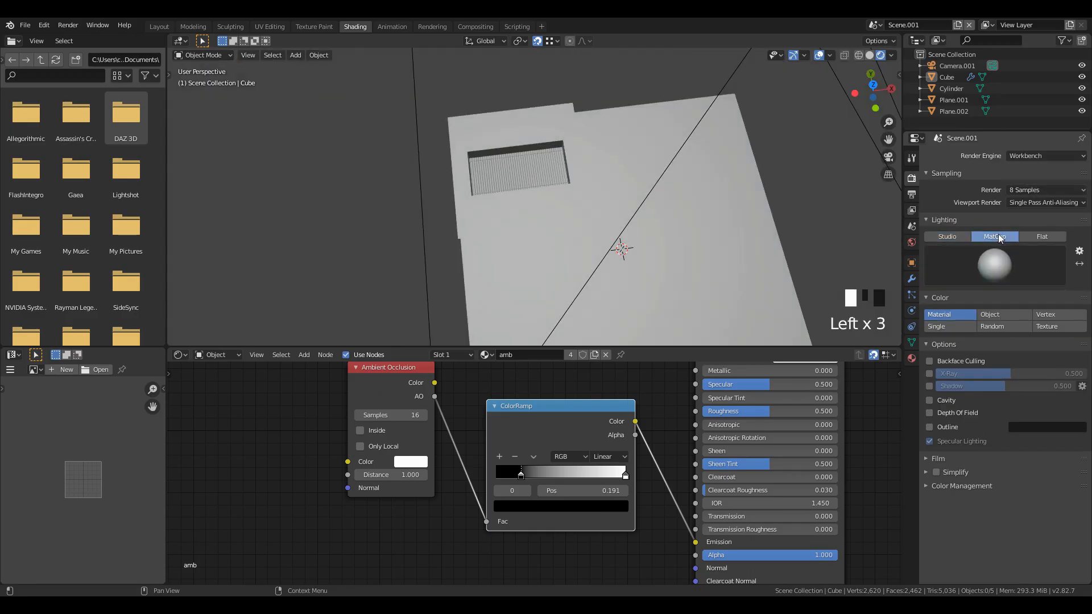
click(992, 267)
click(1014, 298)
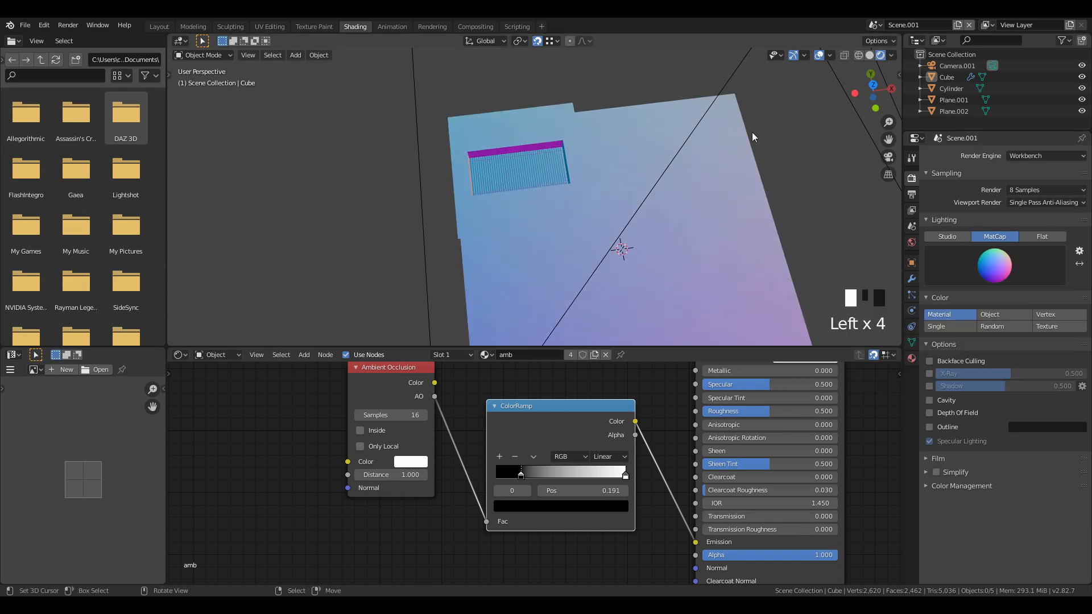
key(KP_0)
scroll(464, 182, up, 2)
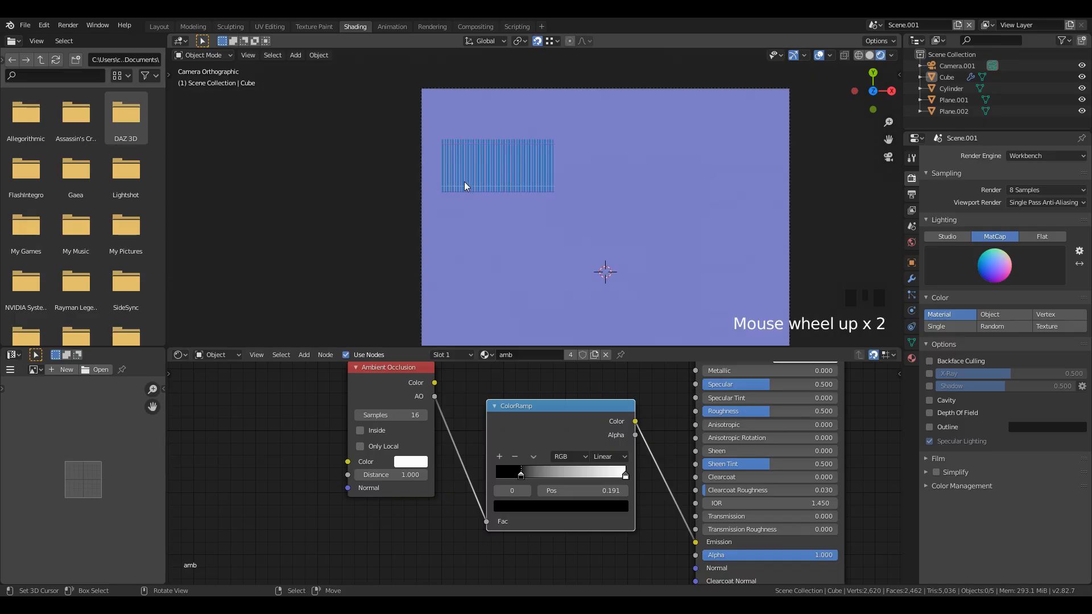
scroll(464, 182, up, 2)
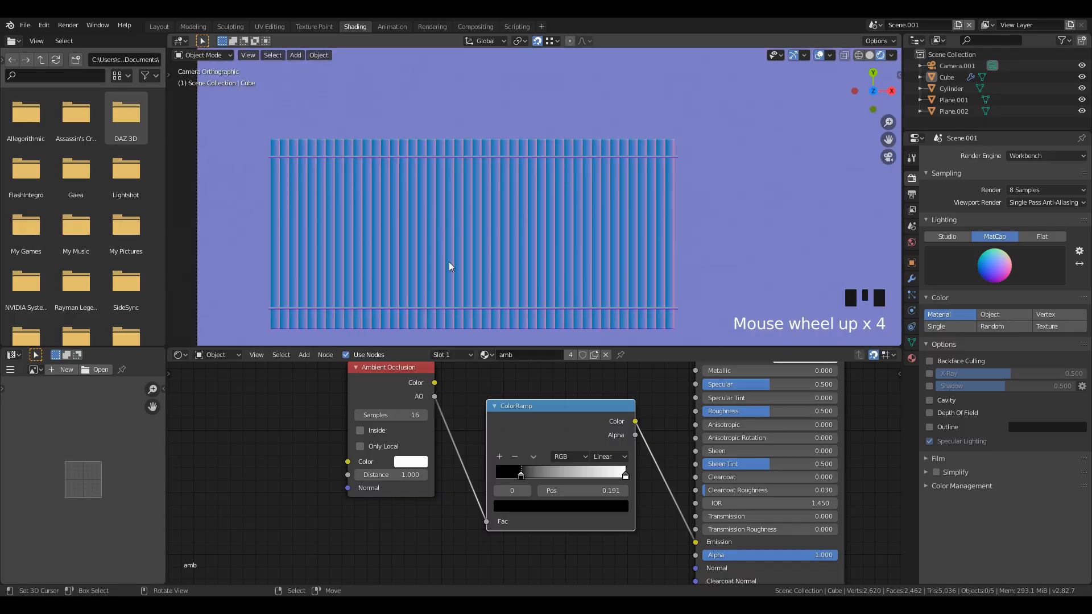
scroll(612, 240, down, 7)
shift+middle_drag(652, 240, 542, 118)
shift+middle_drag(623, 173, 633, 220)
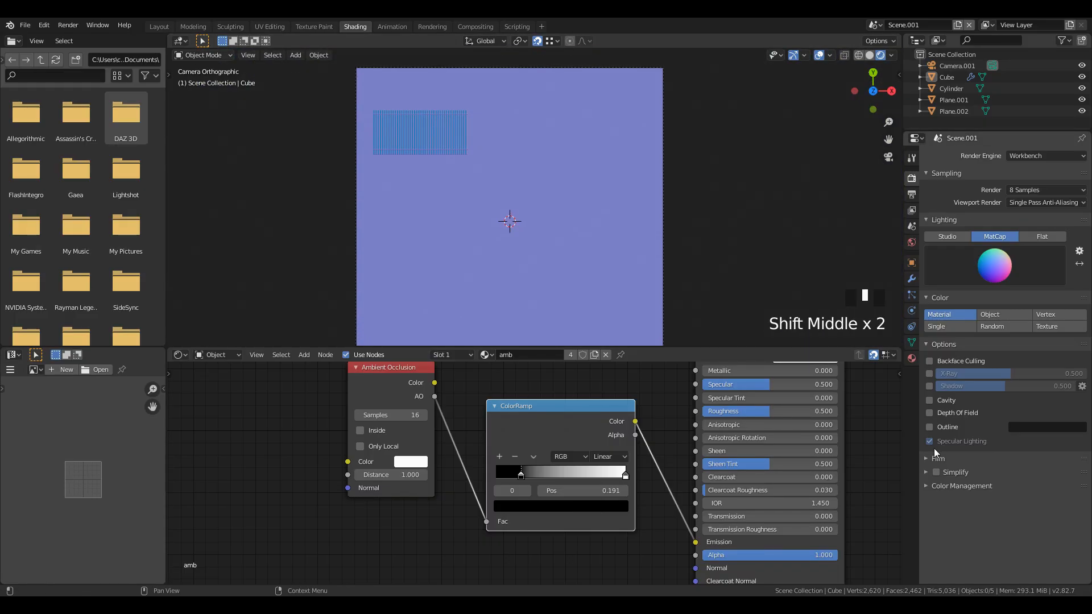
Set the view transform in Color Management to Standard.
click(948, 458)
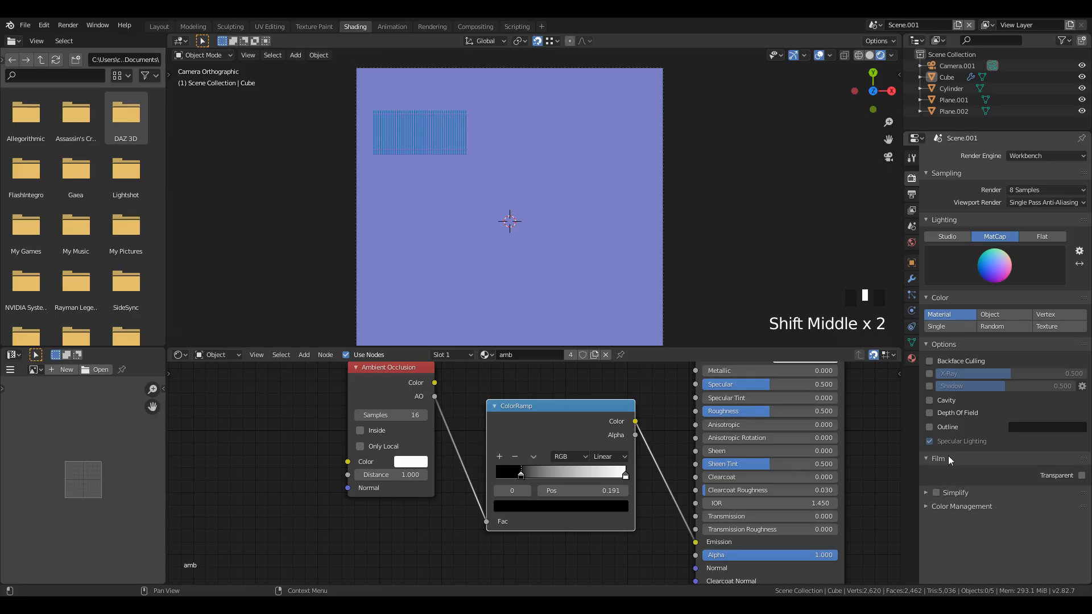
click(943, 507)
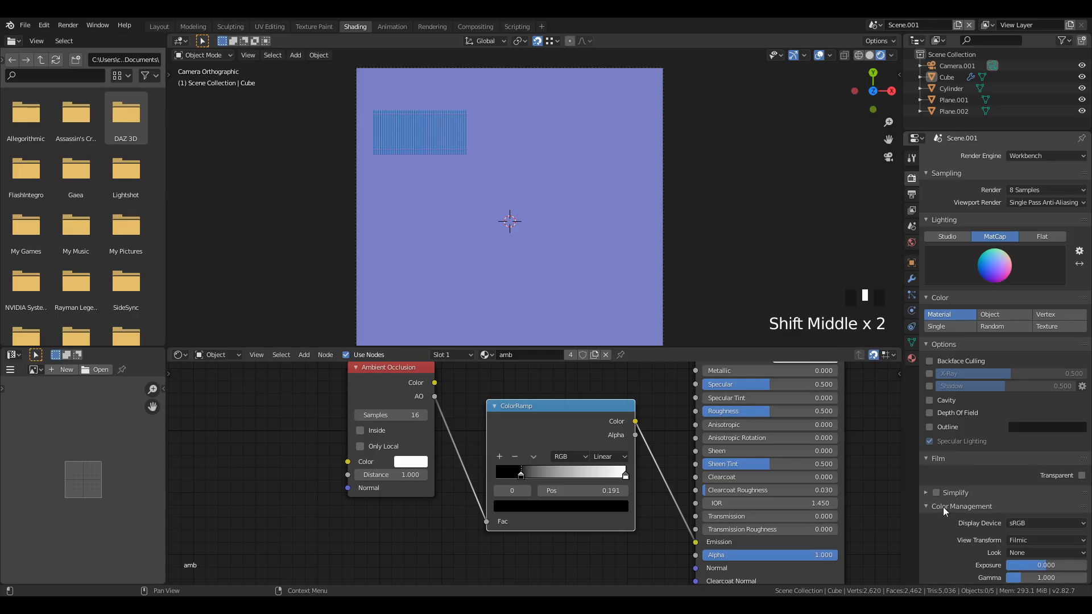
scroll(943, 507, down, 2)
click(1023, 505)
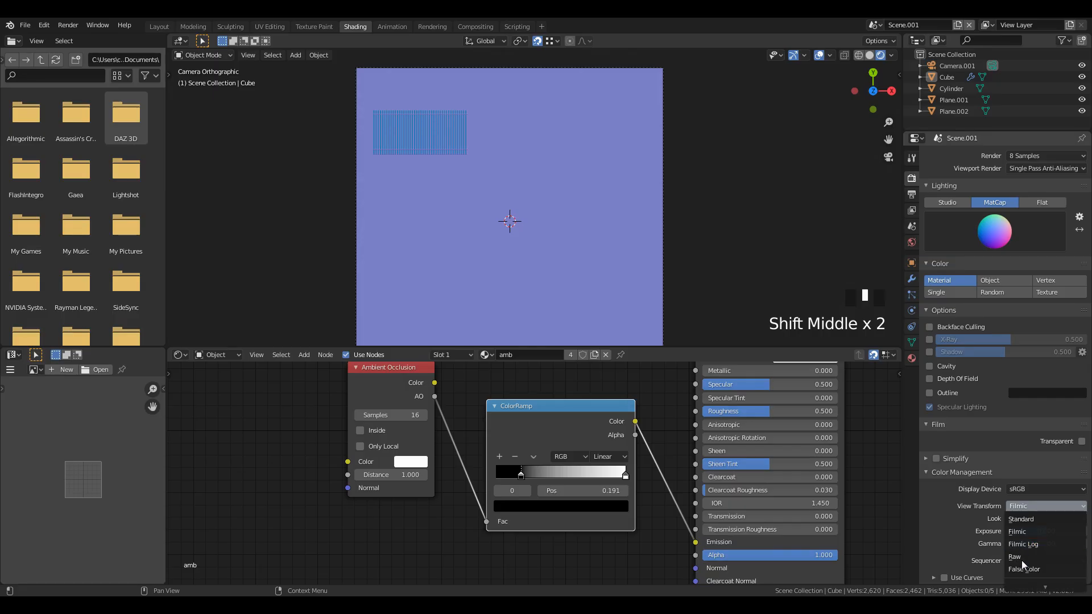
click(1022, 519)
scroll(317, 244, up, 2)
shift+middle_drag(480, 283, 801, 198)
scroll(513, 301, down, 2)
shift+middle_drag(513, 301, 502, 255)
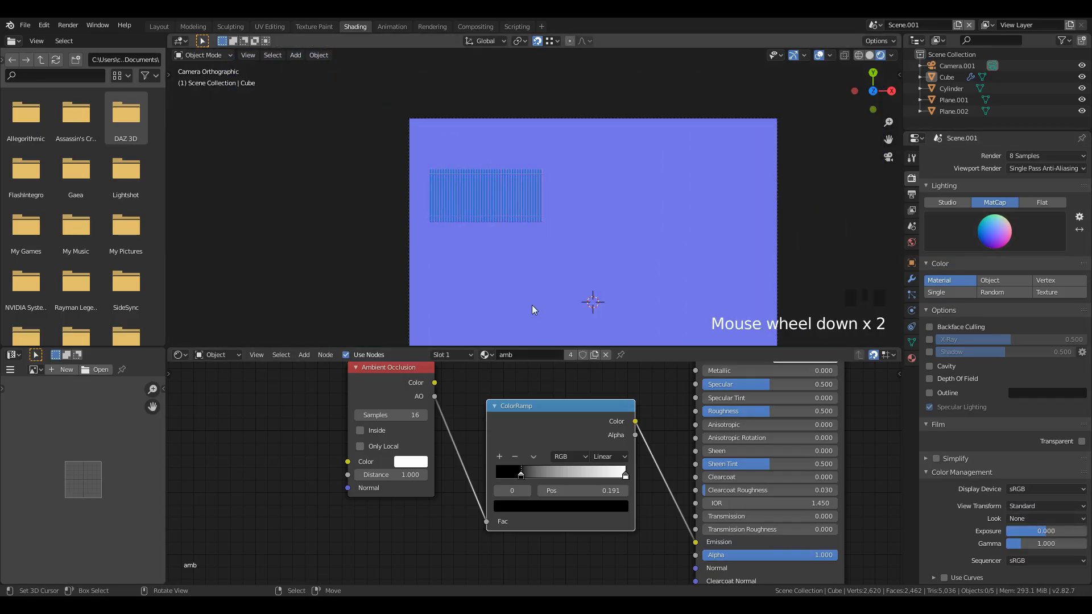
scroll(535, 223, down, 3)
scroll(502, 255, up, 2)
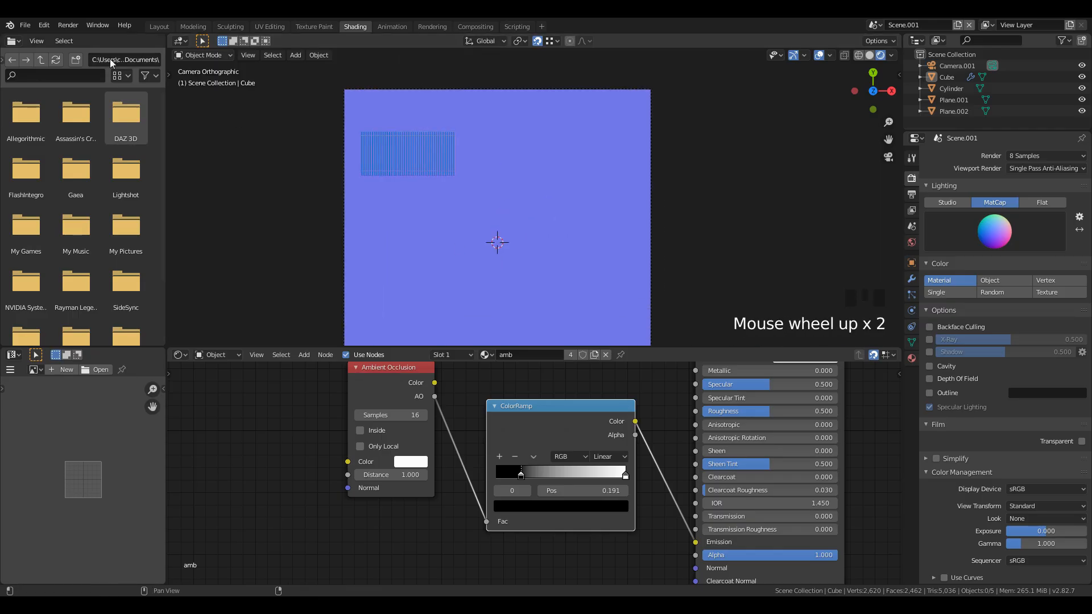
Render the normal-coloured image from the camera and save it as a PNG in the tutorial1 folder.
click(68, 25)
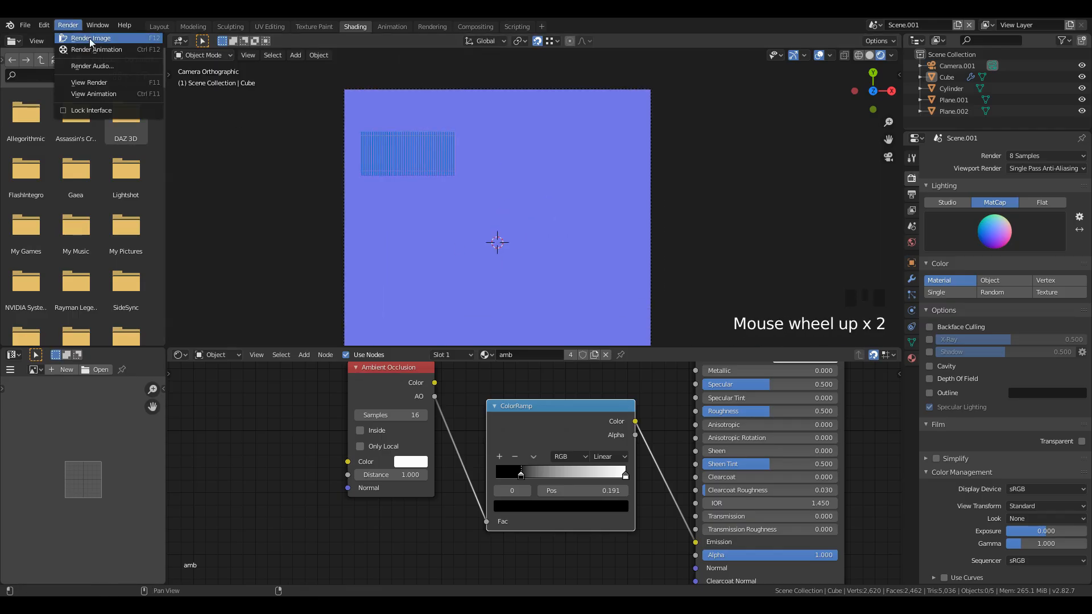
click(90, 38)
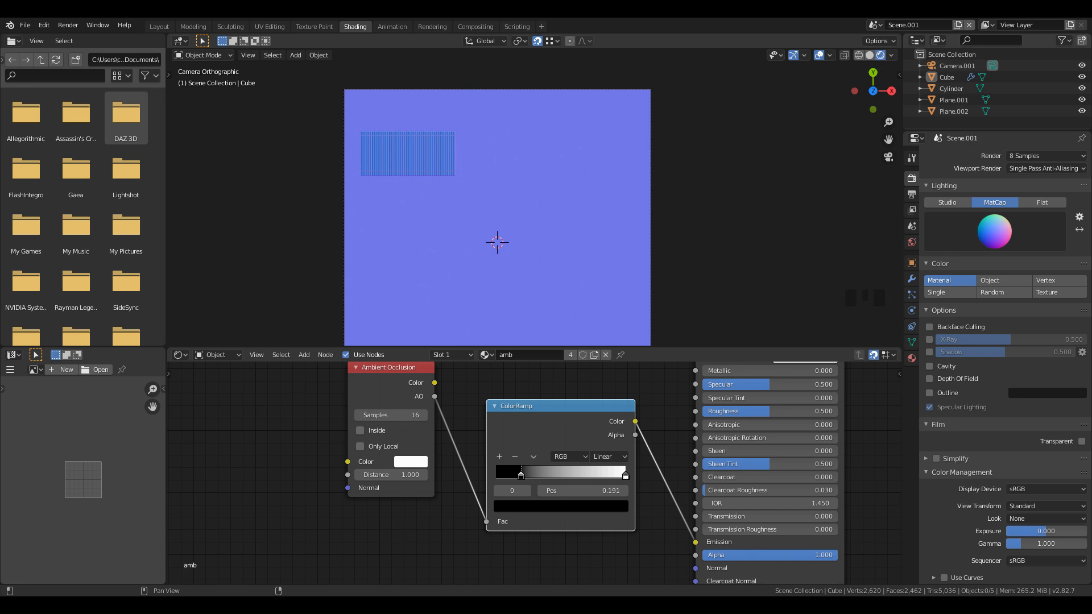
key(F12)
scroll(533, 295, down, 1)
scroll(397, 119, up, 3)
scroll(202, 73, down, 3)
click(106, 25)
click(114, 117)
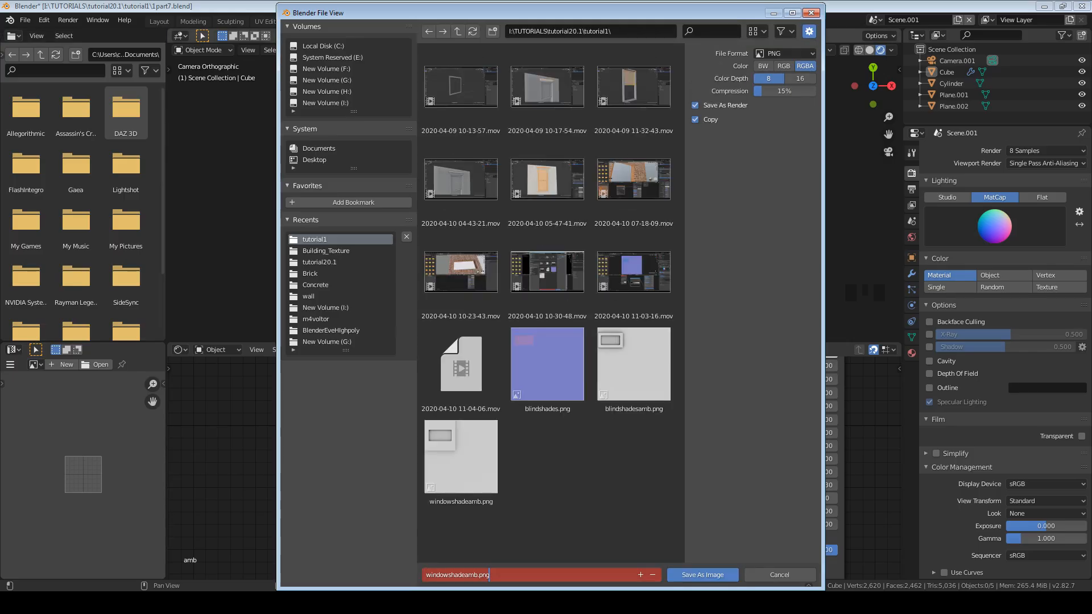
key(Return)
click(703, 574)
click(1085, 4)
Switch back to the original scene in material preview shading and select the brick wall with the window.
click(876, 29)
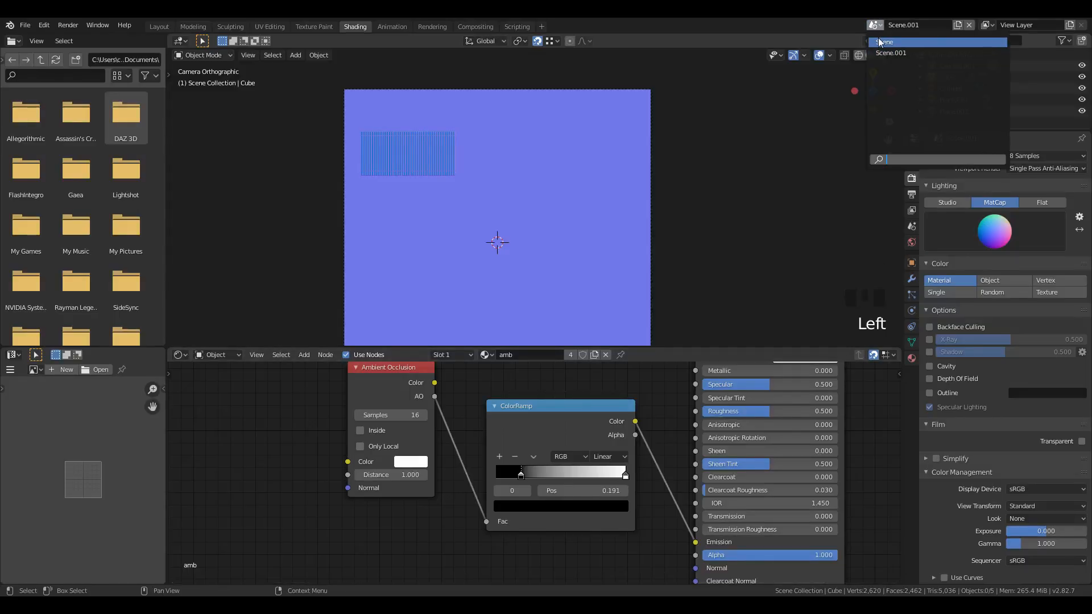
click(896, 37)
scroll(579, 219, down, 2)
key(z)
click(667, 165)
middle_drag(666, 165, 650, 230)
scroll(583, 242, up, 4)
mouse_move(582, 241)
shift+middle_down()
mouse_move(599, 239)
mouse_move(578, 250)
mouse_move(565, 211)
mouse_move(541, 212)
shift+middle_up()
scroll(572, 251, up, 3)
right_click(538, 210)
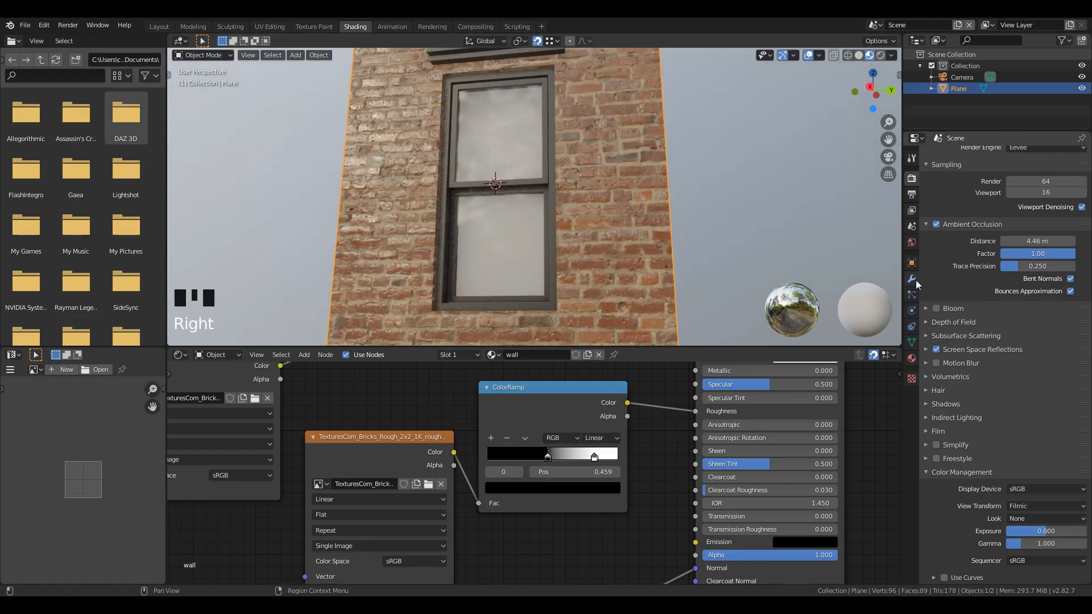
Add an Image Texture node to the wall's fourth material, named Material.
click(912, 359)
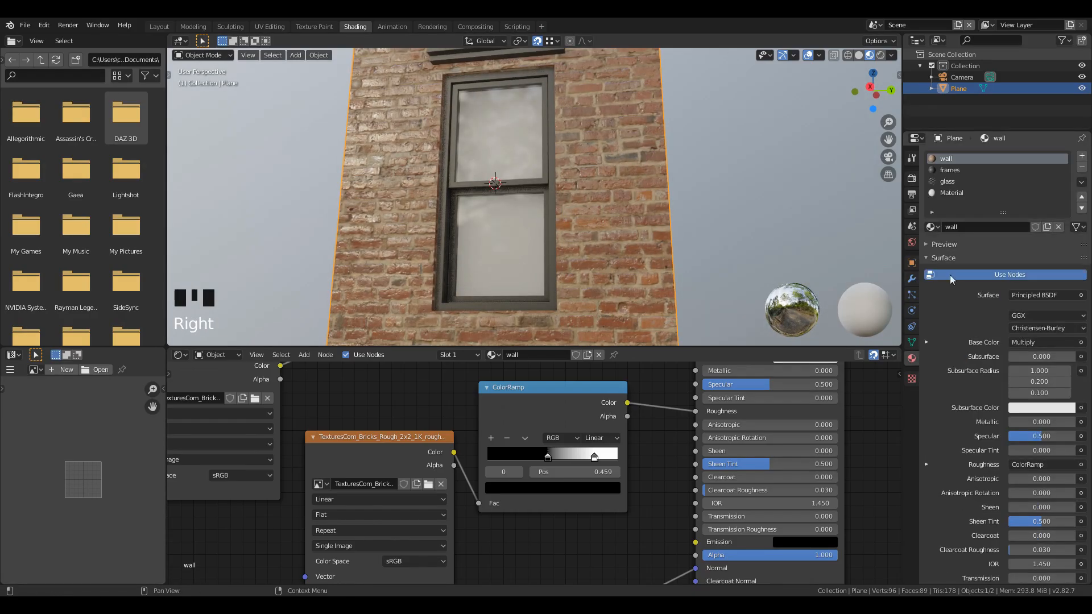
click(962, 193)
key(shift+a)
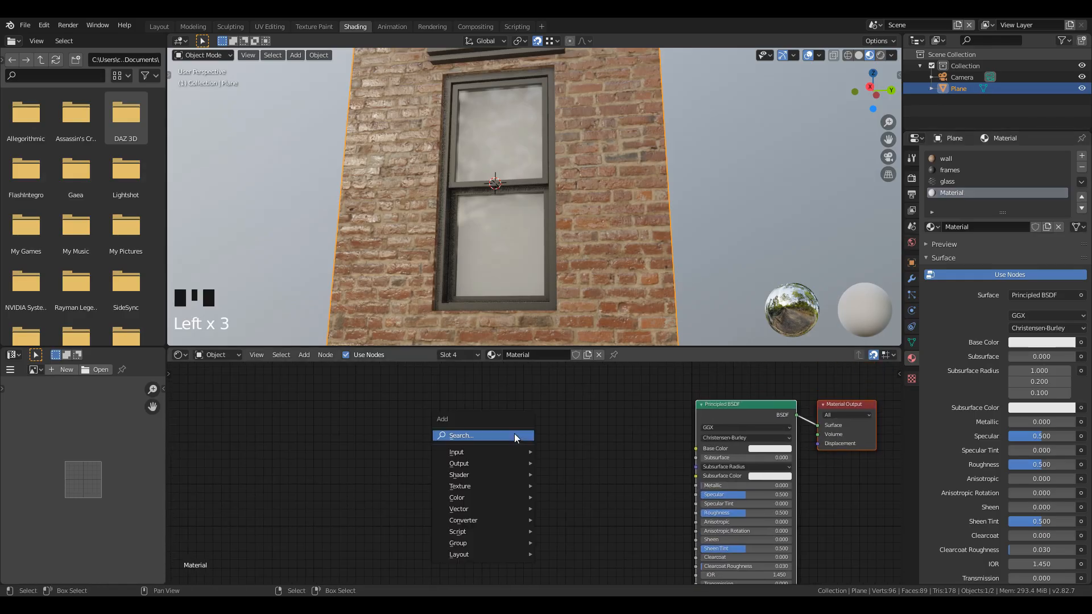
click(515, 435)
text(im)
key(Return)
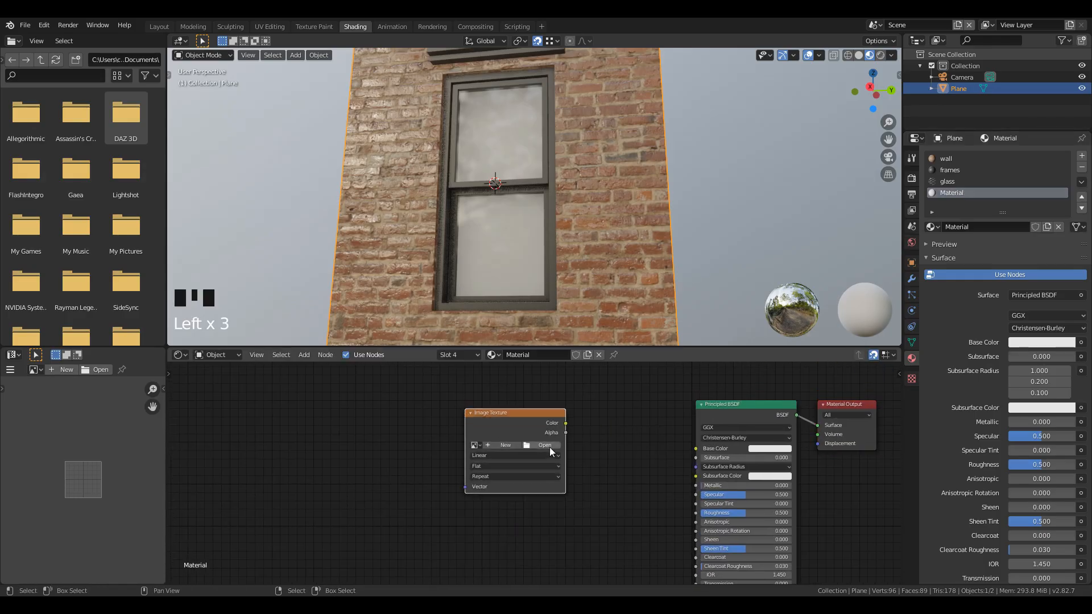
Load windowshadeamb.png into the Image Texture node and connect its Color output to the Principled BSDF's Base Color.
click(550, 447)
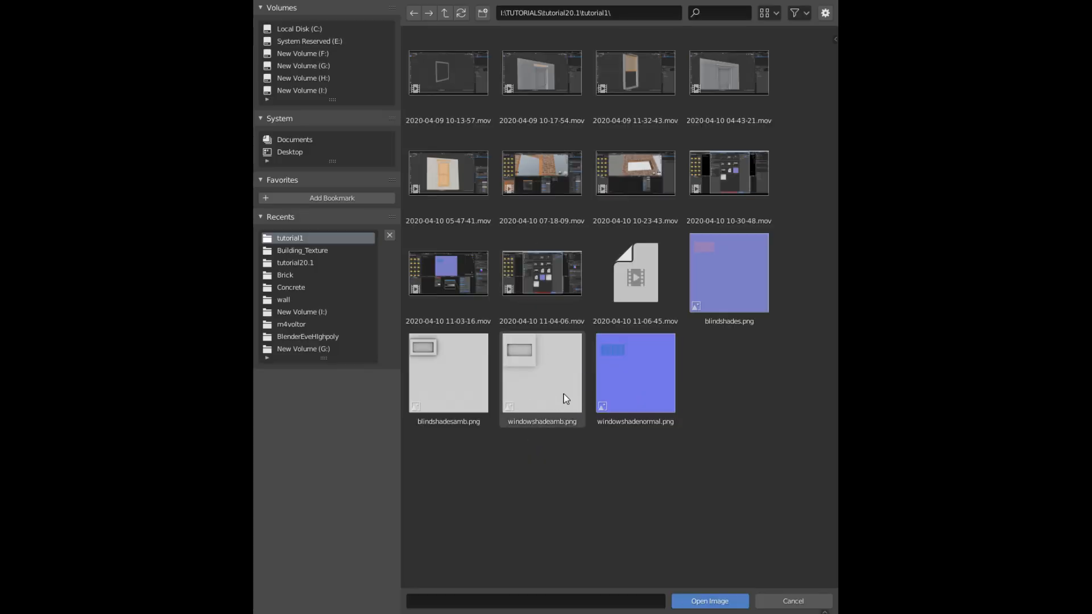
click(579, 402)
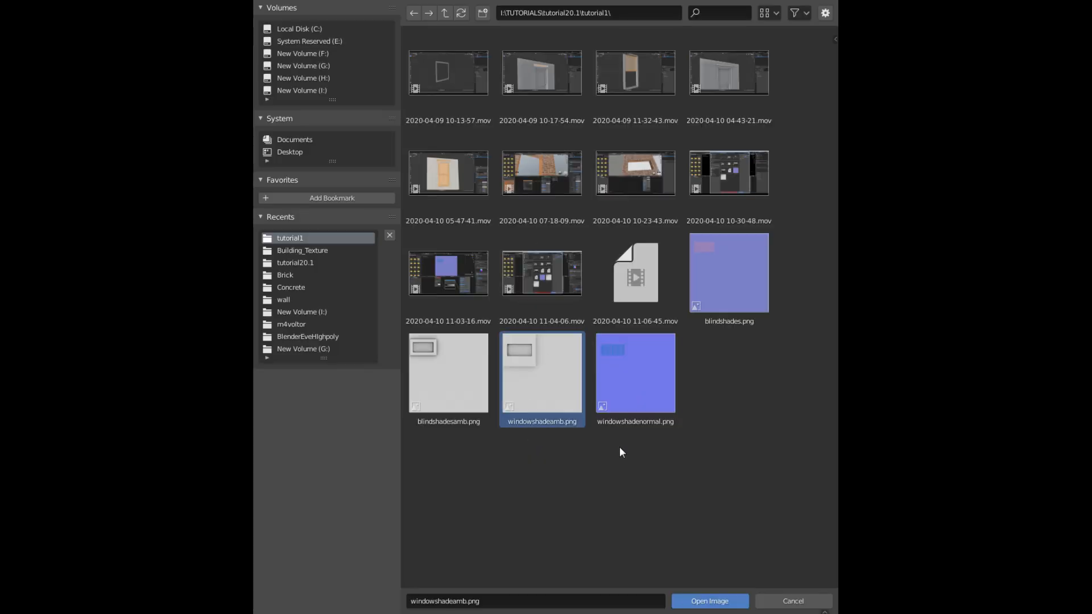
click(710, 601)
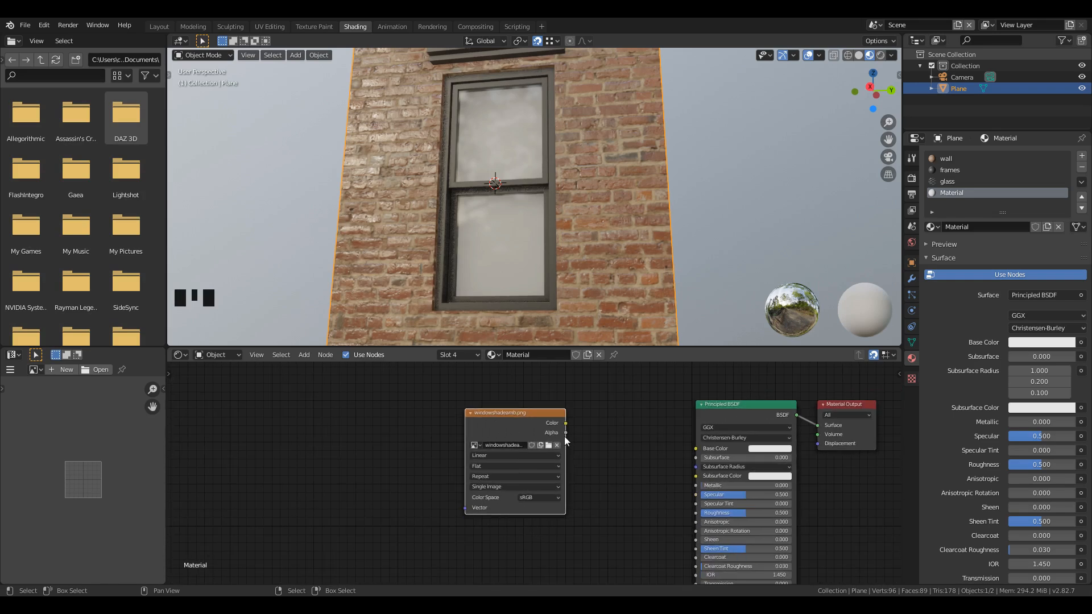
drag(565, 424, 696, 449)
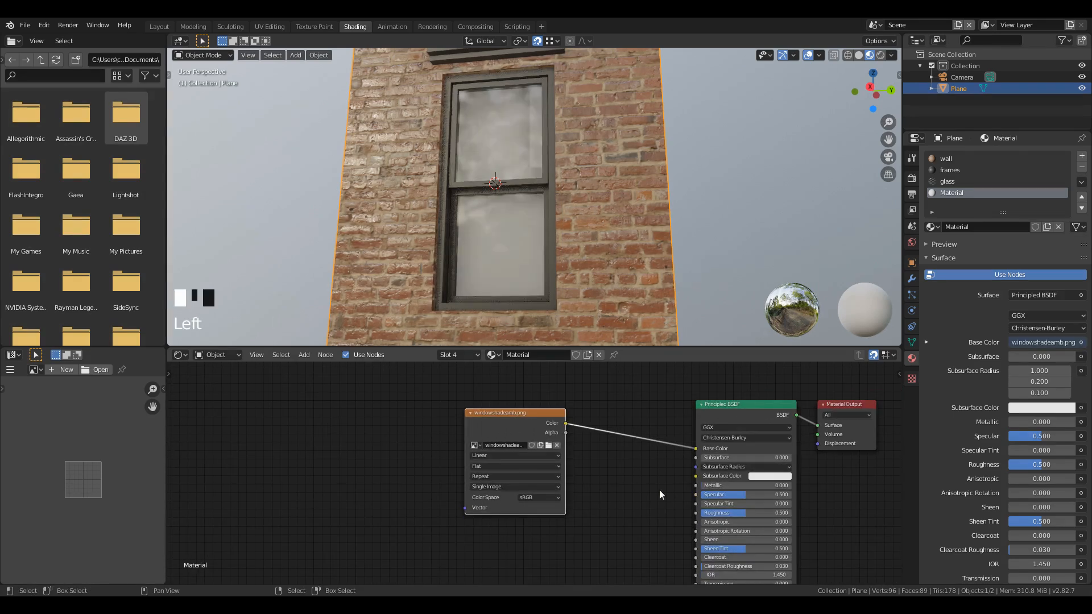
Duplicate the windowshadeamb.png texture node below the original and load windowshadenormal.png into the copy.
middle_drag(569, 508, 588, 427)
scroll(588, 428, down, 1)
key(shift+d)
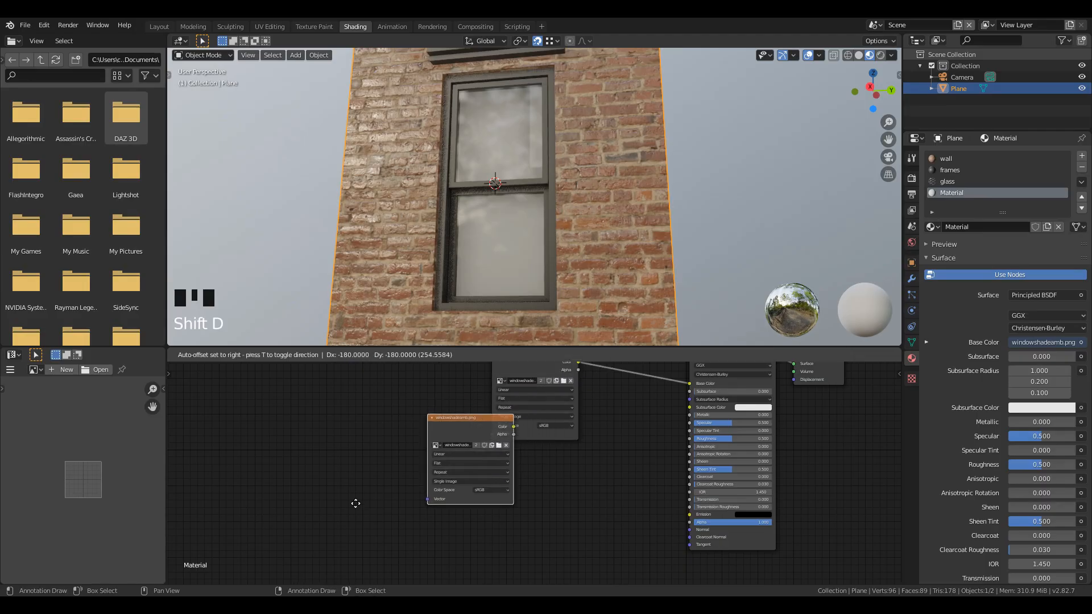
click(458, 472)
scroll(435, 497, up, 1)
click(451, 483)
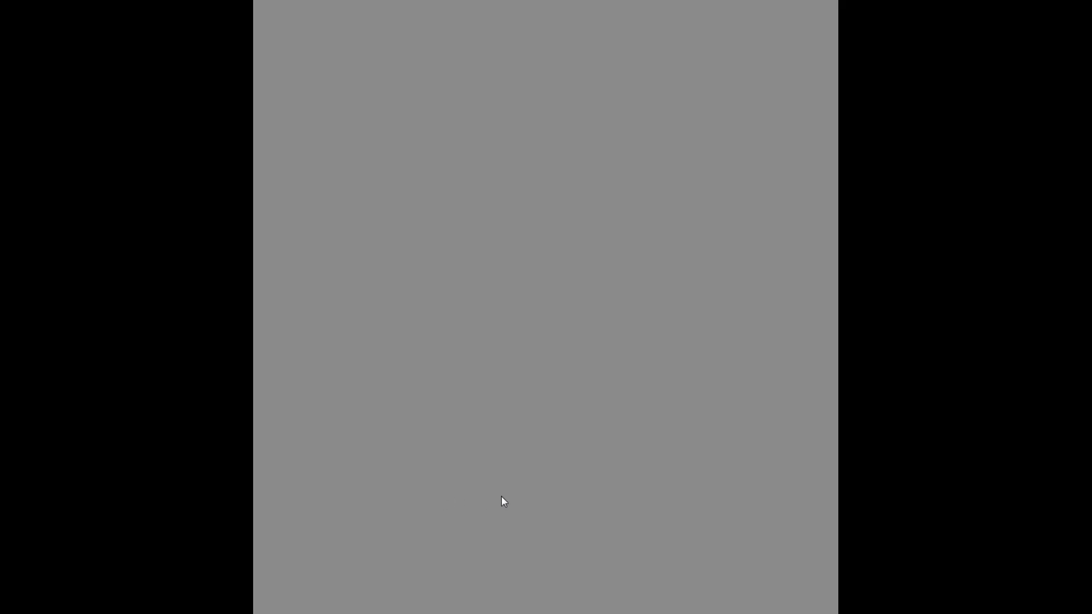
click(660, 404)
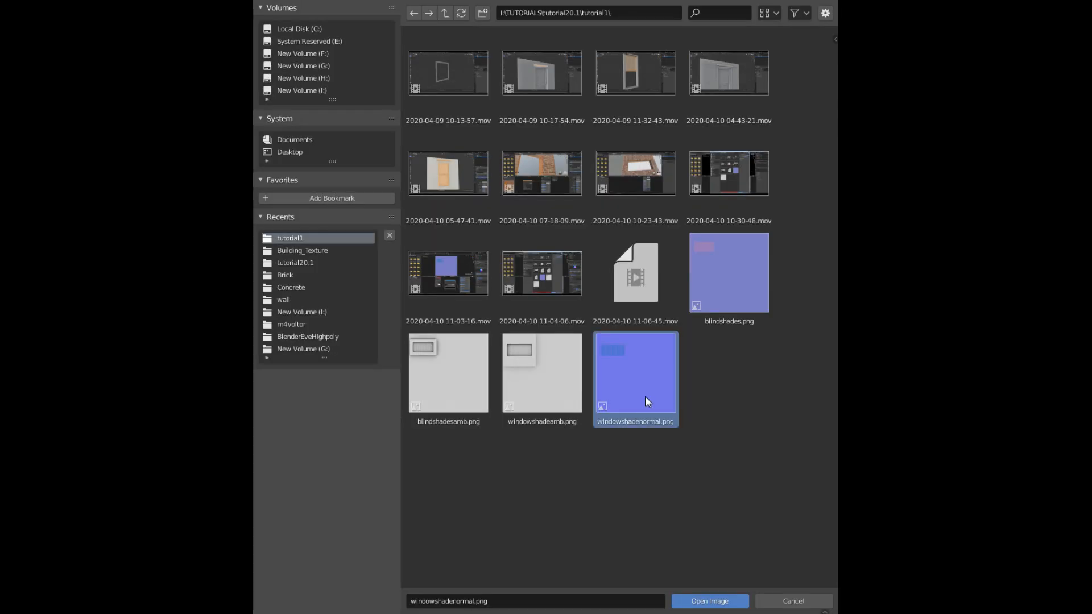
double_click(645, 396)
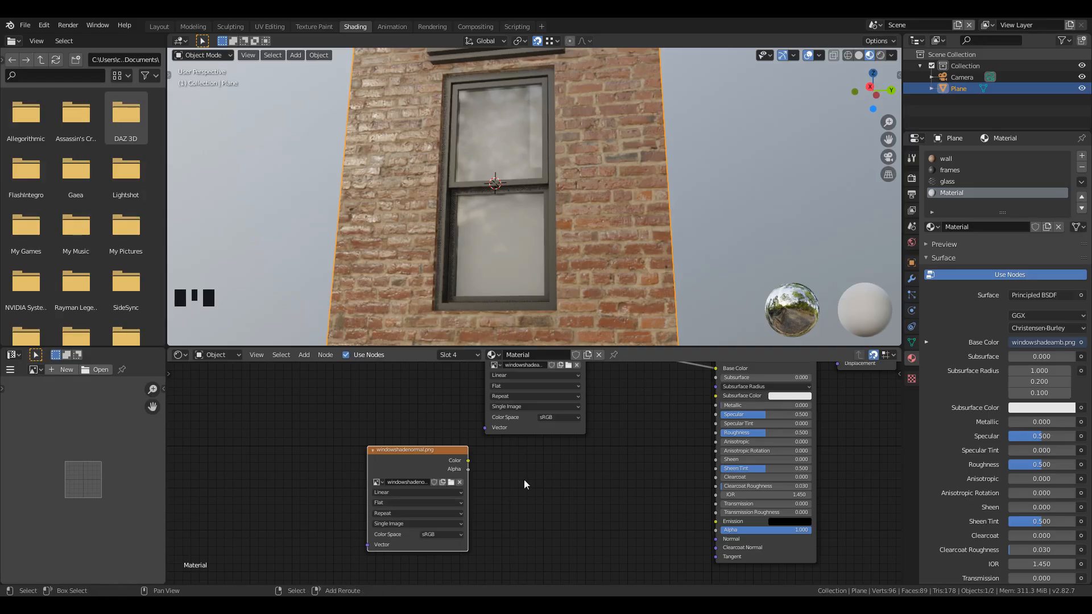
Add a Normal Map node between the windowshadenormal.png texture and the Principled BSDF.
key(shift+a)
mouse_move(524, 480)
key(shift+a)
click(515, 463)
text(nor)
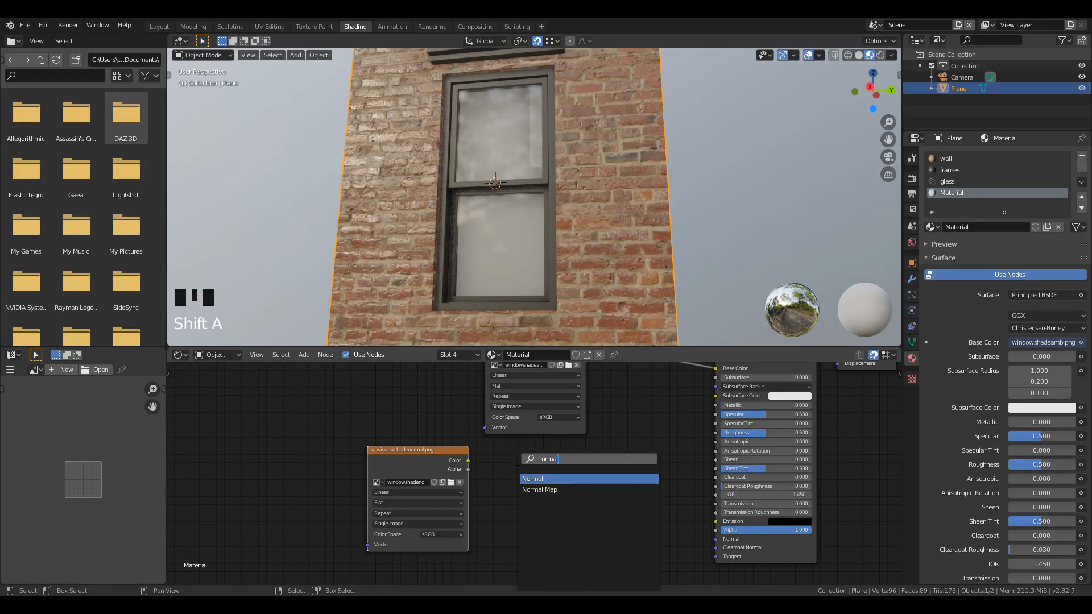
text(mal)
key(Down)
key(Return)
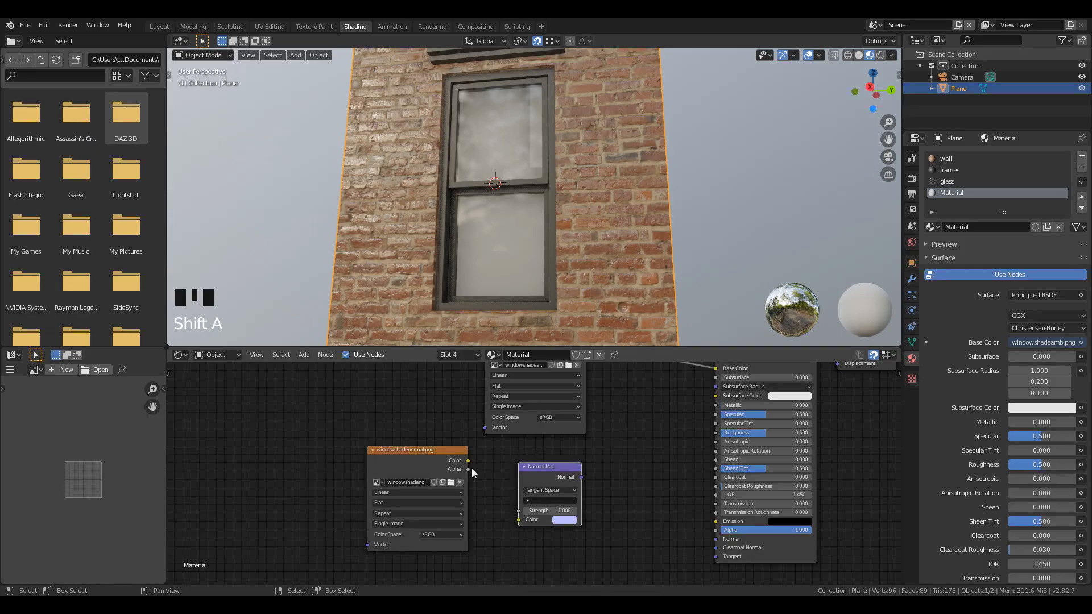
Connect the normal texture's Color through the Normal Map node to the shader's Normal input and set the texture's color space to Linear.
drag(468, 460, 518, 520)
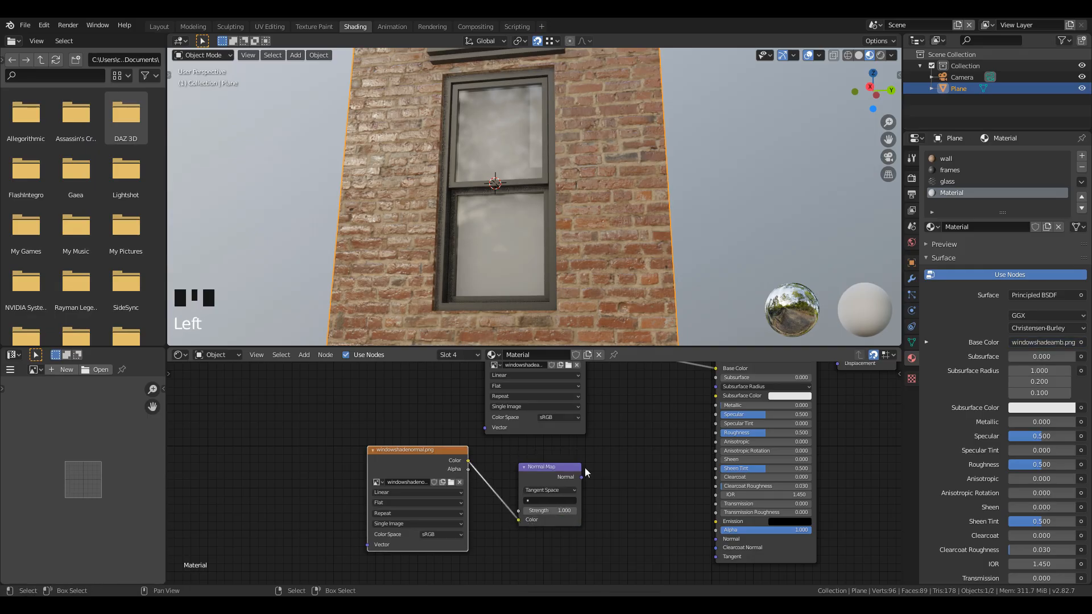
drag(582, 477, 718, 538)
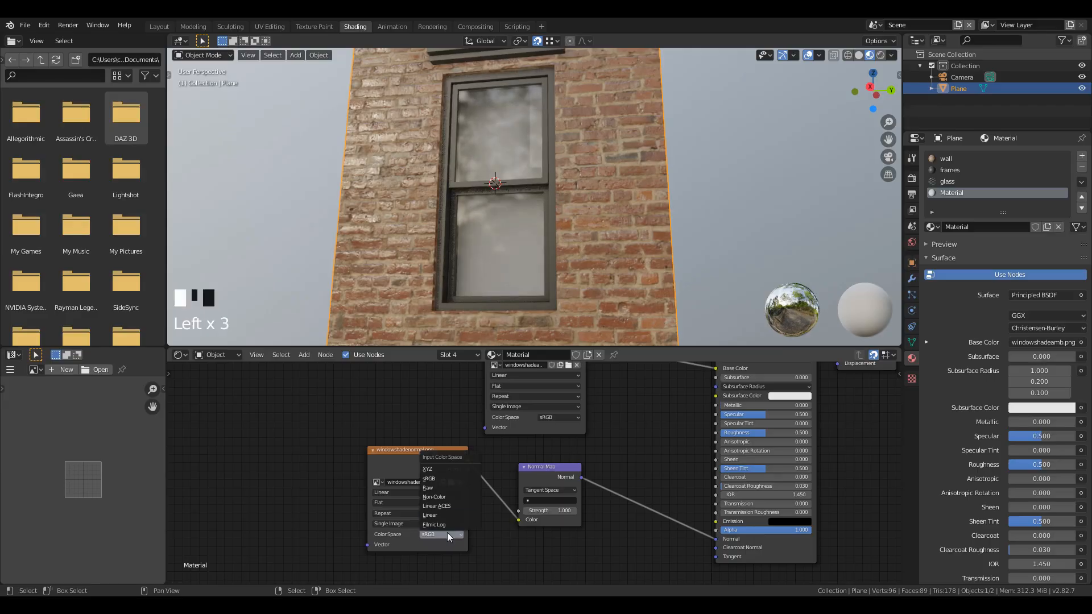
click(434, 538)
click(440, 536)
click(432, 516)
scroll(518, 240, up, 1)
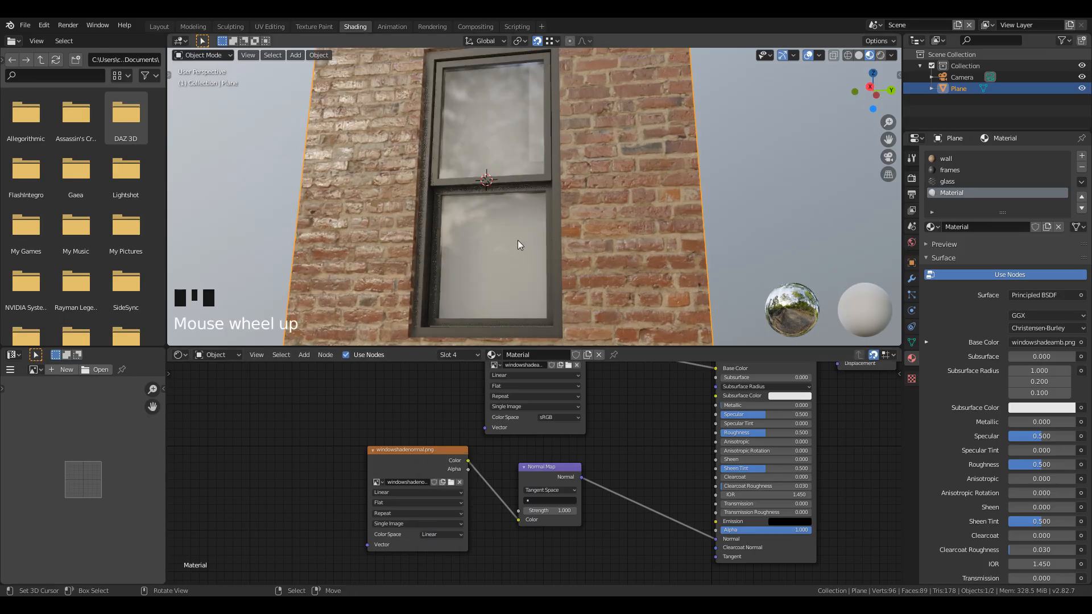
shift+middle_drag(507, 209, 545, 191)
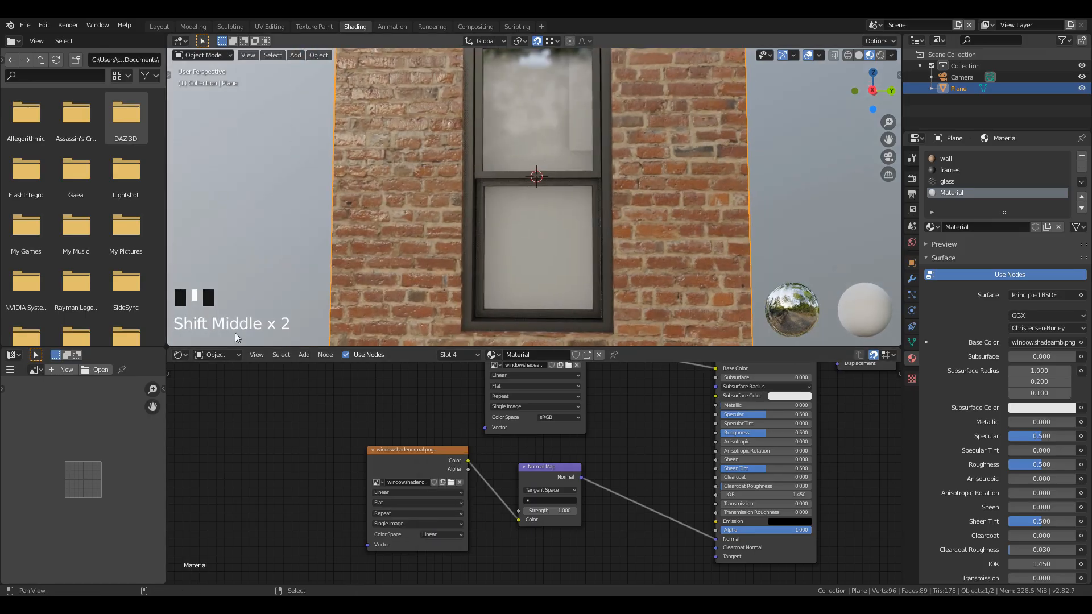
Switch the image area to the UV Editor and display windowshadeamb.png with its slatted blinds area in view.
click(9, 371)
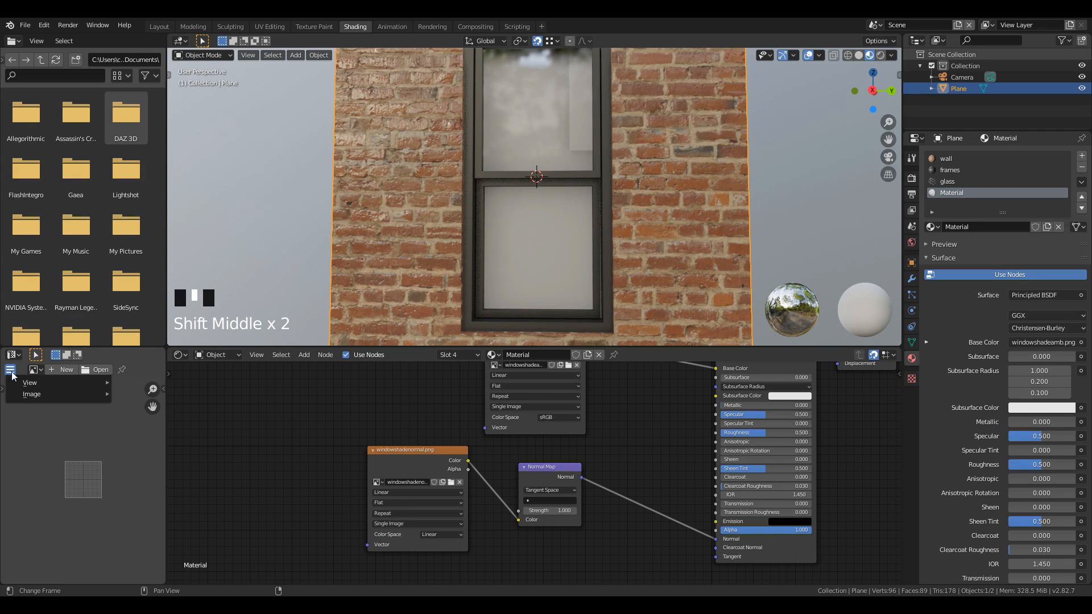
click(12, 354)
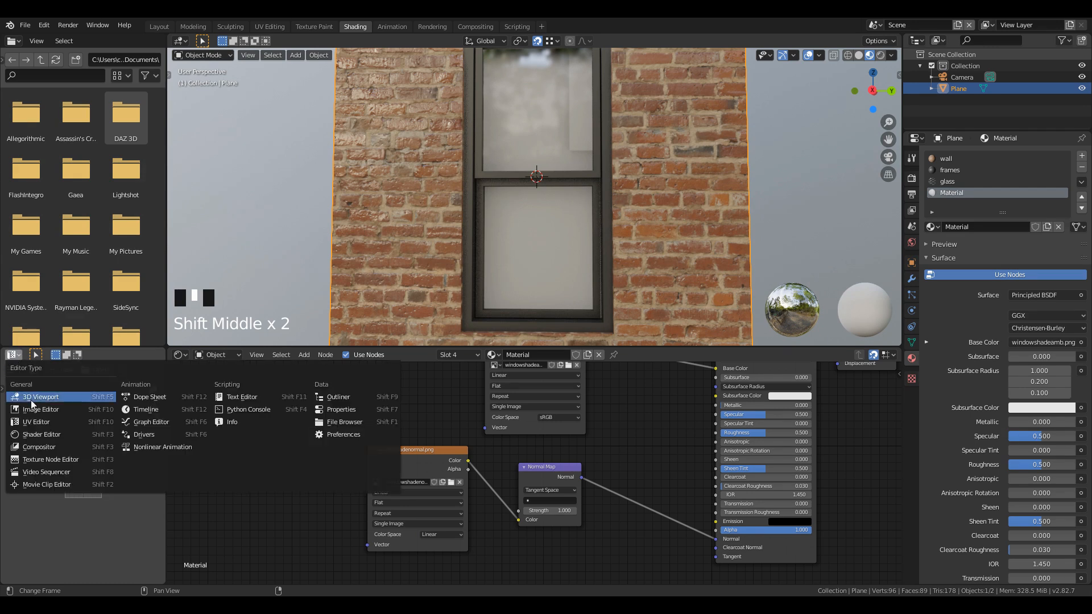
click(32, 419)
click(34, 370)
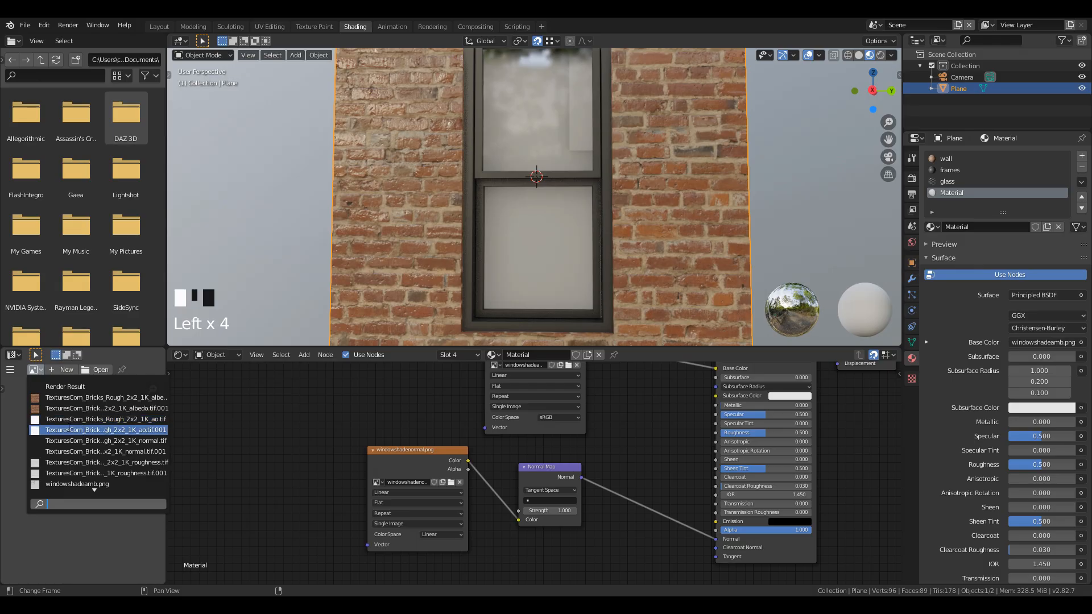
text(wind)
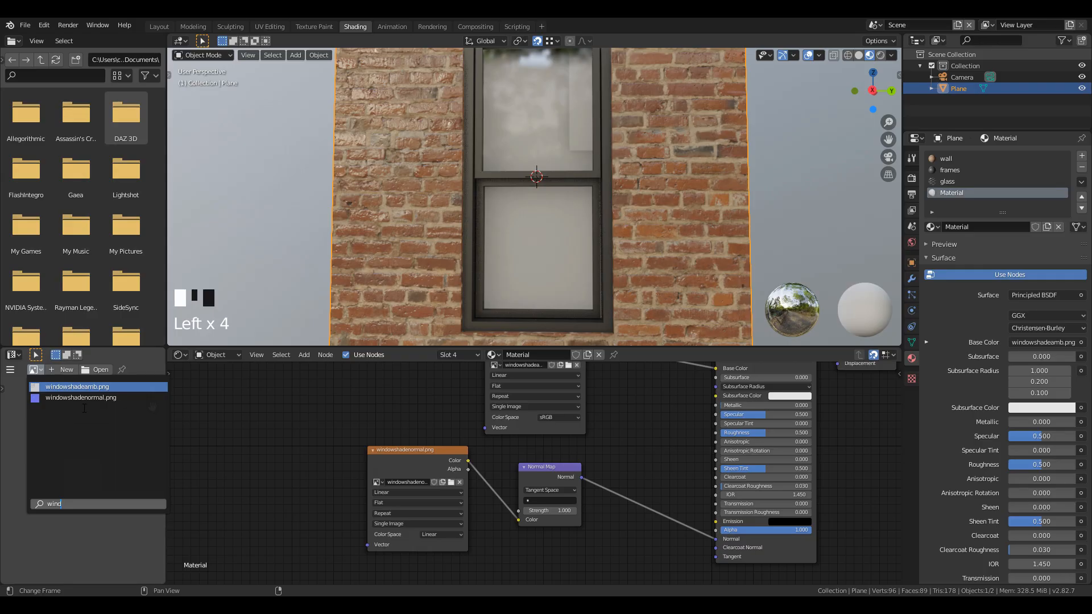
click(81, 388)
scroll(65, 457, down, 4)
middle_drag(65, 457, 76, 508)
scroll(75, 507, up, 3)
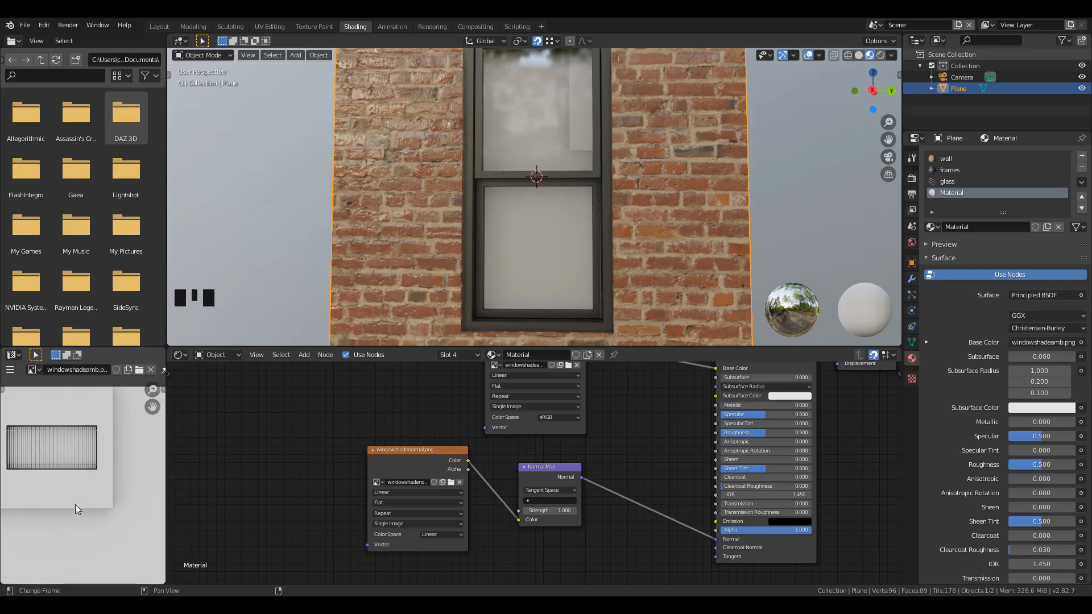
Enter Edit Mode on the brick wall and deselect all of its geometry.
key(Tab)
scroll(544, 222, down, 2)
key(a)
key(a)
key(a)
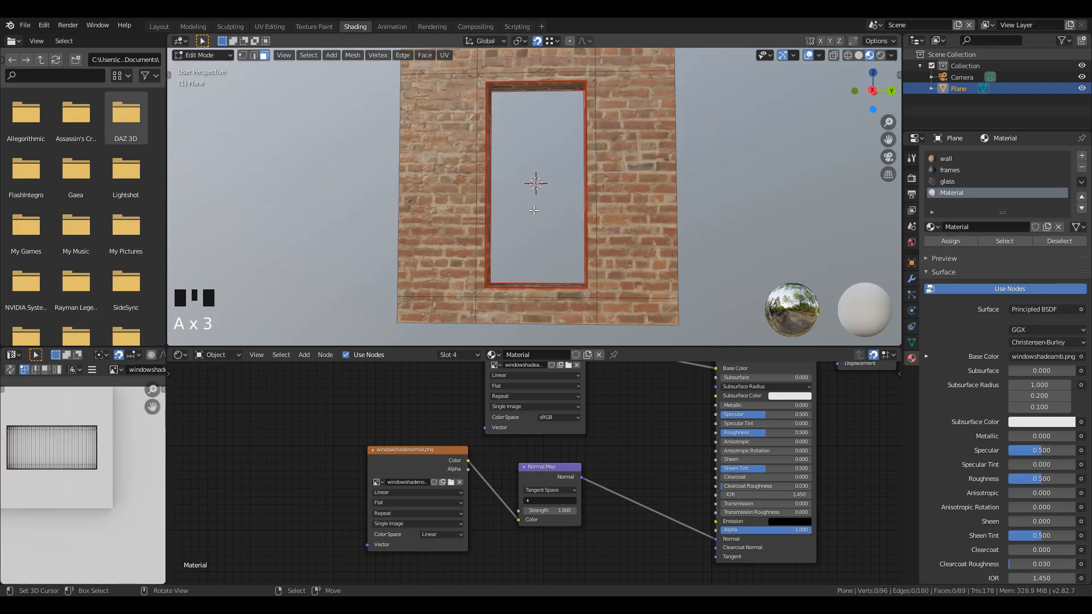
Reveal all hidden window geometry and clear the selection.
middle_drag(544, 222, 519, 222)
key(g)
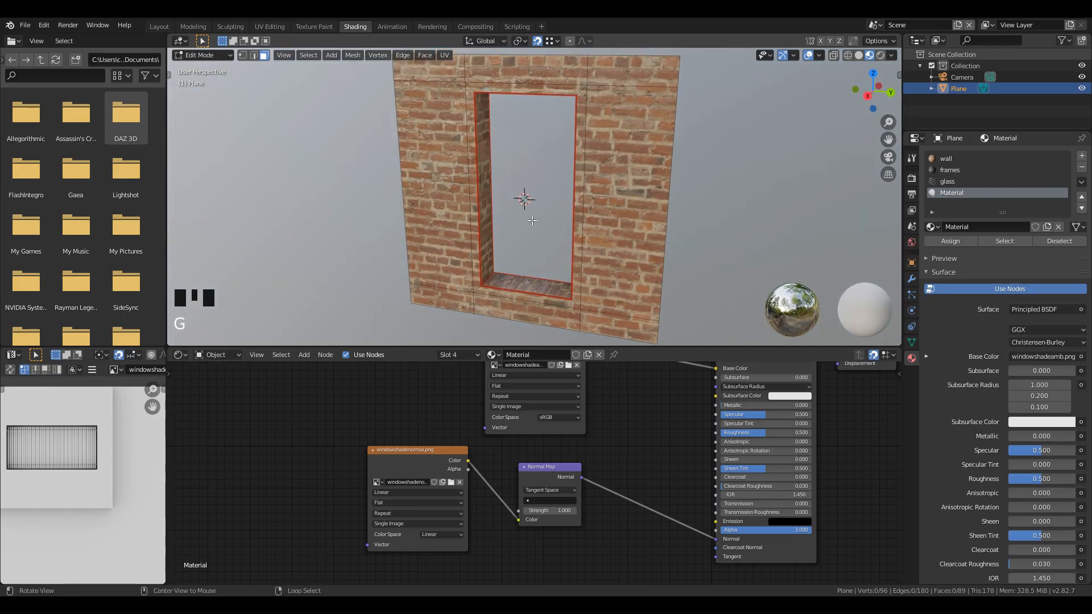
key(alt+h)
key(a)
key(a)
key(a)
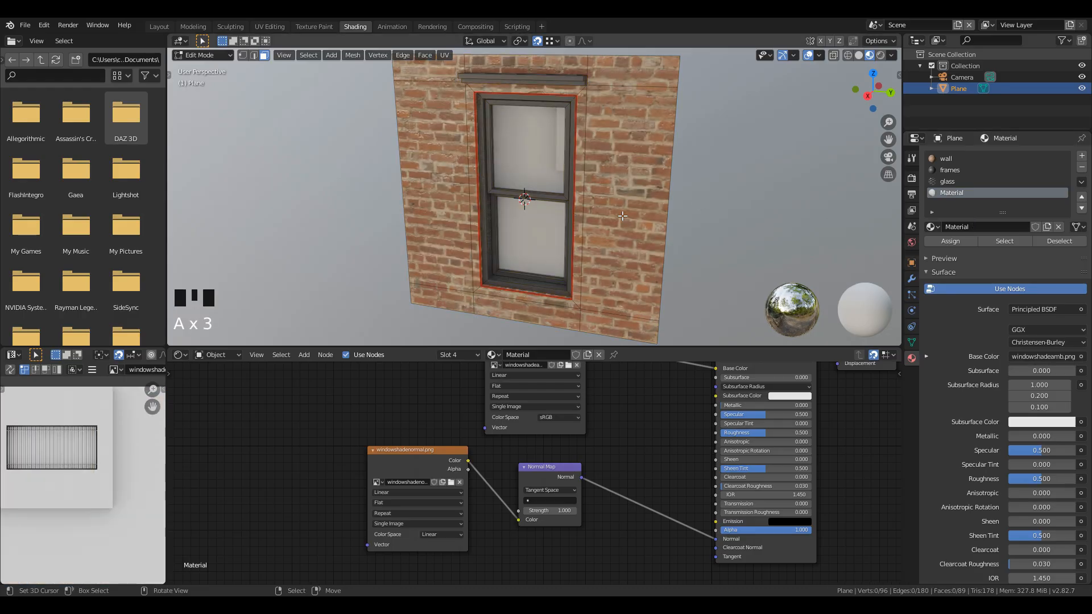
Select the window shade face and move its UVs onto the slatted area of the shade texture, with snapping off.
click(950, 196)
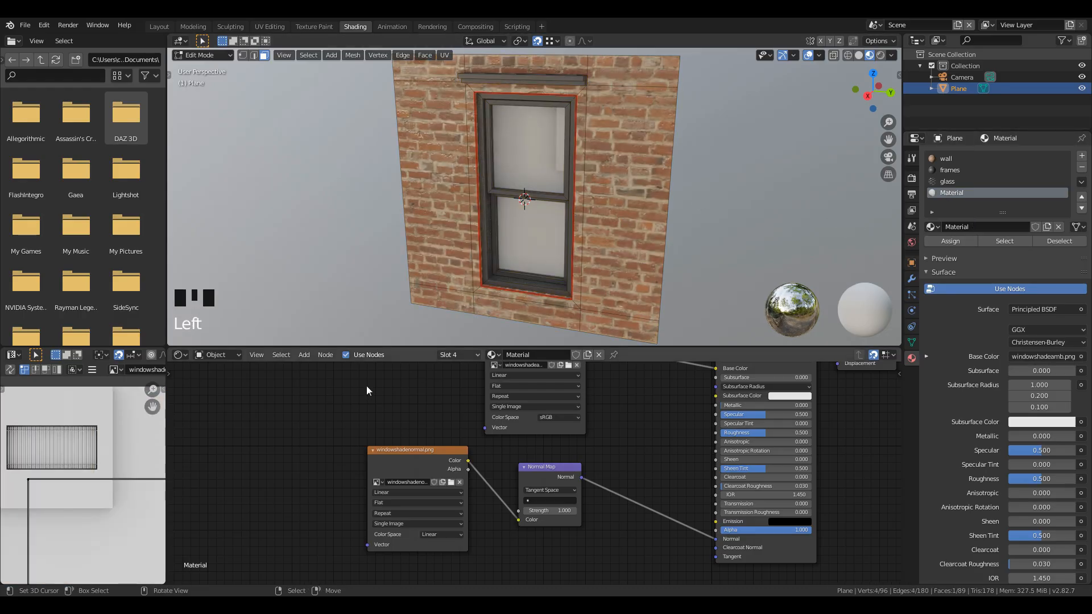
scroll(101, 489, down, 3)
key(a)
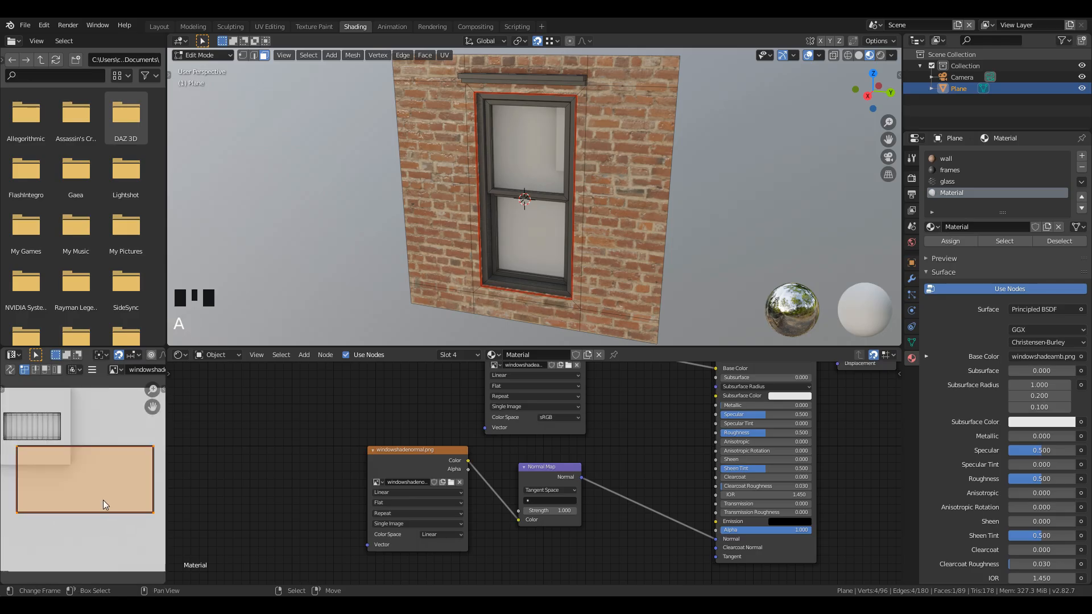
key(g)
right_click(95, 491)
mouse_move(103, 504)
shift+middle_down()
mouse_move(119, 509)
mouse_move(107, 512)
shift+middle_up()
key(shift+Tab)
key(g)
click(78, 464)
Scale the shade face's UVs and align their outline with the slatted area of the shade texture.
scroll(111, 511, up, 2)
key(s)
click(67, 480)
scroll(108, 512, up, 2)
middle_drag(107, 512, 113, 529)
key(g)
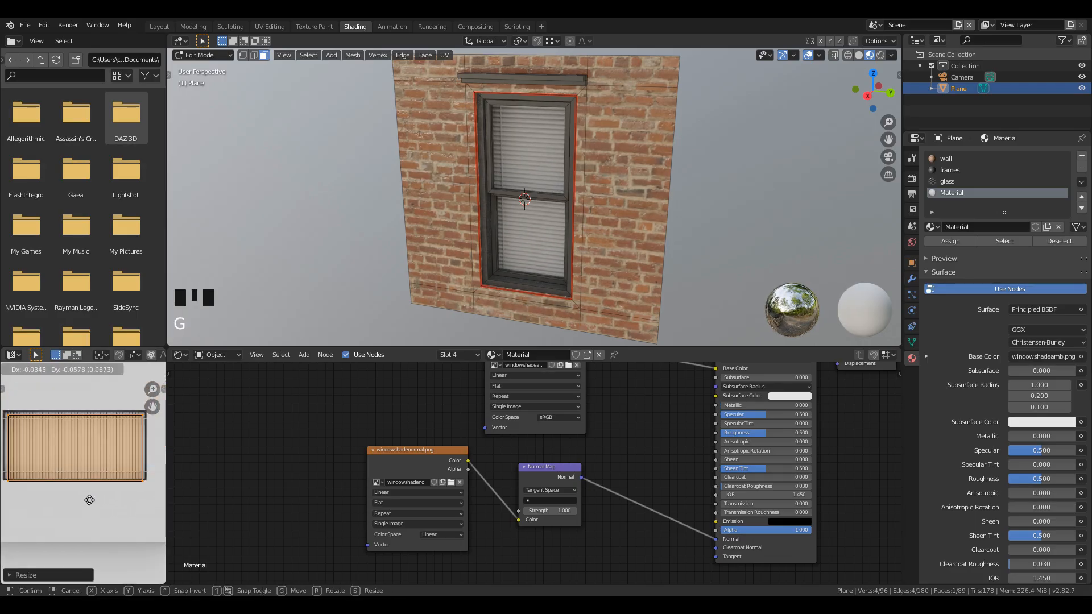
click(85, 479)
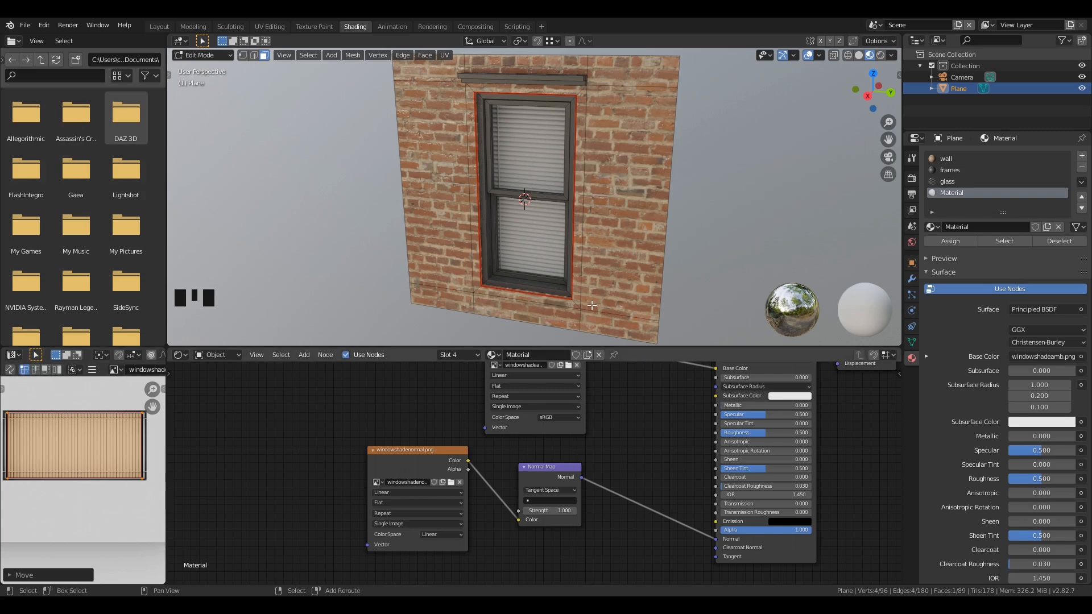
Rotate the shade face's UVs by 180 degrees.
middle_drag(483, 255, 597, 257)
scroll(527, 239, up, 4)
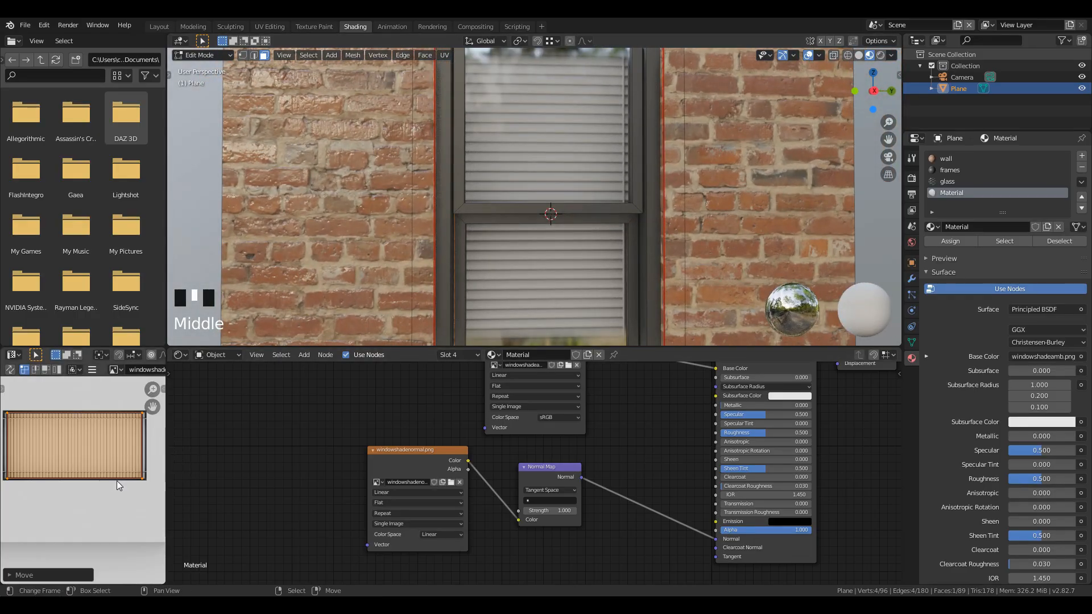
text(r180)
key(Return)
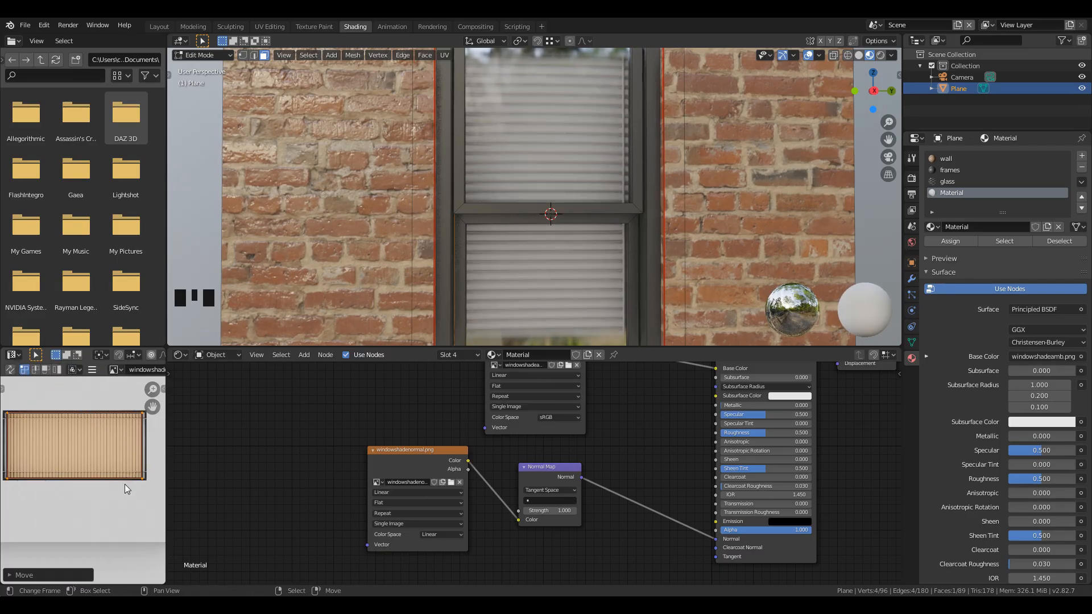
Return to Object Mode and insert a ColorRamp node between windowshadeamb.png and the Principled BSDF's Base Color.
key(Tab)
middle_drag(444, 296, 469, 249)
scroll(524, 273, down, 3)
middle_drag(603, 436, 607, 514)
key(shift+a)
click(602, 408)
text(color)
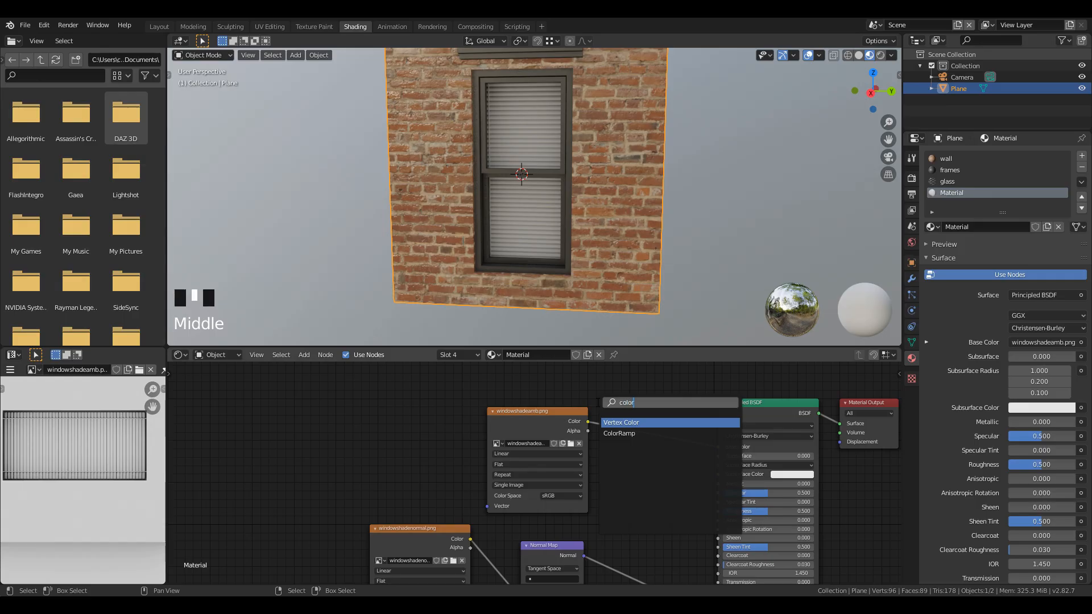
key(Down)
key(Return)
click(597, 402)
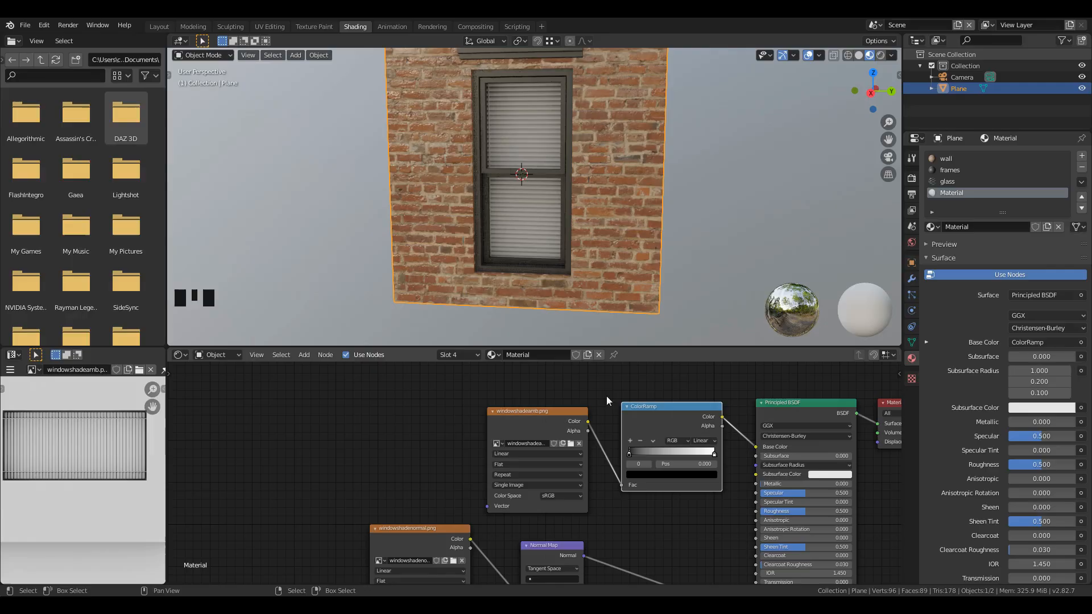
Shift the ColorRamp's black stop about a quarter of the way toward white to darken the shade's slats.
scroll(637, 497, up, 4)
drag(534, 473, 586, 470)
scroll(582, 262, up, 2)
mouse_move(582, 262)
middle_down()
mouse_move(569, 222)
mouse_move(588, 263)
middle_up()
Tint the ColorRamp's white stop cream with hue 0.115, saturation 0.128 and value 1.000.
click(674, 472)
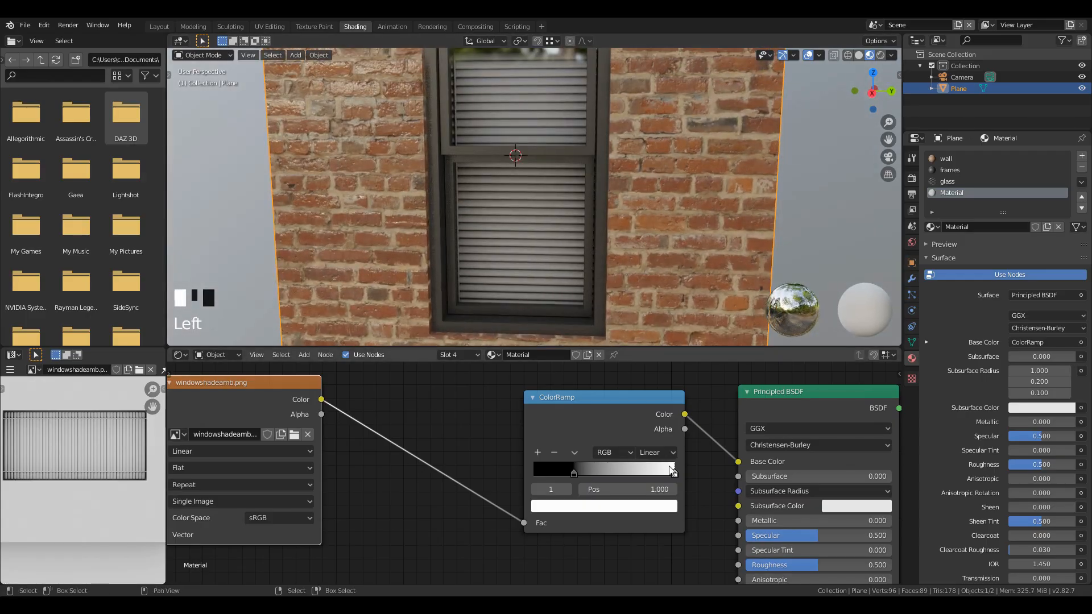
click(637, 511)
click(567, 368)
mouse_move(568, 368)
mouse_down()
mouse_move(591, 361)
mouse_move(583, 377)
mouse_move(582, 368)
mouse_up()
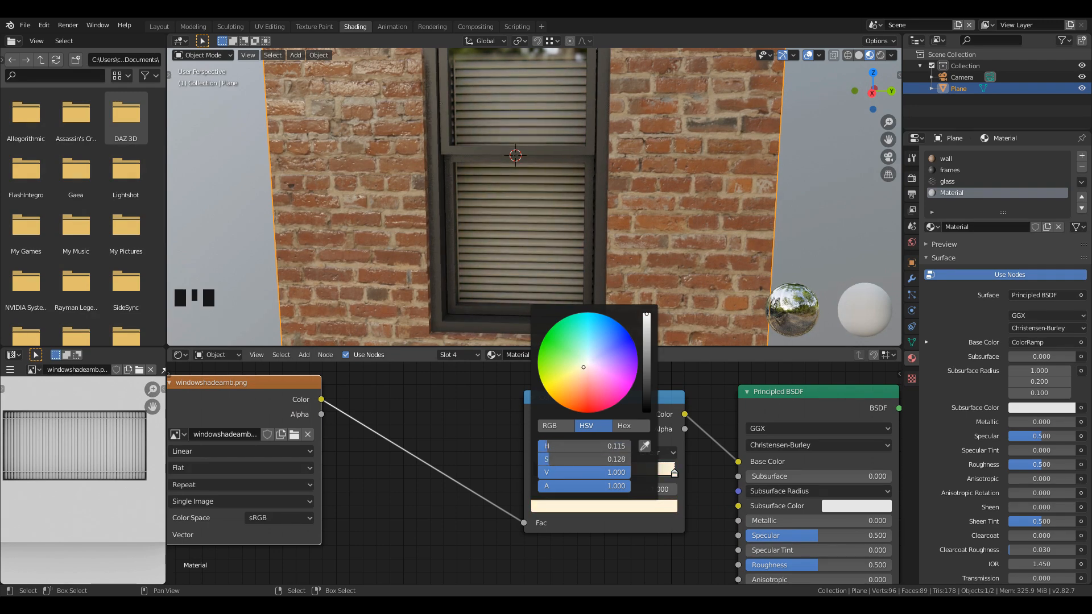
scroll(510, 220, down, 3)
mouse_move(509, 221)
middle_down()
mouse_move(550, 220)
mouse_move(494, 229)
middle_up()
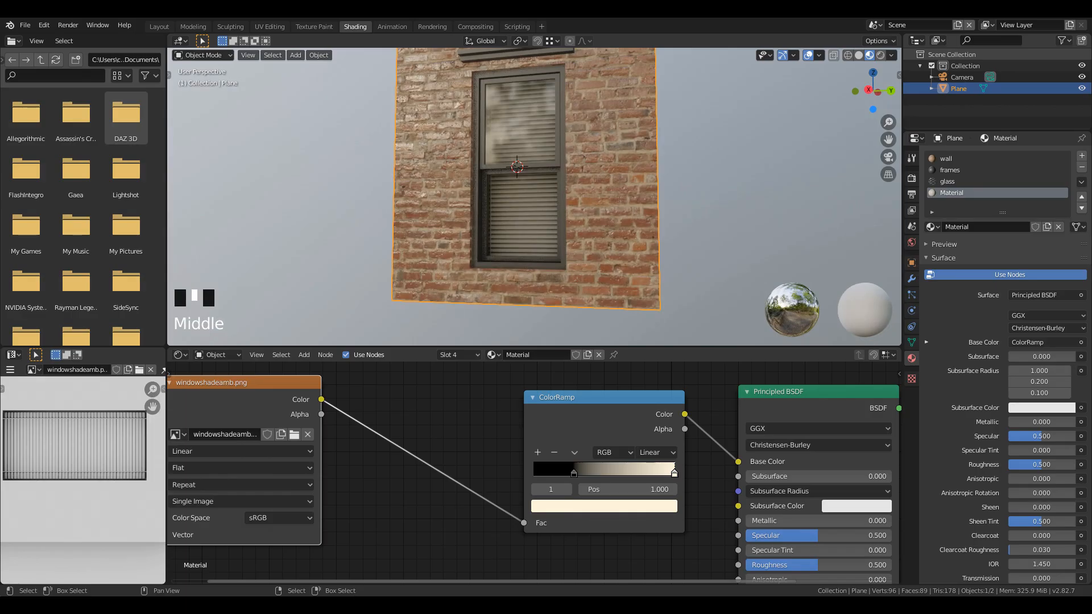
Maximize the 3D view and place a linked duplicate of the wall along Y, snapped to the original's edge.
key(ctrl+space)
scroll(536, 319, down, 2)
middle_drag(536, 320, 592, 326)
click(549, 41)
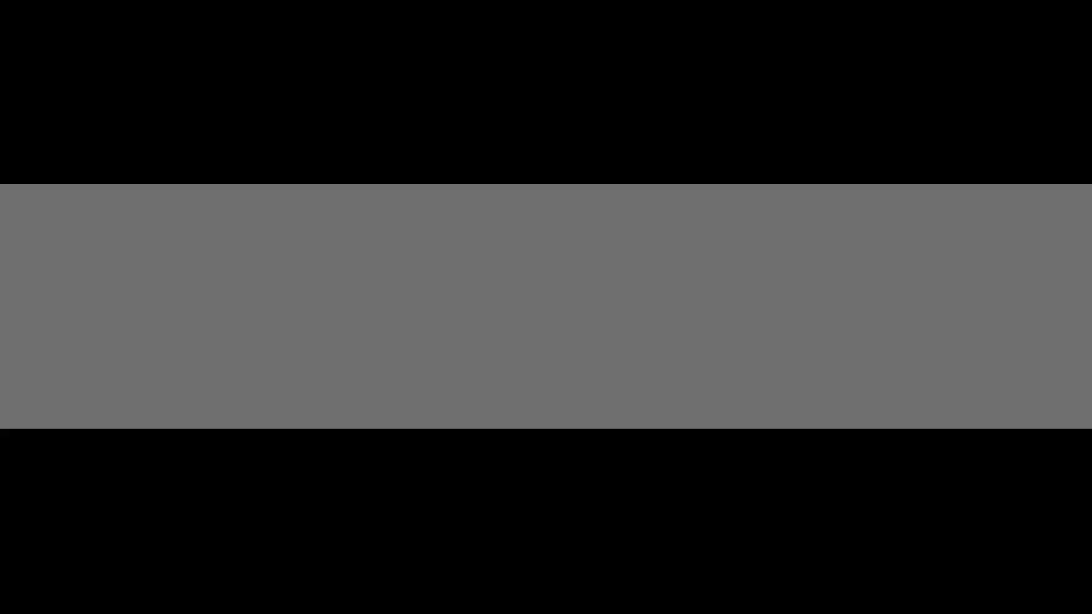
key(alt+d)
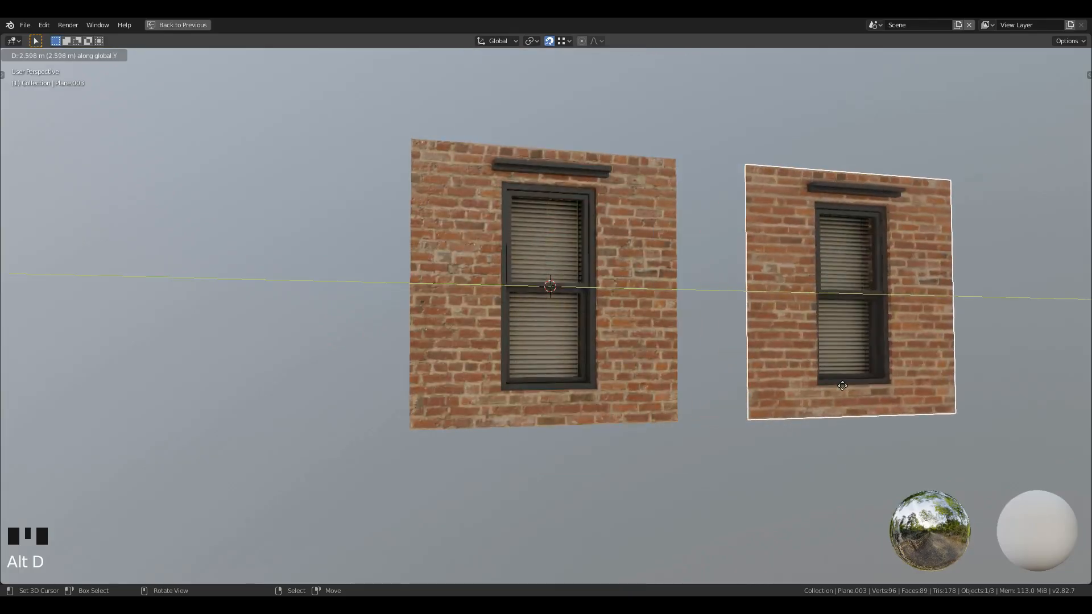
key(g)
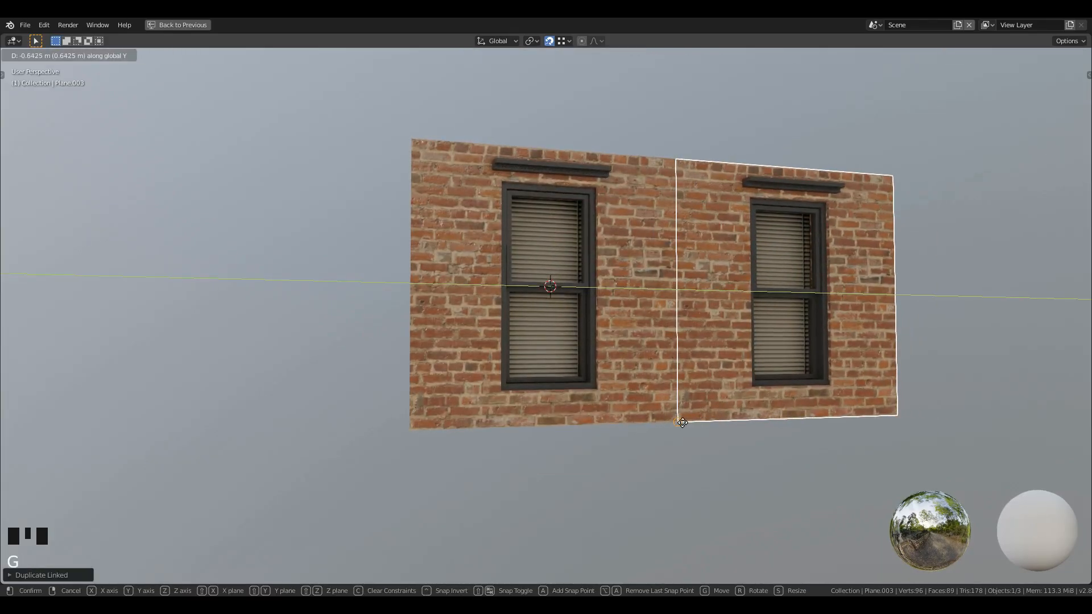
click(687, 423)
Add another linked duplicate along Y, snap it to the end of the wall row, and clear the selection.
shift+middle_drag(778, 437, 575, 454)
key(alt+d)
click(904, 420)
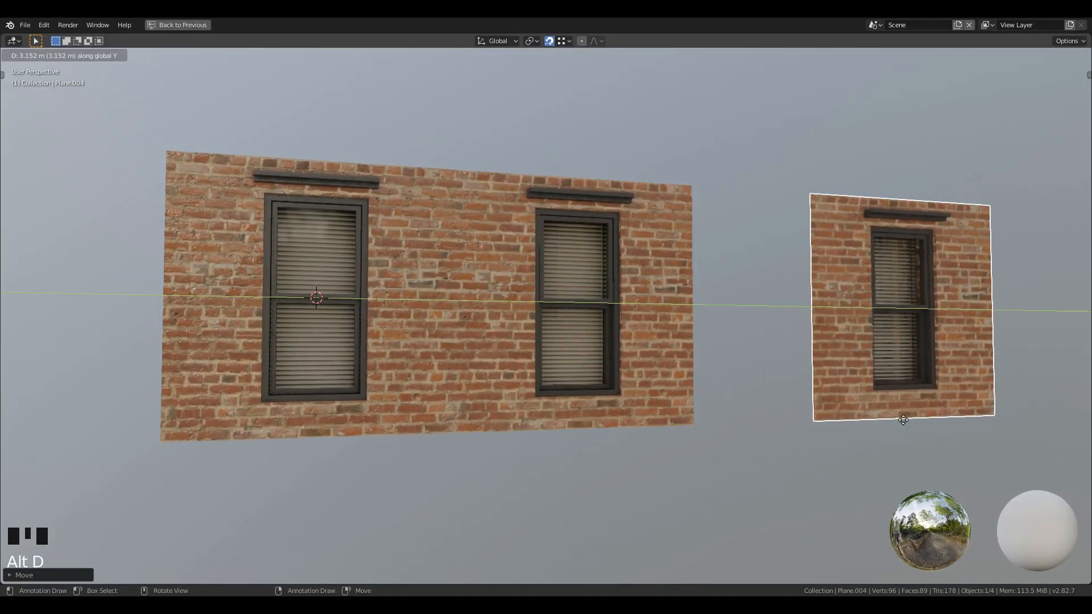
click(698, 427)
middle_drag(675, 451, 500, 485)
key(alt+a)
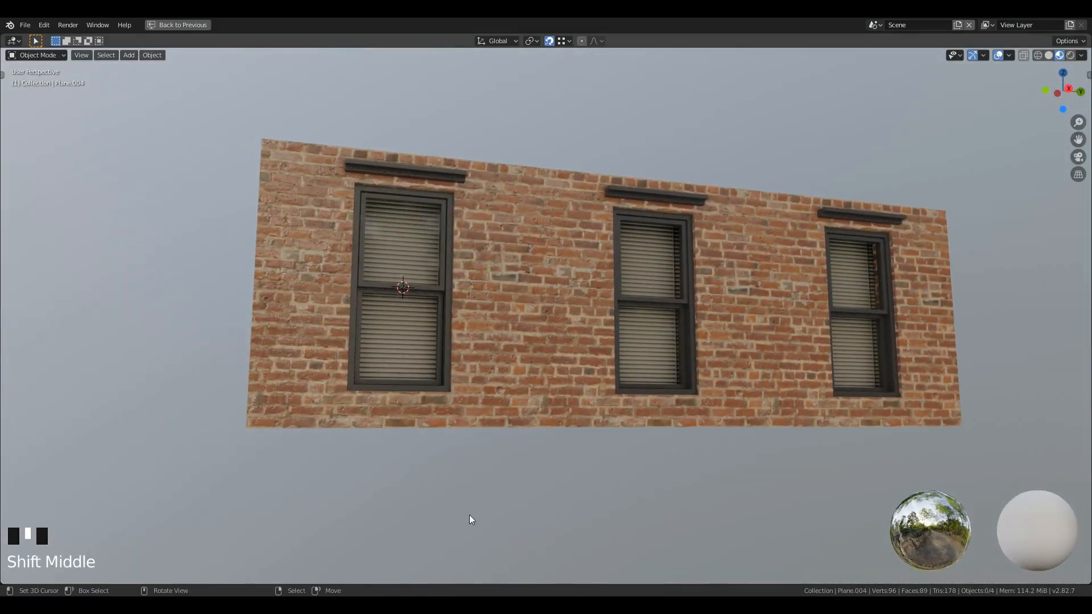
Make an independent duplicate of the original wall and snap it along Y to the original's free side.
click(702, 29)
scroll(480, 418, down, 2)
middle_drag(480, 418, 594, 432)
right_click(590, 373)
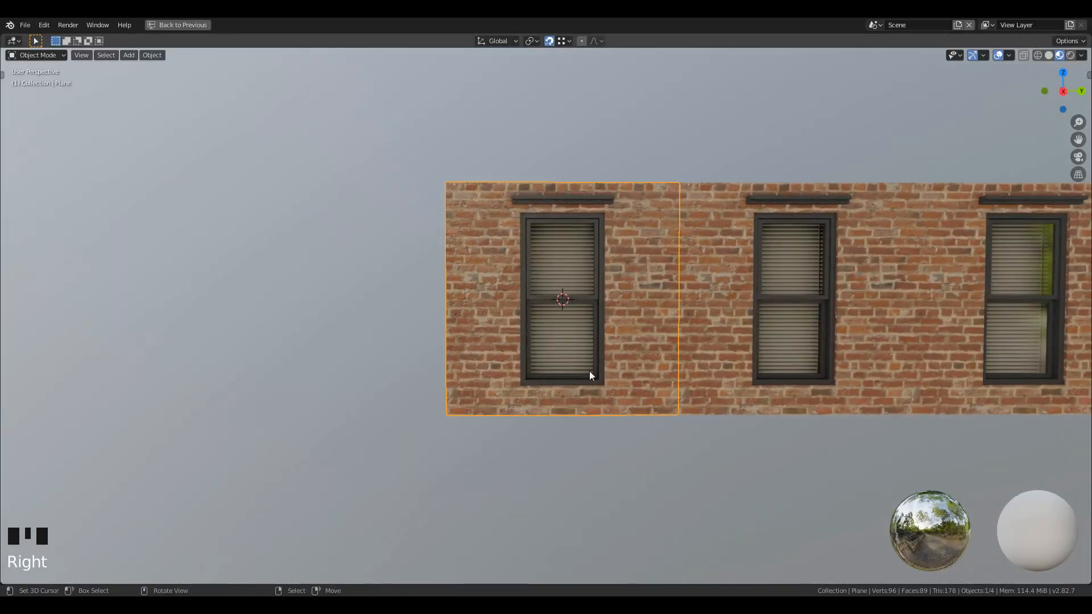
key(shift+d)
key(g)
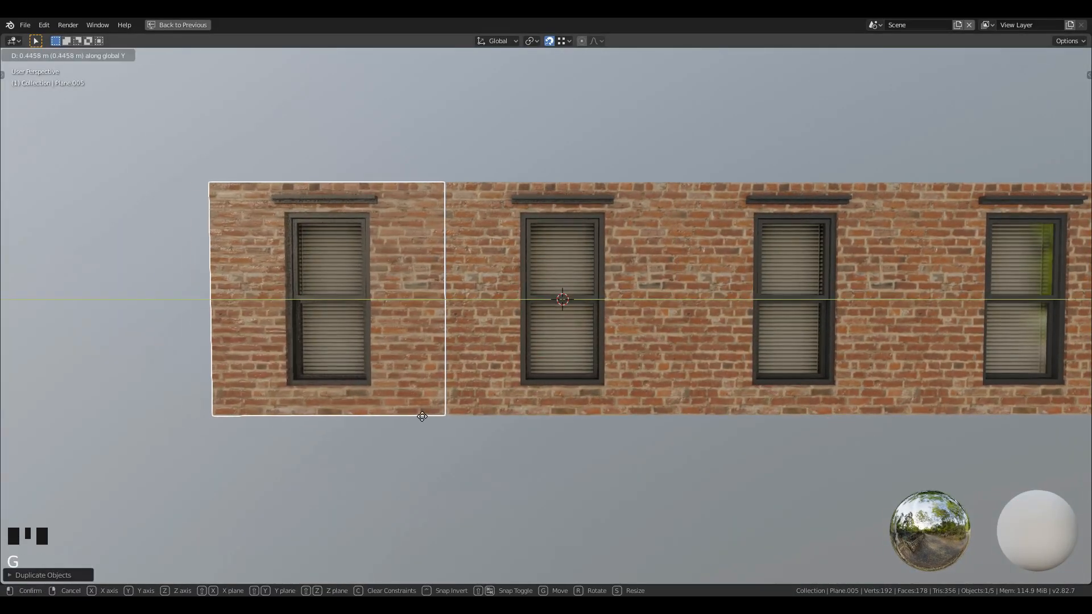
click(407, 409)
Box-select the new copy's window, lintel and surrounding wall strip in wireframe and shift them along Y toward the wall's outer edge.
key(Tab)
shift+middle_drag(544, 403, 537, 419)
key(z)
click(482, 418)
key(a)
key(a)
key(a)
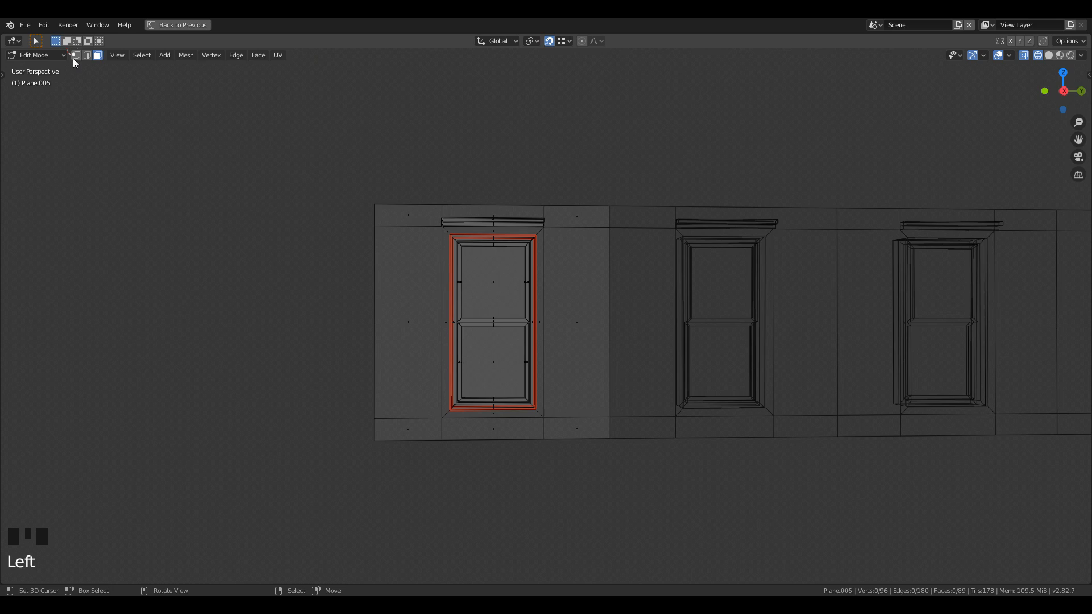
key(a)
key(a)
key(b)
drag(434, 178, 561, 493)
key(g)
middle_drag(590, 411, 646, 434)
click(563, 411)
scroll(640, 434, up, 2)
key(g)
key(y)
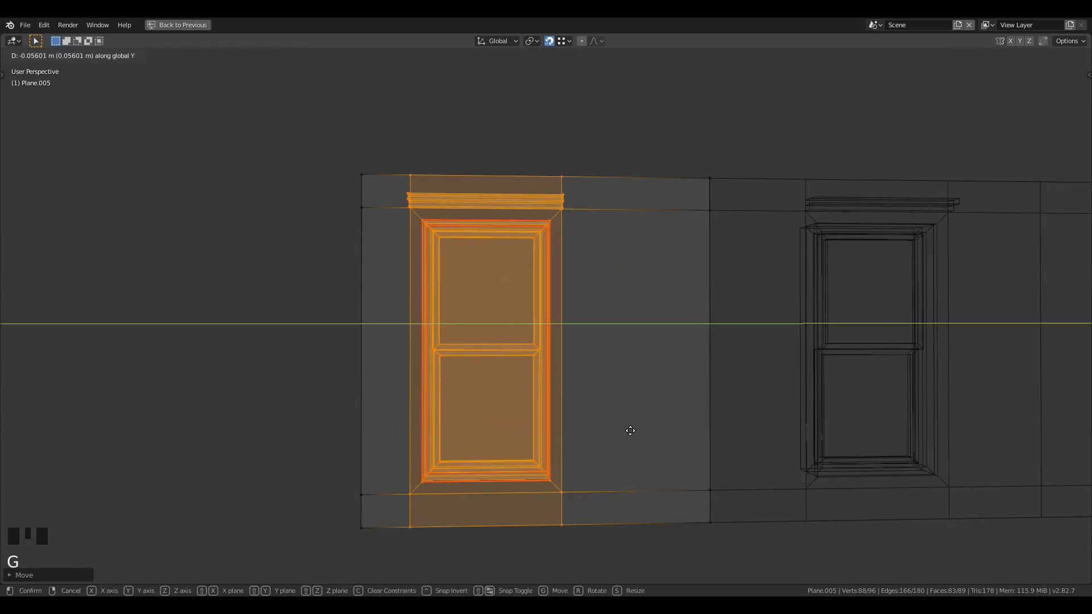
click(627, 433)
Check the shifted window in Material Preview, reopen the wall copy in Edit Mode and restore the multi-editor layout.
key(Tab)
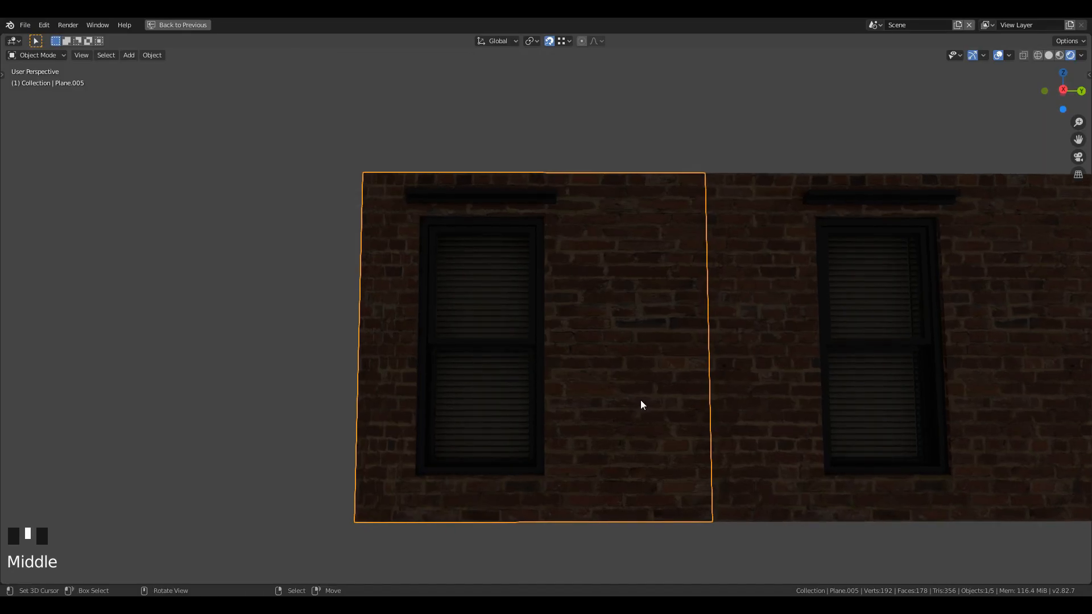
key(z)
middle_drag(667, 469, 604, 464)
scroll(631, 469, down, 2)
scroll(596, 348, up, 1)
key(Tab)
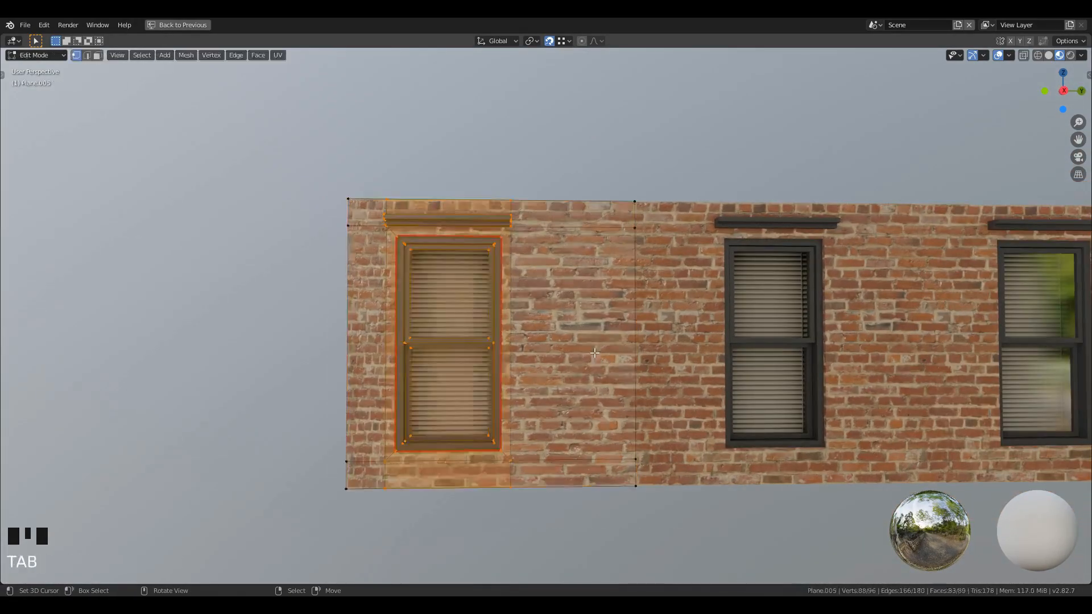
key(ctrl+space)
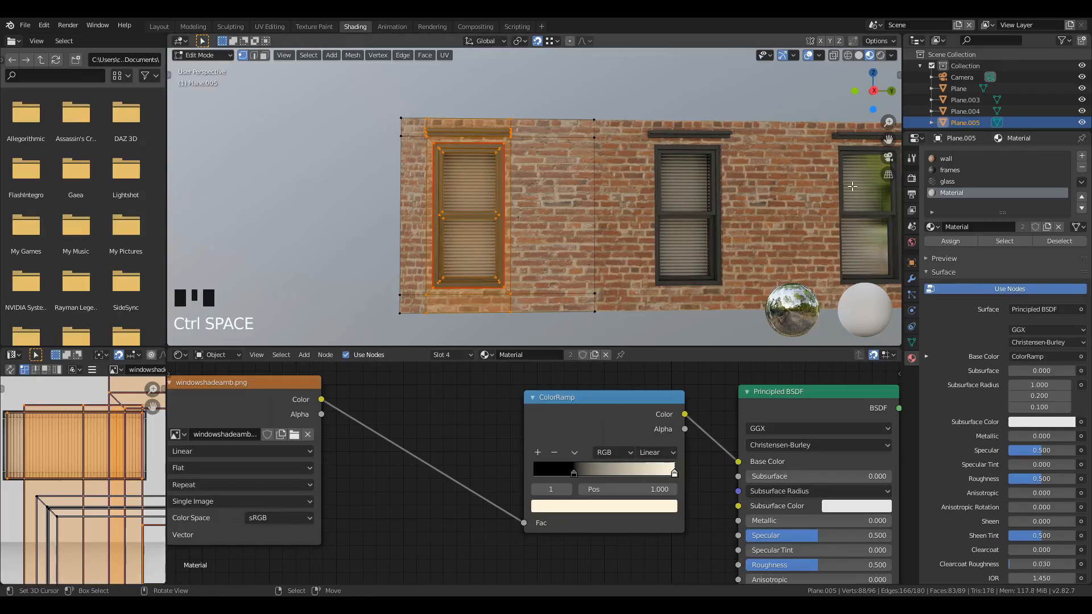
Try to unwrap all faces that use the wall material, and undo the unwrap.
key(a)
key(a)
key(a)
click(953, 162)
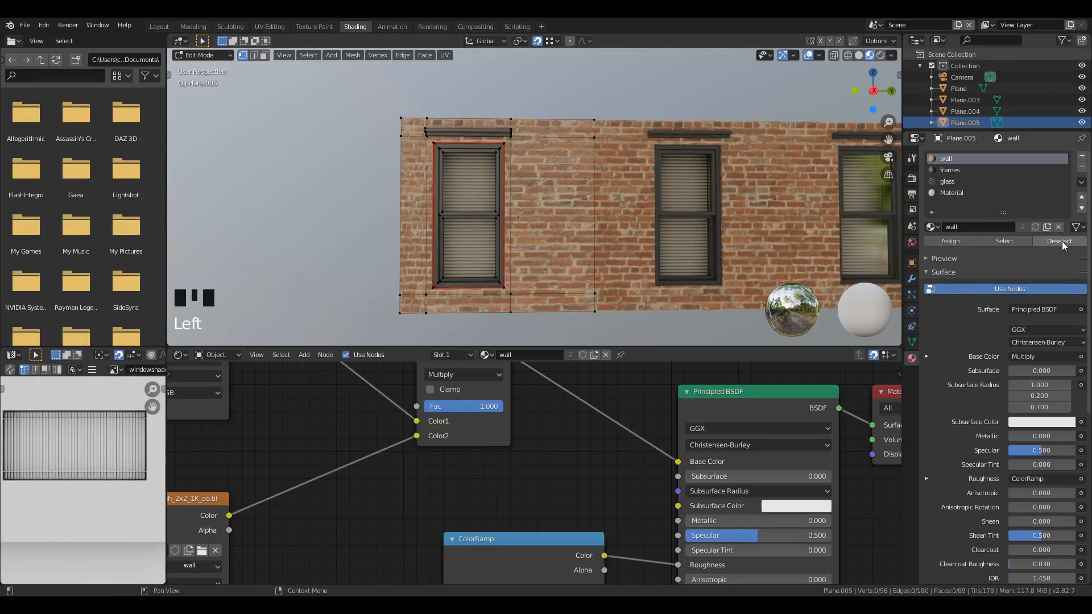
click(1005, 241)
key(u)
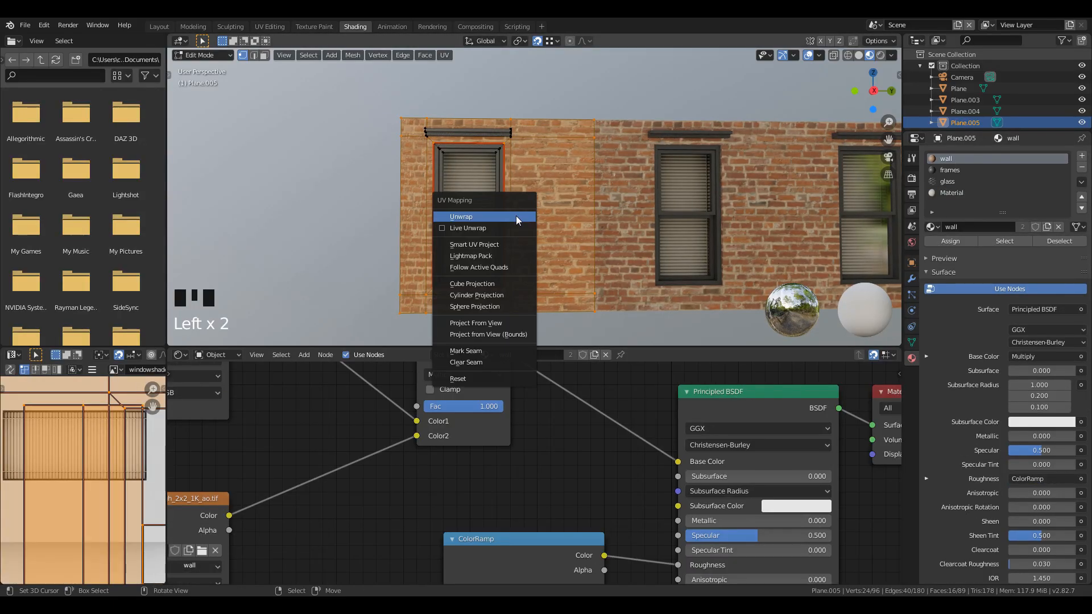
click(517, 217)
scroll(72, 499, down, 4)
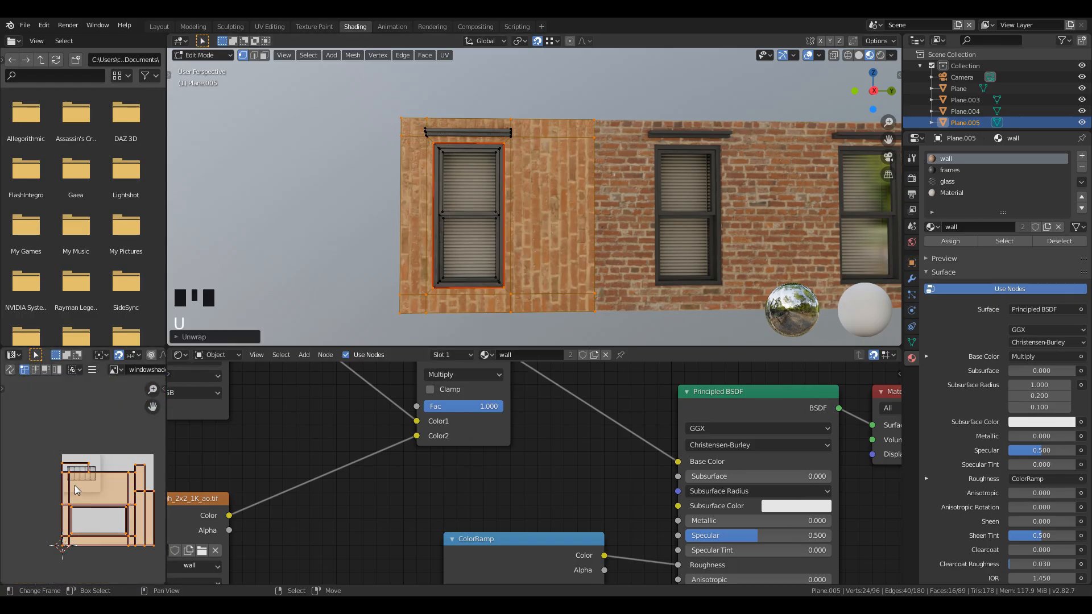
key(ctrl+z)
Select the wall copy's front faces as linked geometry delimited by Seam, unwrap them and rotate the UVs until the bricks run horizontally.
shift+middle_drag(461, 220, 476, 215)
right_click(587, 128)
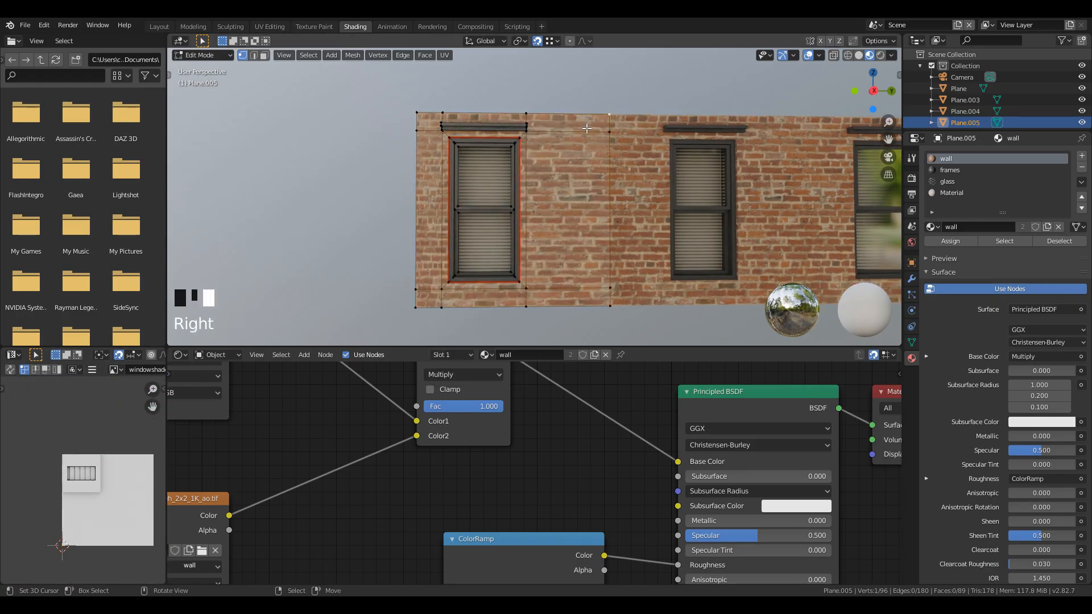
key(l)
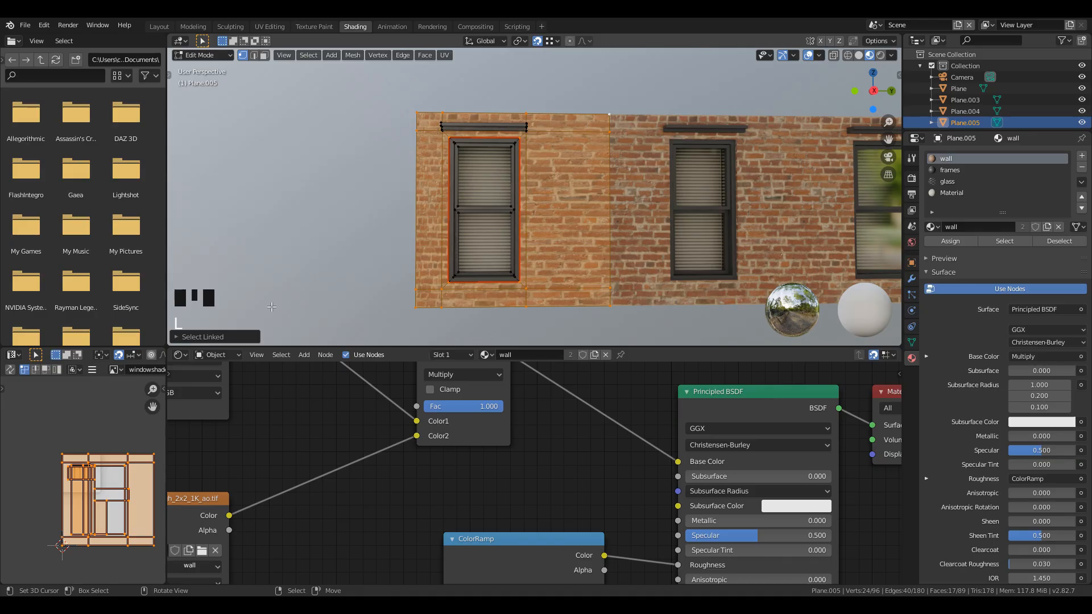
click(250, 337)
click(287, 311)
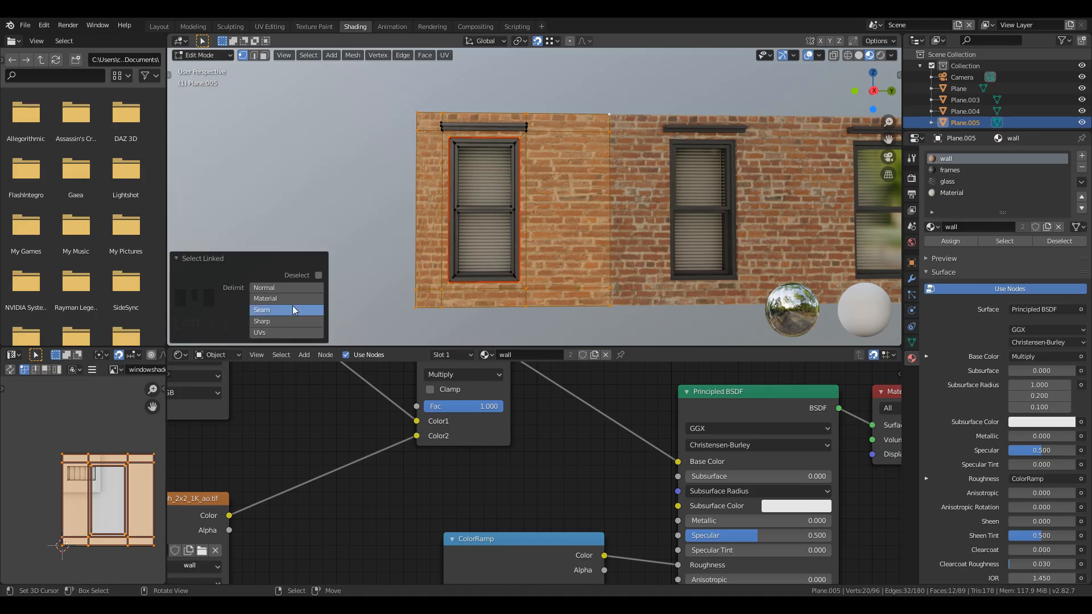
scroll(619, 194, up, 2)
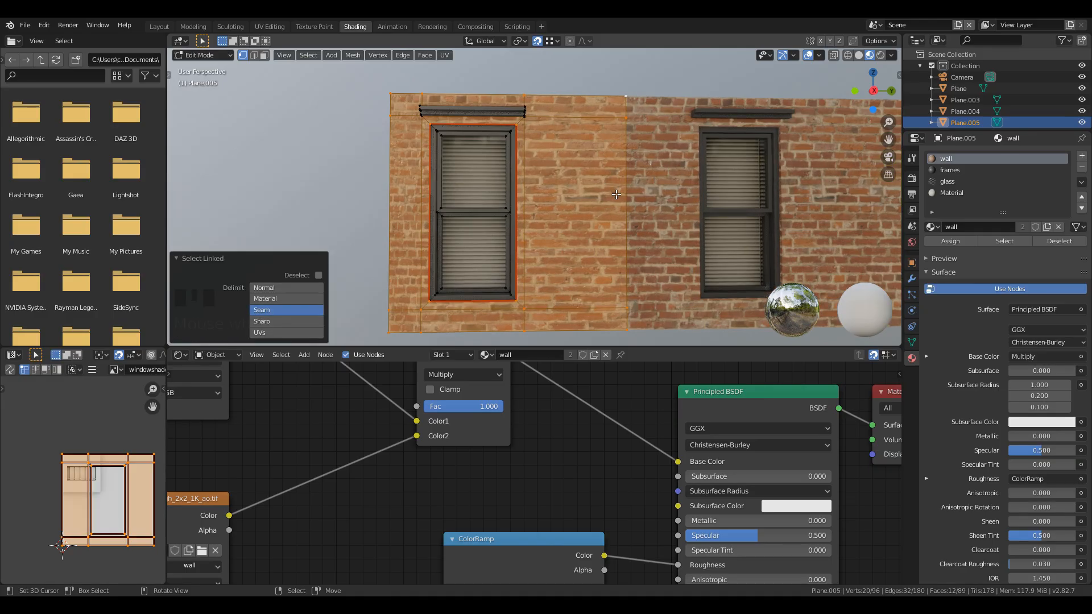
key(u)
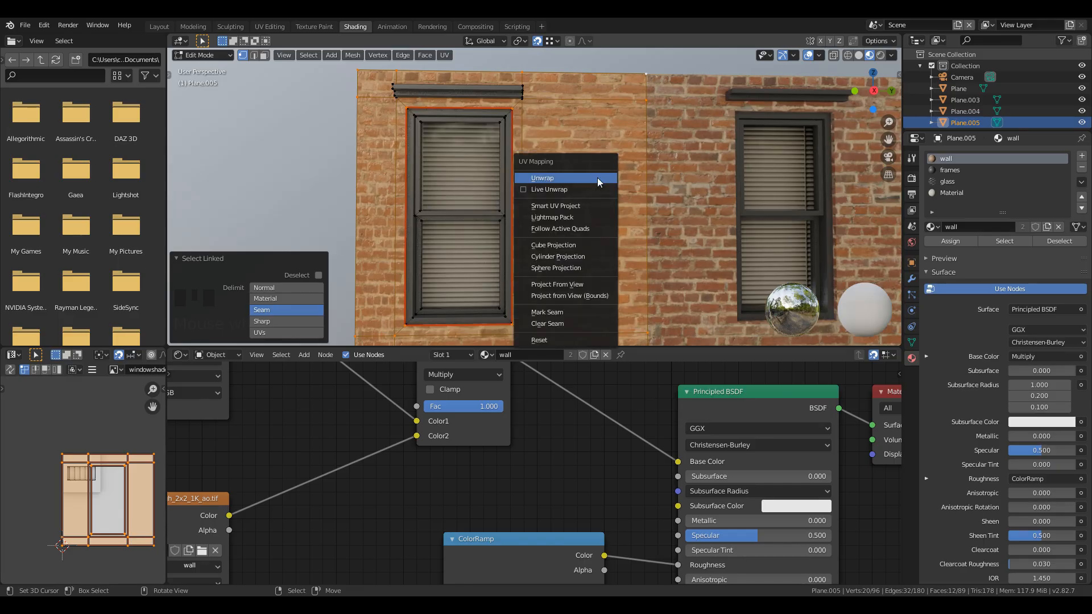
click(597, 178)
key(r)
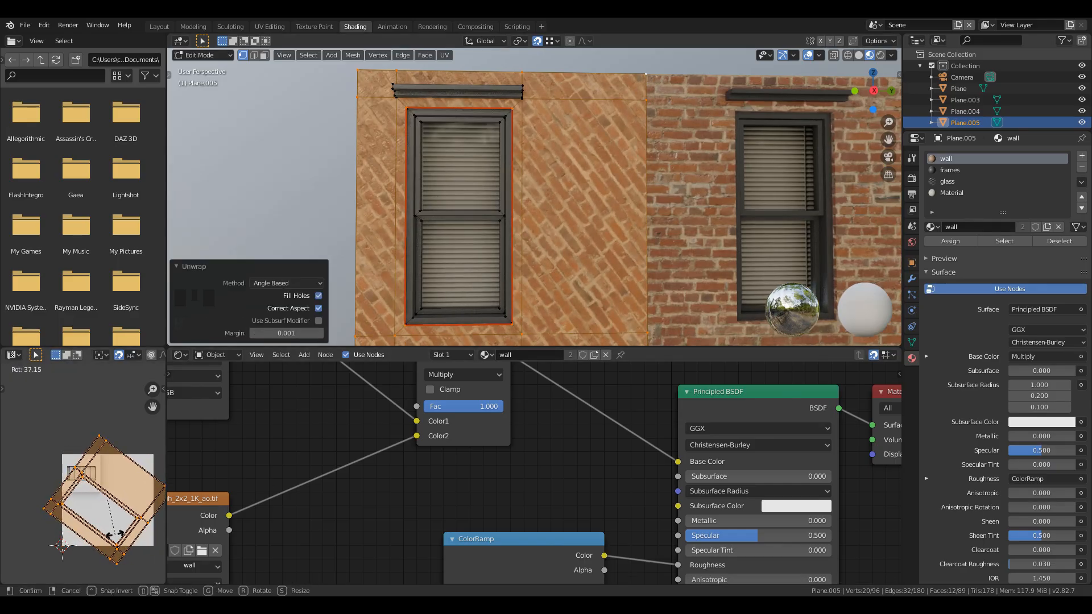
click(114, 535)
Leave Edit Mode, clear the selection and examine how the bricks line up between the adjoining wall sections.
key(Tab)
scroll(715, 232, up, 2)
scroll(716, 232, down, 1)
key(a)
shift+middle_drag(716, 232, 513, 270)
key(a)
scroll(579, 263, up, 3)
scroll(534, 229, down, 1)
middle_drag(533, 229, 453, 234)
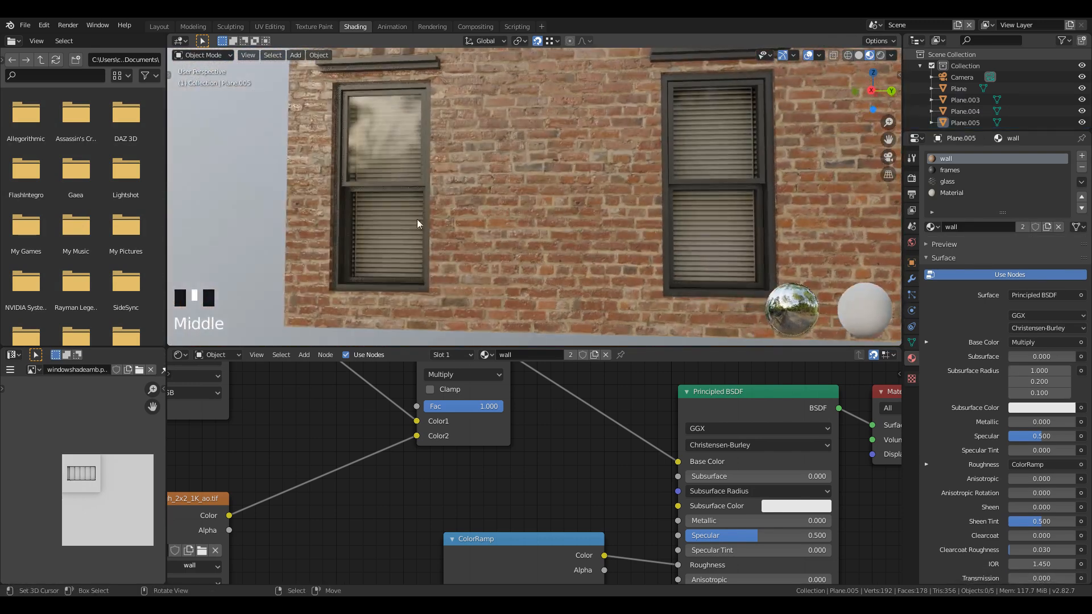
Duplicate the end wall section with the shifted window and place the copy 8.74 m along Y, beyond the row's opposite end.
scroll(702, 227, down, 3)
shift+middle_drag(702, 226, 294, 230)
scroll(439, 235, down, 2)
scroll(439, 234, down, 2)
shift+middle_drag(439, 234, 434, 239)
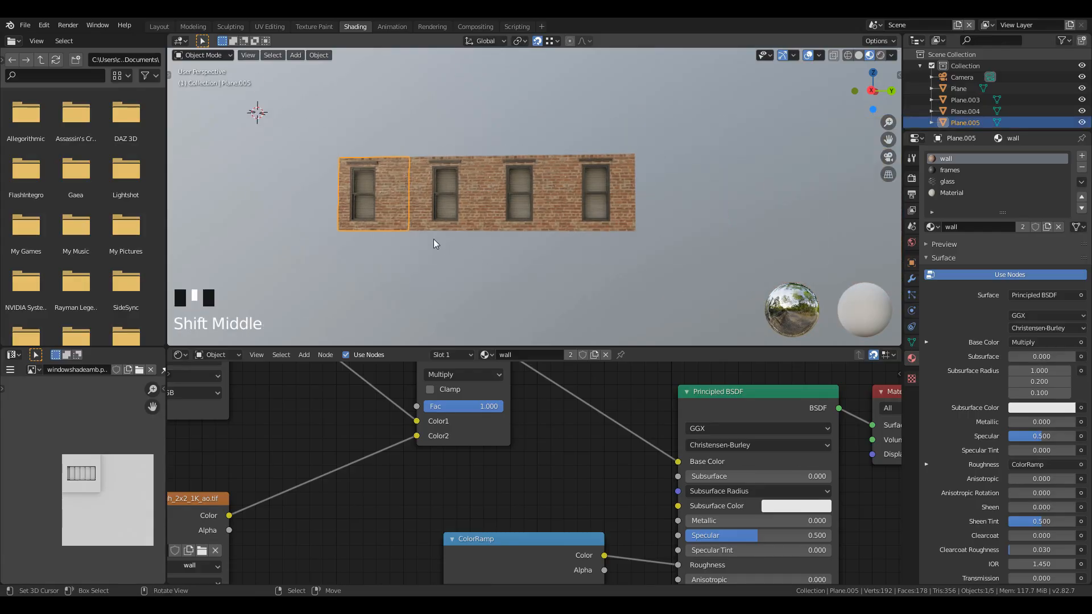
key(shift+d)
click(764, 276)
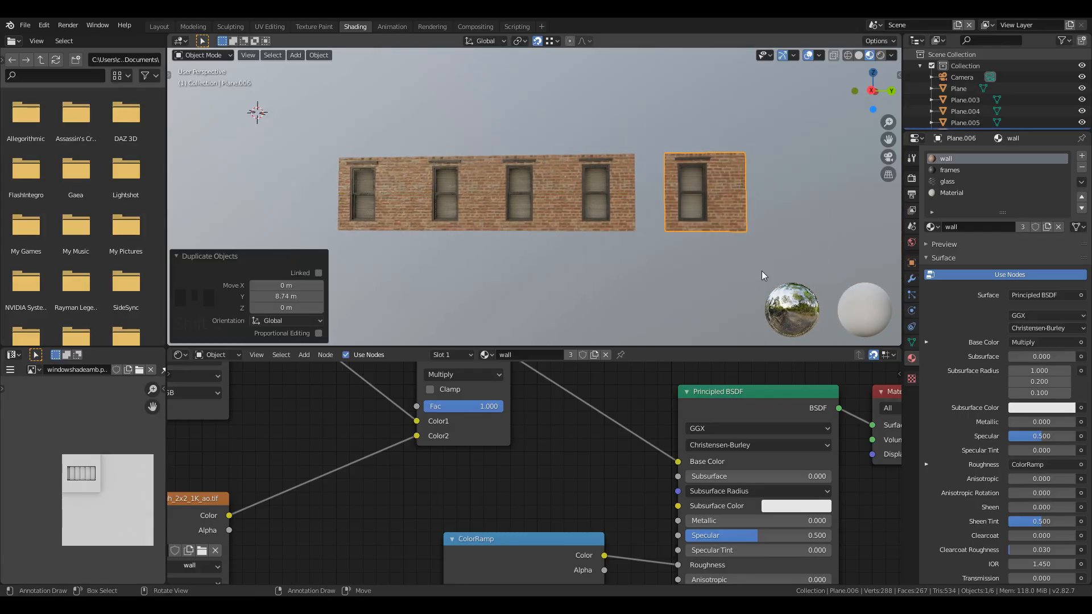
Mirror the duplicated section along global Y and move it -0.739 m in Y so it snaps against the row's end.
key(ctrl+m)
key(x)
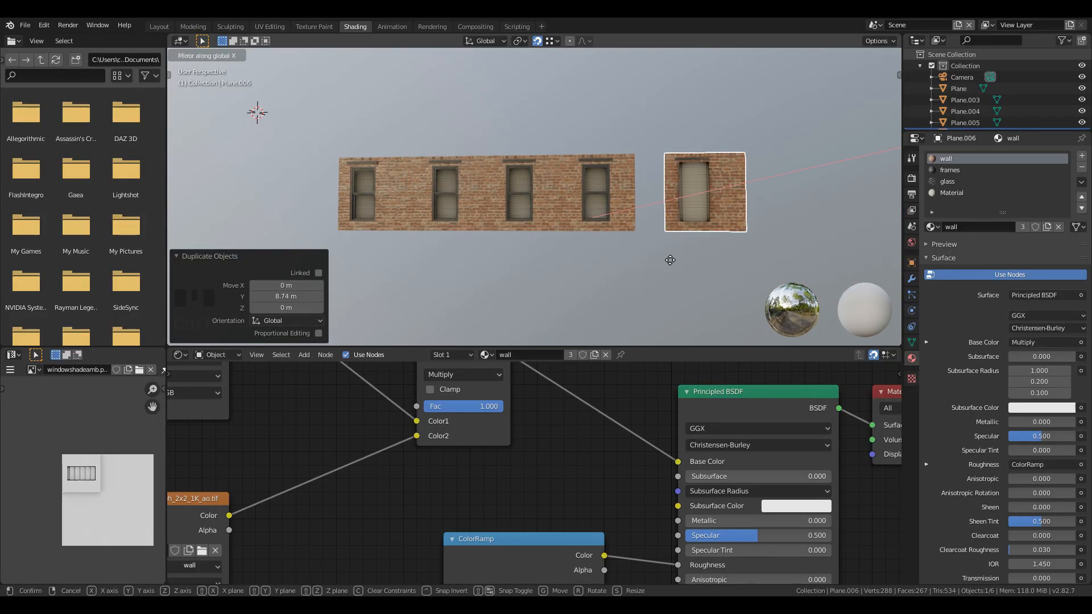
key(y)
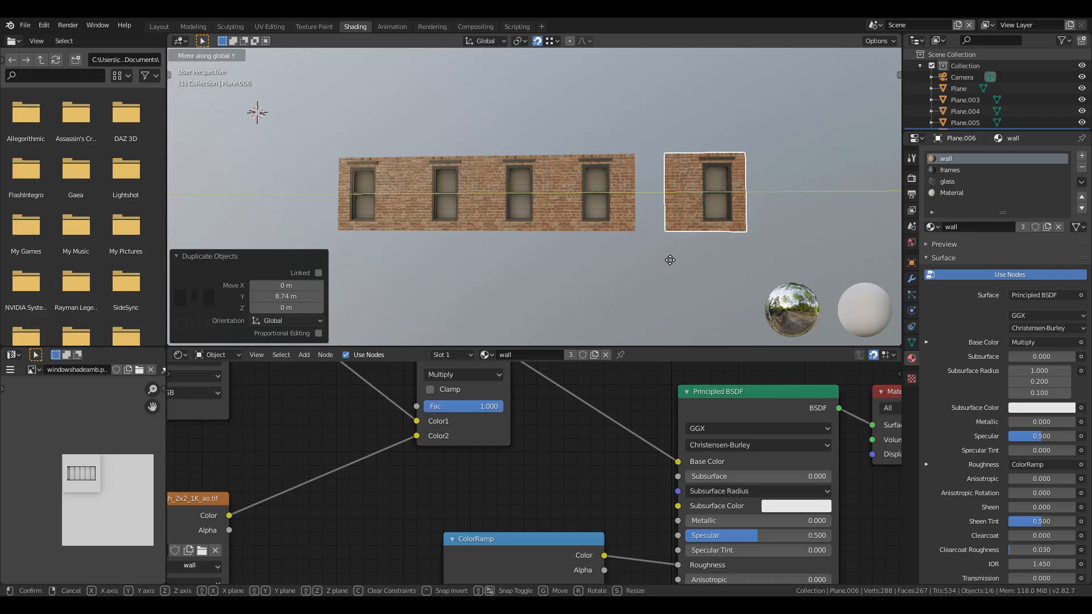
click(670, 260)
key(g)
click(644, 164)
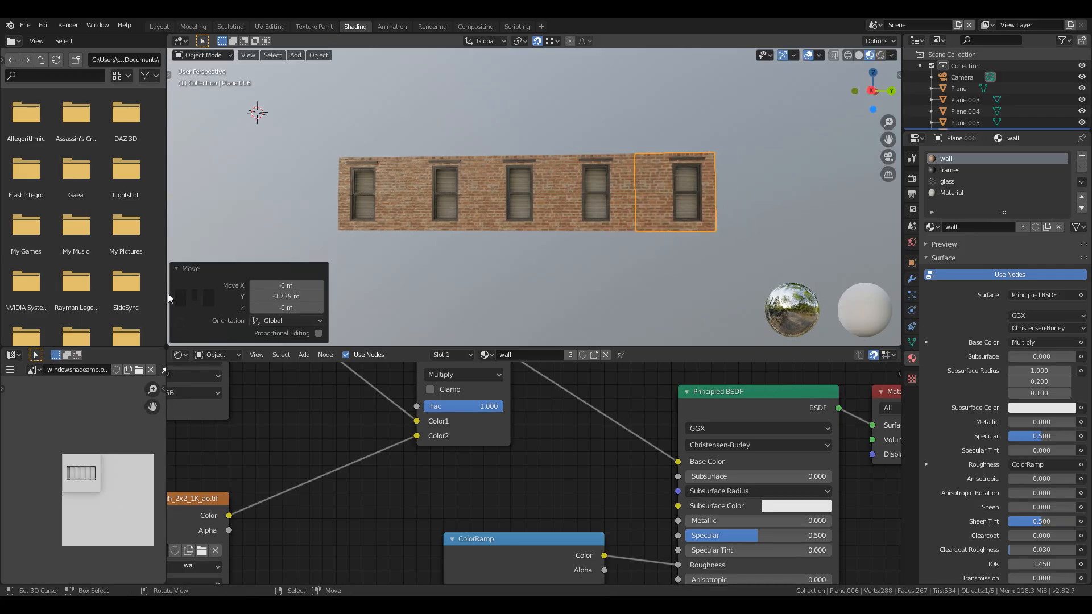
Examine how the bricks line up across the joint with the mirrored section and along the whole five-window row, with nothing selected.
click(179, 269)
shift+middle_drag(671, 241, 565, 260)
scroll(579, 255, up, 5)
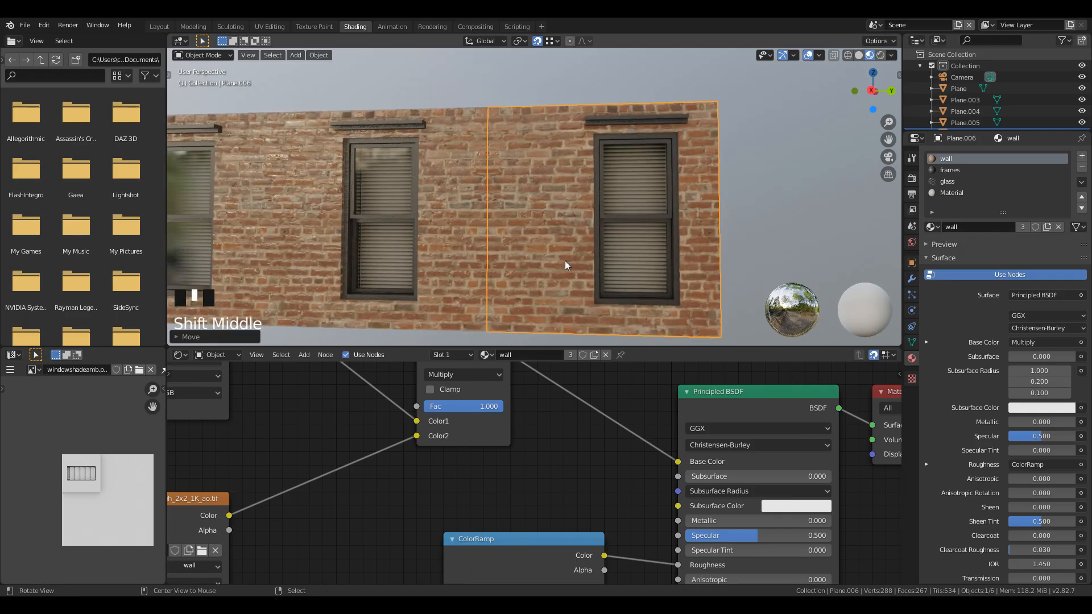
scroll(464, 173, up, 2)
key(a)
key(a)
key(a)
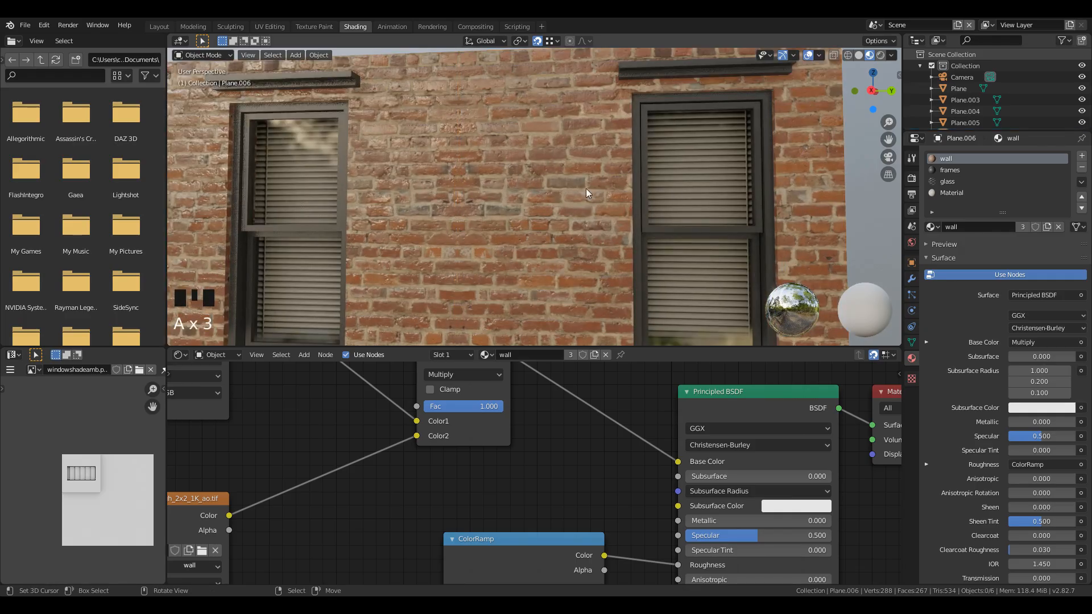
scroll(585, 265, down, 3)
shift+middle_drag(585, 265, 527, 204)
right_click(528, 202)
shift+middle_drag(357, 265, 624, 248)
key(a)
key(a)
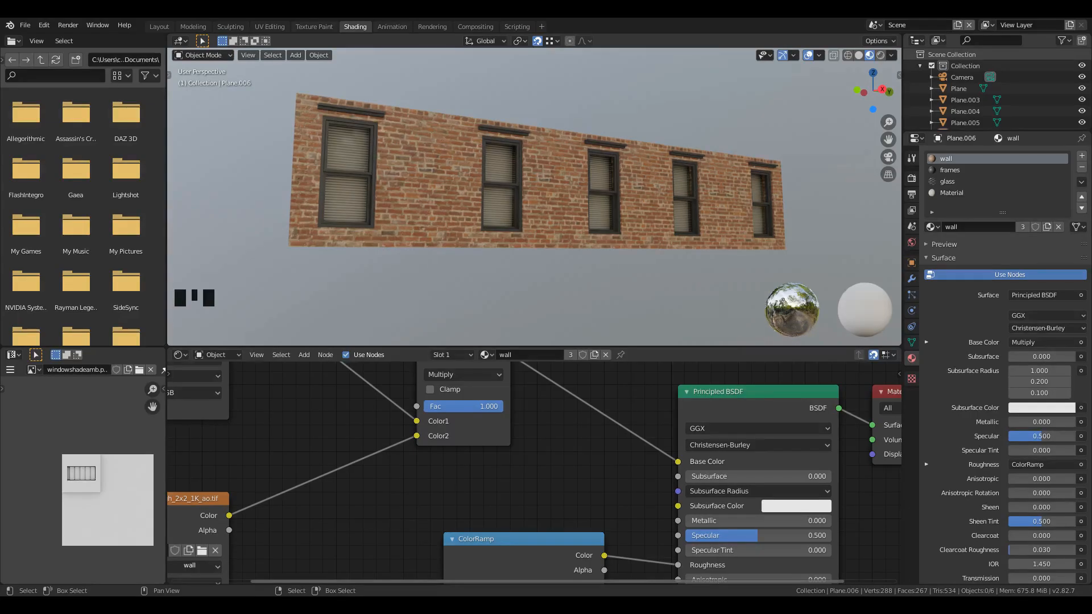
key(Right)
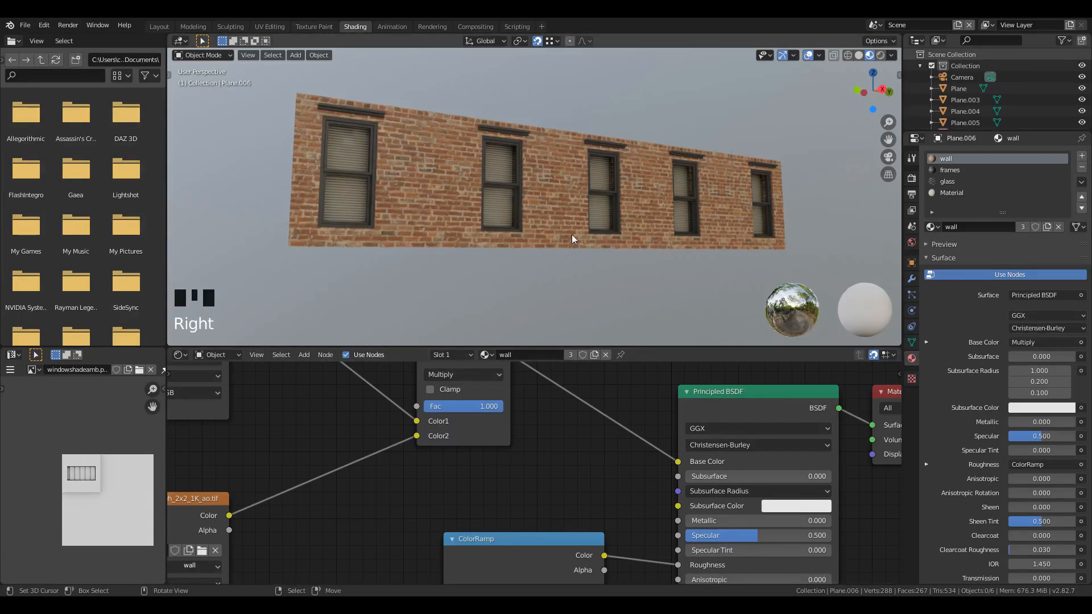
Maximise the 3D viewport, duplicate the middle wall section and snap the copy directly above the row.
right_click(576, 208)
middle_drag(576, 207, 533, 224)
key(ctrl+space)
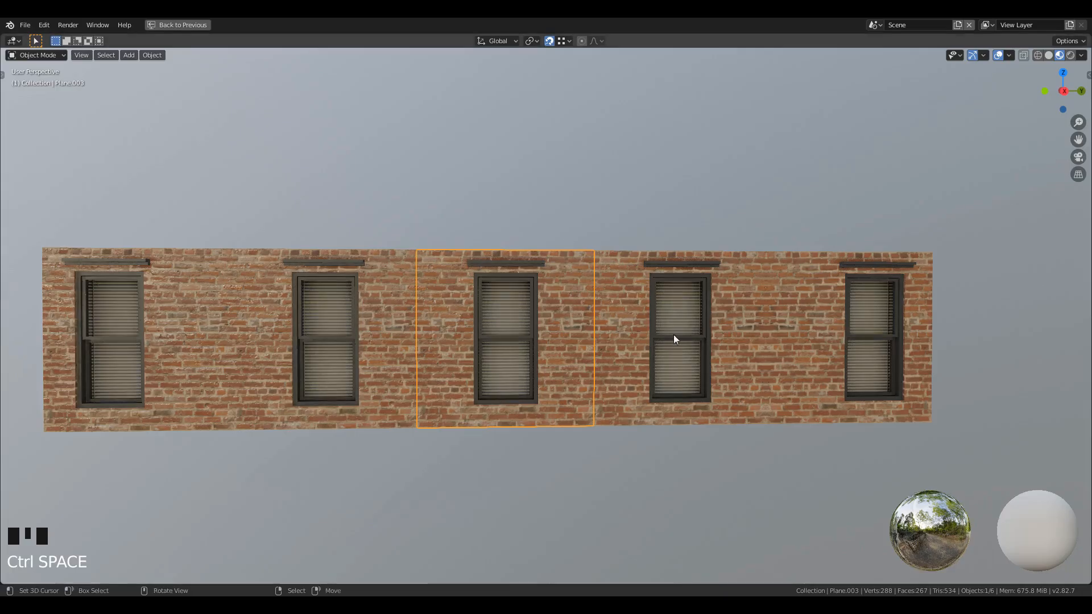
scroll(675, 332, up, 3)
key(shift+d)
click(583, 240)
key(g)
click(594, 222)
In Edit Mode on the new copy, duplicate the two uppermost vertices of its outer side edge along Y, placing them beside the wall.
middle_drag(594, 222, 635, 252)
scroll(559, 343, up, 2)
key(Tab)
scroll(574, 425, up, 4)
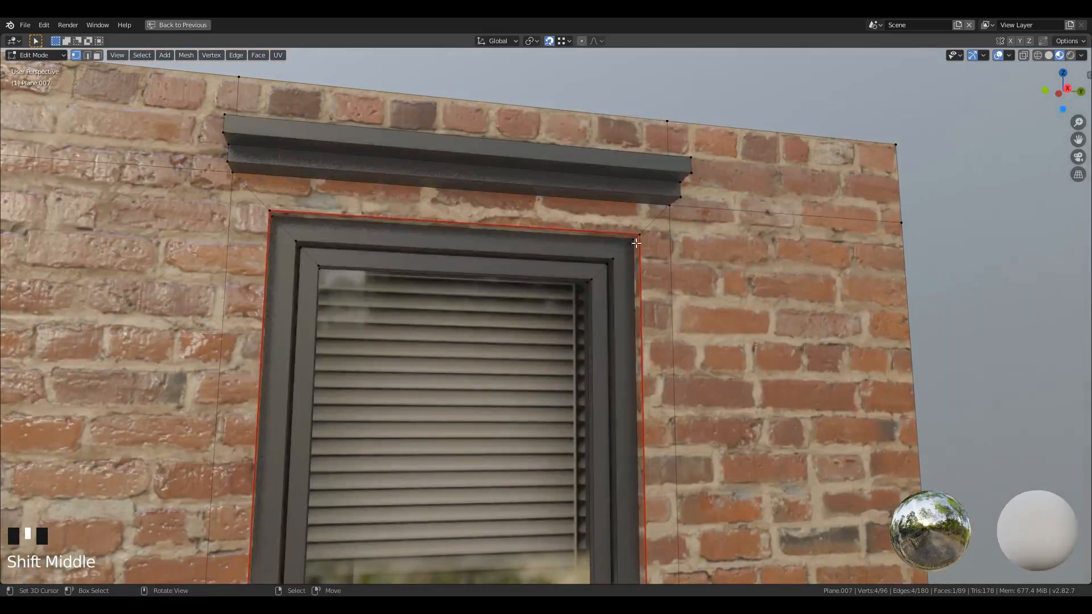
scroll(681, 366, down, 2)
key(shift+d)
key(y)
click(896, 355)
right_click(775, 226)
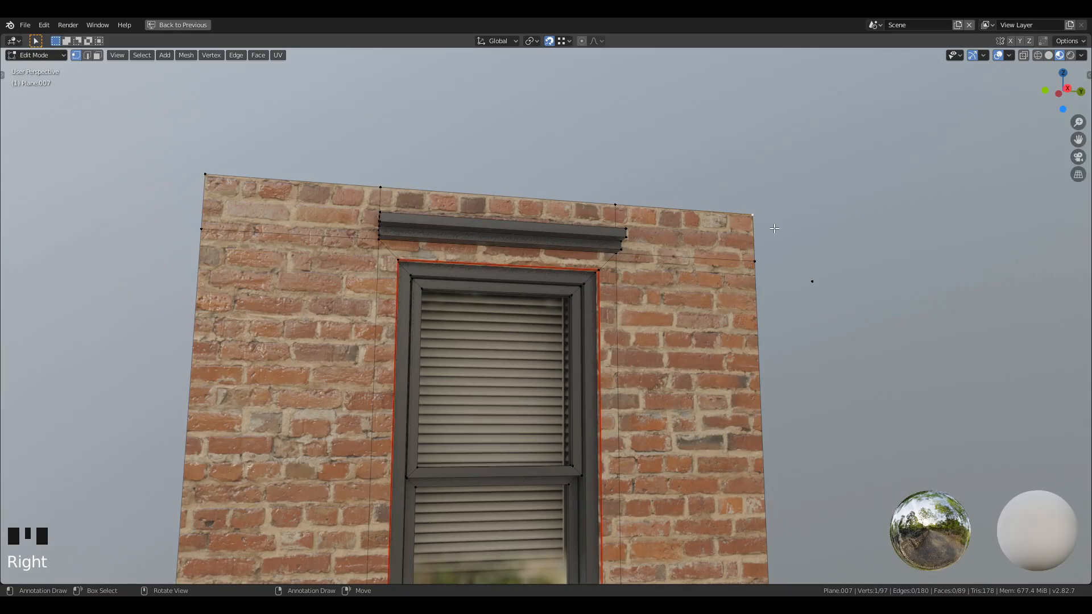
key(shift+d)
key(y)
click(844, 337)
Select the lintel above the window as linked geometry and hide it.
right_click(626, 233)
key(l)
scroll(629, 251, down, 2)
shift+middle_drag(632, 327, 643, 321)
key(h)
scroll(511, 323, up, 1)
In wireframe, box-select the upper strip of the wall together with the window frame's head and delete the selected faces.
middle_drag(511, 323, 333, 343)
key(z)
key(a)
key(a)
key(a)
key(b)
drag(256, 176, 757, 349)
key(x)
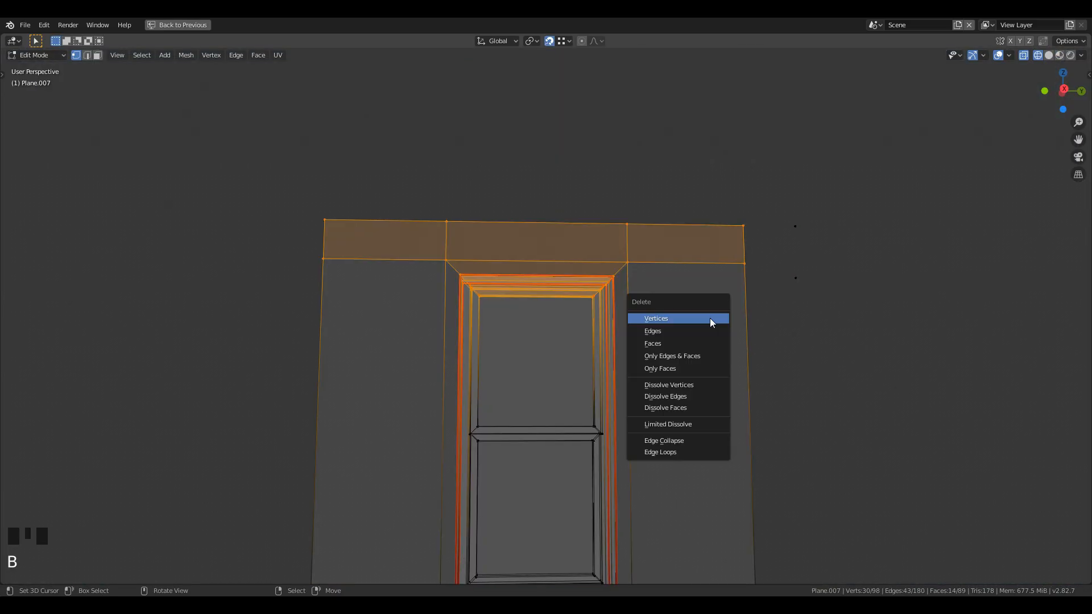
click(694, 342)
Select all the remaining upper-end vertices of the wall and frame and flatten them by scaling to 0 along Z.
key(a)
key(a)
key(a)
drag(286, 229, 754, 345)
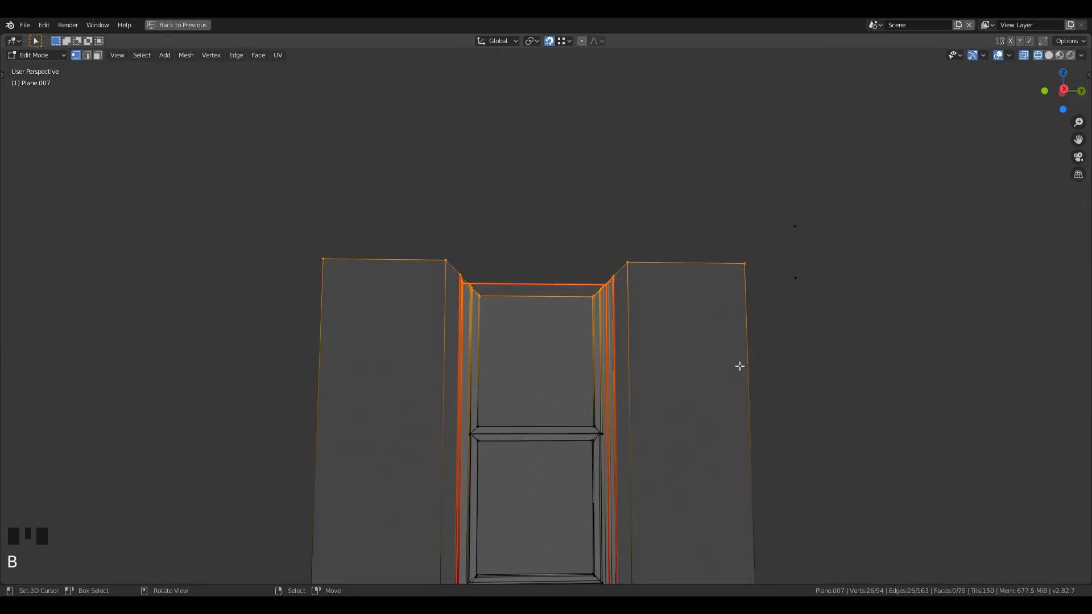
key(s)
key(z)
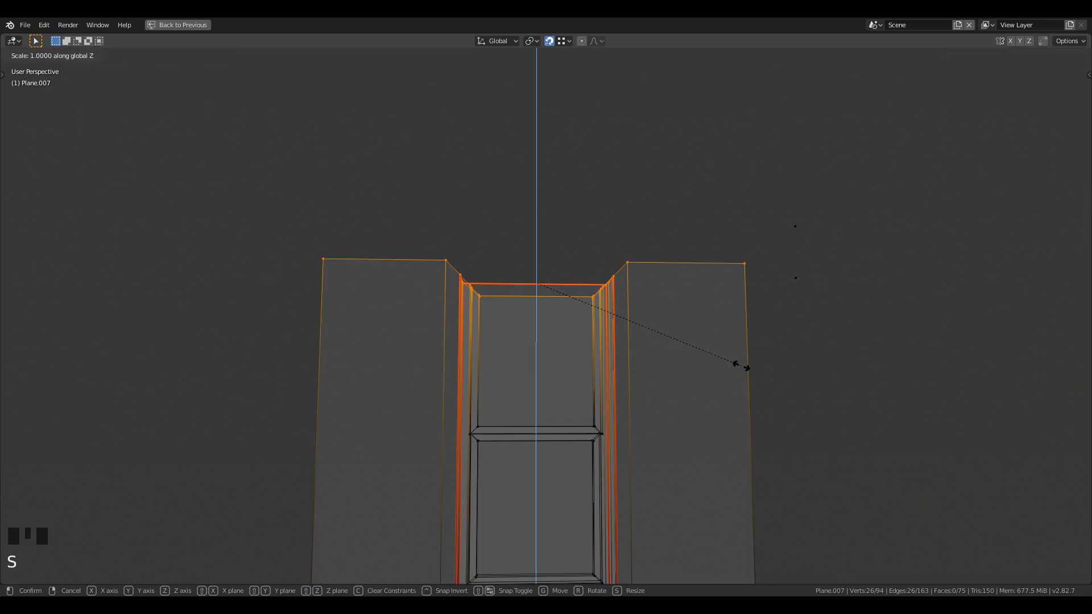
key(0)
key(Return)
In solid shading, select the two front corner vertices of the window opening and snap the 3D cursor to their midpoint.
key(KP_3)
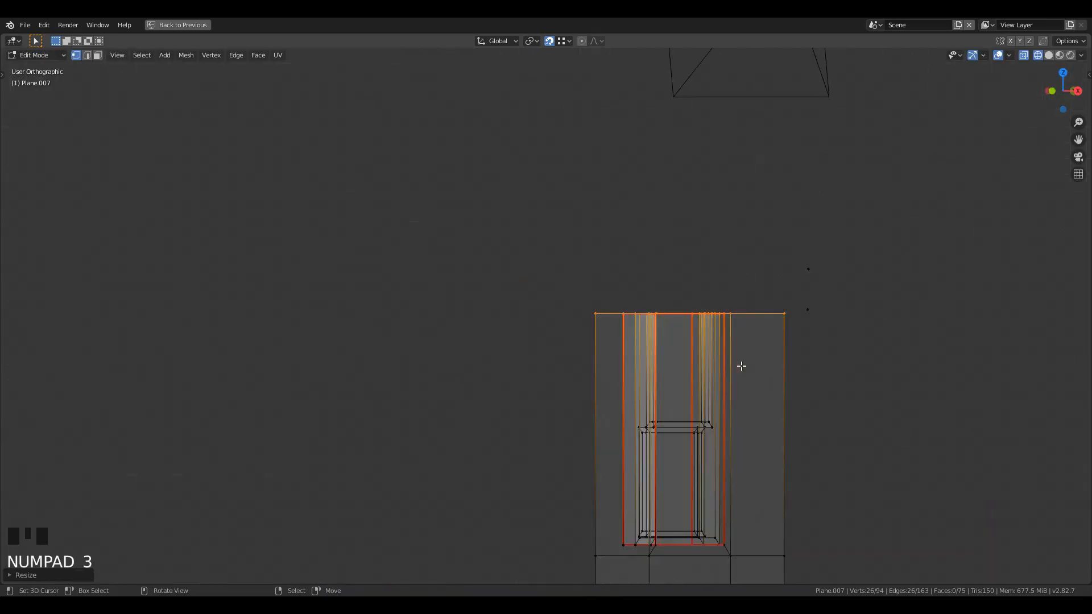
scroll(719, 268, up, 5)
mouse_move(583, 241)
middle_down()
mouse_move(662, 253)
mouse_move(702, 207)
middle_up()
key(z)
click(653, 393)
right_click(239, 372)
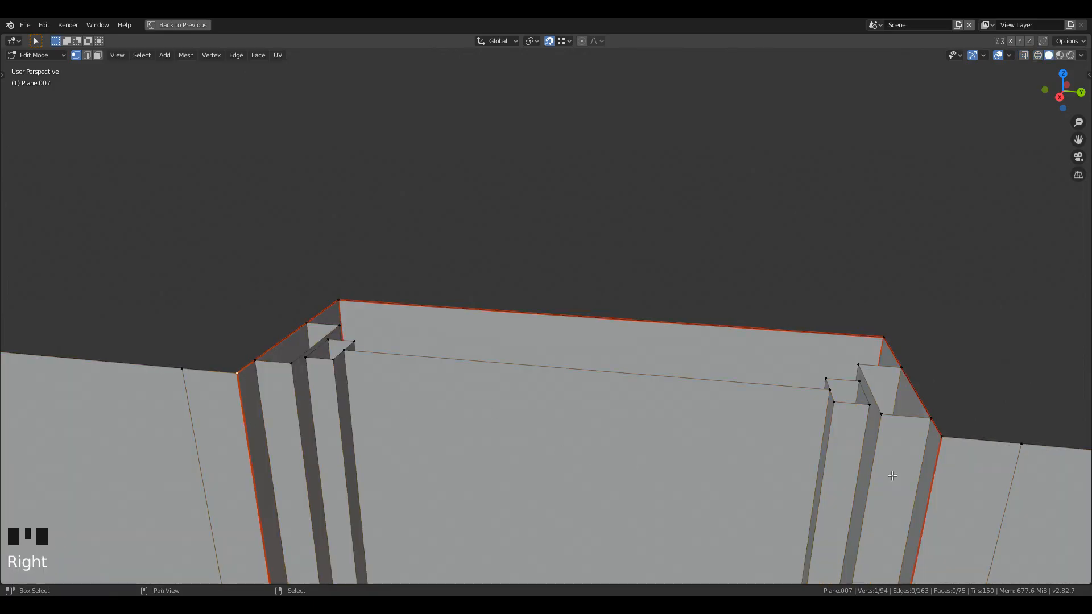
key(shift+s)
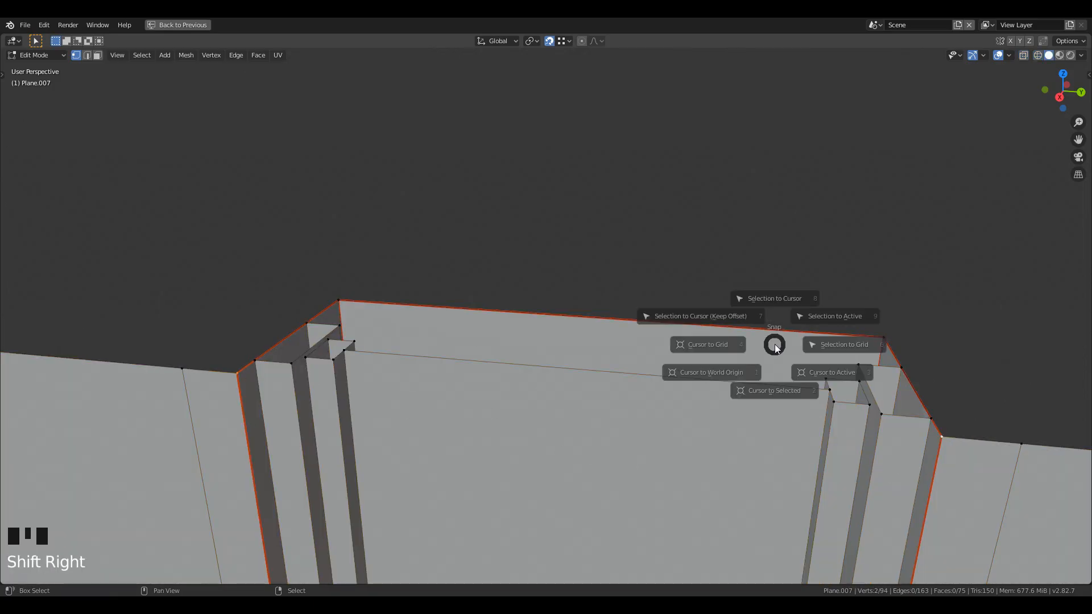
click(784, 415)
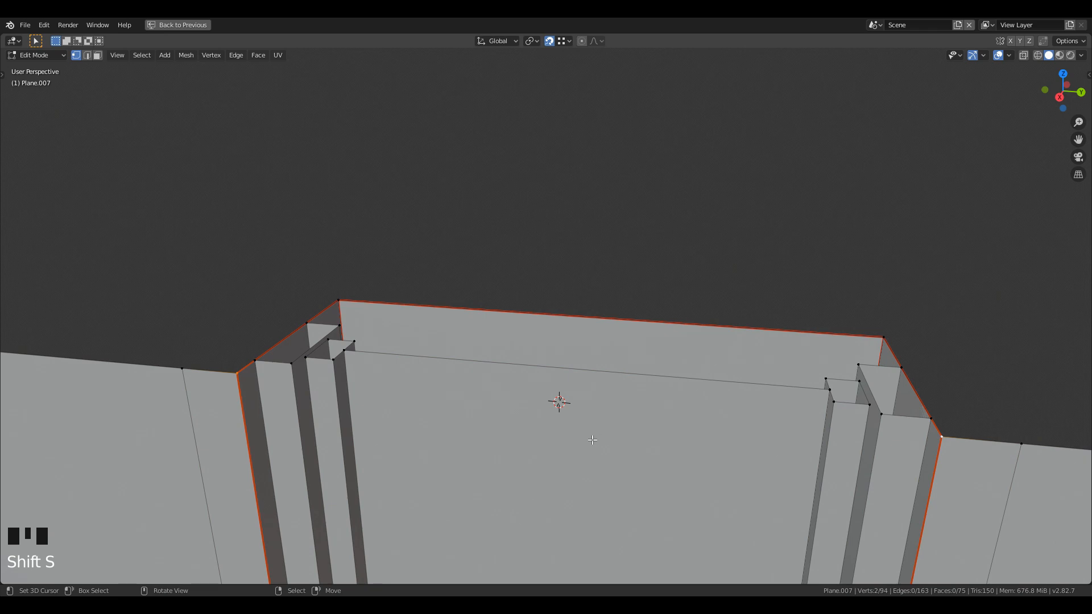
Box-select only the left-hand frame profile vertices at the open upper end and switch to the Right Orthographic view.
key(a)
key(a)
key(a)
key(a)
key(b)
drag(407, 214, 151, 434)
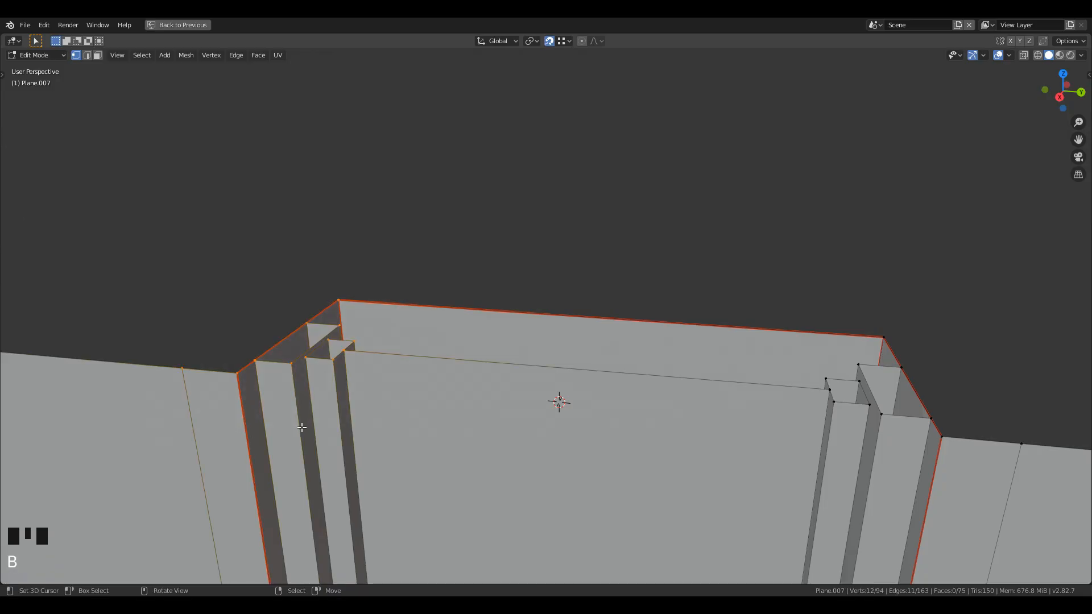
key(KP_1)
key(KP_3)
scroll(305, 427, down, 3)
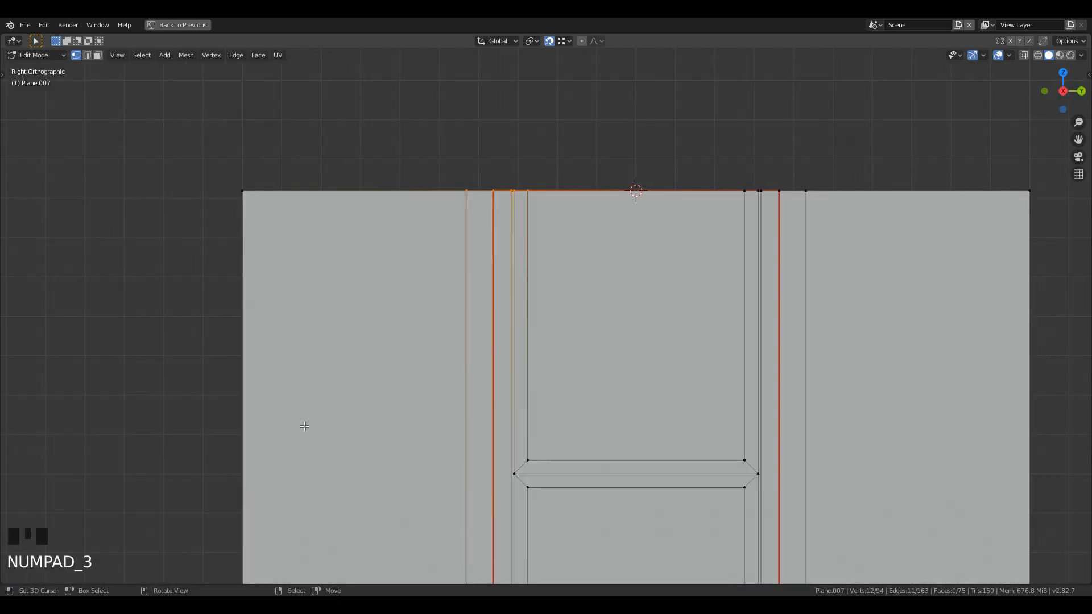
shift+middle_drag(398, 171, 445, 290)
scroll(444, 290, up, 4)
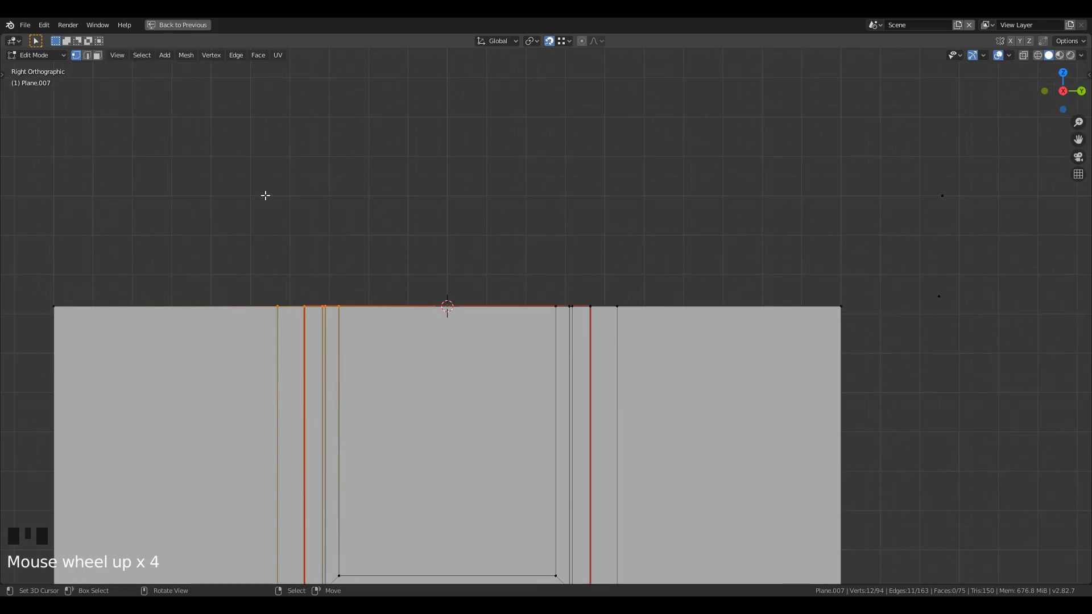
Spin the selected frame profile around the 3D cursor on the X axis with an angle of 180° and 12 steps.
key(n)
key(t)
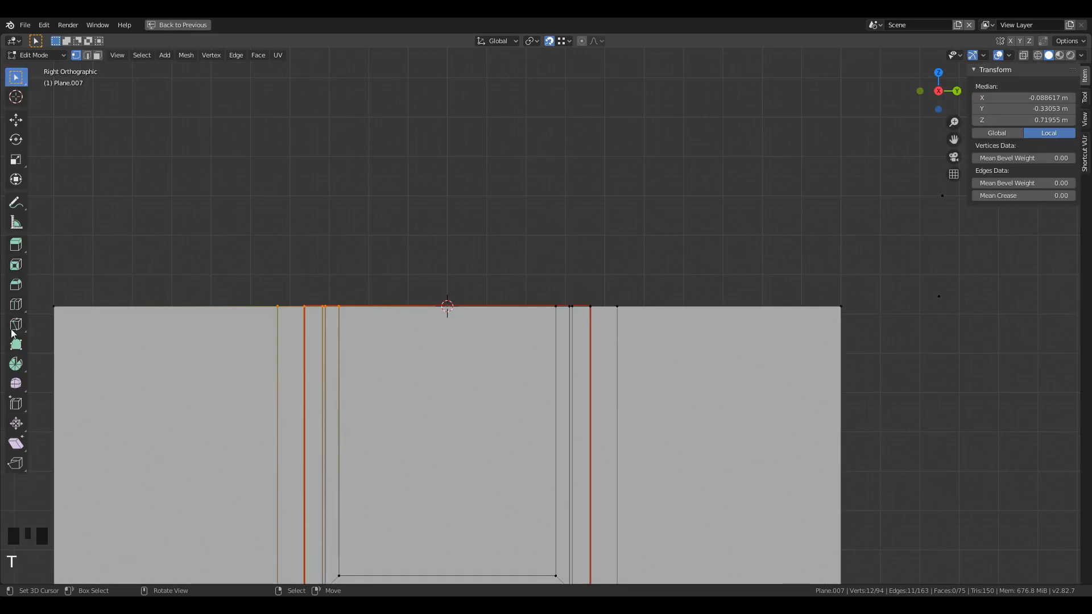
key(n)
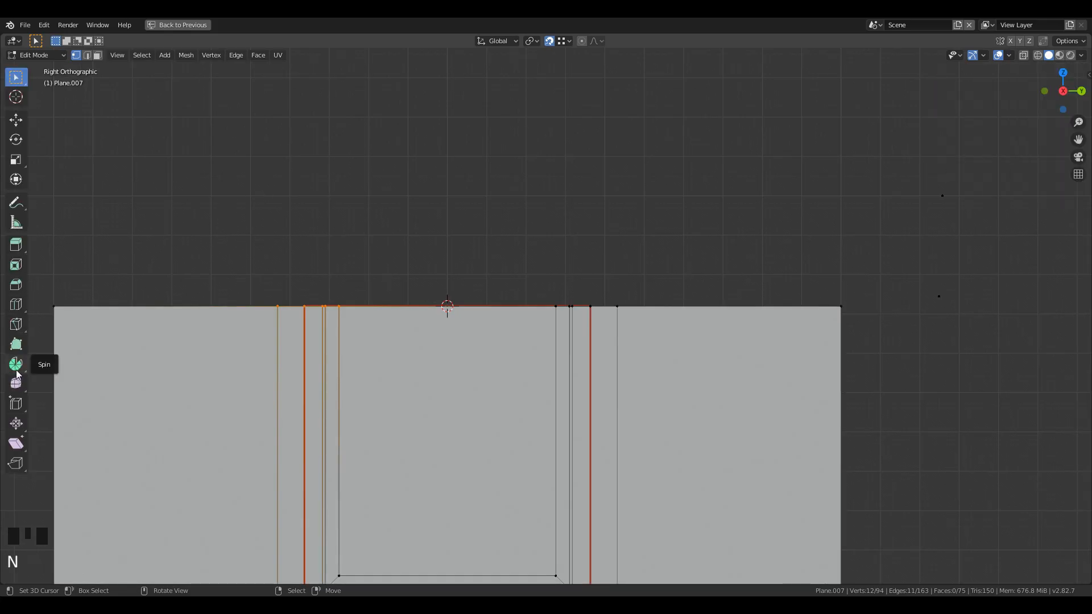
click(16, 367)
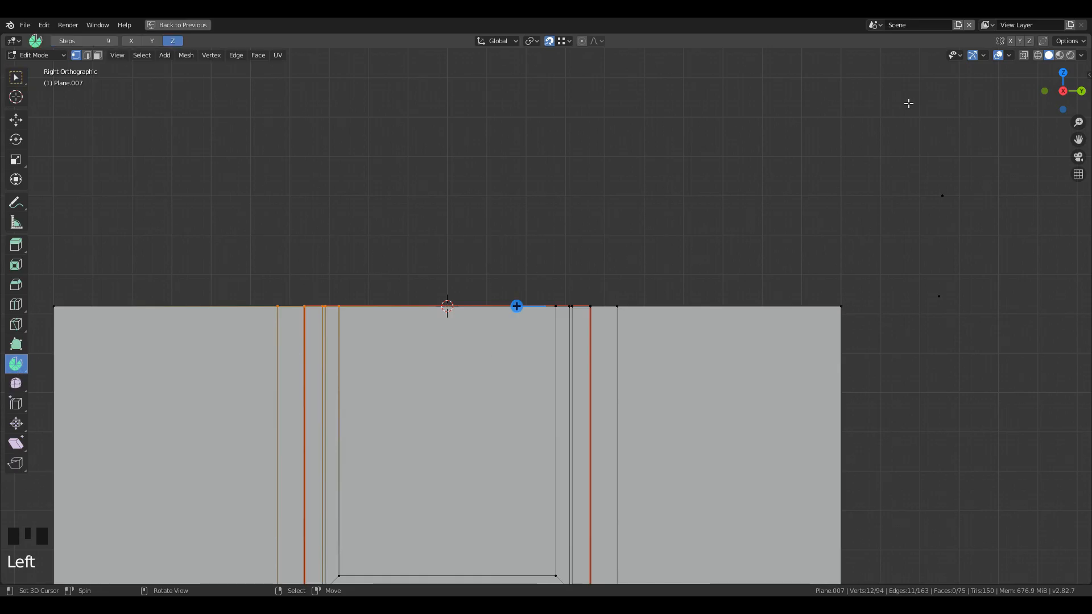
click(975, 59)
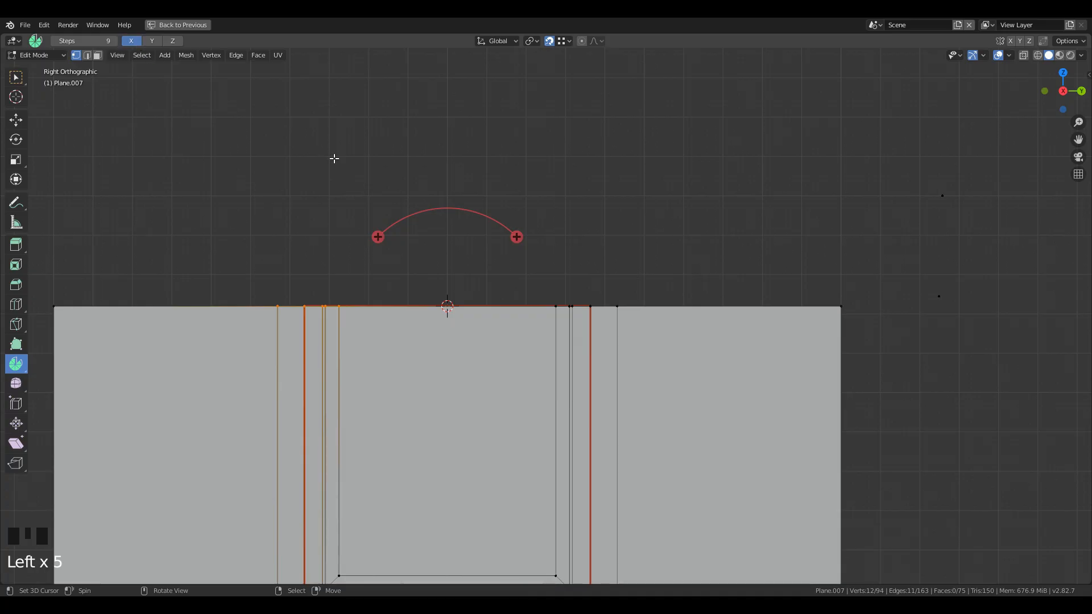
drag(516, 236, 323, 472)
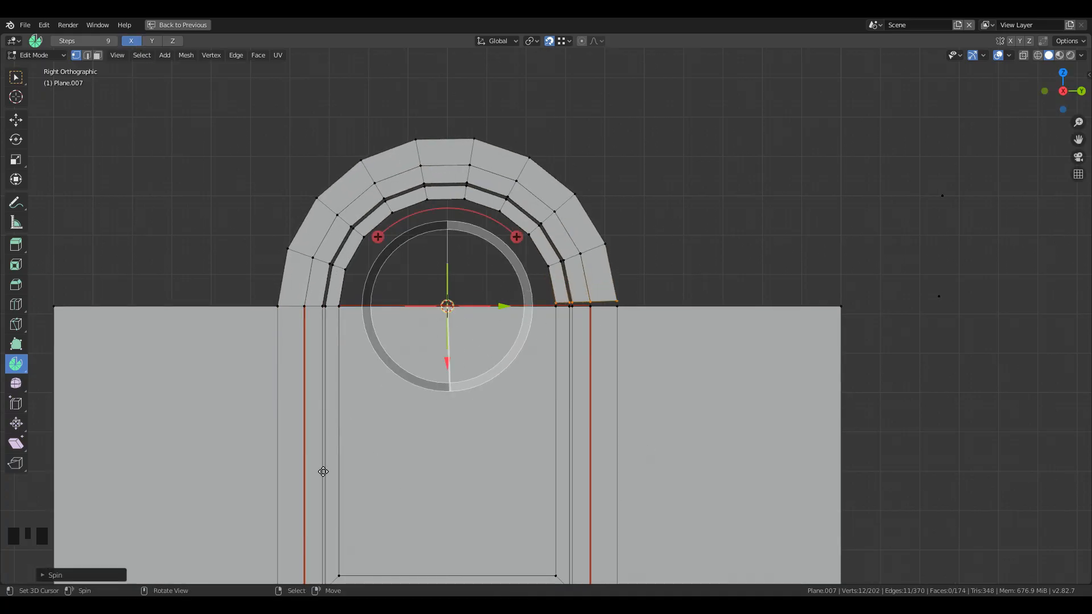
click(77, 578)
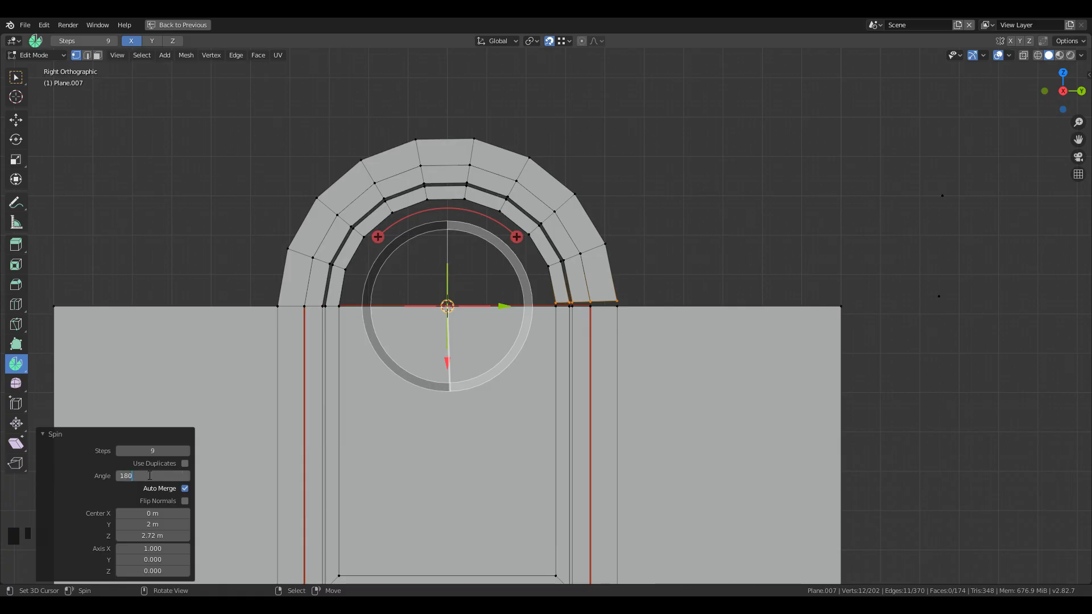
click(154, 454)
key(Return)
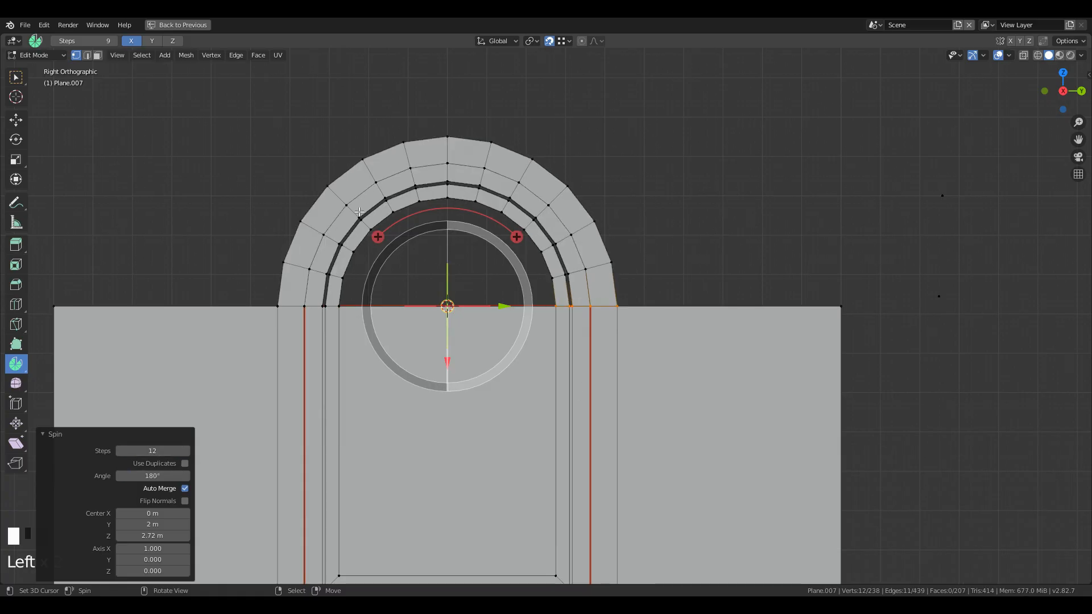
Select the overlapping vertices where the arch meets the right-hand frame profile and merge them by distance.
scroll(601, 345, up, 1)
mouse_move(662, 400)
middle_down()
mouse_move(683, 419)
mouse_move(581, 304)
middle_up()
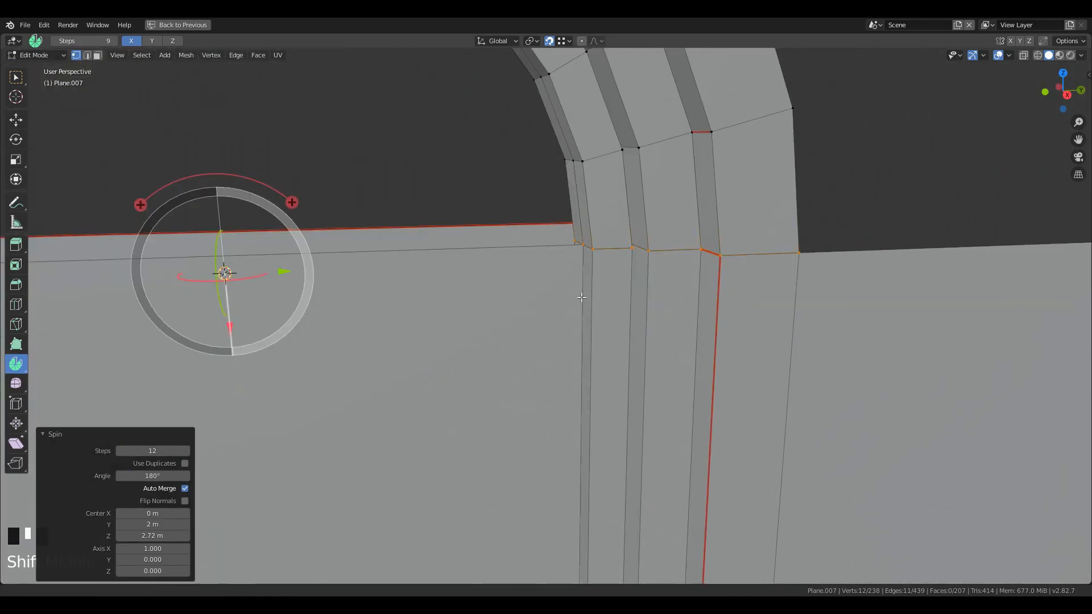
key(z)
key(b)
drag(532, 197, 855, 337)
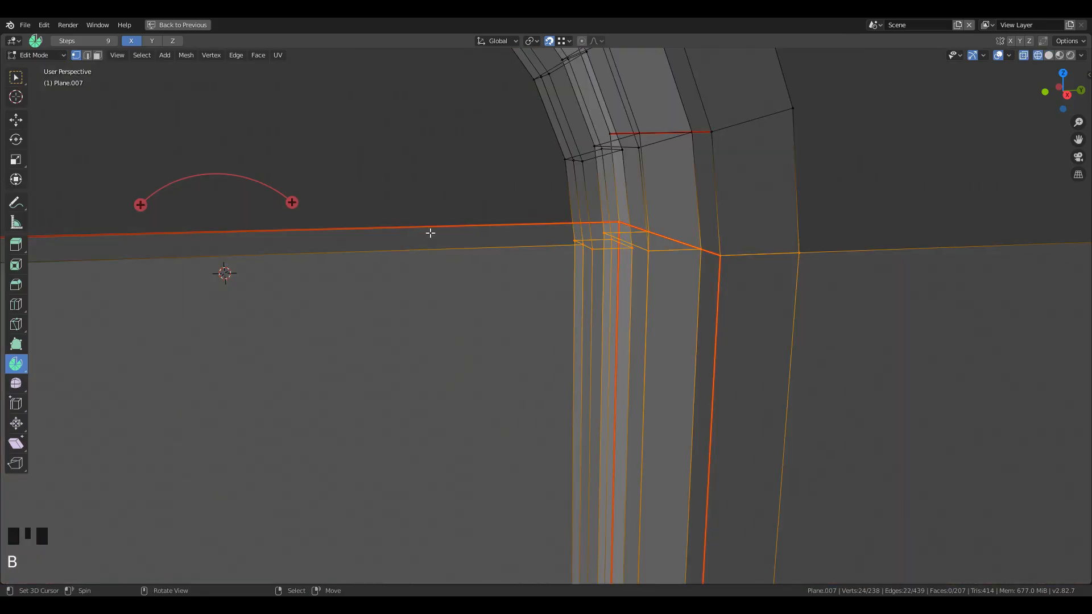
click(16, 83)
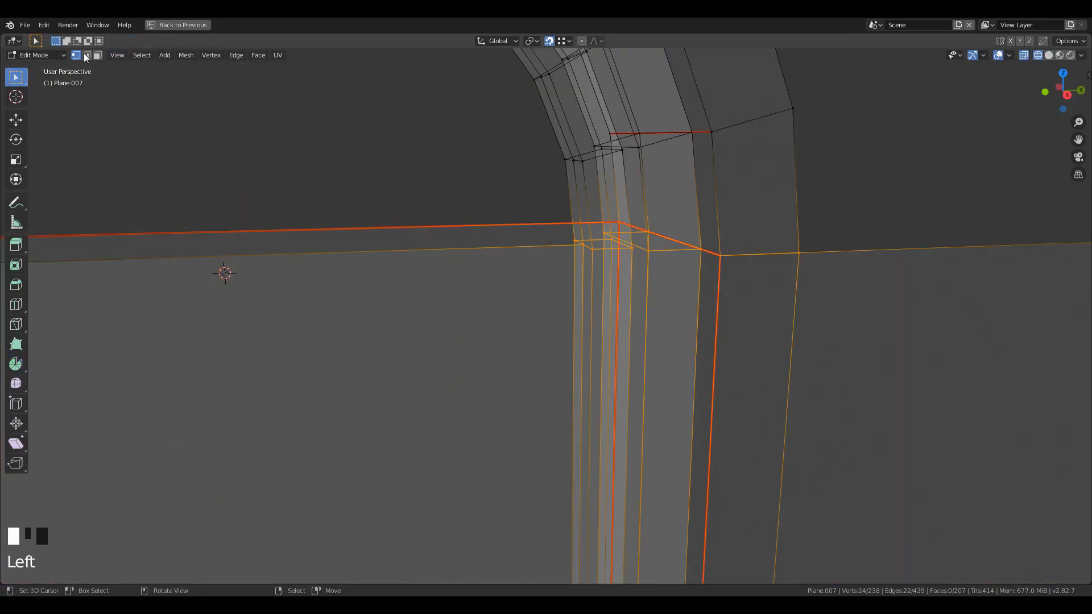
click(203, 53)
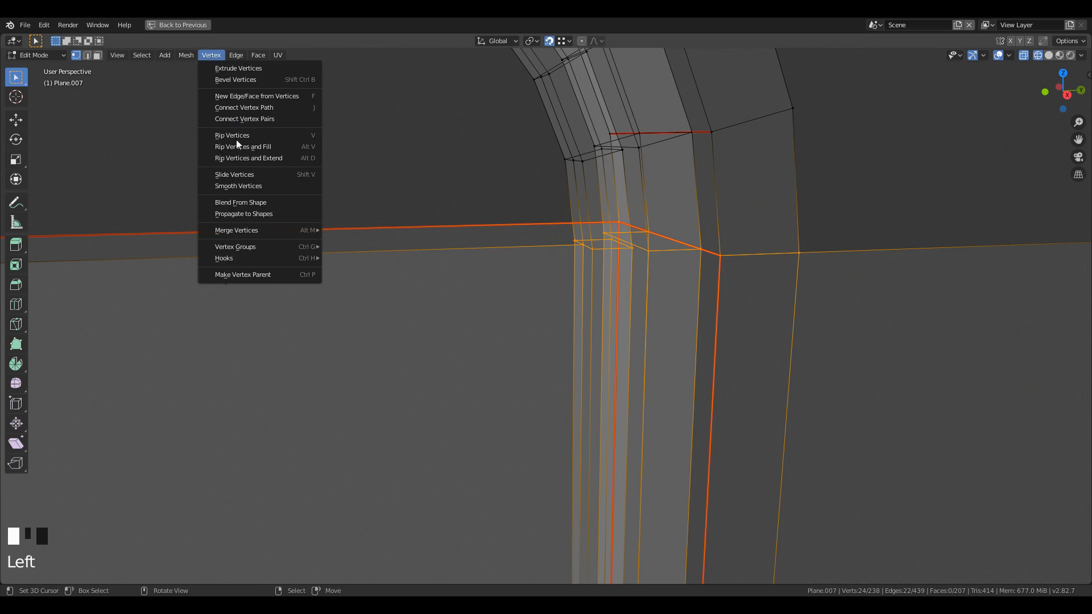
mouse_move(254, 253)
mouse_move(254, 232)
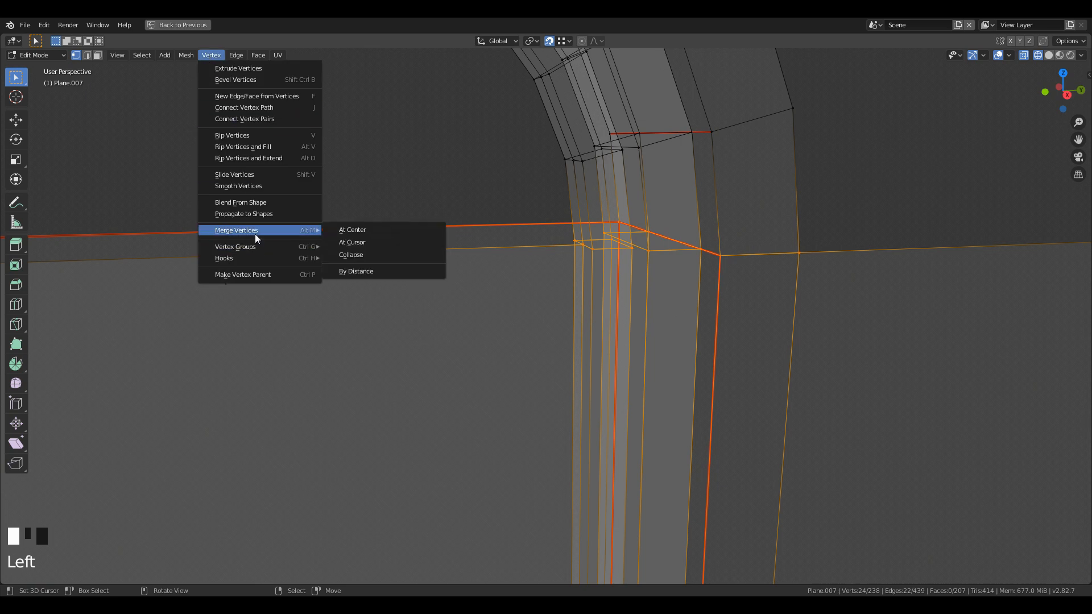
click(371, 273)
scroll(702, 308, down, 5)
middle_drag(607, 330, 594, 311)
shift+middle_drag(594, 312, 503, 336)
shift+middle_drag(504, 336, 580, 366)
scroll(569, 361, up, 1)
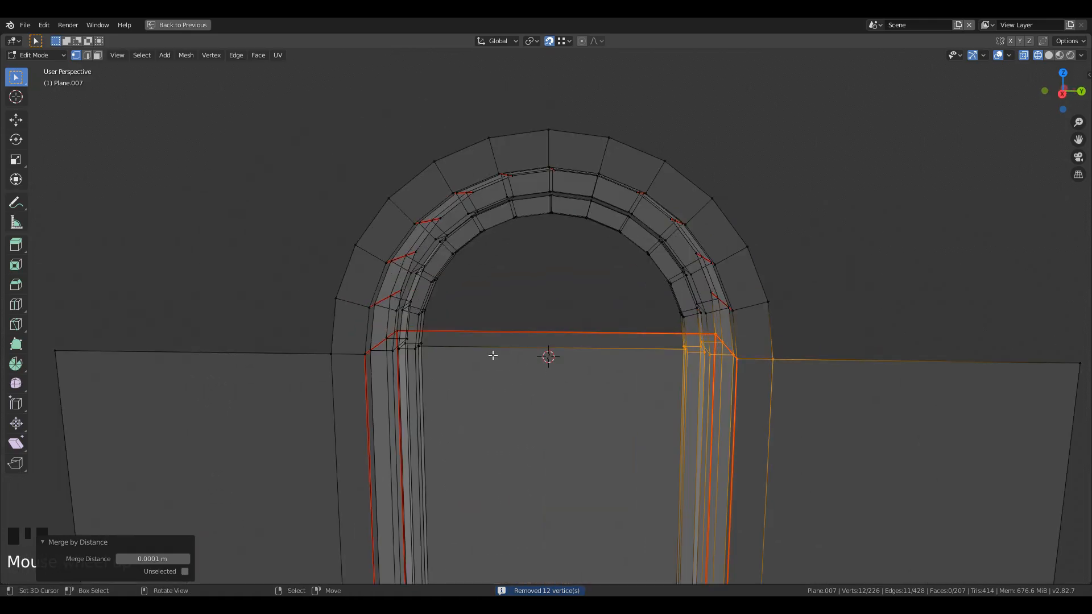
In solid shading, select the arch's rear inner edge loop and fill it with a face.
key(z)
middle_drag(503, 359, 453, 370)
shift+middle_drag(453, 370, 502, 360)
scroll(503, 359, up, 3)
right_click(378, 272)
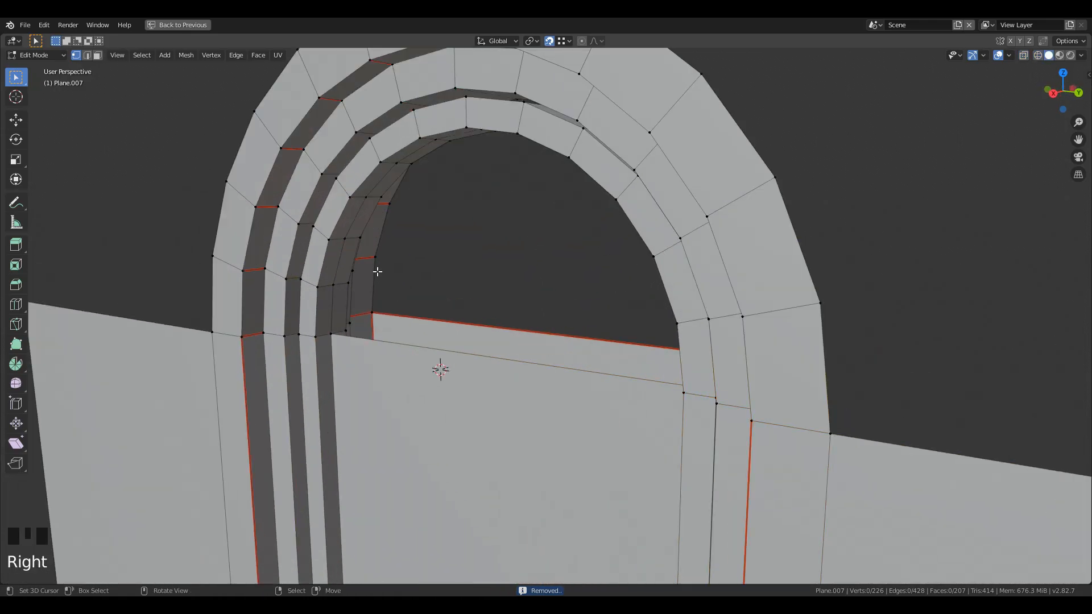
alt+shift+right_click(377, 284)
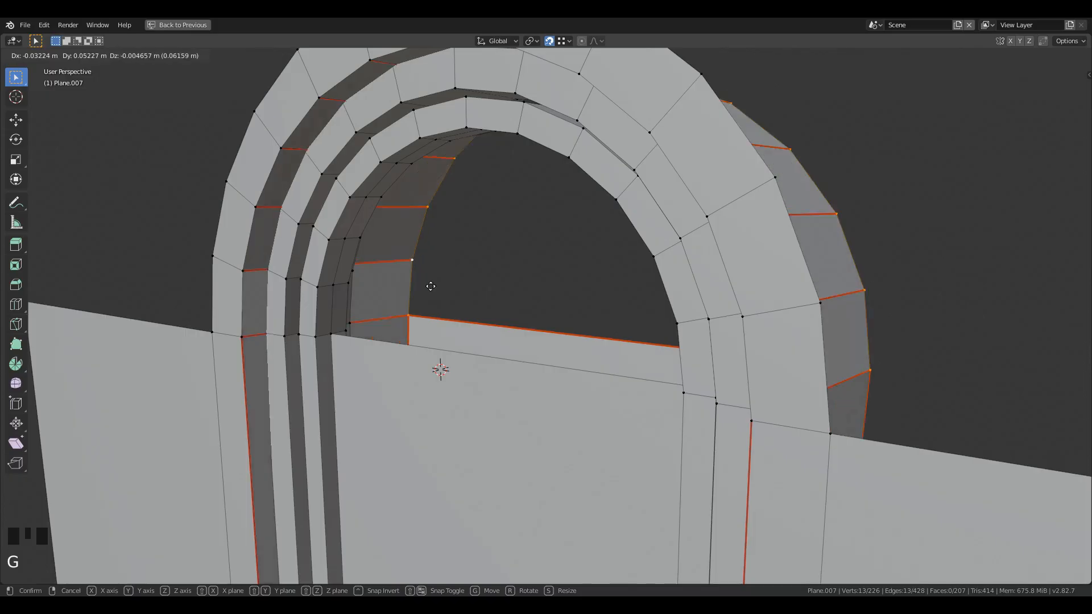
key(f)
middle_drag(483, 285, 564, 334)
scroll(568, 378, down, 2)
scroll(747, 339, up, 2)
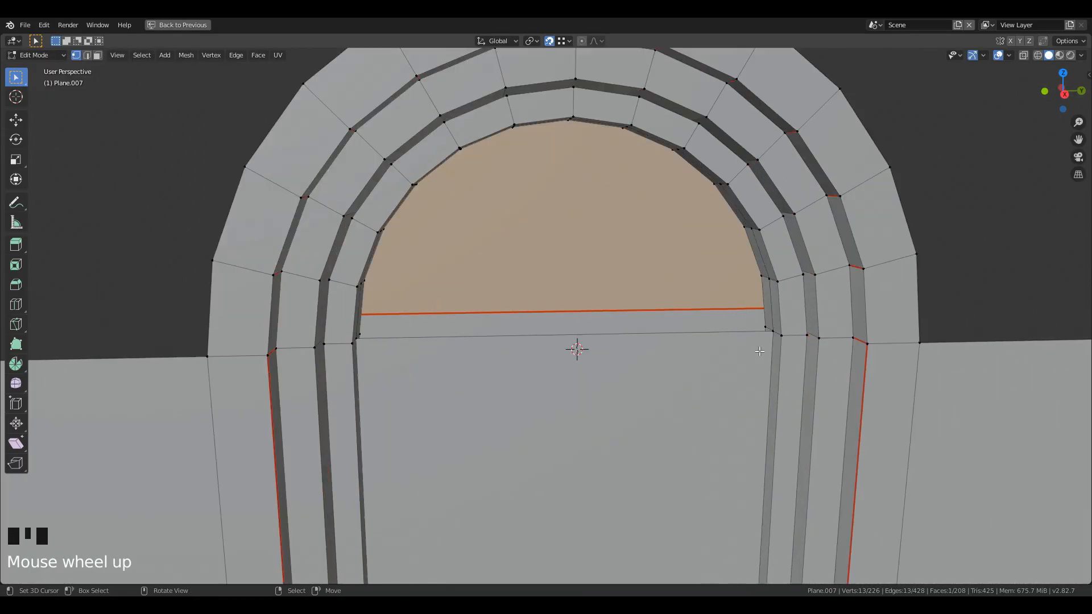
Fill the remaining open loop inside the arch's inner frame with a second face.
alt+shift+click(767, 285)
alt+shift+click(759, 302)
scroll(760, 303, down, 4)
middle_drag(760, 303, 659, 363)
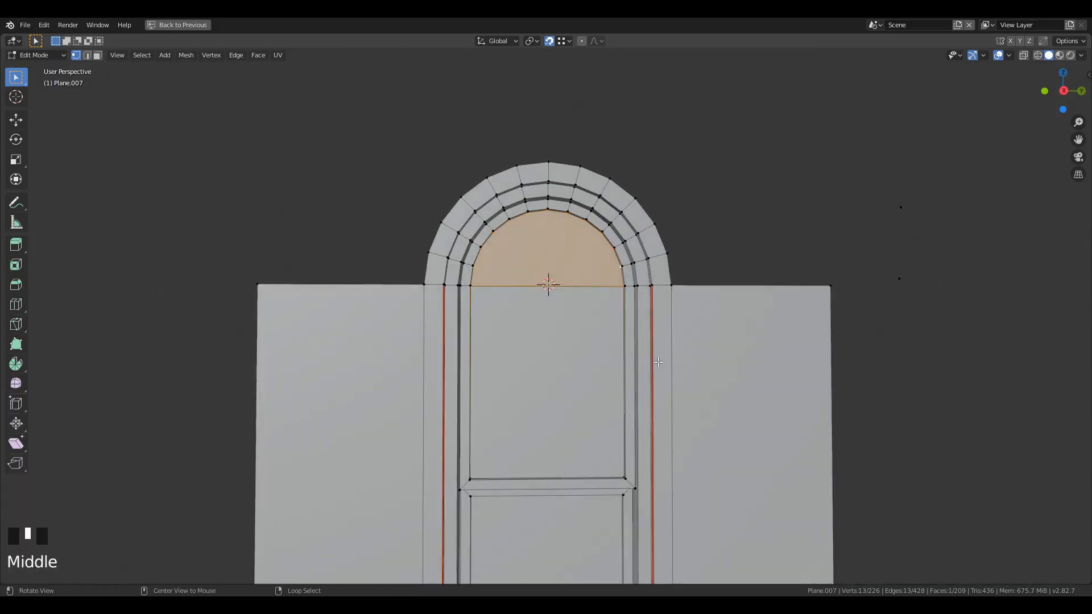
In Right Orthographic view, box-select the arch and the wall's upper edge vertices and lower them 0.185 m along Z.
scroll(659, 363, down, 4)
key(KP_1)
key(KP_3)
scroll(666, 352, up, 5)
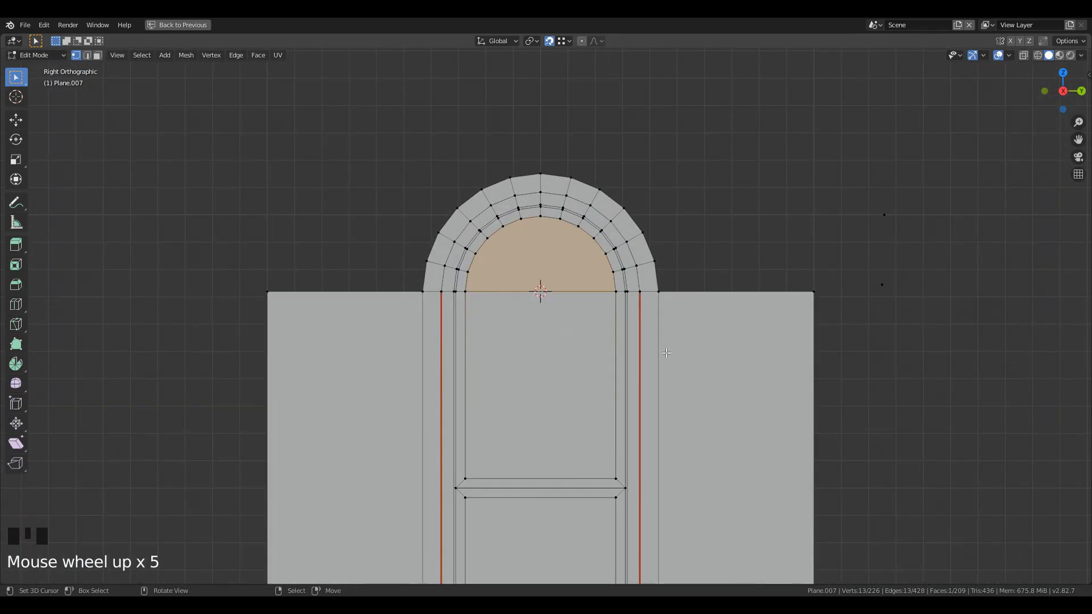
key(a)
key(alt+a)
drag(224, 127, 842, 370)
scroll(731, 331, up, 2)
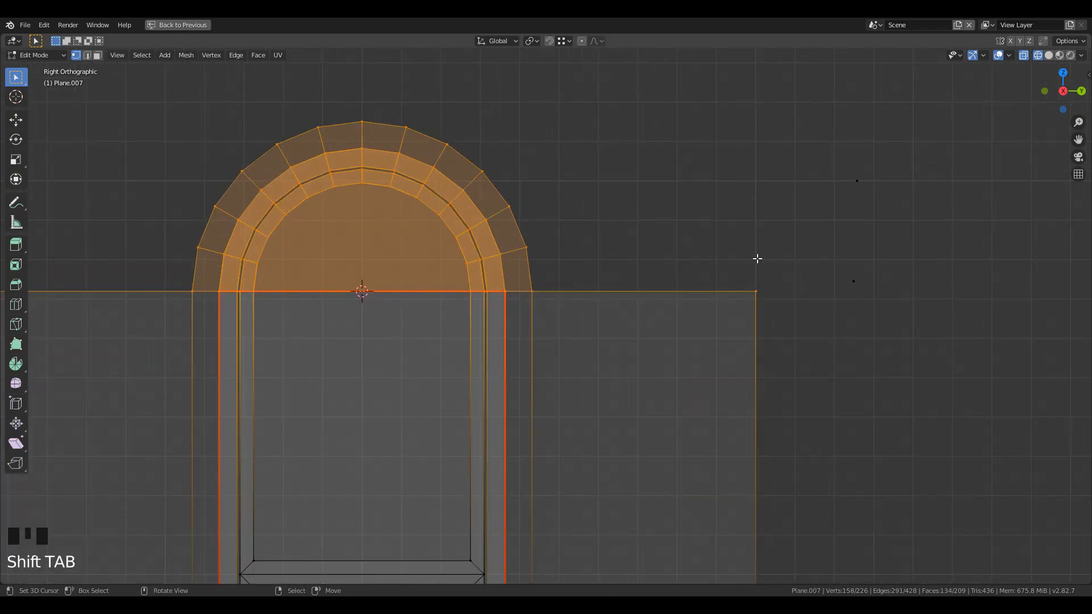
key(g)
key(z)
click(886, 324)
In solid shading, lower the selected arch and wall edge by a further 0.222 m along Z.
key(z)
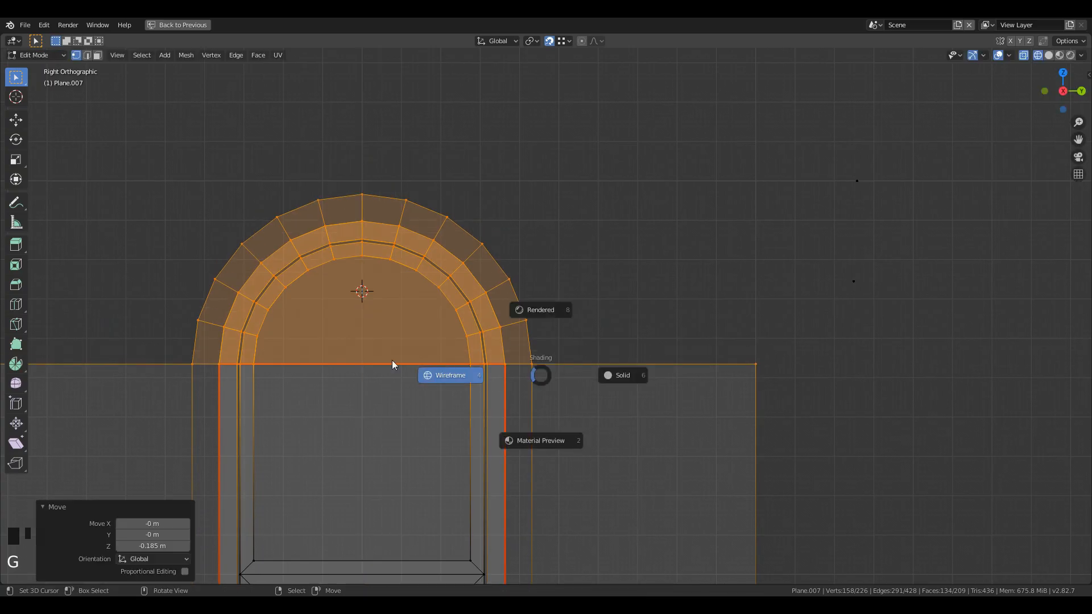
key(z)
middle_drag(440, 305, 509, 285)
scroll(608, 232, down, 2)
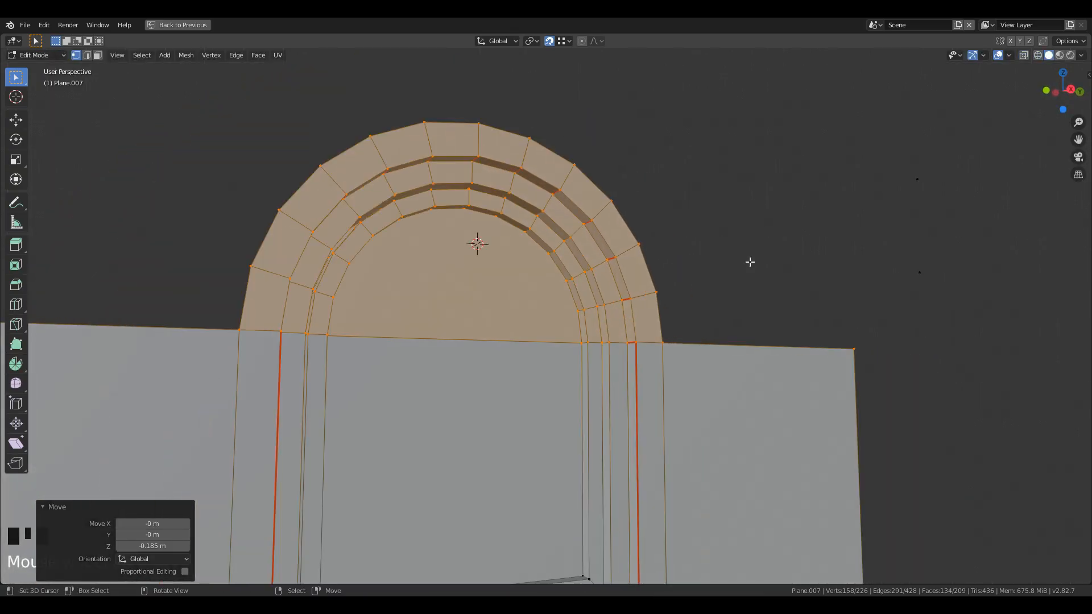
scroll(817, 308, down, 2)
key(g)
key(z)
click(838, 409)
scroll(835, 392, down, 4)
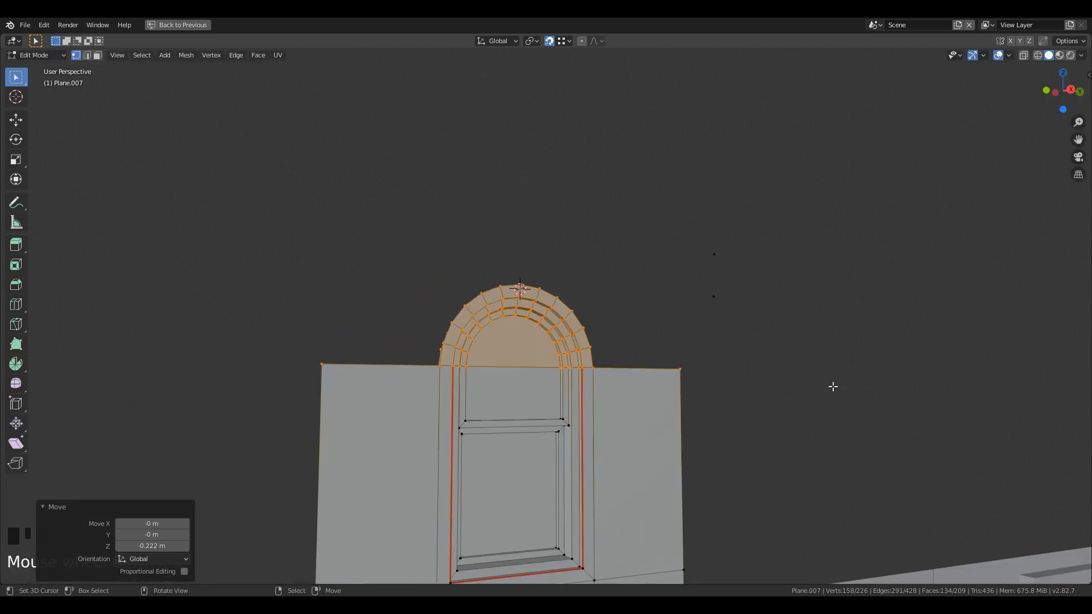
In Right Orthographic view, select the lower loose reference vertex beside the wall and move it -1.25 m along Y.
key(KP_1)
key(KP_3)
scroll(757, 356, up, 3)
right_click(749, 302)
key(g)
key(x)
key(y)
click(415, 293)
In wireframe shading, shift the loose reference vertex along Y to the clear space beside the arch's upper right side.
shift+middle_drag(507, 356, 595, 333)
scroll(595, 332, up, 3)
key(z)
click(374, 334)
scroll(566, 358, down, 3)
scroll(564, 357, up, 3)
key(g)
key(x)
key(y)
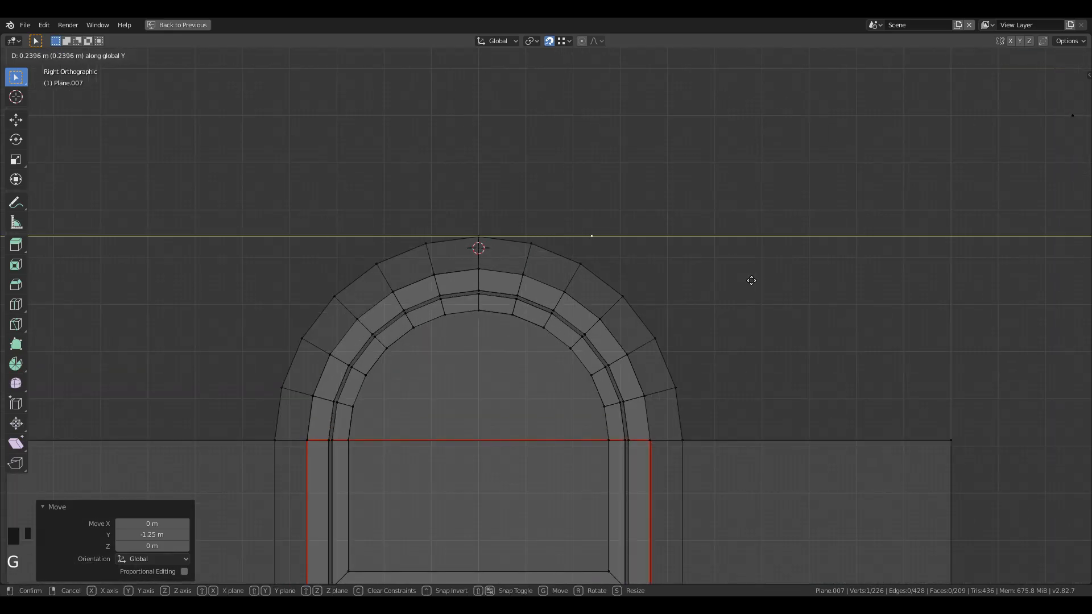
click(722, 287)
Box-select the arch and both upper wall corners without the loose reference vertex, and raise them 0.0936 m along Z.
scroll(658, 312, down, 3)
key(a)
key(a)
key(a)
drag(178, 261, 570, 395)
key(b)
drag(865, 297, 563, 424)
scroll(564, 423, up, 5)
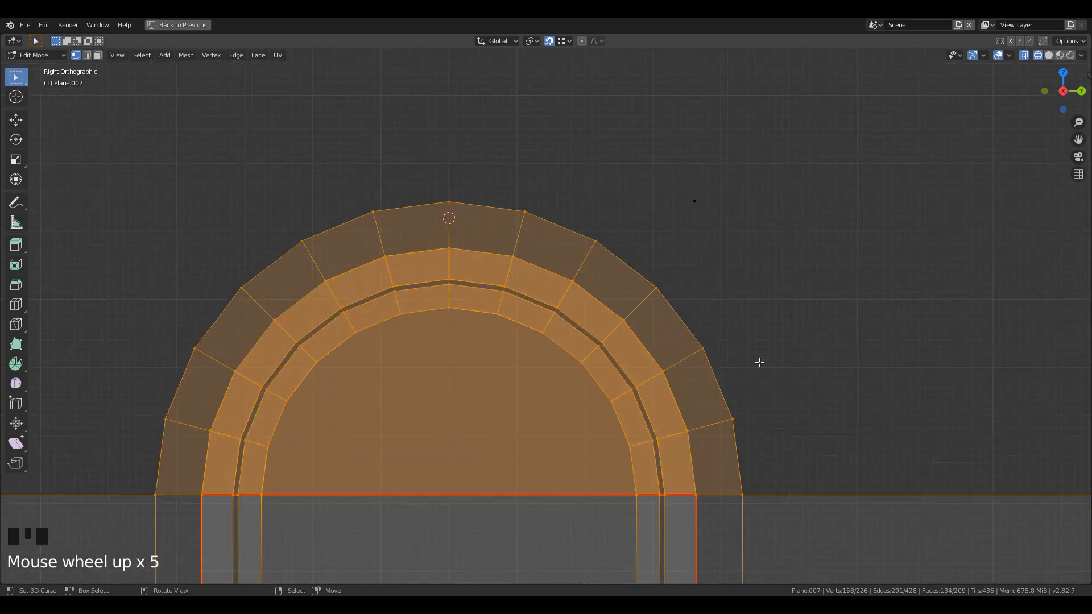
key(g)
key(z)
click(787, 309)
Fine-tune the selected arch's height along Z to bring its middle frame ring near the reference vertex's level.
key(g)
key(z)
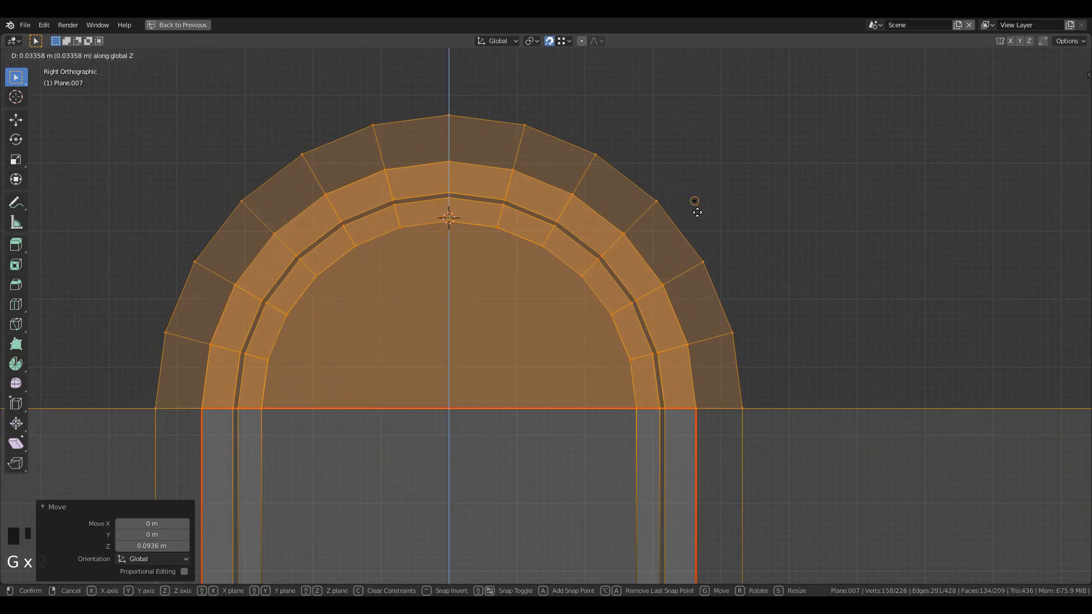
click(698, 212)
key(g)
key(z)
click(710, 245)
key(g)
key(z)
right_click(701, 215)
Select the loose reference vertex and move it along Y to the arch's centre line.
click(695, 202)
key(g)
key(y)
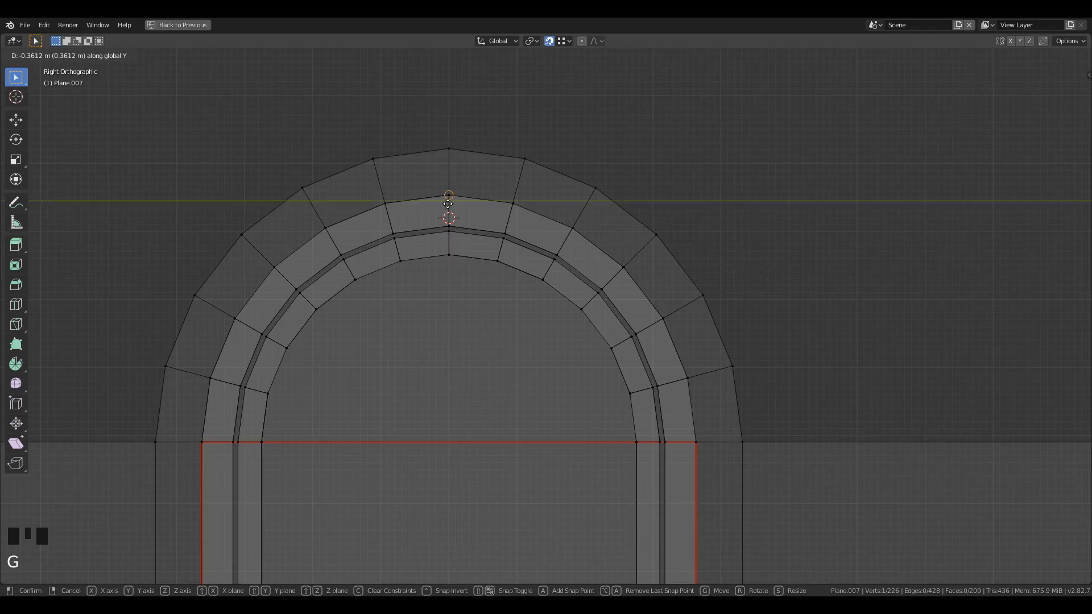
key(z)
key(y)
click(448, 203)
Box-select the whole arch and the upper wall corners in sections, leaving out the reference vertex at the arch's centre.
scroll(450, 267, down, 5)
key(a)
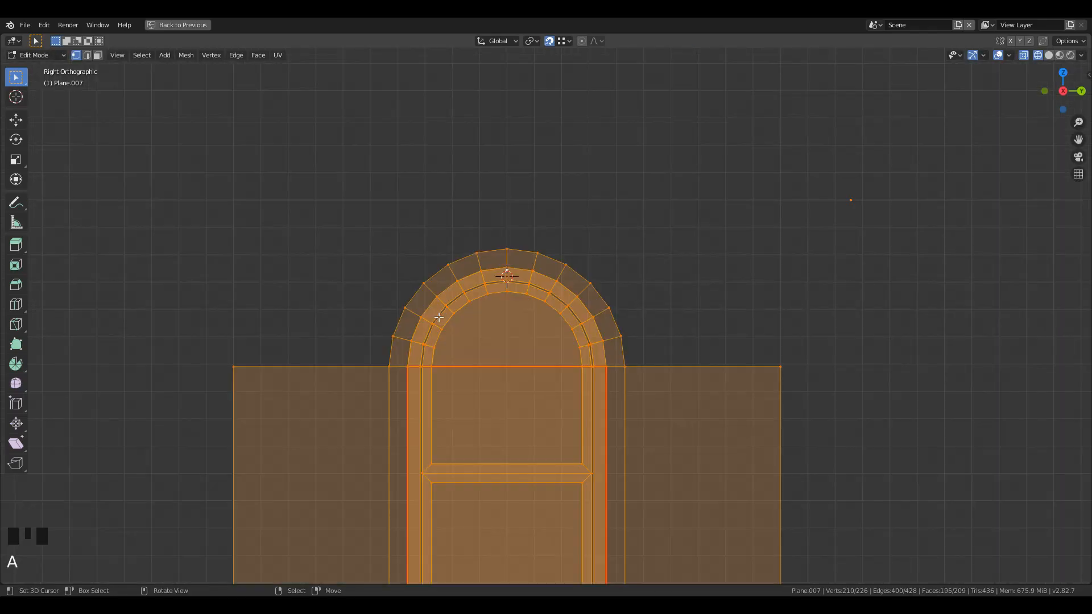
key(b)
drag(119, 229, 488, 444)
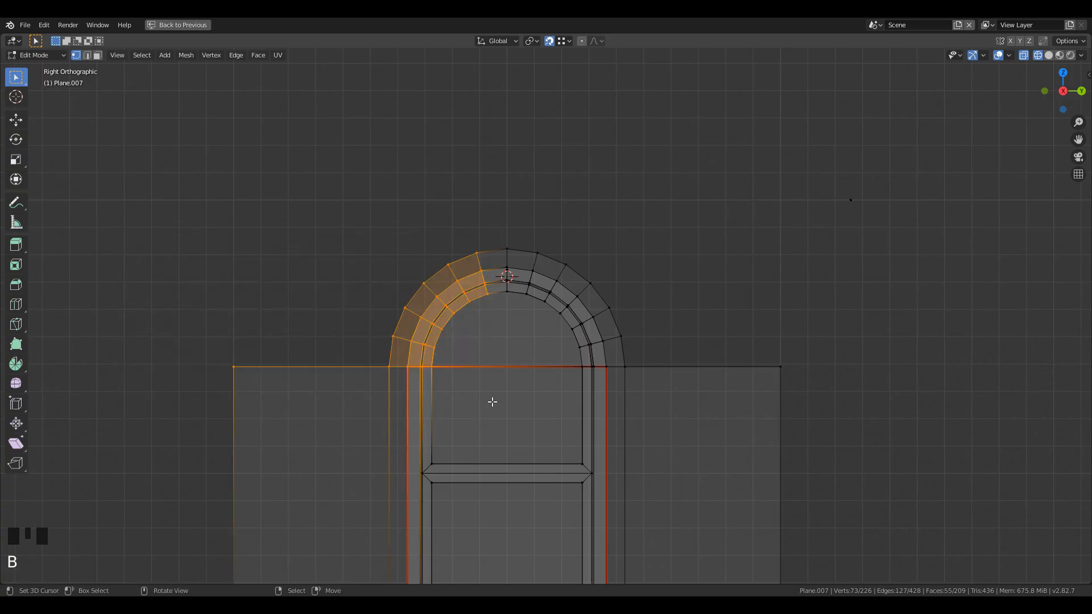
scroll(610, 292, up, 5)
key(b)
drag(495, 132, 363, 204)
key(b)
drag(467, 224, 412, 288)
drag(616, 122, 480, 398)
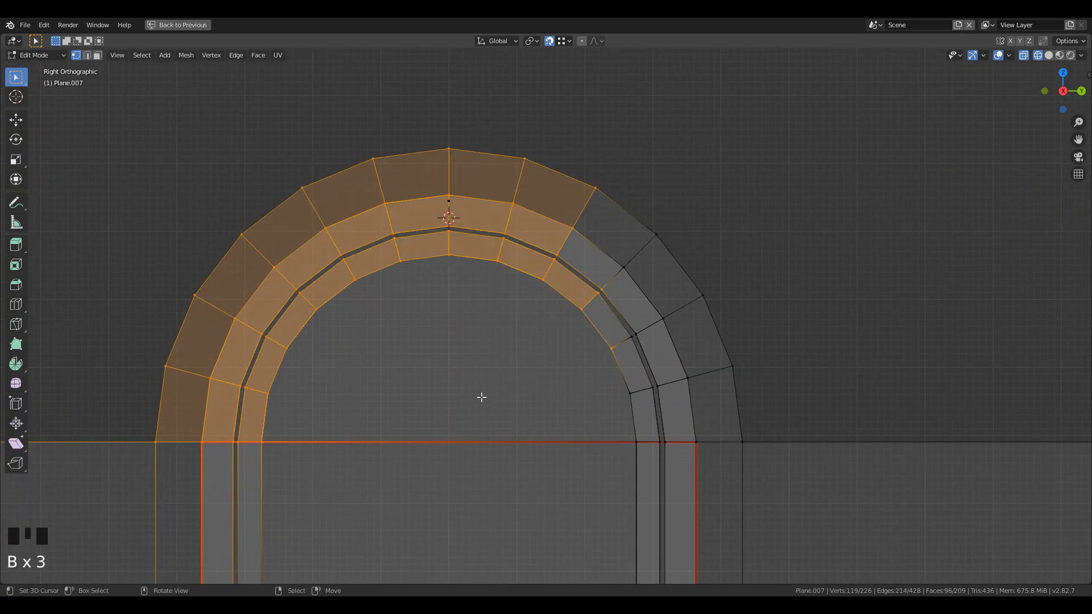
scroll(480, 398, down, 5)
key(b)
drag(529, 239, 714, 390)
scroll(587, 352, up, 8)
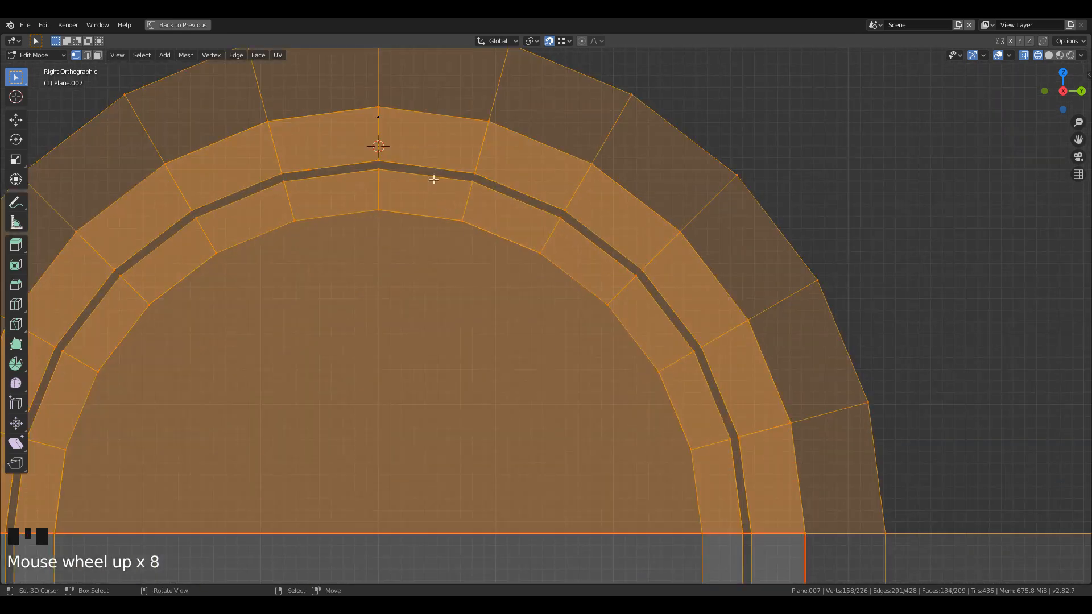
Lower the selected arch and wall edge 0.00888 m along Z to align the frame ring with the reference vertex.
key(g)
key(z)
click(477, 221)
scroll(477, 222, down, 3)
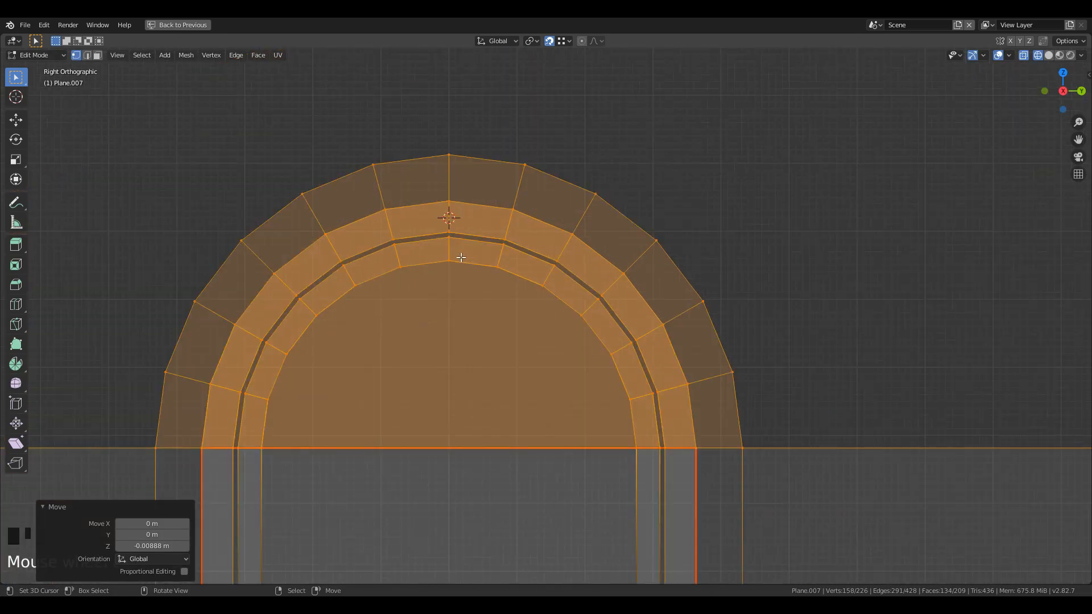
Hide the selected geometry, delete the loose reference vertex at the arch's centre, and reveal the hidden geometry.
middle_drag(484, 286, 687, 314)
key(z)
click(483, 278)
key(h)
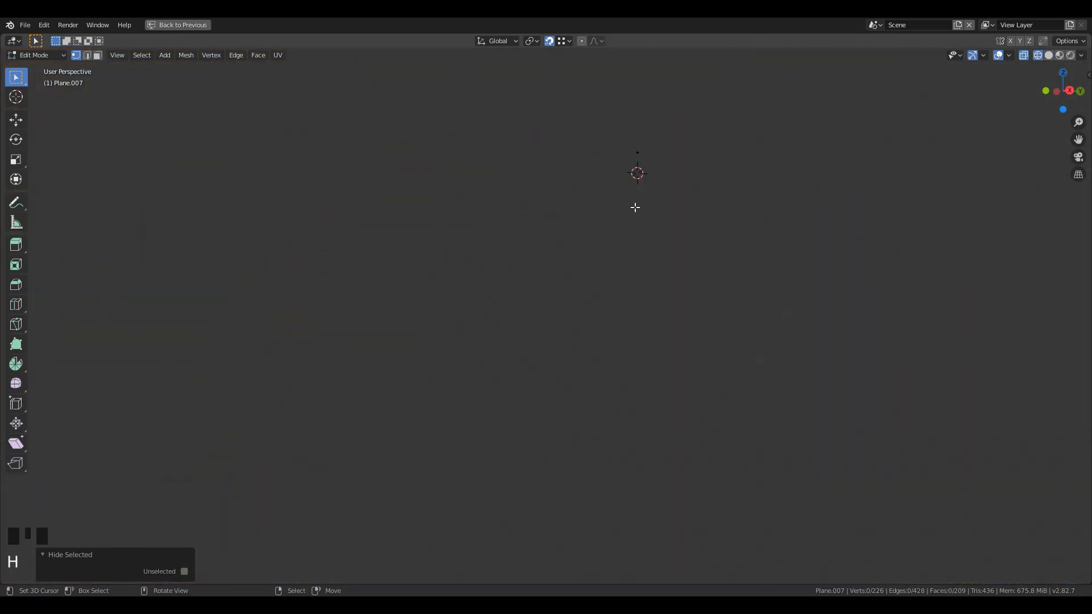
right_click(641, 149)
key(x)
click(638, 124)
key(alt+h)
scroll(663, 188, down, 5)
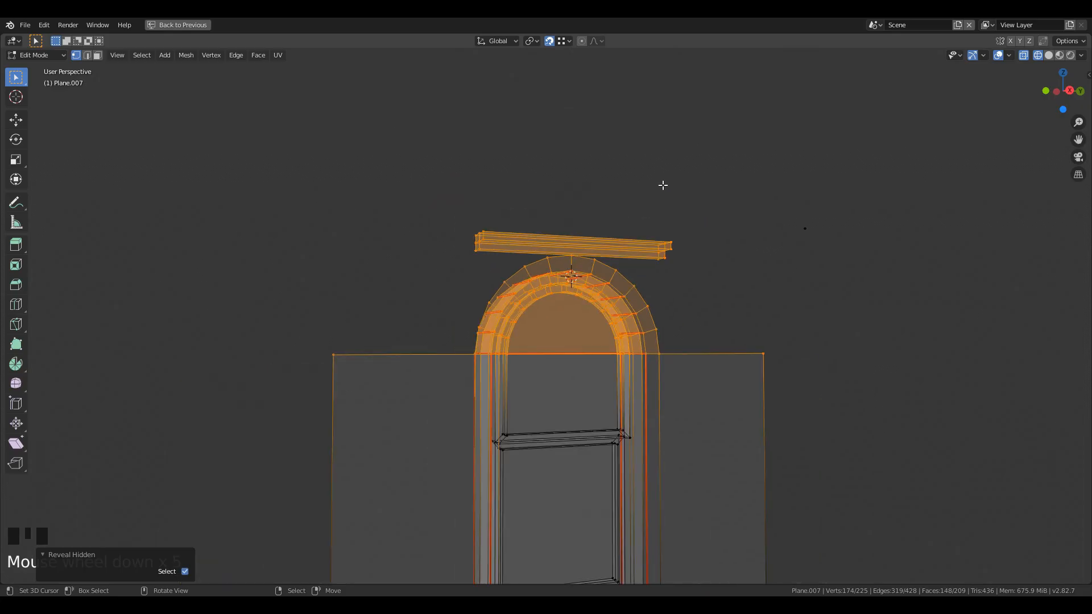
In Right Orthographic view, select the linked trim strip above the arch and hide it.
key(KP_3)
scroll(663, 186, up, 3)
right_click(631, 240)
key(j)
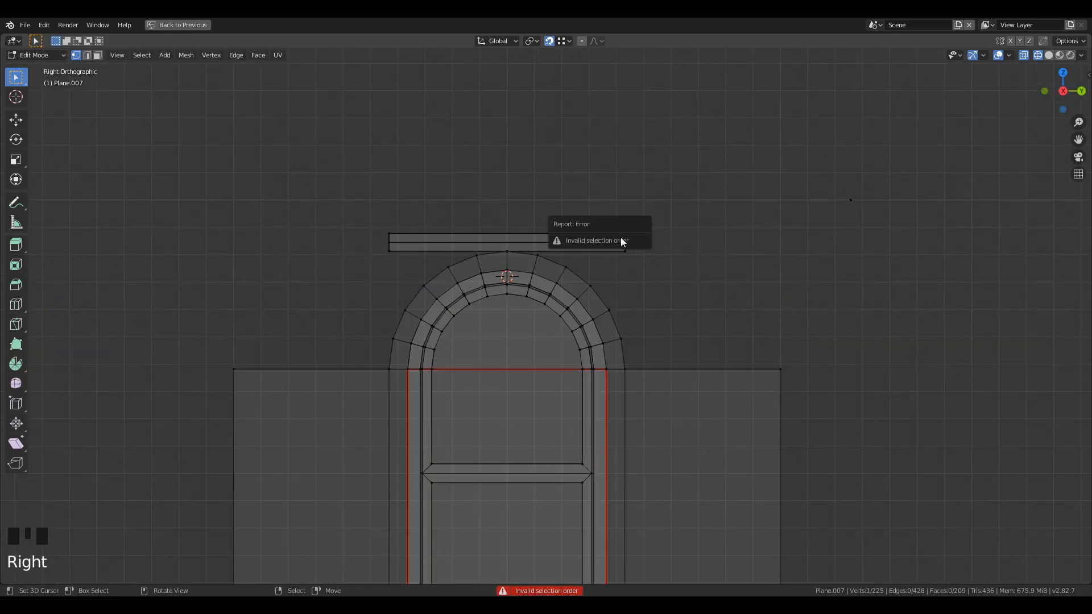
key(l)
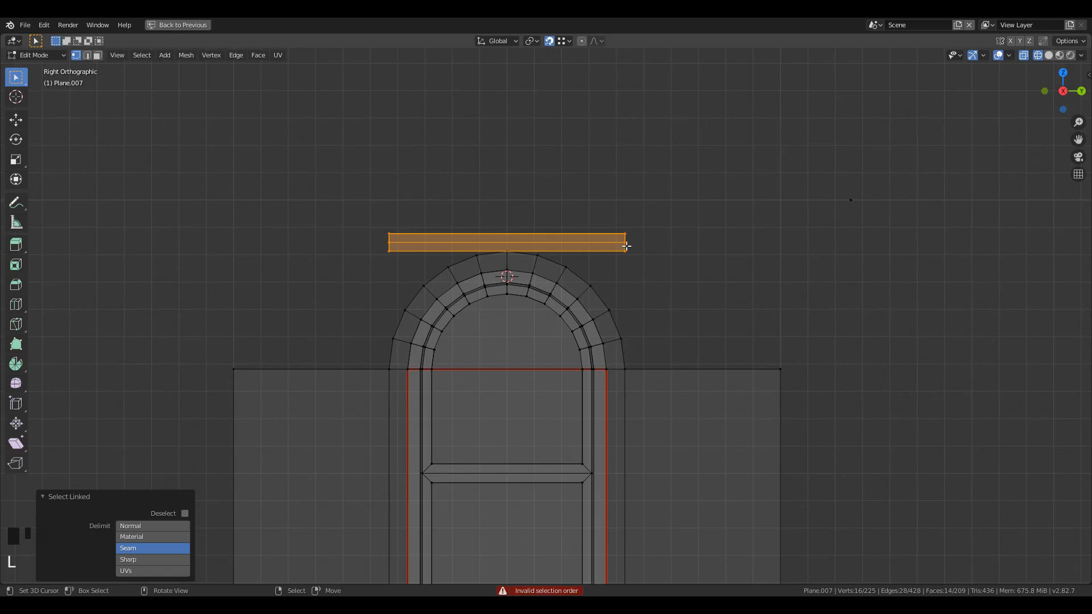
key(h)
Select the wall's two outer upper corner vertices and extrude them up along Z in segments snapped to successive arch vertices.
right_click(239, 377)
shift+right_click(775, 371)
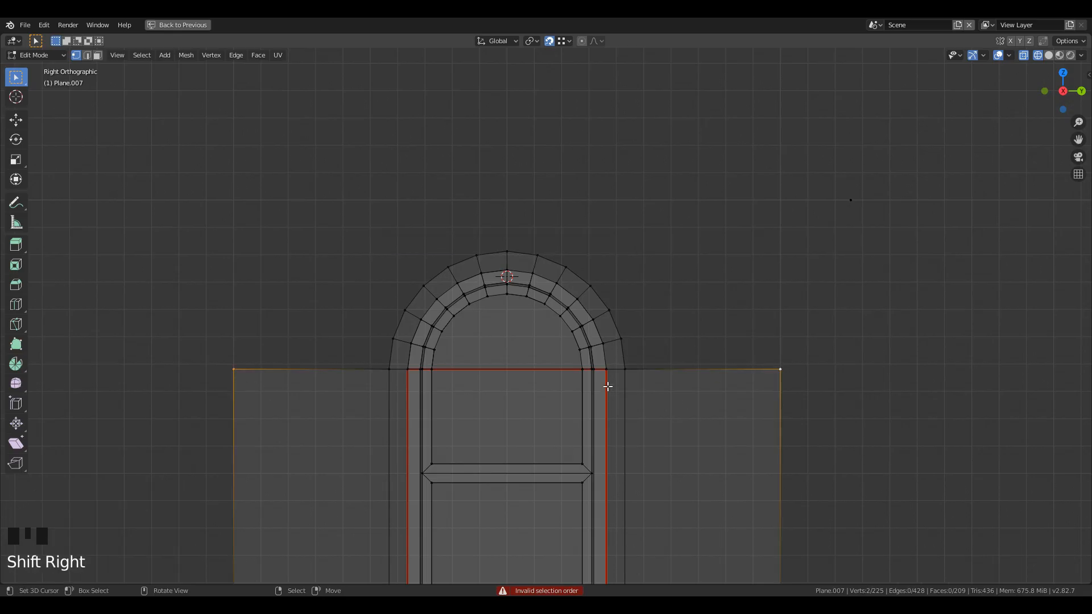
key(e)
key(z)
click(620, 334)
key(e)
key(z)
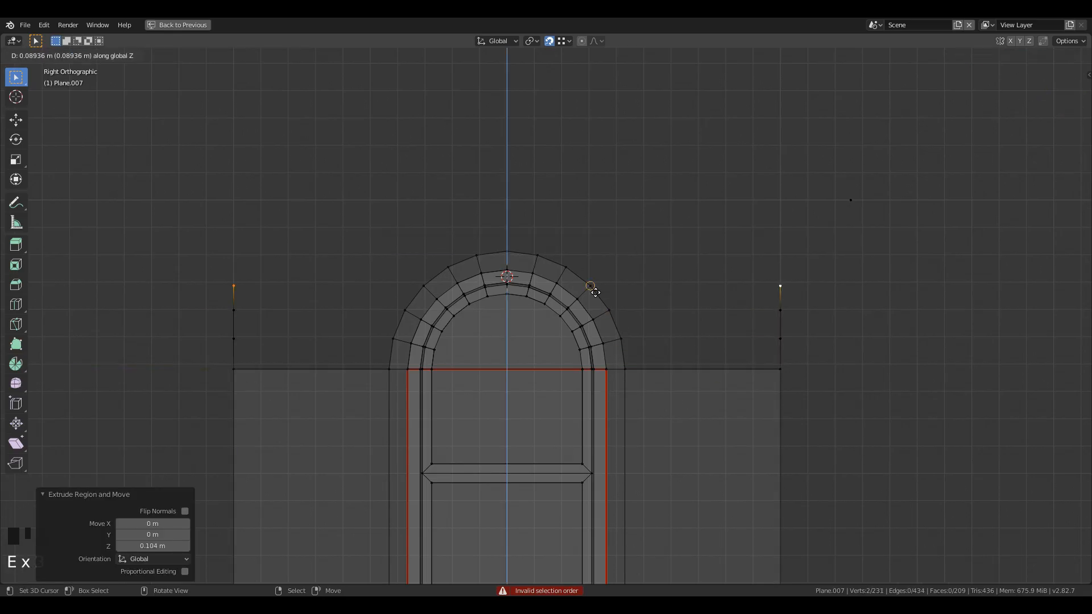
click(596, 293)
Extrude the outer vertices up to the next arch vertex's height, plus a final segment up to the remaining loose reference vertex.
key(e)
key(z)
click(568, 269)
key(e)
key(z)
click(838, 207)
Fill the wall faces row by row between the arch's right side and the extruded right-hand wall edge.
right_click(624, 376)
shift+right_click(785, 377)
key(f)
key(f)
key(f)
key(f)
key(f)
key(f)
Fill the wall faces row by row between the arch's left side and the extruded left-hand wall edge.
right_click(244, 370)
shift+right_click(378, 369)
key(f)
key(f)
key(f)
key(f)
key(f)
key(f)
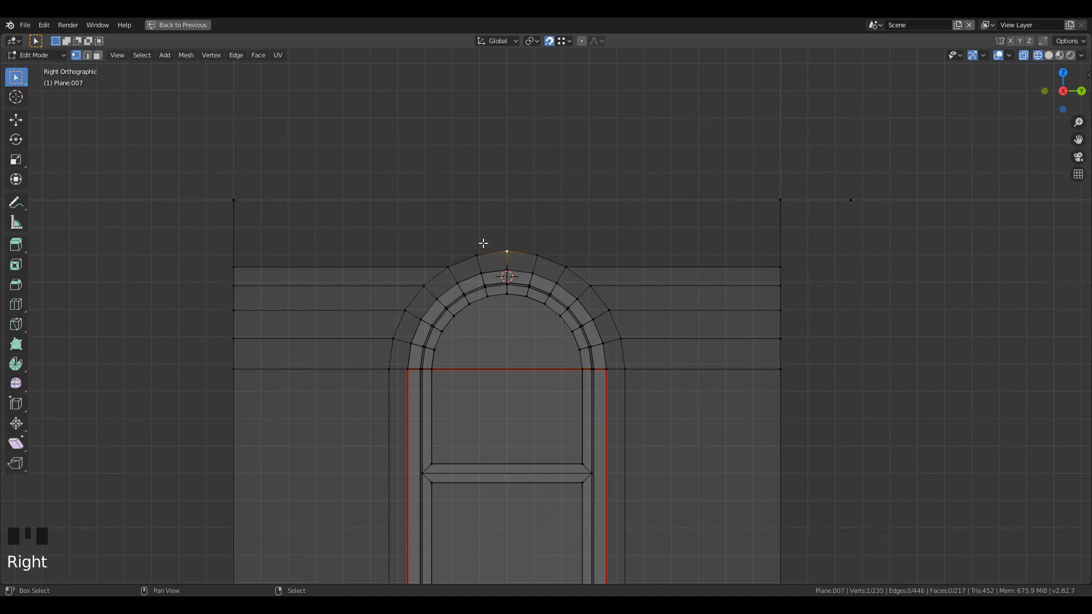
Extrude the five uppermost outer arch vertices up along Z and flatten them by scaling to 0 on Z.
key(e)
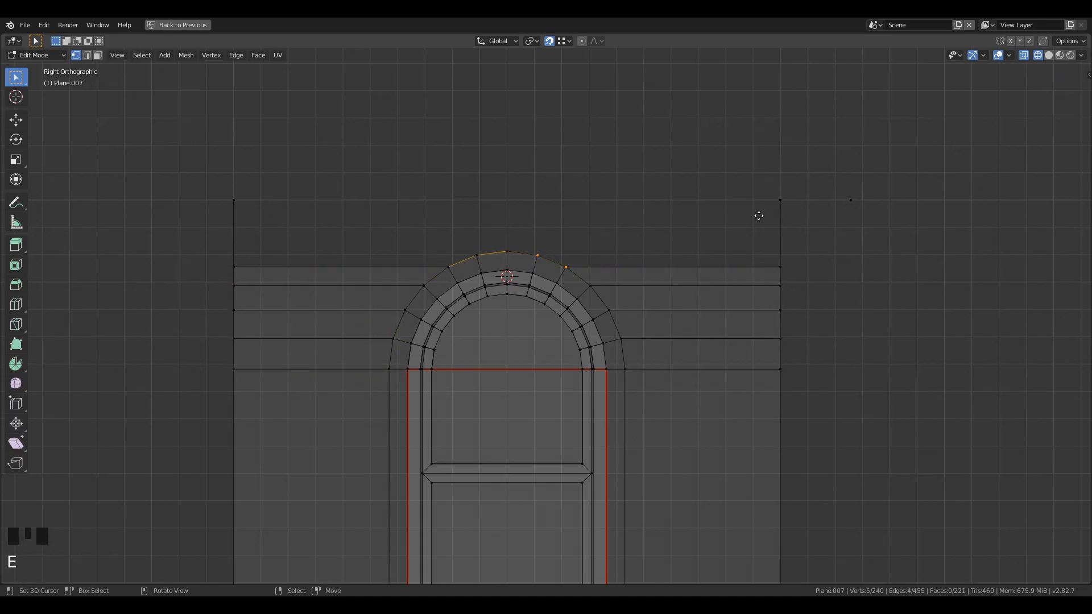
key(z)
click(777, 185)
key(s)
key(z)
key(0)
click(782, 187)
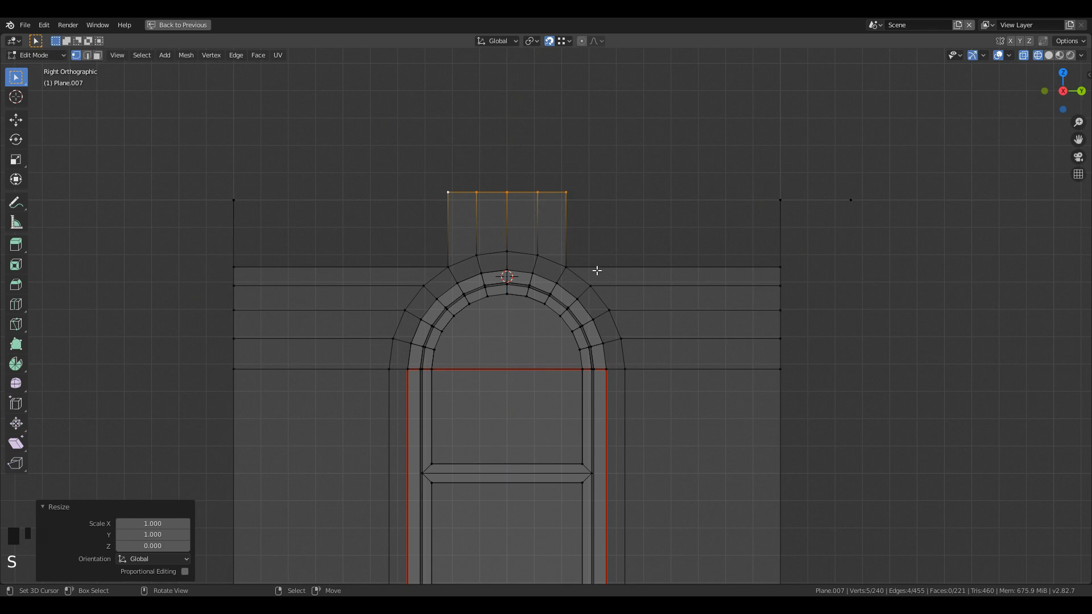
Fill the two topmost wall faces between the extruded columns above the arch and the outer wall edges.
right_click(575, 268)
key(f)
right_click(234, 263)
shift+right_click(444, 263)
key(f)
Flatten the whole top vertex row by scaling to 0 on Z and snap it along Z to the loose reference vertex's height.
key(a)
key(alt+a)
key(b)
drag(178, 146, 795, 244)
key(s)
key(z)
key(0)
key(Return)
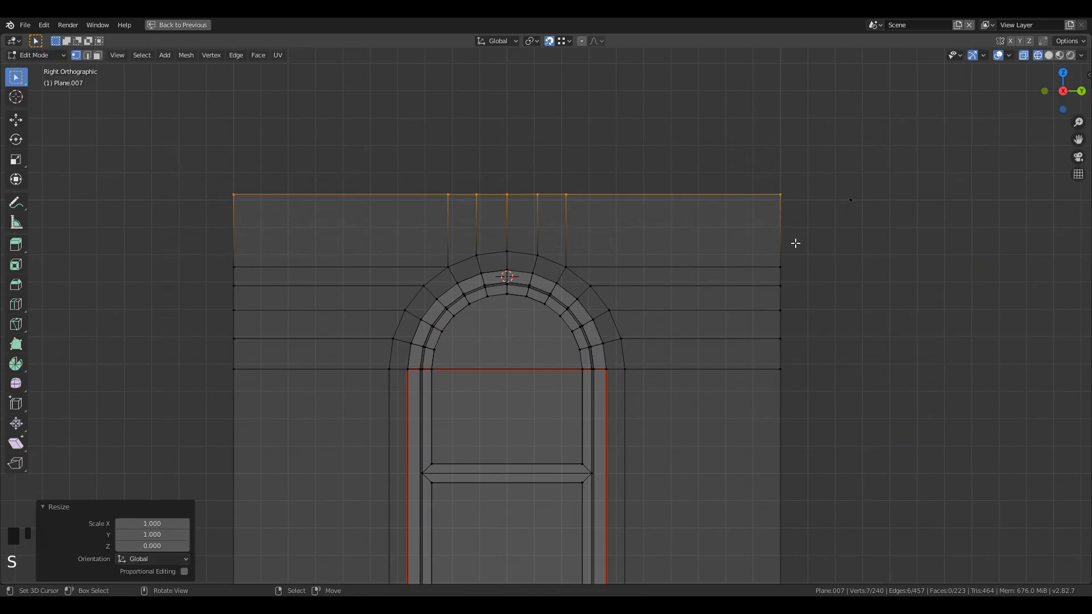
key(g)
key(z)
click(858, 207)
Select the window frame and glass geometry linked within its seams and hide it.
scroll(569, 341, down, 2)
mouse_move(563, 346)
middle_down()
mouse_move(584, 357)
mouse_move(602, 340)
mouse_move(592, 352)
mouse_move(729, 345)
middle_up()
key(z)
click(665, 340)
scroll(637, 353, up, 4)
scroll(452, 349, up, 2)
key(l)
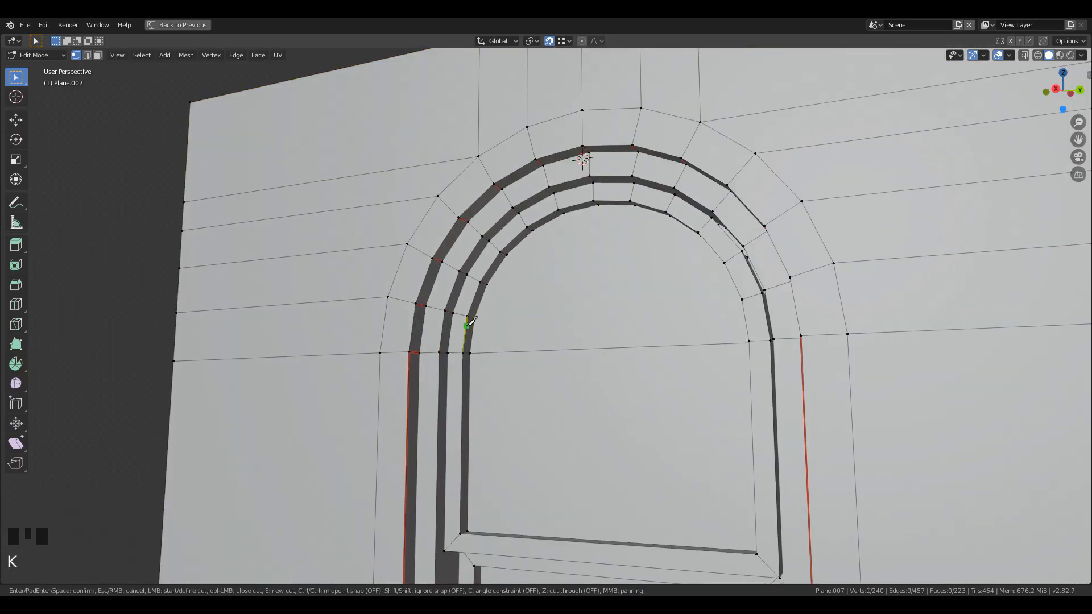
right_click(447, 318)
key(l)
scroll(556, 474, down, 3)
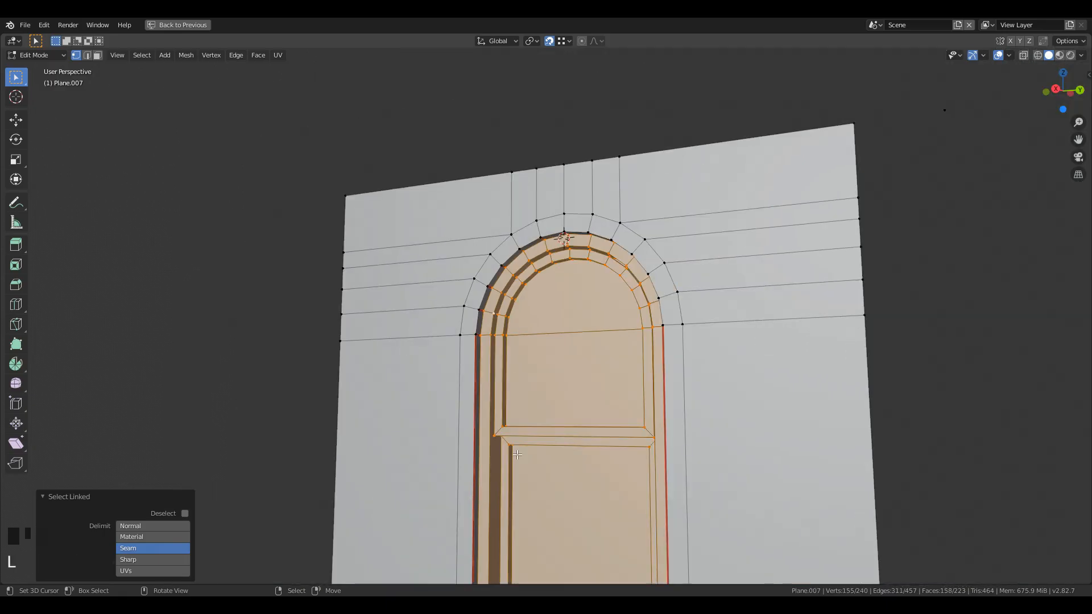
key(h)
Select the crosswise edges along the curved arch reveal and clear their seams.
scroll(528, 421, up, 3)
middle_drag(500, 386, 236, 169)
click(88, 55)
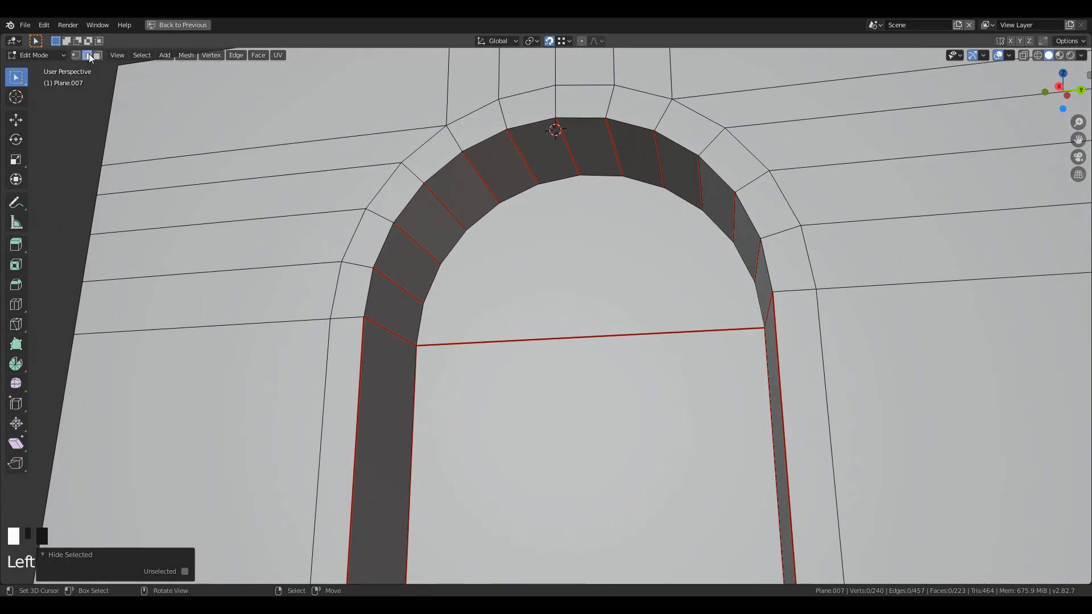
right_click(409, 284)
shift+right_click(417, 244)
shift+right_click(446, 202)
shift+right_click(526, 163)
key(c)
drag(533, 155, 679, 176)
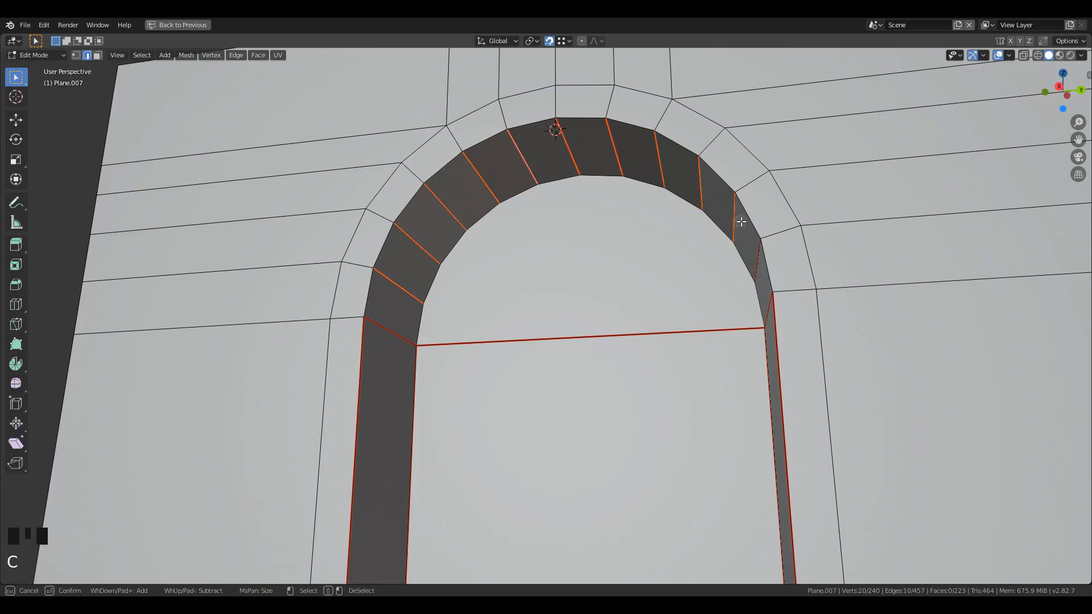
key(Escape)
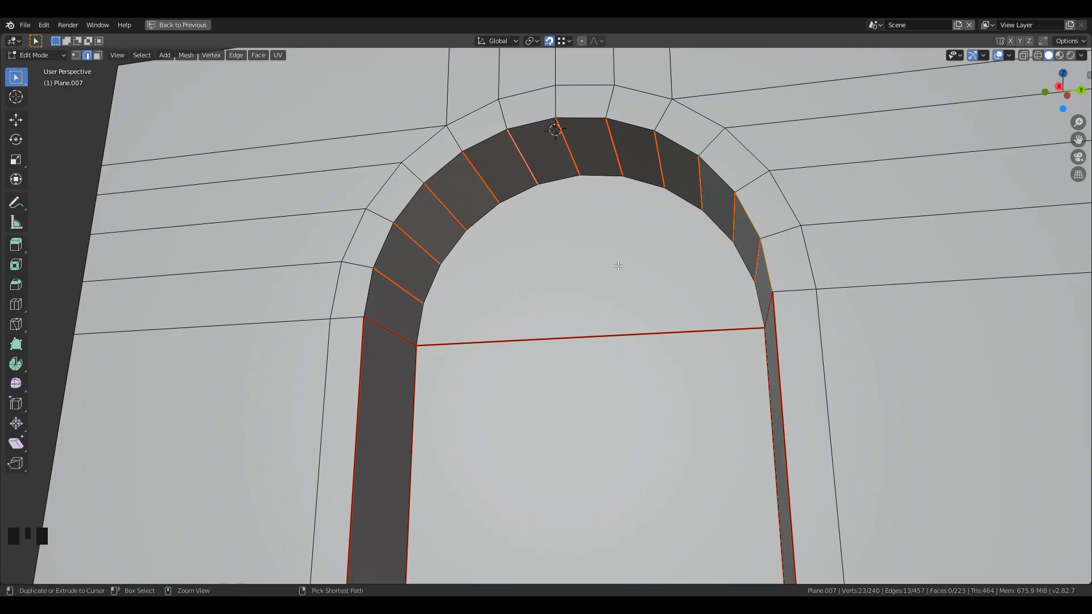
key(ctrl+e)
click(569, 278)
key(a)
key(a)
key(a)
key(a)
Mark seams along the front and back edge loops of the arch reveal.
alt+shift+right_click(370, 291)
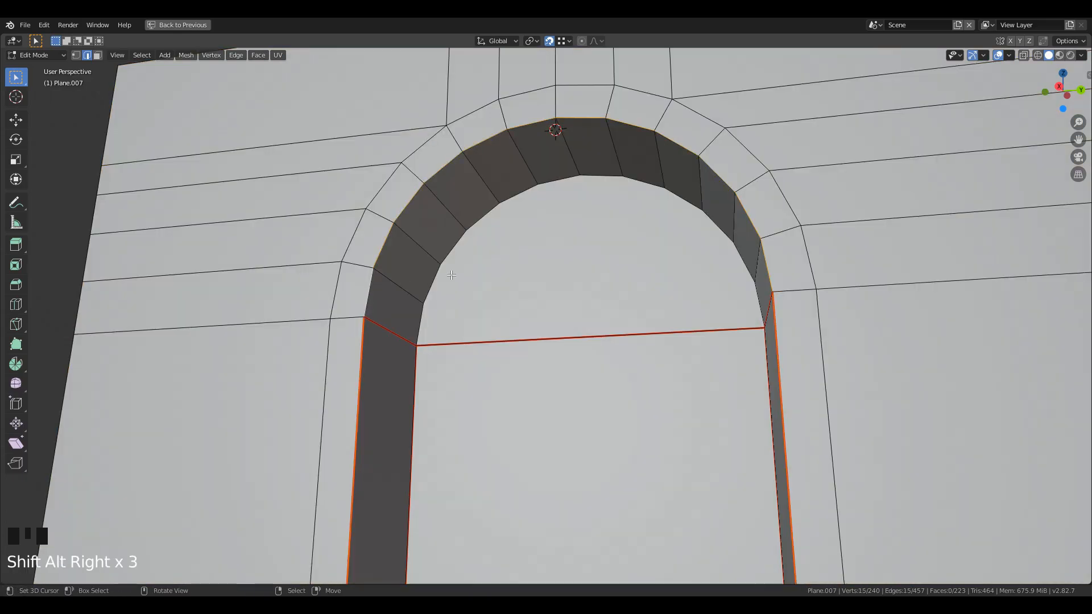
key(ctrl+e)
click(462, 261)
alt+shift+right_click(454, 250)
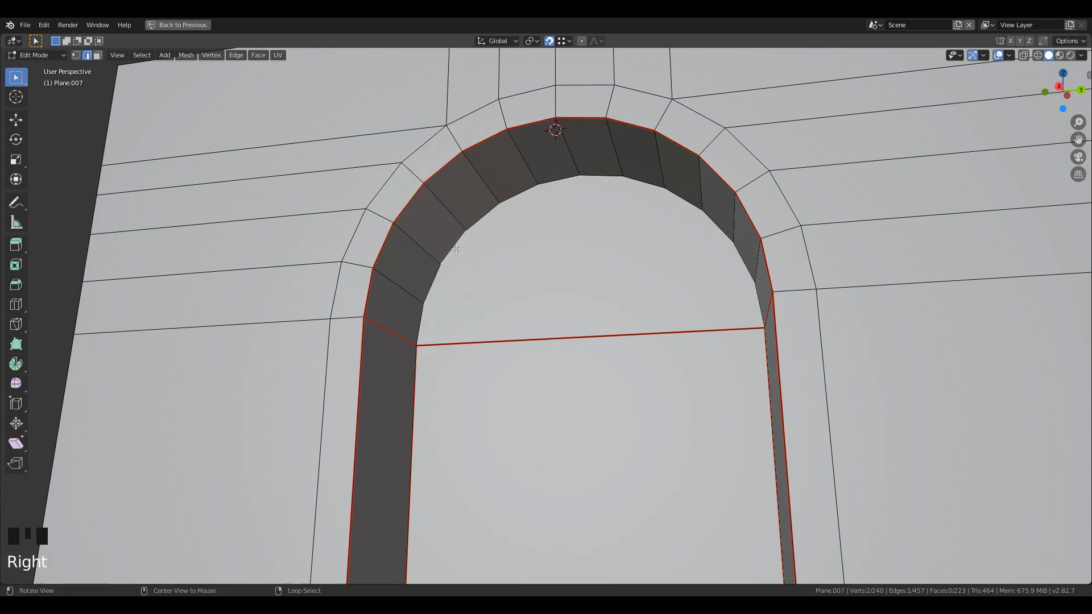
alt+shift+right_click(494, 248)
key(ctrl+e)
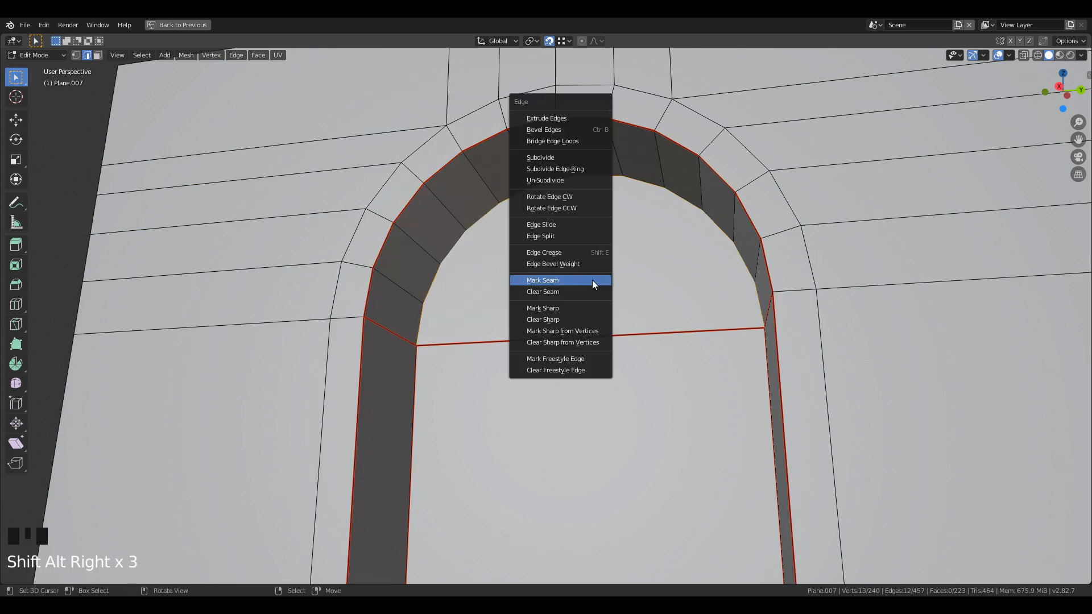
click(592, 280)
Clear the seam on the horizontal edge dividing the recessed window shade face.
right_click(615, 315)
key(ctrl+e)
click(608, 324)
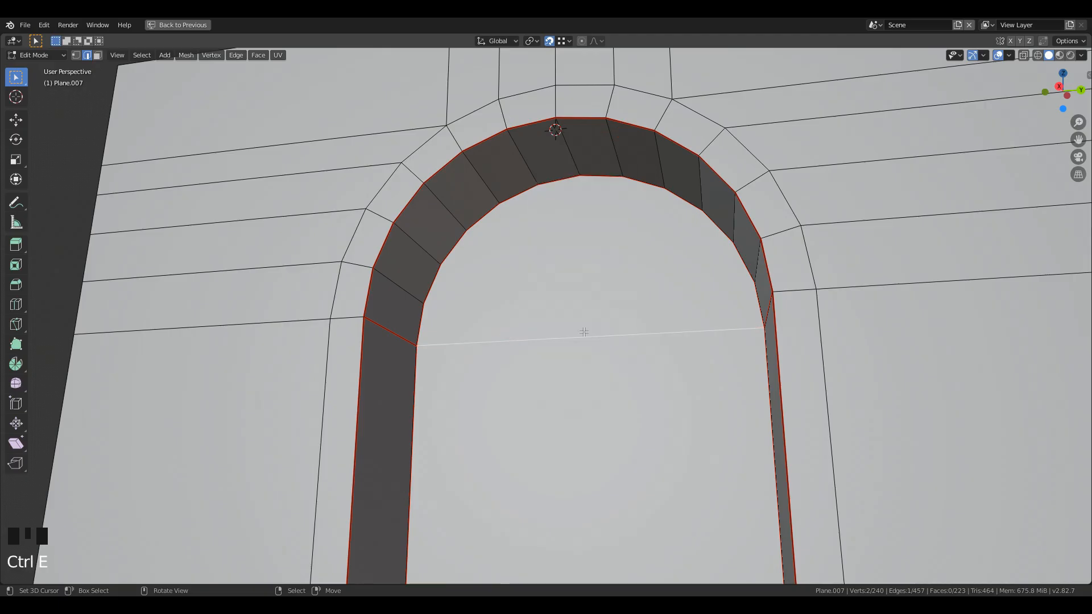
Select all front wall faces linked up to the window seam and unwrap them.
scroll(493, 312, down, 1)
scroll(493, 312, down, 2)
middle_drag(492, 311, 523, 302)
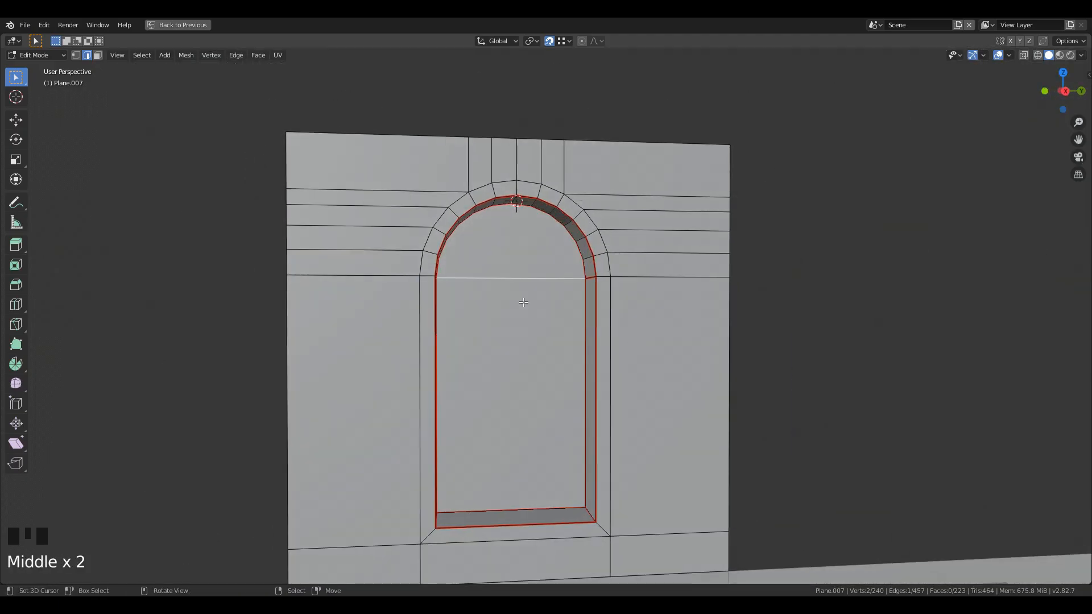
click(97, 55)
right_click(639, 320)
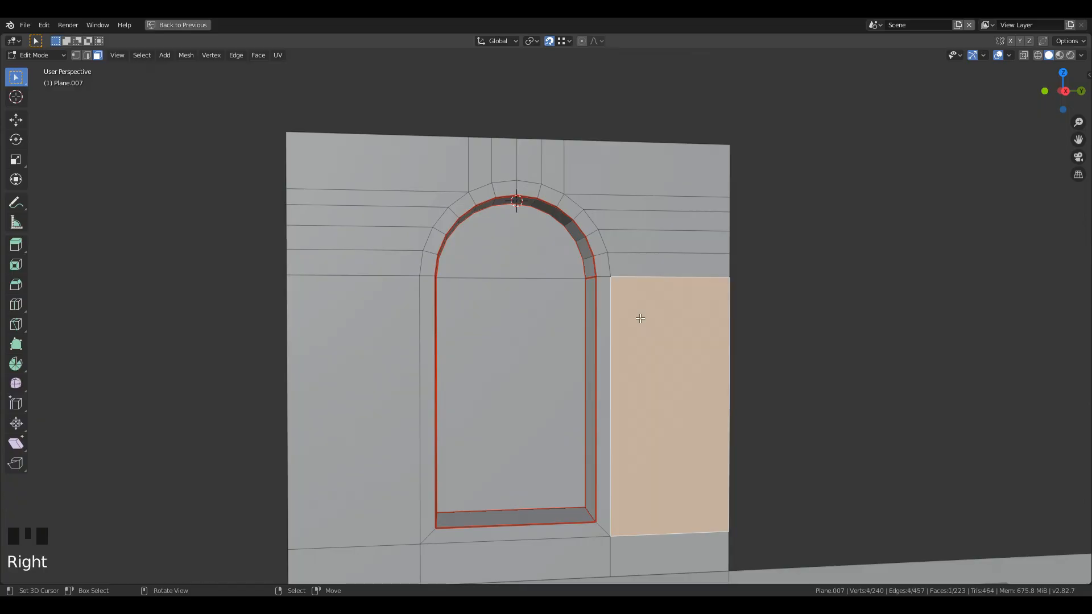
key(l)
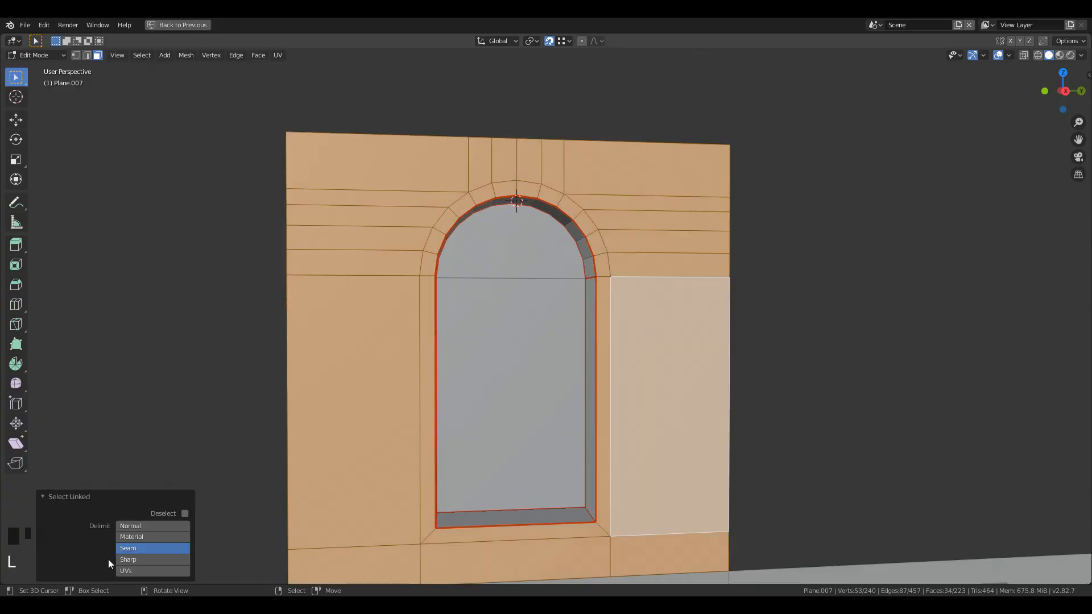
key(ctrl+space)
key(u)
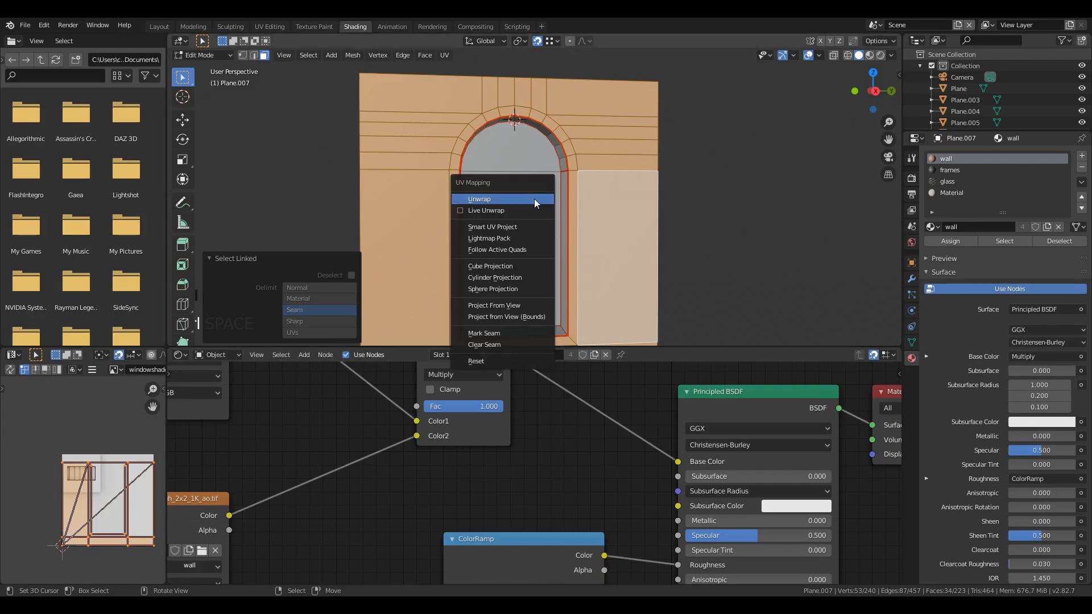
click(535, 203)
Rotate the front wall's UVs by 90° and show the model in material preview.
key(ctrl+space)
scroll(784, 349, up, 1)
text(a)
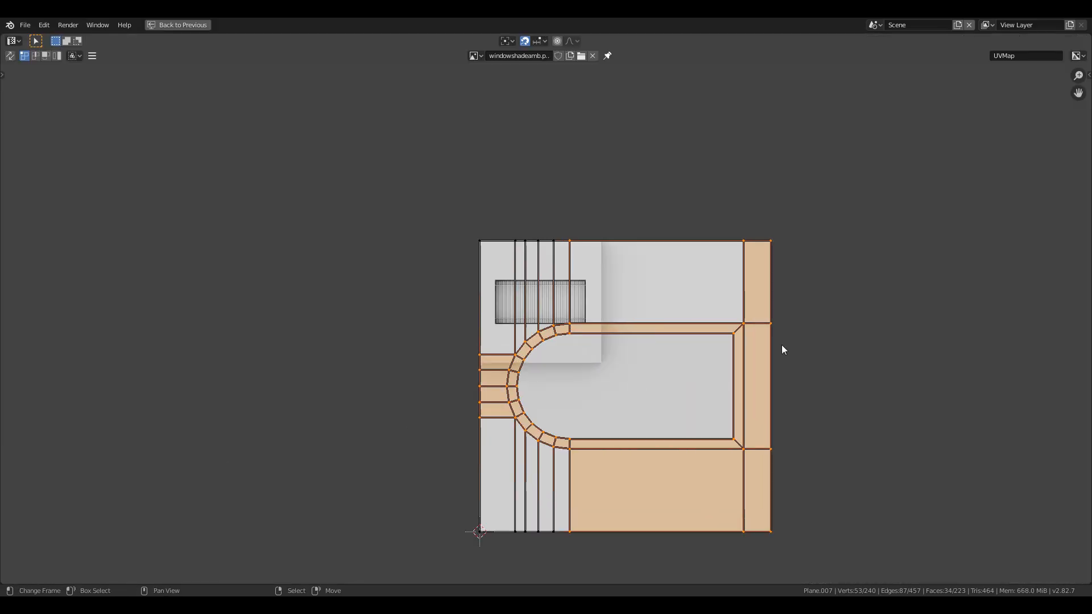
text(r90)
key(Return)
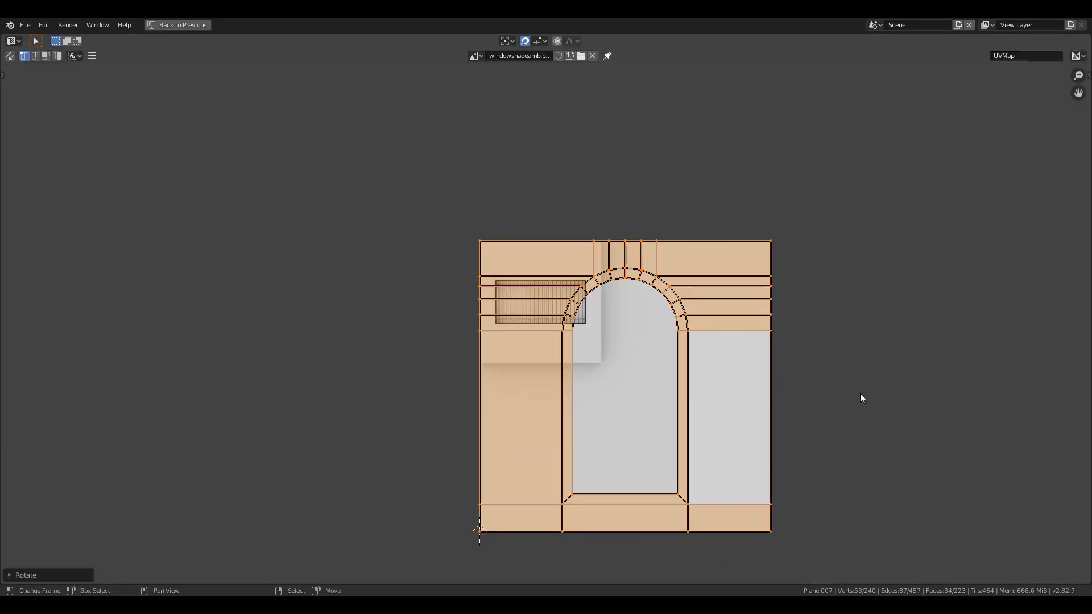
key(ctrl+space)
key(z)
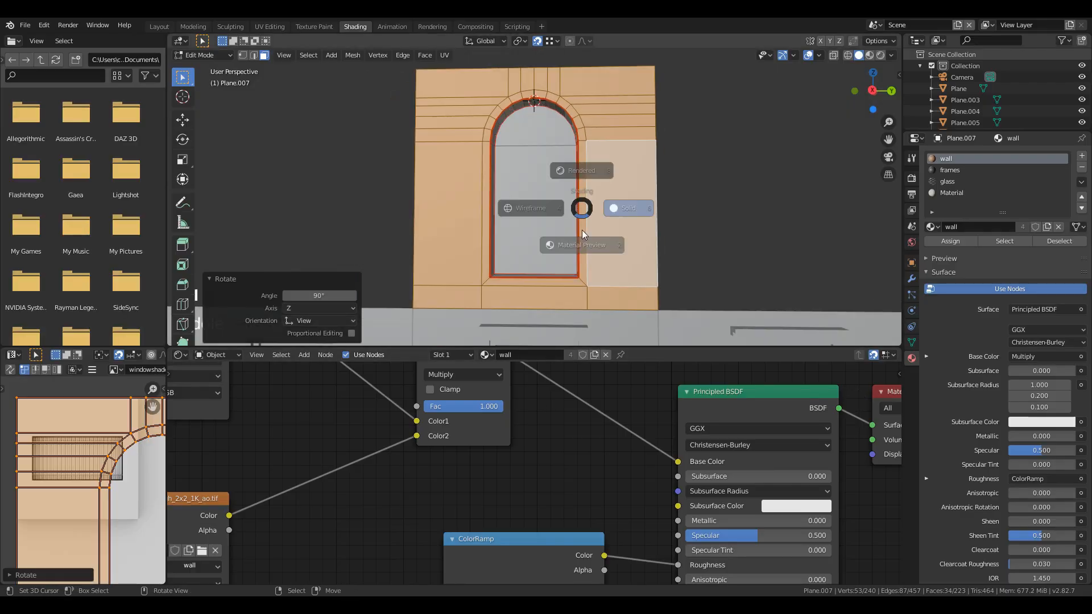
click(583, 244)
mouse_move(583, 244)
middle_down()
mouse_move(569, 243)
mouse_move(599, 241)
middle_up()
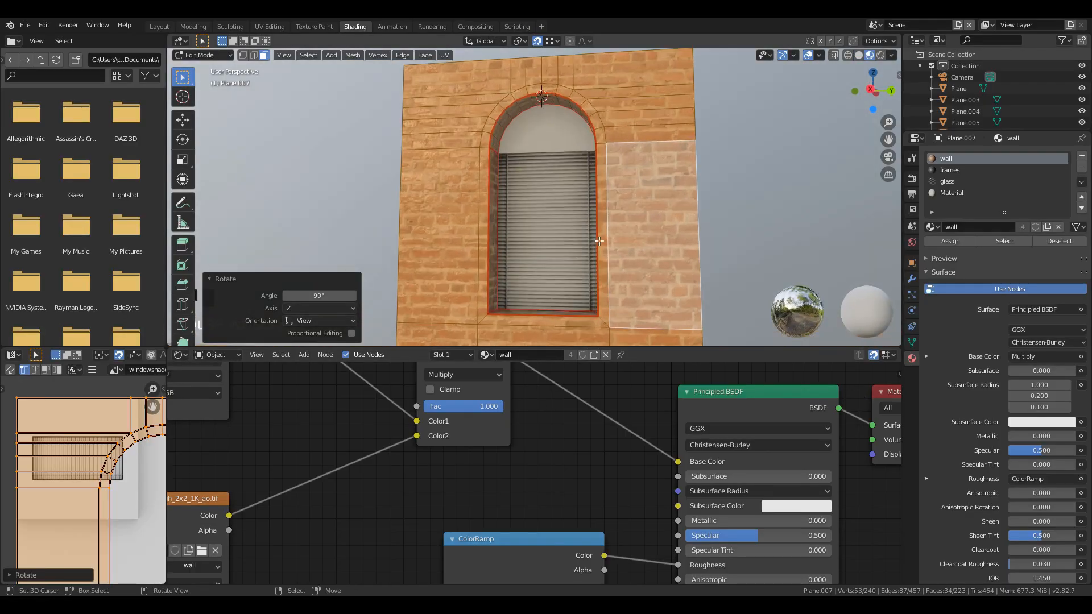
scroll(599, 240, up, 2)
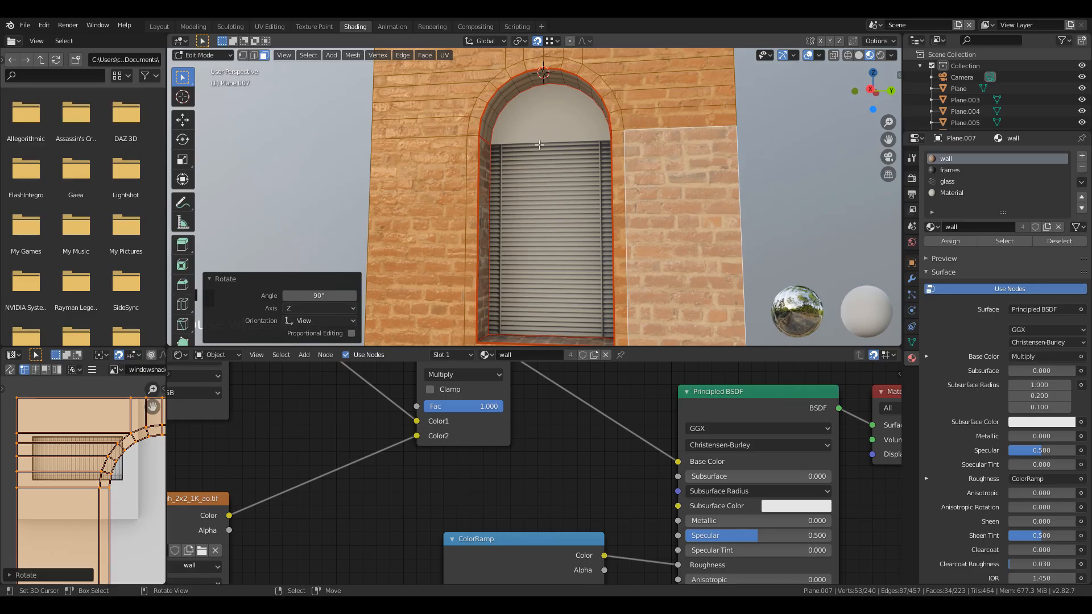
Unwrap the two recessed window shade faces together and rotate their UV island half a turn.
right_click(526, 127)
shift+right_click(550, 211)
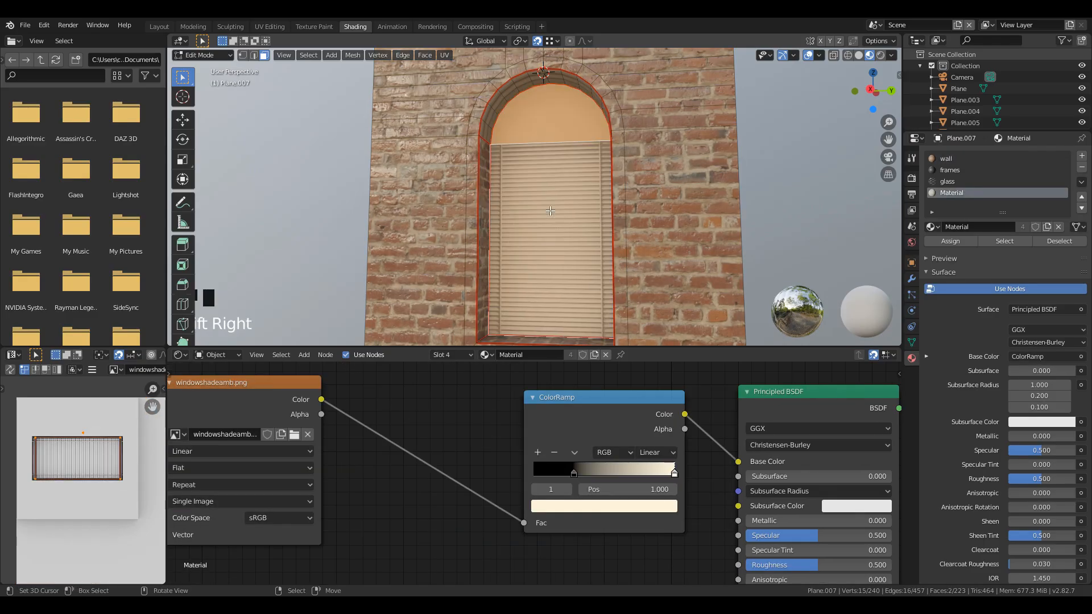
key(u)
click(529, 308)
key(ctrl+space)
scroll(351, 398, up, 6)
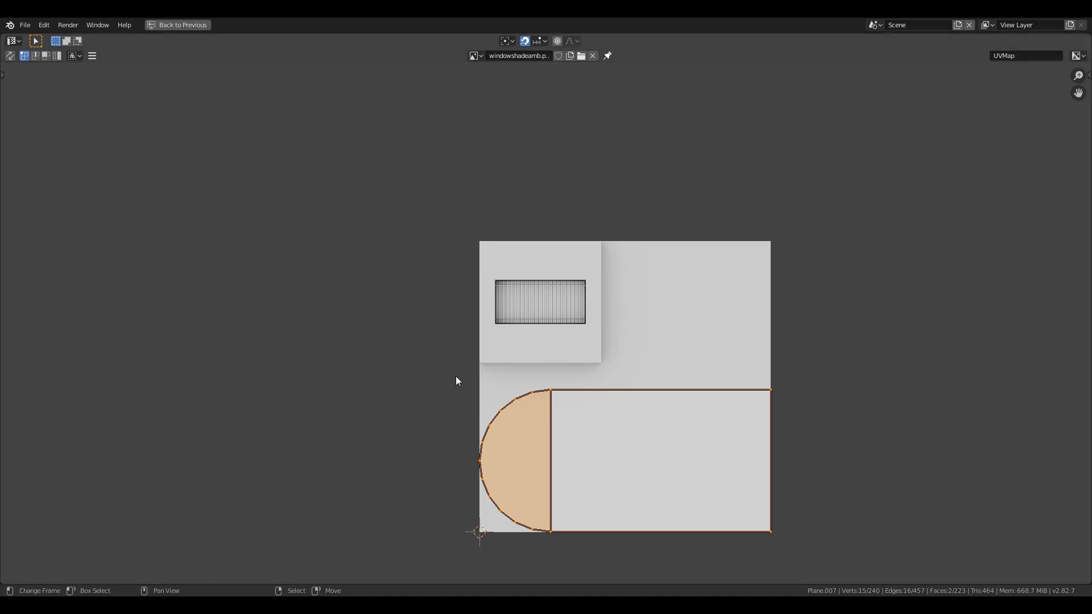
key(r)
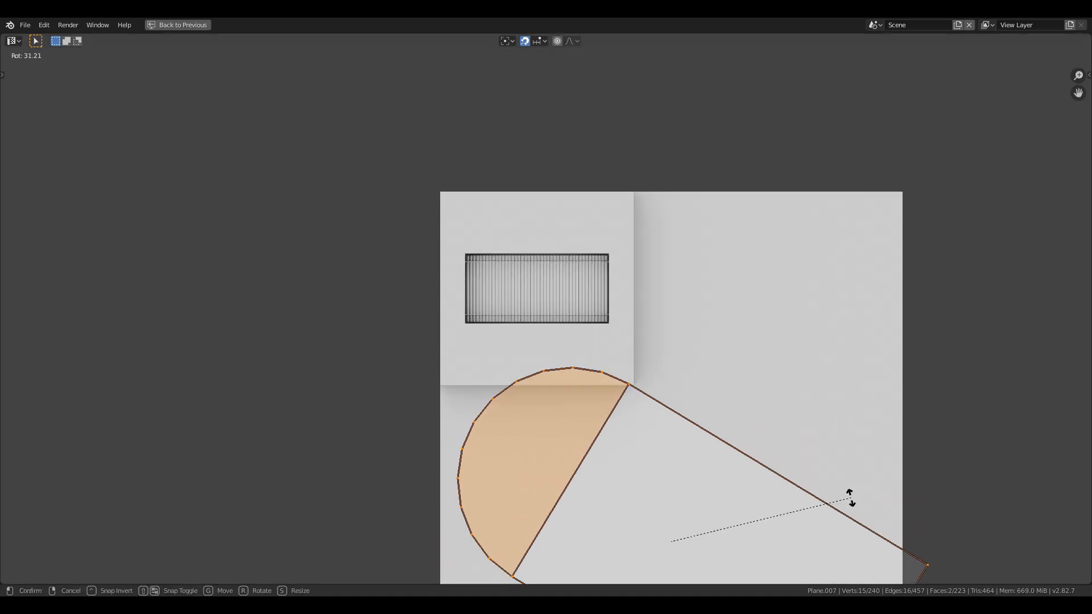
click(852, 499)
With snapping off, scale and move the shade's UV island to fit within the blinds area of the texture image.
key(g)
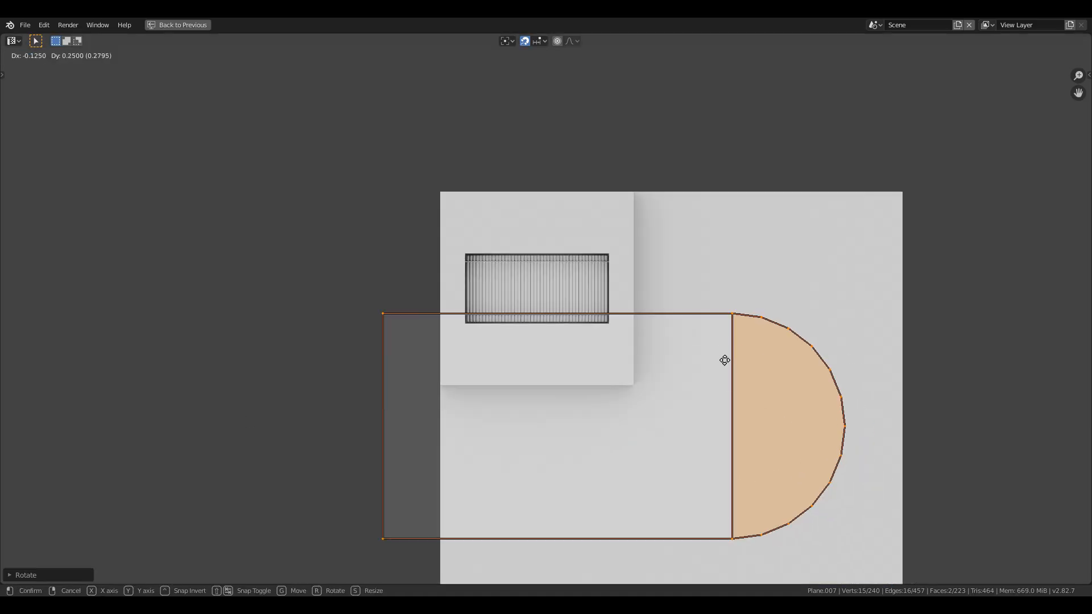
click(707, 276)
key(shift+Tab)
key(s)
click(770, 353)
key(g)
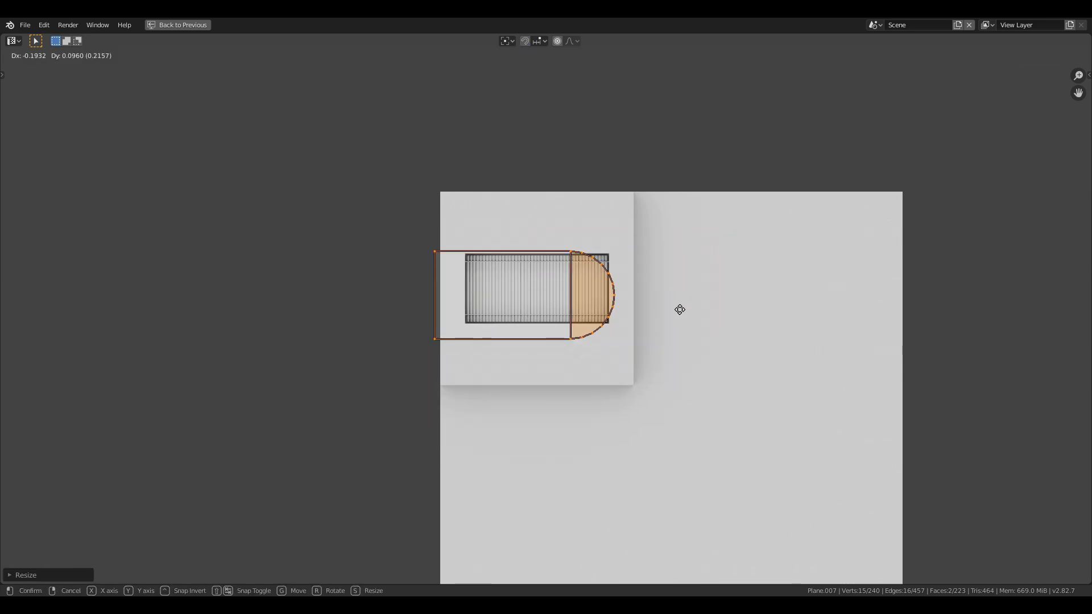
click(679, 310)
scroll(680, 310, up, 5)
key(s)
click(875, 337)
key(s)
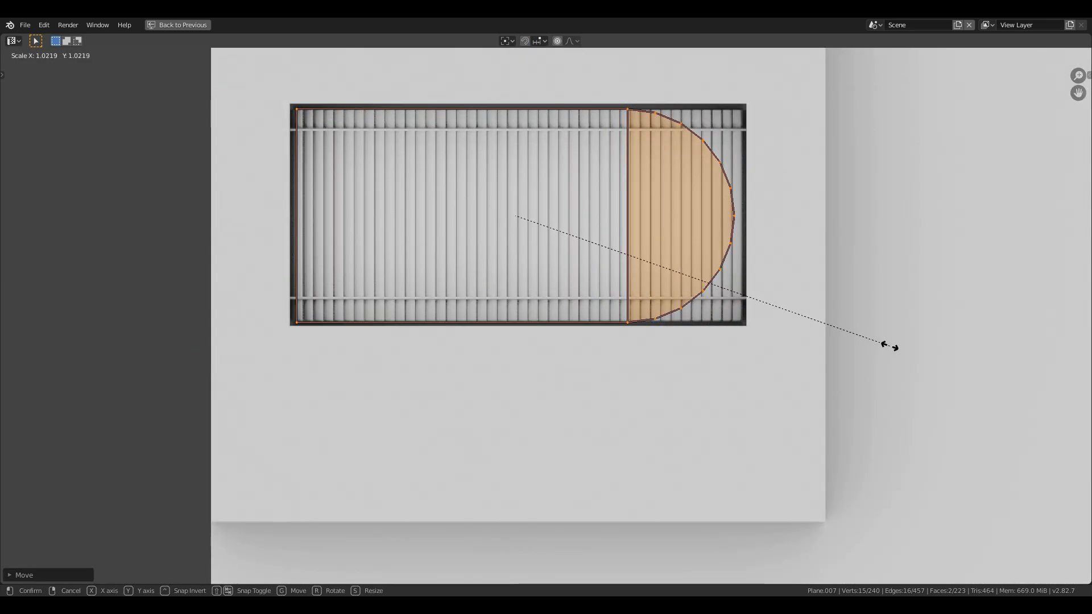
click(893, 349)
Select the full loop of reveal faces around the window opening and unwrap it.
key(ctrl+space)
key(ctrl+space)
scroll(638, 269, up, 1)
middle_drag(501, 276, 442, 289)
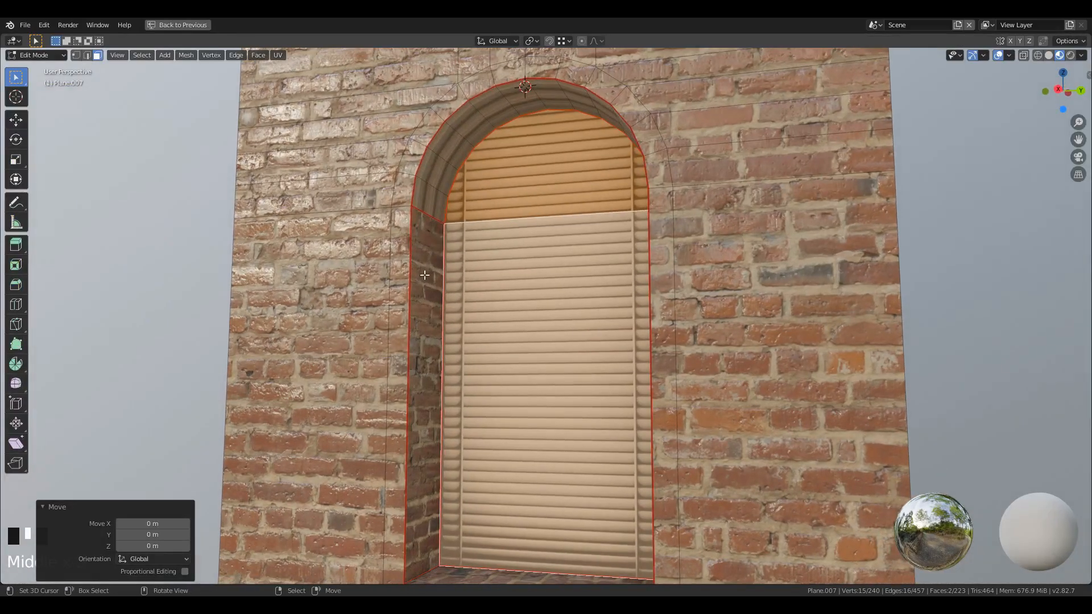
right_click(432, 207)
alt+shift+right_click(432, 189)
alt+shift+right_click(432, 189)
alt+shift+right_click(432, 189)
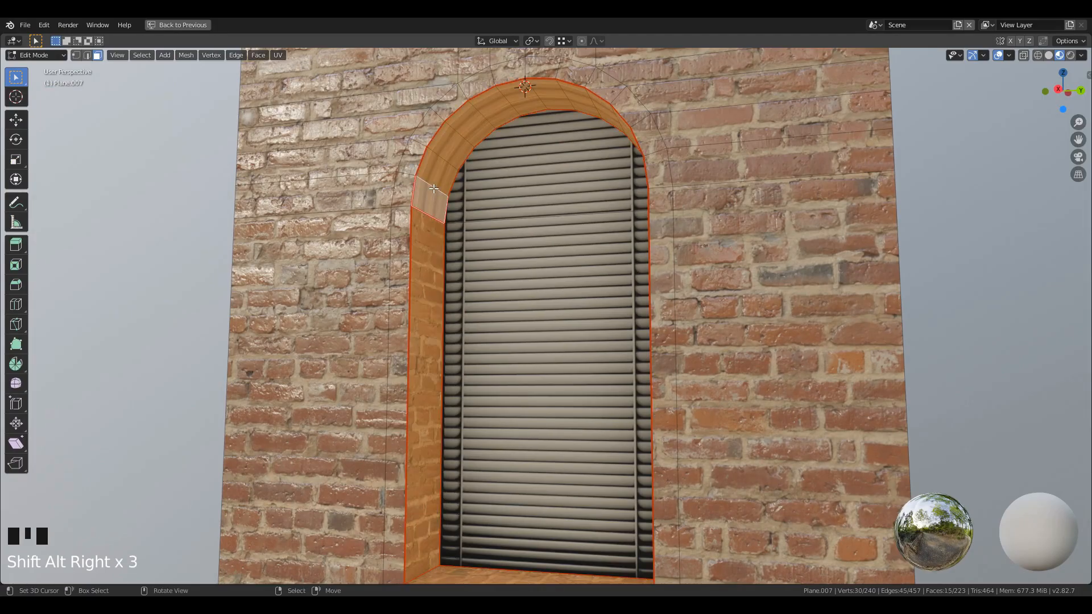
key(u)
click(434, 189)
Scale the reveal's UVs so its bricks match the size of the surrounding wall bricks.
key(ctrl+space)
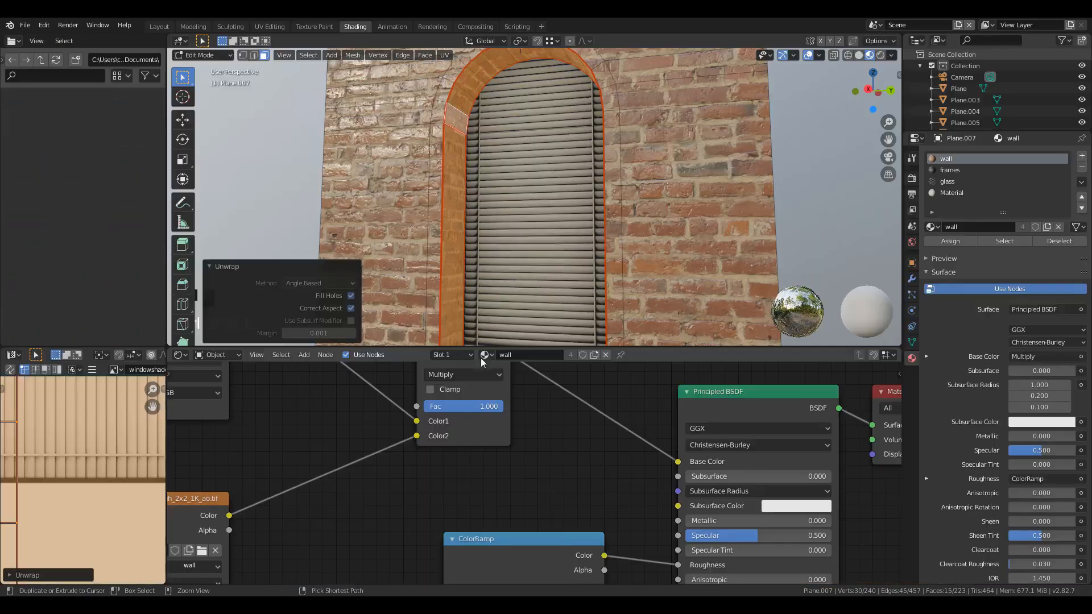
scroll(76, 512, up, 4)
scroll(384, 196, up, 3)
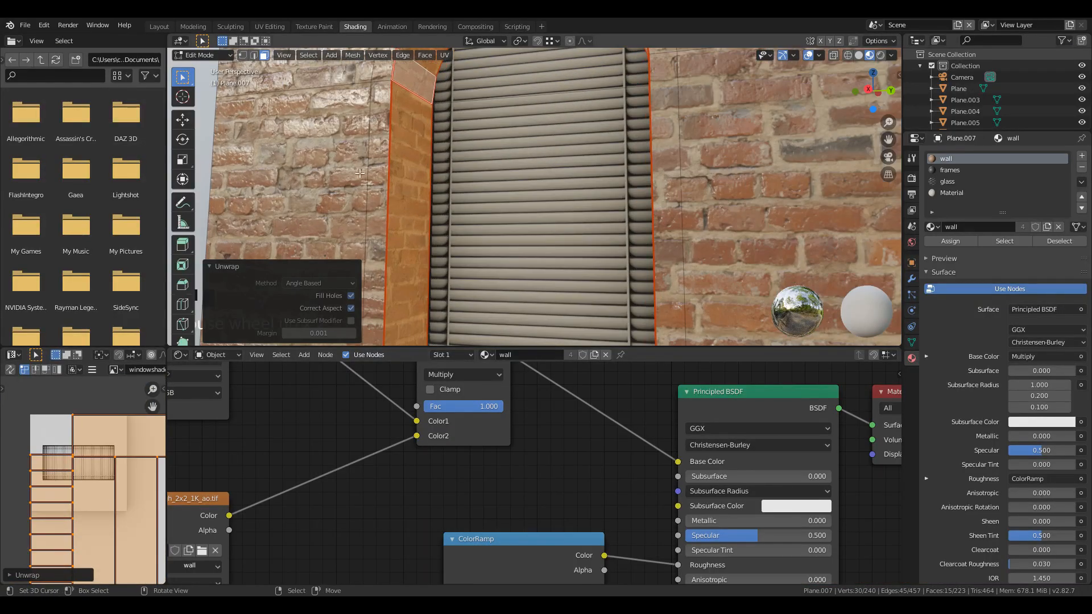
key(s)
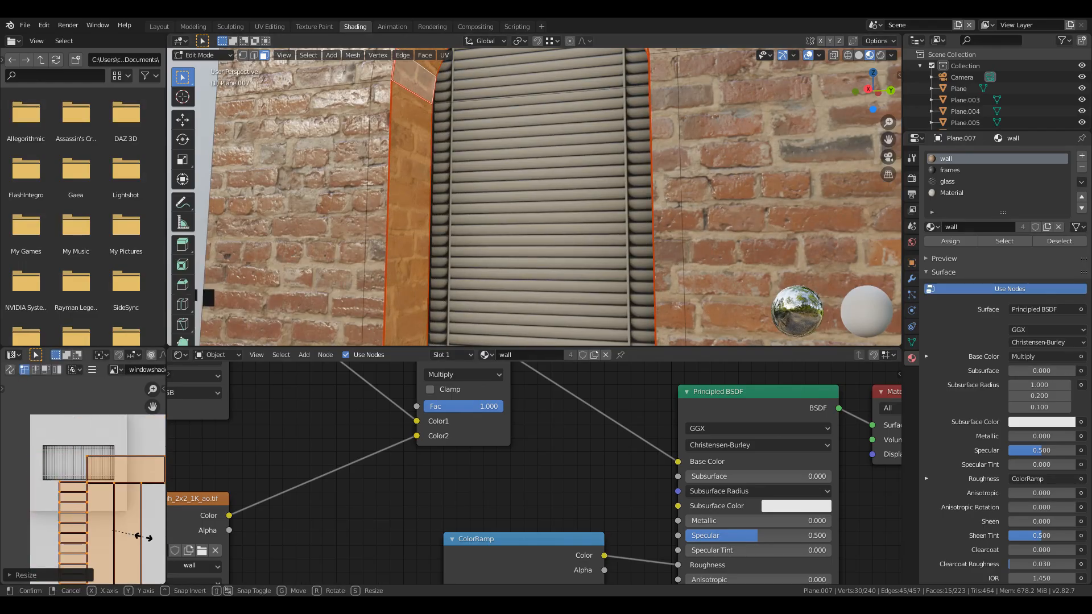
click(154, 536)
Reveal the hidden window frame and glass geometry.
scroll(541, 250, down, 4)
middle_drag(546, 256, 605, 285)
shift+middle_drag(606, 285, 580, 253)
key(alt+h)
Assign the glass material to the arched pane at the top of the window.
scroll(579, 252, down, 3)
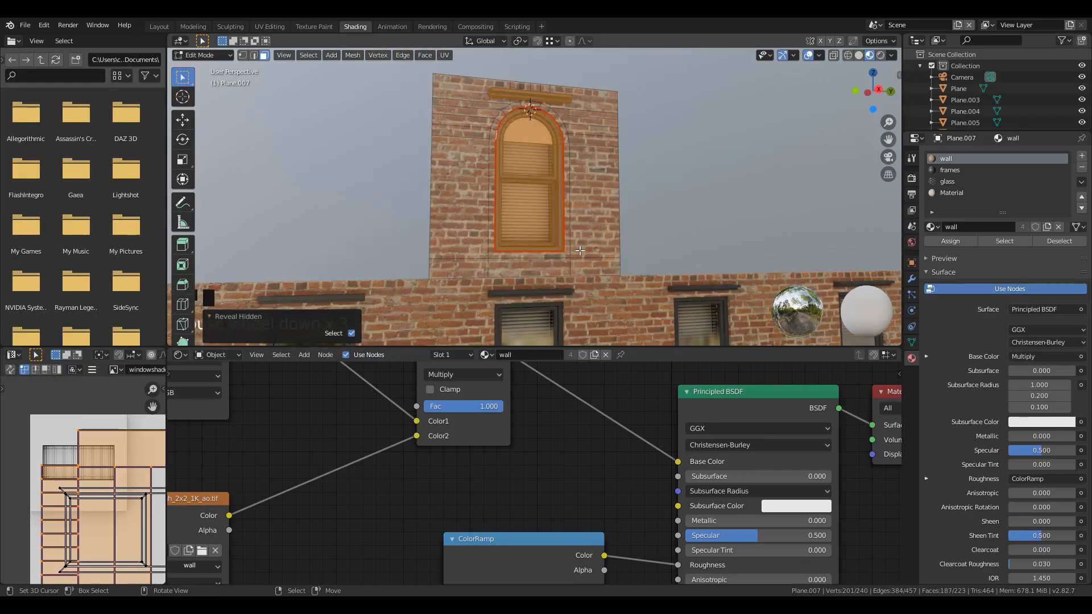
scroll(574, 252, up, 3)
scroll(573, 252, up, 2)
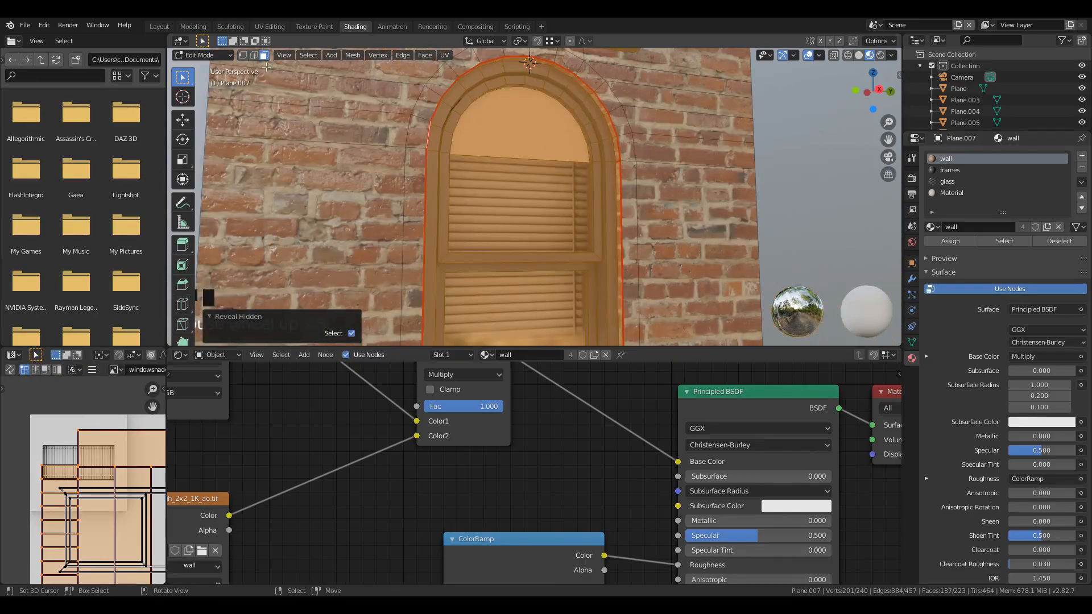
click(536, 149)
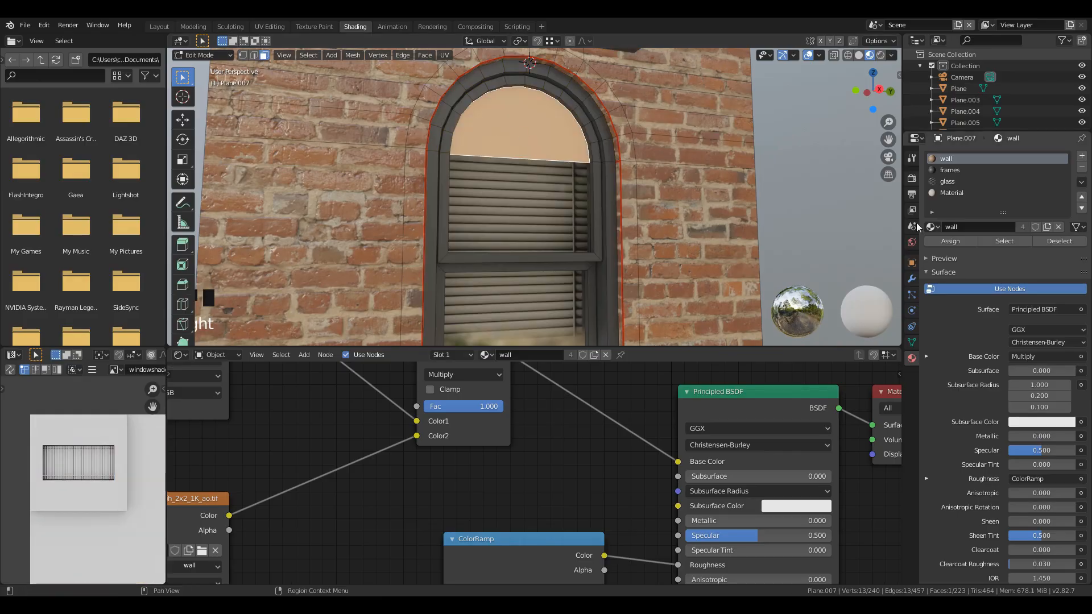
click(949, 181)
click(948, 241)
scroll(459, 219, down, 2)
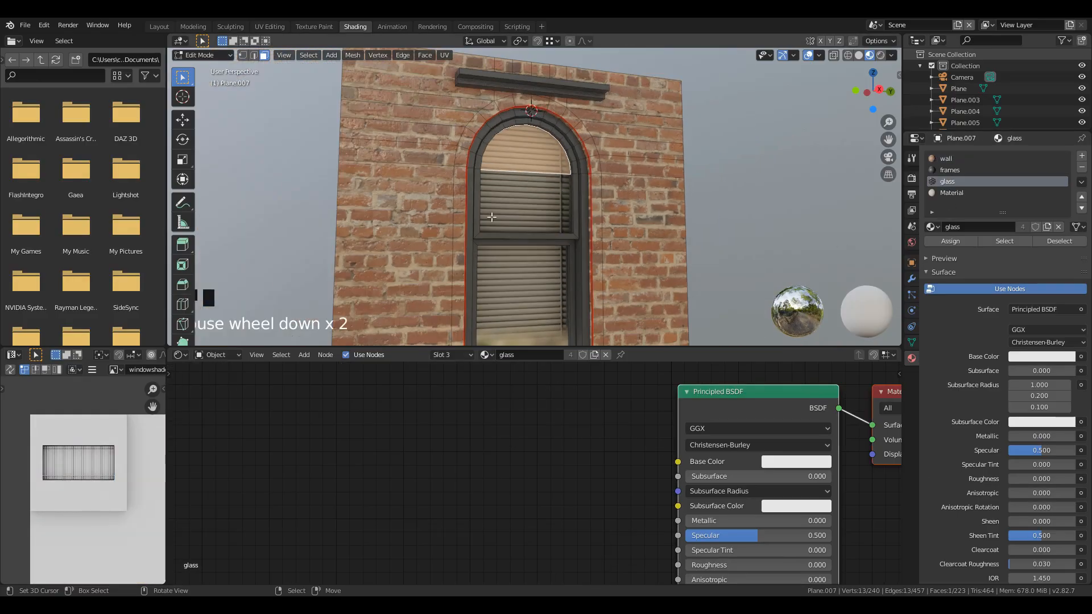
mouse_move(550, 218)
middle_down()
mouse_move(580, 215)
mouse_move(545, 212)
middle_up()
shift+middle_drag(545, 212, 556, 179)
shift+middle_drag(556, 178, 546, 136)
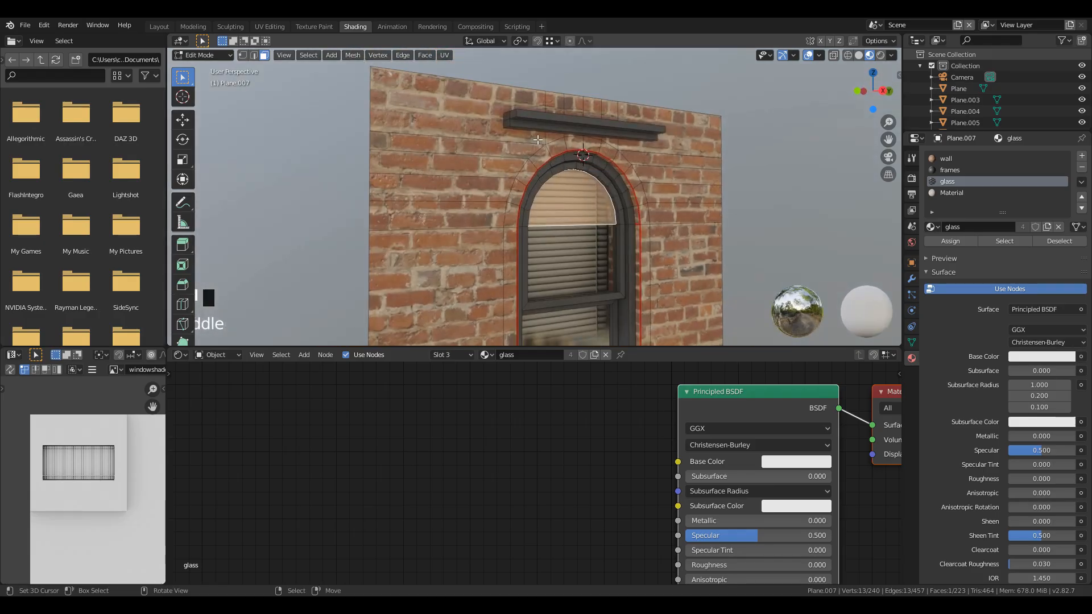
Select the end faces of the straight ledge above the window and duplicate them about 0.443 m down along Z.
scroll(482, 144, up, 2)
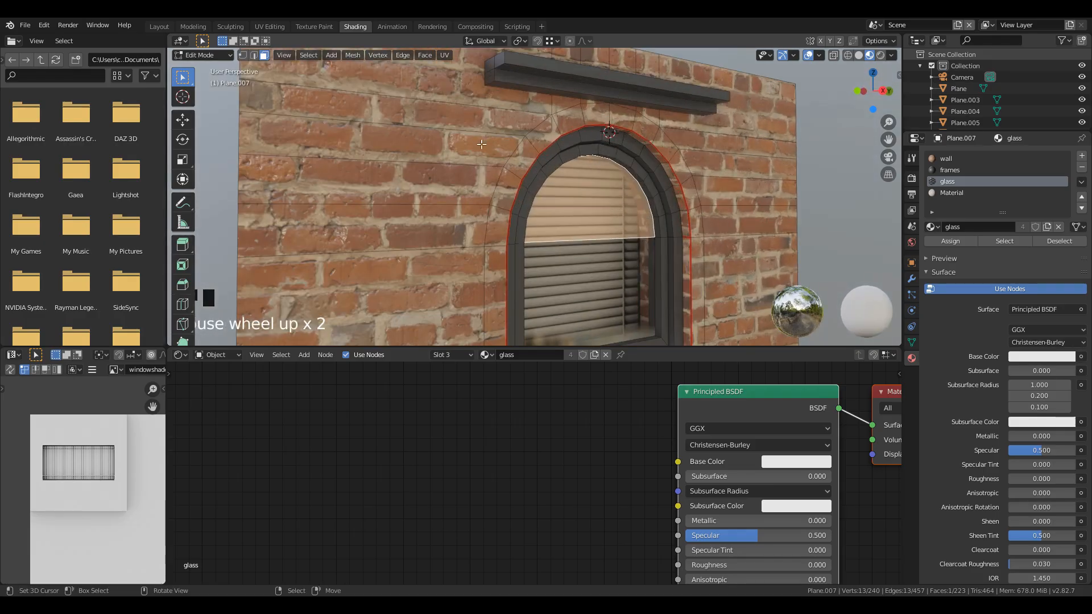
right_click(487, 71)
shift+right_click(492, 74)
shift+right_click(503, 62)
shift+right_click(500, 61)
shift+right_click(524, 63)
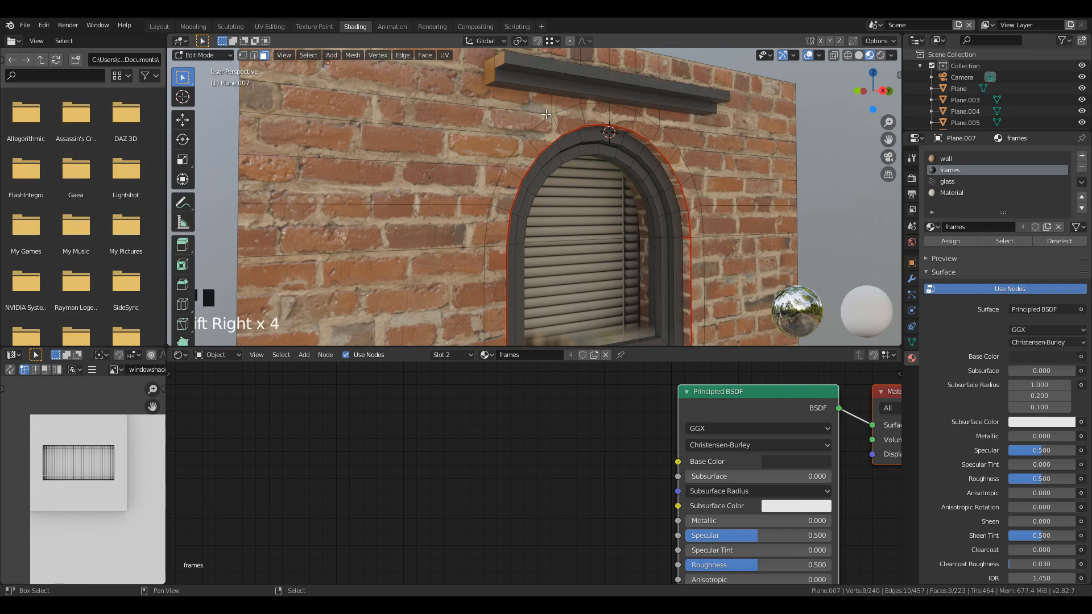
key(shift+d)
key(z)
click(556, 284)
Rotate the duplicated ledge profile 90° about the X axis.
middle_drag(559, 289, 561, 236)
key(r)
key(x)
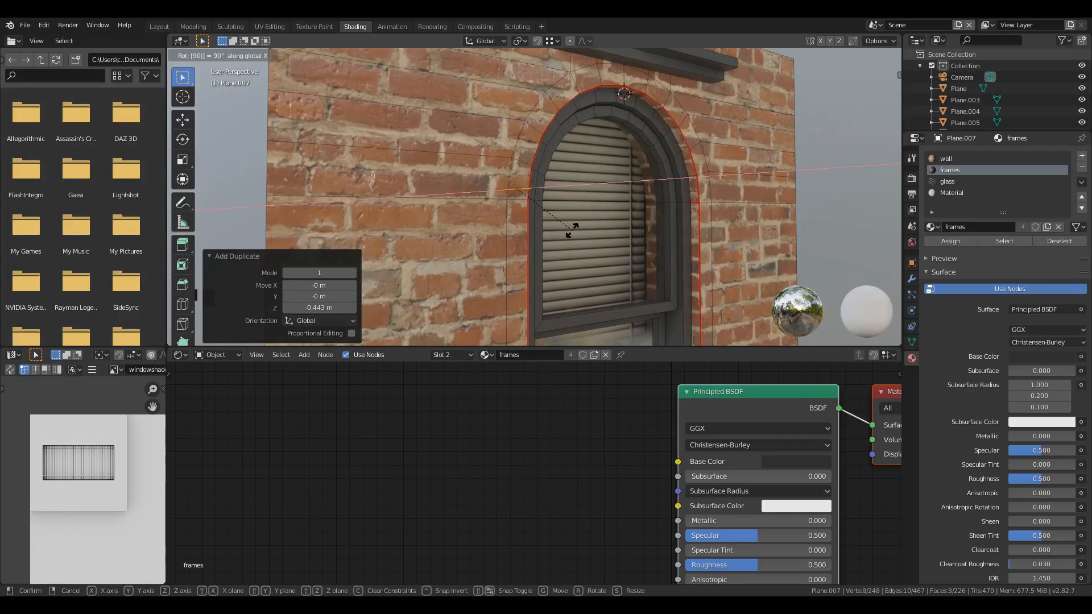
key(Return)
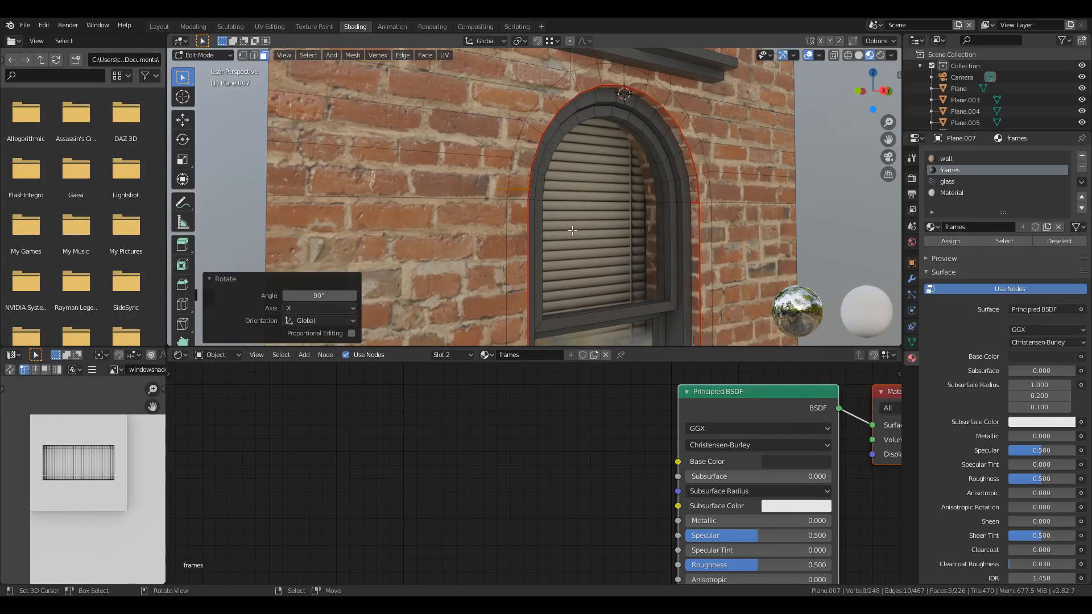
Turn on snapping and move the profile vertically to line up with the base of the window's arch.
middle_drag(539, 178, 464, 156)
key(g)
key(z)
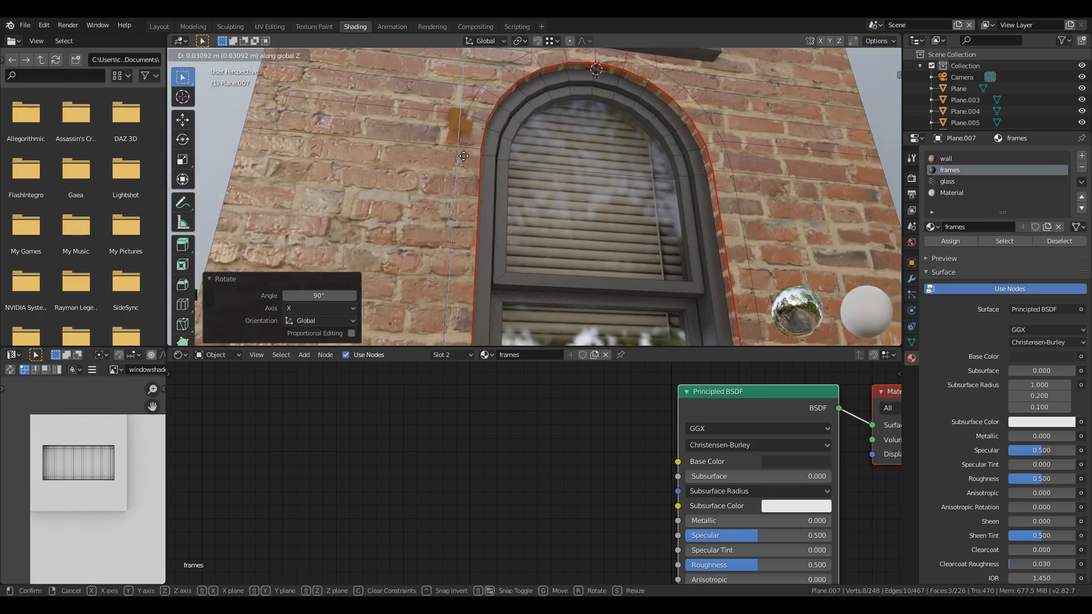
right_click(459, 148)
key(shift+Tab)
key(g)
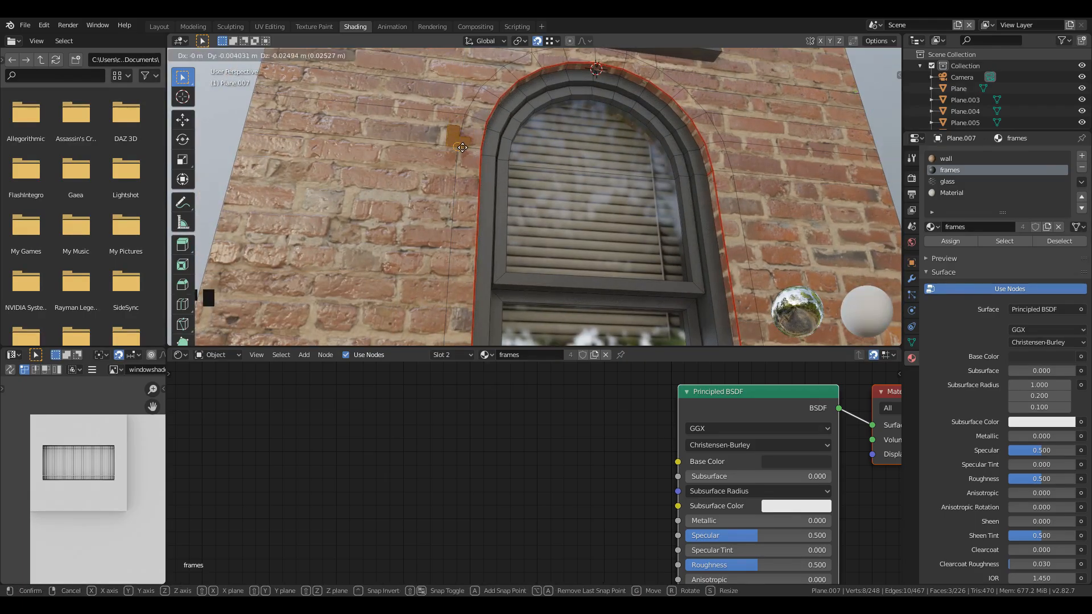
key(z)
click(460, 148)
Adjust the profile's position along Y so it sits on the wall just outside the window arch.
key(g)
key(y)
click(435, 159)
key(g)
key(y)
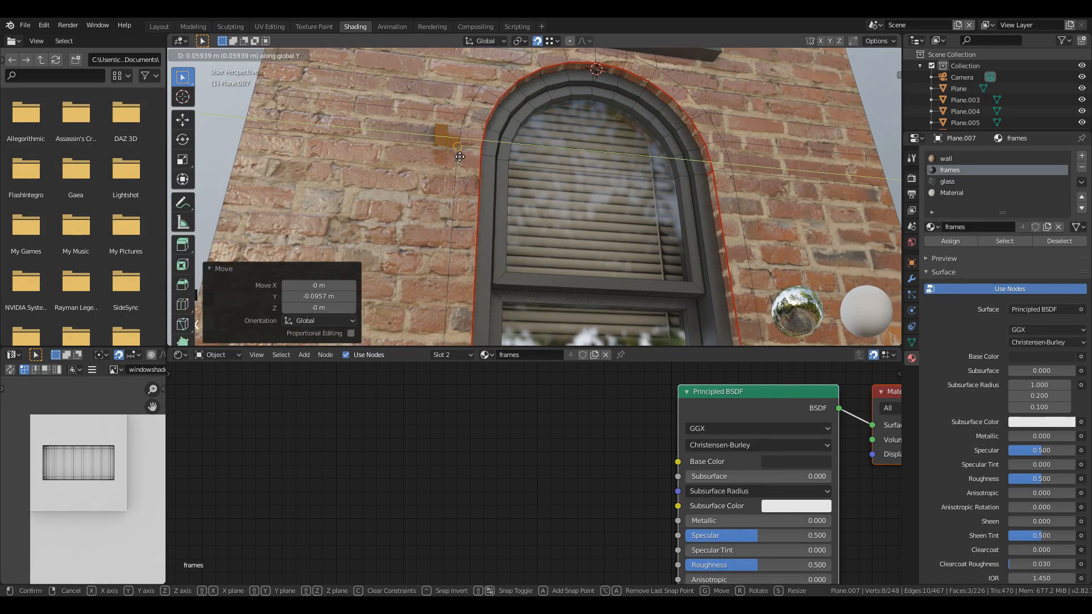
click(485, 164)
Select the whole straight ledge above the arched window and delete it.
scroll(484, 163, down, 3)
key(l)
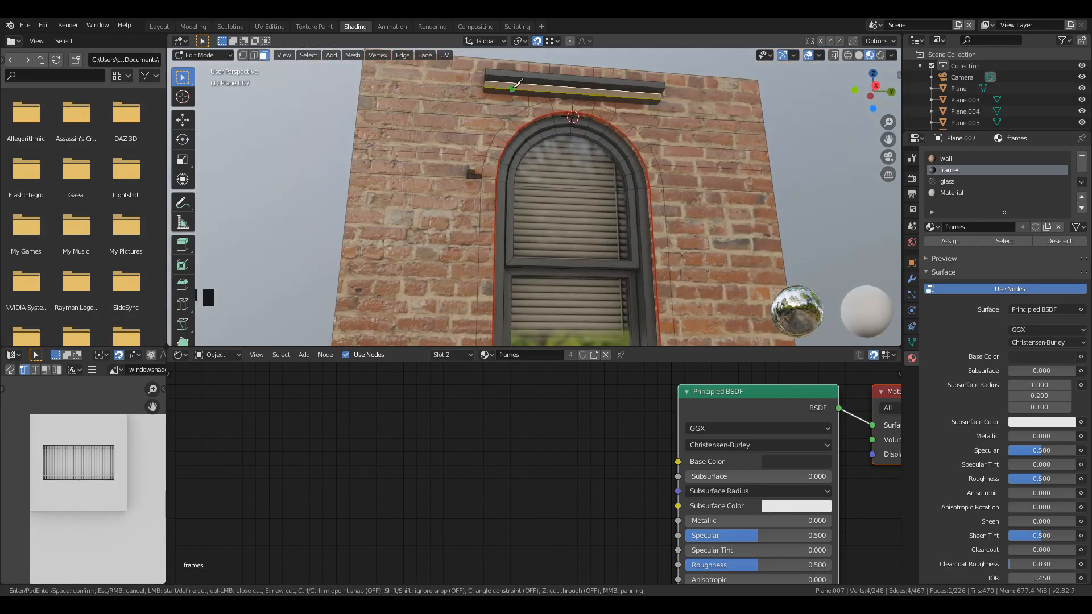
key(x)
click(477, 112)
scroll(452, 218, up, 2)
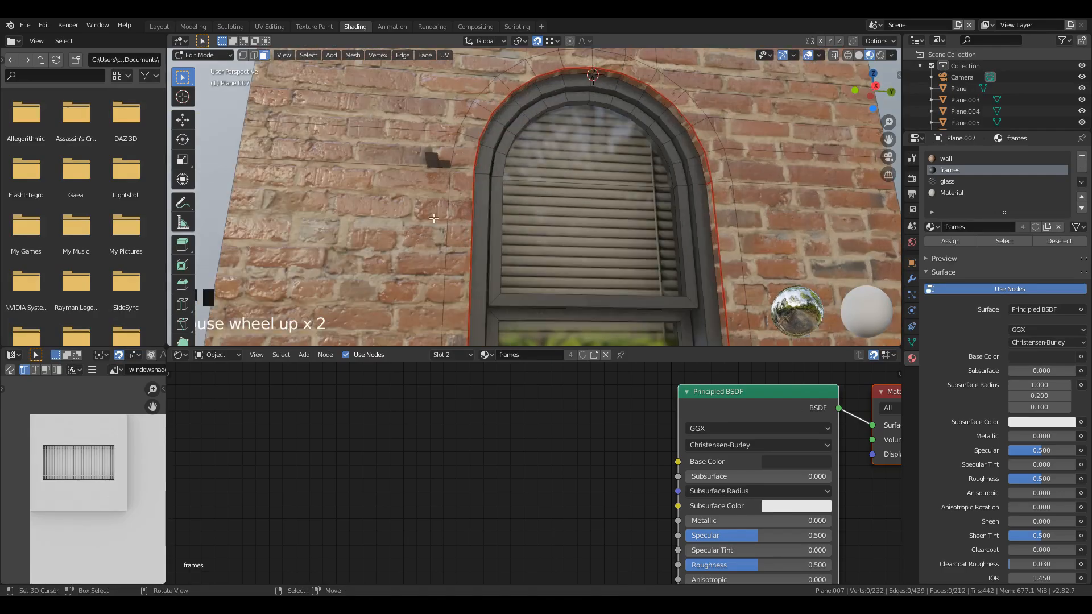
Select the two opposite vertices at the base of the arch and snap the 3D cursor to their midpoint.
right_click(423, 161)
key(l)
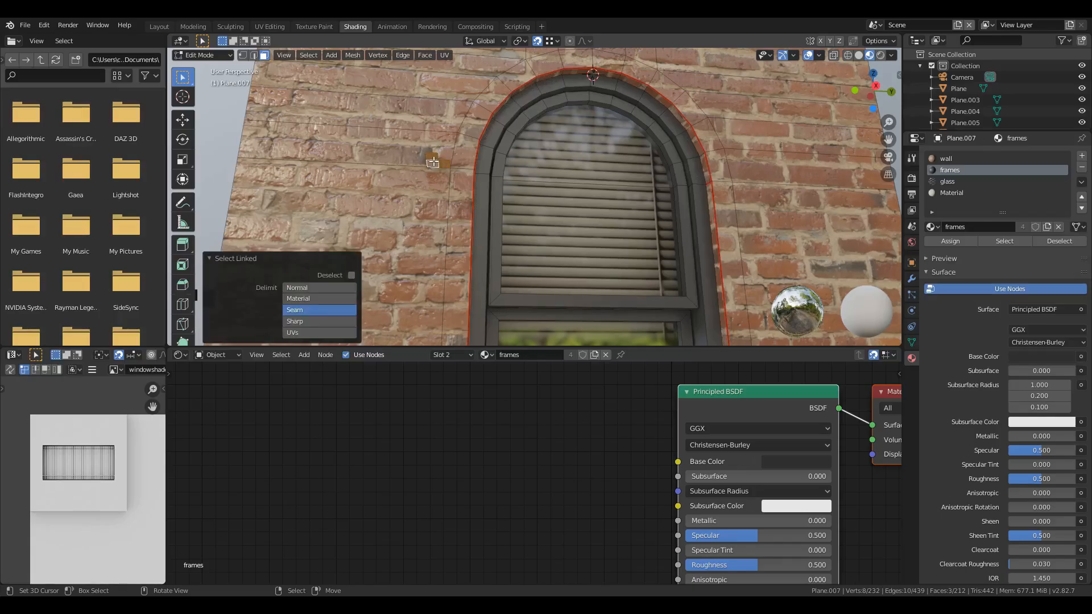
scroll(528, 187, down, 2)
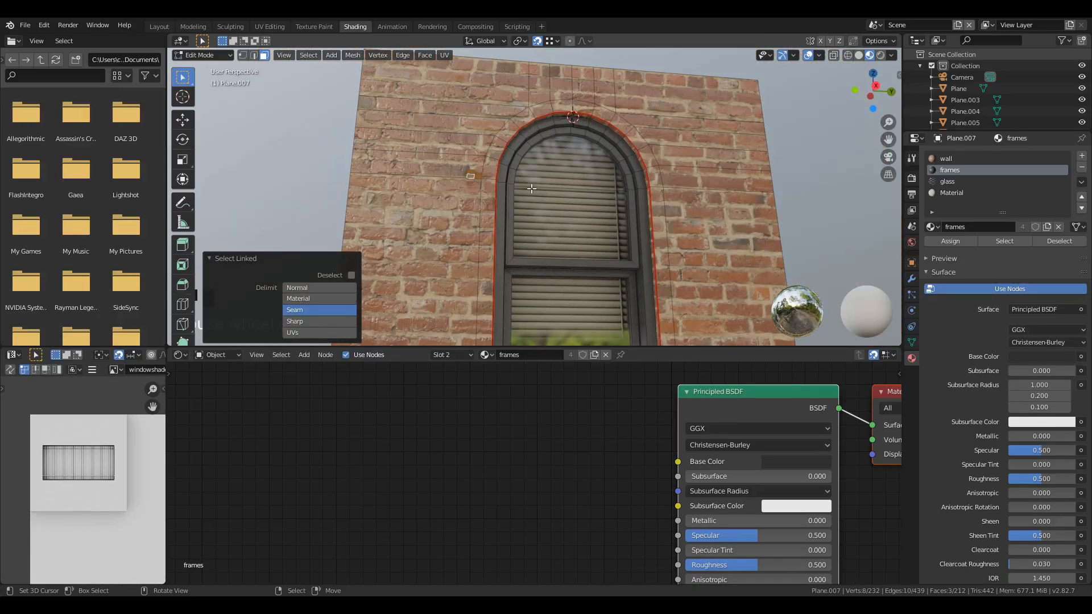
scroll(501, 189, up, 4)
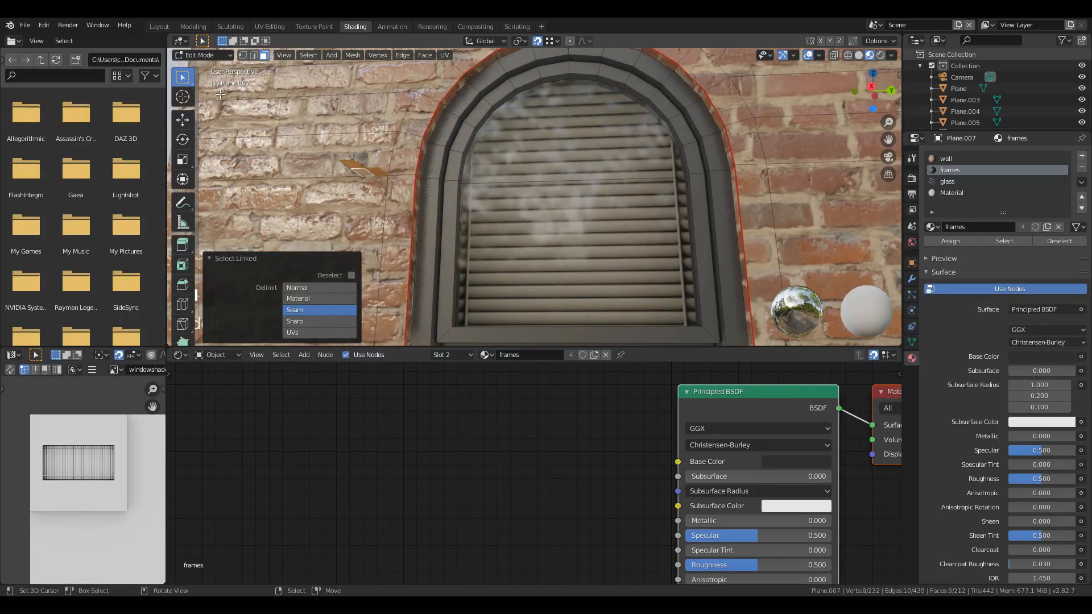
scroll(427, 169, up, 2)
right_click(428, 169)
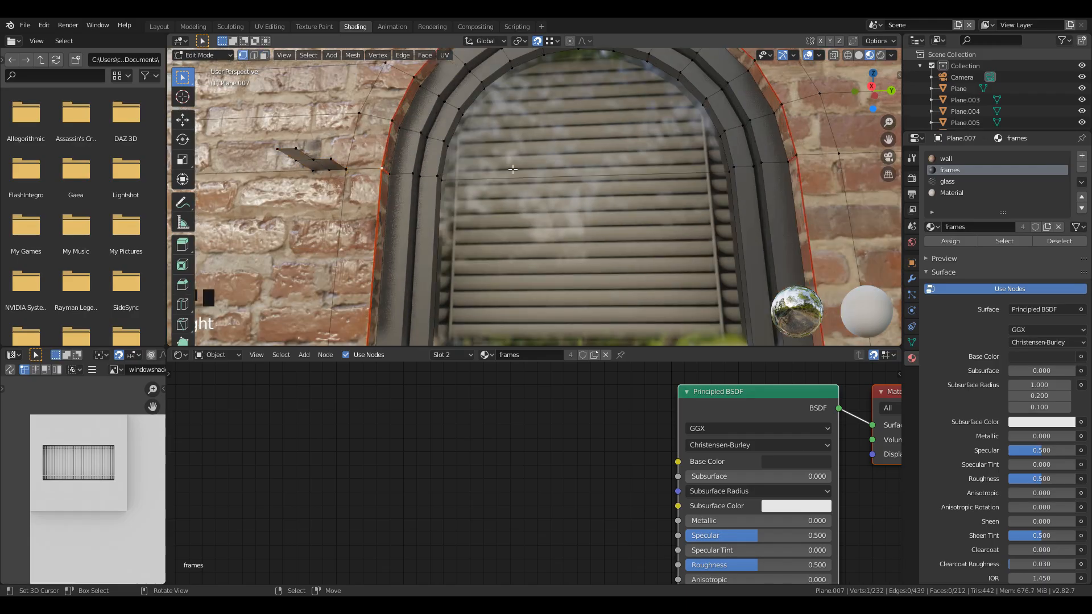
key(shift+s)
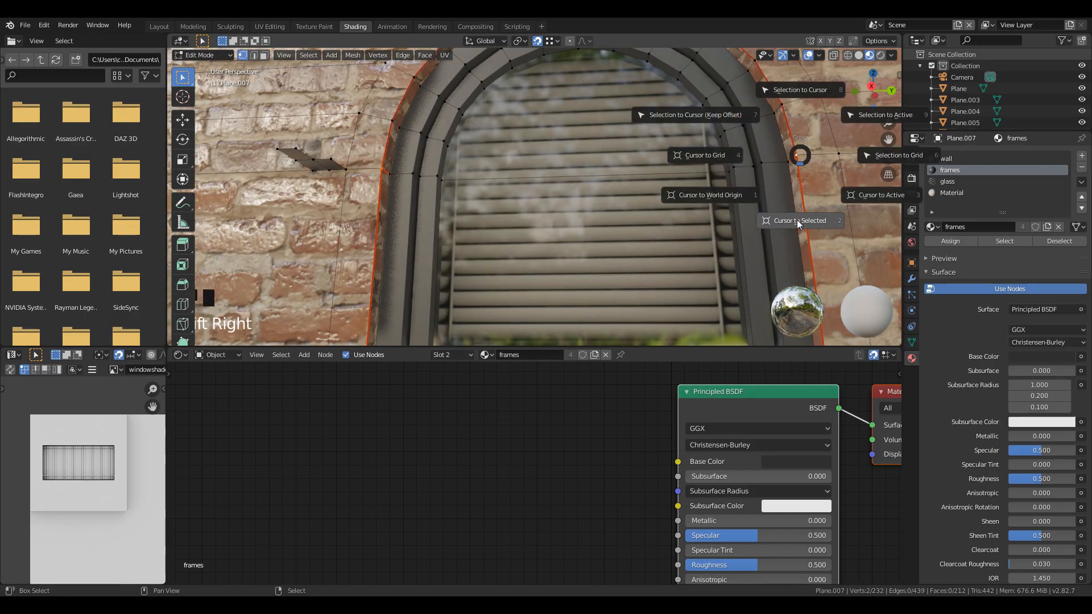
click(798, 223)
Spin the ledge profile 180° in 12 steps around the 3D cursor in right view to form an arched hood.
key(l)
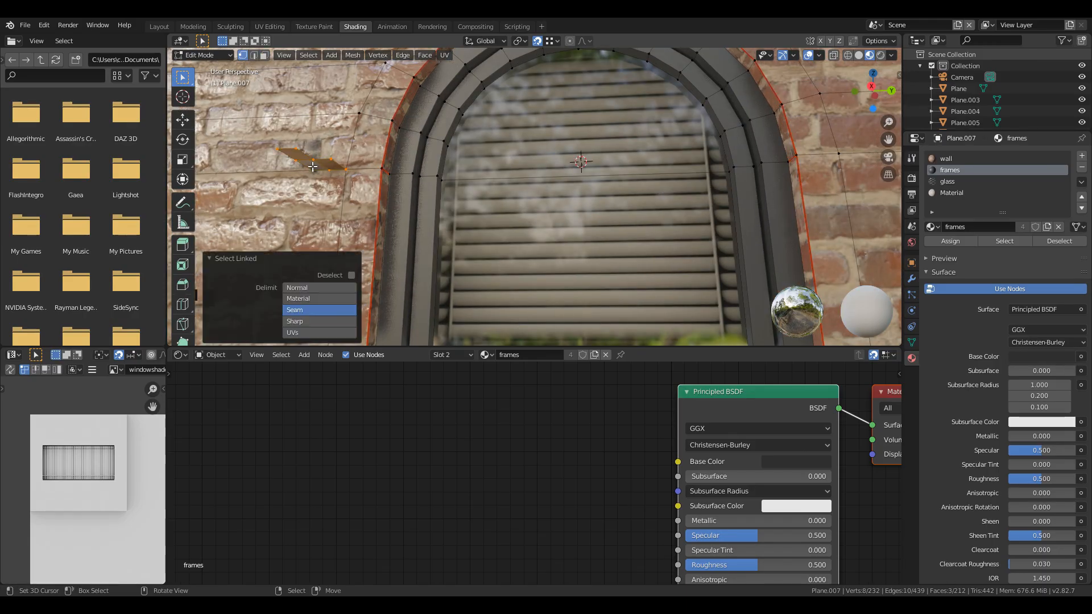
key(KP_1)
key(KP_3)
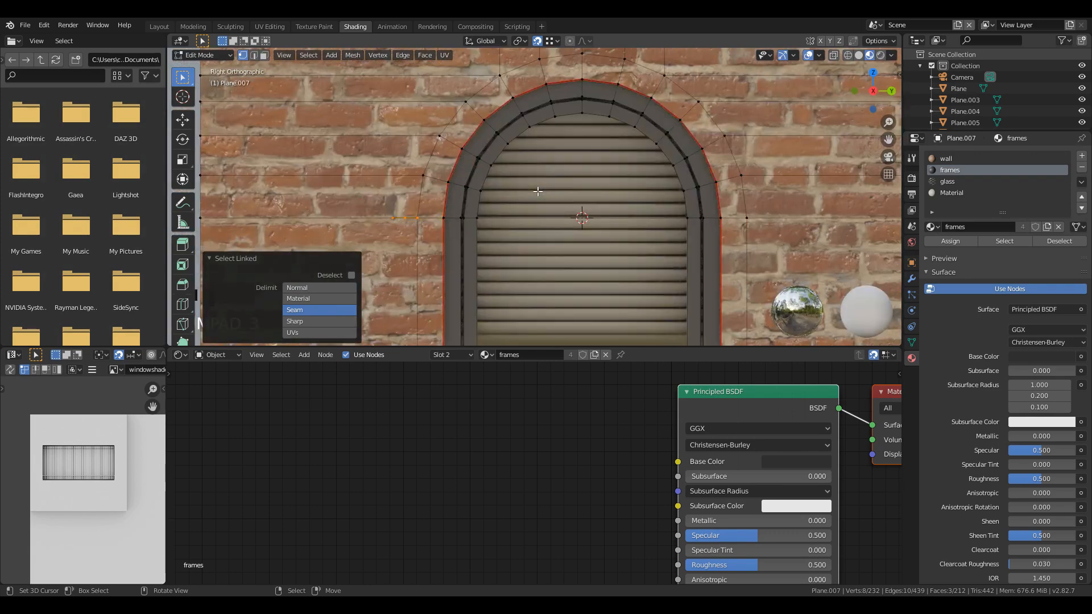
scroll(537, 190, up, 1)
key(ctrl+space)
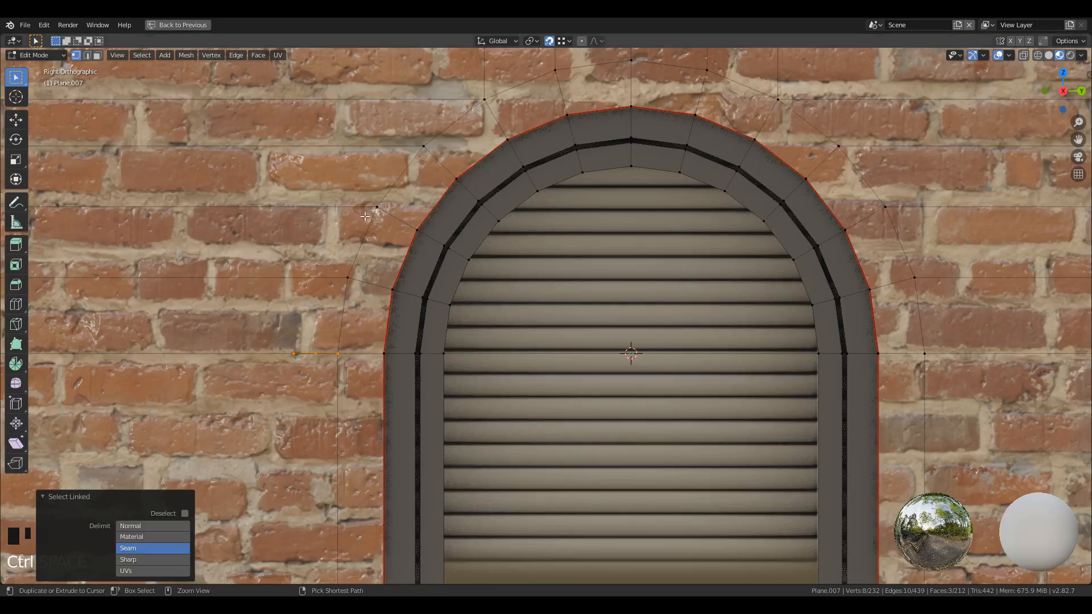
click(14, 367)
drag(702, 285, 393, 529)
click(145, 476)
text(180)
key(Return)
scroll(492, 346, down, 3)
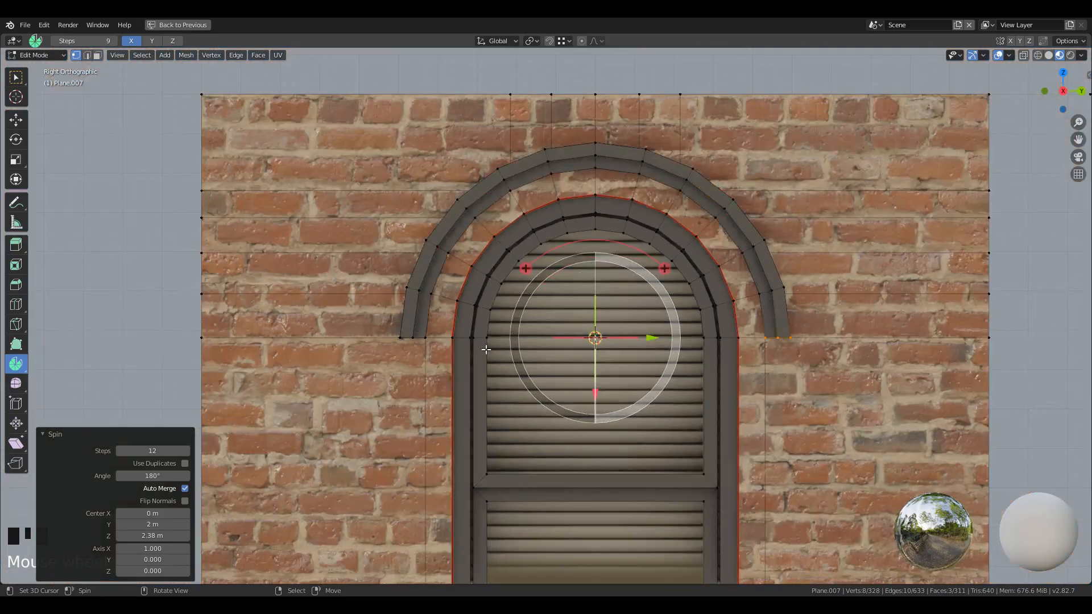
Leave mesh editing and examine the arched section above the row of rectangular windows.
shift+middle_drag(718, 381, 639, 339)
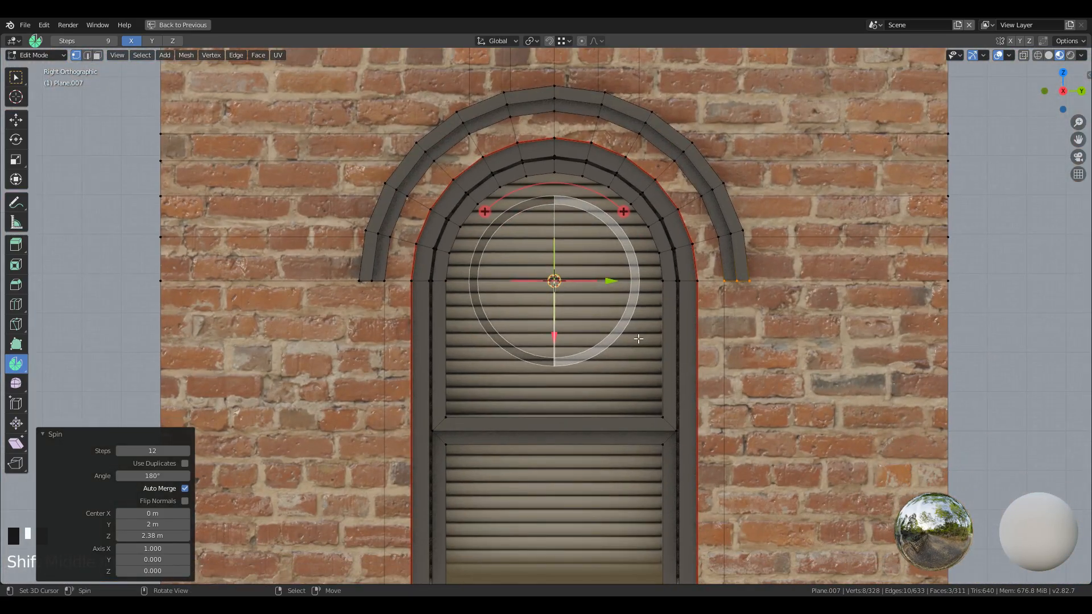
scroll(638, 339, down, 1)
key(Tab)
middle_drag(599, 373, 621, 370)
scroll(688, 376, down, 2)
middle_drag(688, 377, 568, 354)
scroll(563, 402, down, 3)
shift+middle_drag(563, 402, 668, 336)
scroll(623, 371, down, 2)
shift+middle_drag(623, 371, 545, 472)
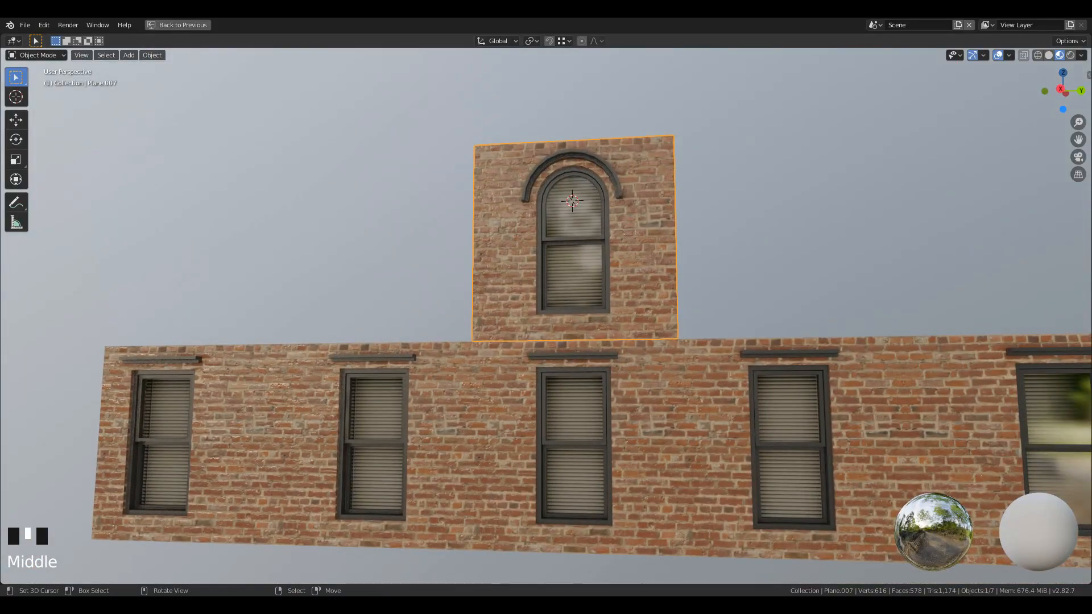
key(ctrl+space)
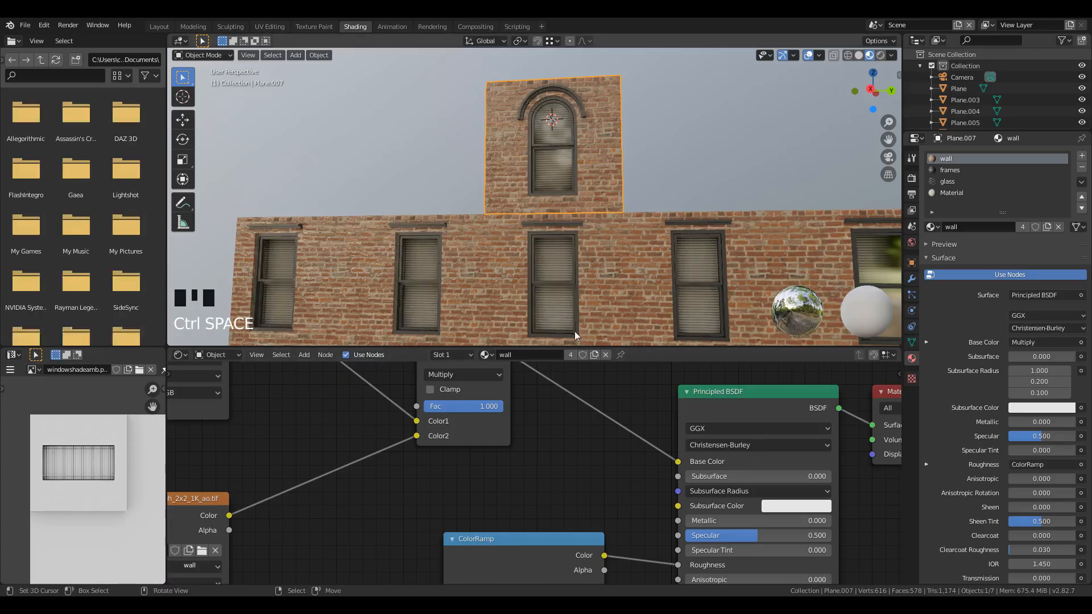
Delete the stray loose vertex from the arched wall section and return to Object Mode.
key(Tab)
scroll(578, 208, up, 1)
shift+middle_drag(578, 208, 457, 289)
click(181, 79)
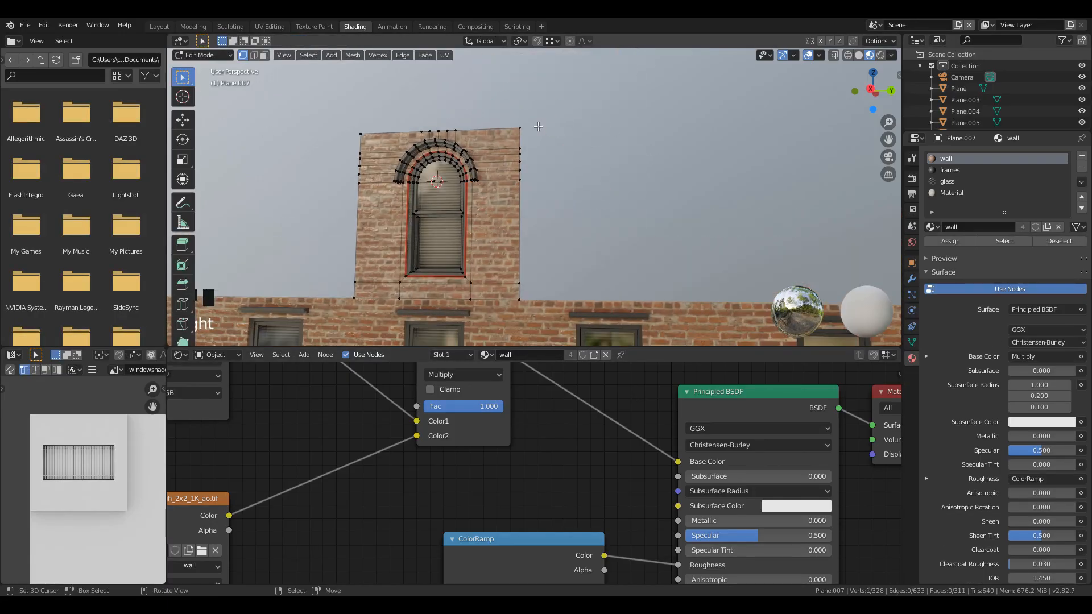
key(x)
click(538, 60)
shift+middle_drag(494, 245, 587, 220)
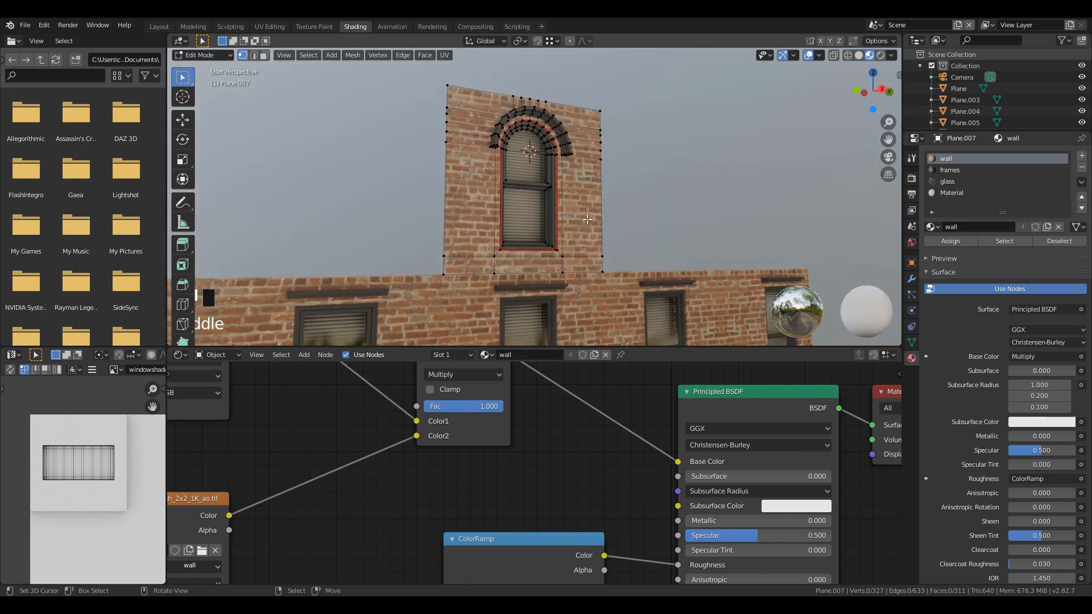
scroll(587, 220, up, 2)
key(Tab)
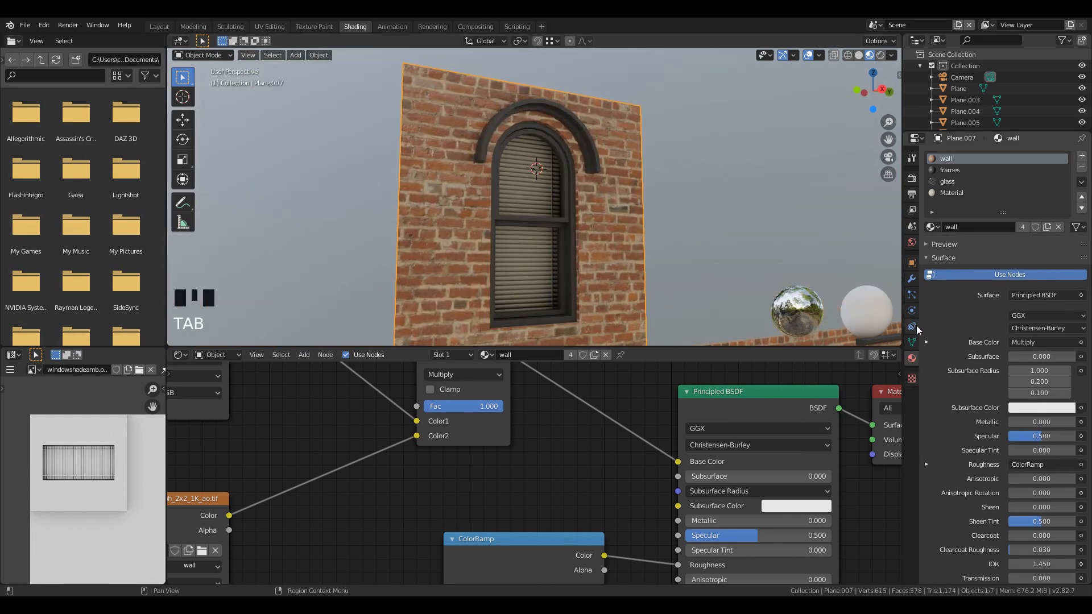
Enable Auto Smooth at 30° for the arched wall section and shade it smooth.
click(912, 343)
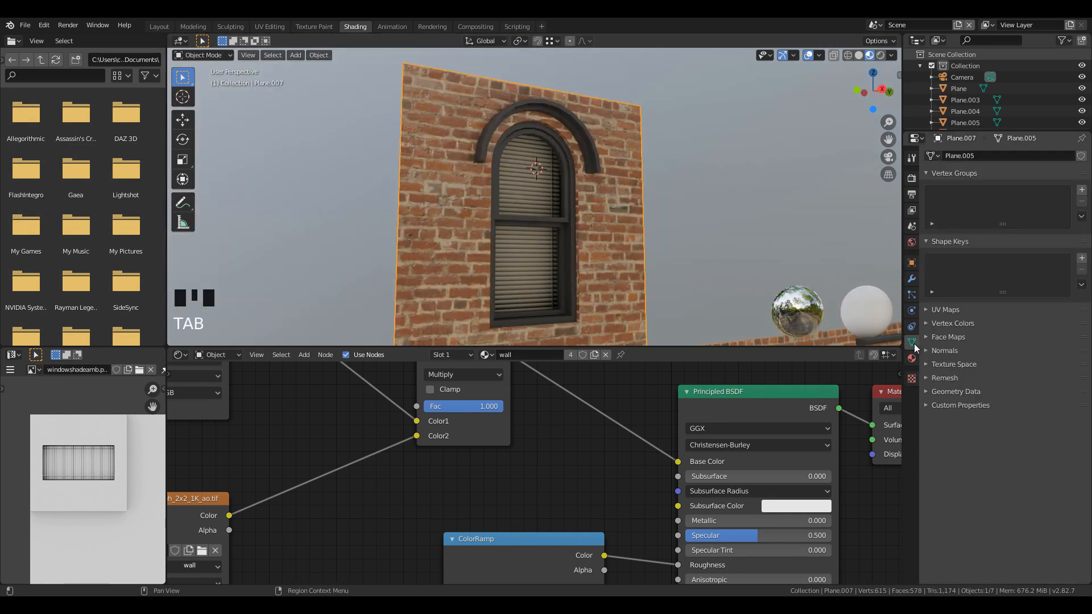
click(944, 351)
right_click(463, 200)
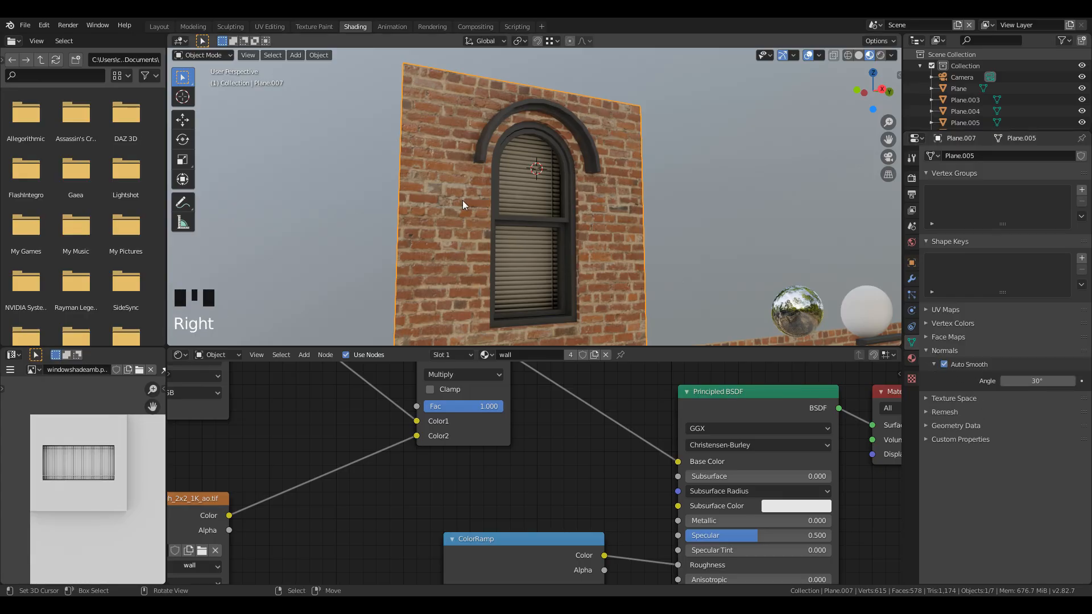
shift+middle_drag(777, 190, 659, 257)
scroll(660, 257, up, 2)
shift+middle_drag(542, 173, 418, 180)
scroll(418, 179, up, 1)
right_click(359, 153)
click(358, 150)
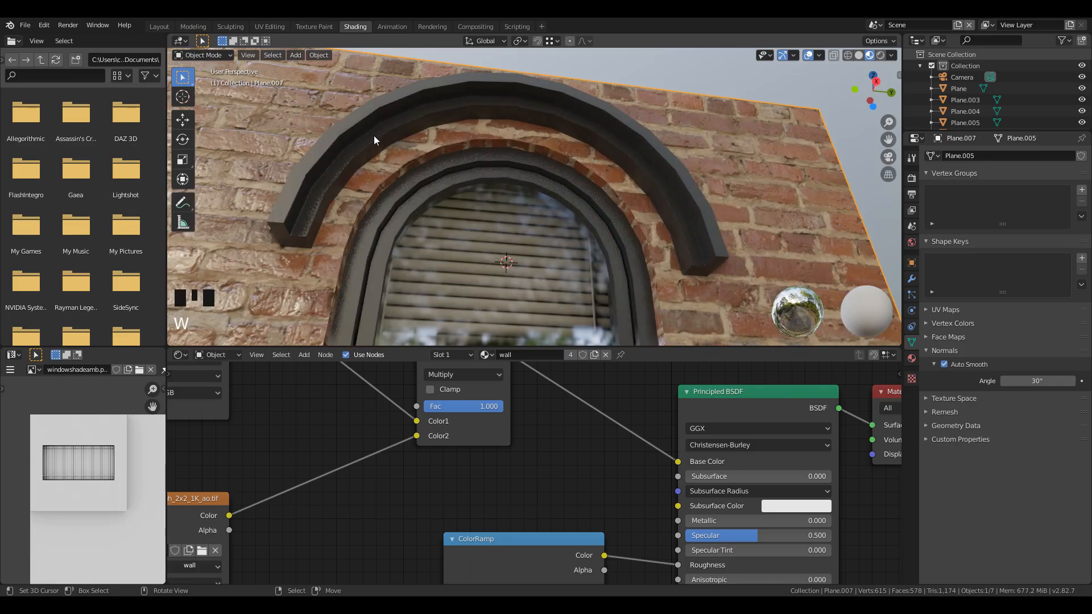
middle_drag(665, 244, 543, 182)
scroll(580, 230, down, 3)
scroll(603, 170, down, 3)
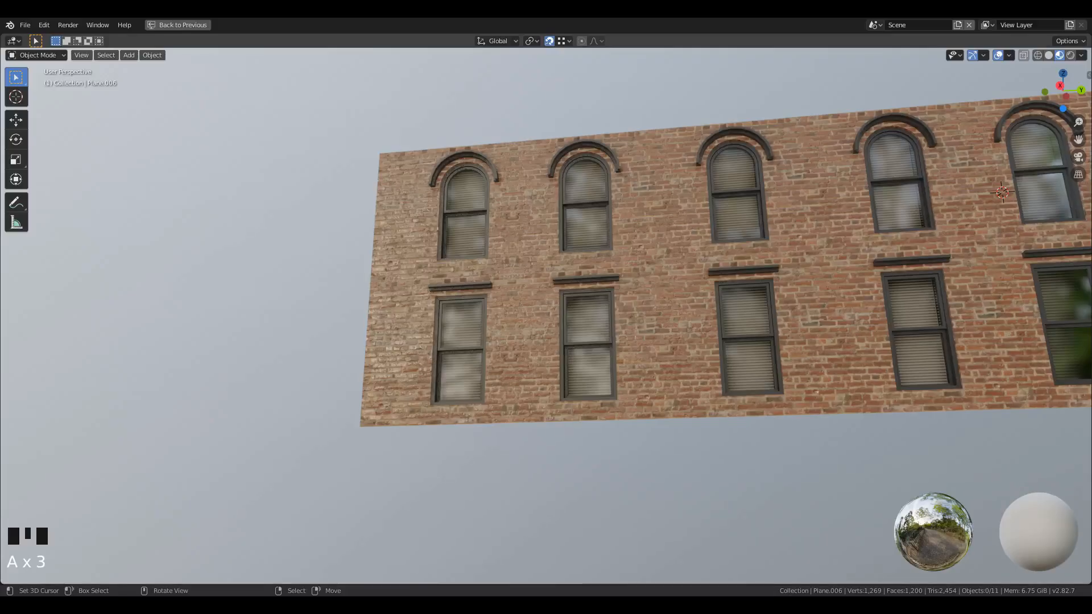
Edit the lower wall section at the building's end and duplicate its bottom outer corner vertex 0.324 m outwards along Y.
scroll(316, 428, down, 1)
middle_drag(317, 428, 505, 405)
scroll(504, 403, up, 3)
right_click(494, 370)
key(Tab)
shift+middle_drag(494, 369, 539, 284)
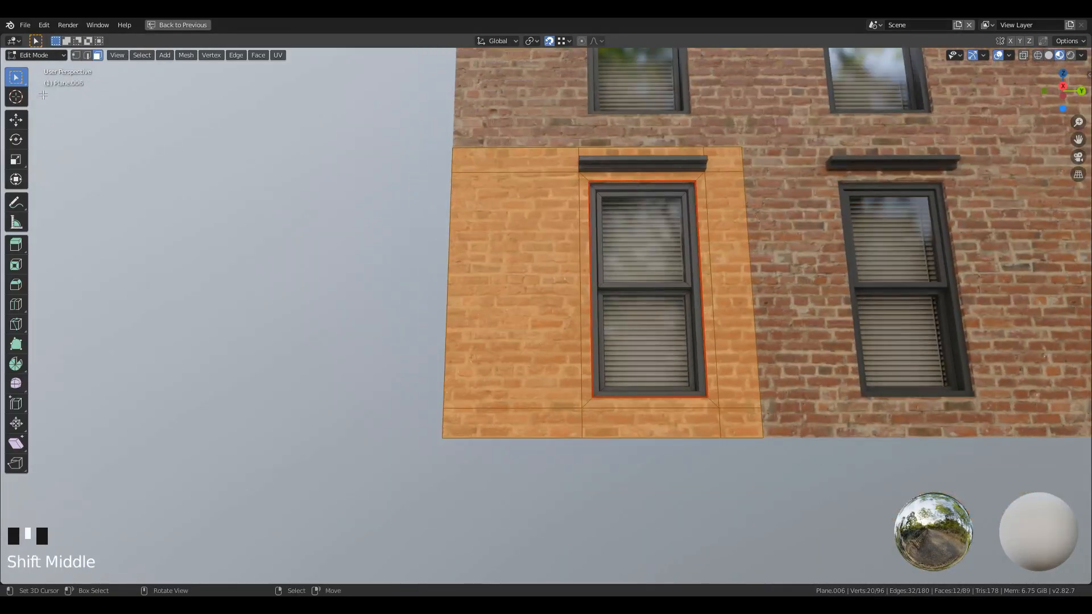
click(76, 56)
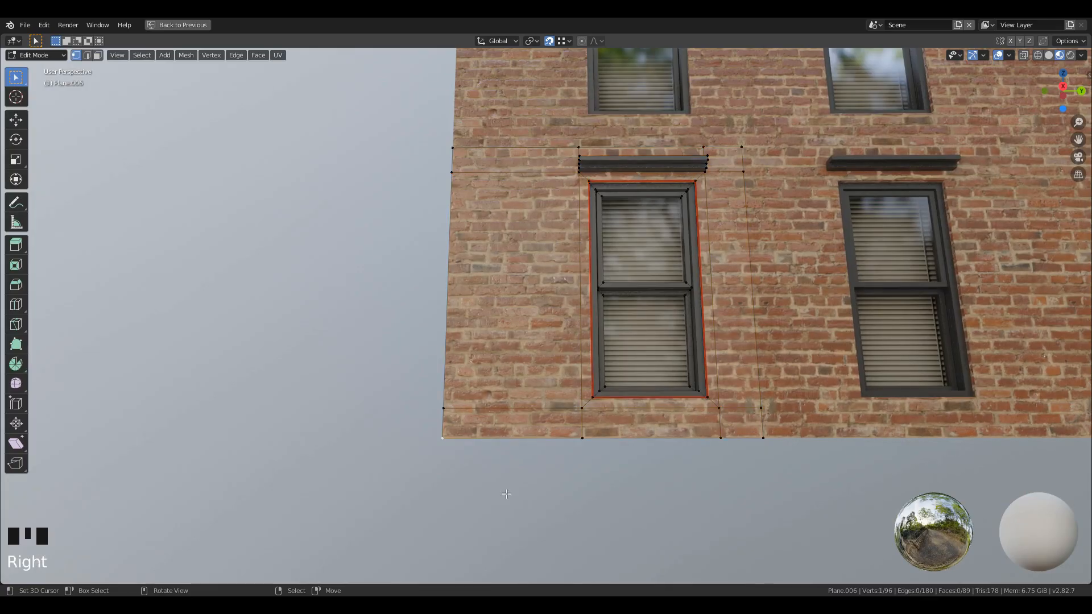
key(shift+d)
key(x)
click(454, 494)
Extrude the duplicated vertex 2 m up along Z, snapped to the top of the wall section.
key(e)
key(z)
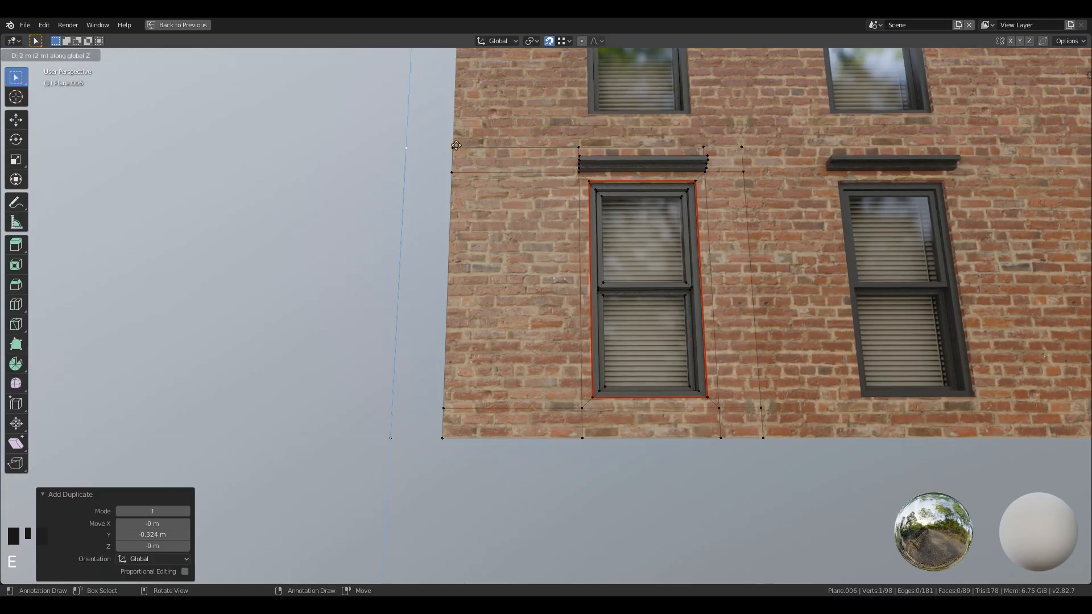
click(457, 145)
Extrude the new vertical edge 0.469 m along Y to form a strip face overlapping the wall's end.
right_click(377, 434)
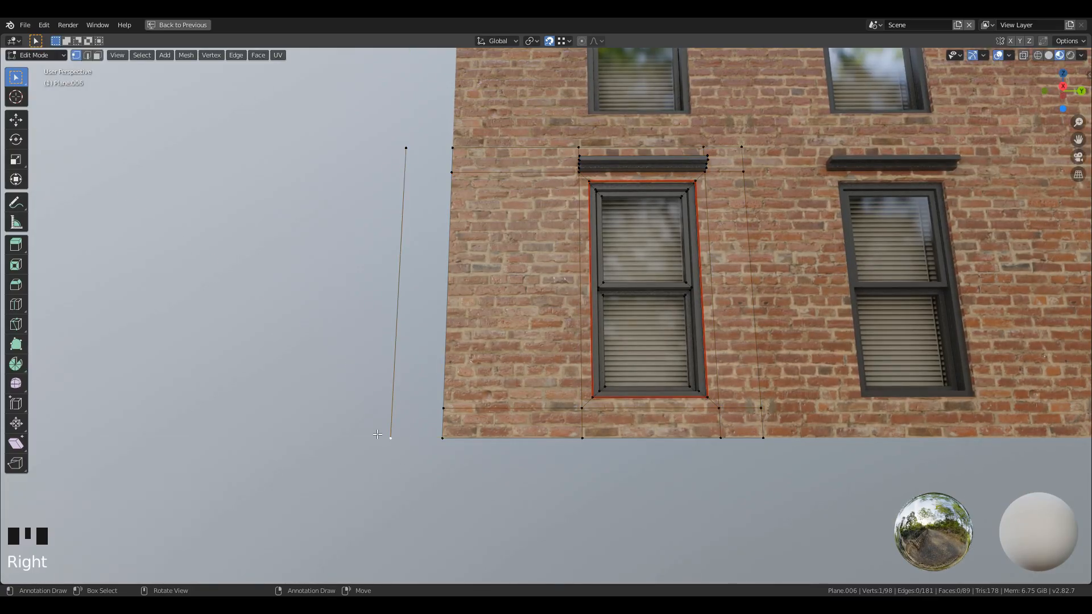
key(e)
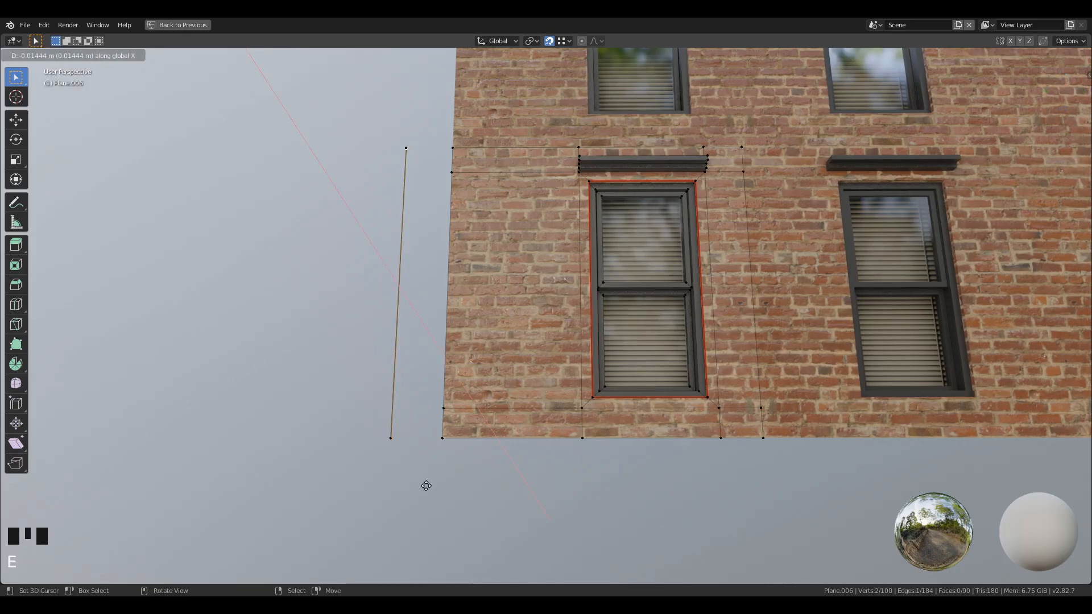
click(496, 483)
scroll(323, 346, up, 2)
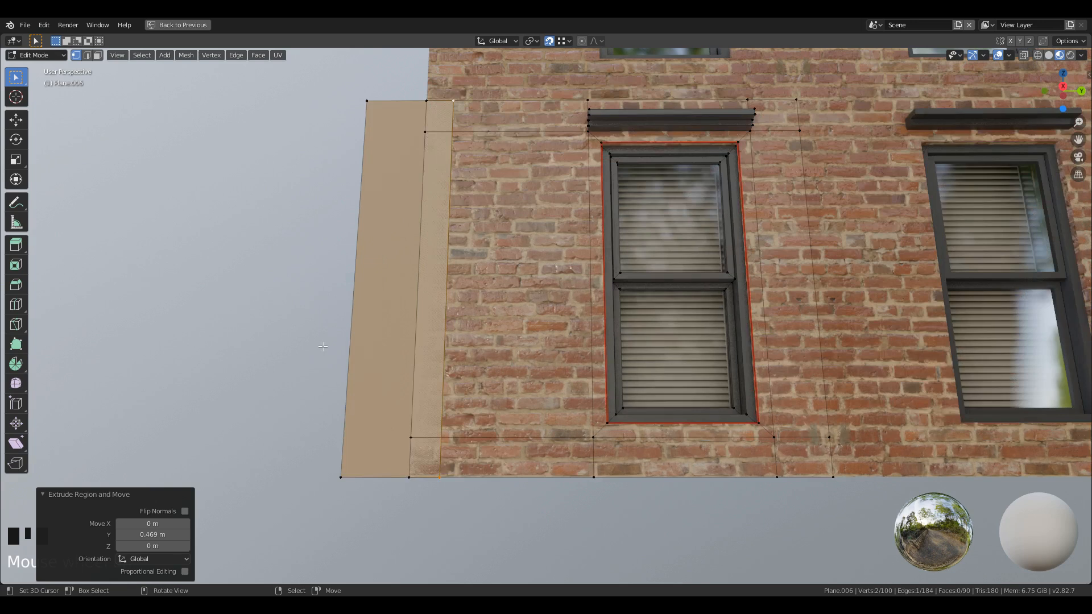
Add nine evenly spaced horizontal loop cuts across the corner strip, without sliding them.
right_click(338, 480)
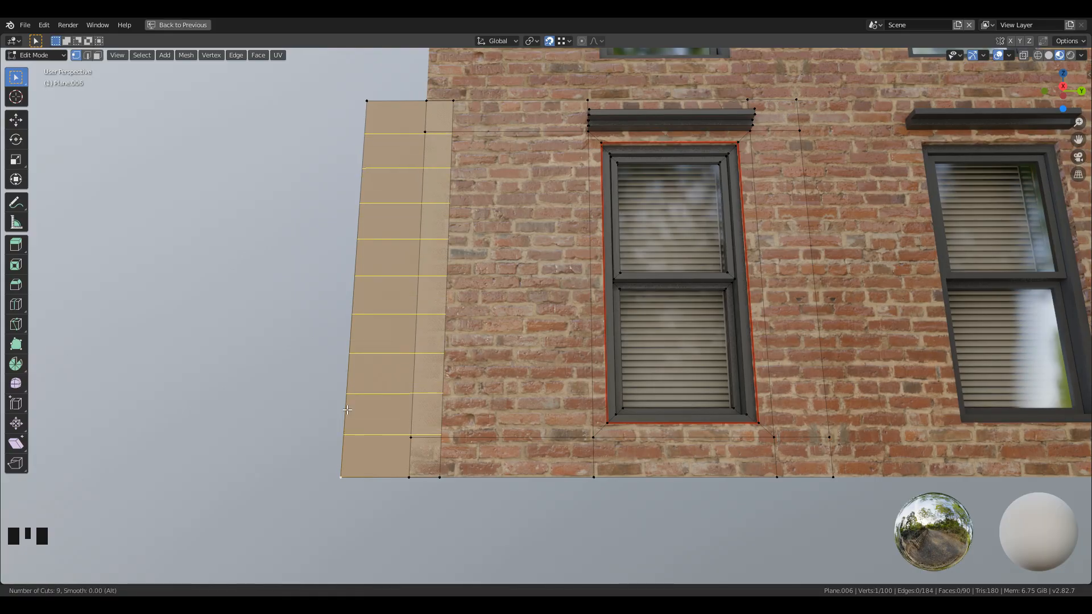
click(347, 410)
right_click(347, 410)
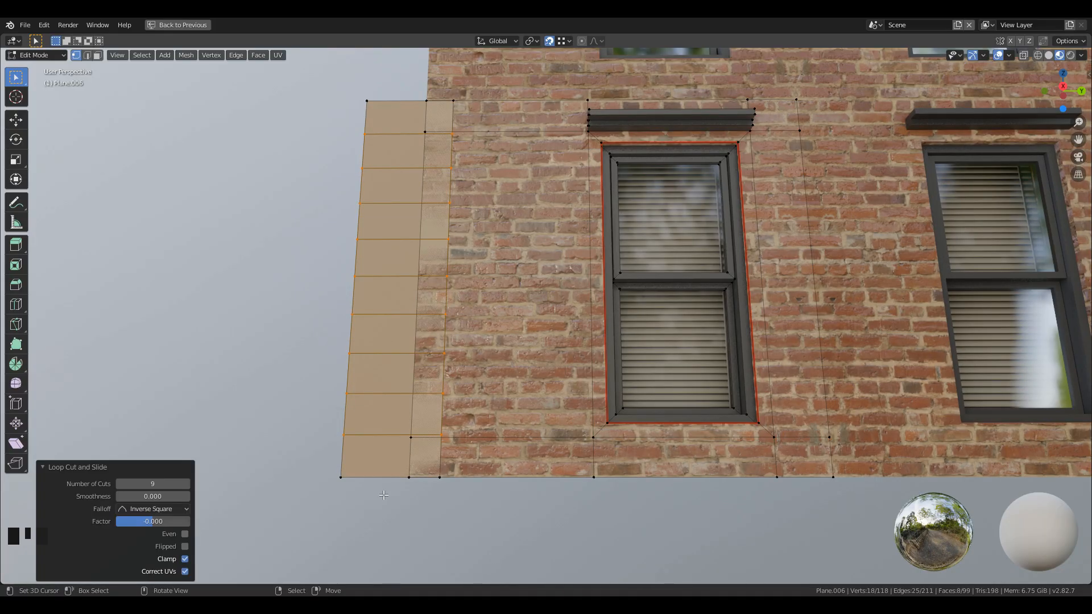
Delete the strip's faces above its two lowest ones.
click(97, 55)
key(a)
key(a)
key(a)
key(c)
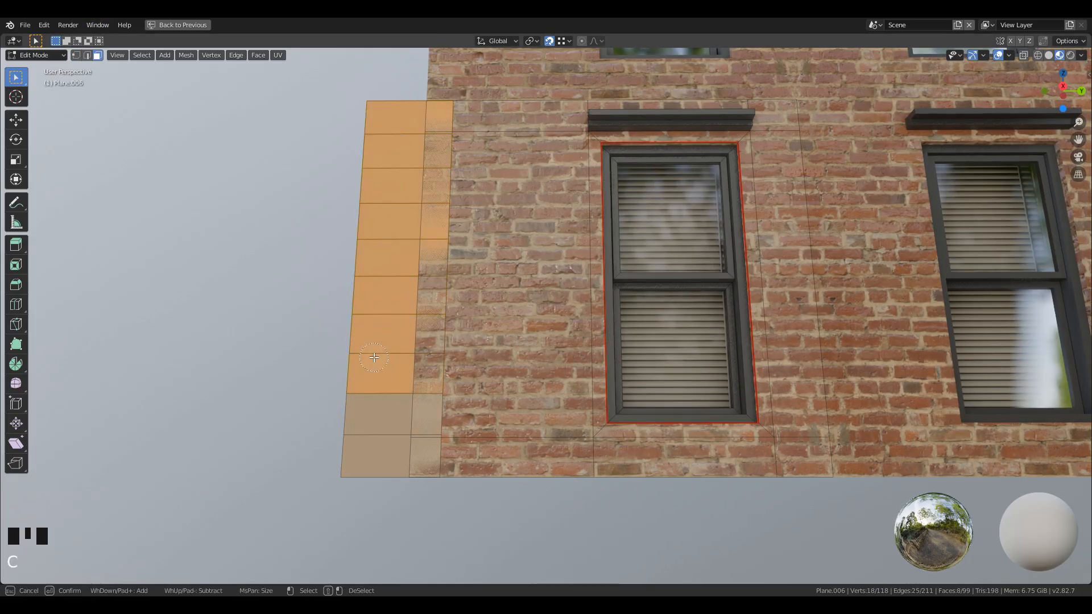
right_click(374, 357)
key(x)
click(322, 383)
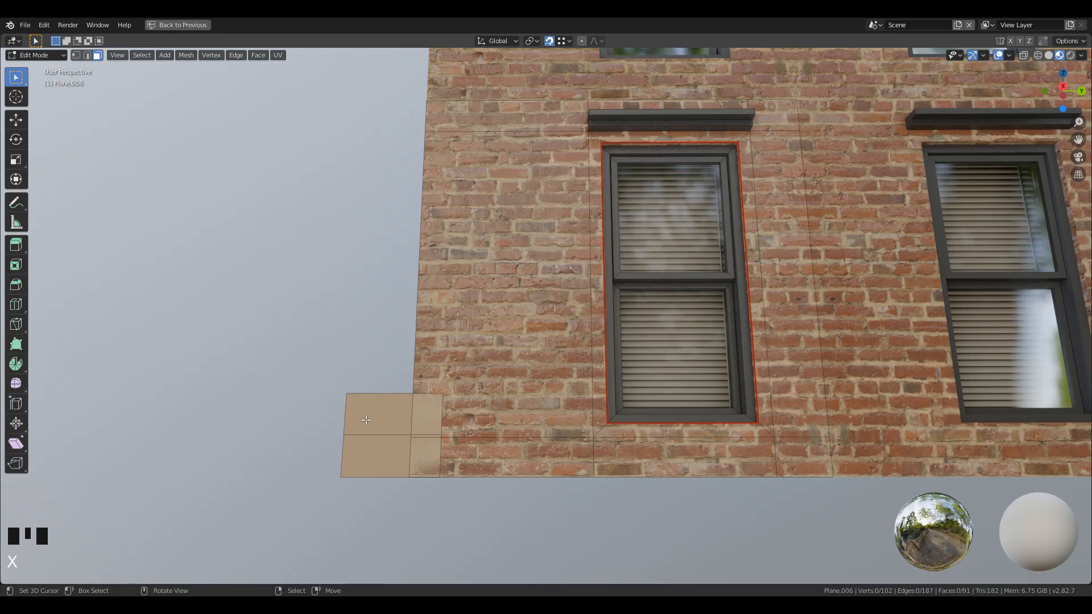
Split the upper of the two remaining strip faces from the lower one.
right_click(385, 410)
right_click(385, 411)
click(385, 411)
key(g)
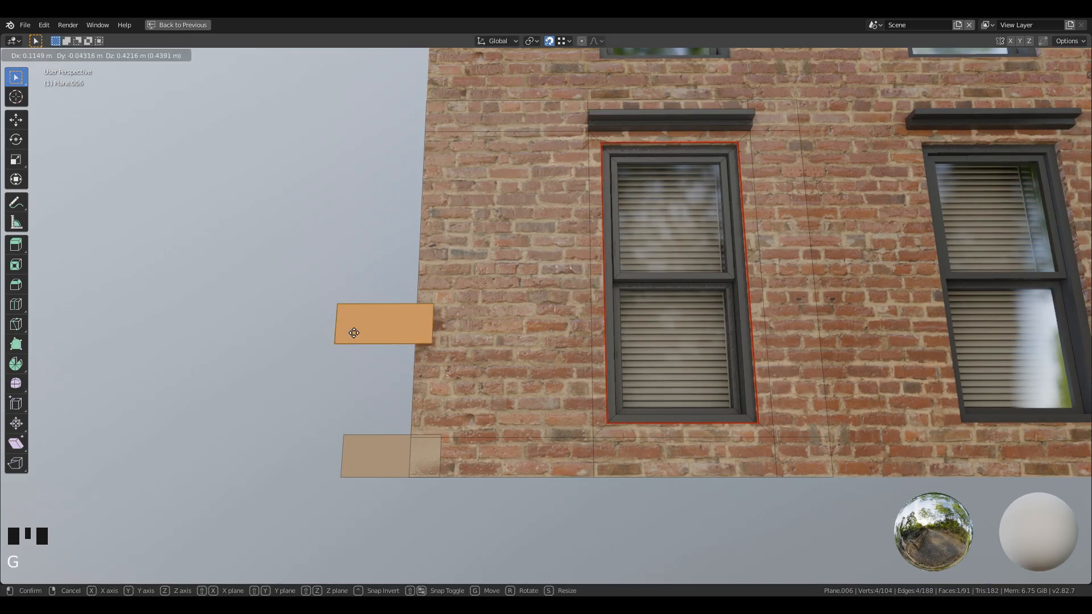
right_click(311, 330)
Cut the upper face in half with one vertical loop cut and delete the half overlapping the wall.
key(ctrl+r)
double_click(387, 394)
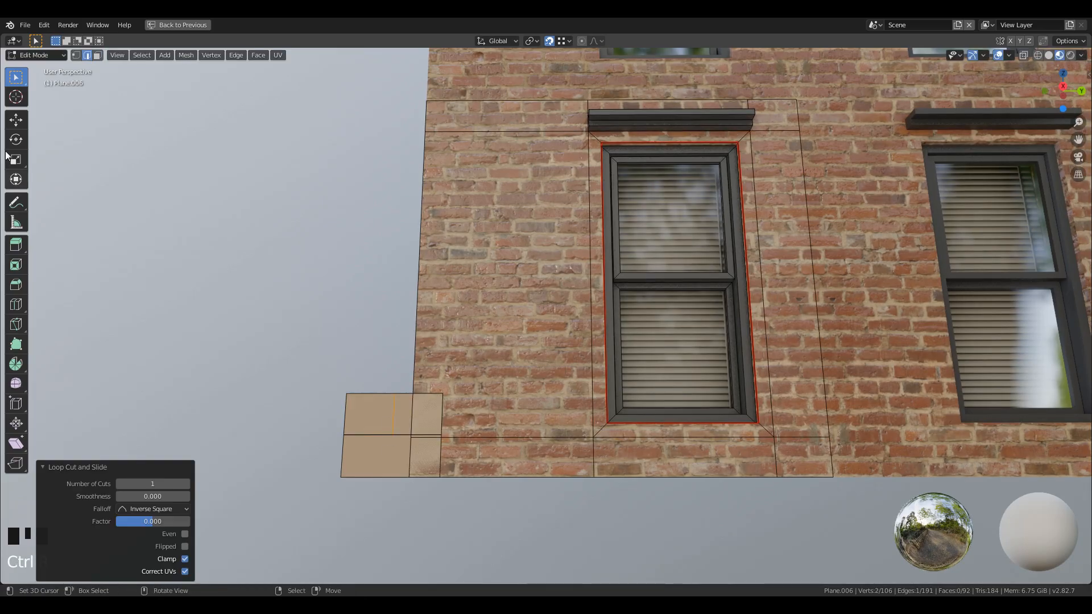
click(76, 56)
right_click(442, 393)
key(x)
click(441, 372)
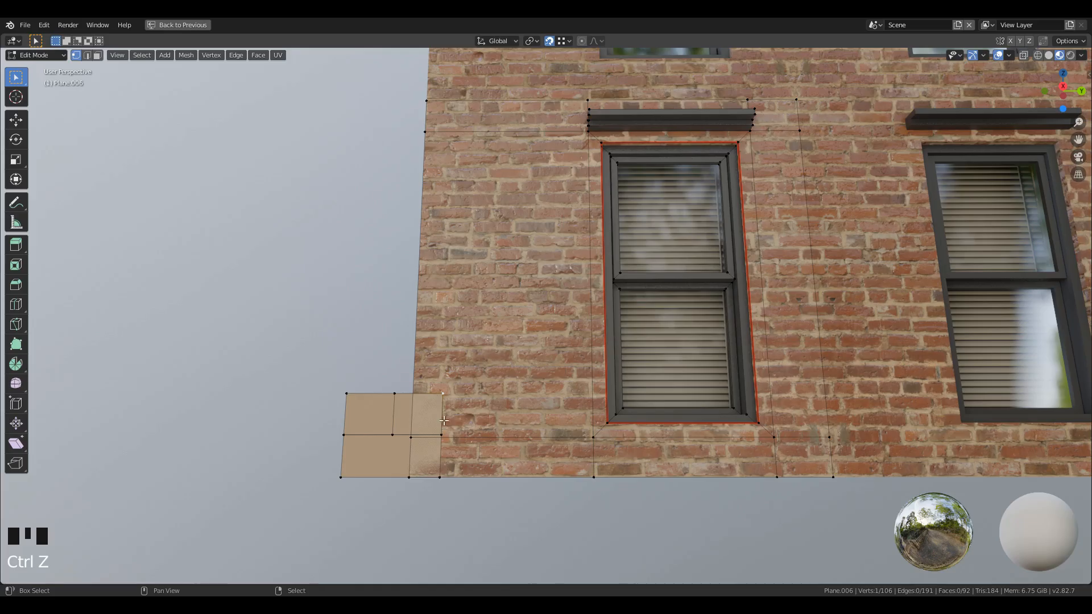
key(x)
click(442, 328)
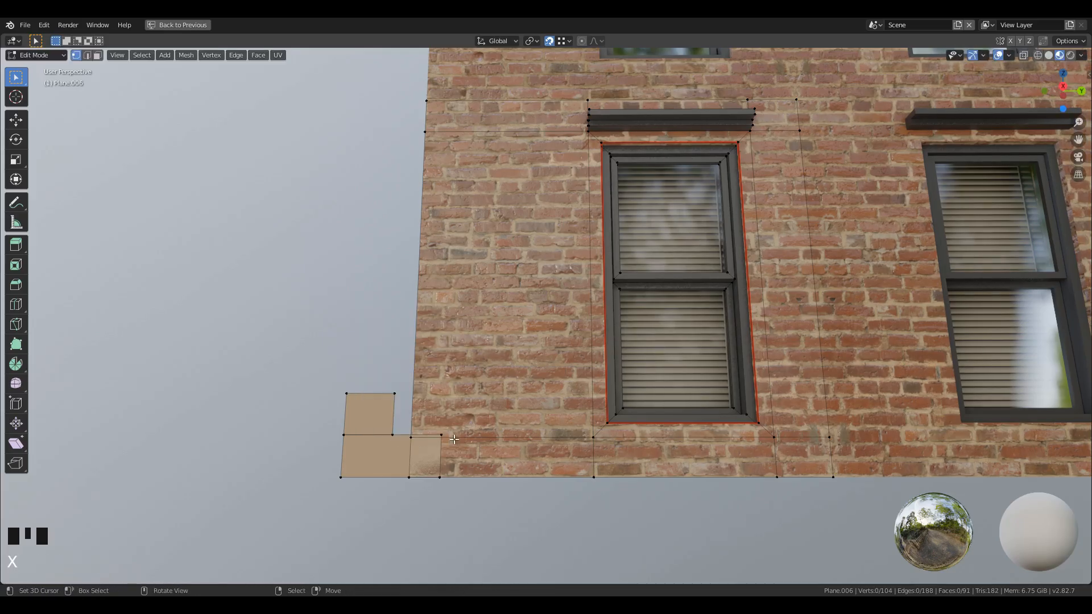
Select both brick faces and move them -0.247 m along Y, flush with the wall's outer edge.
right_click(396, 429)
key(l)
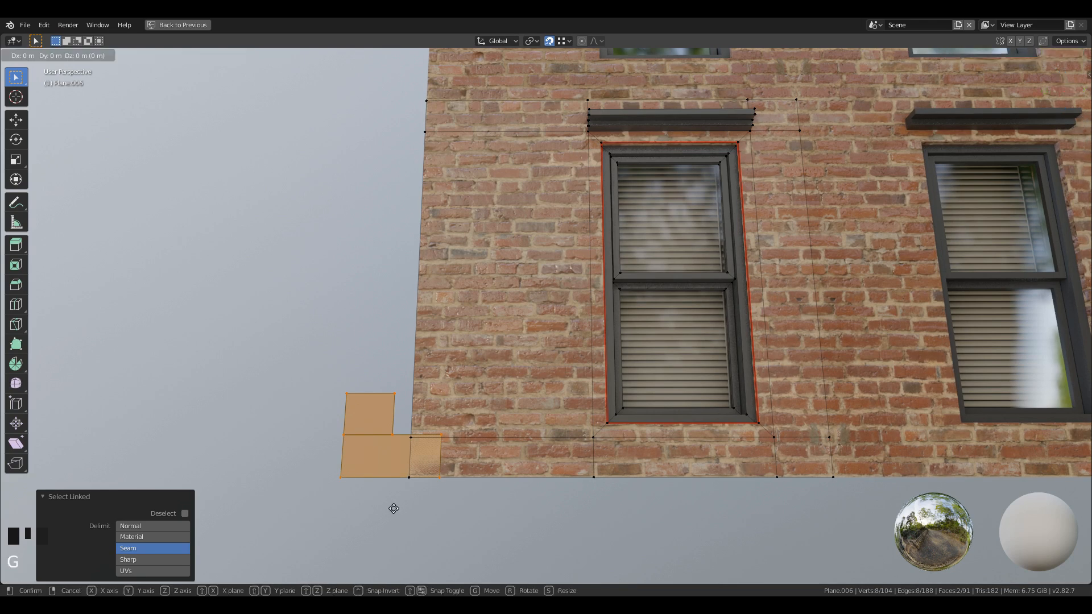
key(g)
key(x)
click(422, 489)
Extrude the two brick faces outwards from the wall to give the corner blocks thickness.
middle_drag(404, 475, 660, 361)
scroll(683, 455, up, 4)
middle_drag(737, 516, 668, 475)
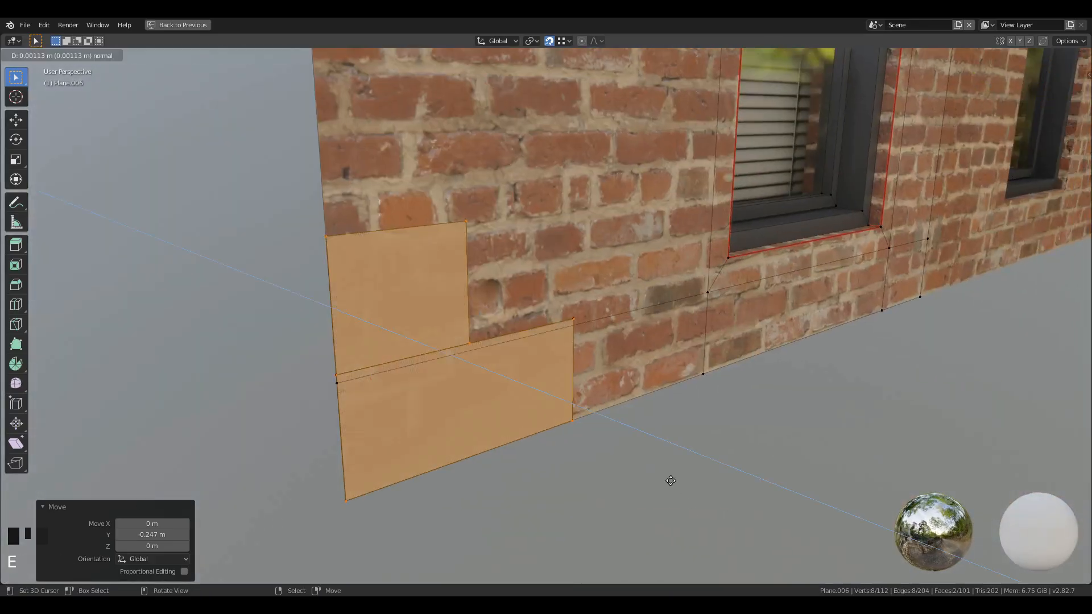
key(e)
click(686, 494)
key(o)
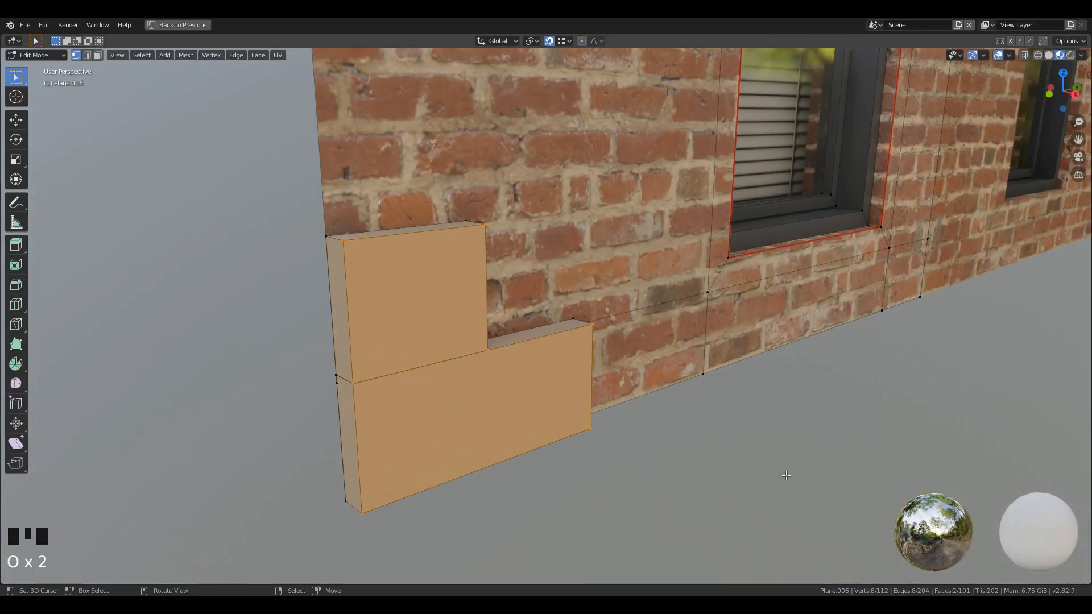
Inset the front faces of both blocks by 0.01346 m and push them out 0.00785 m along X.
key(i)
click(684, 432)
key(g)
key(x)
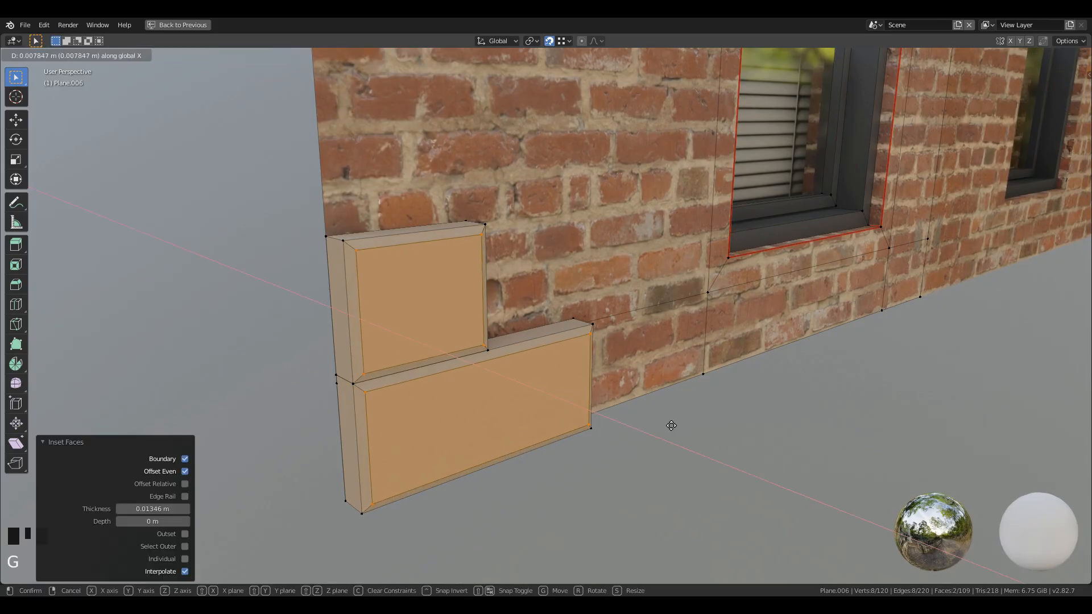
click(671, 425)
middle_drag(580, 461, 599, 467)
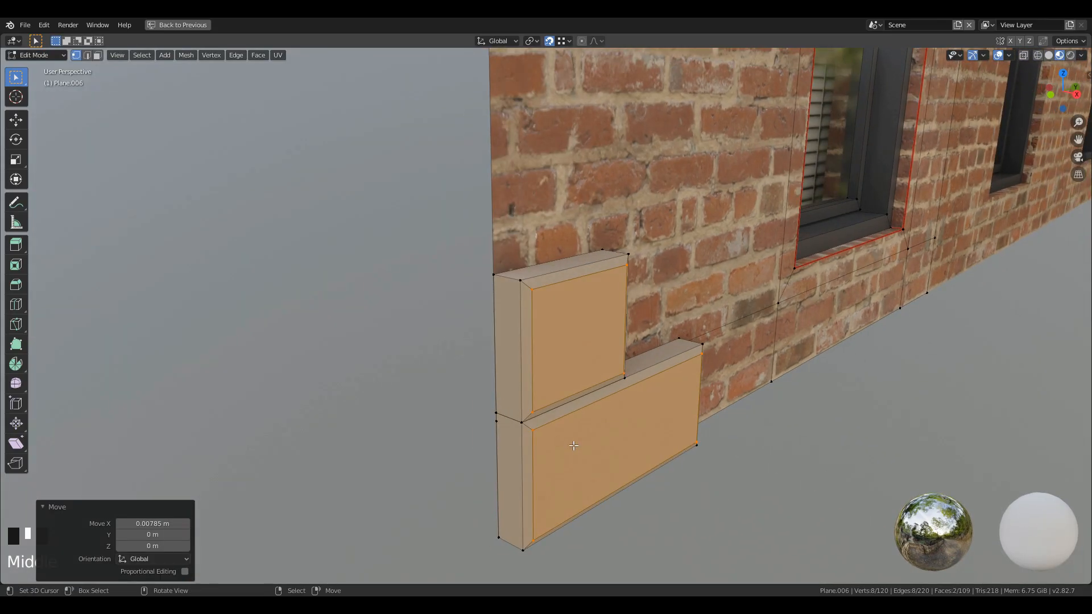
Select the whole corner blocks, separate them from the wall section and make them the active object.
key(ctrl+KP_Add)
key(g)
right_click(633, 455)
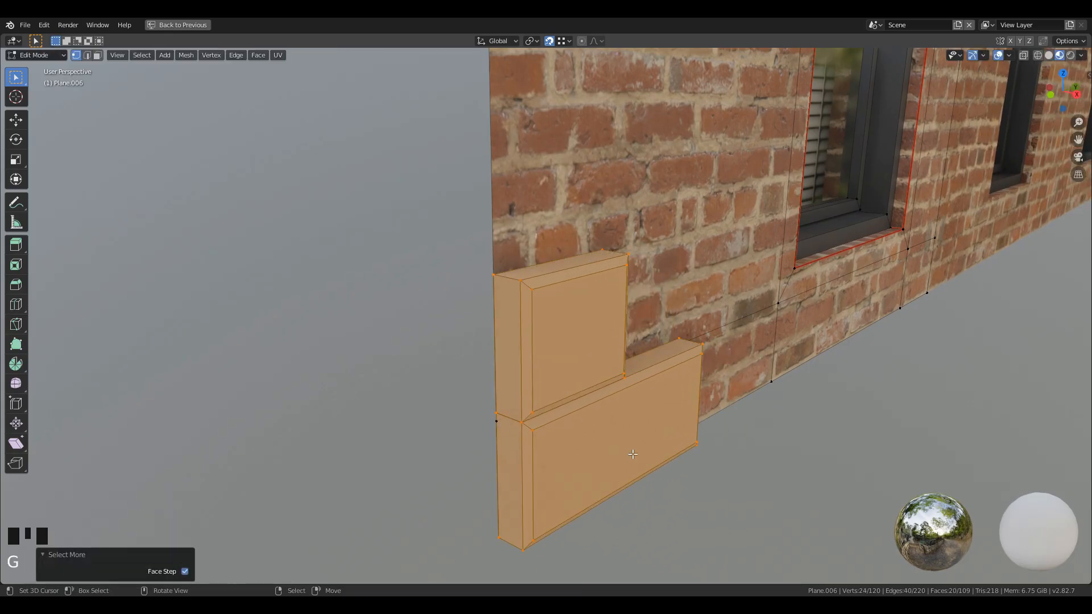
key(p)
click(631, 453)
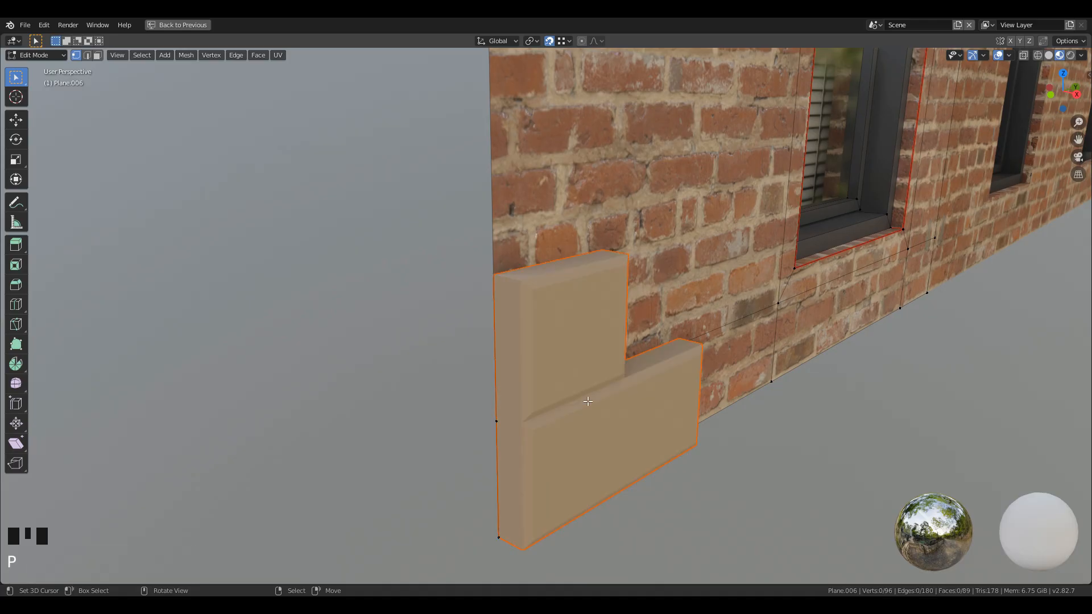
key(Tab)
scroll(589, 407, down, 2)
click(588, 407)
key(g)
click(659, 412)
Edit the corner blocks and snap the 3D cursor to their bottom outer corner vertex beside the wall.
middle_drag(659, 412, 604, 391)
scroll(604, 390, up, 2)
shift+middle_drag(487, 374, 531, 397)
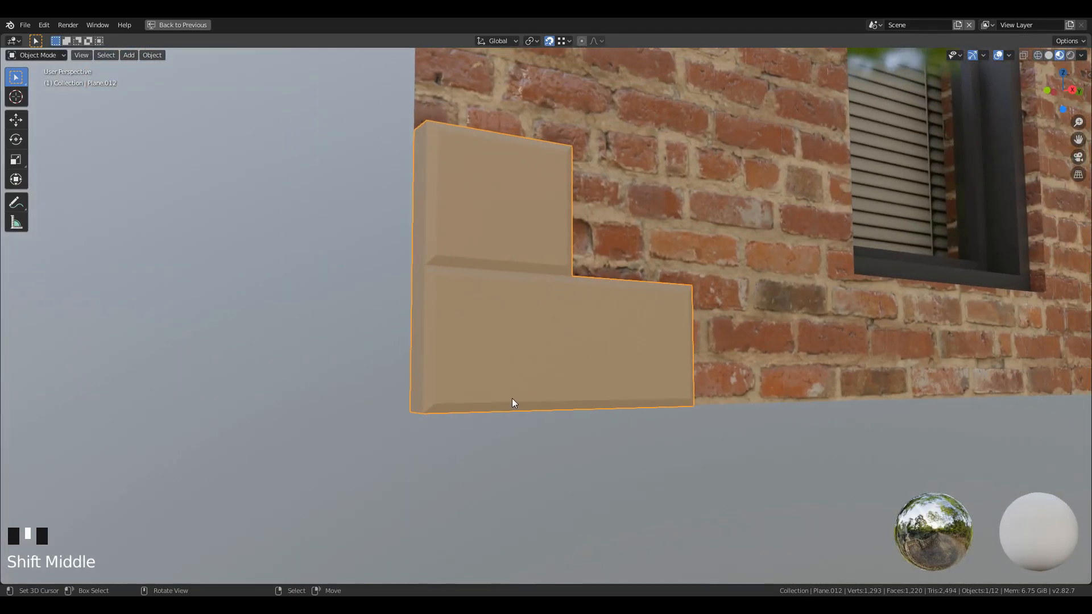
key(Tab)
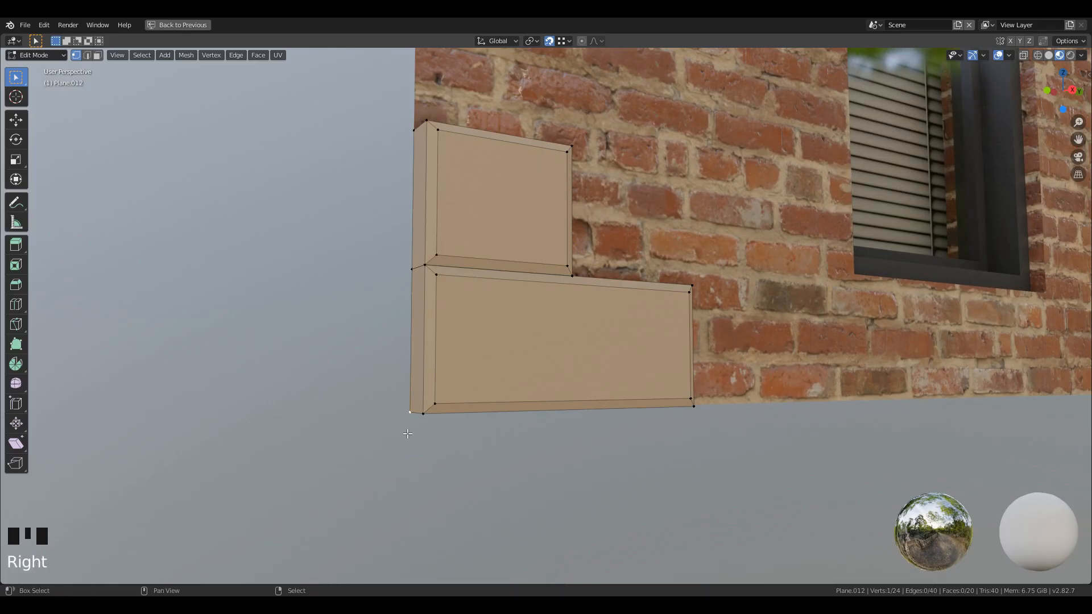
key(shift+s)
click(396, 487)
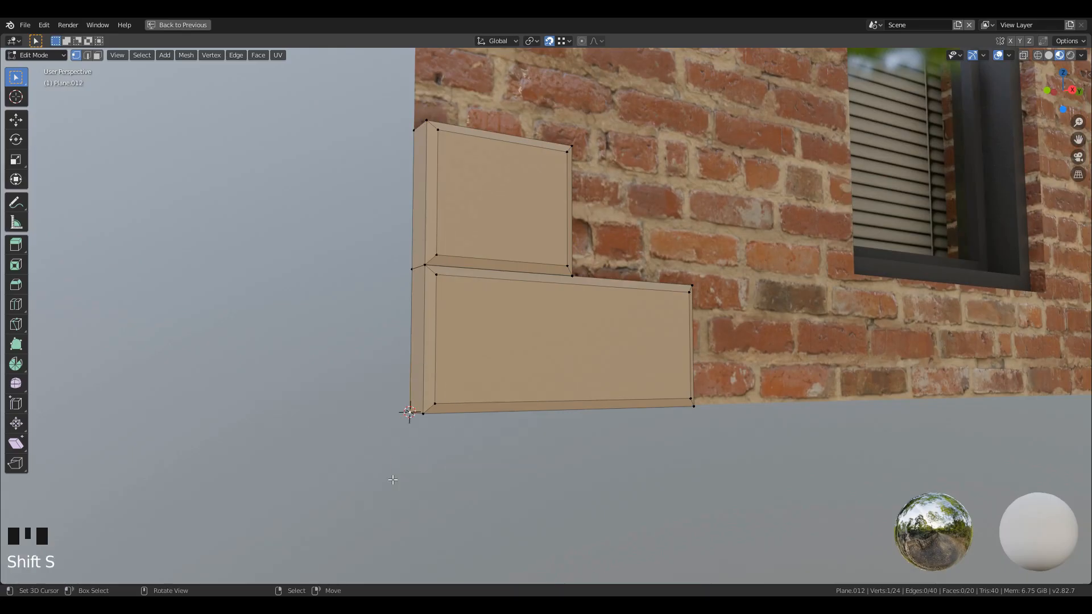
Set the corner block object's origin to the 3D cursor.
key(Tab)
click(156, 56)
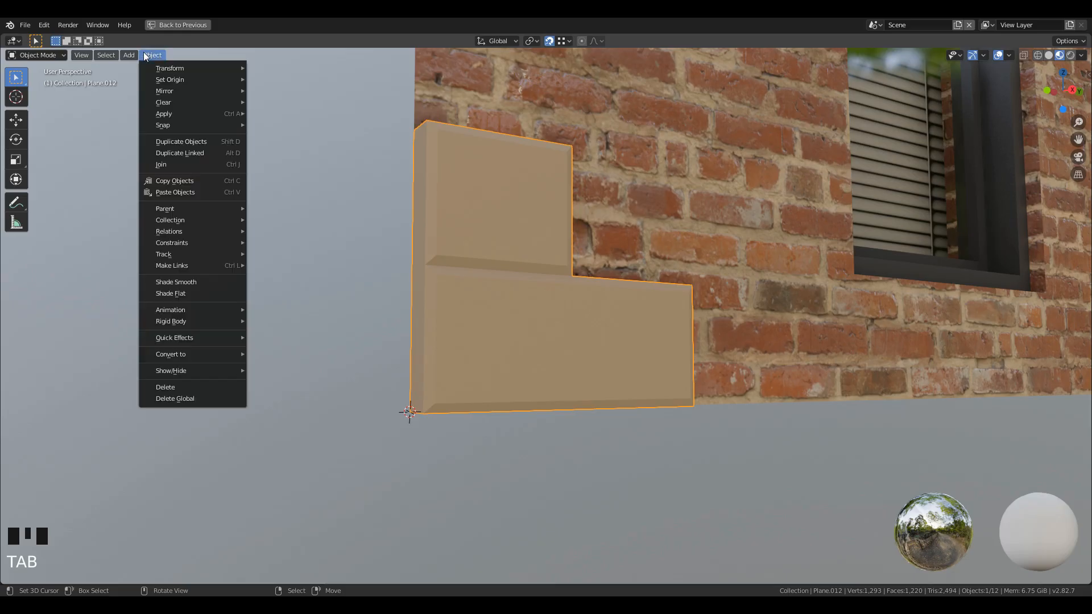
mouse_move(173, 78)
click(277, 105)
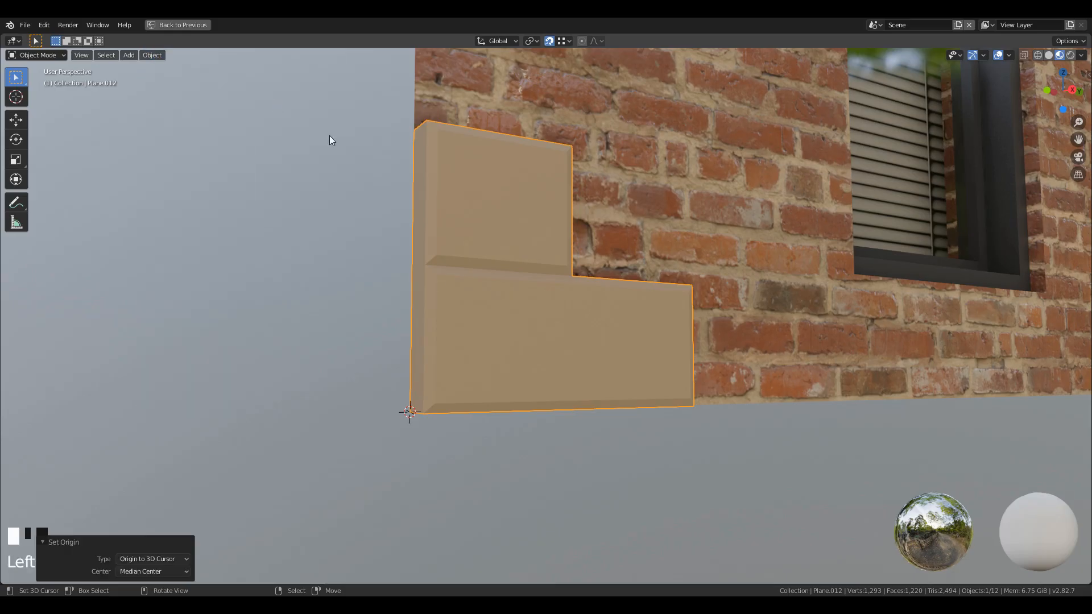
key(g)
right_click(429, 420)
Duplicate the pair of blocks upwards along Z within the mesh and snap the copy onto the original pair's top.
scroll(581, 431, down, 4)
shift+middle_drag(581, 433, 556, 519)
key(Tab)
scroll(537, 416, down, 3)
shift+middle_drag(539, 416, 535, 451)
key(shift+d)
key(z)
click(412, 344)
scroll(412, 343, up, 5)
key(g)
key(z)
click(402, 409)
Duplicate the second block pair up along Z and snap the third pair directly above it.
shift+middle_drag(310, 333, 351, 446)
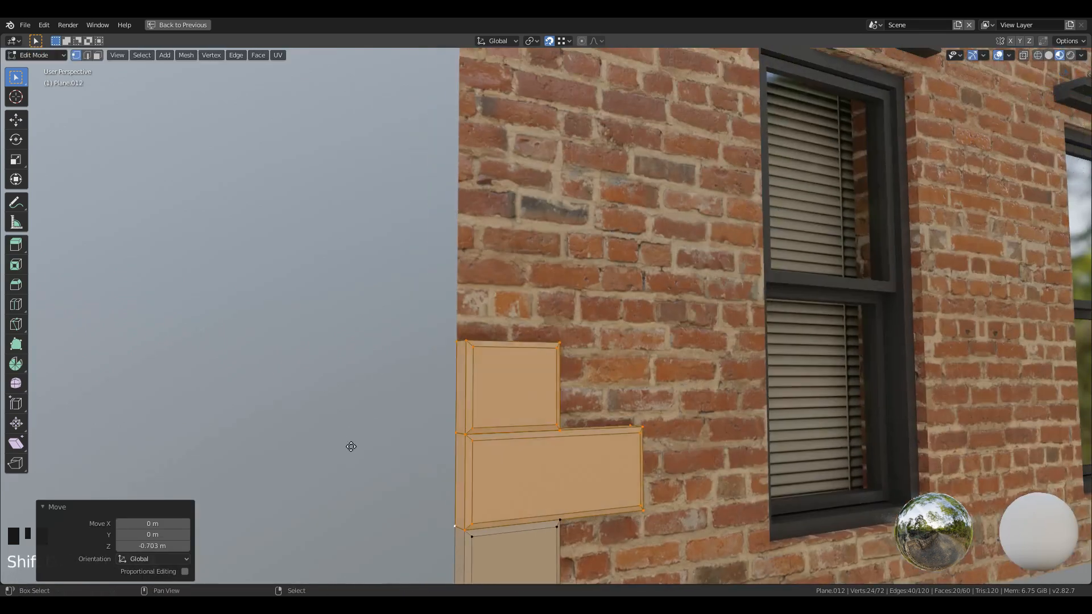
key(shift+d)
key(z)
click(389, 239)
key(g)
key(z)
click(446, 349)
Stack a fourth block pair by duplicating the third one along Z and snapping it on top.
shift+middle_drag(396, 348, 409, 391)
shift+middle_drag(405, 230, 407, 435)
key(shift+d)
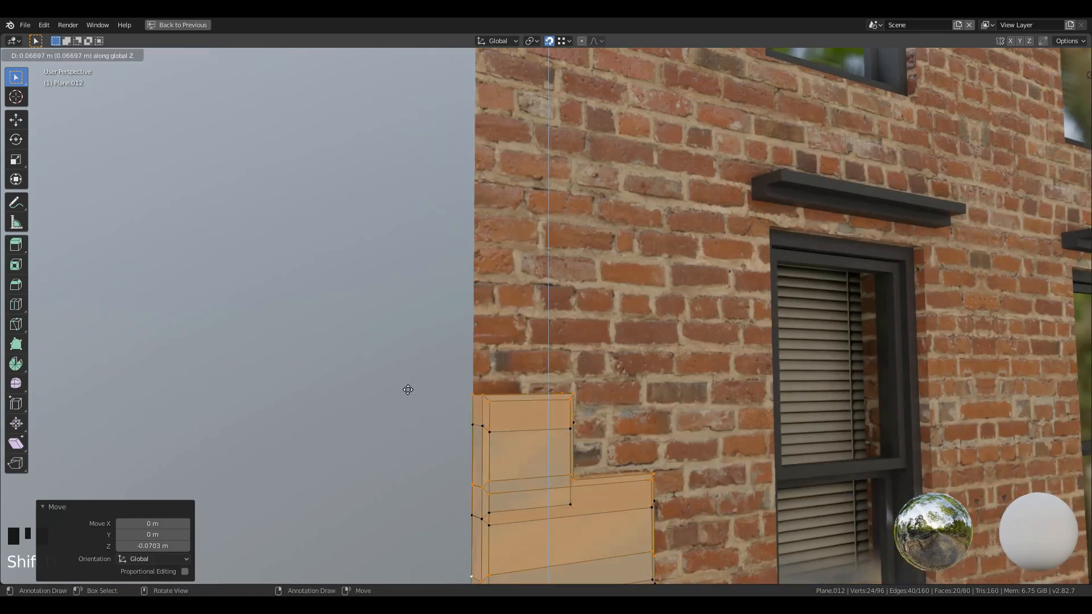
key(z)
click(403, 233)
key(g)
key(z)
click(443, 415)
Duplicate the fourth block pair 0.897 m up along Z and move the copy back -0.497 m onto the stack.
scroll(419, 458, down, 5)
key(shift+d)
key(z)
click(439, 304)
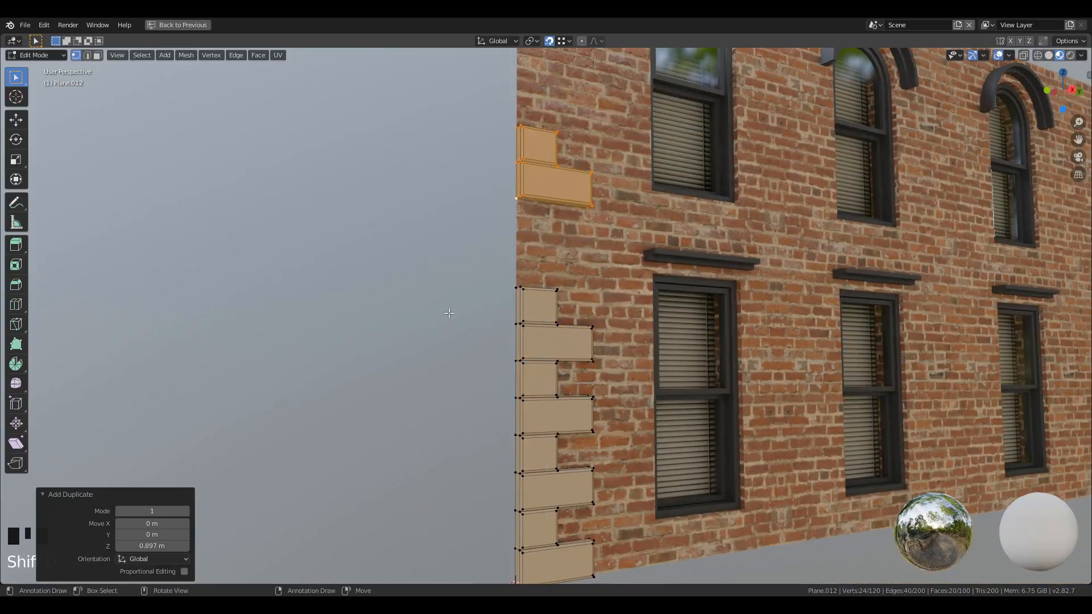
key(g)
key(z)
click(498, 292)
Examine the top of the block column against the wall section edges in wireframe, and leave mesh editing.
mouse_move(495, 297)
middle_down()
mouse_move(448, 360)
mouse_move(495, 383)
middle_up()
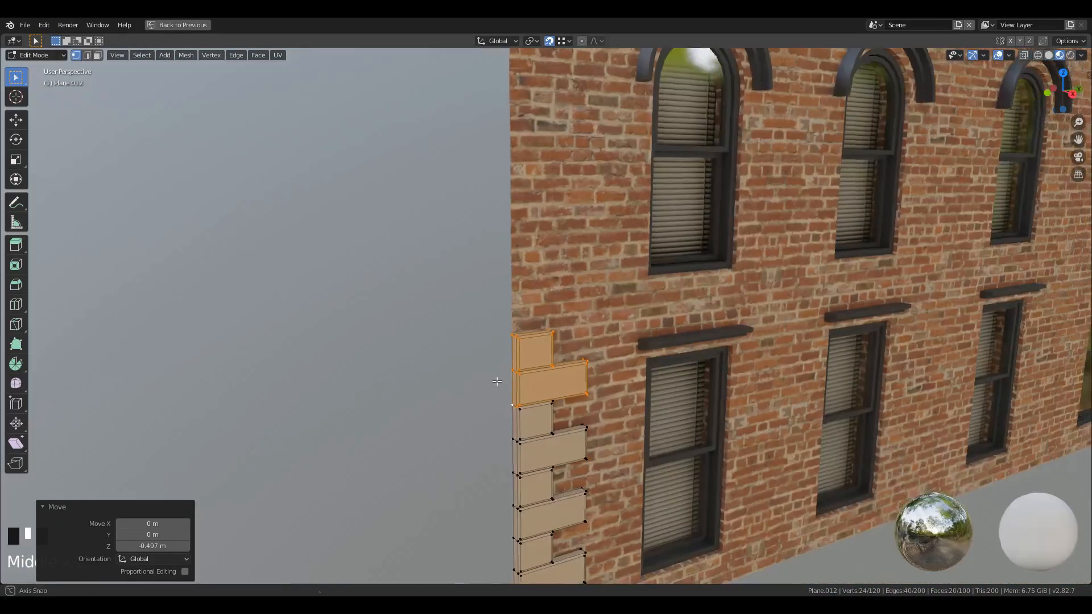
scroll(501, 386, up, 4)
middle_drag(587, 425, 628, 400)
key(z)
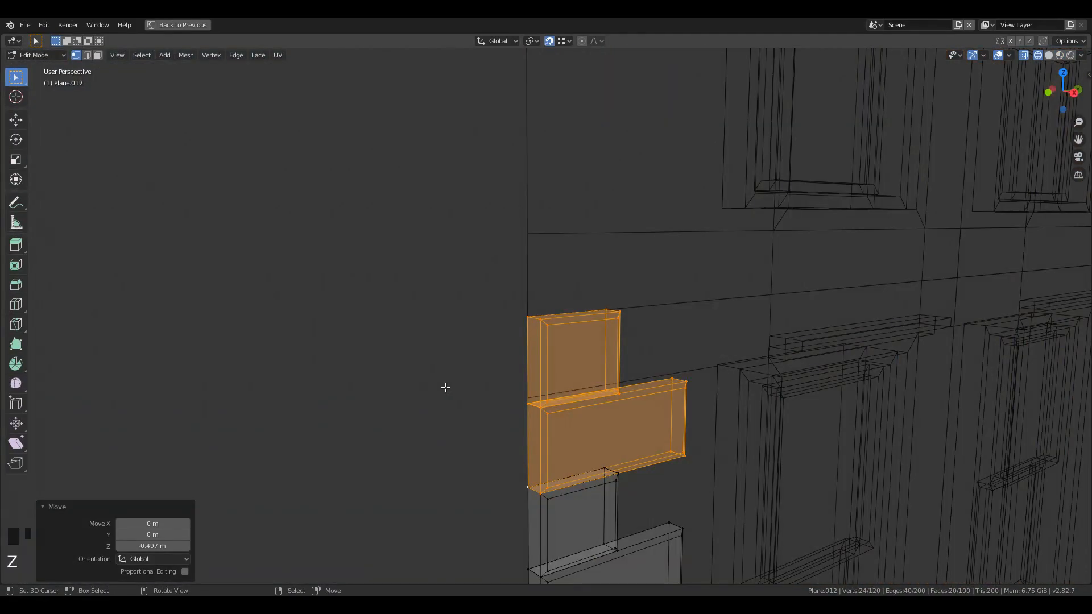
key(z)
key(Tab)
key(z)
click(632, 407)
Create a linked duplicate of the corner block column and move it -0.66 m along Y, away from the wall.
shift+middle_drag(633, 408, 492, 292)
shift+right_click(493, 292)
shift+middle_drag(779, 374, 429, 385)
right_click(492, 376)
key(alt+d)
key(x)
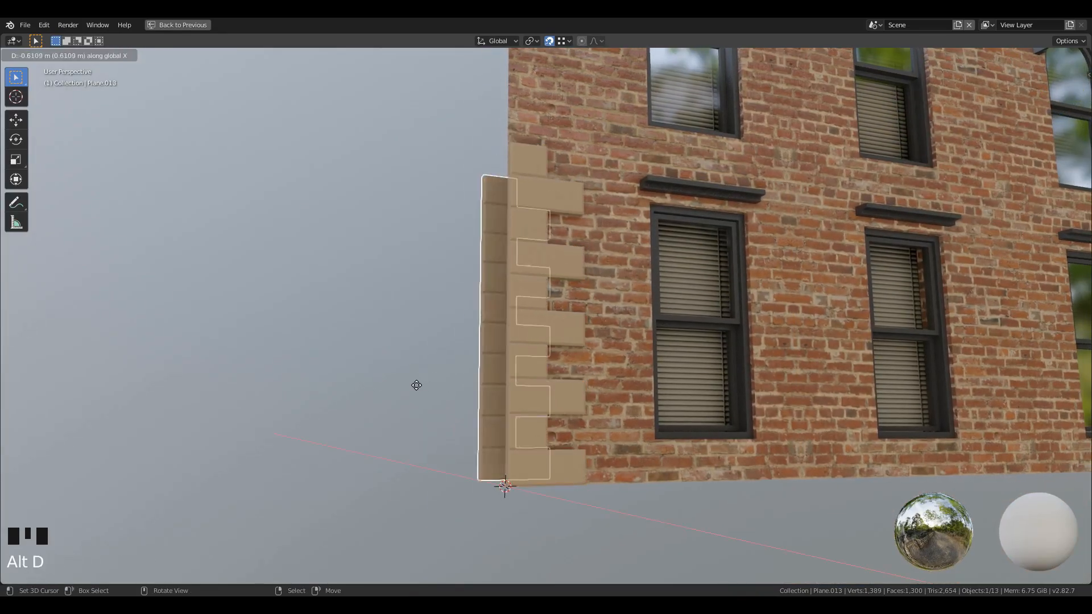
key(y)
click(351, 391)
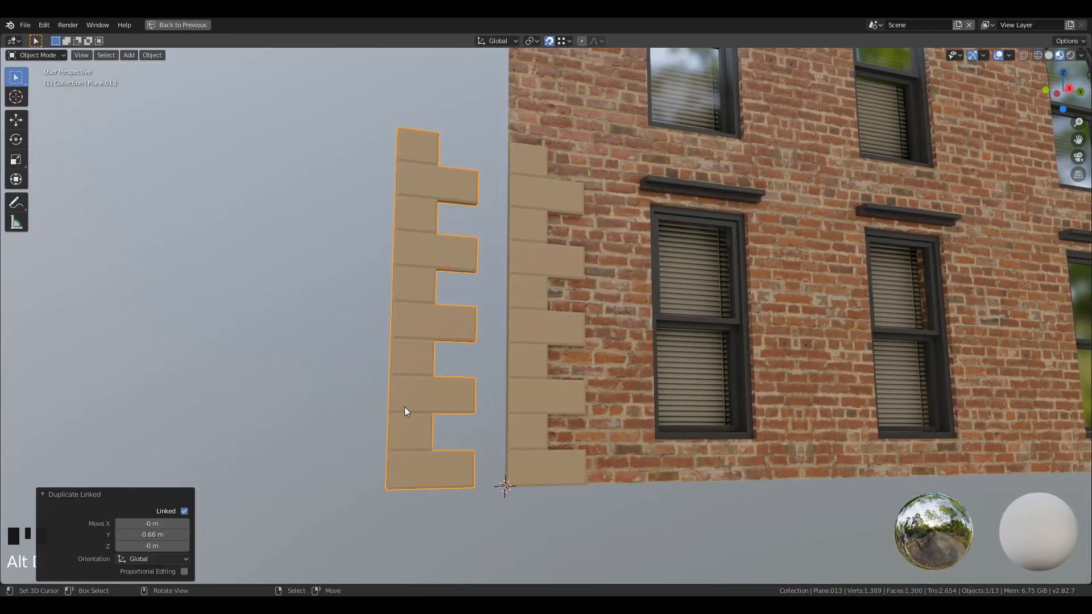
key(r)
key(z)
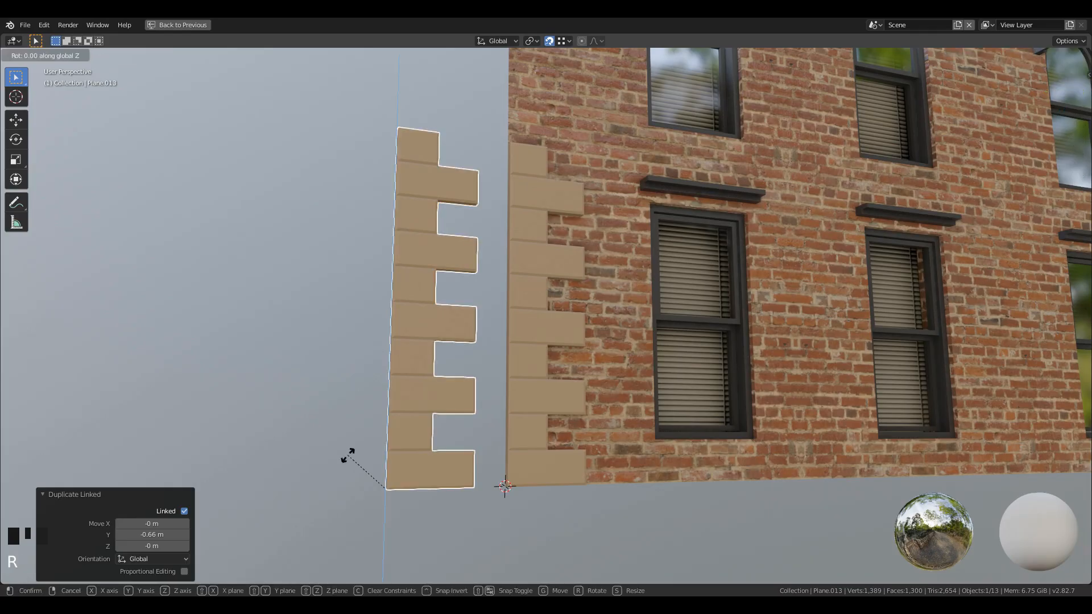
key(Escape)
Mirror the duplicated column along global Y and rotate it -90° about Z.
key(ctrl+m)
key(y)
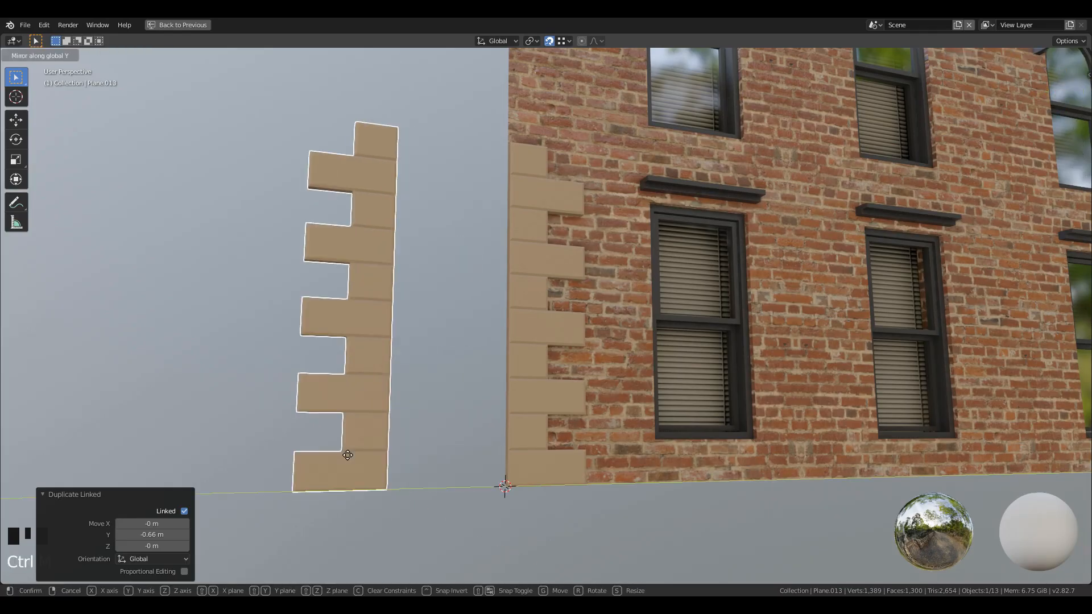
click(347, 455)
text(rz)
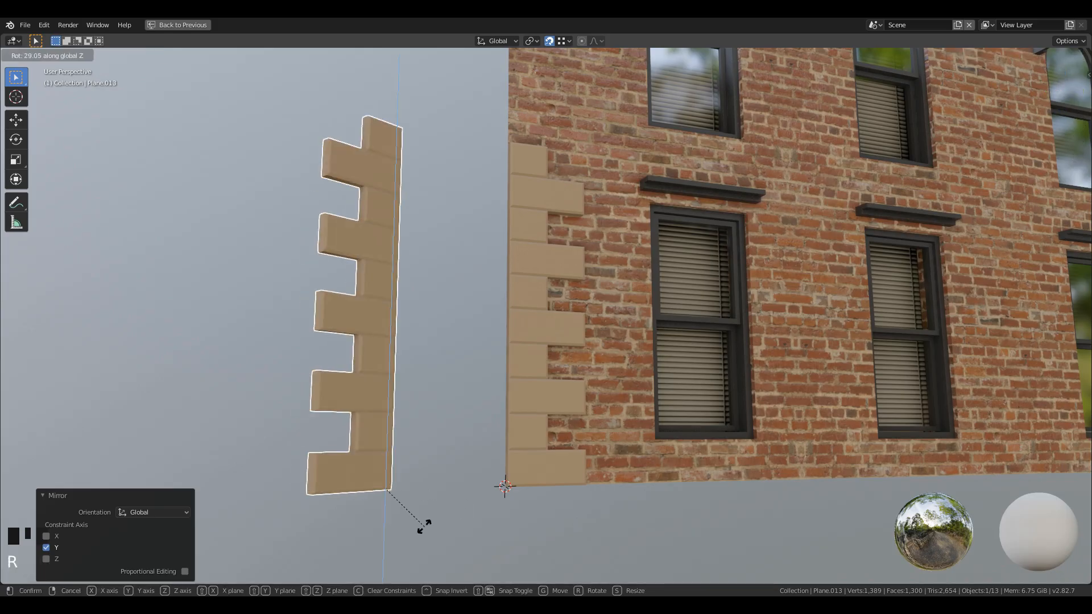
text(-90)
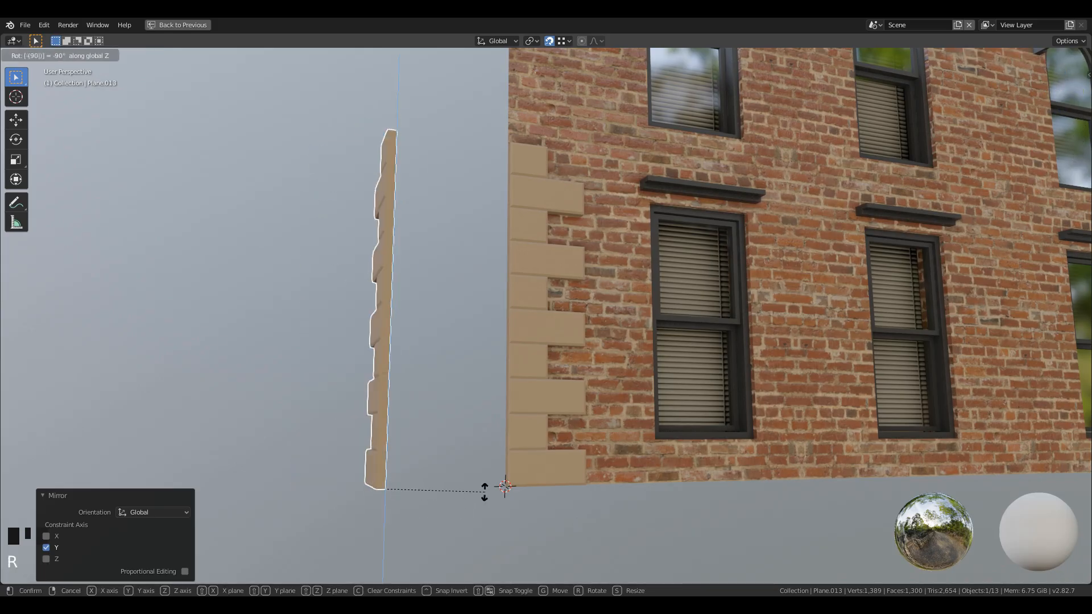
key(Return)
Snap the rotated column against the original one so the two wrap around the wall's corner.
middle_drag(485, 493, 651, 381)
scroll(651, 381, up, 3)
key(g)
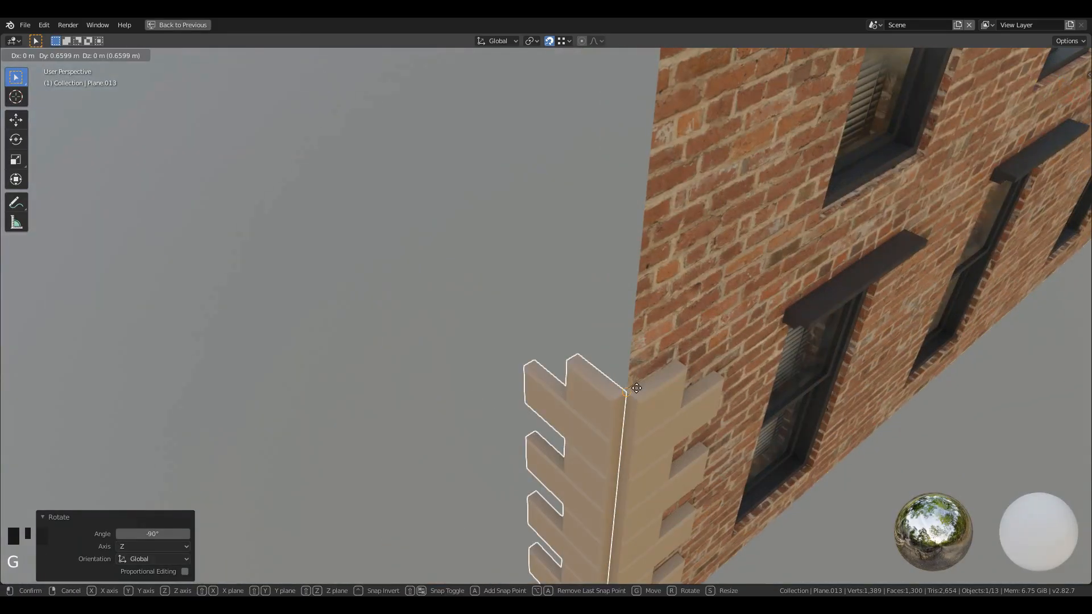
click(632, 398)
middle_drag(617, 449, 359, 272)
Select both corner columns and snap a linked duplicate of them directly above for the upper window row.
scroll(359, 360, down, 3)
shift+middle_drag(472, 370, 499, 356)
shift+right_click(499, 356)
key(alt+d)
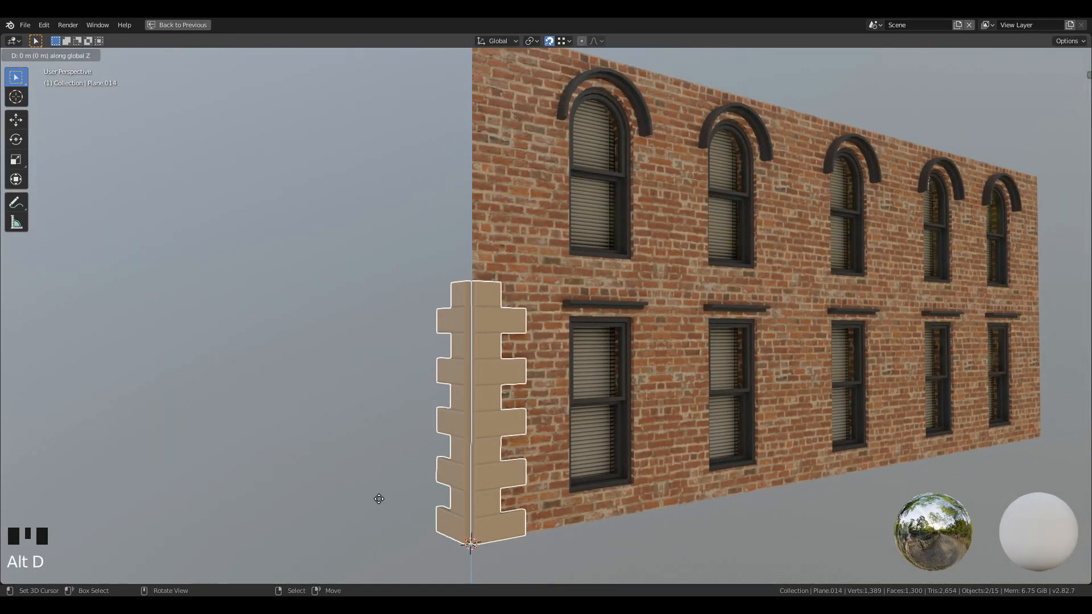
click(479, 277)
key(g)
click(472, 274)
Select all four corner columns and place linked duplicates of them along Y beyond the wall's opposite end.
shift+middle_drag(493, 352, 511, 397)
middle_drag(512, 400, 514, 360)
scroll(514, 364, down, 3)
shift+middle_drag(563, 455, 487, 418)
shift+right_click(428, 381)
shift+right_click(395, 349)
shift+middle_drag(395, 350, 383, 425)
middle_drag(350, 547, 404, 511)
key(alt+d)
key(y)
click(926, 351)
Try rotating the four duplicated columns 180° about Z and undo the rotation.
middle_drag(927, 351, 757, 364)
shift+middle_drag(757, 364, 655, 449)
text(rz)
text(180)
key(Return)
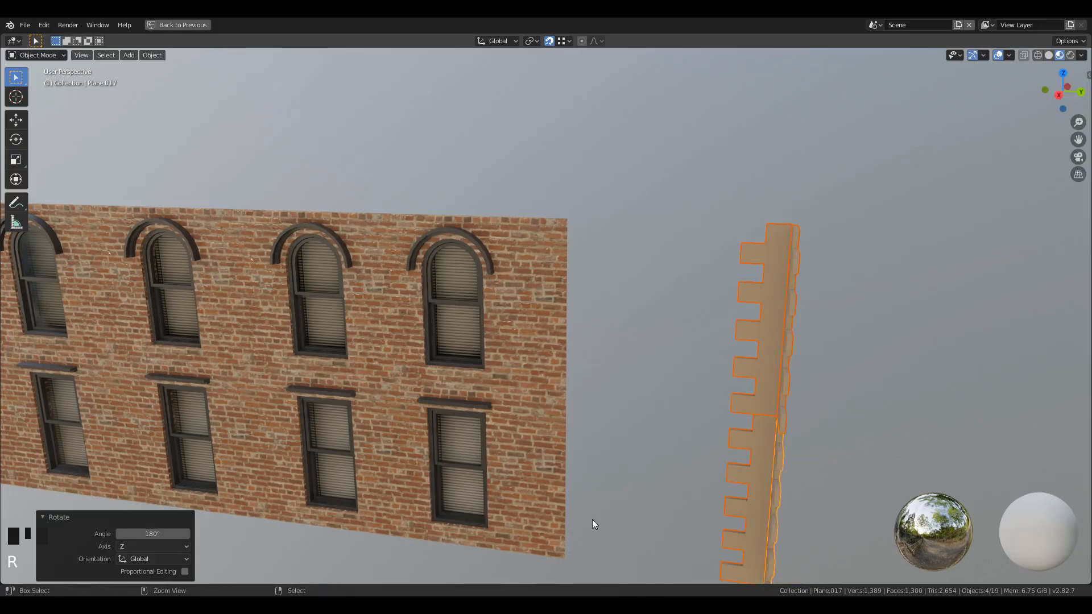
key(ctrl+z)
Rotate the four duplicated corner columns 90° about Z and move them along Y, unsnapped, onto the wall's far end.
text(rz90)
key(Return)
scroll(610, 484, up, 3)
middle_drag(609, 488, 778, 327)
key(g)
key(y)
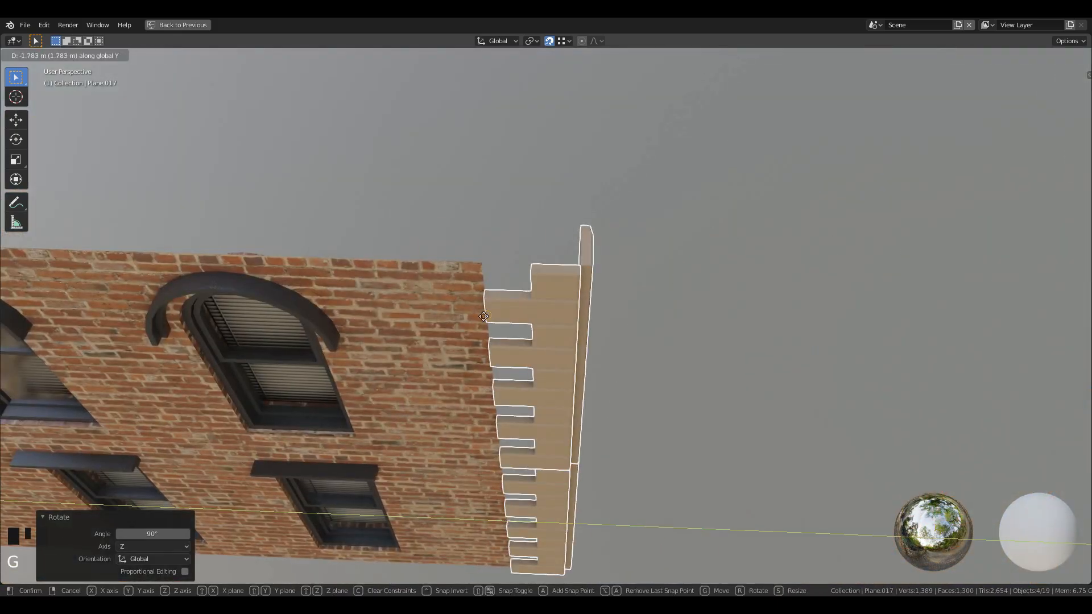
key(shift+Tab)
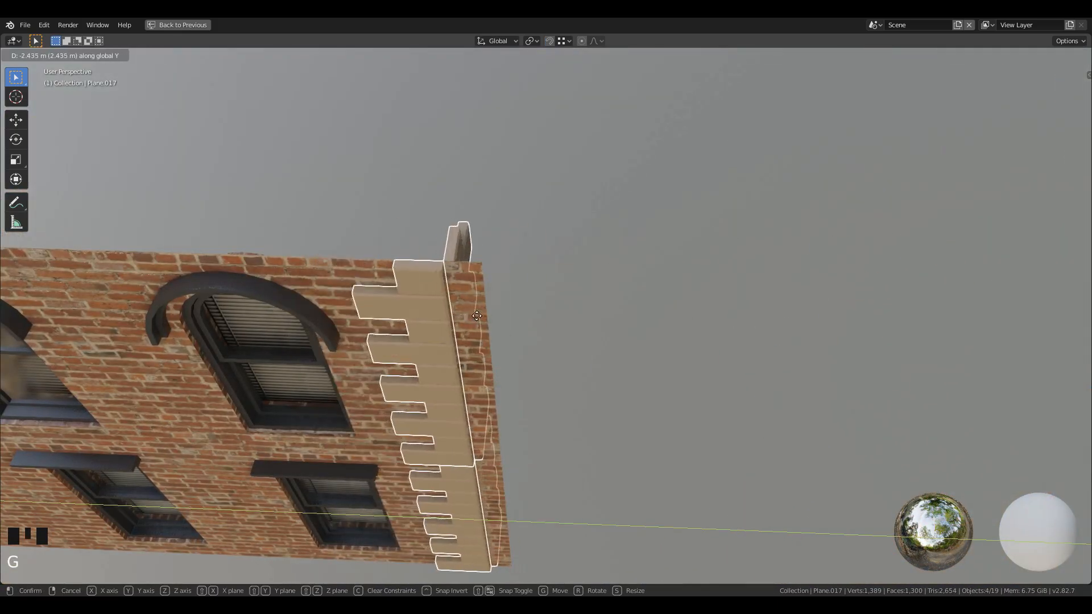
click(511, 318)
Snap the four rotated columns onto the wall's far corner vertex in wireframe, and return to the material preview.
scroll(508, 310, up, 1)
shift+middle_drag(495, 293, 571, 375)
scroll(571, 374, up, 2)
key(shift+Tab)
key(z)
click(479, 380)
key(g)
click(566, 370)
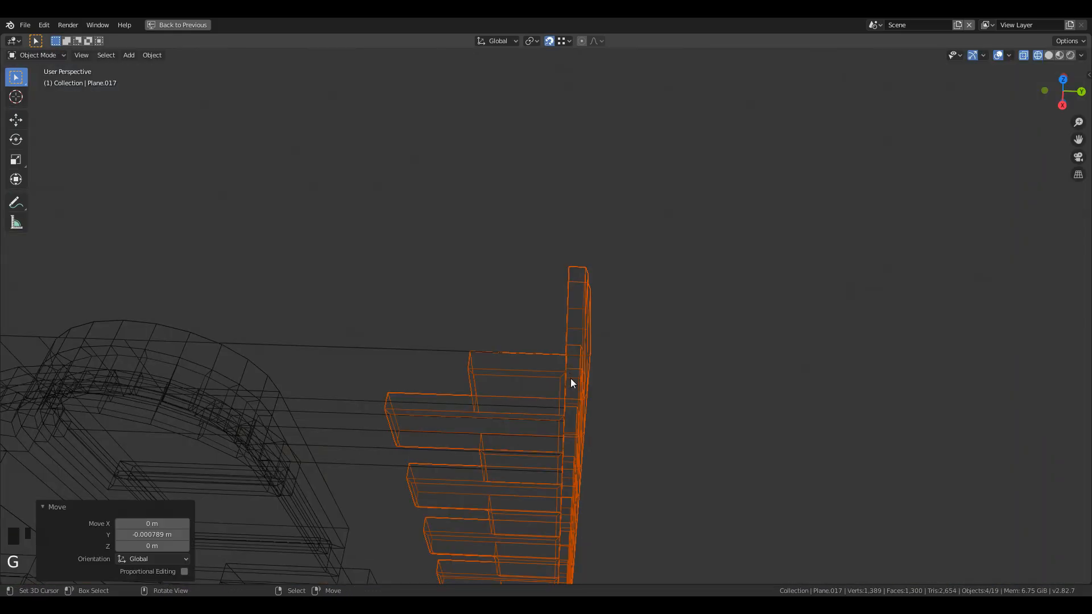
key(z)
click(677, 388)
scroll(619, 433, down, 5)
middle_drag(619, 432, 618, 347)
shift+middle_drag(617, 347, 601, 380)
key(z)
click(591, 443)
Select all ten window wall sections and place linked duplicates of them along Y beyond the near stone corner.
scroll(533, 453, down, 4)
middle_drag(533, 452, 705, 423)
shift+middle_drag(706, 424, 793, 447)
shift+middle_drag(586, 408, 618, 414)
key(a)
key(a)
key(a)
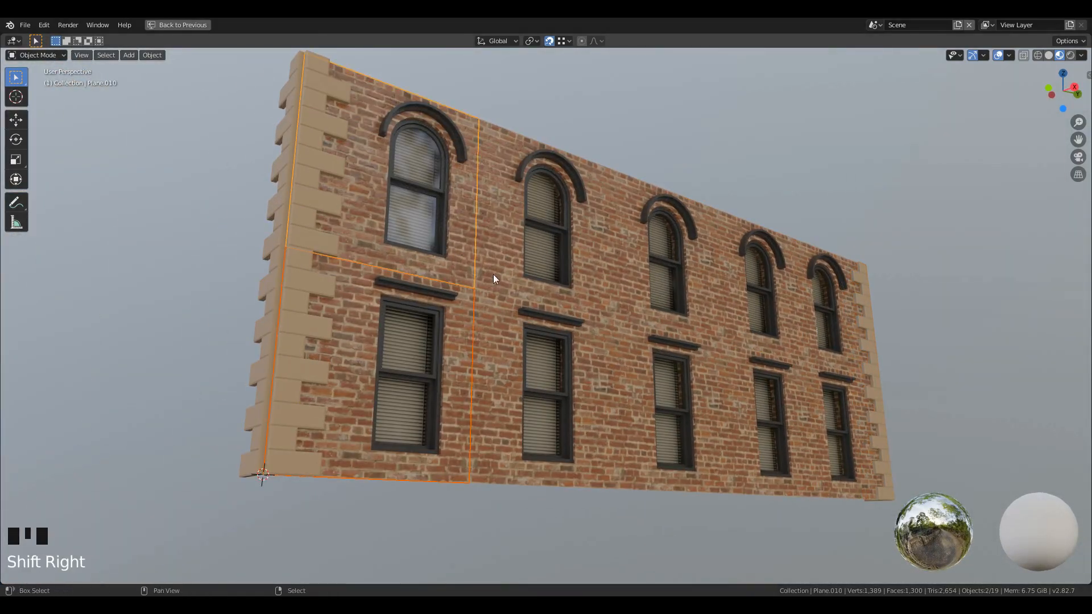
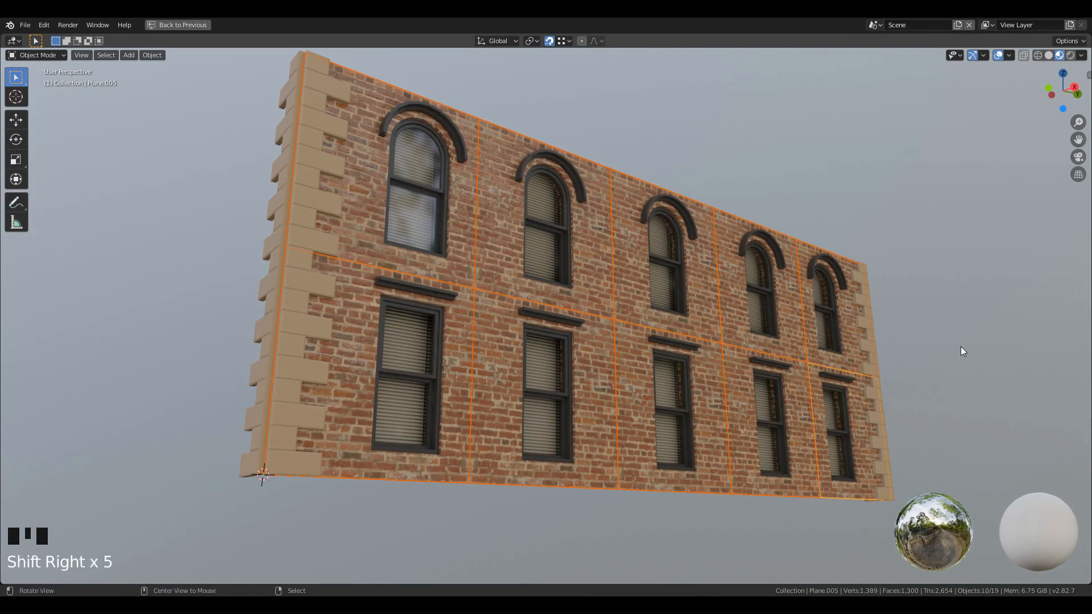
key(alt+d)
key(y)
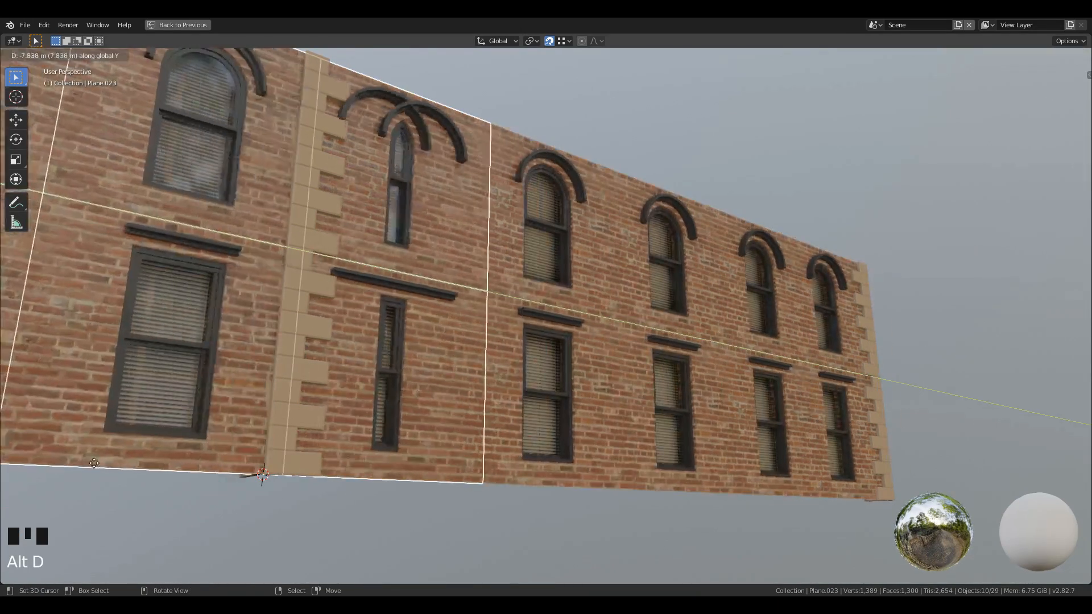
click(60, 475)
scroll(500, 492, down, 3)
key(g)
key(y)
click(398, 498)
Rotate the duplicated wall -90° about Z and shift it along Y and X to beside the stone corner.
text(r)
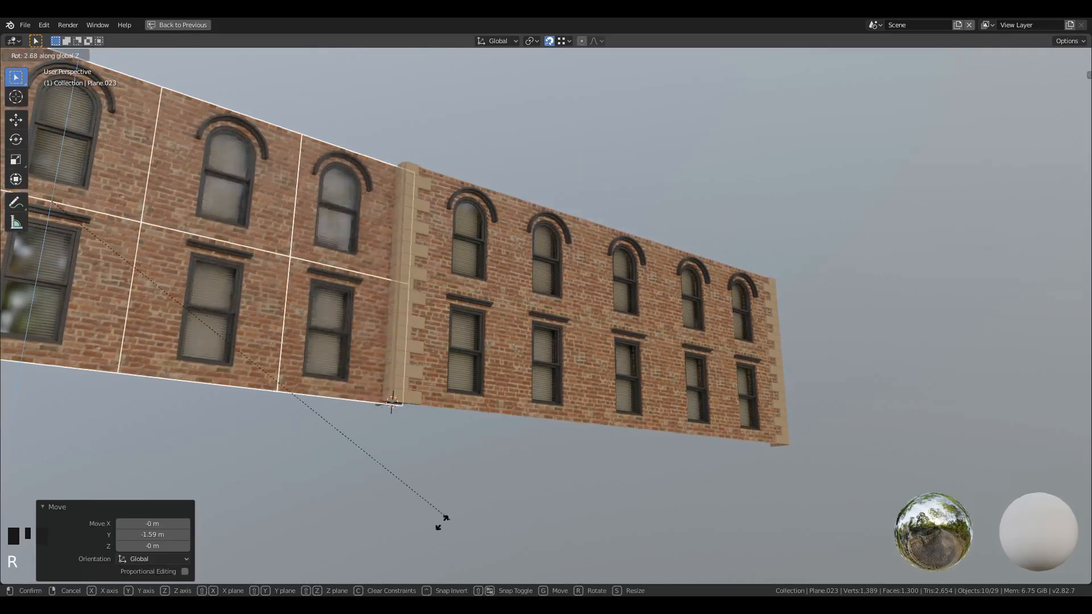
text(z90)
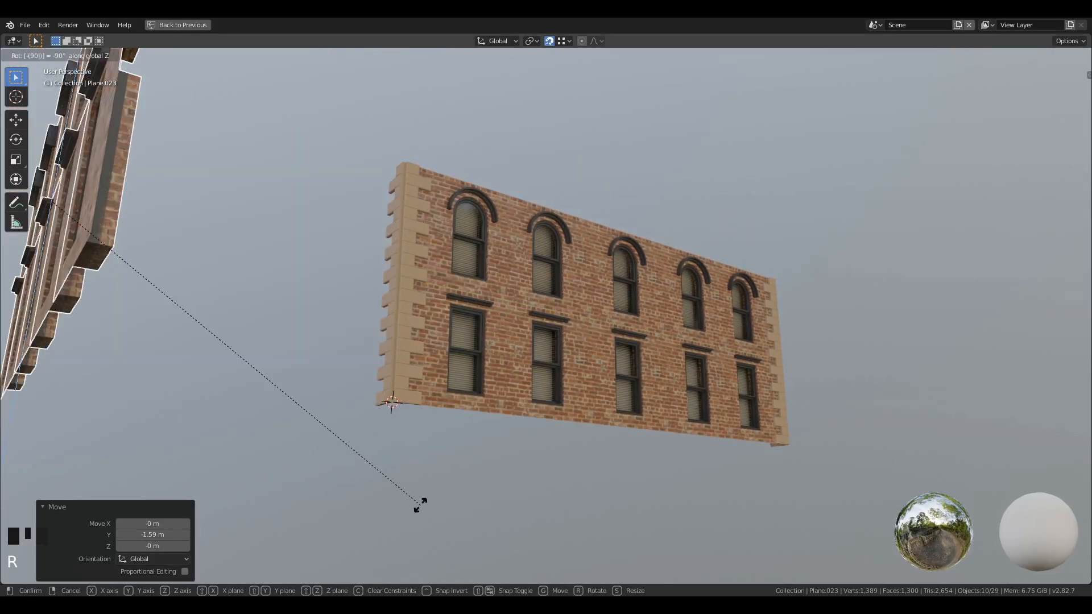
click(421, 505)
key(g)
key(y)
click(830, 483)
middle_drag(800, 214, 788, 395)
key(g)
key(y)
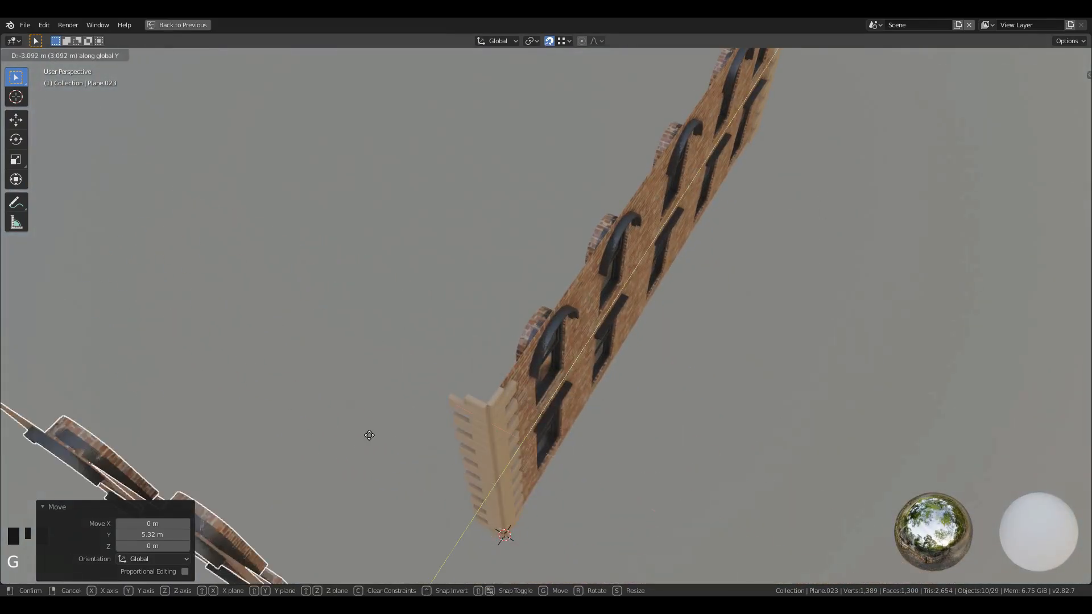
key(x)
click(373, 463)
Try to align the duplicated wall with the corner columns in wireframe by moving it separately along X and Y.
scroll(501, 435, up, 3)
shift+middle_drag(558, 354, 462, 346)
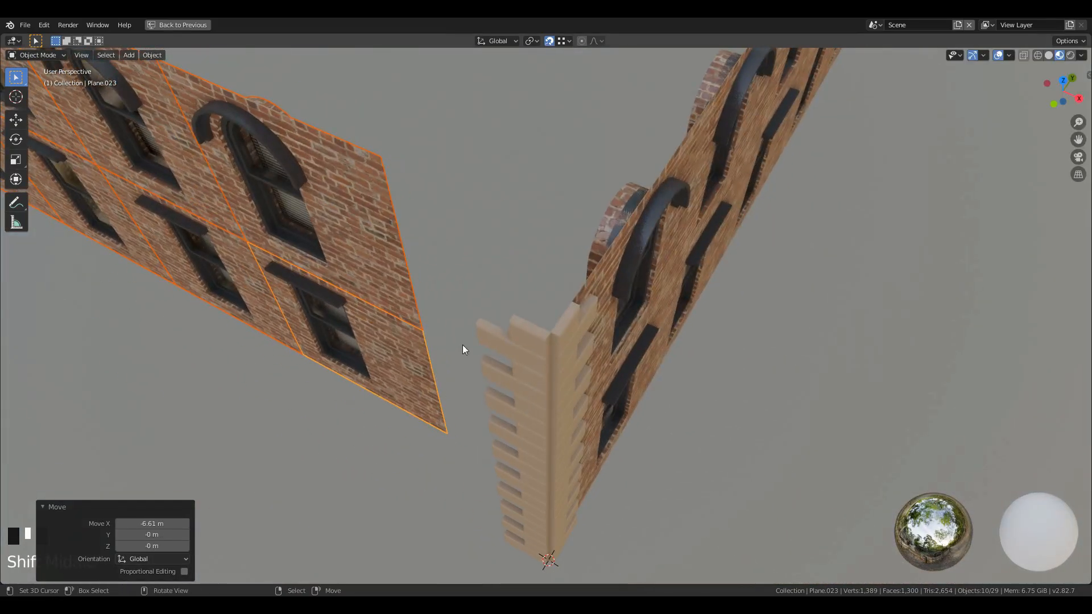
scroll(462, 346, up, 2)
click(568, 43)
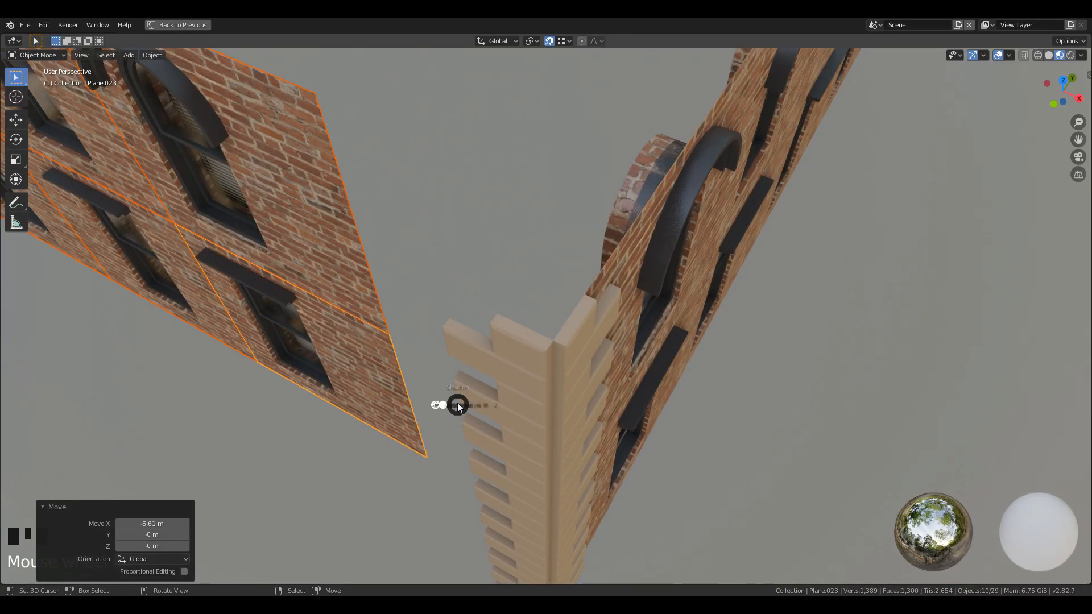
key(shift+z)
key(g)
key(x)
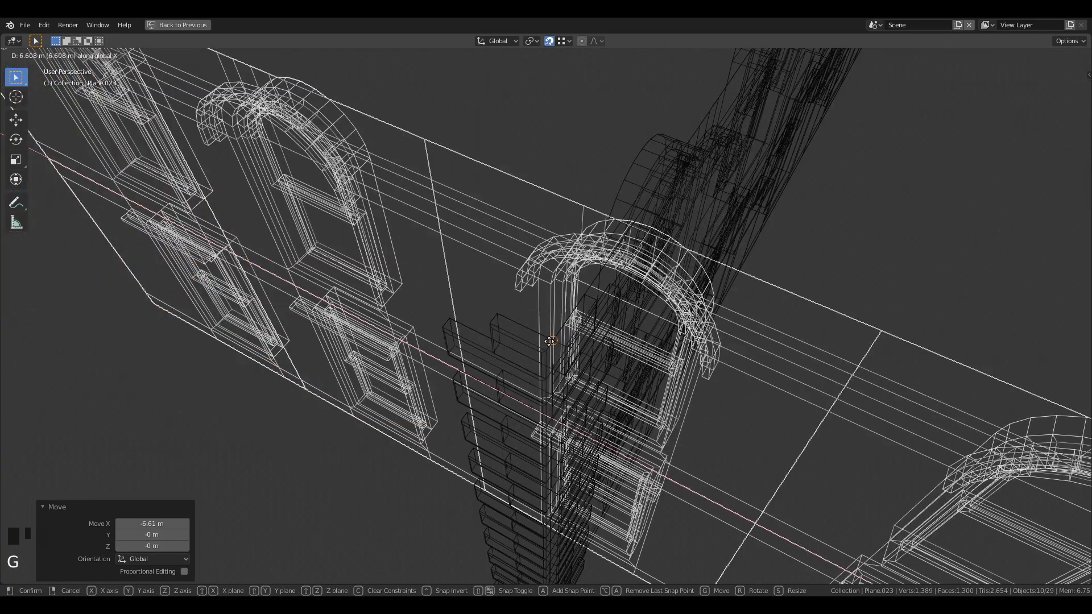
click(550, 341)
key(g)
key(y)
click(550, 342)
key(g)
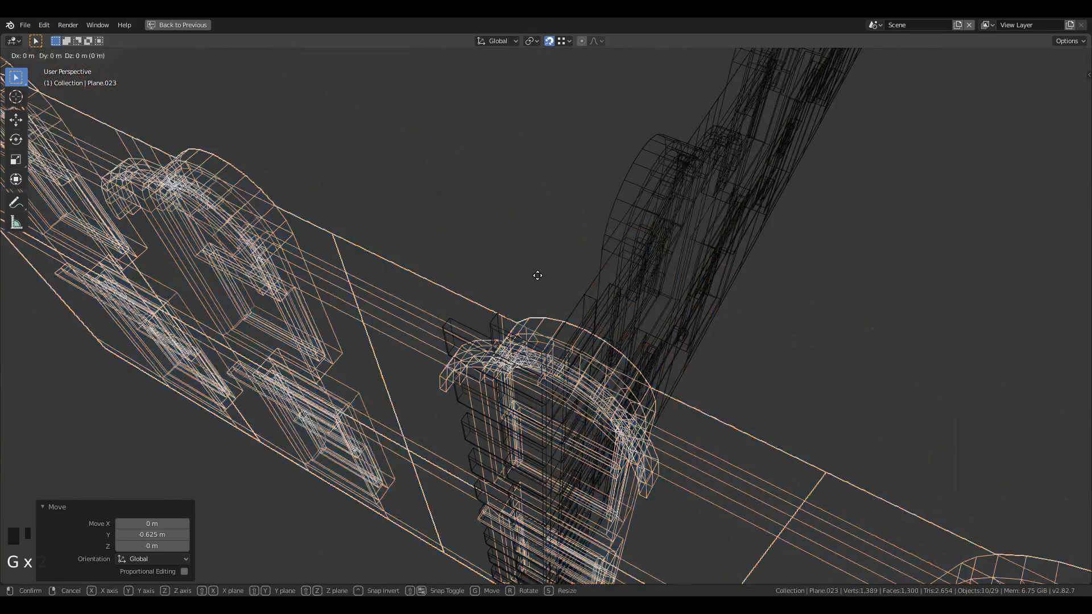
key(x)
click(694, 295)
key(g)
key(x)
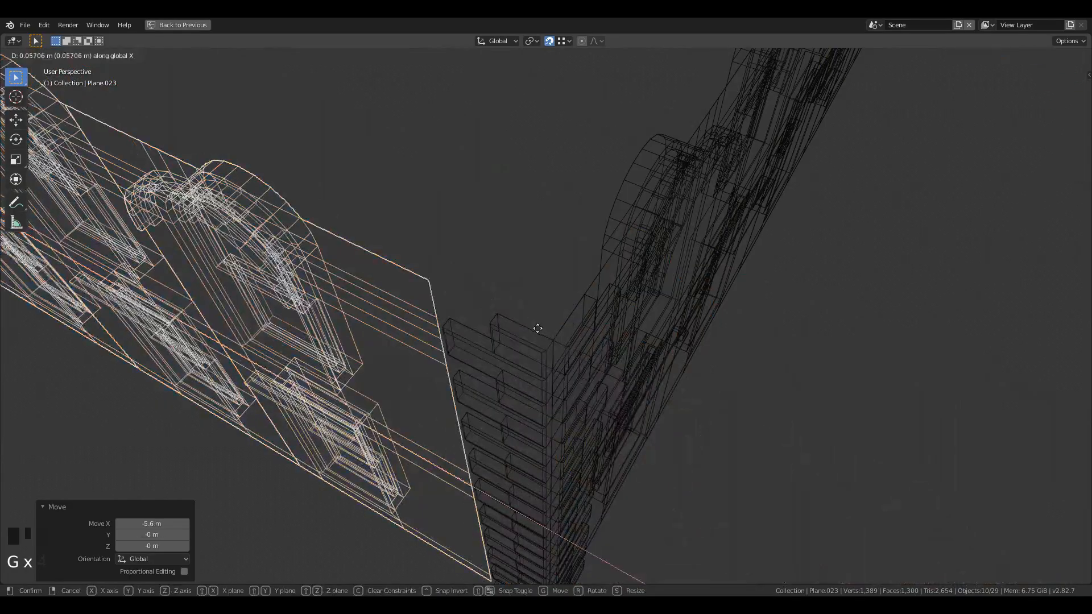
right_click(531, 342)
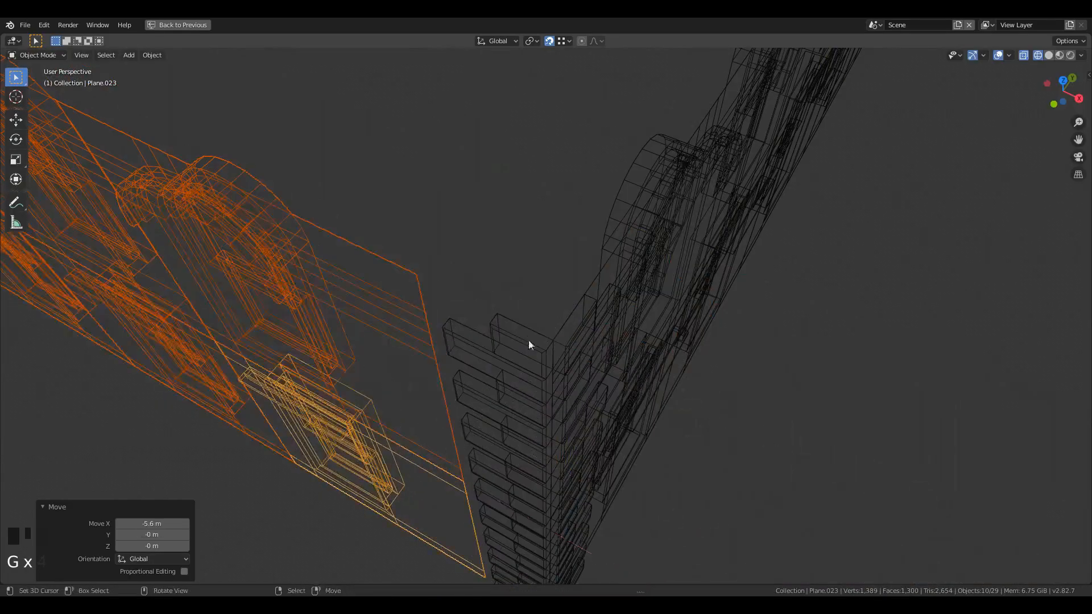
Snap the duplicated wall's end vertex onto the stone corner using Vertex snapping with Closest, and restore the material preview.
click(562, 40)
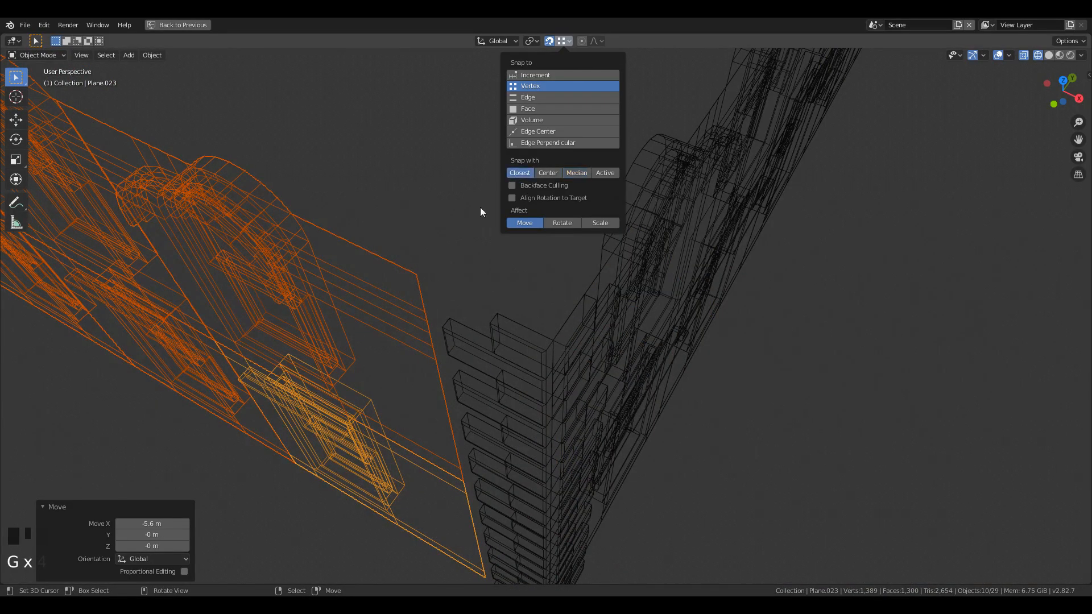
key(g)
click(548, 338)
key(z)
click(644, 271)
middle_drag(610, 442, 602, 417)
key(z)
click(619, 518)
Enter and leave Edit Mode on several wall sections to examine which sections share linked mesh data.
mouse_move(619, 512)
middle_down()
mouse_move(596, 313)
mouse_move(612, 384)
mouse_move(532, 366)
middle_up()
key(a)
key(a)
key(a)
middle_drag(539, 294, 671, 352)
right_click(394, 343)
key(Tab)
key(Tab)
right_click(691, 402)
key(Tab)
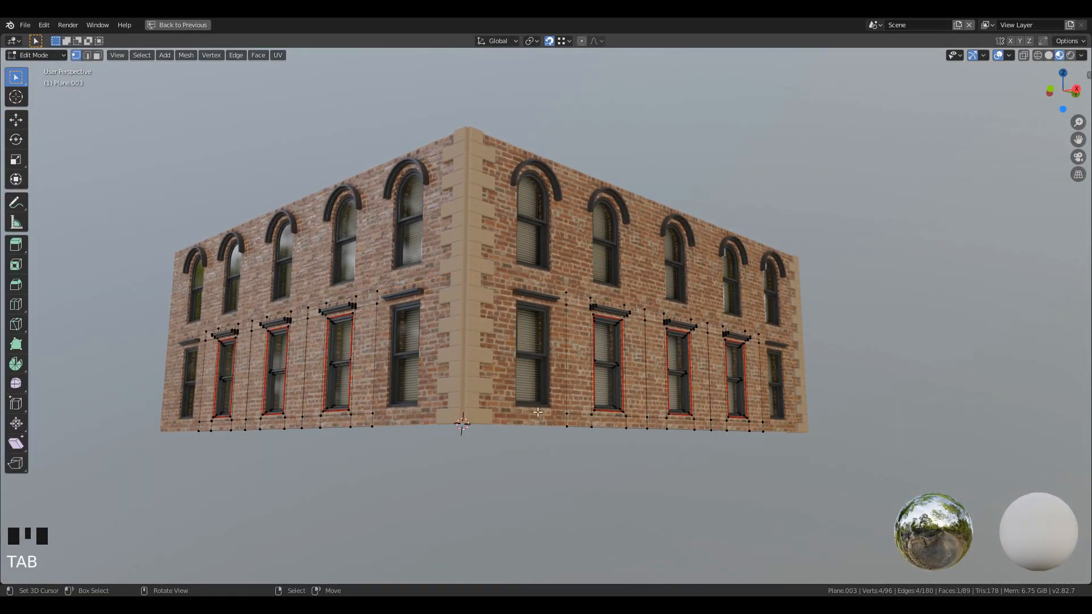
key(Tab)
right_click(548, 251)
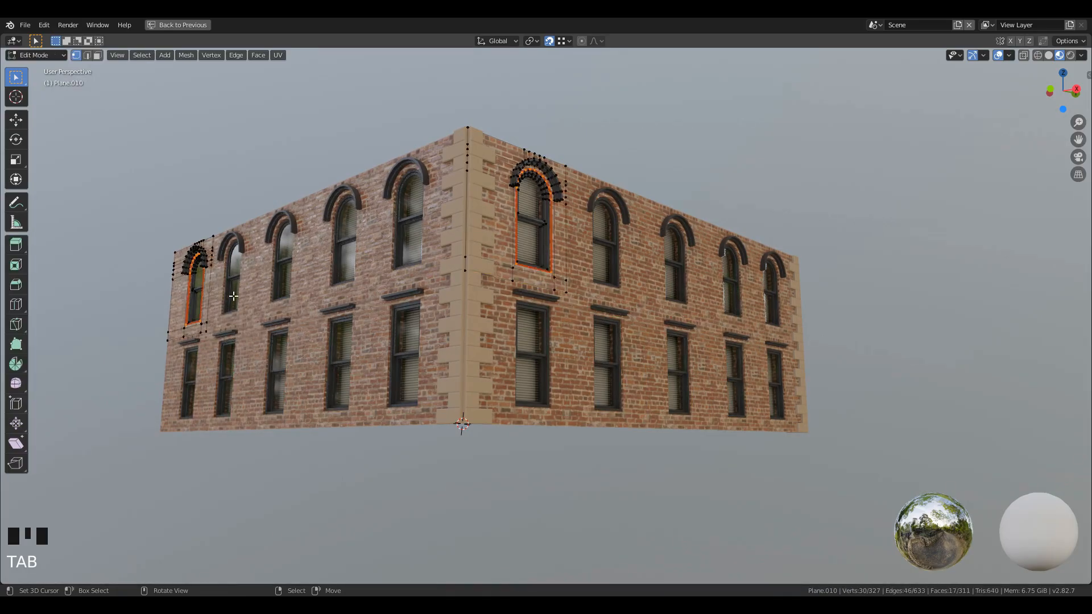
key(Tab)
Restore the full Shading layout, select the ground-floor wall section at the corner, and copy all nodes of its wall material.
shift+middle_drag(576, 411, 546, 424)
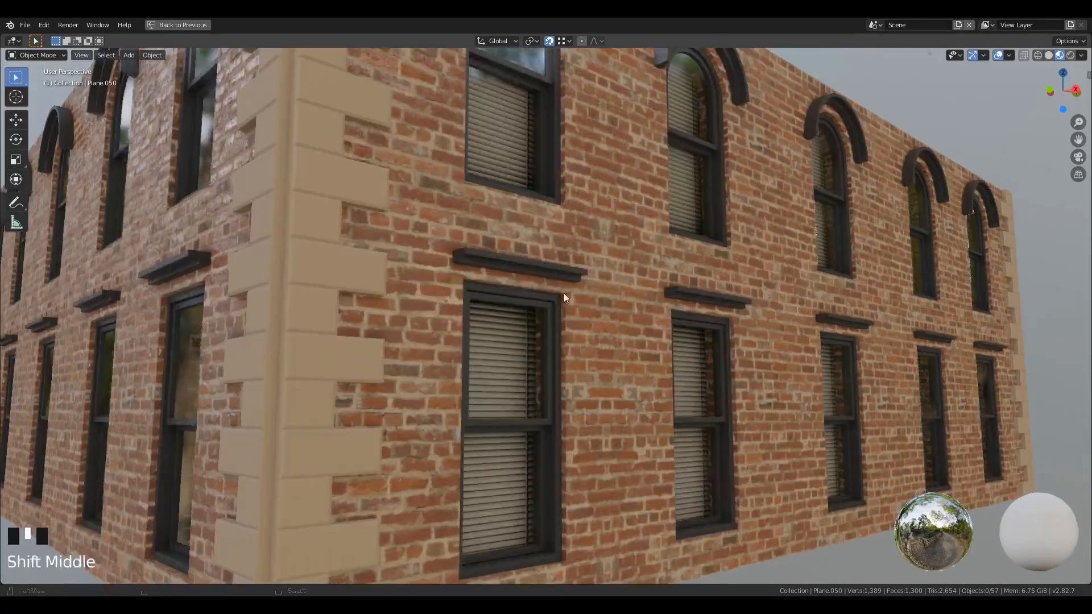
shift+middle_drag(564, 292, 568, 265)
mouse_move(567, 265)
middle_down()
mouse_move(563, 252)
mouse_move(554, 287)
middle_up()
shift+middle_drag(554, 287, 545, 326)
scroll(535, 335, up, 2)
right_click(530, 343)
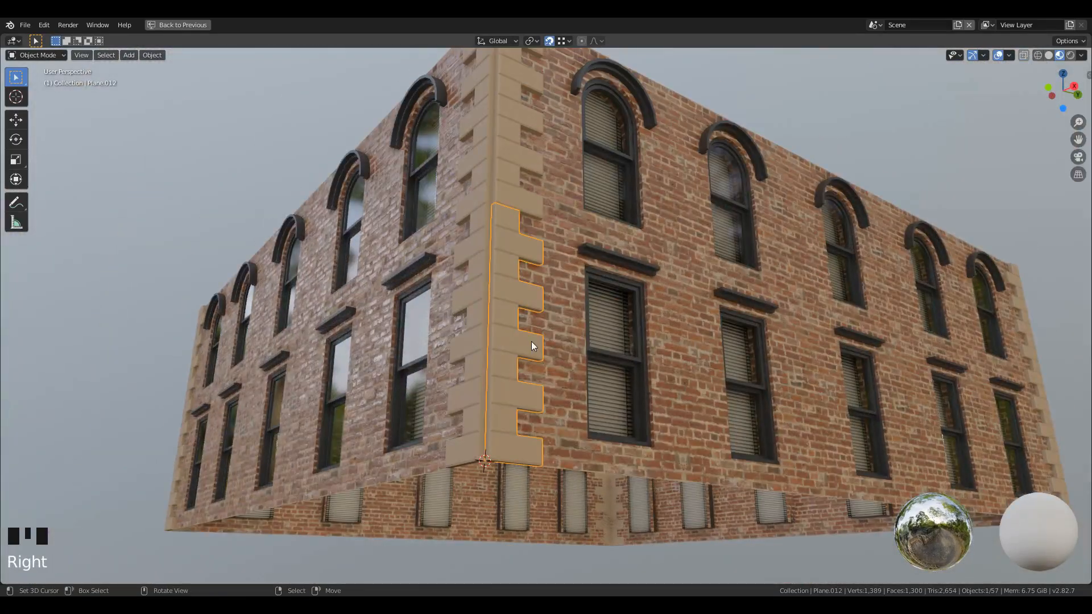
key(ctrl+space)
scroll(599, 443, down, 11)
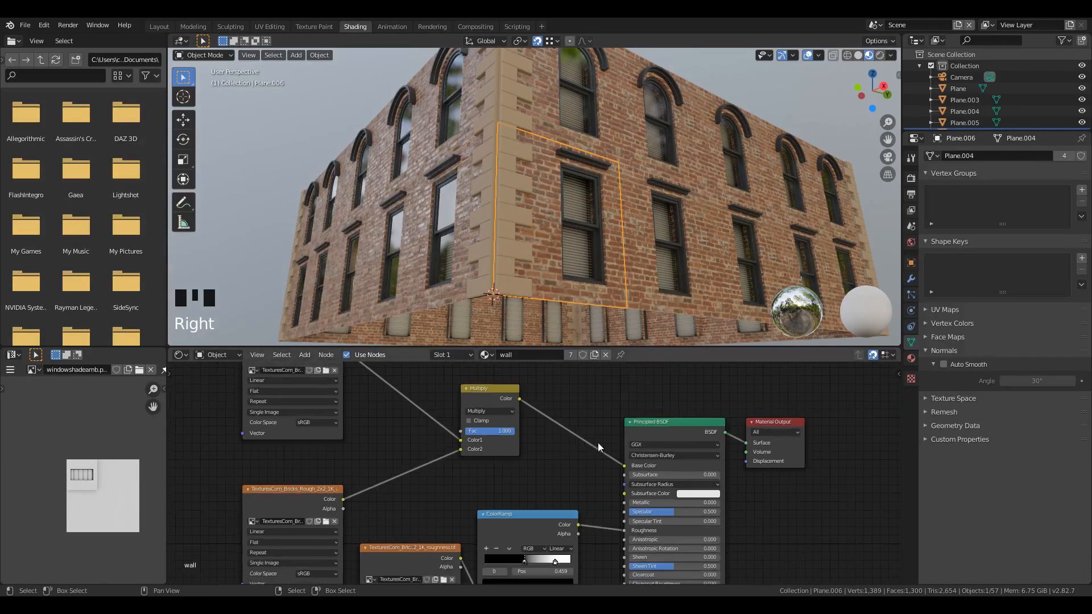
click(911, 361)
scroll(647, 506, down, 5)
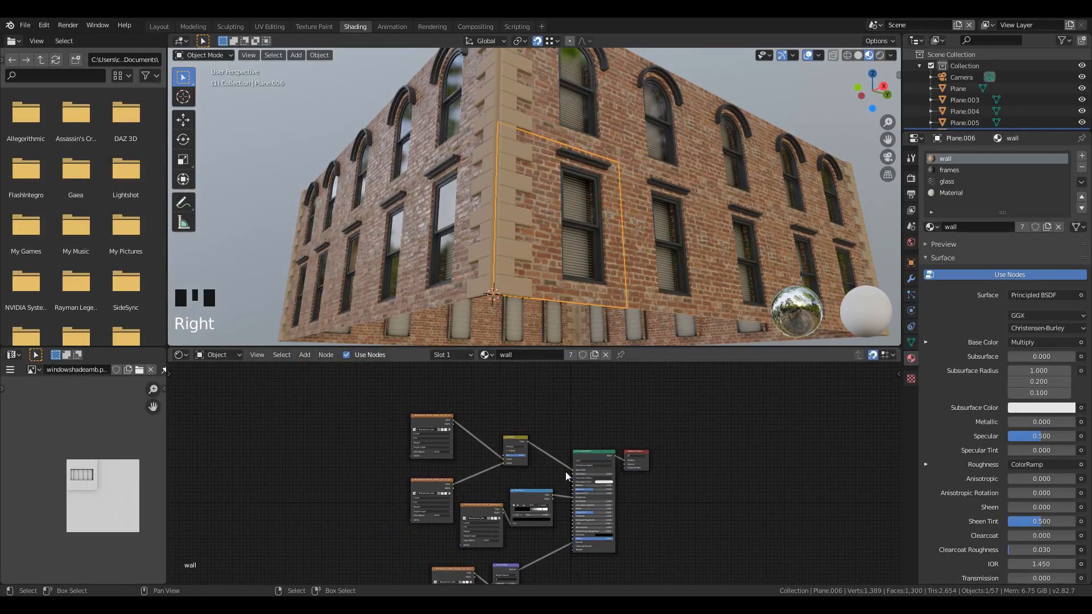
key(a)
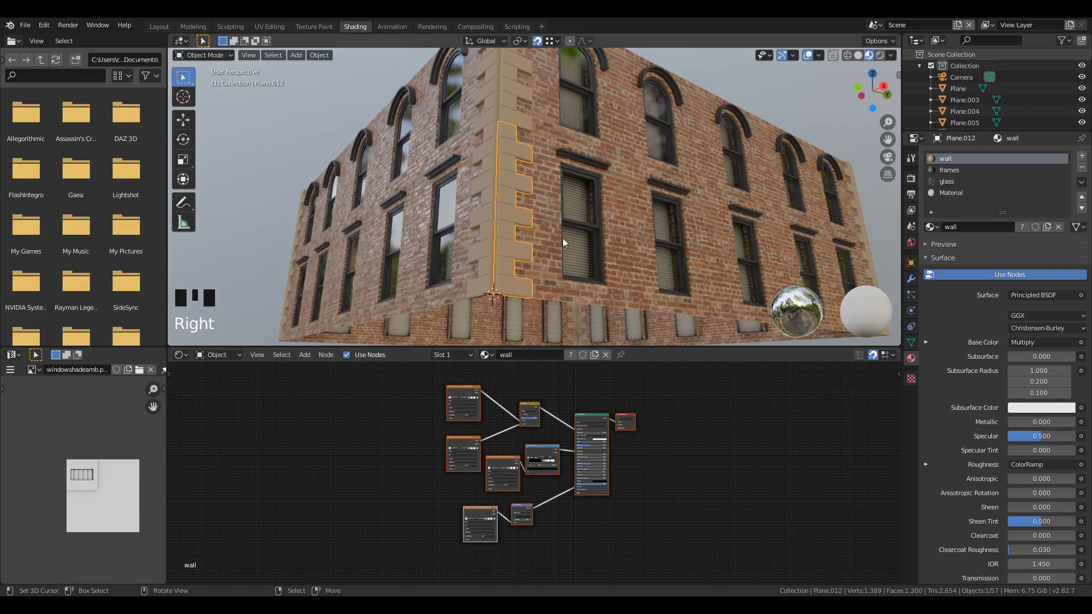
Remove every material from the lower corner column and give the column a new material.
click(1082, 168)
click(1082, 168)
click(1082, 168)
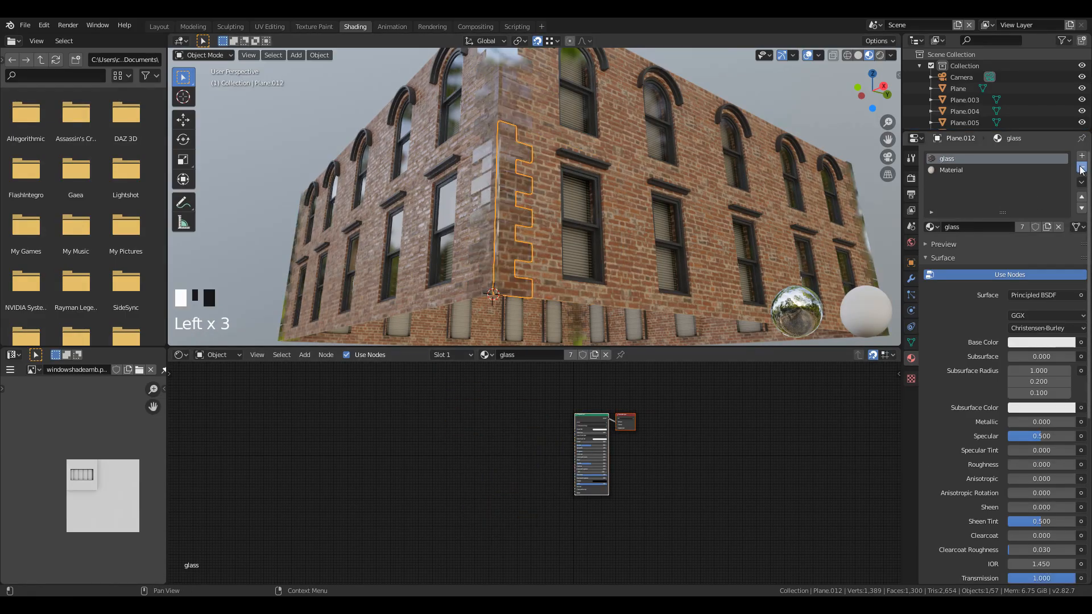
click(1082, 168)
click(1082, 168)
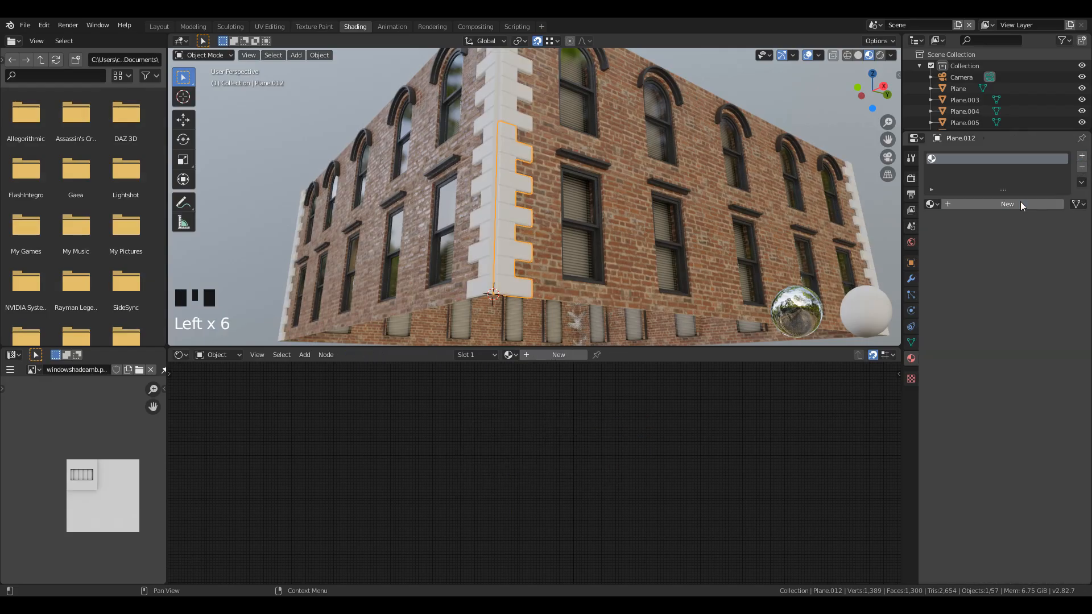
click(1021, 204)
Paste the copied wall nodes into the column's new material and delete the default shader nodes.
key(ctrl+v)
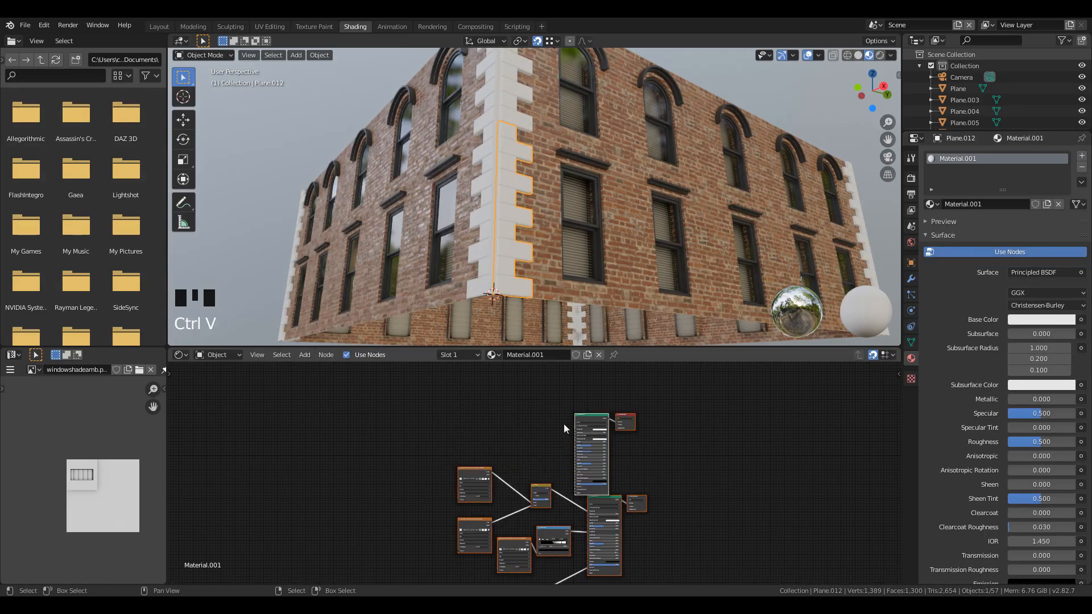
key(x)
scroll(689, 472, up, 4)
scroll(632, 507, up, 5)
scroll(522, 273, up, 1)
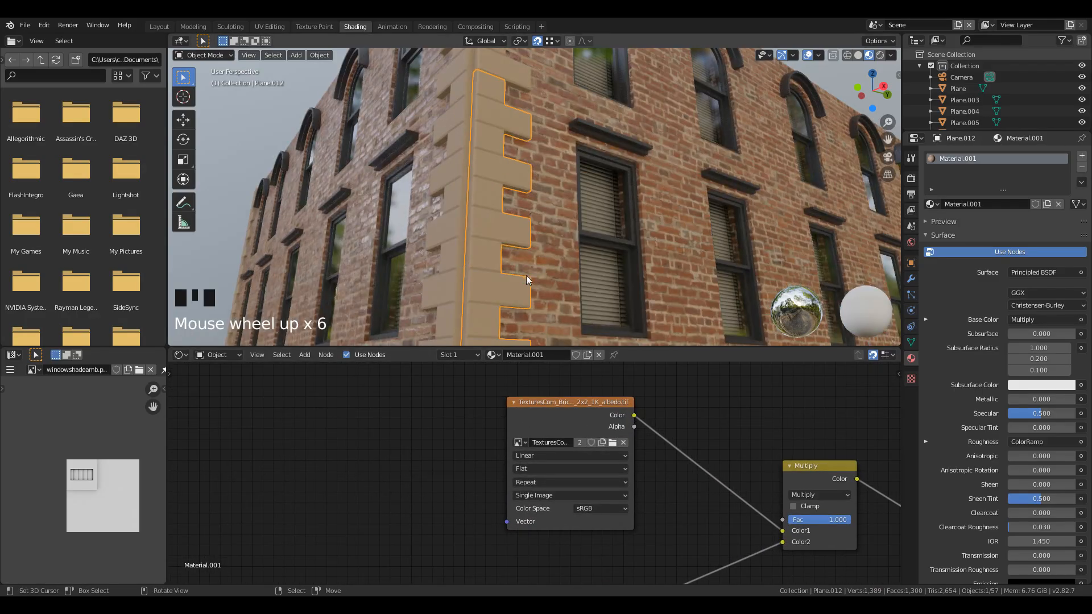
Unwrap all of the corner column's faces with Smart UV Project.
key(Tab)
key(a)
key(u)
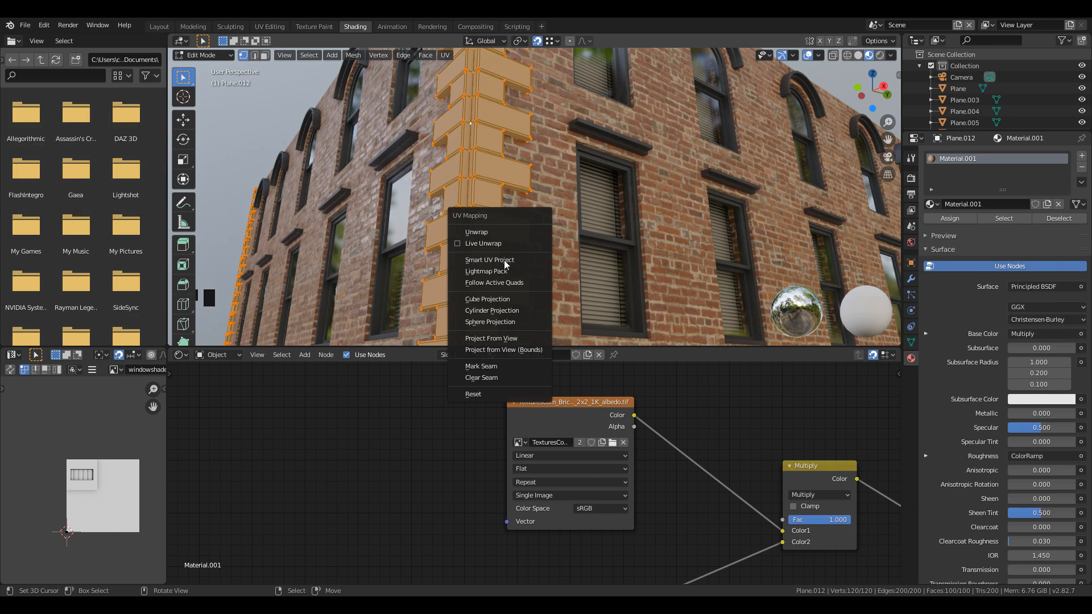
click(506, 262)
click(514, 348)
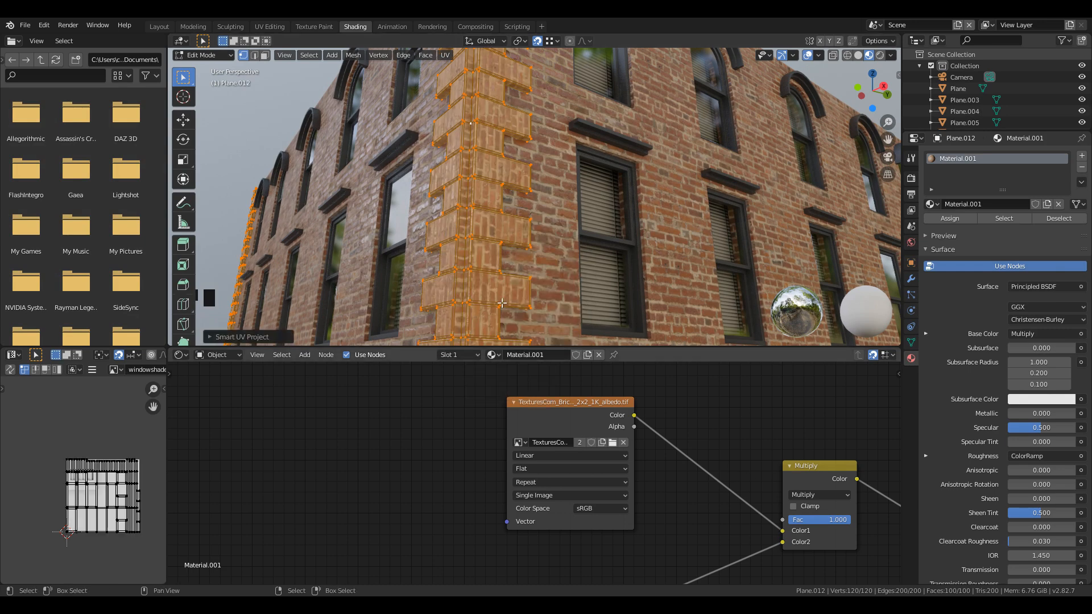
key(Tab)
Replace the column material's brick albedo image with TexturesCom_Concrete_WornWall_1K_albedo.tif from the cgtexture\concrete folder.
middle_drag(663, 457, 552, 407)
scroll(551, 407, down, 1)
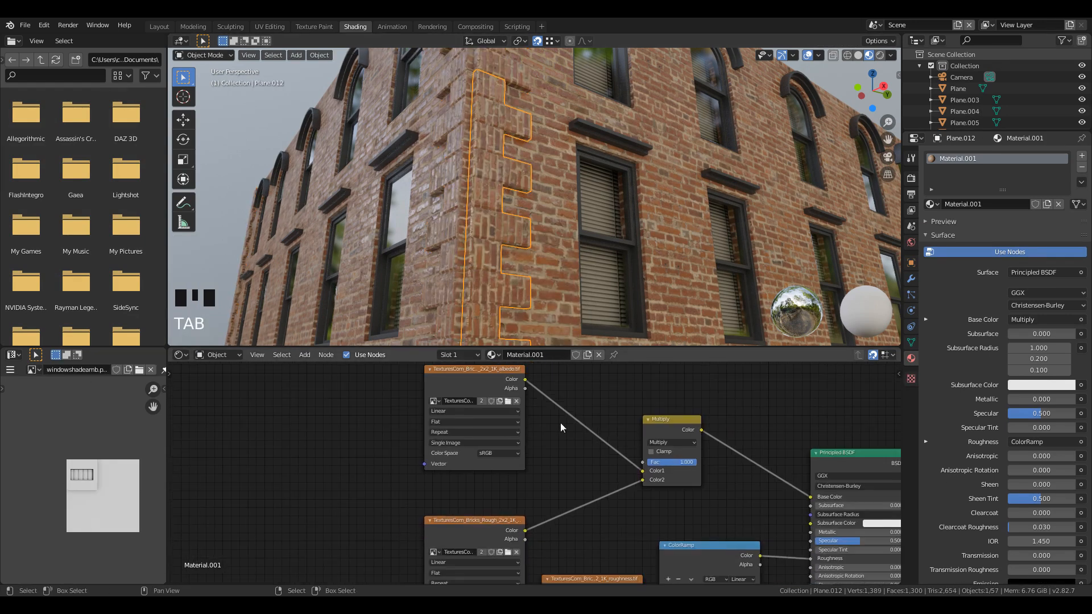
click(504, 389)
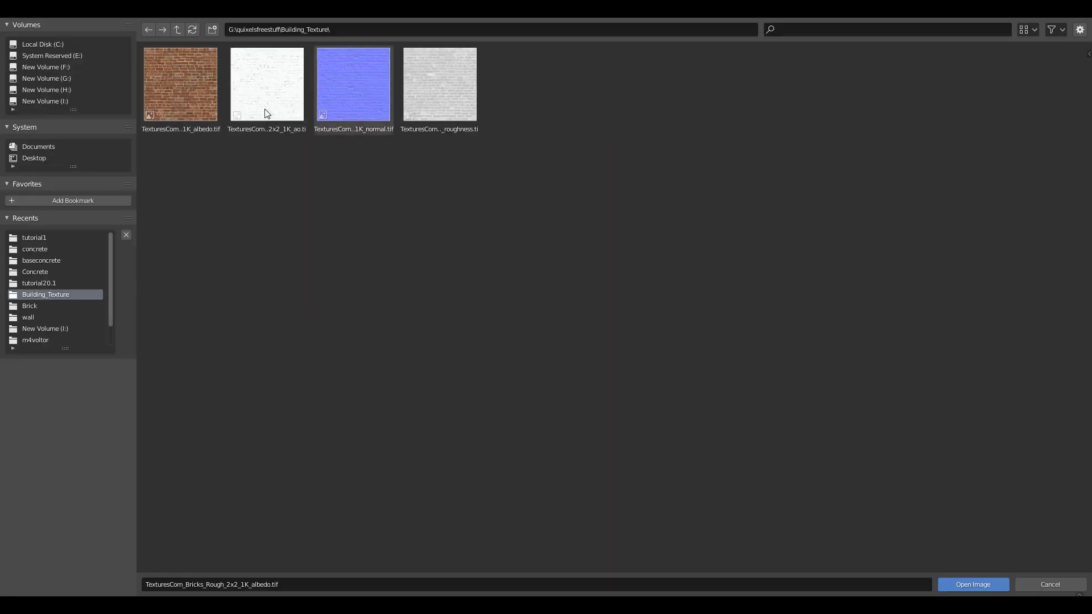
click(178, 31)
double_click(353, 182)
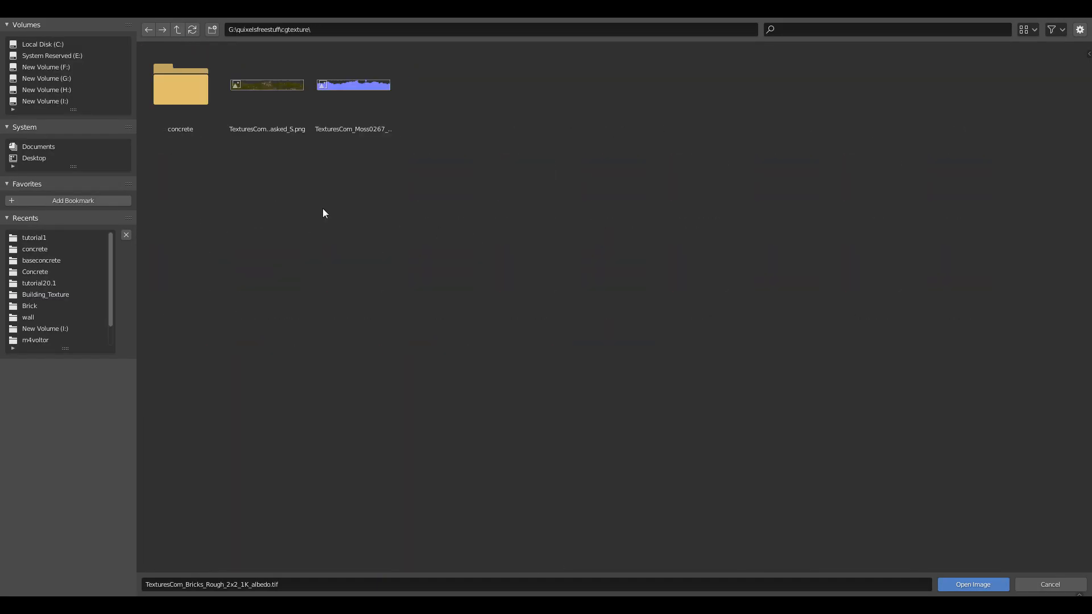
double_click(171, 108)
double_click(171, 103)
Load the concrete ambient occlusion image (1K_ao.tif) as the second texture feeding the column material's Multiply node.
click(504, 389)
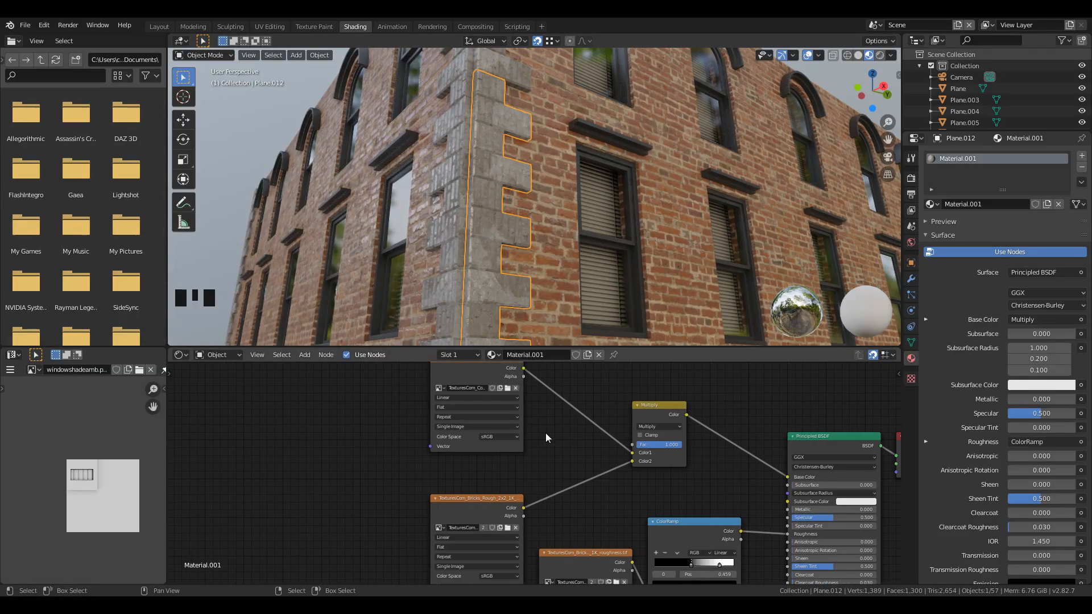
key(shift+d)
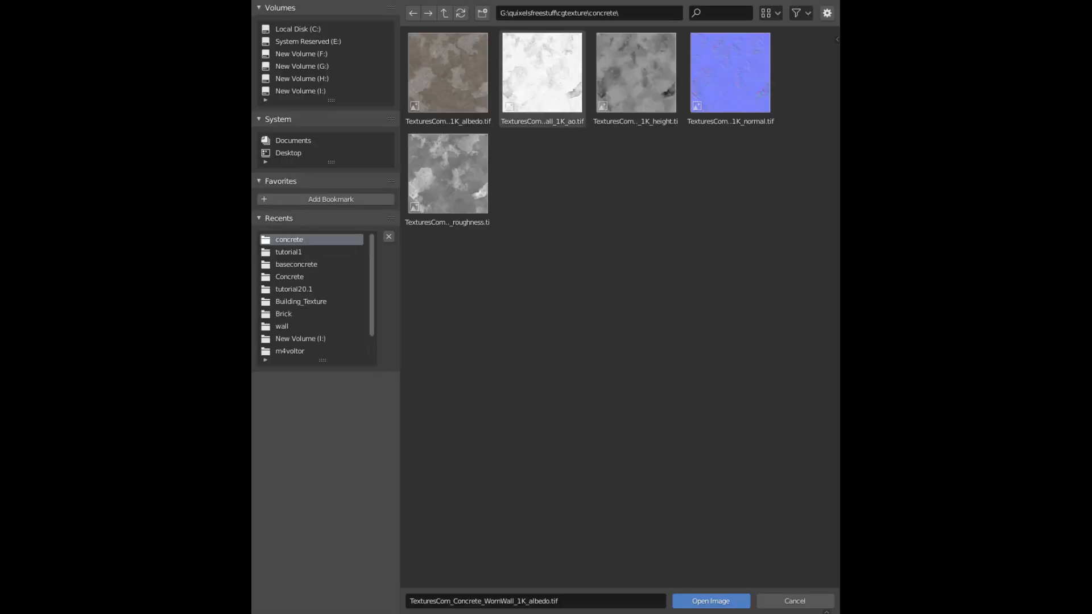
click(707, 600)
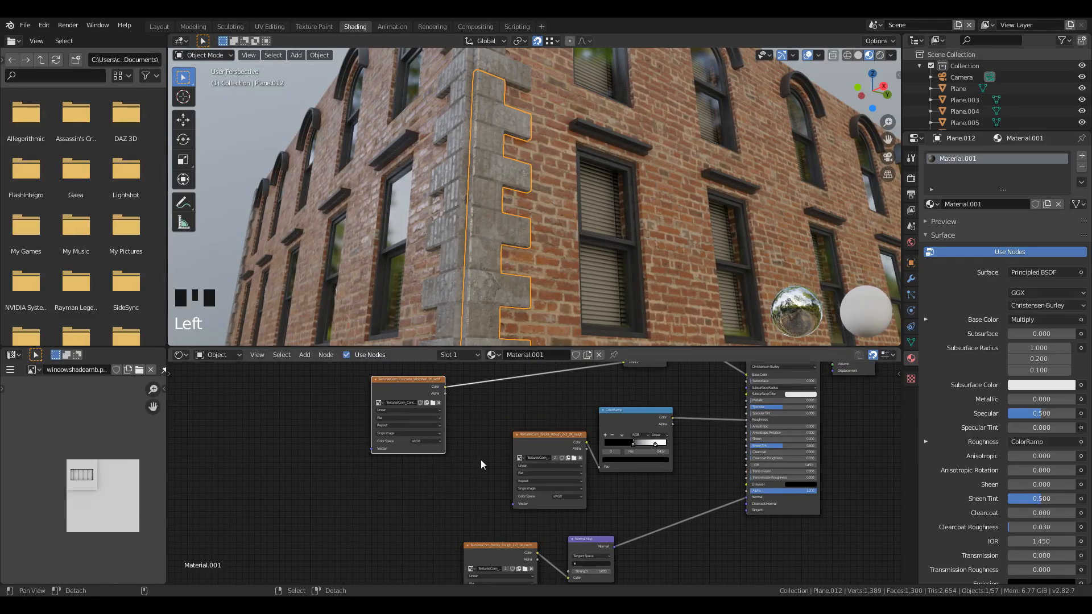
Load the concrete roughness image (1K_roughness.tif) into the texture node feeding the column material's ColorRamp.
scroll(555, 411, down, 2)
key(g)
click(432, 458)
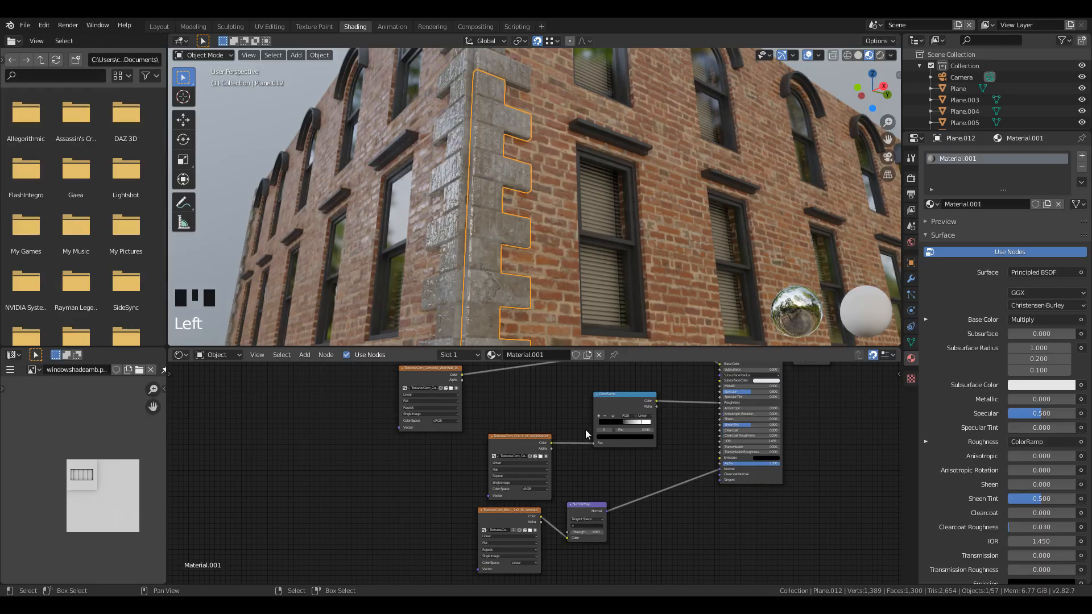
key(g)
click(438, 370)
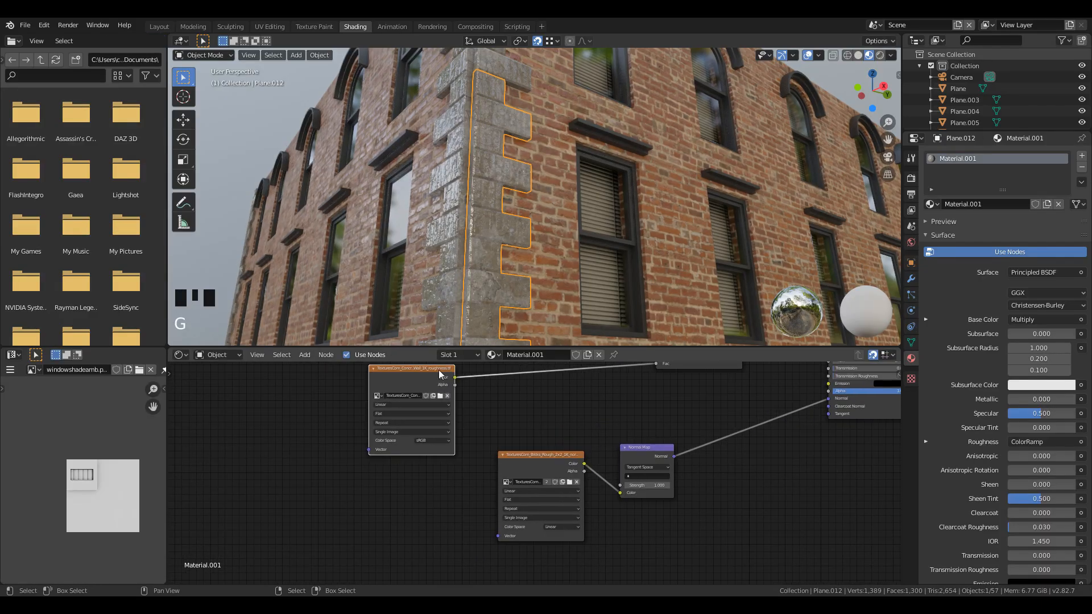
Load the concrete normal image into the texture feeding the Normal Map node and set its colour space to Linear.
click(677, 531)
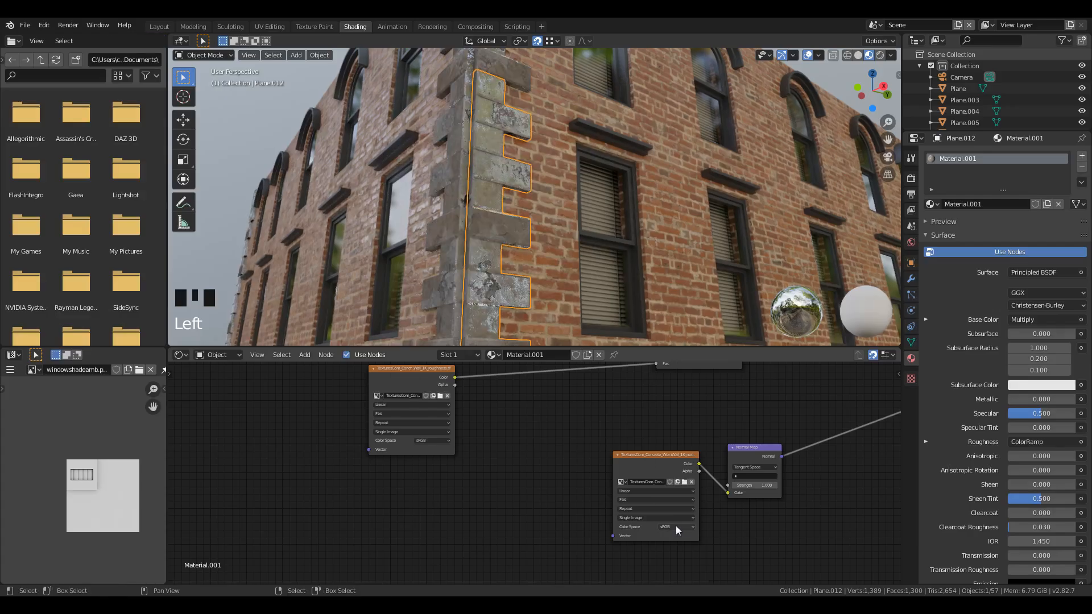
click(677, 530)
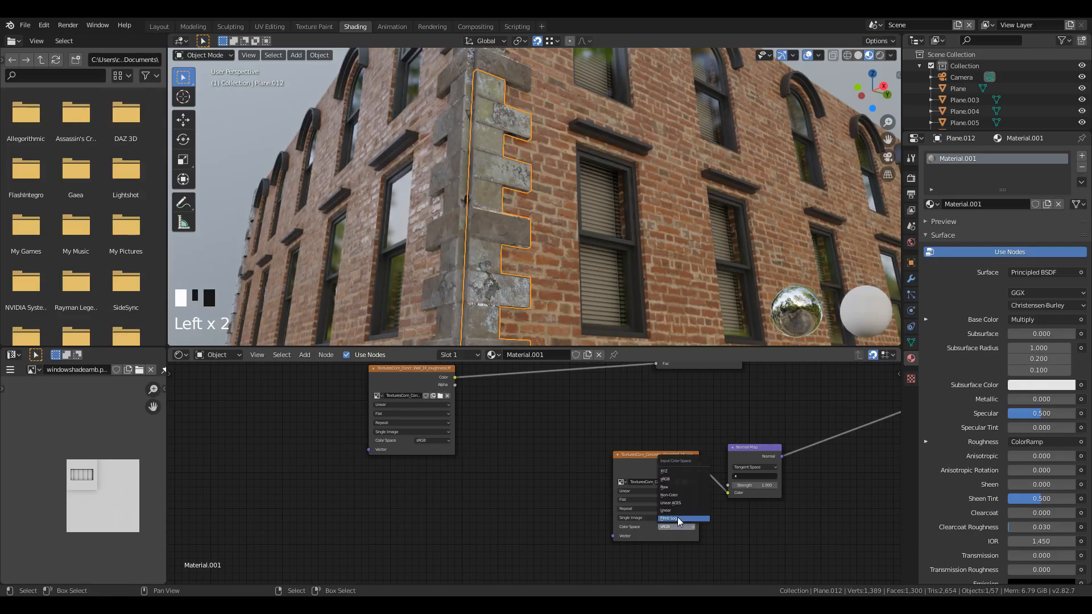
click(674, 512)
Add an Ambient Occlusion node with a pale yellow colour and connect it to the column material's second Multiply node.
key(g)
key(shift+d)
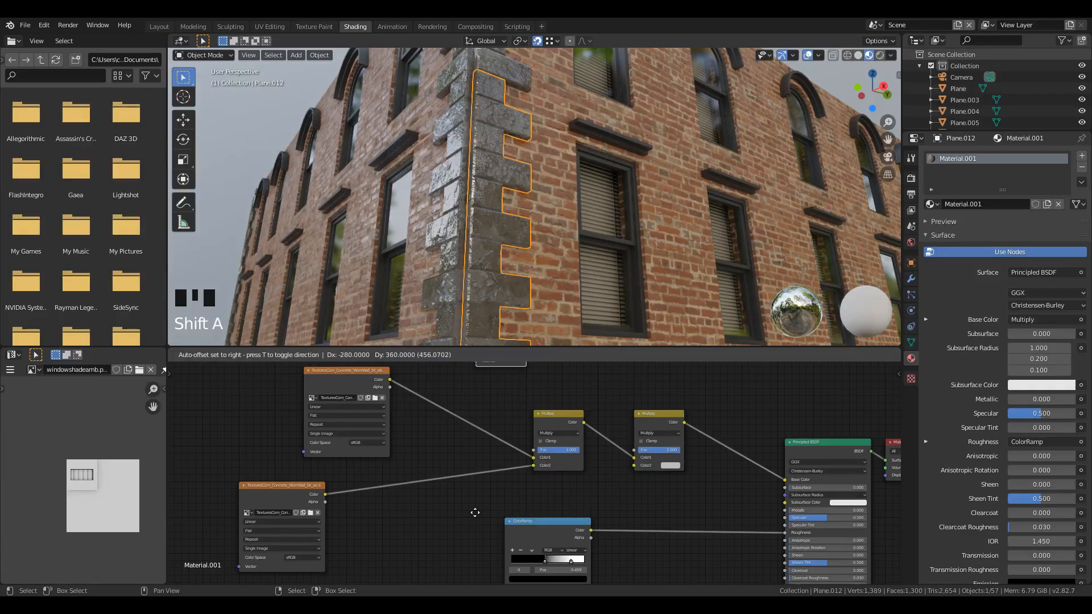
scroll(512, 398, up, 2)
click(517, 418)
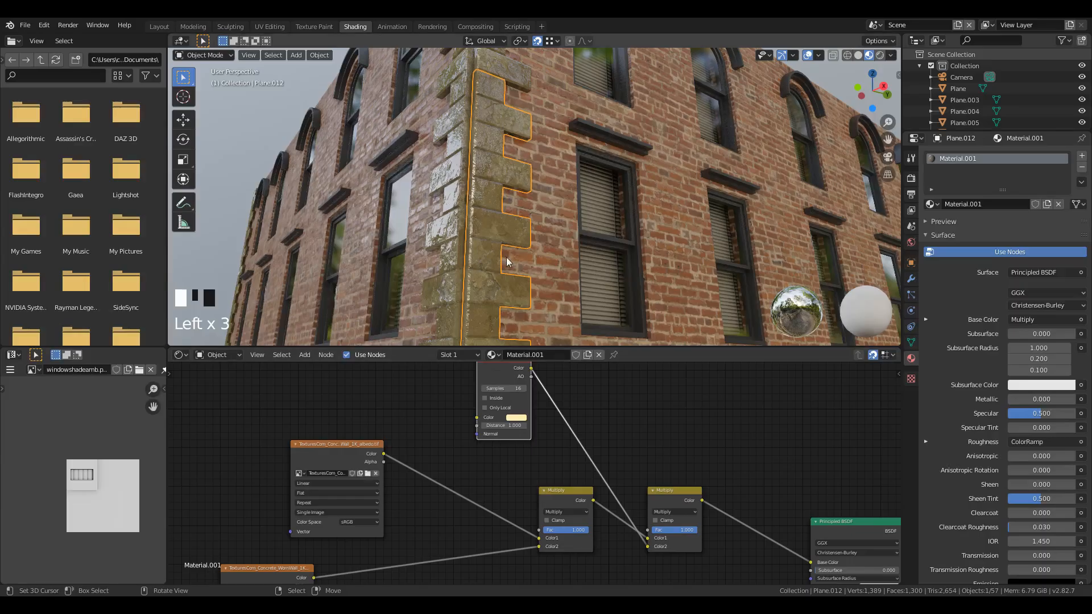
Lower the black stop of the roughness ColorRamp to make the column's concrete less glossy.
middle_drag(700, 501, 603, 455)
middle_drag(512, 503, 613, 532)
click(554, 270)
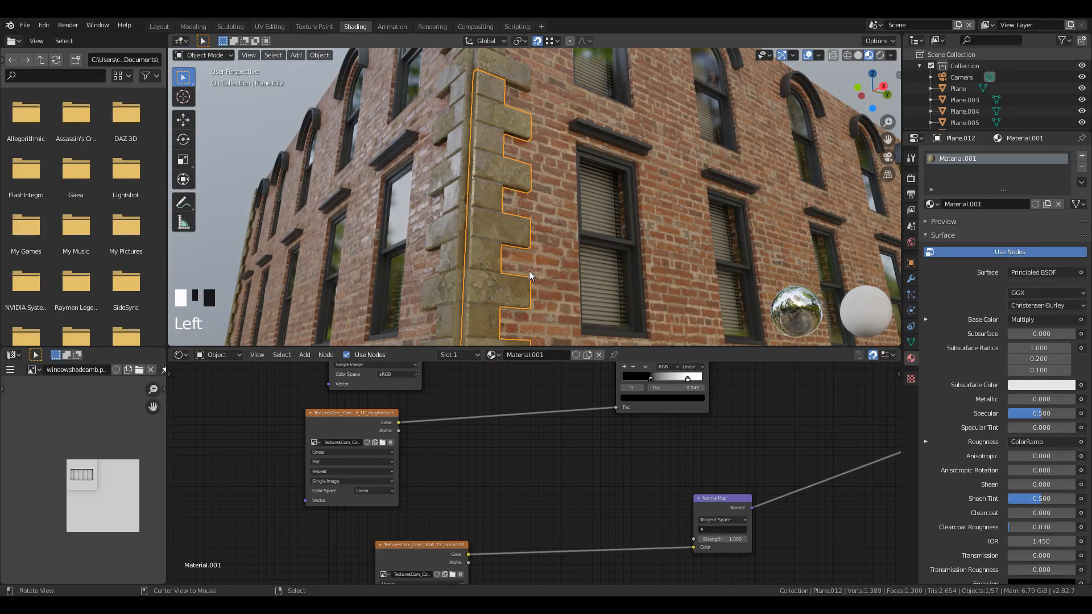
Examine the textured corner column against the brick walls in a maximised view with nothing selected.
scroll(554, 270, up, 2)
key(shift+grave)
key(a)
key(a)
key(a)
key(ctrl+alt+space)
key(shift+grave)
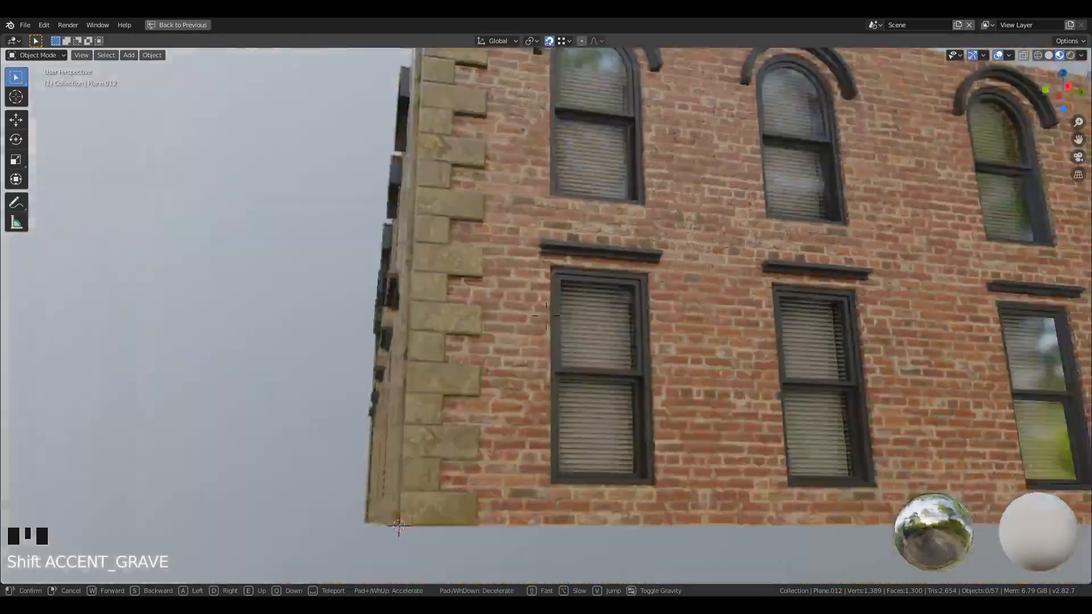
click(547, 316)
Make the Ambient Occlusion node's colour less yellow and check the column's tint on the whole building.
key(ctrl+space)
middle_drag(560, 410, 586, 538)
scroll(573, 461, up, 6)
click(723, 521)
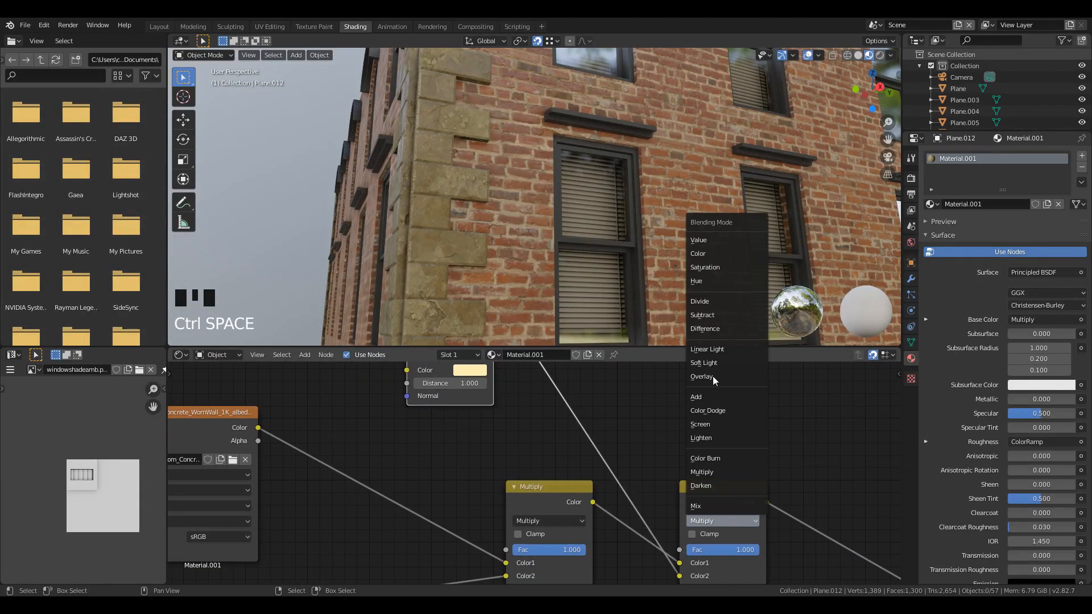
click(470, 370)
key(ctrl+alt+space)
key(shift+grave)
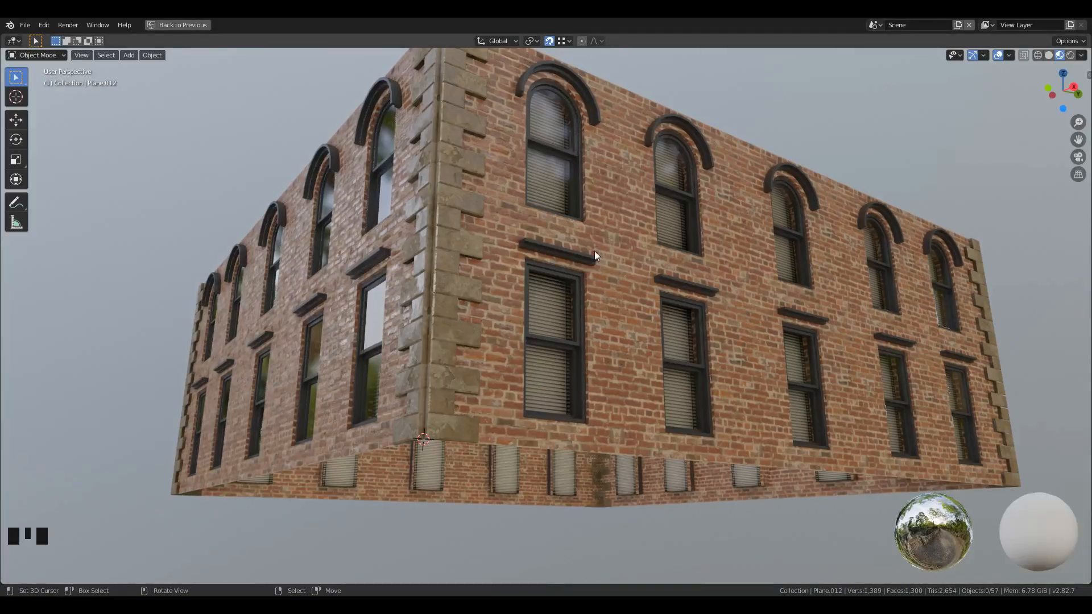
shift+middle_drag(596, 250, 496, 402)
scroll(592, 374, up, 3)
Extrude the top edge of the upper wall module beside the corner straight up into a plain vertical strip.
click(439, 312)
key(Tab)
scroll(497, 402, up, 2)
right_click(772, 296)
key(z)
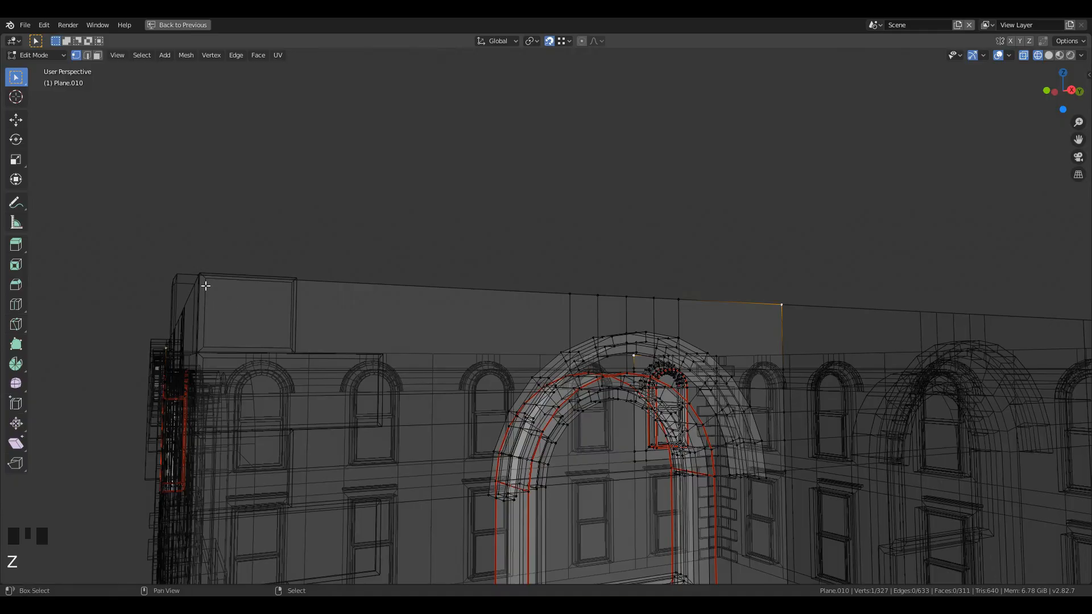
key(shift+d)
key(z)
key(g)
key(z)
click(674, 253)
key(e)
click(785, 306)
Separate the strip above the wall into its own object and leave mesh editing.
shift+middle_drag(652, 333, 776, 246)
alt+shift+right_click(777, 248)
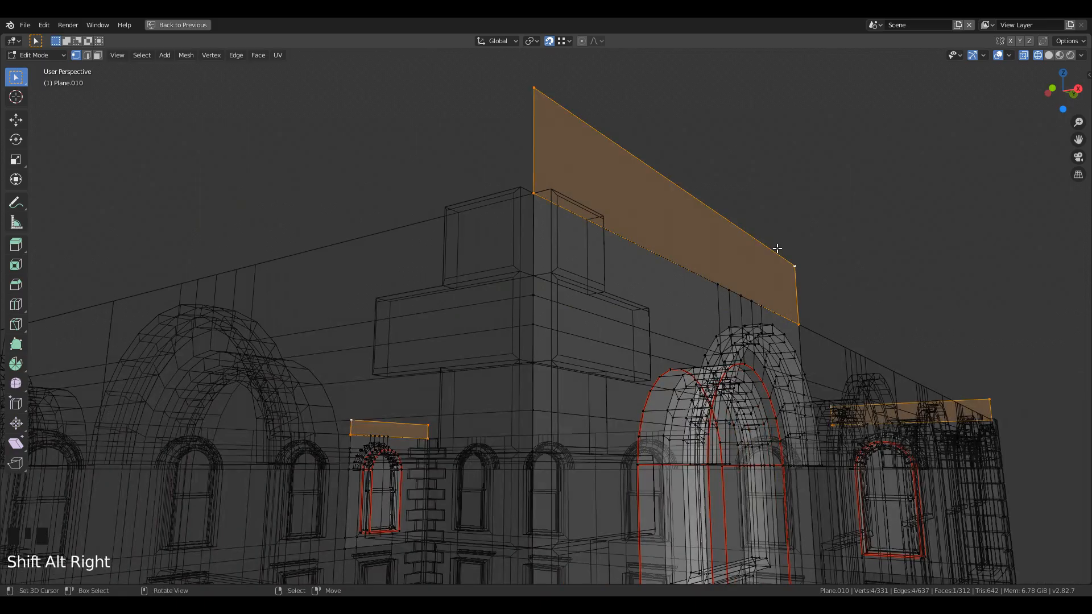
key(p)
click(779, 247)
key(Tab)
Cut a lengthwise loop through the middle of the separated strip and bevel it about 0.09 m into two edges.
shift+middle_drag(622, 190, 503, 206)
right_click(504, 206)
key(Tab)
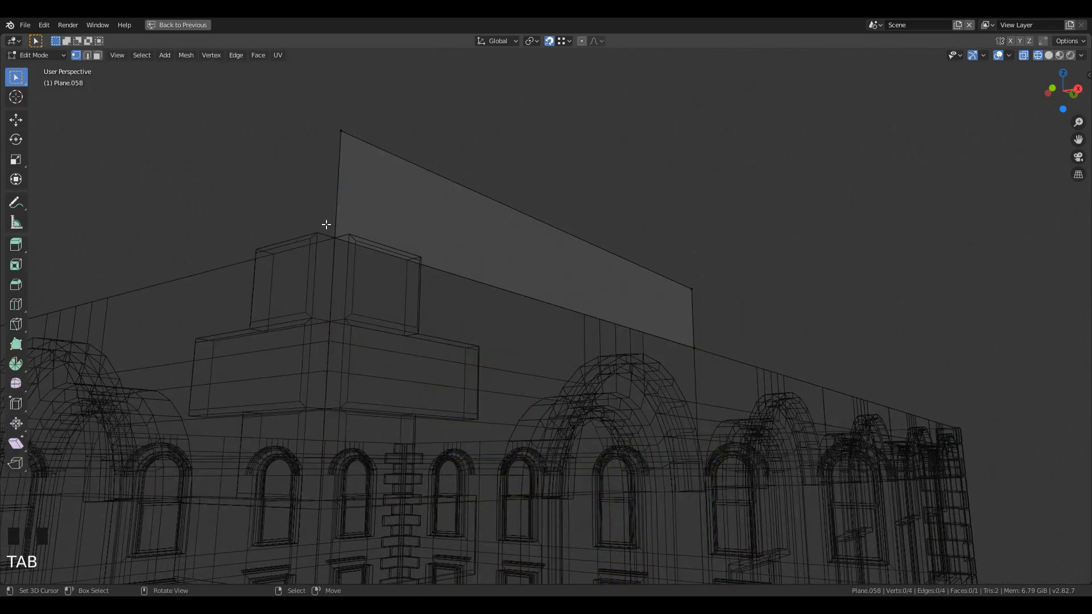
key(a)
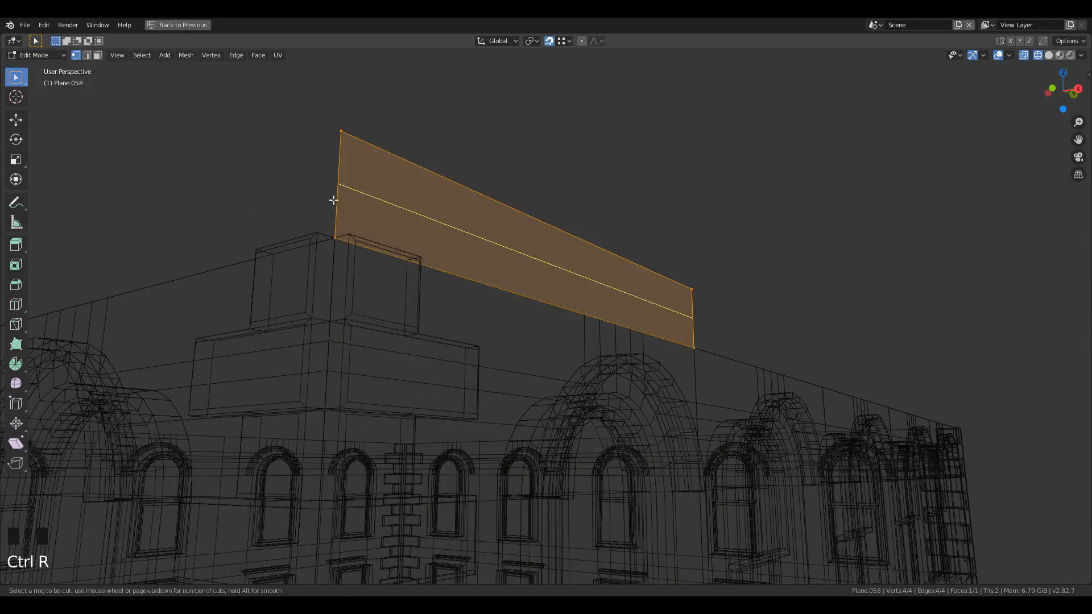
click(333, 201)
key(ctrl+b)
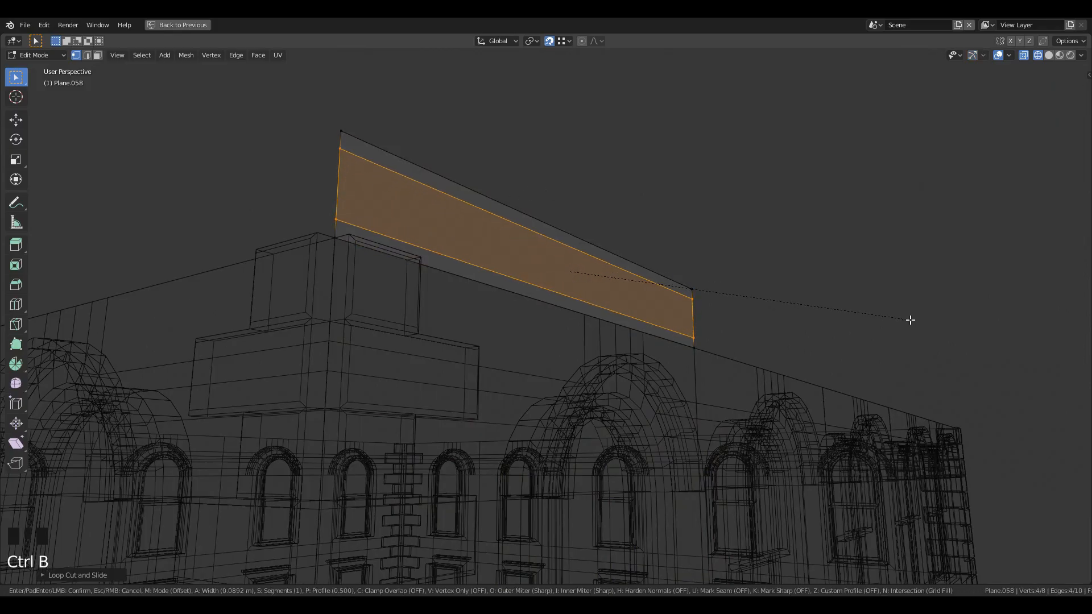
click(919, 318)
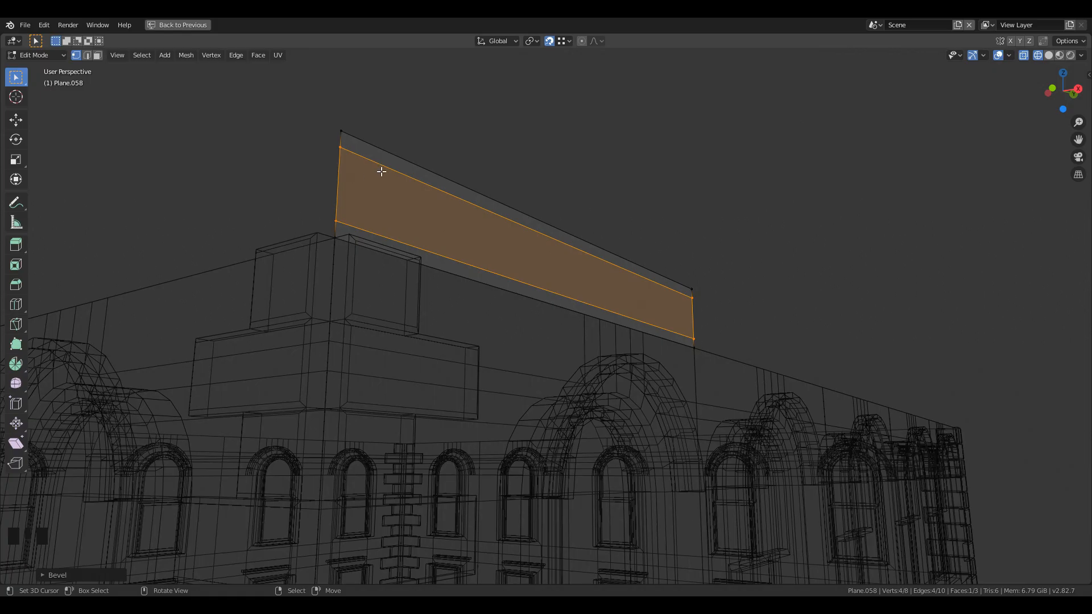
Extrude all of the strip's faces outward to give the cornice some thickness.
key(a)
key(e)
click(355, 237)
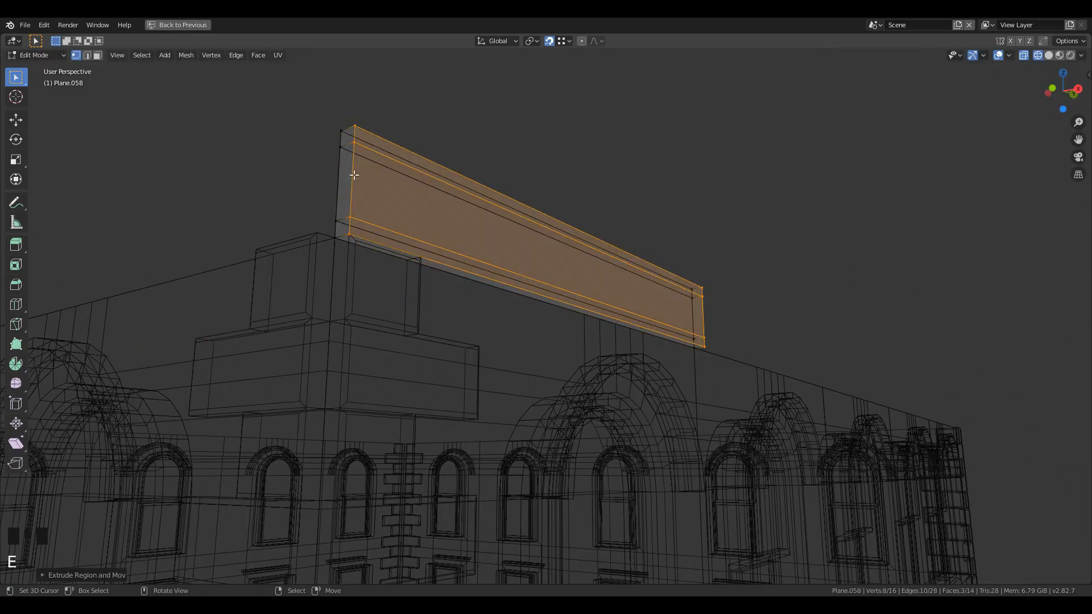
Extrude the front faces of the cornice's upper and lower bands outward about 0.03 m along X.
click(97, 56)
shift+right_click(562, 286)
key(shift+z)
key(e)
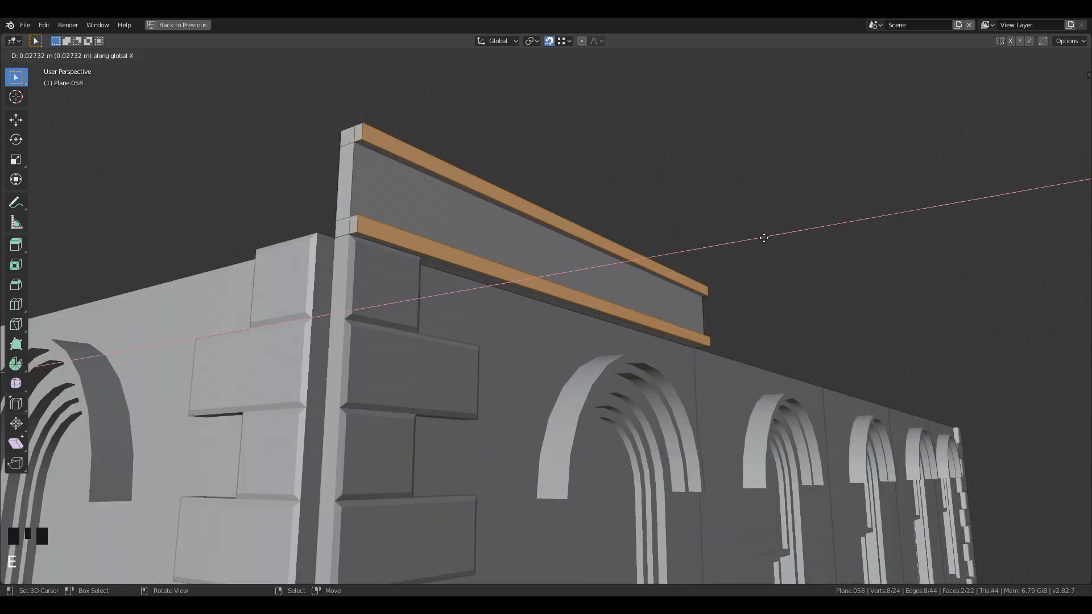
click(770, 237)
Move the upper band's front face further out along X so it overhangs the lower band.
shift+right_click(557, 295)
key(g)
key(x)
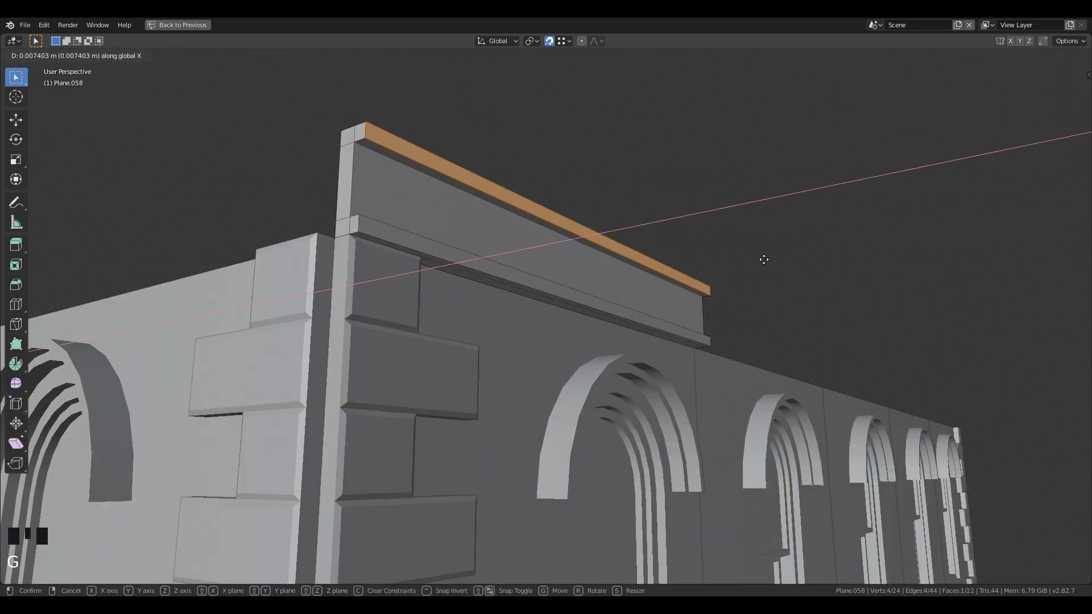
click(846, 249)
shift+middle_drag(563, 326, 552, 356)
scroll(552, 356, up, 1)
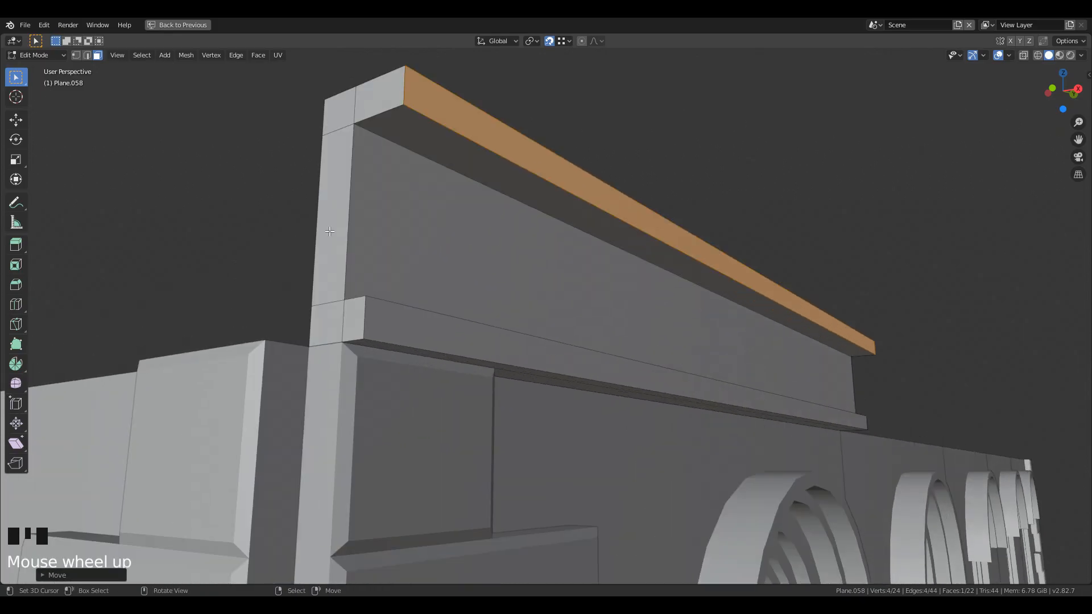
key(g)
key(x)
click(352, 224)
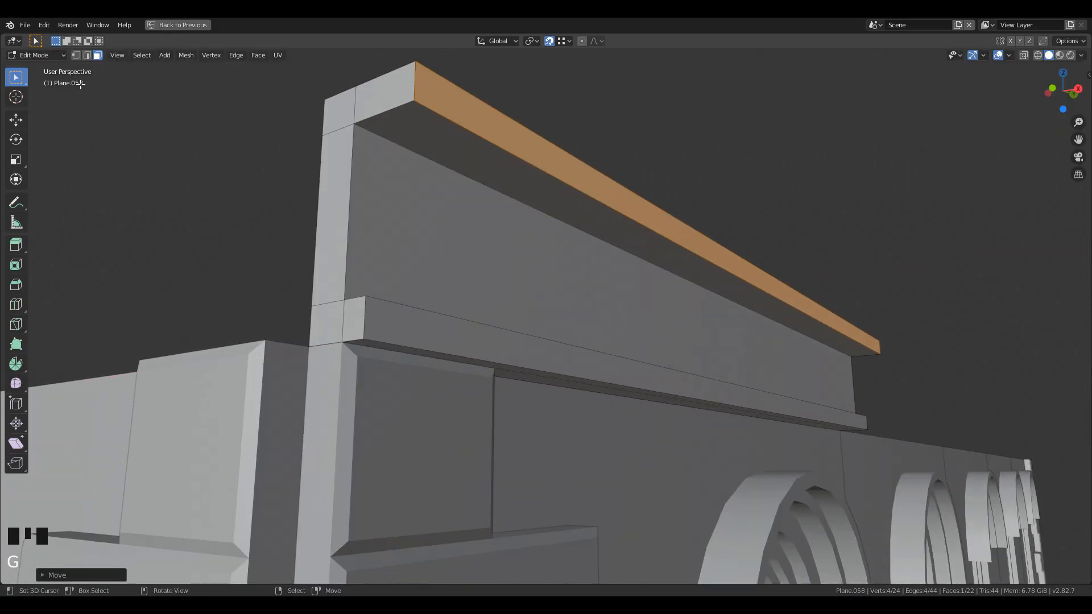
Divide the cornice along its length with five evenly spaced vertical loop cuts.
click(89, 57)
key(ctrl+r)
scroll(622, 243, up, 5)
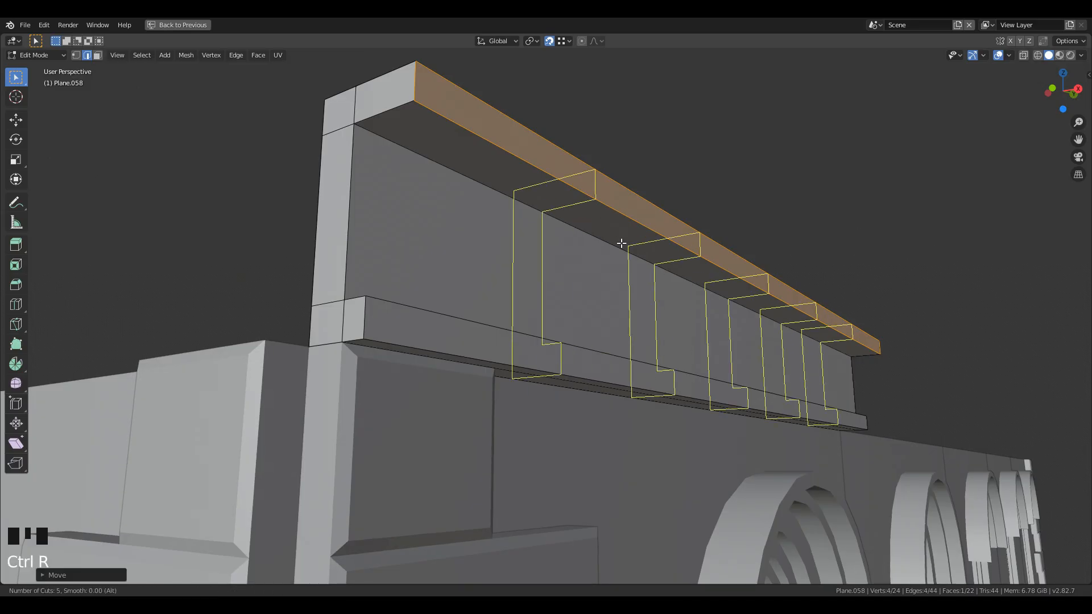
scroll(621, 243, down, 1)
click(622, 243)
right_click(622, 243)
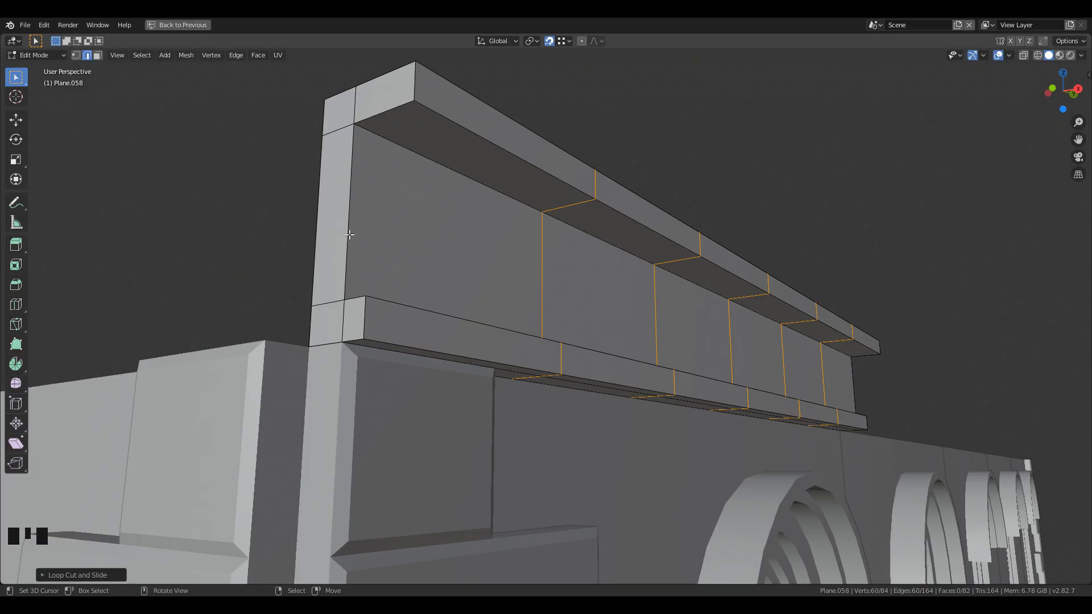
Duplicate the vertical edge at the cornice's corner end and extrude it along X into a face projecting past the upper band.
right_click(350, 198)
key(shift+d)
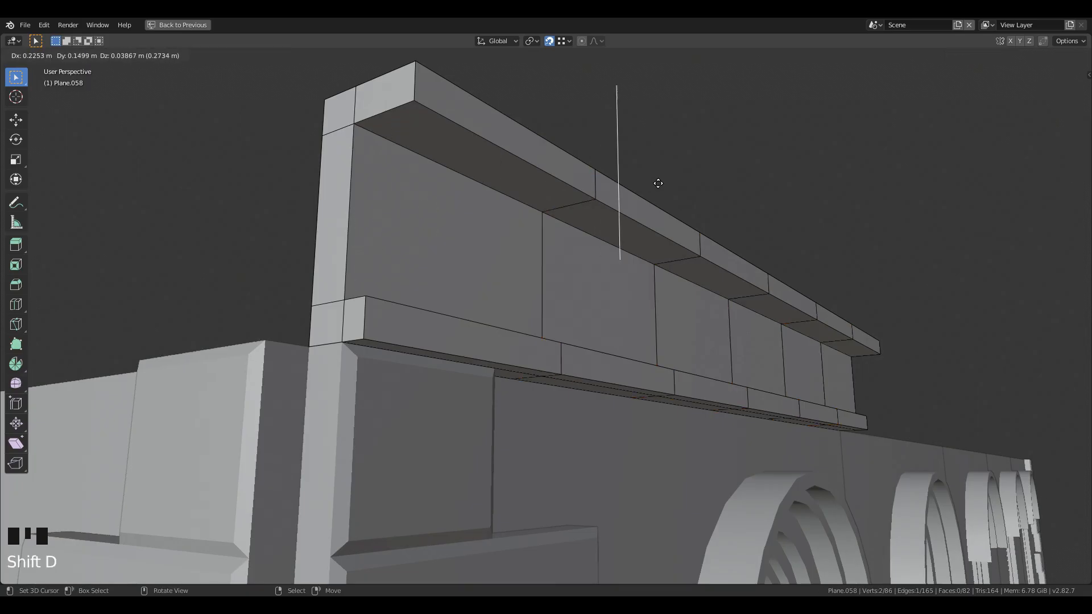
right_click(550, 225)
key(e)
key(x)
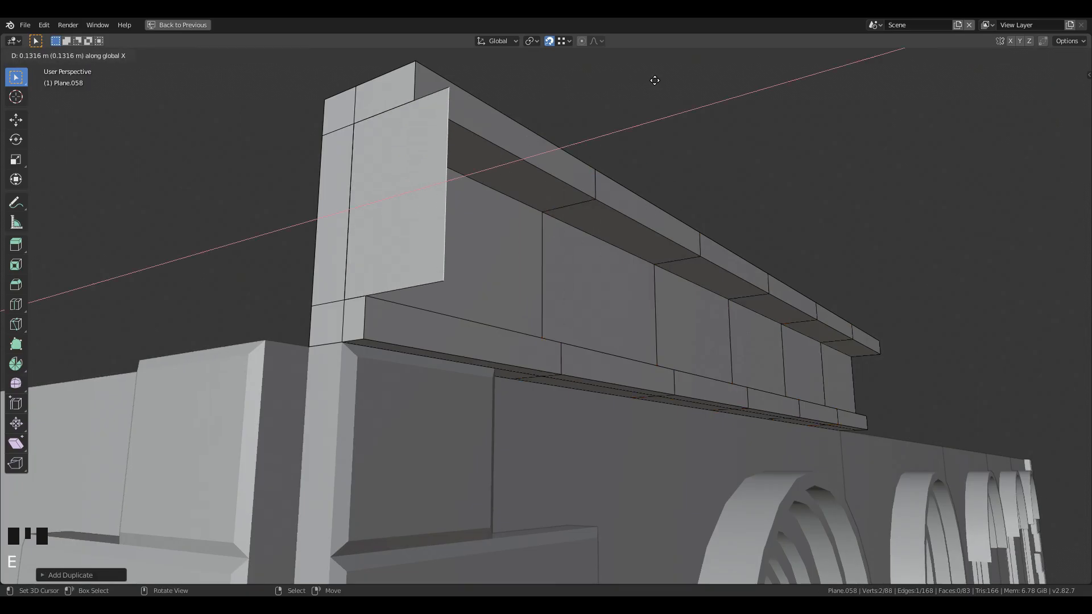
click(680, 73)
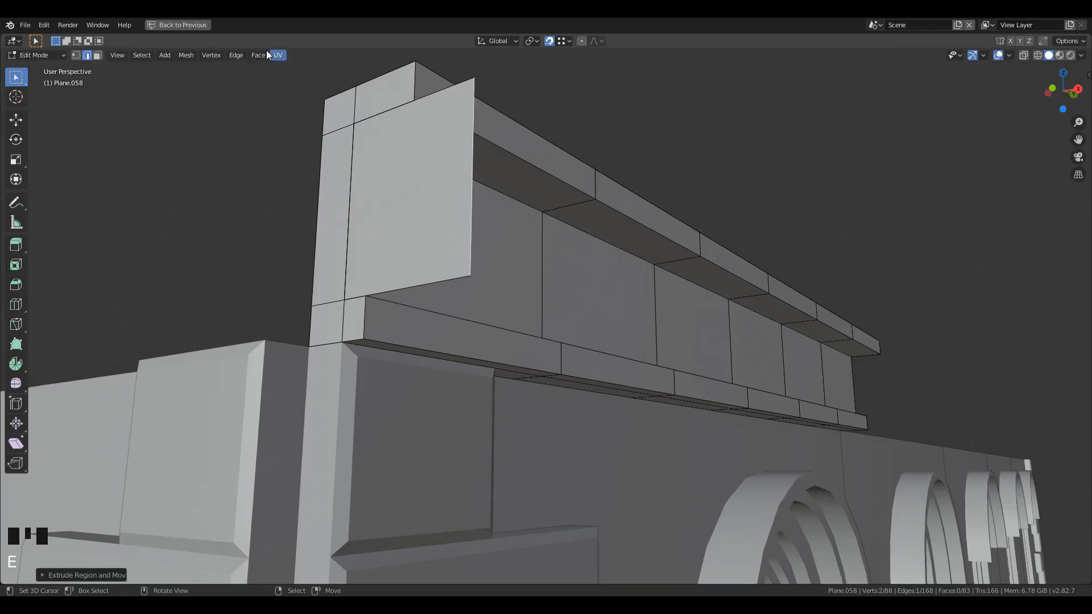
Bevel the face's lower outer vertex by 0.131 m with 6 segments and a 0.066 profile to form a concave bracket curve.
click(76, 56)
right_click(583, 256)
key(shift+ctrl+b)
scroll(734, 241, up, 1)
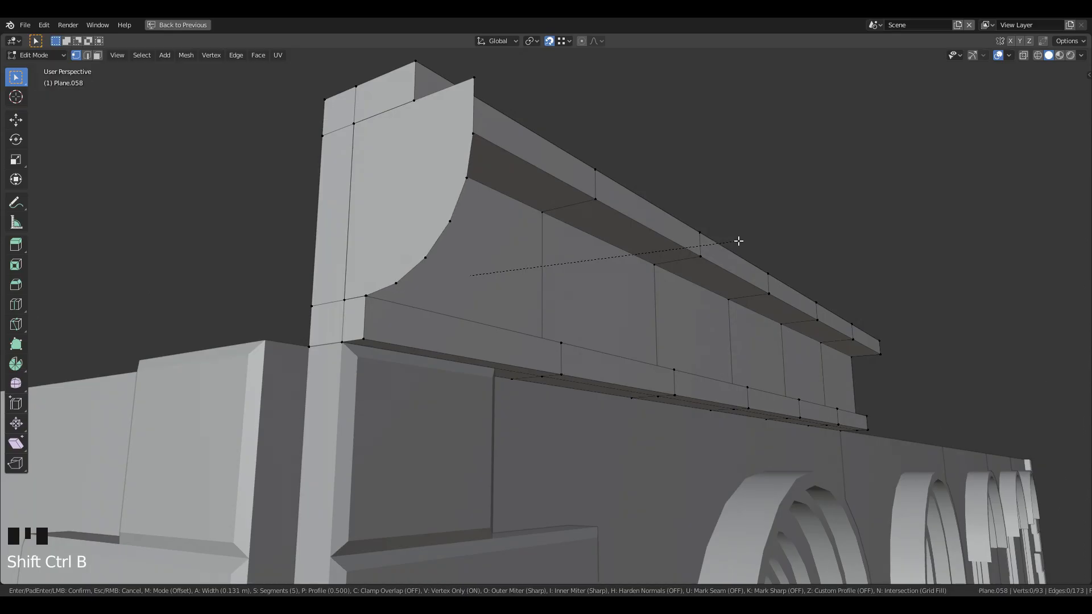
click(739, 241)
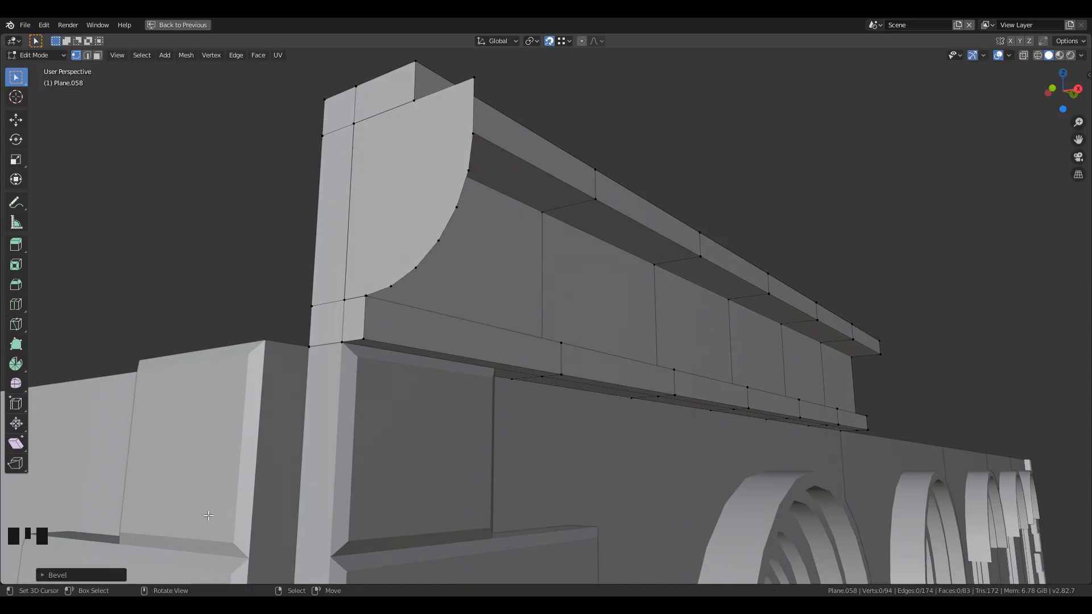
click(66, 574)
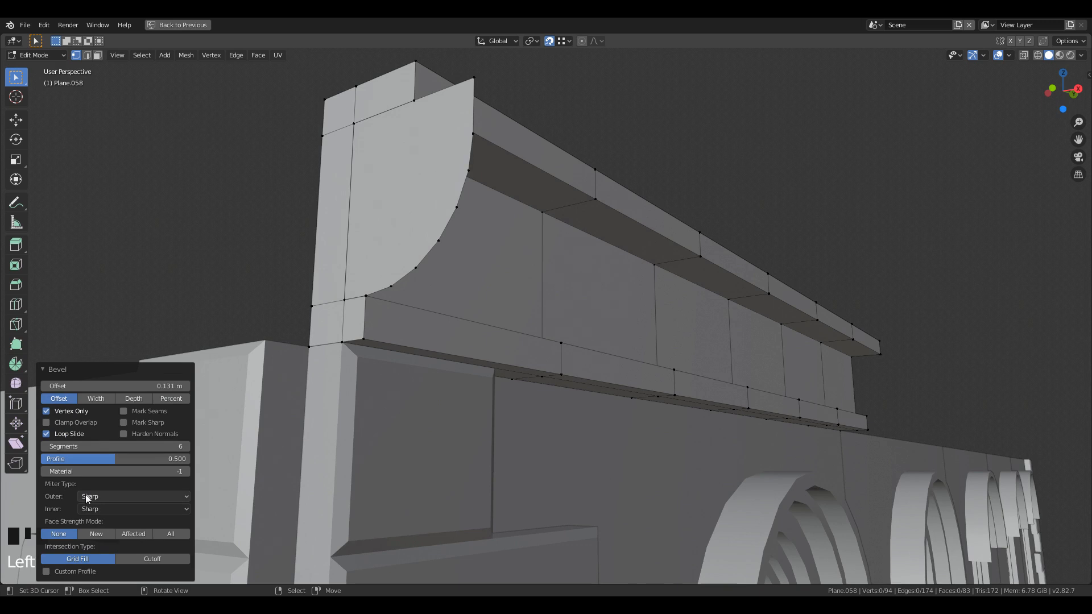
drag(110, 459, 41, 459)
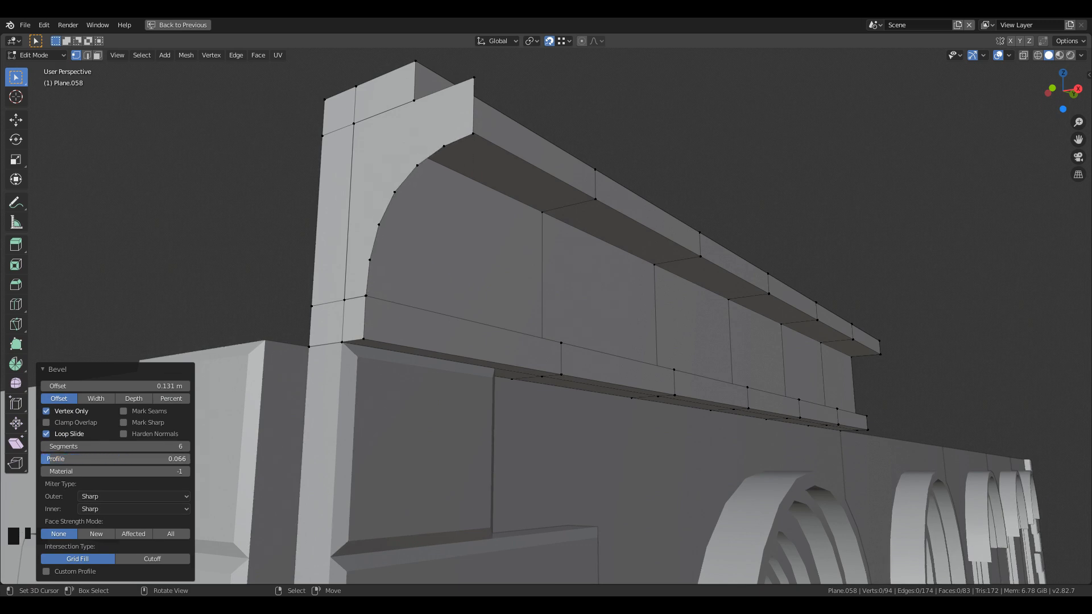
Extrude the curved bracket profile 0.0418 m along the cornice.
key(l)
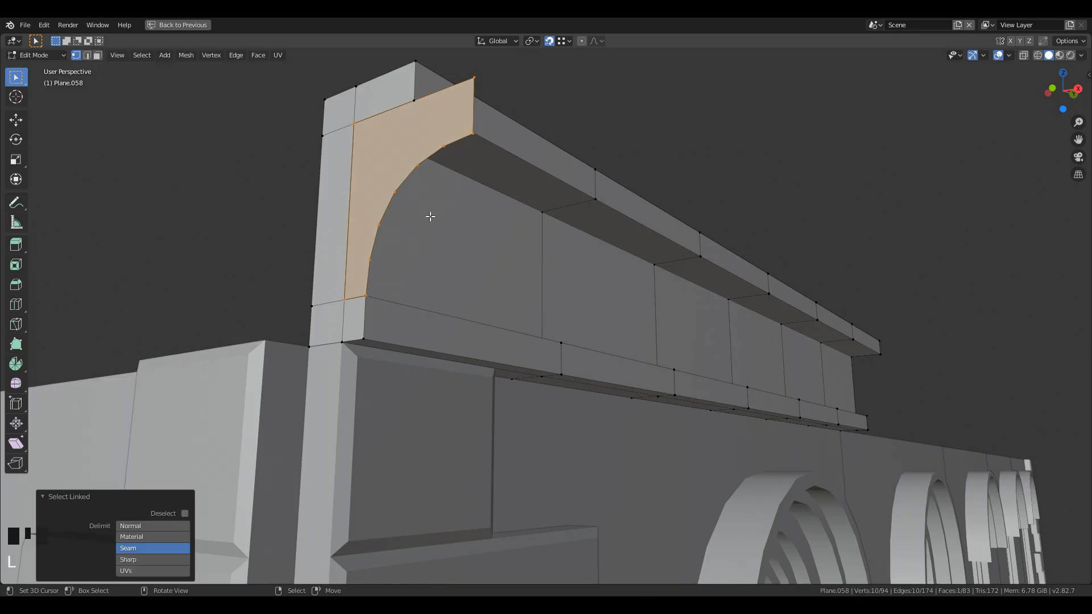
key(e)
click(460, 226)
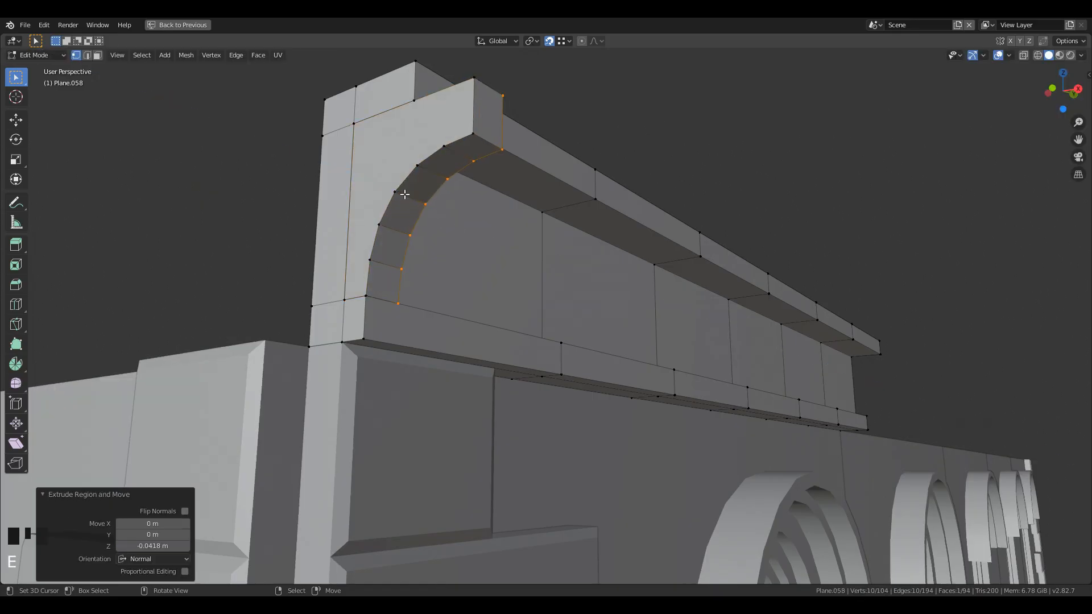
Select the whole bracket, set vertex snapping to use the Median, and move it 0.312 m along Y onto the cornice's first loop cut.
key(l)
key(shift+grave)
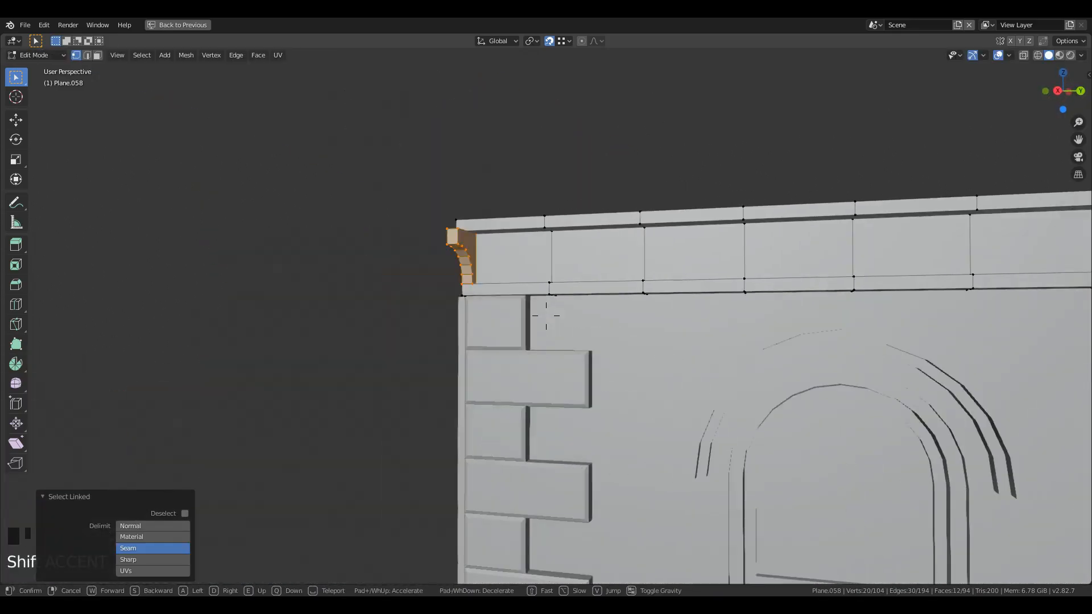
click(546, 316)
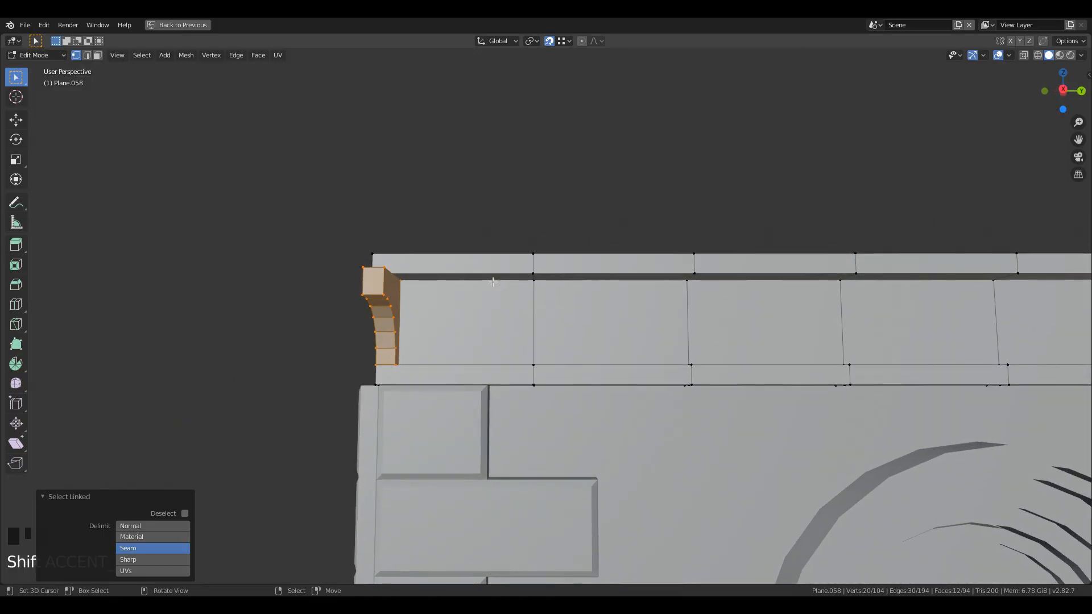
click(563, 41)
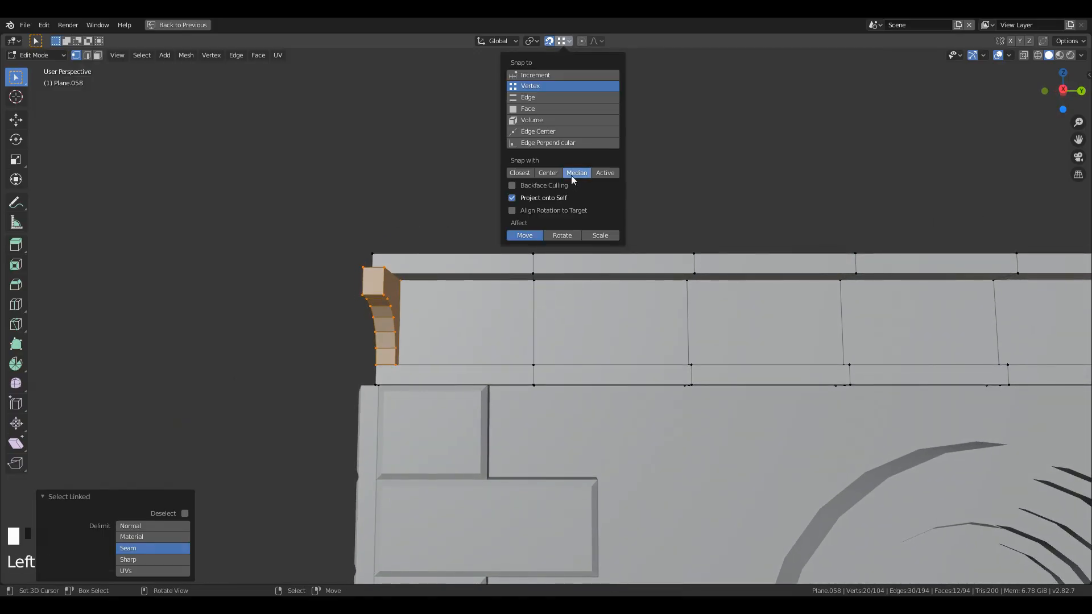
key(g)
click(627, 322)
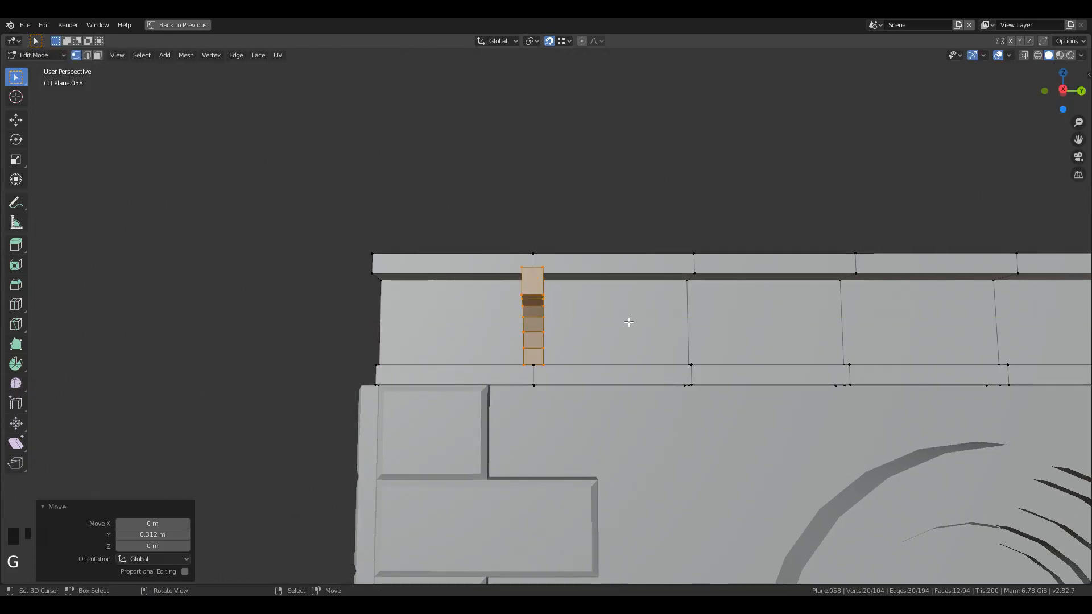
Duplicate the bracket and place the copy at the cornice's second loop cut.
key(shift+d)
click(695, 307)
scroll(696, 308, down, 3)
key(shift+d)
click(510, 239)
key(ctrl+z)
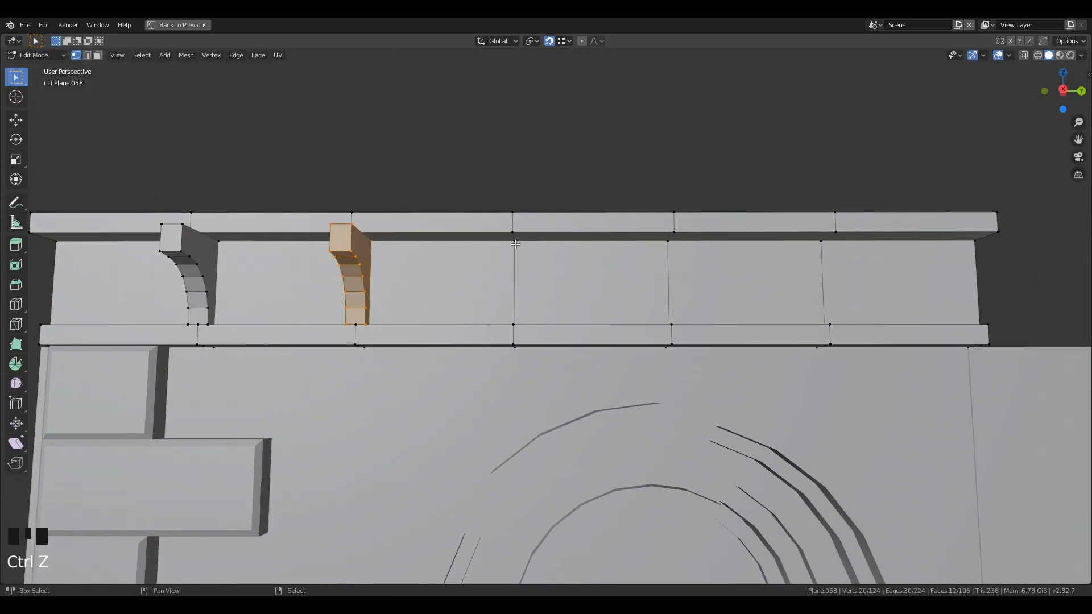
key(g)
right_click(488, 268)
Duplicate the bracket repeatedly along Y in 0.333 m intervals, snapping copies to the three remaining loop cuts and the cornice's far end.
key(shift+d)
key(y)
click(512, 238)
key(shift+d)
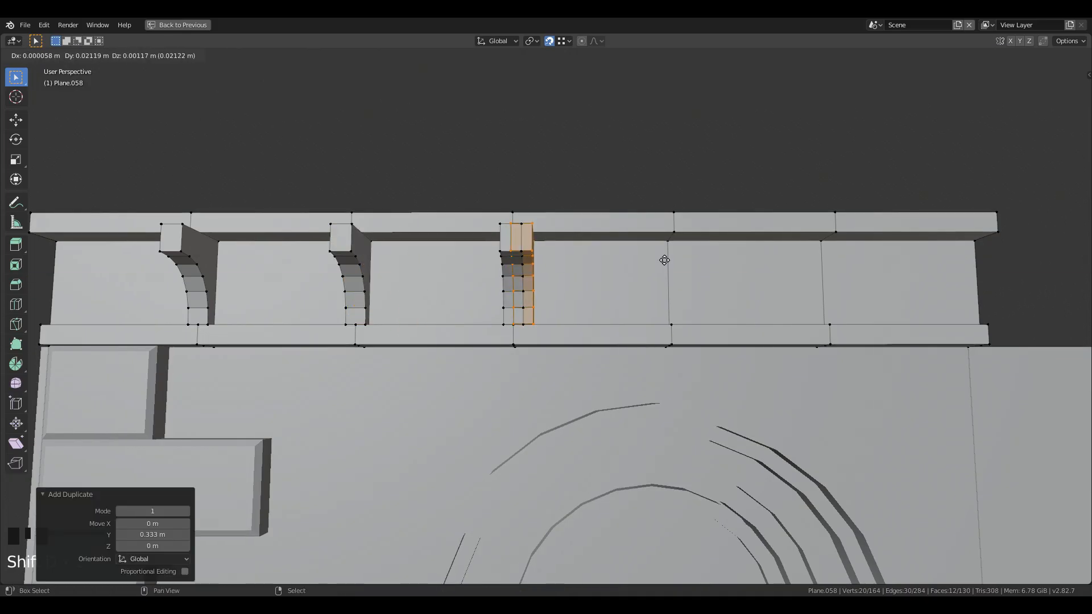
key(y)
click(681, 245)
key(shift+d)
key(y)
click(846, 242)
key(shift+d)
key(y)
click(980, 248)
Duplicate the far-end bracket -2 m along Y onto the cornice's corner end.
scroll(829, 277, down, 3)
key(shift+d)
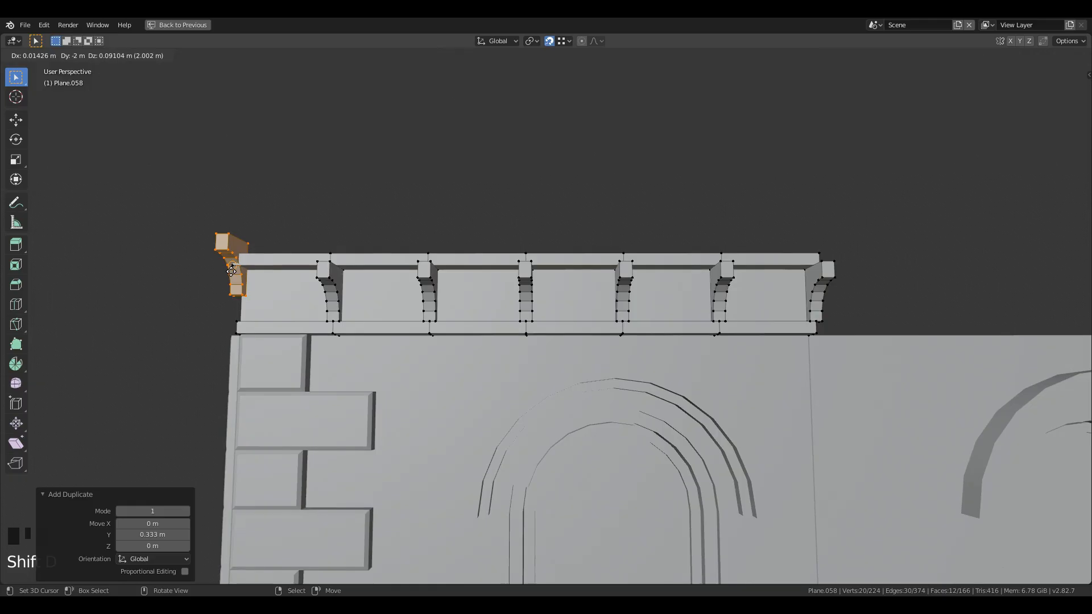
key(y)
click(232, 274)
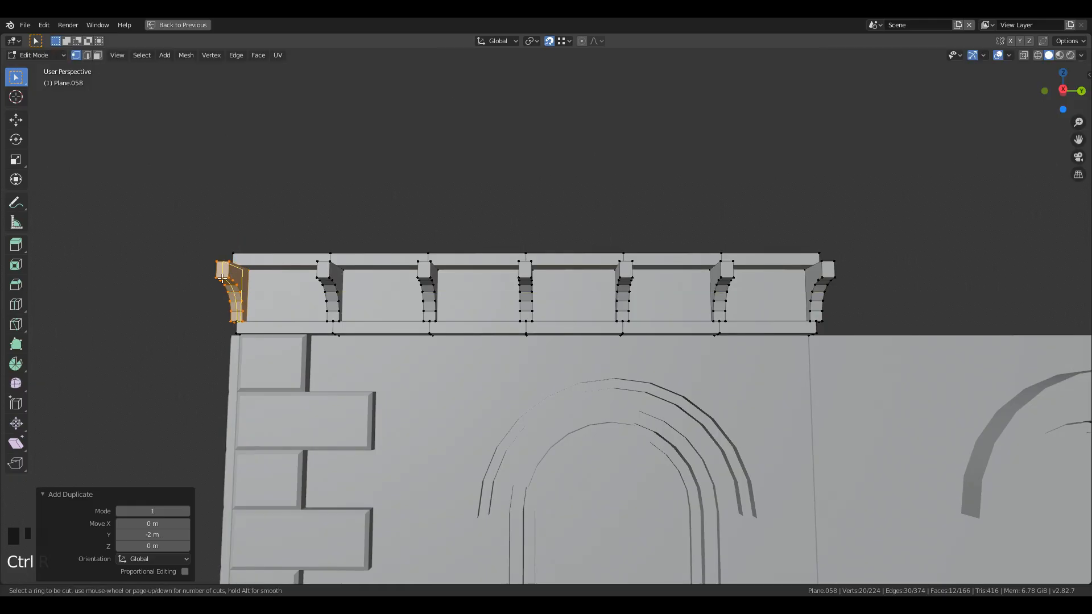
Split the brackets at both cornice ends with one centred loop cut each and delete the faces of their overhanging outer halves.
click(222, 278)
right_click(222, 278)
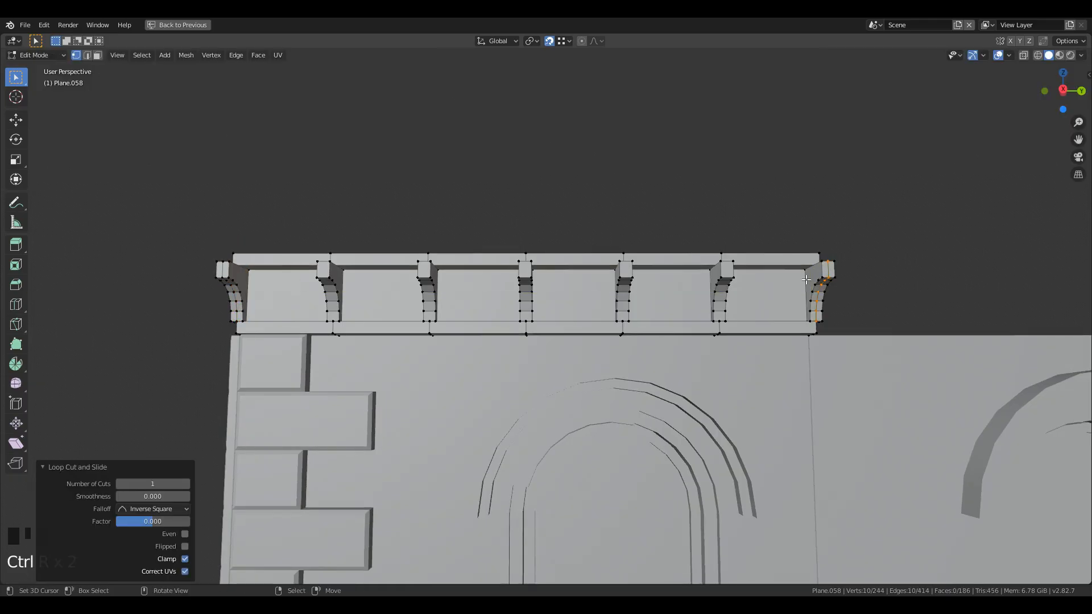
shift+middle_drag(392, 319, 629, 319)
middle_drag(467, 319, 489, 319)
scroll(490, 320, up, 5)
alt+scroll(490, 320, down, 1)
middle_drag(694, 310, 731, 281)
scroll(256, 285, down, 2)
key(x)
key(f)
mouse_move(626, 319)
shift+middle_down()
mouse_move(526, 344)
mouse_move(629, 335)
shift+middle_up()
key(Tab)
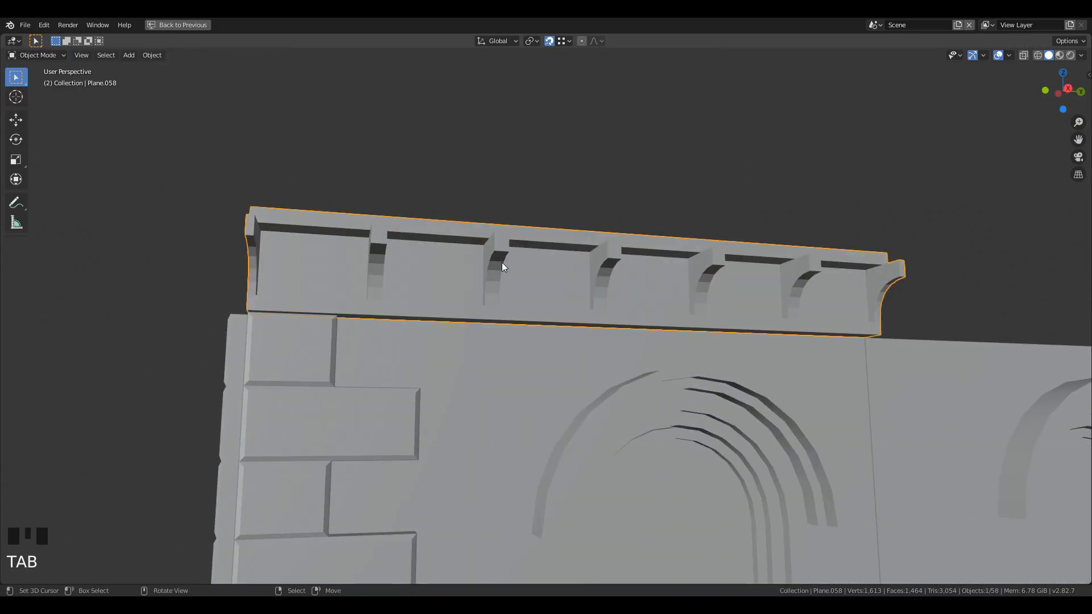
Select all front faces of the cornice's upper band and move them outward along X so the band covers the brackets.
middle_drag(503, 261, 571, 294)
key(Tab)
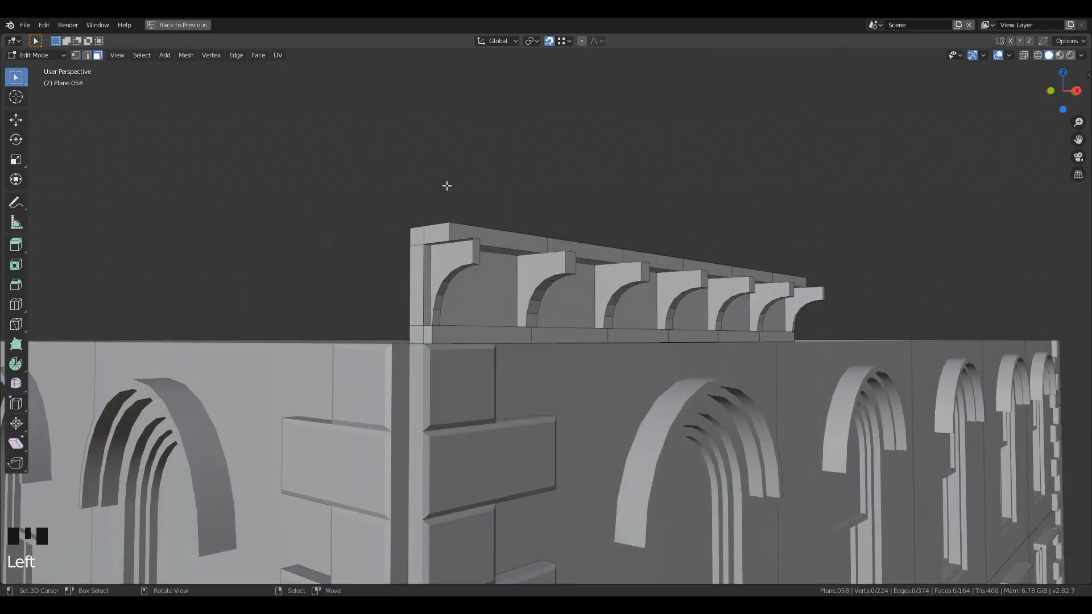
shift+right_click(557, 245)
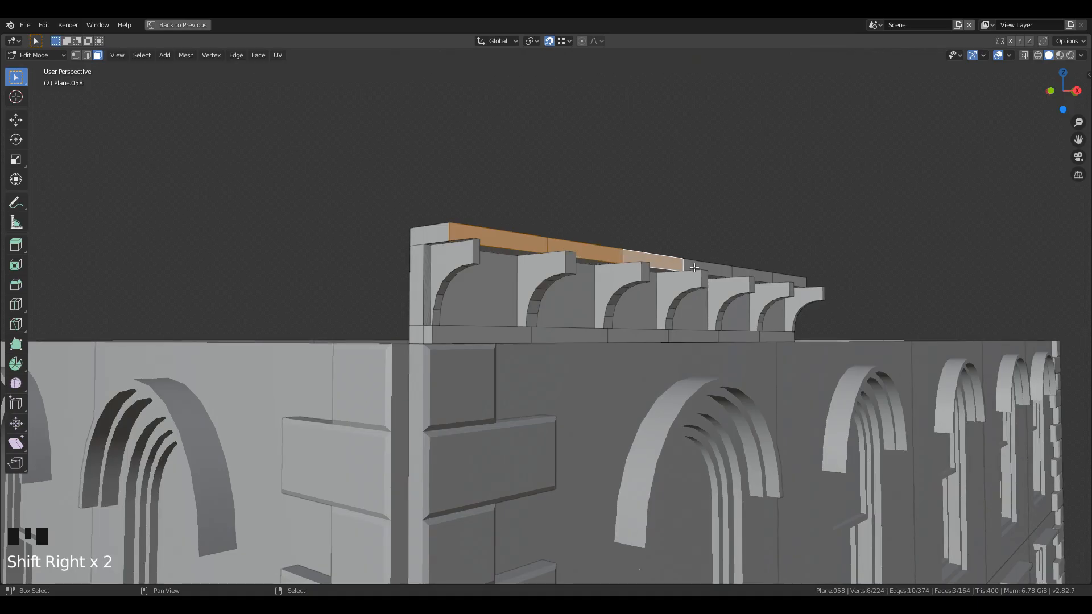
shift+right_click(719, 268)
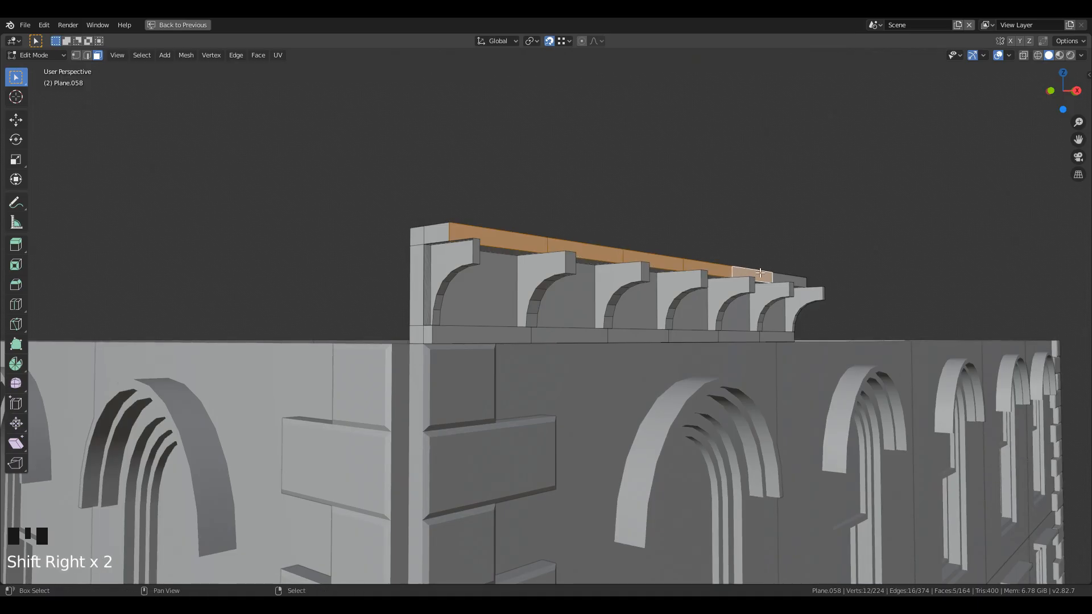
key(g)
key(y)
key(x)
click(824, 284)
middle_drag(832, 233, 774, 284)
Shade the cornice smooth and display the building in Material Preview shading.
key(Tab)
key(w)
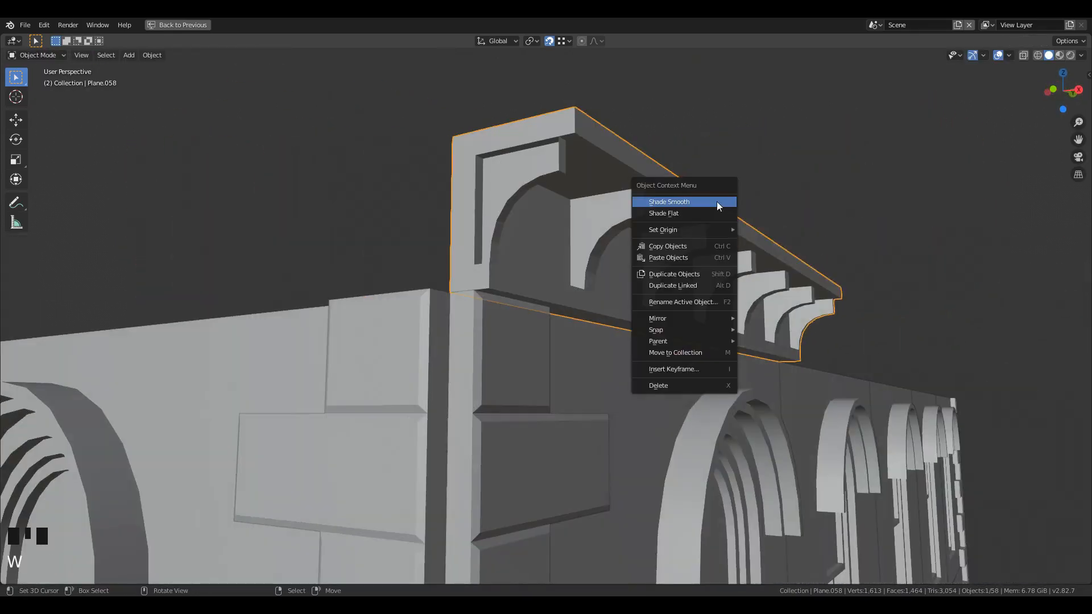
mouse_move(658, 259)
middle_down()
mouse_move(603, 259)
mouse_move(630, 302)
middle_up()
key(z)
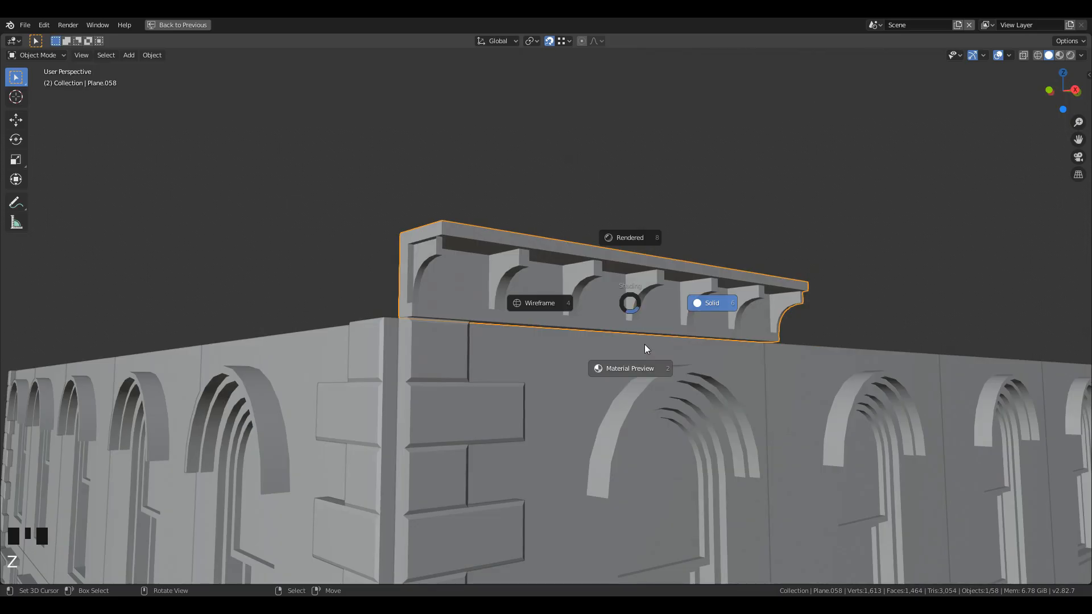
click(644, 342)
mouse_move(644, 354)
middle_down()
mouse_move(647, 366)
mouse_move(592, 364)
mouse_move(644, 363)
mouse_move(650, 339)
middle_up()
scroll(656, 390, down, 2)
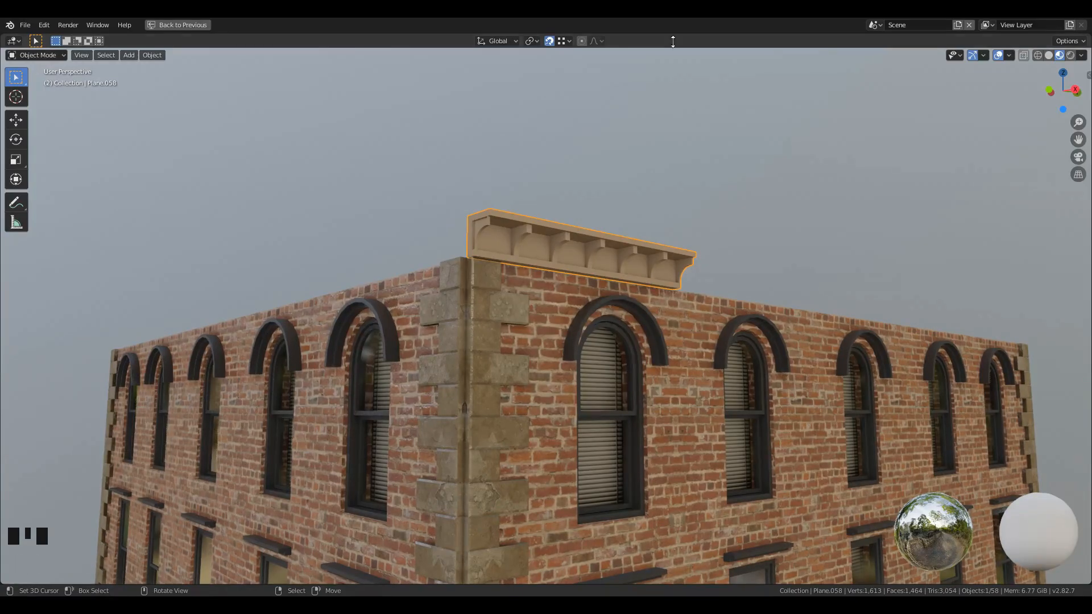
Make a linked duplicate of the cornice -1.84 m along Y and rotate it -90° about Z.
scroll(578, 242, up, 1)
shift+middle_drag(578, 243, 568, 286)
right_click(541, 262)
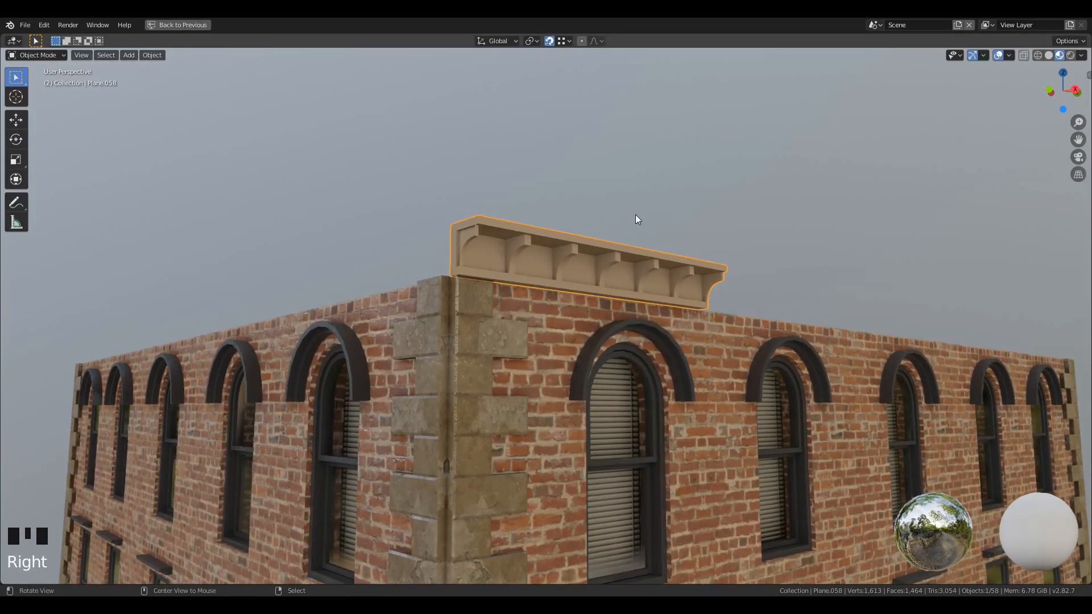
key(alt+d)
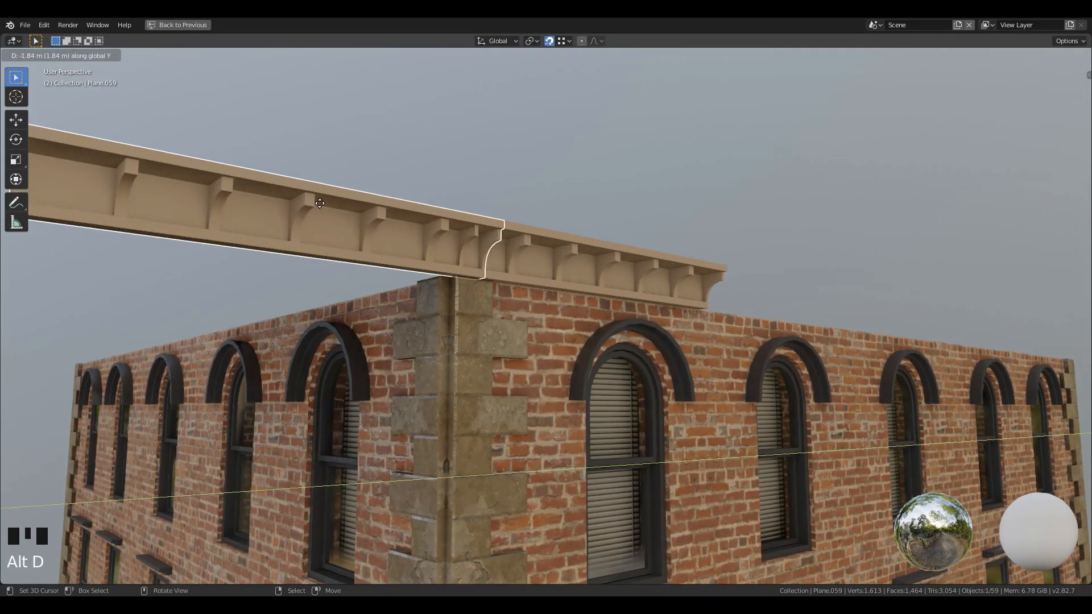
click(636, 301)
text(rz-90)
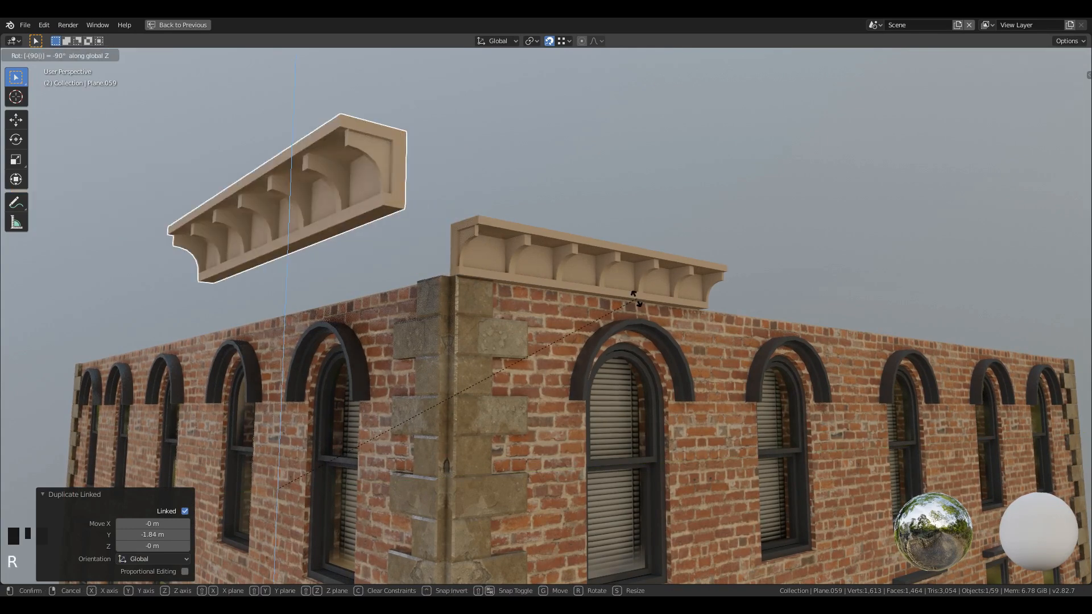
key(Return)
Move the rotated cornice 0.84 m along Y and -1.13 m along X onto the adjacent wall's top.
key(g)
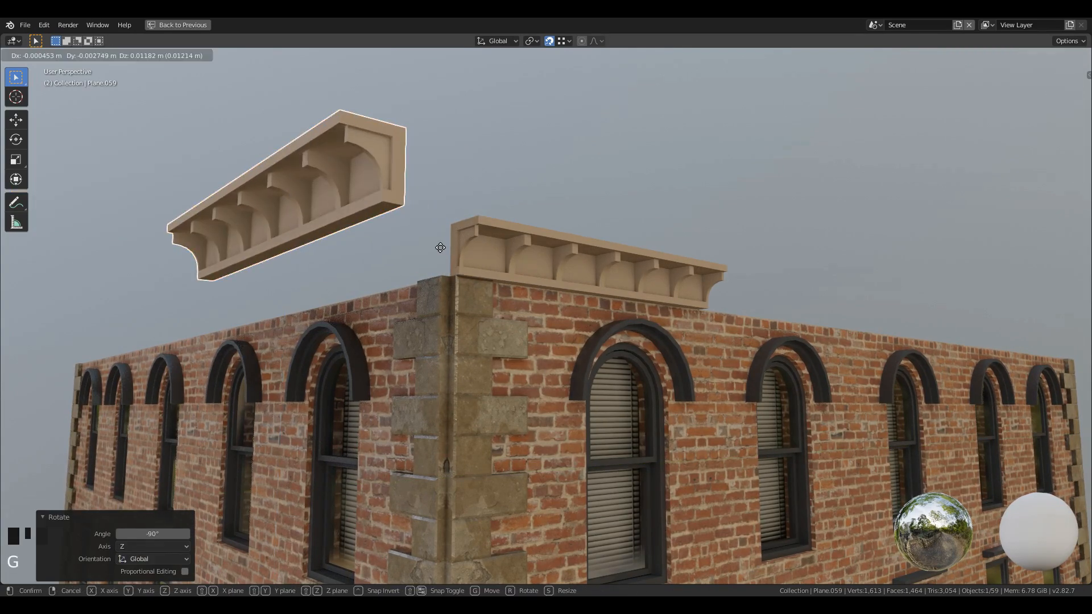
key(y)
key(x)
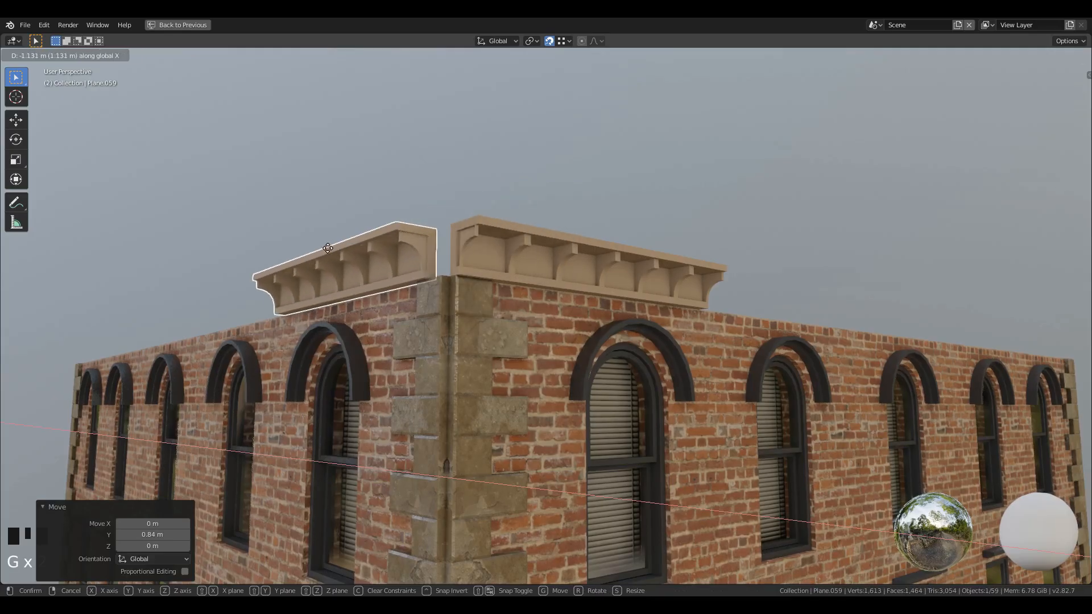
click(370, 245)
Set snapping to use the Closest point and snap the rotated cornice along X against the first cornice's corner end.
click(561, 41)
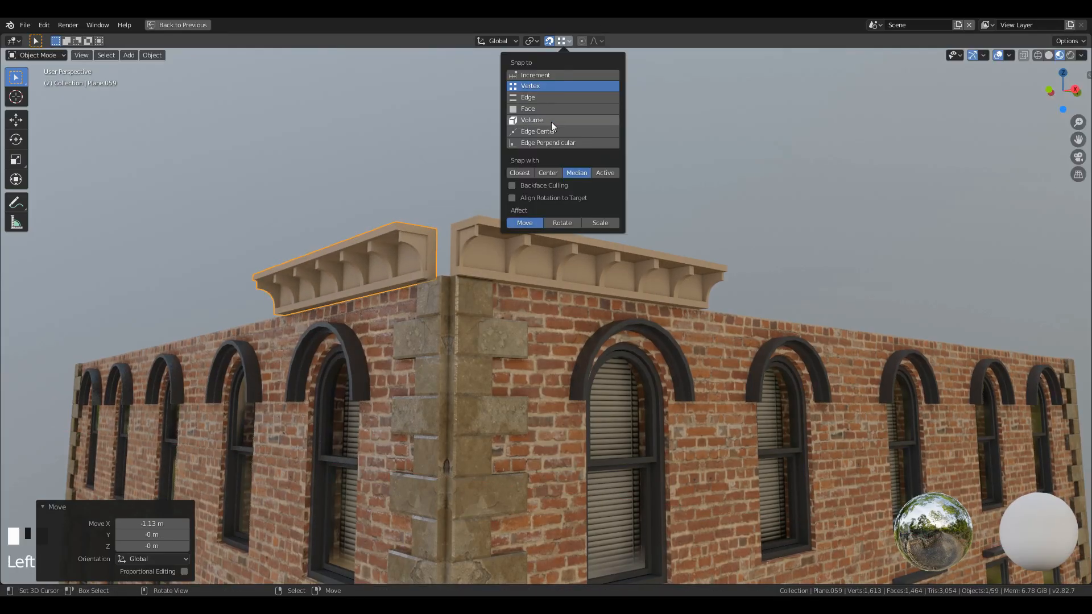
click(520, 172)
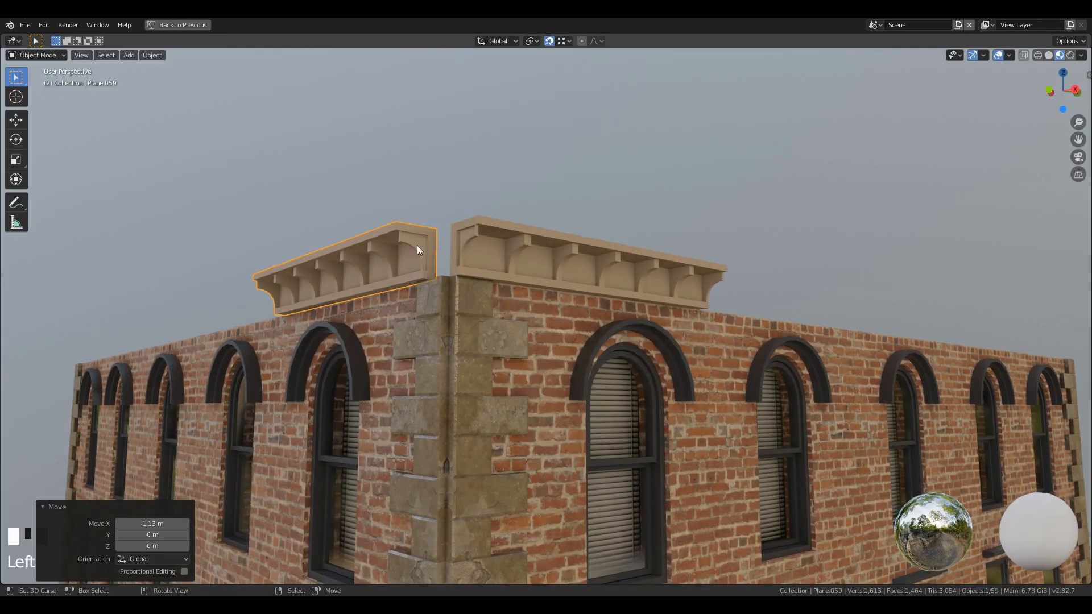
key(g)
click(441, 225)
key(g)
key(x)
click(448, 222)
scroll(474, 249, up, 3)
key(g)
key(x)
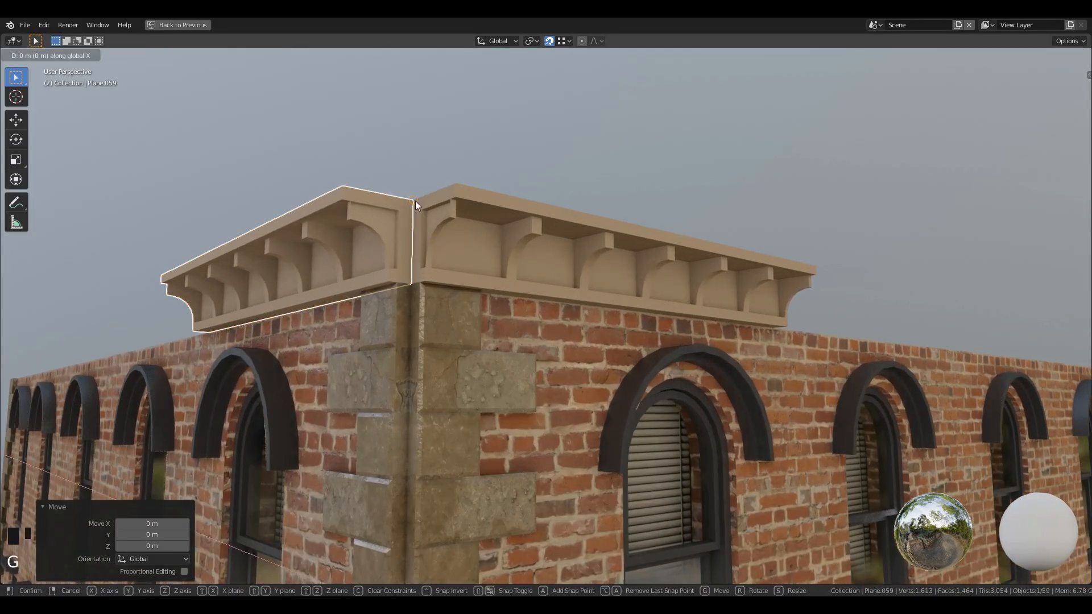
Snap the cornice section along X against the corner of the adjoining one and isolate both sections in local view.
click(422, 206)
shift+middle_drag(433, 222, 581, 284)
scroll(582, 285, up, 1)
shift+right_click(609, 253)
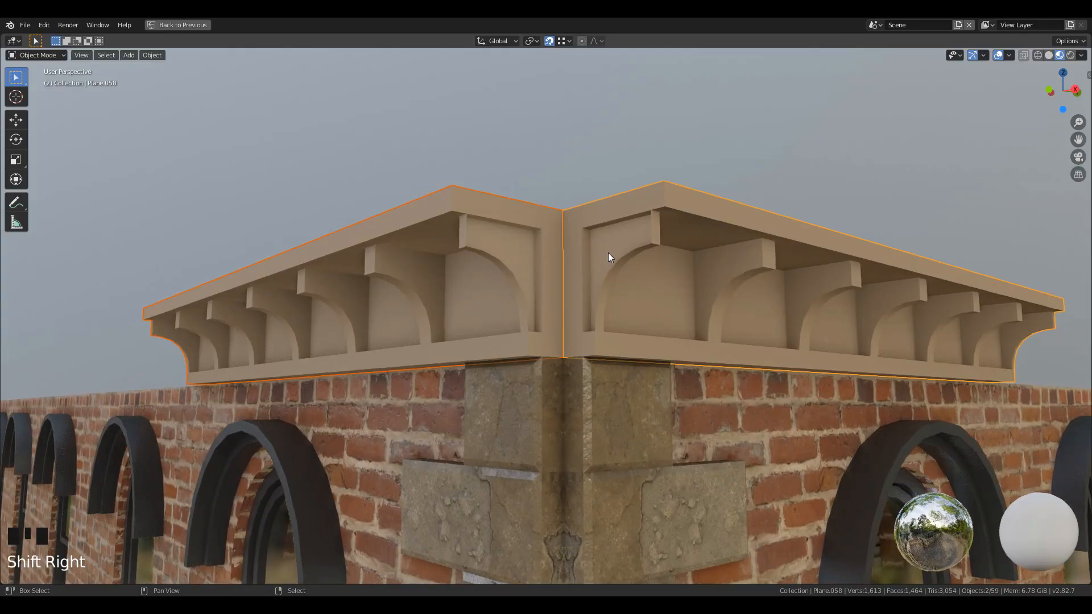
key(slash)
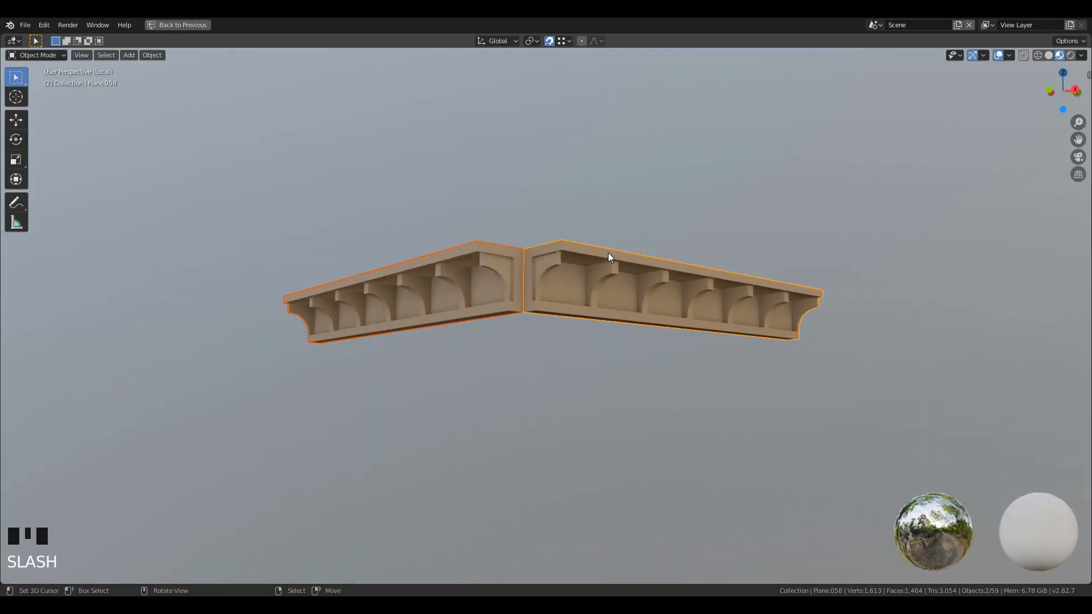
Snap the 3D cursor to the upper vertex of the inner corner where the two cornice sections meet.
shift+middle_drag(609, 252, 551, 391)
scroll(530, 260, up, 2)
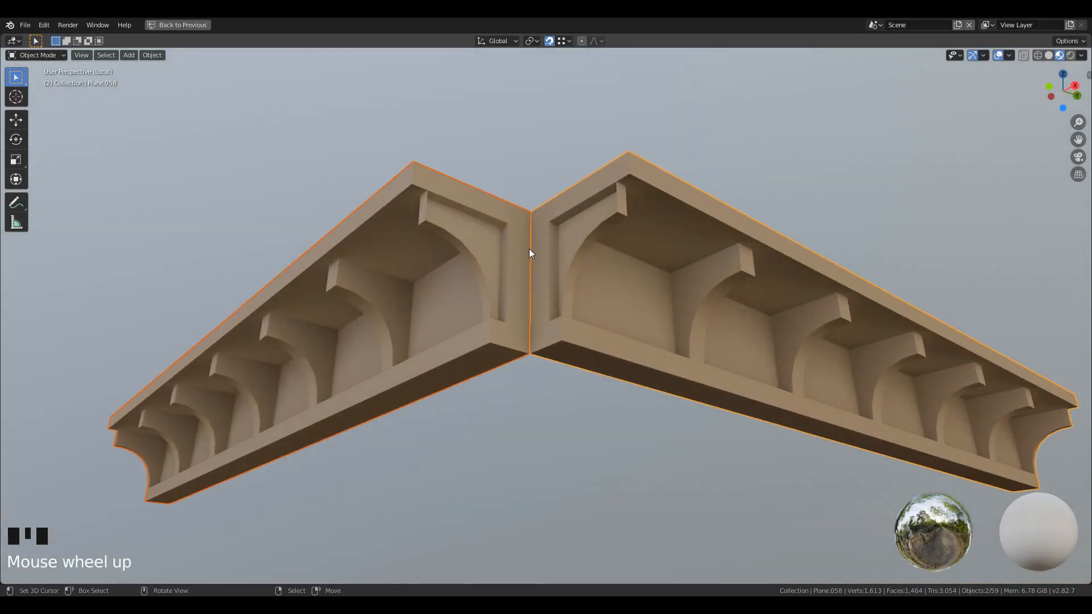
key(Tab)
click(244, 151)
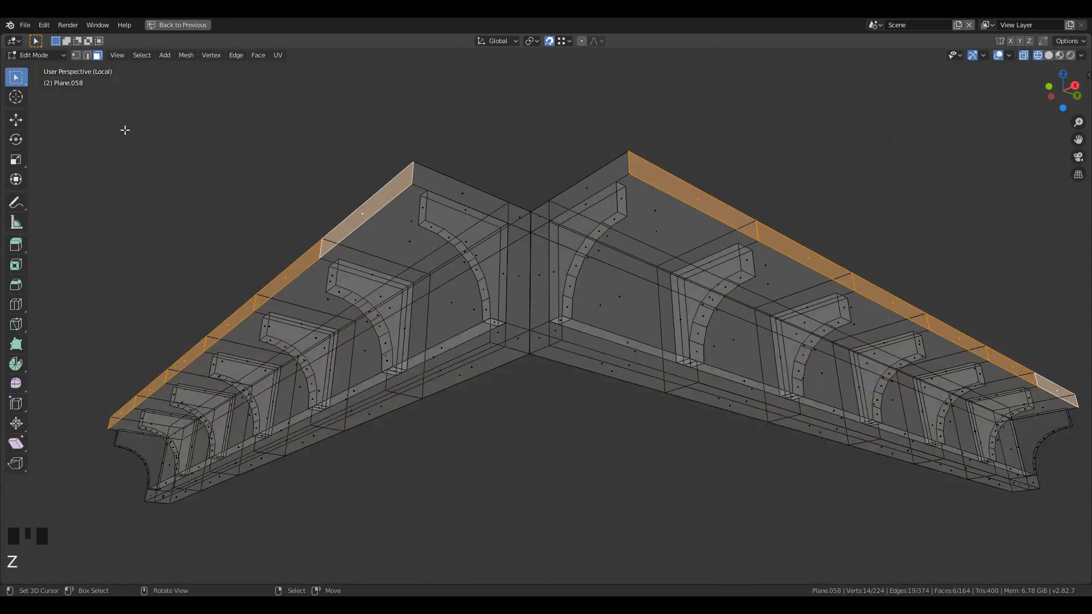
click(76, 55)
right_click(648, 270)
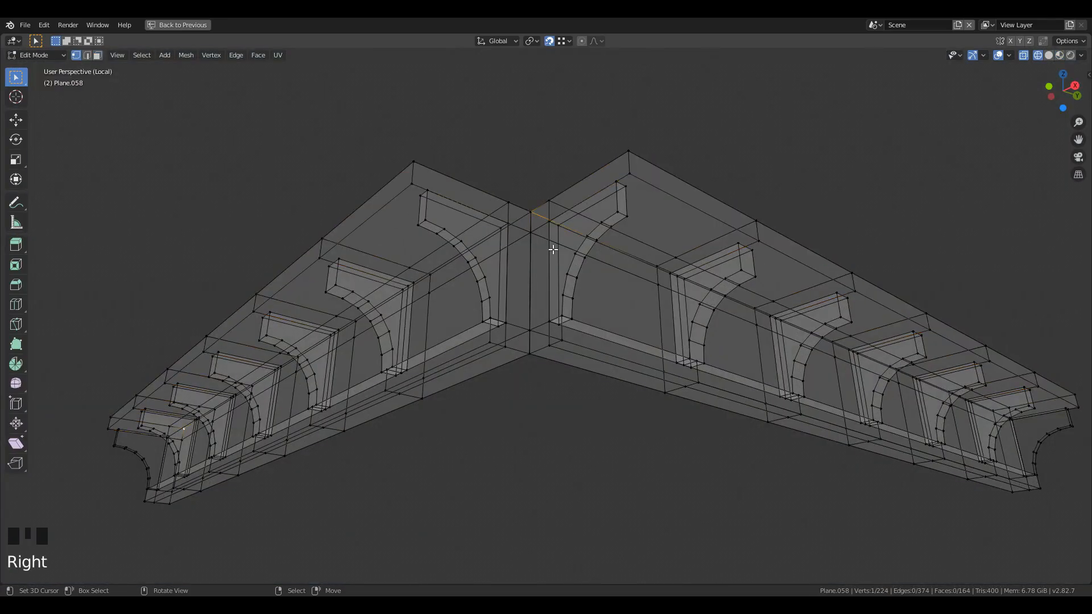
key(shift+s)
key(Tab)
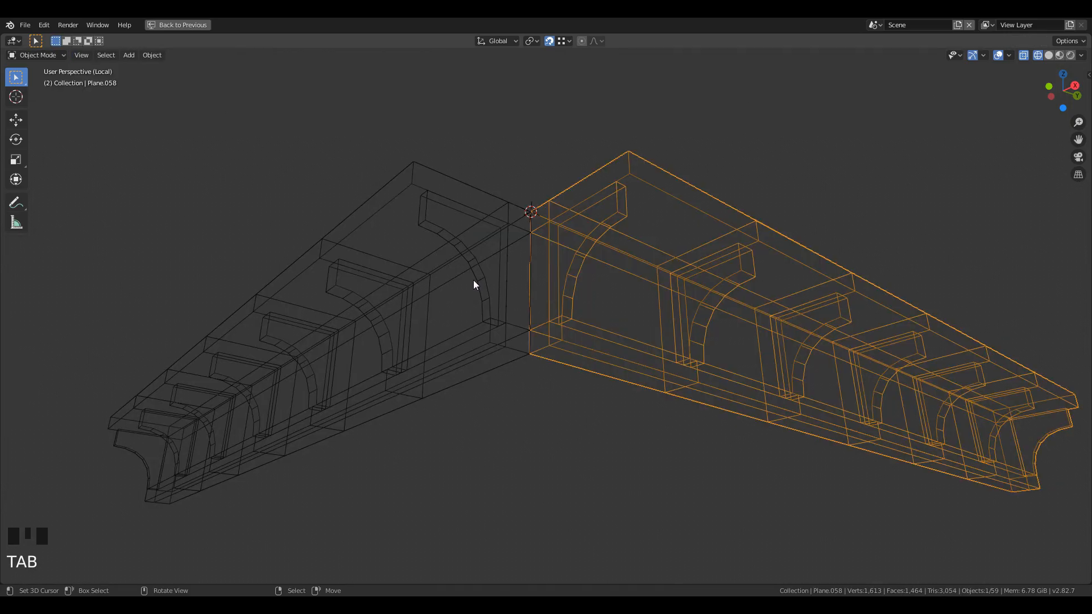
Add a plane at the 3D cursor and merge all its vertices at center into a single vertex.
key(shift+a)
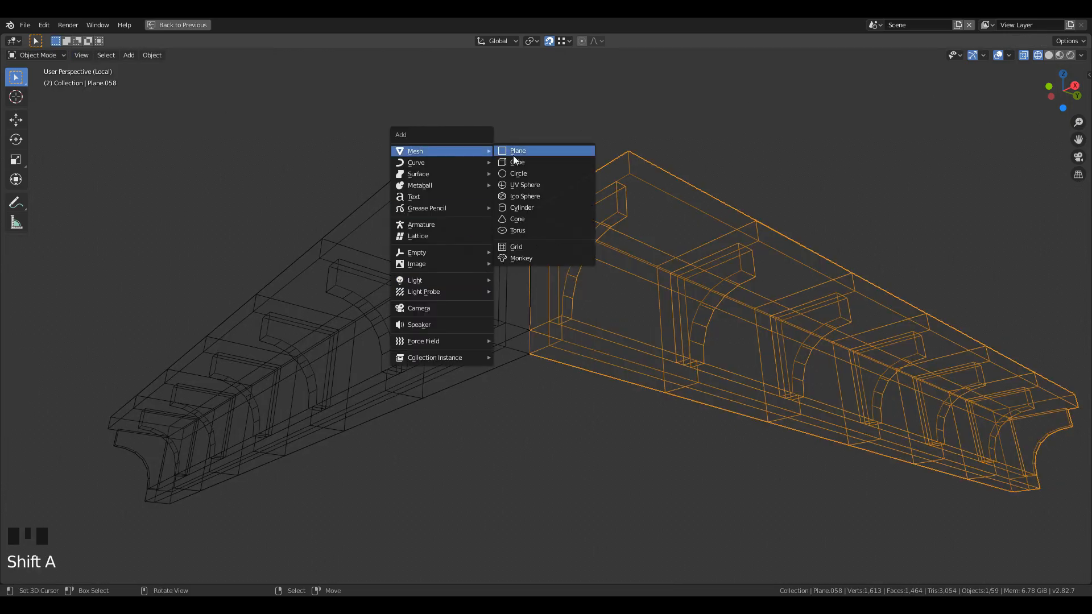
click(515, 153)
key(Tab)
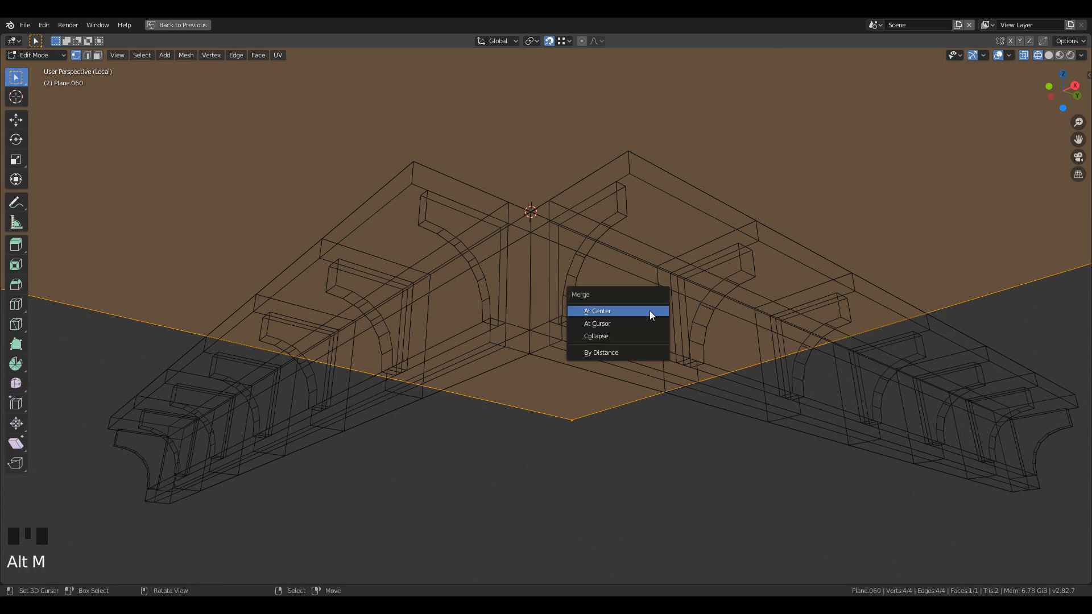
click(649, 310)
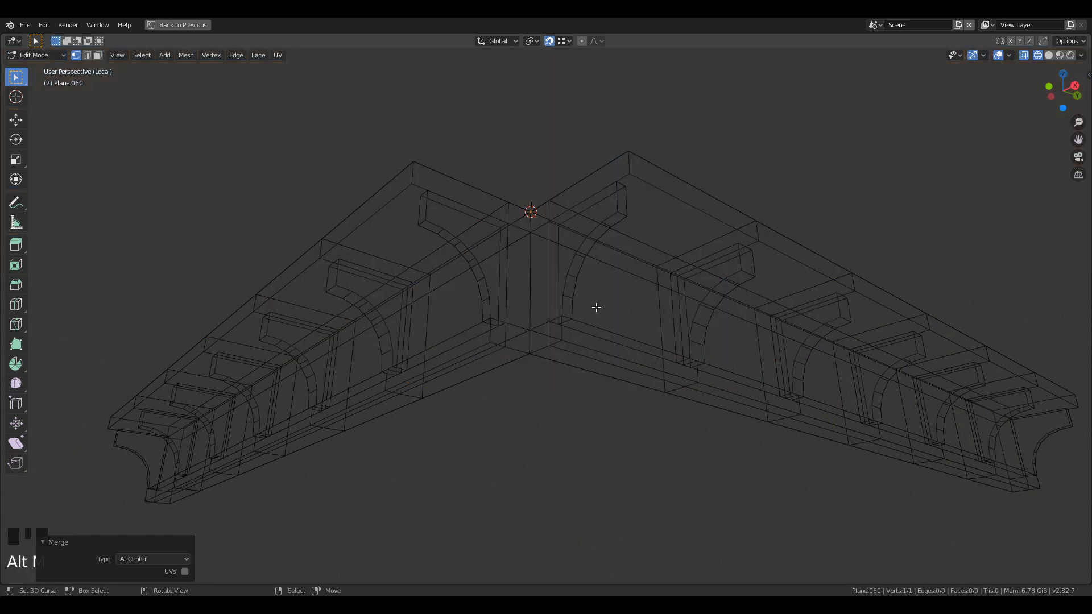
Extrude the vertex point by point along the left cornice's end profile, following the ledge, bracket curve and base.
click(416, 166)
key(e)
click(409, 188)
click(429, 210)
shift+middle_drag(459, 247, 482, 285)
scroll(482, 285, up, 5)
key(e)
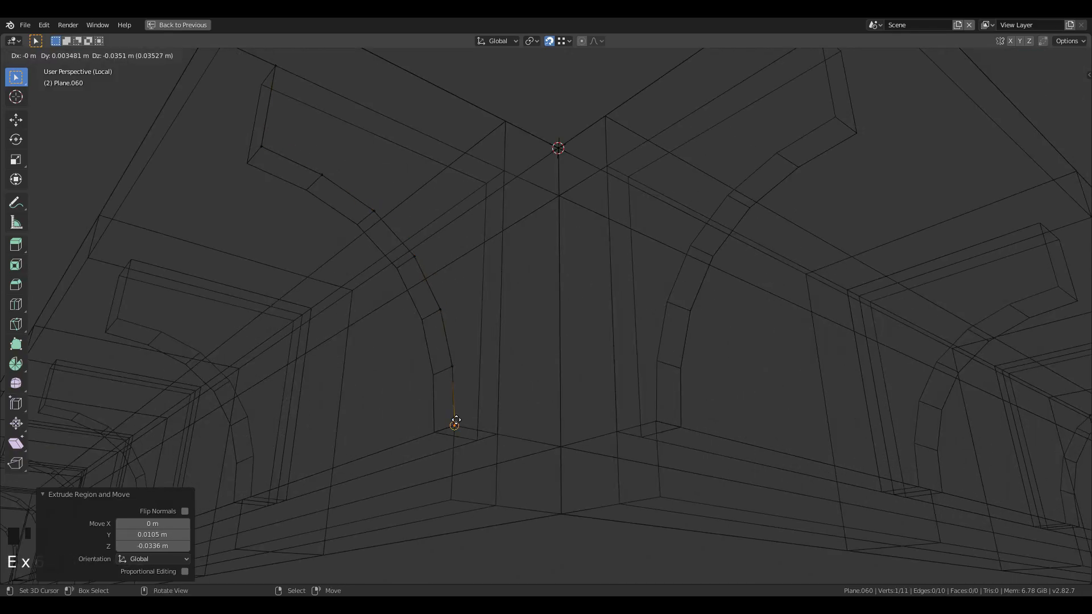
key(e)
click(454, 495)
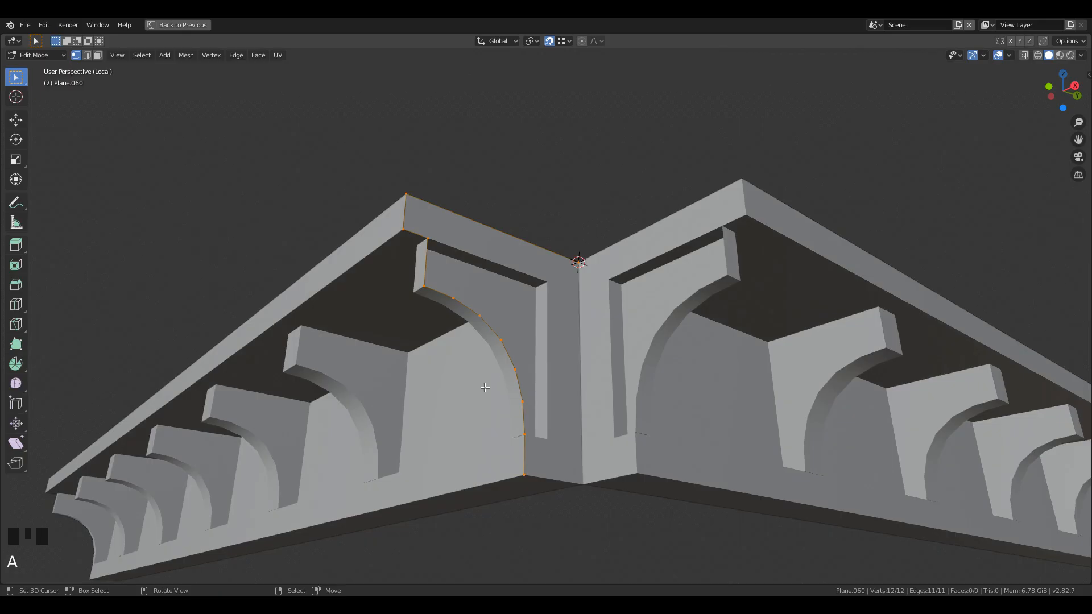
Extrude the top ledge vertices of the profile along X to the other cornice's edge and align the inner vertex along X.
key(z)
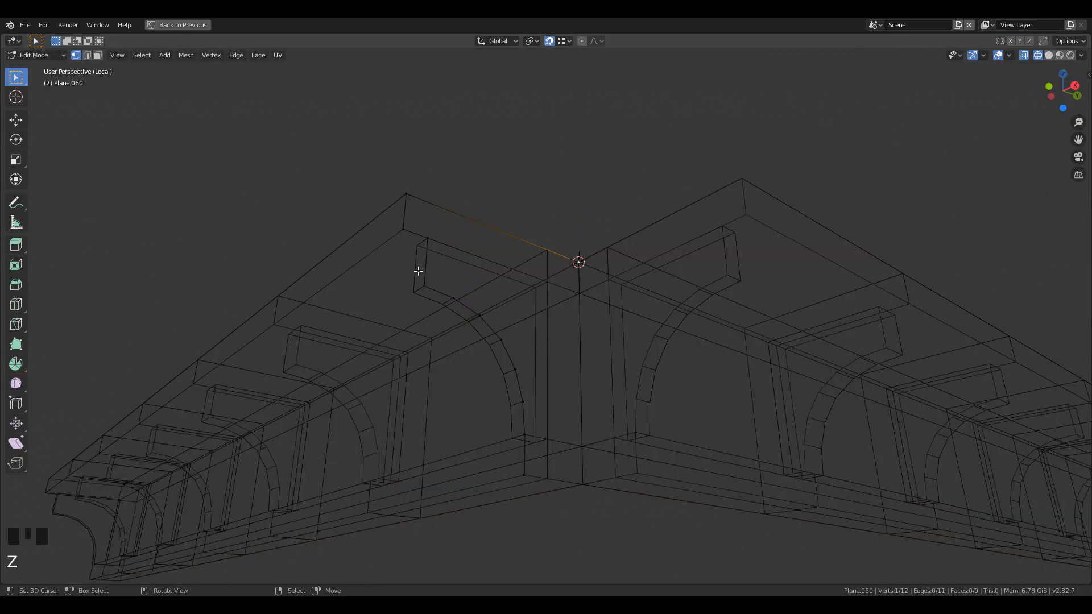
key(e)
key(x)
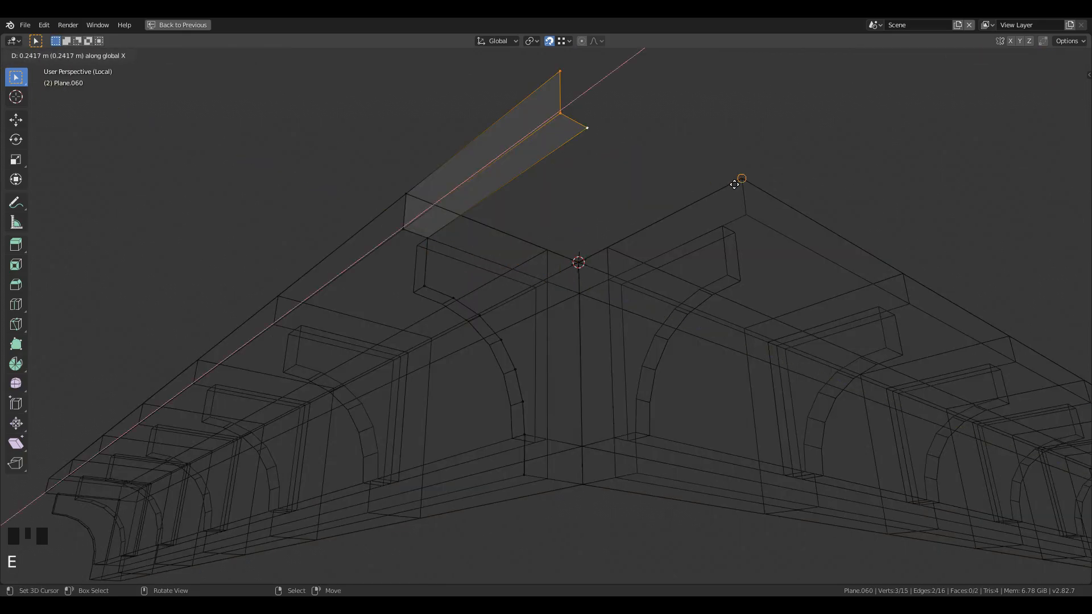
click(736, 184)
right_click(586, 131)
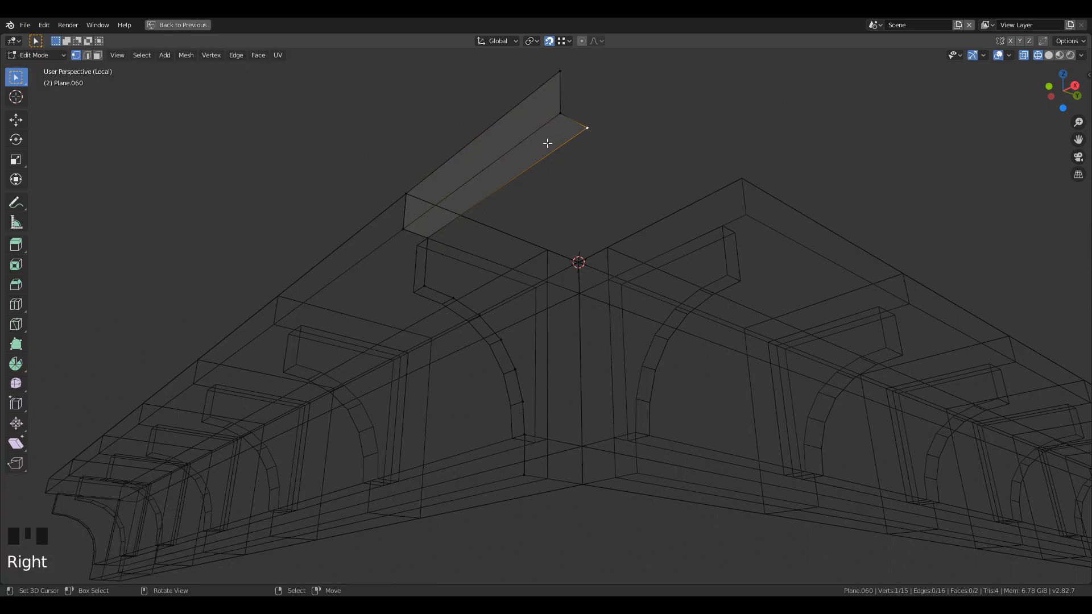
key(g)
key(x)
click(528, 224)
Extrude each bracket-curve vertex of the profile along X to line up with its matching vertex on the other cornice's bracket.
right_click(440, 295)
key(e)
key(x)
click(725, 280)
key(e)
key(x)
right_click(507, 313)
key(e)
click(527, 360)
key(e)
key(x)
click(652, 330)
right_click(515, 370)
key(e)
key(x)
click(639, 364)
right_click(523, 402)
key(e)
key(x)
click(636, 400)
right_click(525, 435)
Fill the gaps between the extruded bracket edges with faces from the ledge down to the base.
key(shift+z)
shift+right_click(446, 236)
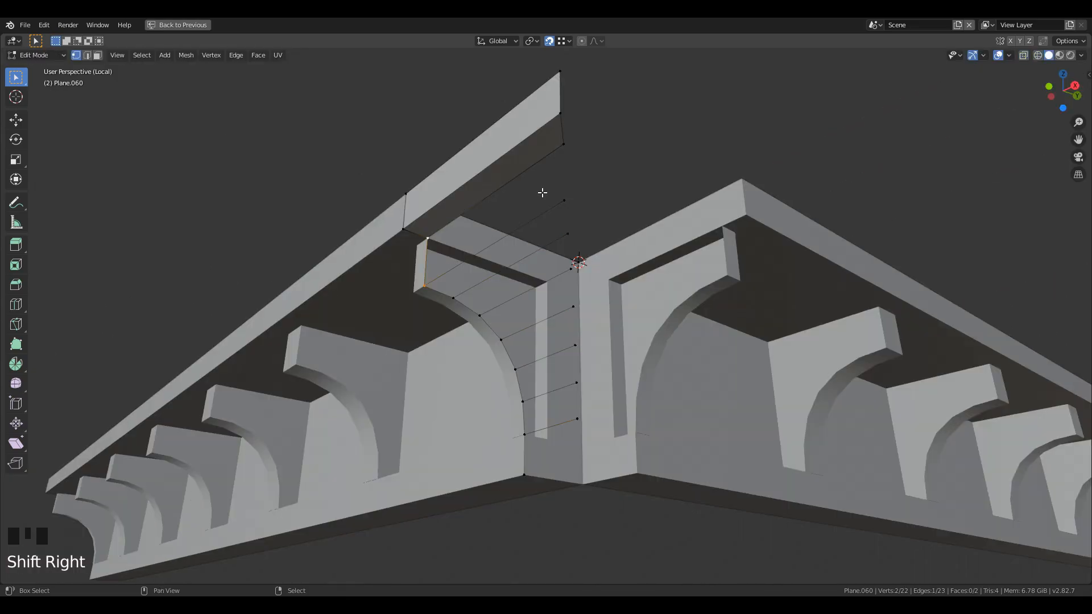
key(f)
shift+right_click(568, 234)
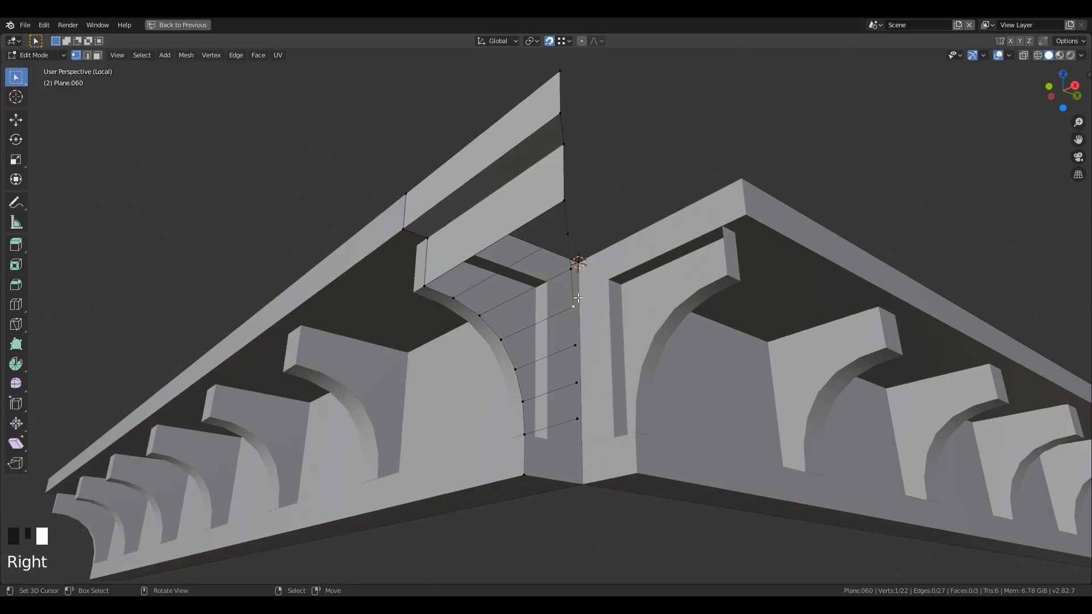
key(f)
key(f)
key(f)
key(f)
key(f)
key(f)
shift+right_click(577, 383)
Extrude the new outer edge loop along Y to the other cornice section and flatten it to scale 0 along Y.
middle_drag(577, 384, 536, 417)
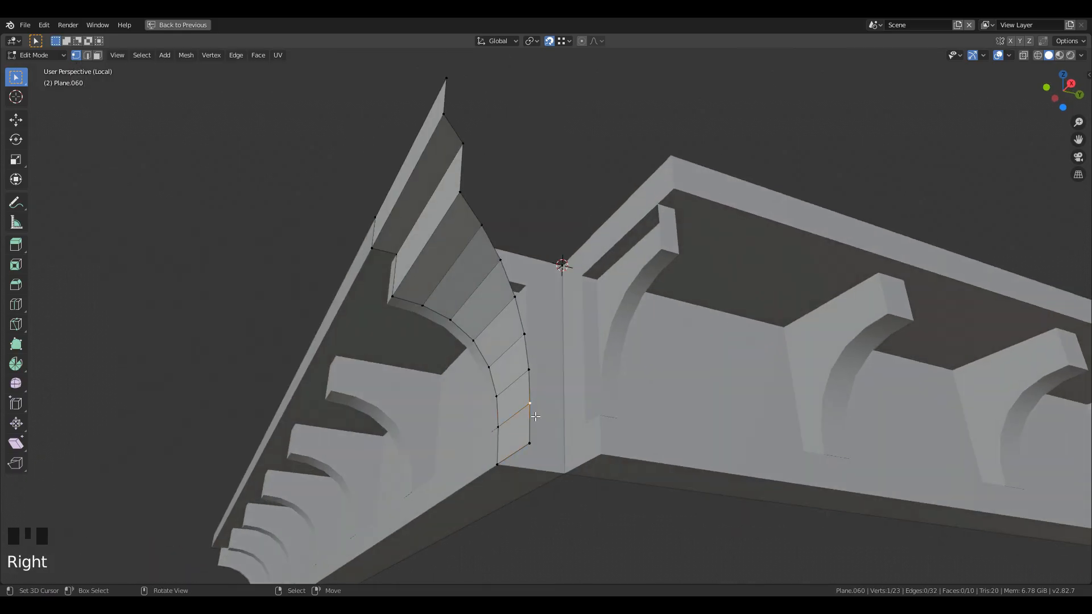
alt+right_click(536, 416)
key(e)
key(y)
click(794, 279)
key(s)
key(x)
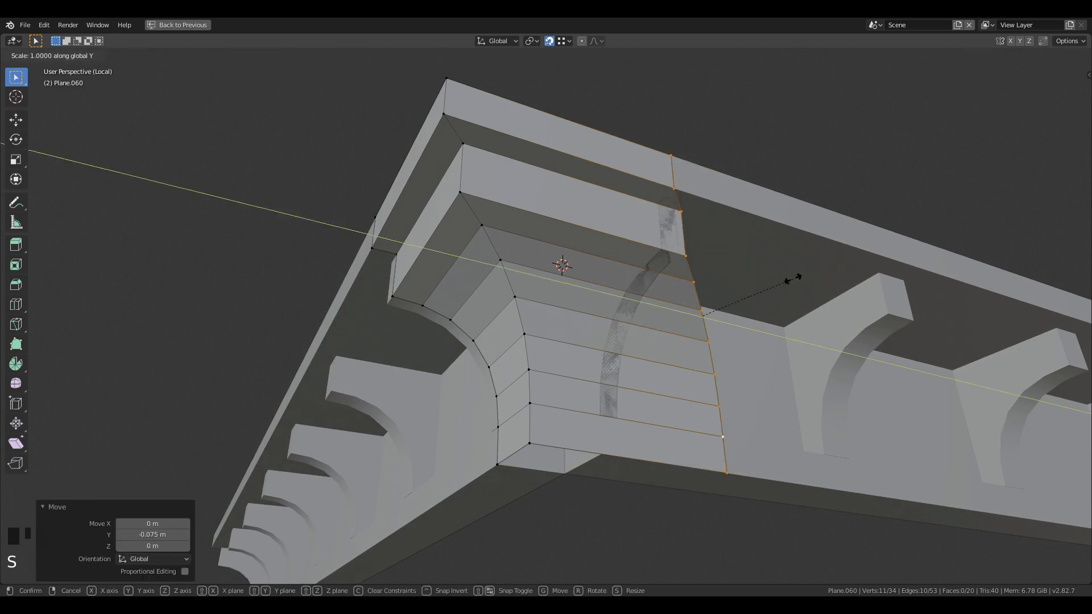
key(0)
key(Return)
Fill the open top of the corner piece with a face between its four outer corner vertices.
middle_drag(726, 268, 491, 320)
shift+right_click(560, 296)
shift+right_click(559, 296)
shift+right_click(560, 295)
key(f)
scroll(491, 320, up, 2)
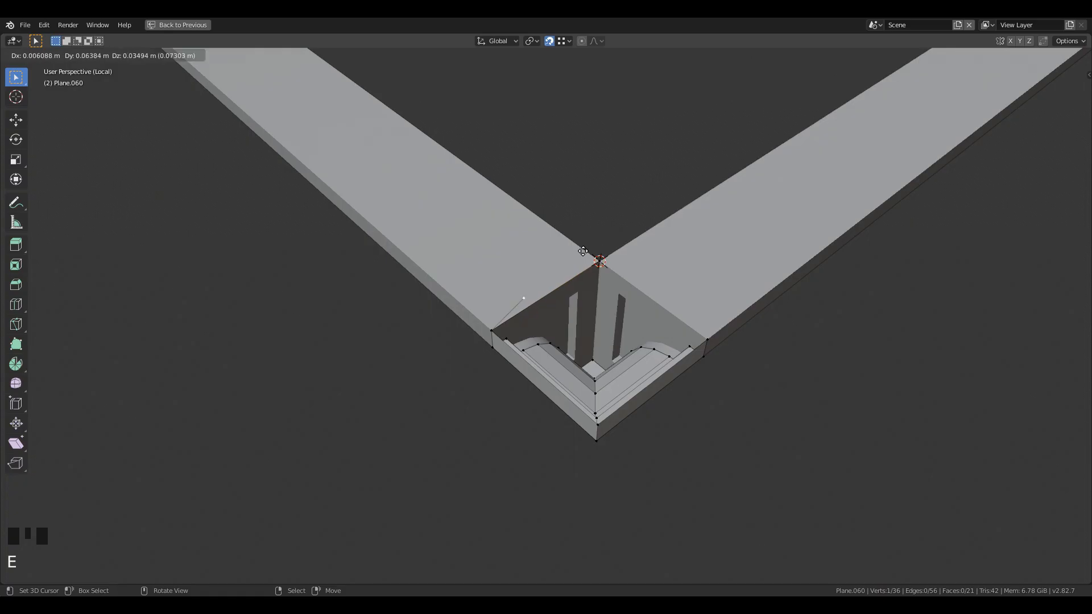
key(Escape)
key(z)
shift+right_click(496, 336)
key(z)
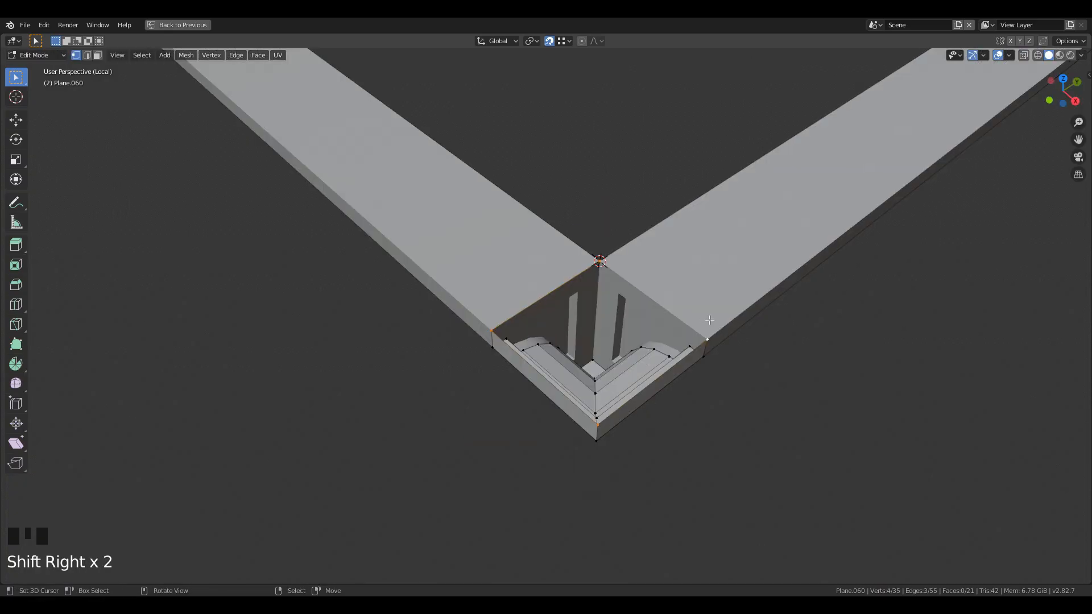
Mark the vertical outer corner edge loop of the corner piece as sharp.
middle_drag(707, 319, 675, 370)
scroll(675, 370, up, 2)
alt+right_click(619, 274)
key(ctrl+e)
click(619, 274)
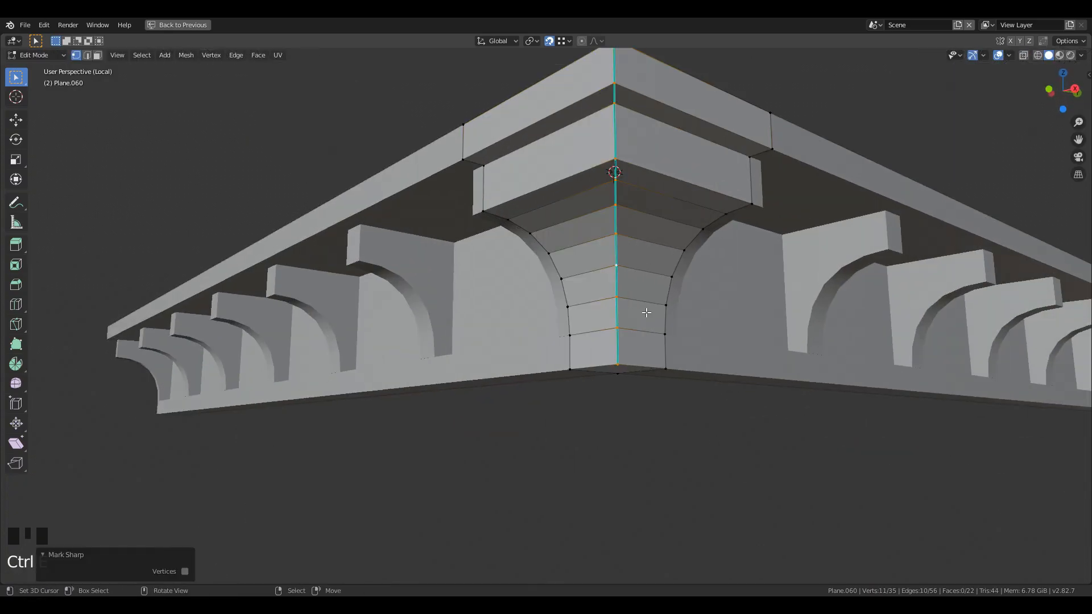
Shade the corner piece smooth, enable Auto Smooth for its normals and leave local view.
key(Tab)
scroll(647, 313, down, 3)
key(ctrl+space)
click(912, 343)
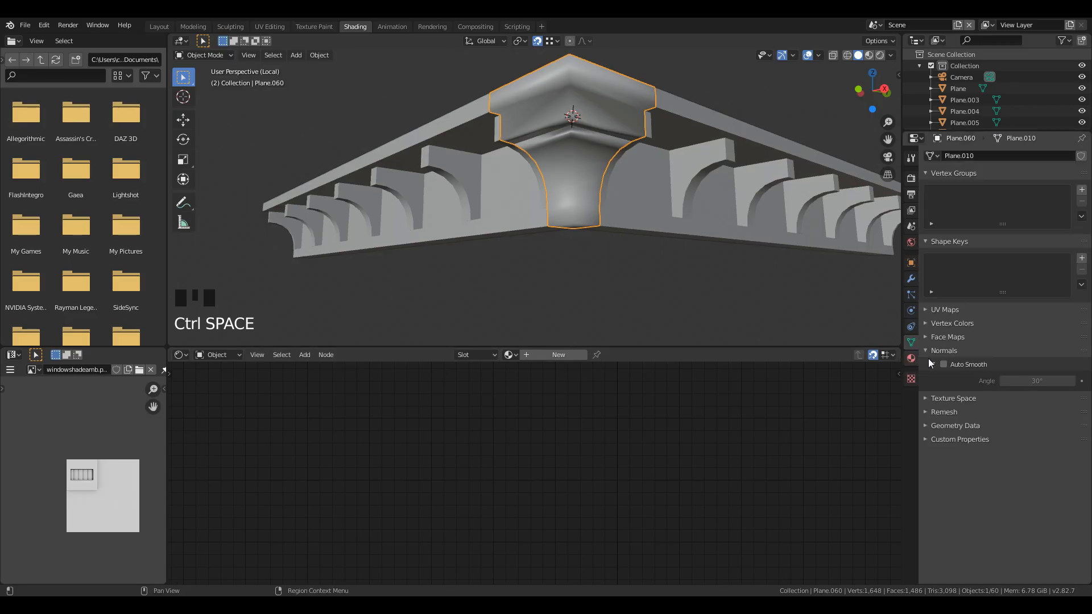
key(ctrl+space)
scroll(723, 330, down, 3)
scroll(697, 377, up, 2)
key(KP_Divide)
shift+middle_drag(697, 377, 656, 331)
Assign the cornice's existing material to the new corner piece and clear the selection.
key(a)
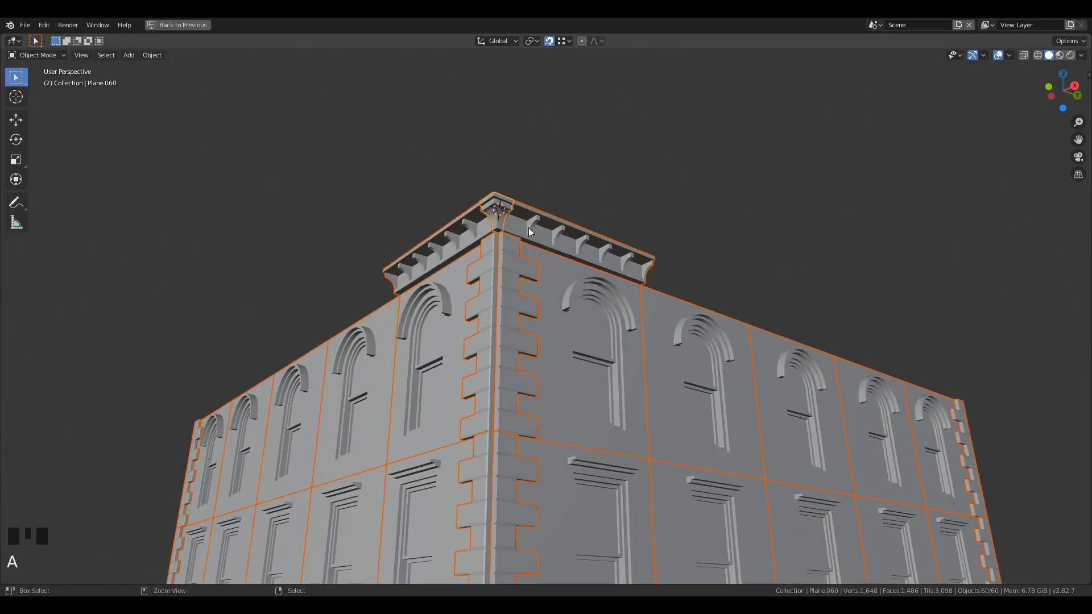
key(ctrl+space)
scroll(569, 131, up, 3)
right_click(569, 130)
click(912, 358)
right_click(490, 117)
click(933, 204)
click(956, 296)
key(a)
key(ctrl+space)
Make a linked duplicate of the right wall's cornice section along Y and butt it against the end of the original.
scroll(597, 296, down, 1)
middle_drag(602, 302, 569, 318)
scroll(580, 342, down, 2)
shift+middle_drag(597, 359, 610, 384)
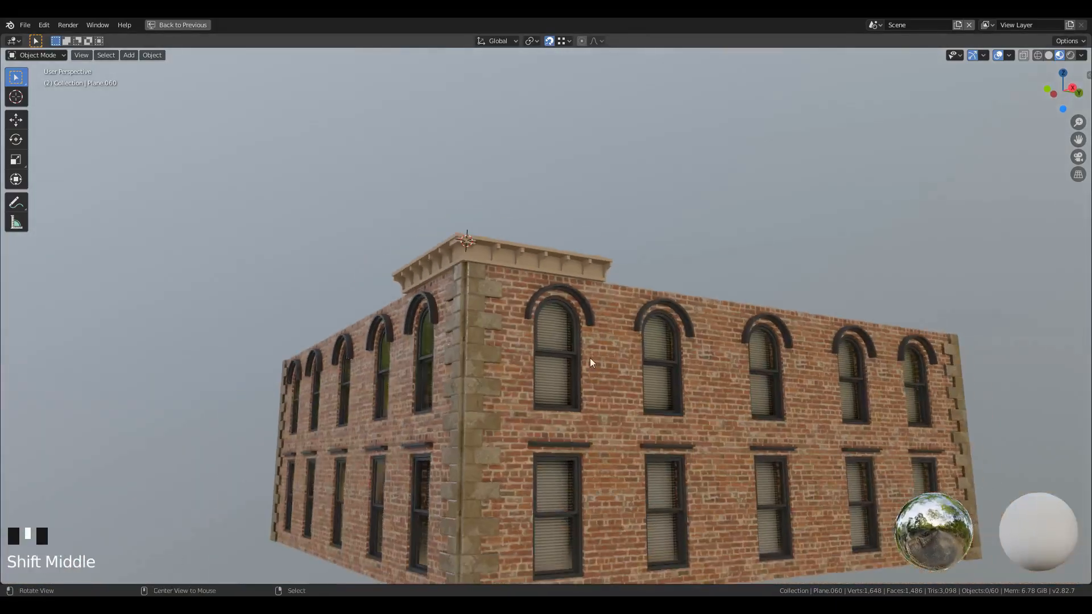
scroll(603, 364, up, 2)
right_click(568, 242)
click(566, 41)
key(alt+d)
key(x)
key(y)
click(740, 236)
key(g)
key(y)
click(708, 248)
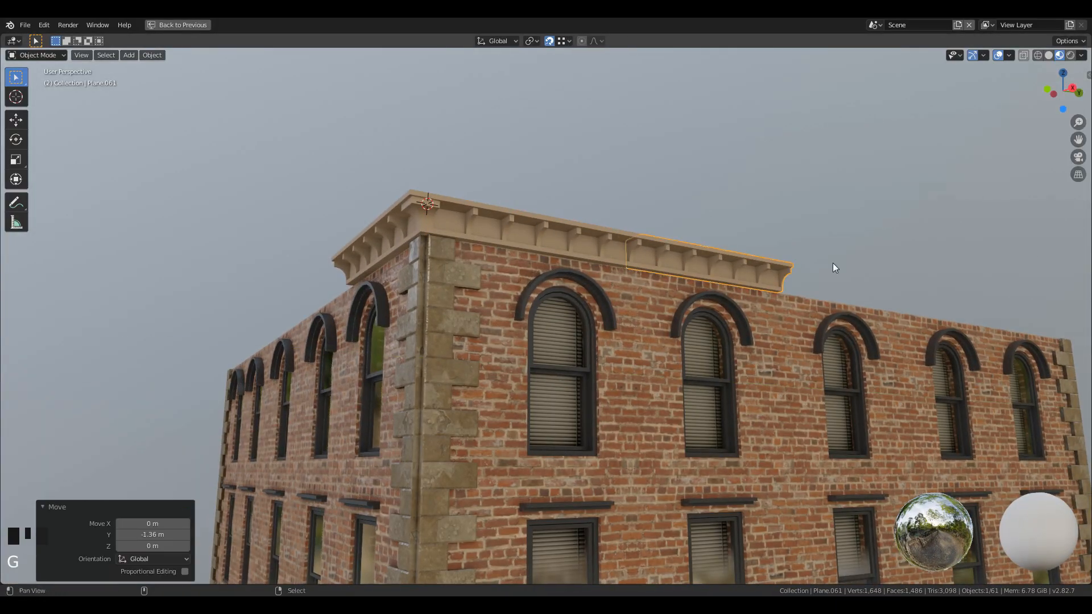
Continue placing linked duplicates of the cornice section along Y until they reach the wall's far corner.
shift+middle_drag(708, 248, 449, 227)
key(alt+d)
key(y)
click(572, 252)
key(g)
key(y)
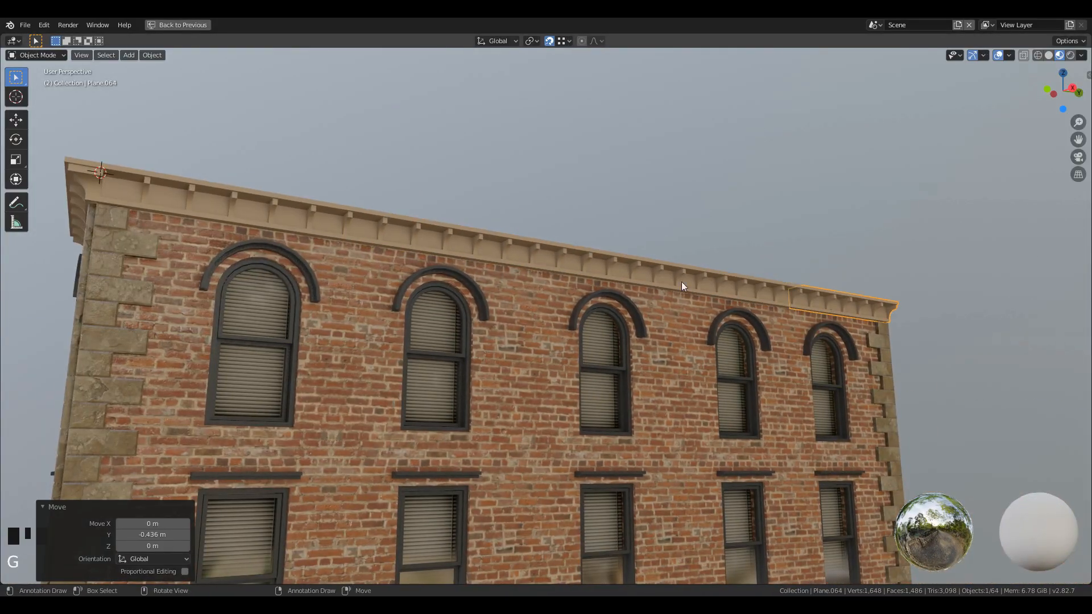
Make a linked duplicate of the corner piece along Y at the wall's far end and mirror it along Y.
middle_drag(805, 282, 643, 268)
right_click(137, 251)
shift+middle_drag(457, 204, 305, 202)
key(alt+d)
key(y)
click(1046, 209)
key(ctrl+m)
key(y)
key(Return)
Move the mirrored corner piece along Y to fit the end of the cornice row, then deselect it.
shift+middle_drag(848, 215, 541, 199)
scroll(529, 183, up, 2)
key(g)
key(y)
click(734, 207)
key(g)
key(y)
click(631, 228)
right_click(633, 229)
scroll(629, 250, down, 3)
middle_drag(626, 284, 93, 275)
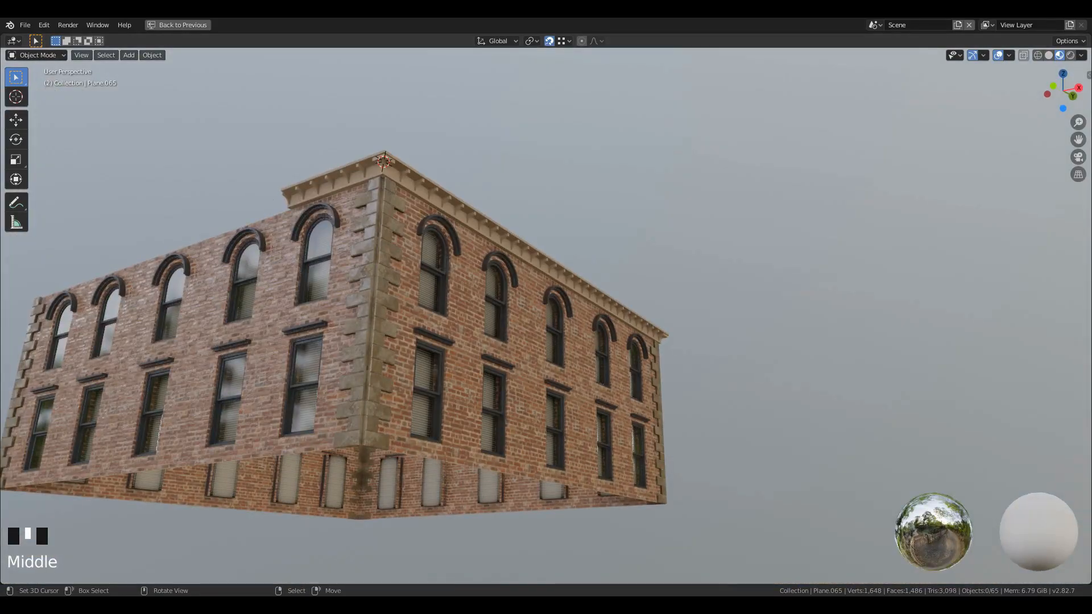
key(ctrl+space)
key(ctrl+space)
key(ctrl+space)
key(ctrl+space)
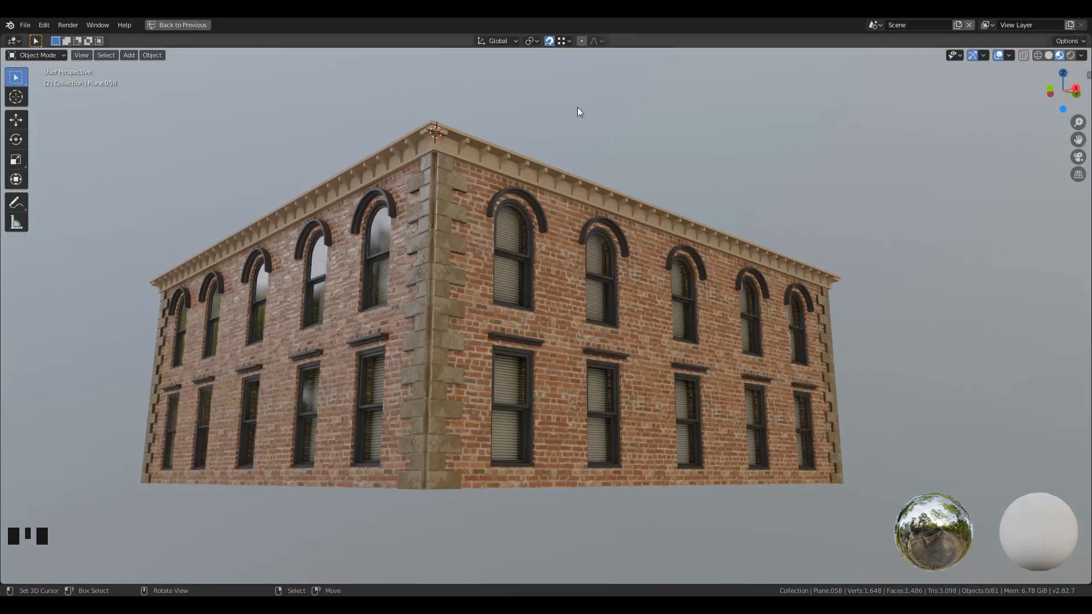
Set the first material slot of the right wall's cornice section to Material.001 and remove the frames, glass and Material slots.
scroll(586, 148, up, 4)
shift+middle_drag(615, 250, 700, 552)
right_click(460, 245)
key(ctrl+space)
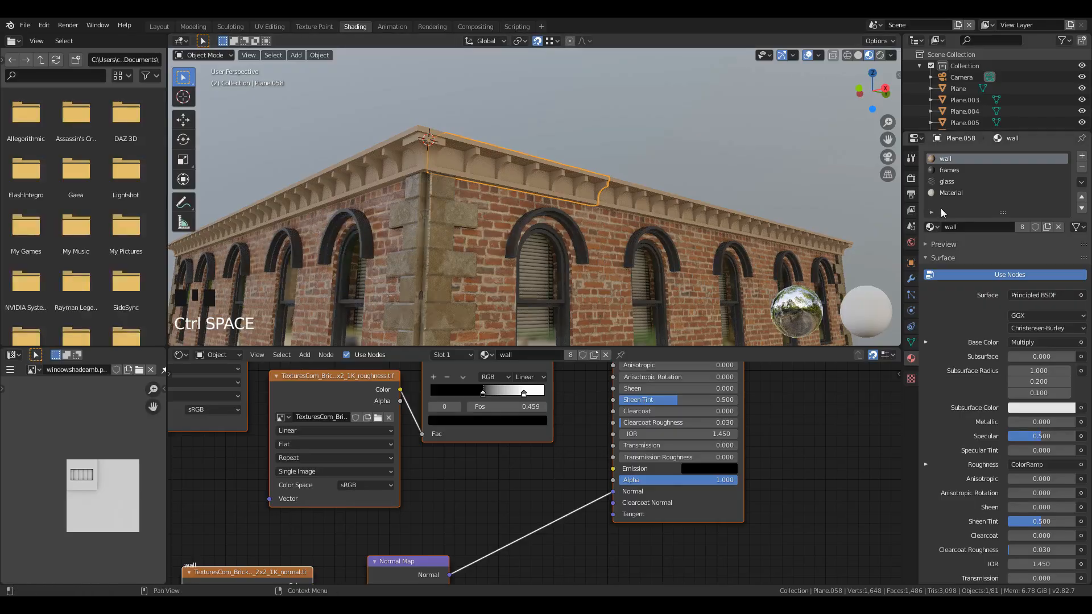
right_click(445, 232)
right_click(485, 183)
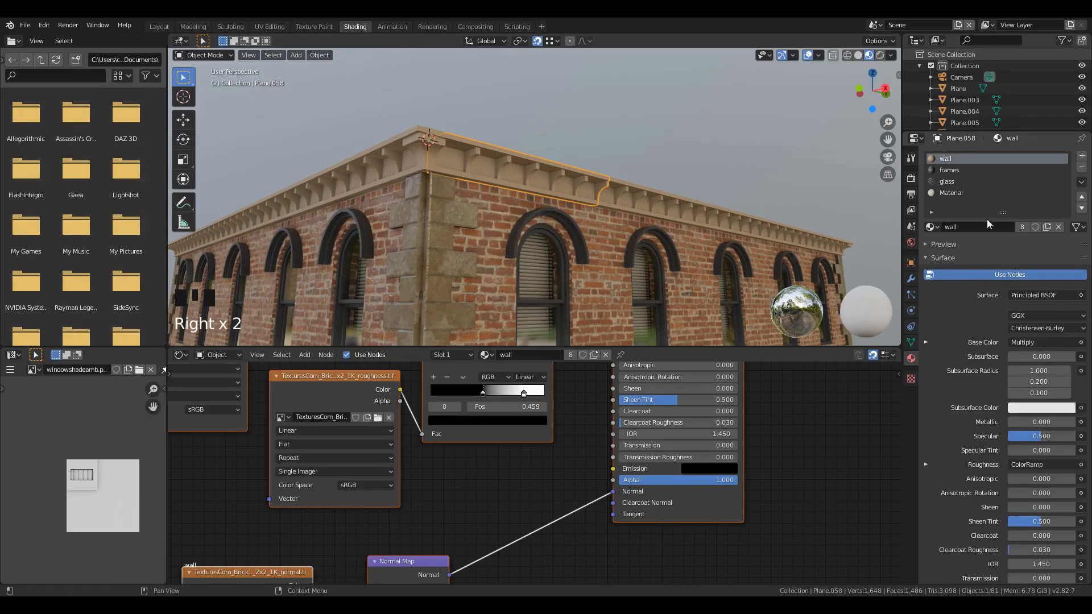
click(933, 228)
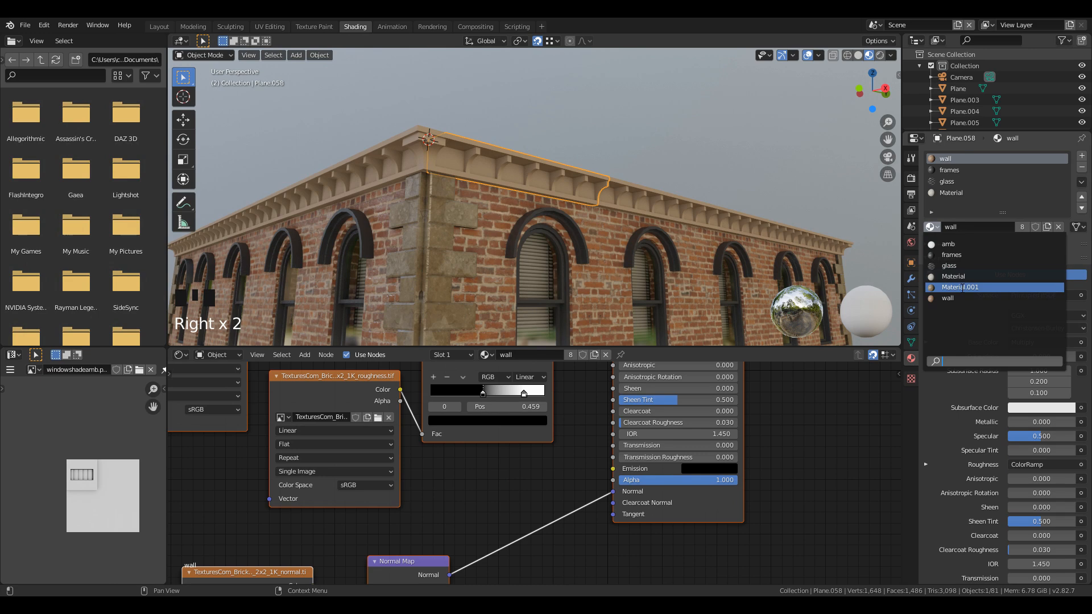
click(961, 287)
click(993, 170)
click(1083, 168)
click(1083, 170)
click(1083, 170)
Unwrap the whole cornice section mesh with Smart UV Project using an angle limit of 66.
mouse_move(531, 216)
shift+middle_down()
mouse_move(567, 224)
mouse_move(540, 212)
shift+middle_up()
scroll(561, 220, up, 1)
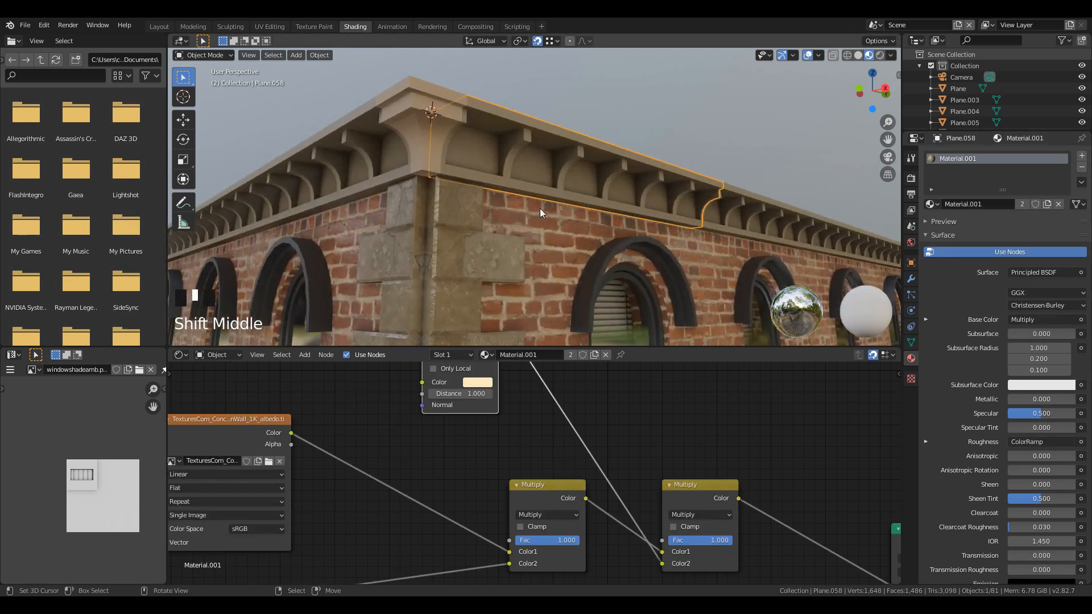
key(Tab)
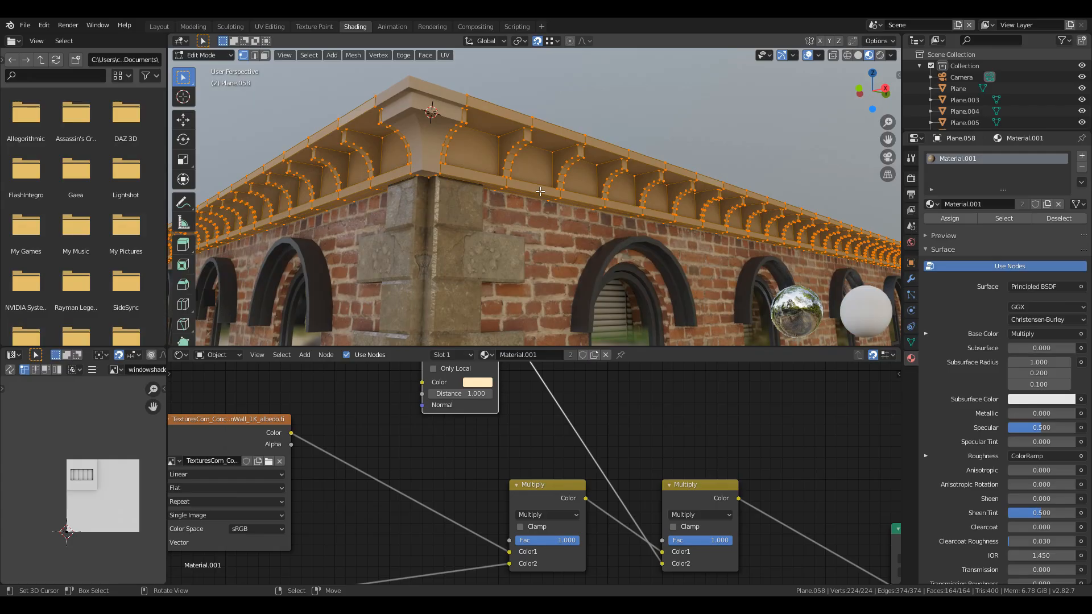
key(u)
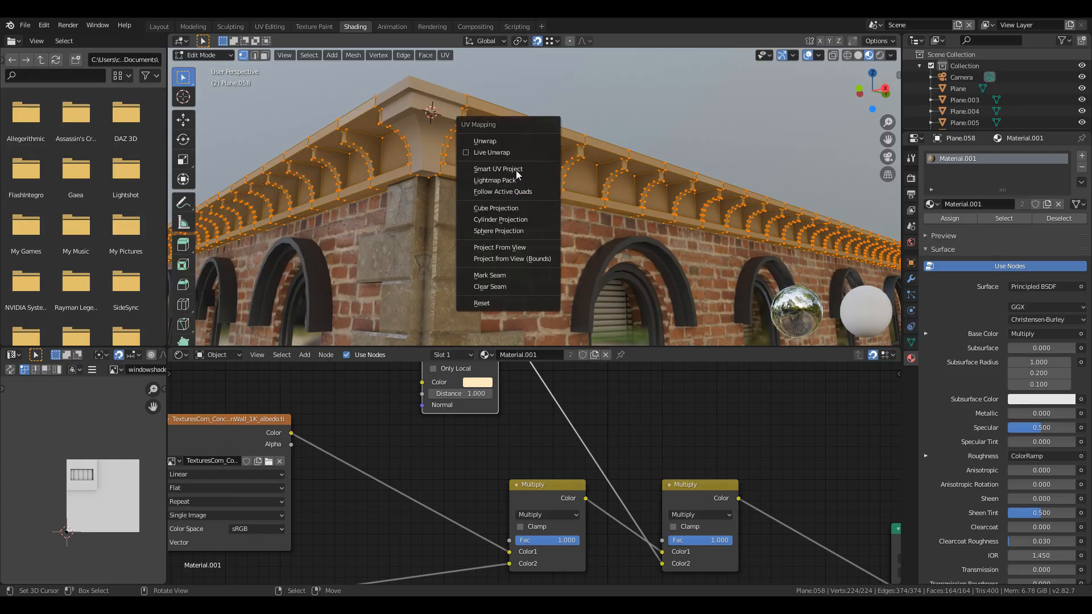
click(498, 169)
click(481, 256)
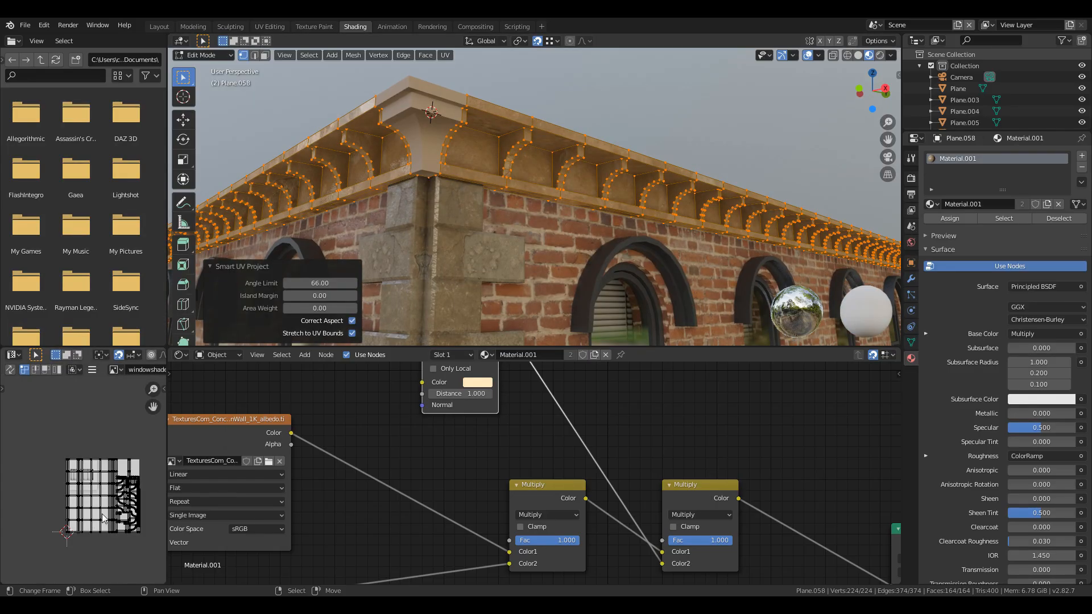
key(Tab)
Assign Material.001 to the cornice's corner piece and unwrap all of its faces with Smart UV Project.
right_click(424, 124)
key(Tab)
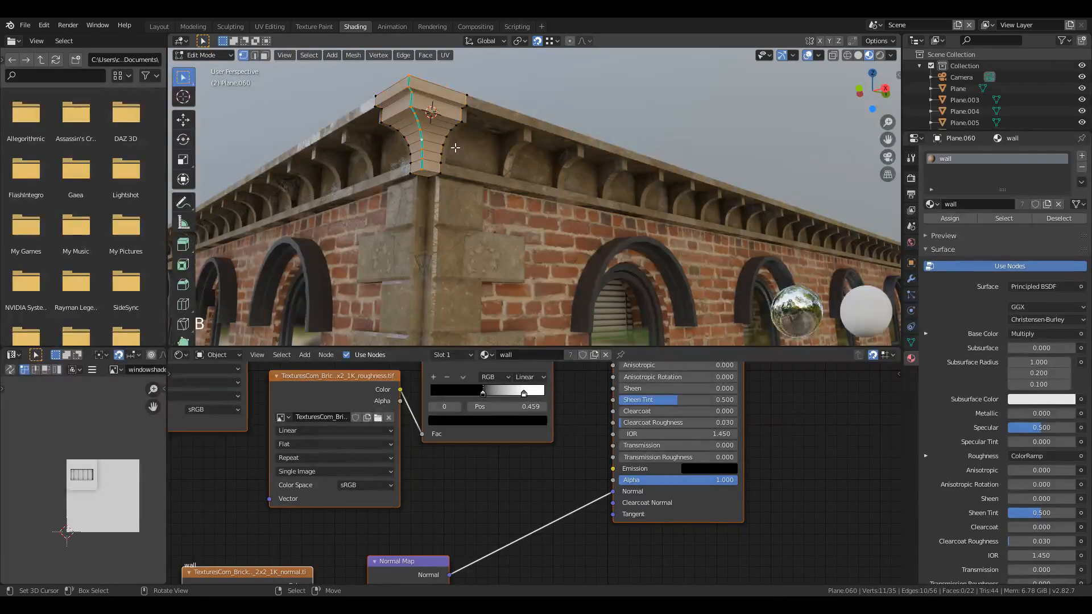
click(933, 205)
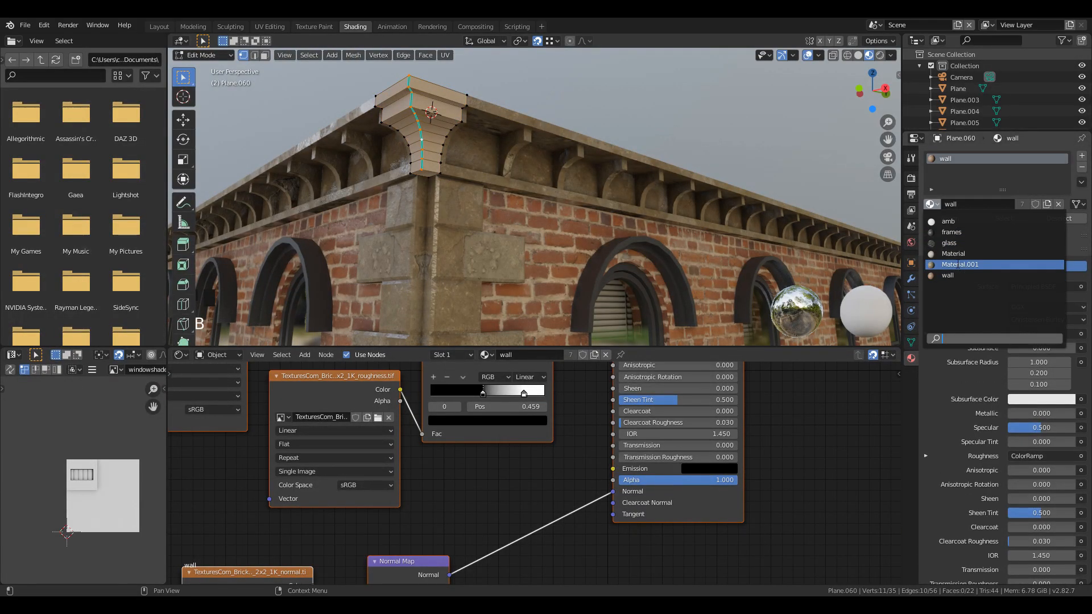
click(959, 266)
key(u)
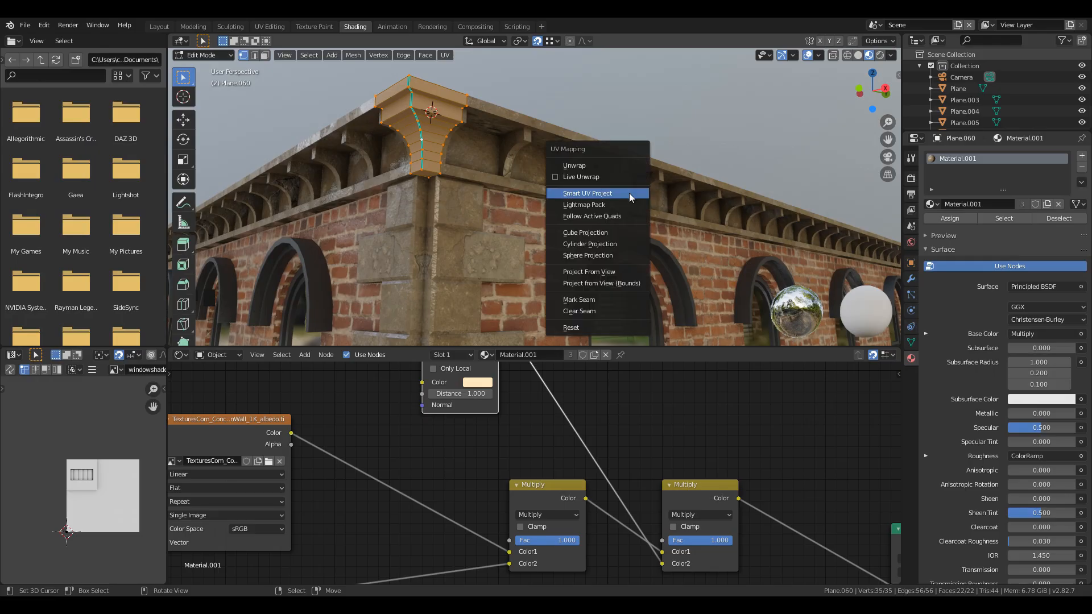
click(630, 196)
click(592, 277)
key(Tab)
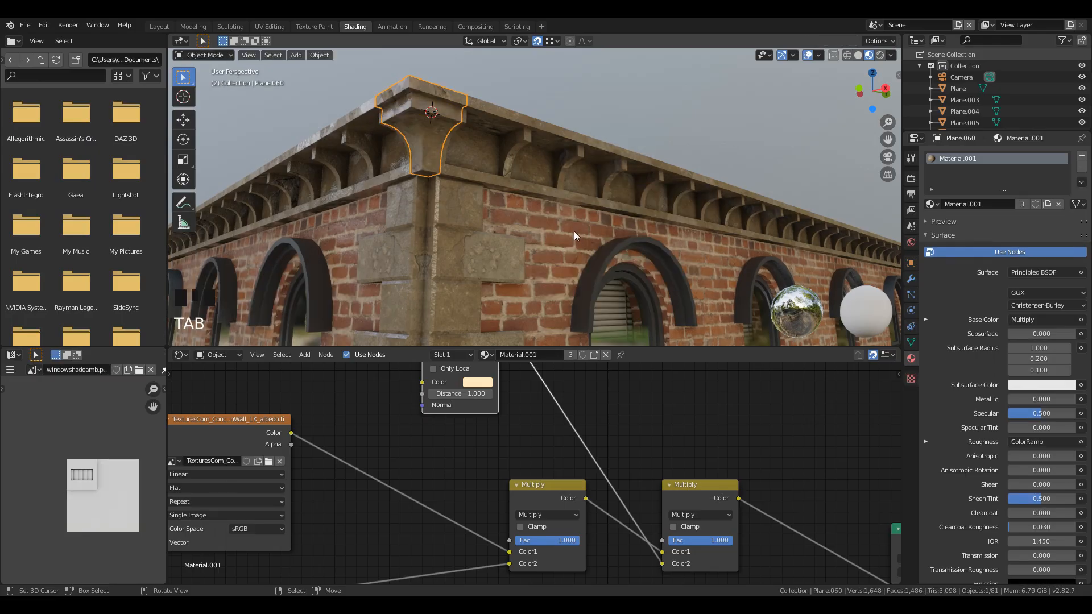
Deselect everything and examine the stone material on the cornice up close and from around the whole building.
shift+middle_drag(523, 227, 504, 243)
scroll(547, 232, up, 3)
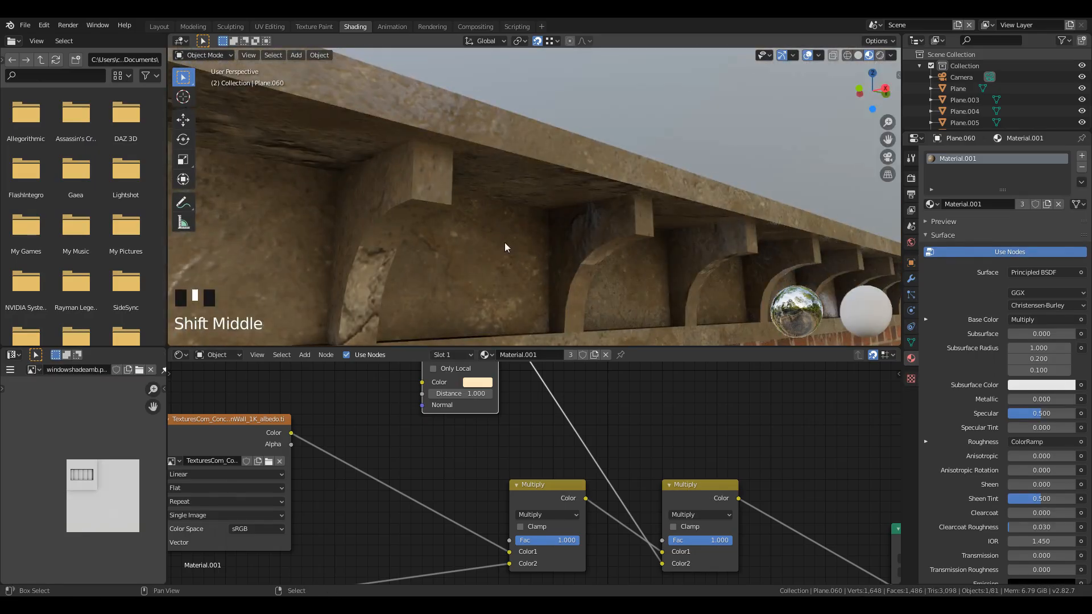
key(shift+grave)
key(d)
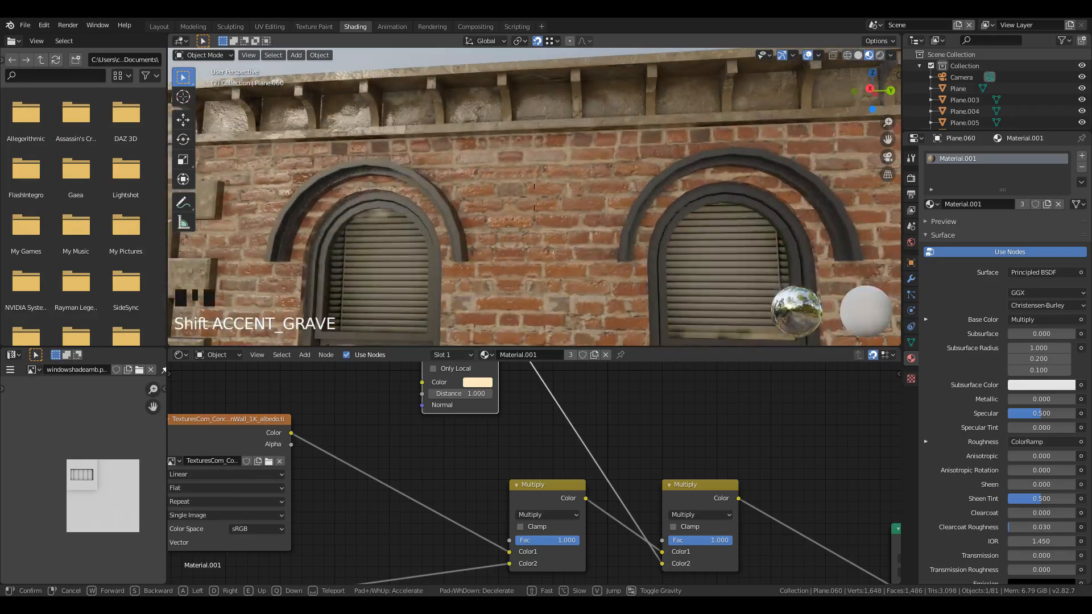
key(a)
key(w)
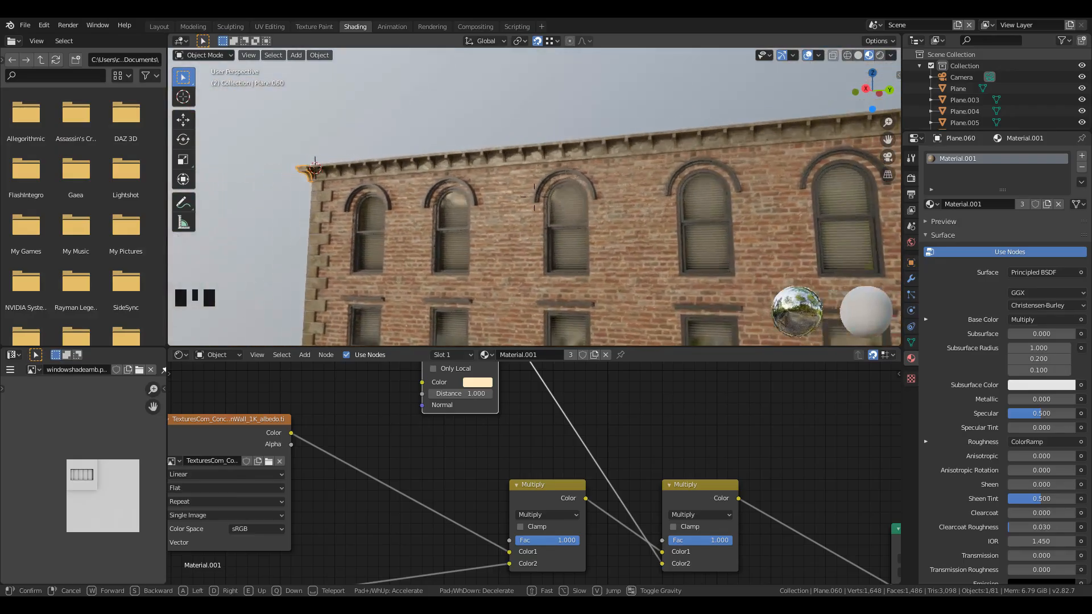
key(a)
click(534, 197)
key(a)
key(a)
key(a)
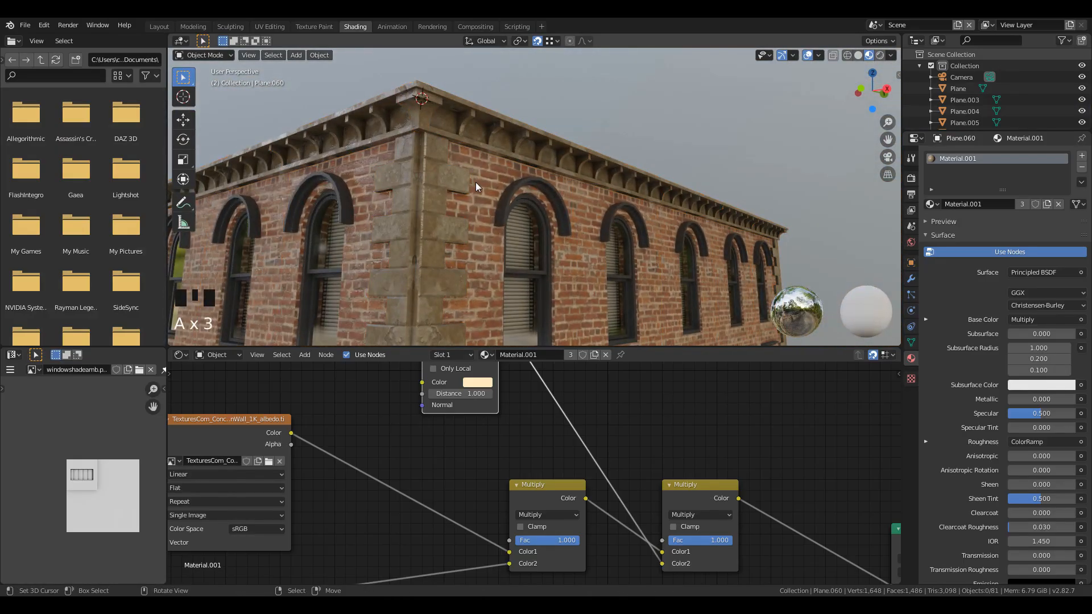
shift+middle_drag(475, 182, 510, 177)
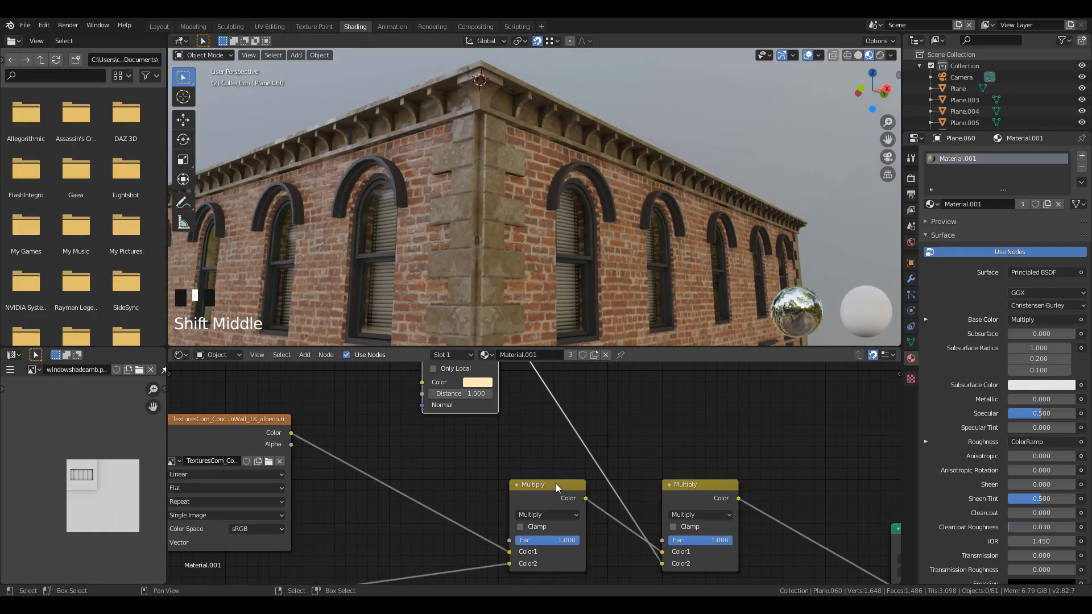
scroll(556, 483, down, 3)
scroll(511, 279, down, 10)
shift+middle_drag(511, 278, 467, 247)
key(ctrl+space)
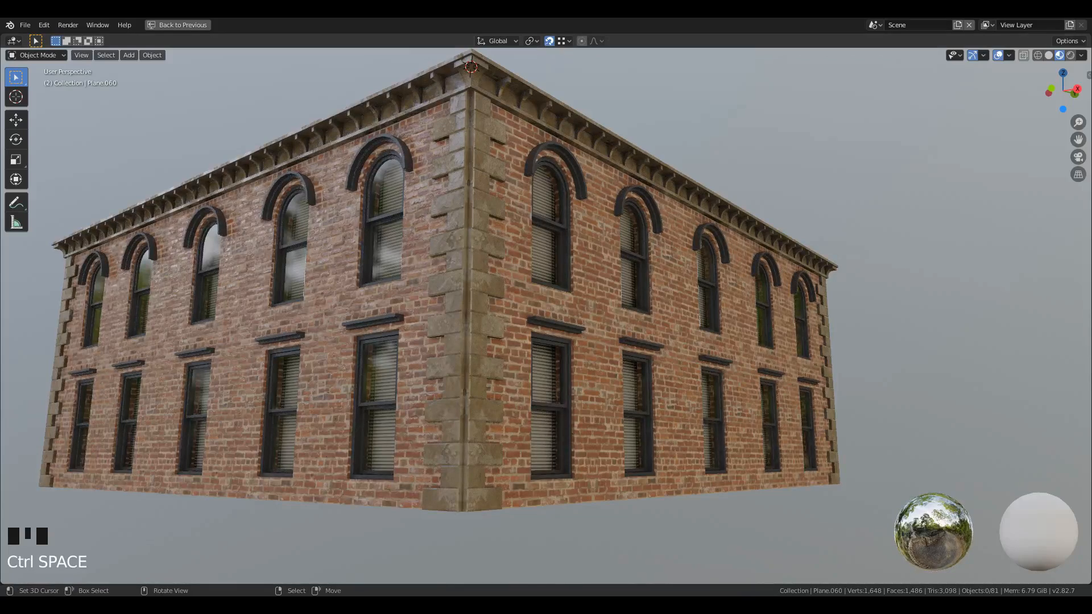
scroll(583, 271, down, 2)
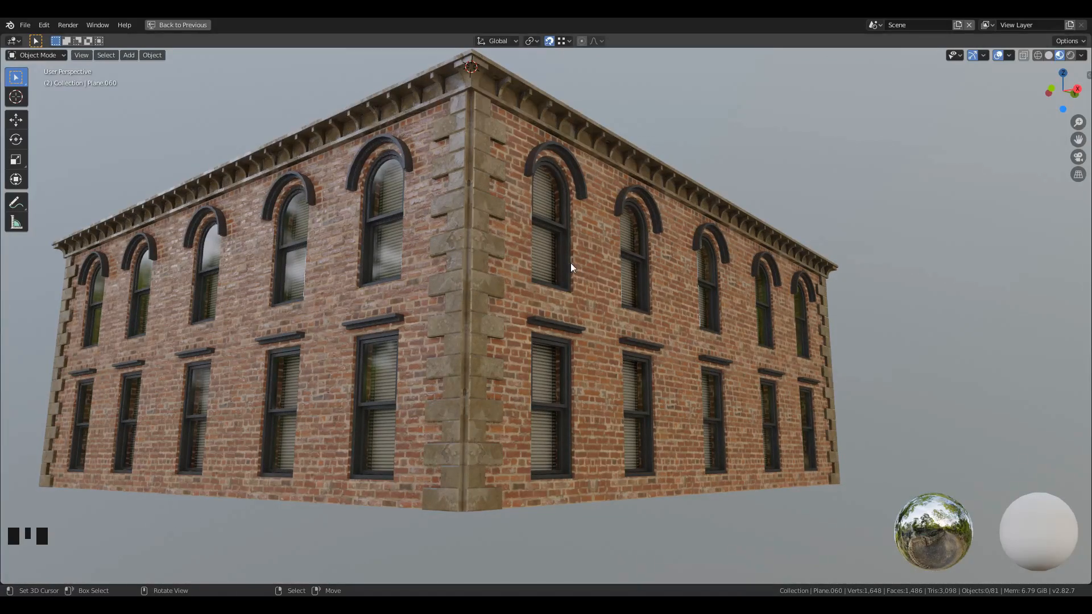
Select all cornice sections and corner pieces around the building's top edge in a front wireframe view.
right_click(514, 172)
key(KP_1)
scroll(622, 334, up, 6)
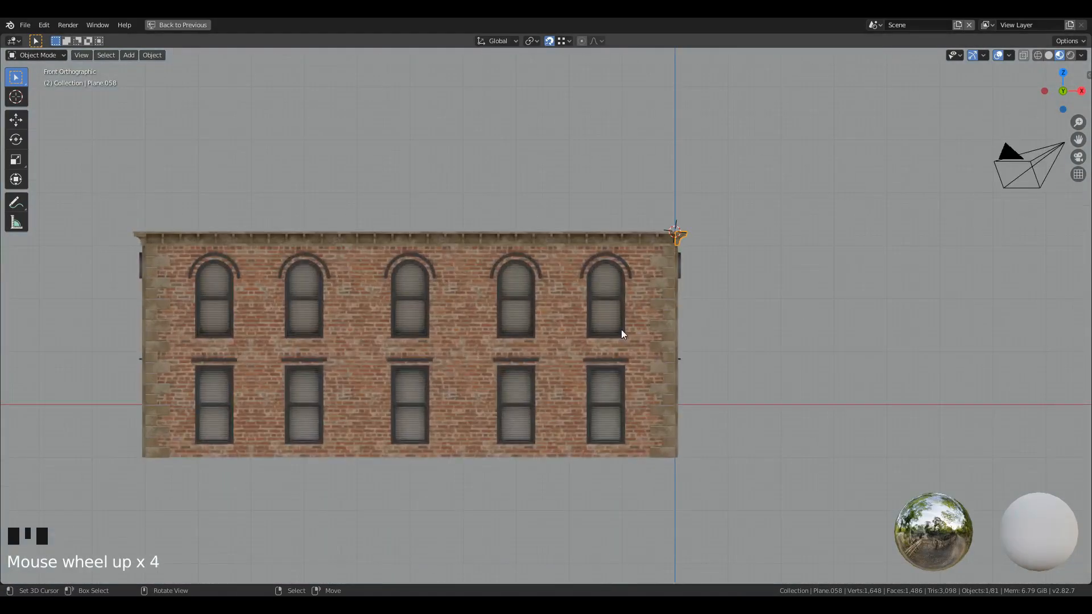
key(z)
click(517, 341)
scroll(515, 333, down, 3)
key(b)
drag(172, 224, 646, 269)
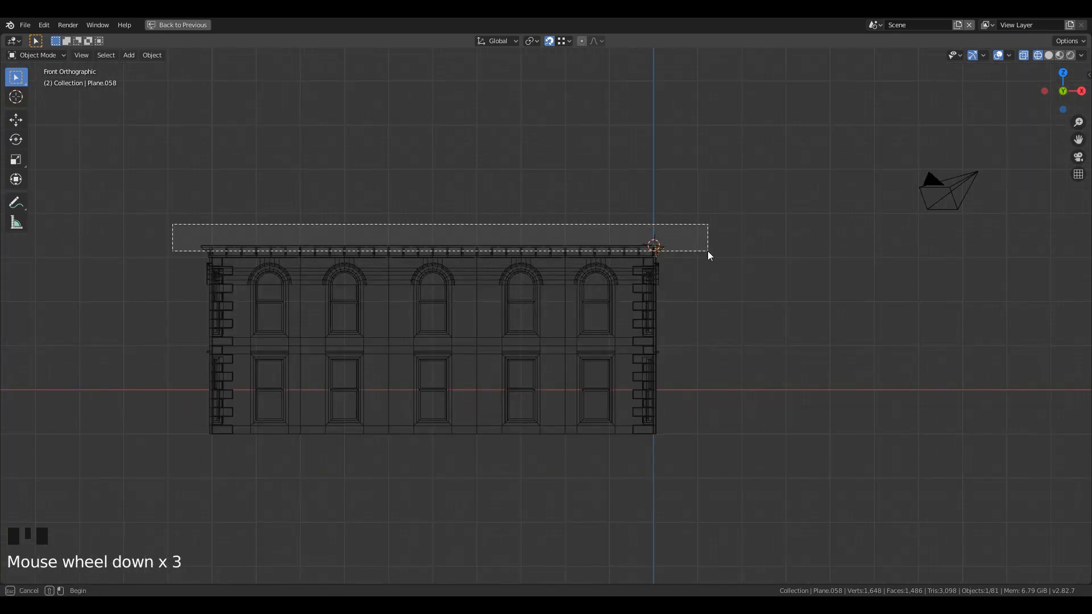
drag(707, 251, 707, 252)
Make a linked duplicate of the whole cornice, lower it to the building's base and return to the material preview.
shift+middle_drag(708, 335, 862, 415)
key(alt+d)
click(875, 346)
key(g)
click(836, 503)
key(g)
click(769, 465)
mouse_move(769, 465)
middle_down()
mouse_move(771, 408)
mouse_move(650, 416)
mouse_move(730, 408)
middle_up()
key(shift+z)
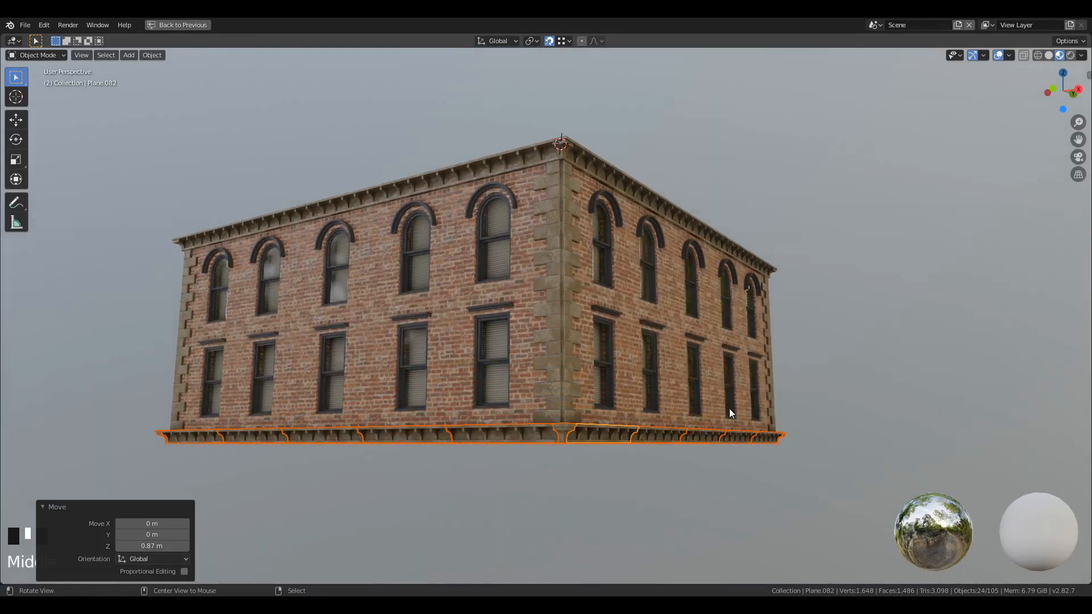
Mirror the duplicated cornice along Z and move it vertically until it meets the bottom of the brick walls.
key(ctrl+m)
key(z)
click(825, 369)
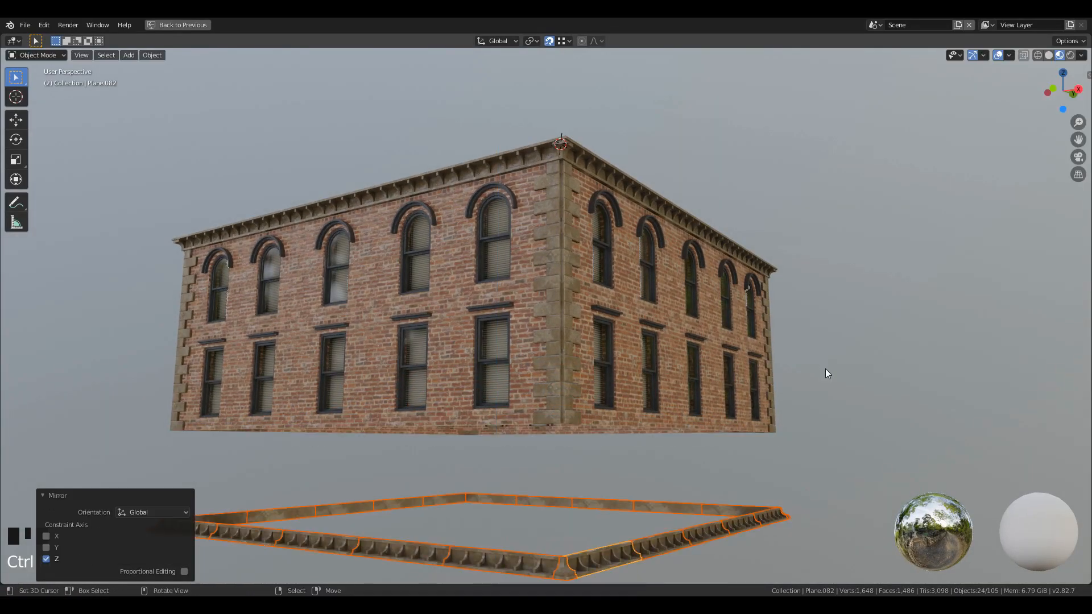
key(g)
key(z)
click(574, 438)
middle_drag(573, 438, 578, 408)
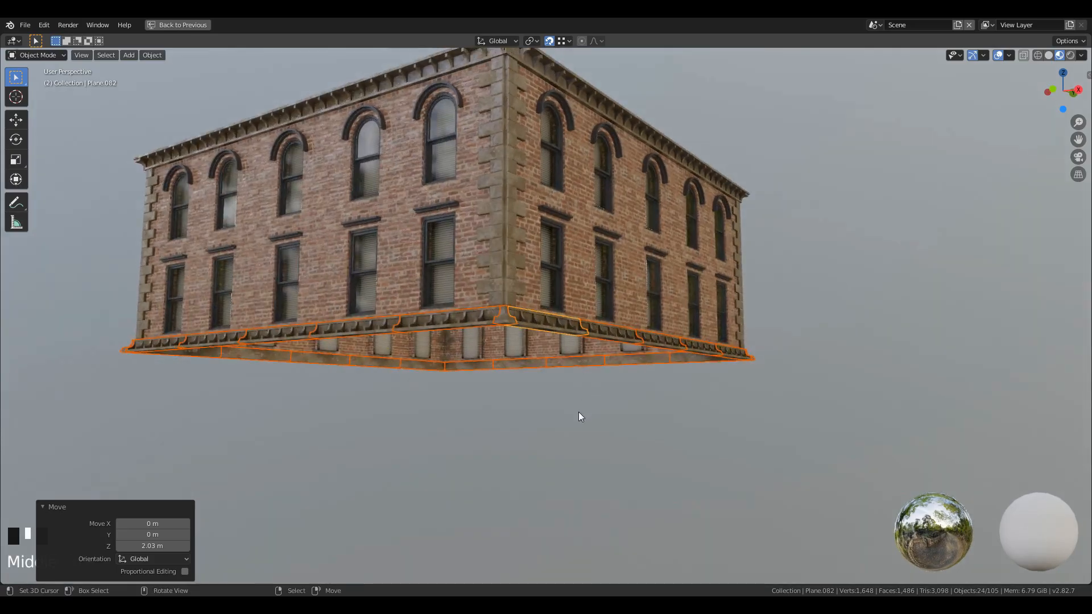
scroll(574, 407, up, 3)
key(g)
key(z)
click(517, 346)
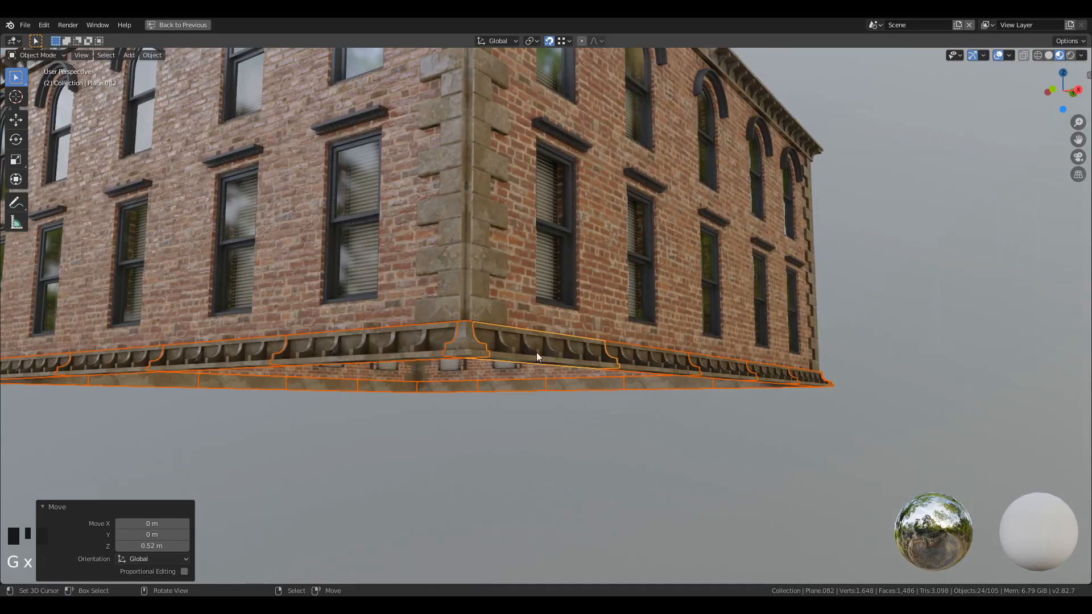
Make a linked duplicate of the base band, mirrored along Z, and lower it beneath the building.
middle_drag(518, 346, 572, 400)
scroll(575, 387, down, 5)
shift+middle_drag(586, 361, 764, 427)
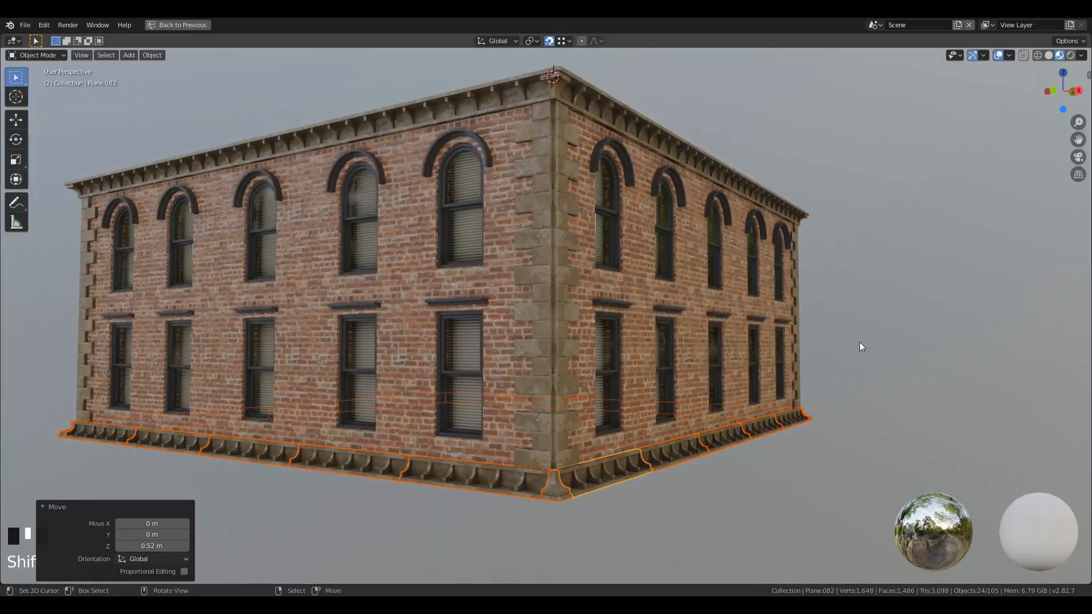
key(alt+d)
key(z)
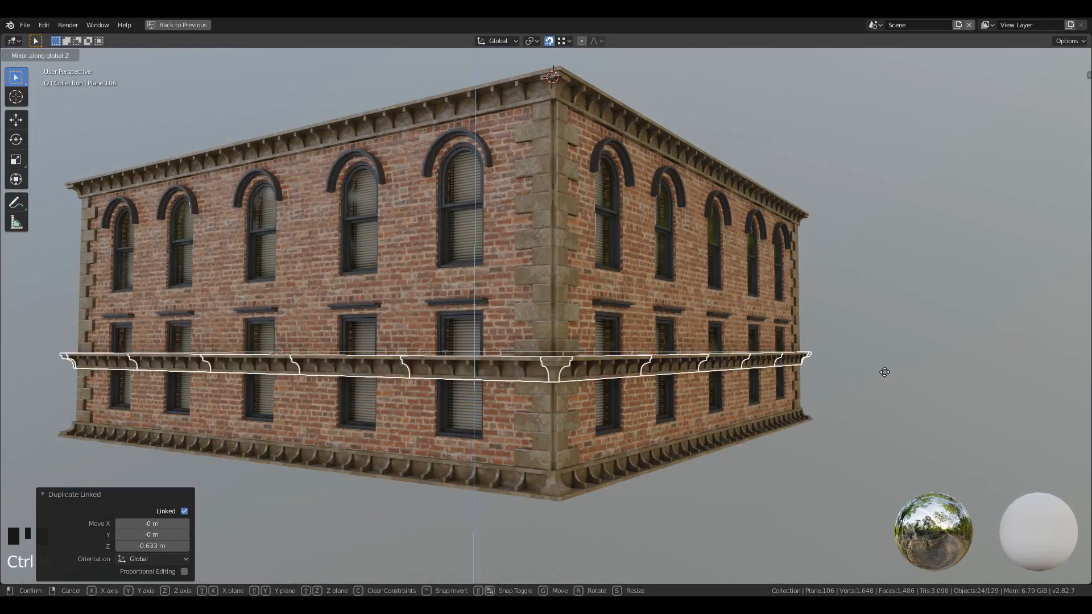
click(882, 375)
key(g)
key(z)
click(810, 62)
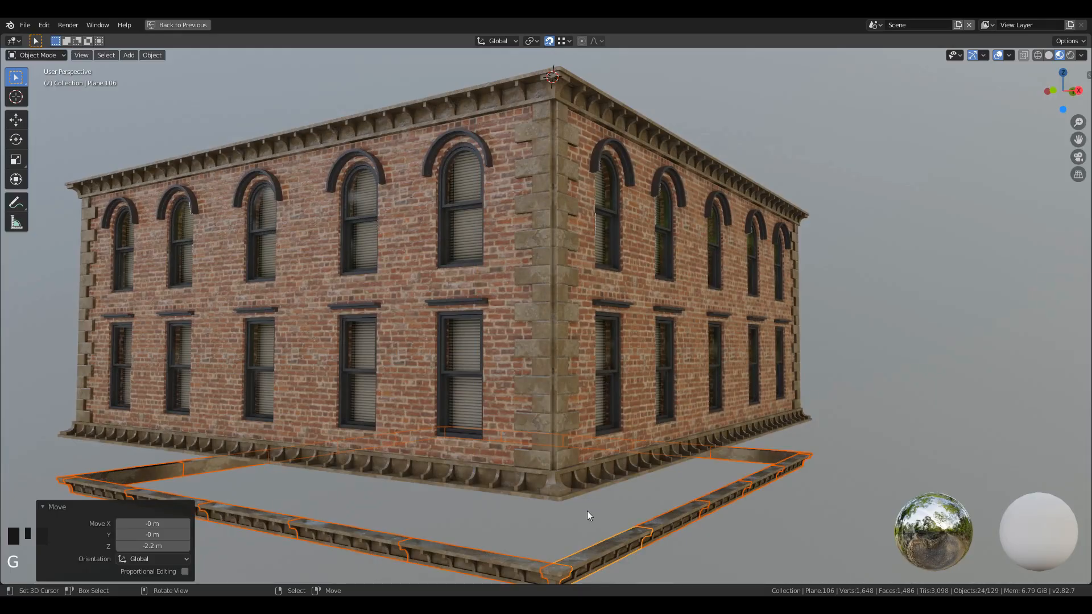
Raise the second base band along Z until it butts against the underside of the first one.
key(g)
key(z)
click(754, 540)
shift+middle_drag(695, 535, 661, 431)
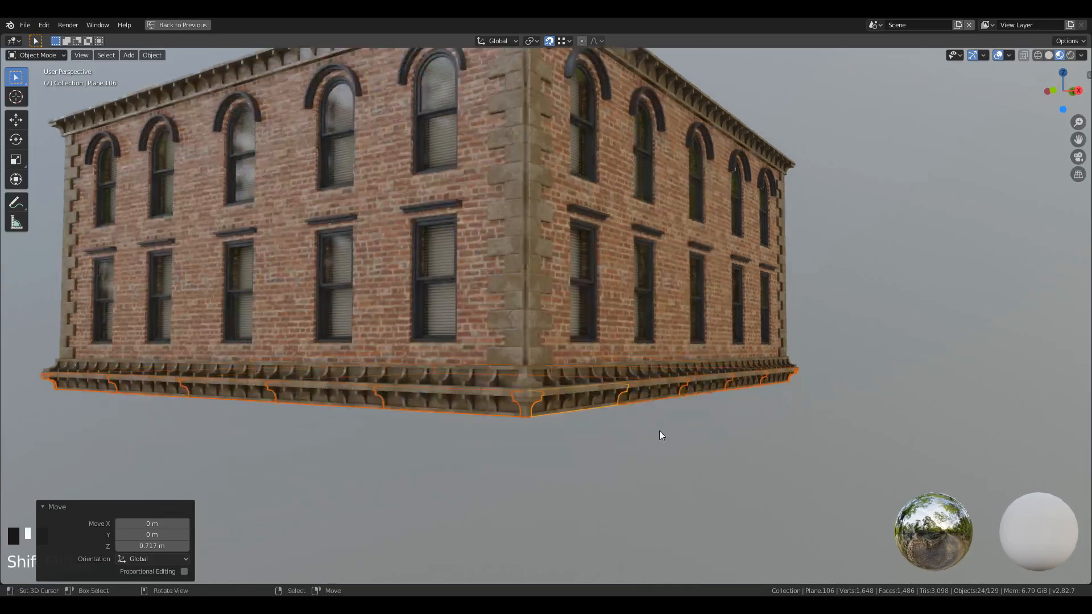
scroll(635, 477, up, 4)
key(g)
key(z)
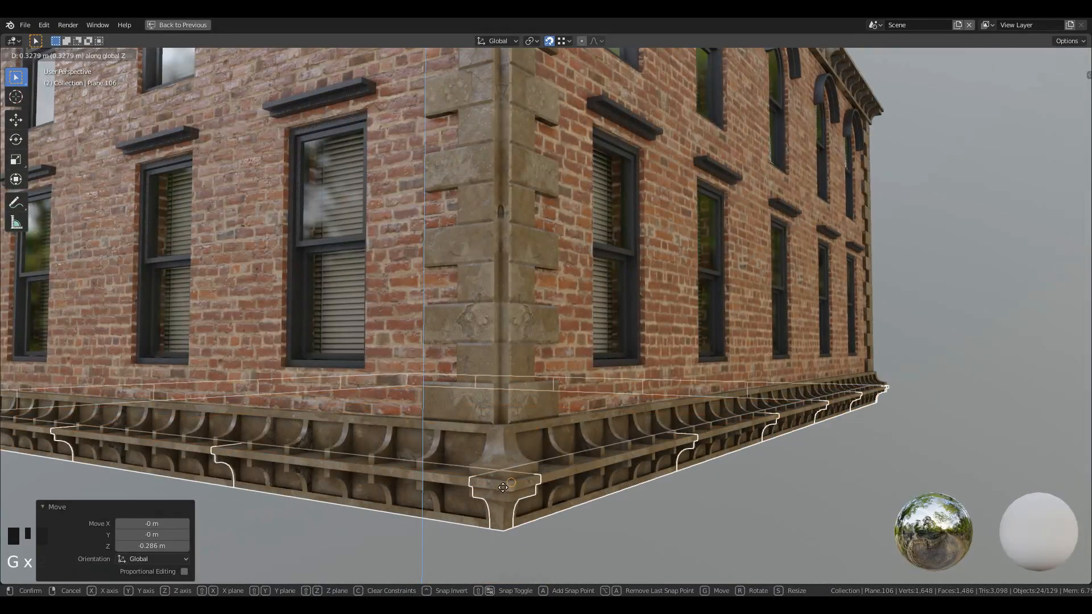
click(575, 497)
scroll(572, 497, up, 3)
shift+middle_drag(568, 497, 569, 463)
scroll(569, 463, down, 8)
shift+middle_drag(616, 377, 690, 463)
key(g)
key(z)
right_click(685, 479)
scroll(593, 497, up, 4)
shift+middle_drag(593, 497, 609, 404)
scroll(610, 408, up, 3)
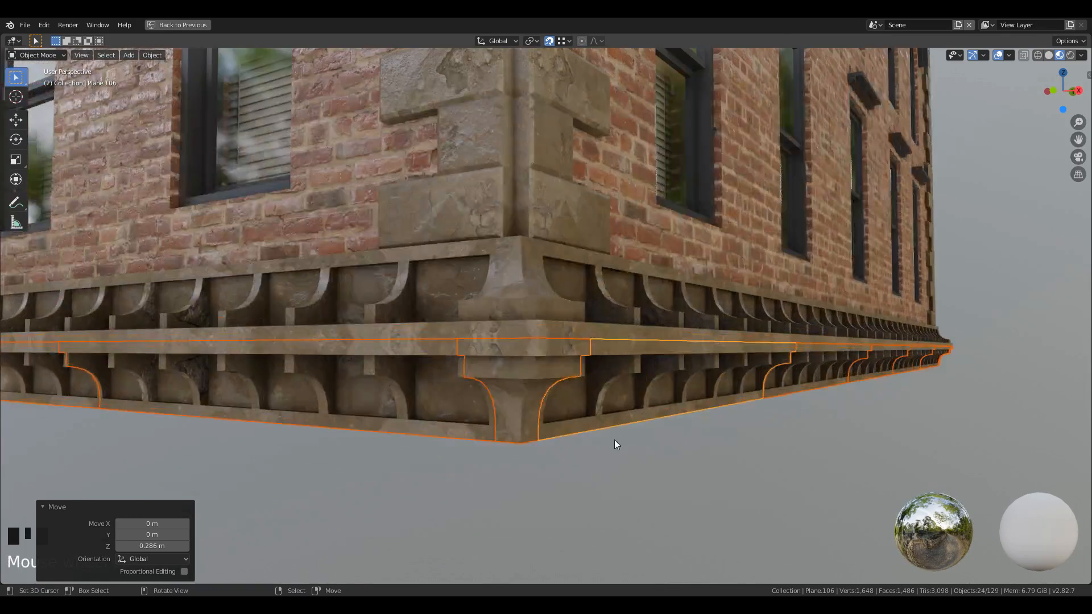
key(g)
key(z)
right_click(624, 454)
Make a linked duplicate of the lower base band along Z and place it at the roof cornice.
scroll(628, 443, down, 5)
shift+middle_drag(636, 296, 632, 408)
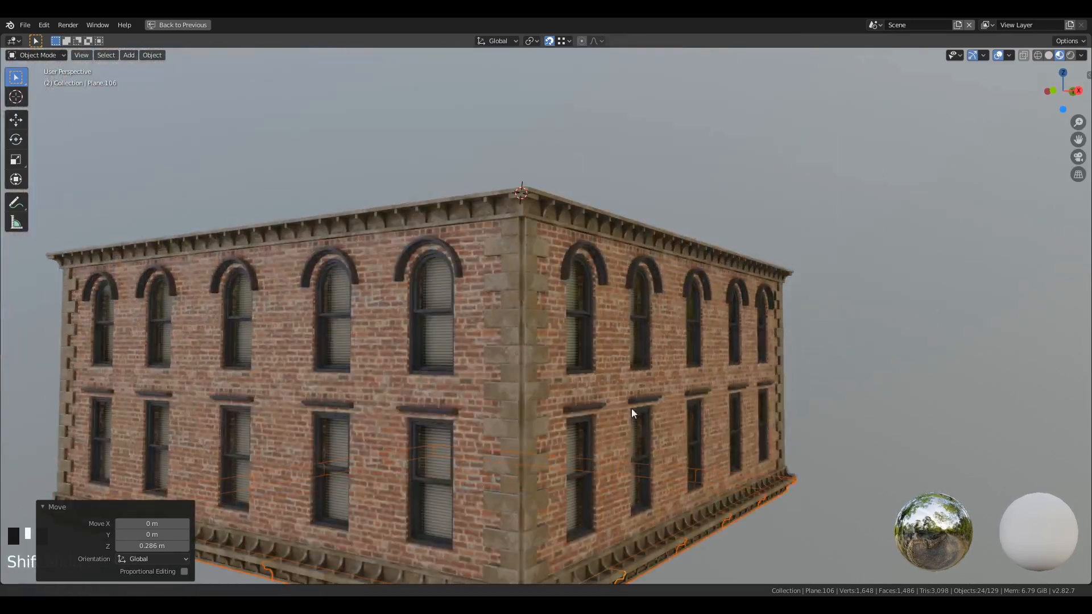
key(alt+d)
key(z)
click(829, 135)
key(g)
key(z)
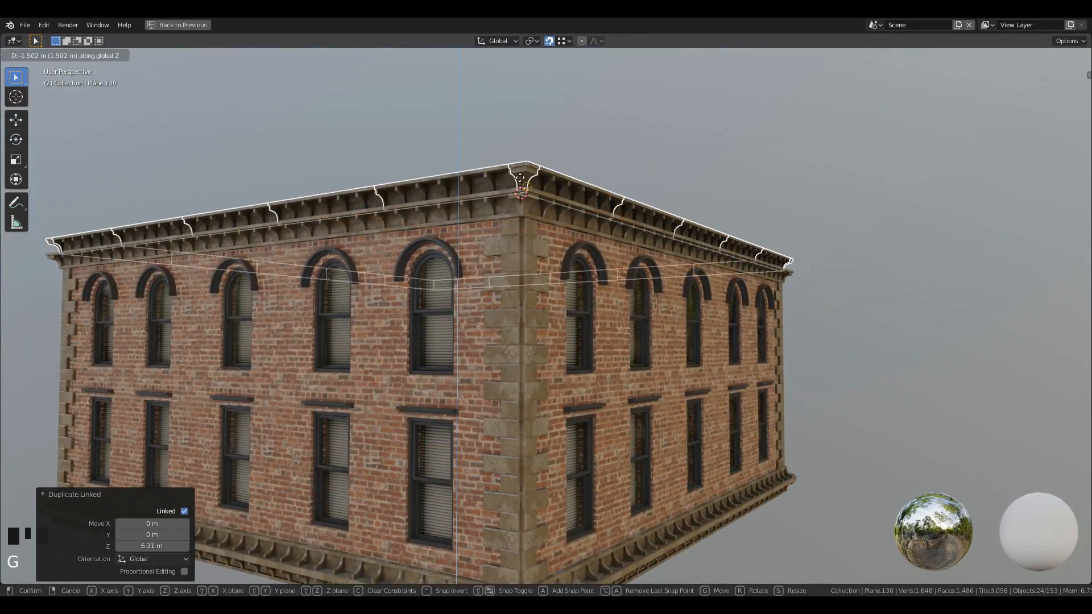
click(520, 178)
Mirror the copied band along Z and move it up onto the roof cornice, then deselect everything.
key(ctrl+m)
key(z)
click(756, 153)
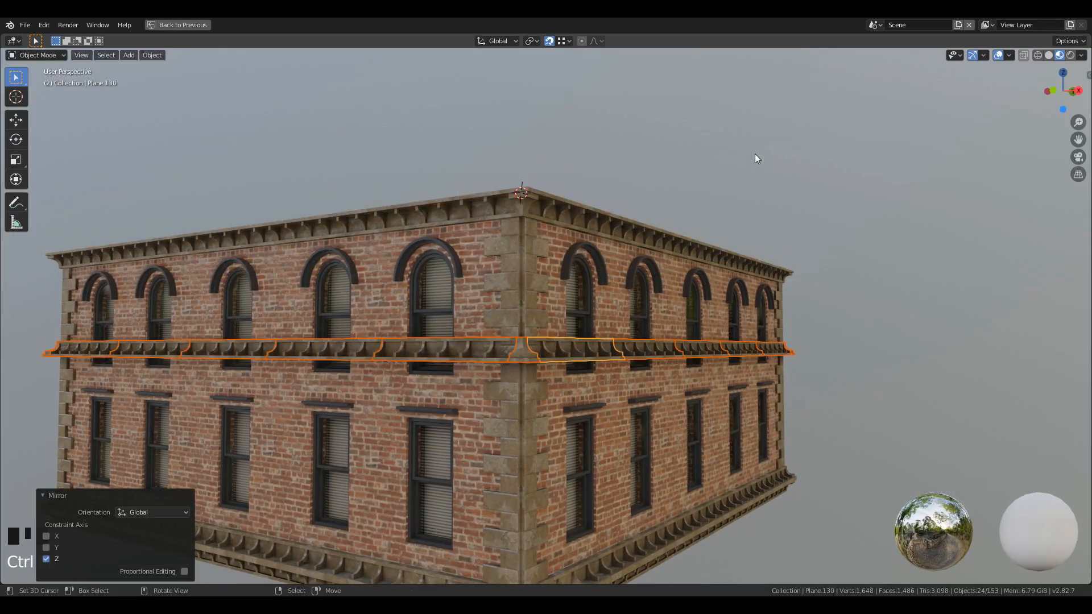
key(g)
key(z)
click(604, 274)
key(a)
key(a)
key(a)
Make a linked duplicate of both window storeys with their roof cornice, without the base band, and raise it 6.44 m along Z.
mouse_move(623, 374)
middle_down()
mouse_move(610, 370)
mouse_move(648, 374)
mouse_move(541, 369)
mouse_move(882, 276)
mouse_move(627, 414)
mouse_move(740, 397)
mouse_move(692, 408)
middle_up()
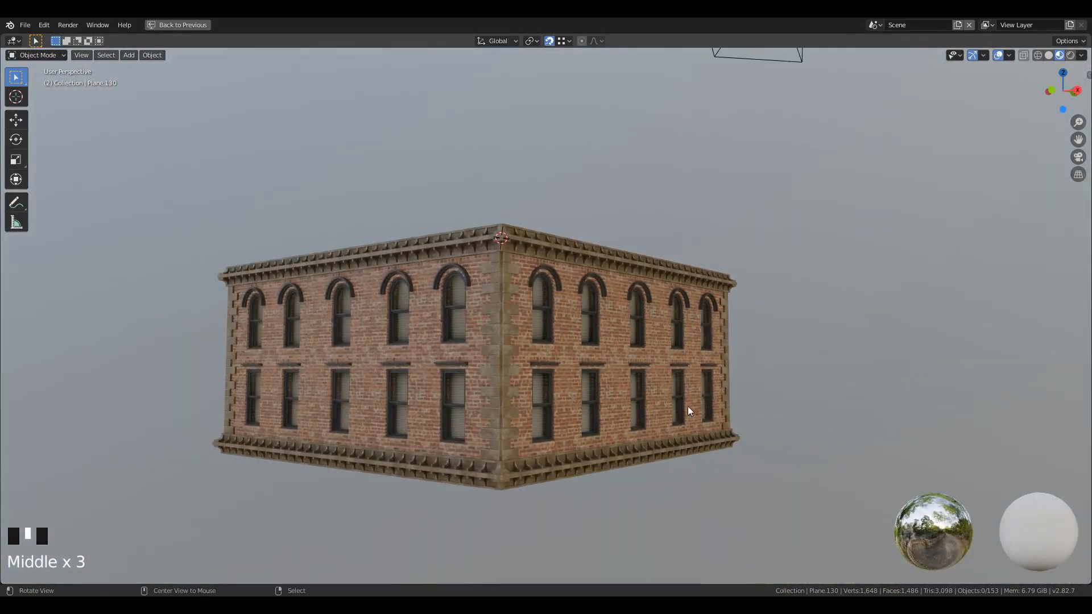
key(z)
drag(186, 207, 774, 397)
key(alt+d)
key(z)
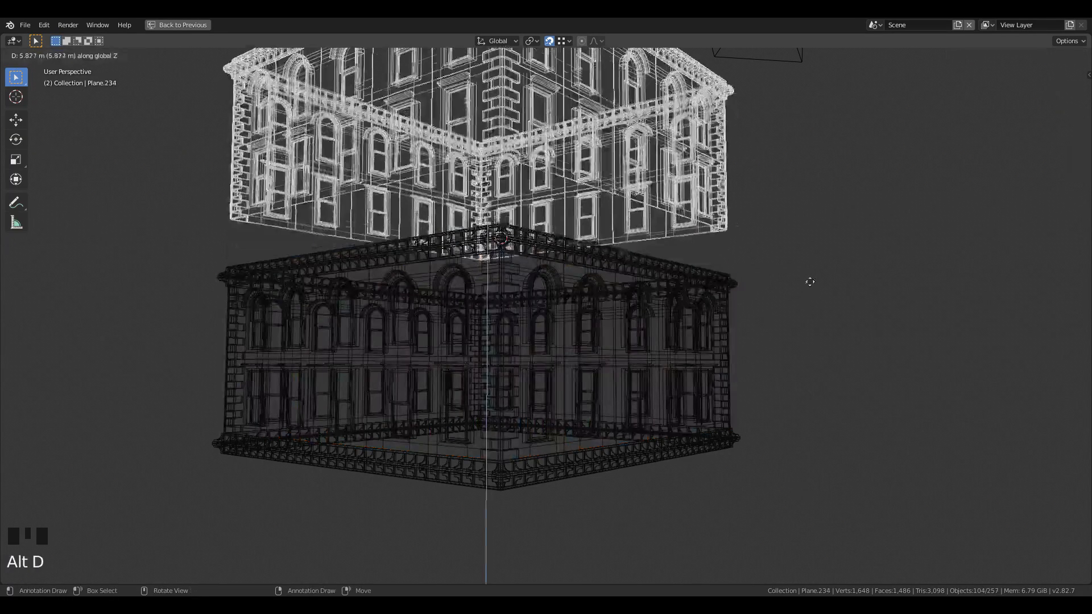
click(807, 287)
Lower the copied storeys along Z until they rest on the original roof cornice, then deselect them and restore the textured preview.
shift+middle_drag(573, 212, 580, 314)
click(580, 312)
scroll(517, 367, up, 3)
key(g)
key(z)
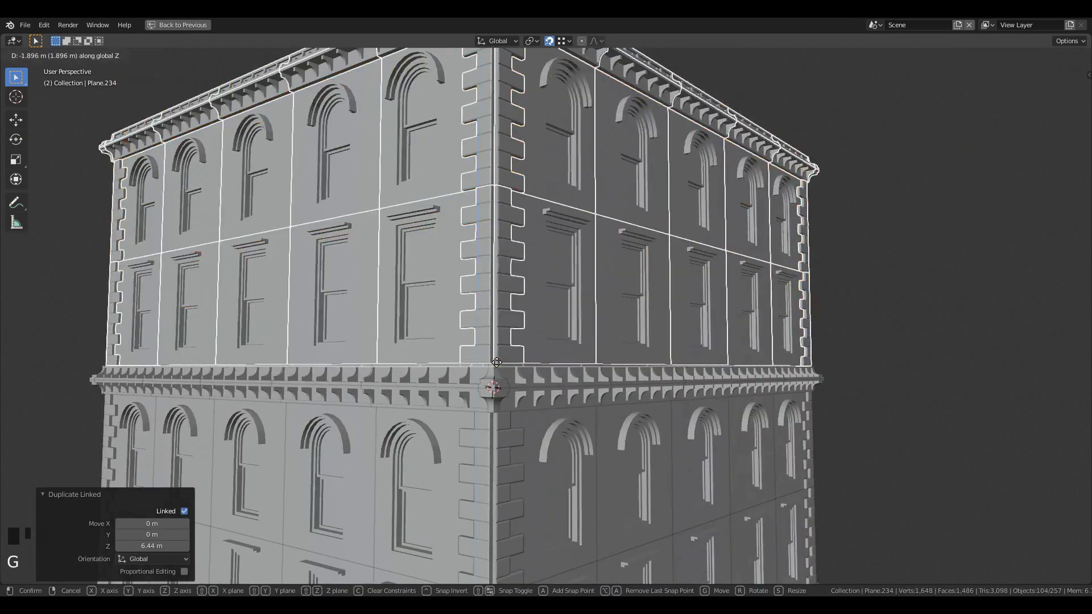
click(498, 364)
scroll(550, 445, down, 5)
middle_drag(560, 425, 548, 405)
key(z)
click(564, 351)
mouse_move(583, 495)
middle_down()
mouse_move(596, 454)
mouse_move(750, 459)
mouse_move(731, 476)
middle_up()
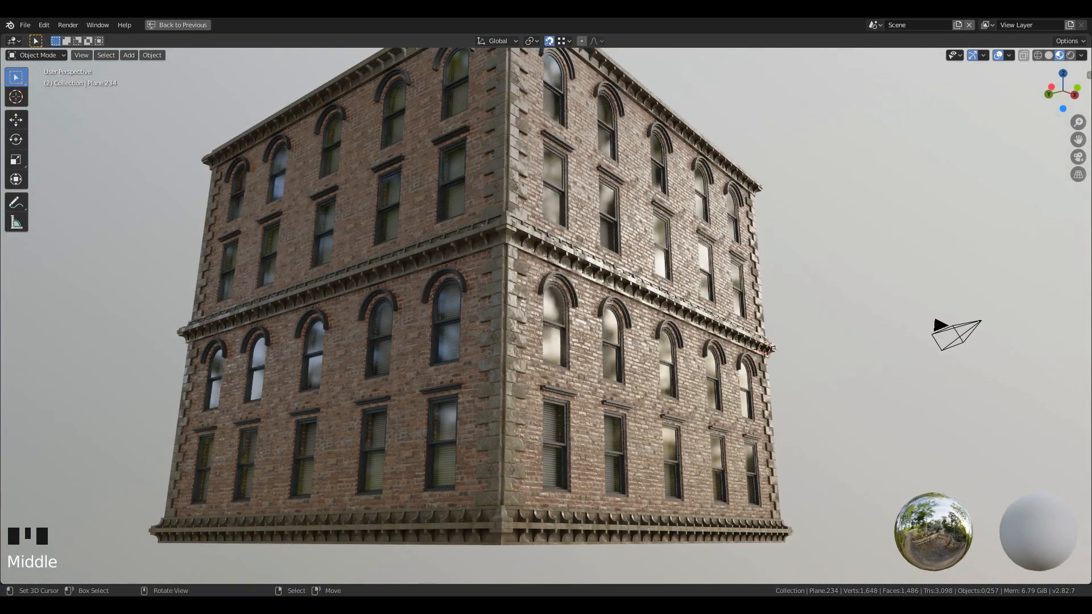
Duplicate the bottom face of the roof cornice's corner bracket in place and separate it into its own object.
shift+middle_drag(501, 293, 486, 329)
scroll(498, 306, up, 4)
scroll(486, 329, up, 3)
click(475, 258)
key(Tab)
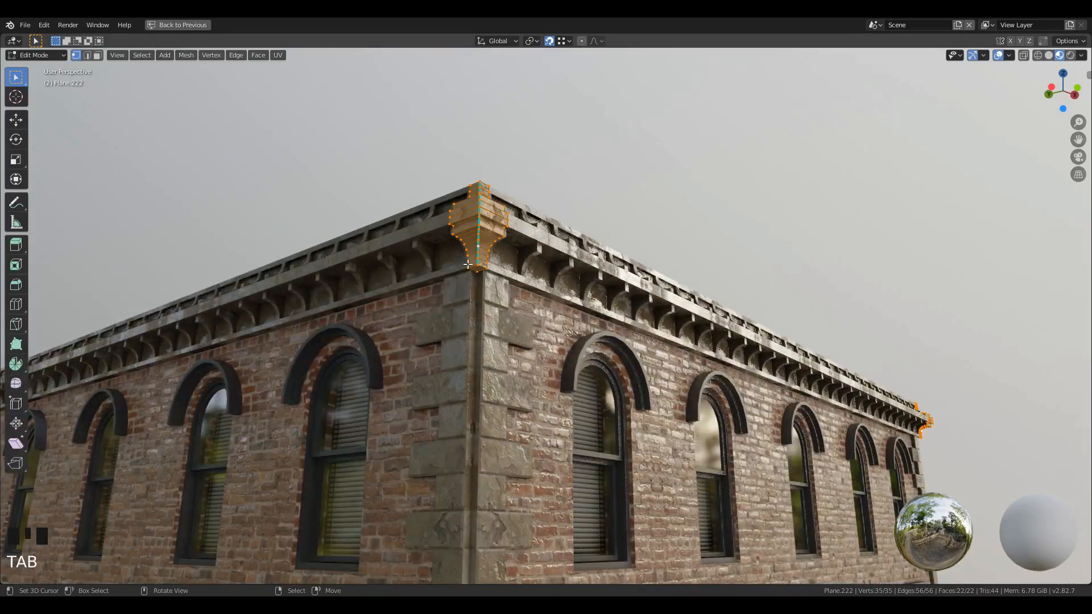
key(KP_Decimal)
scroll(539, 266, down, 5)
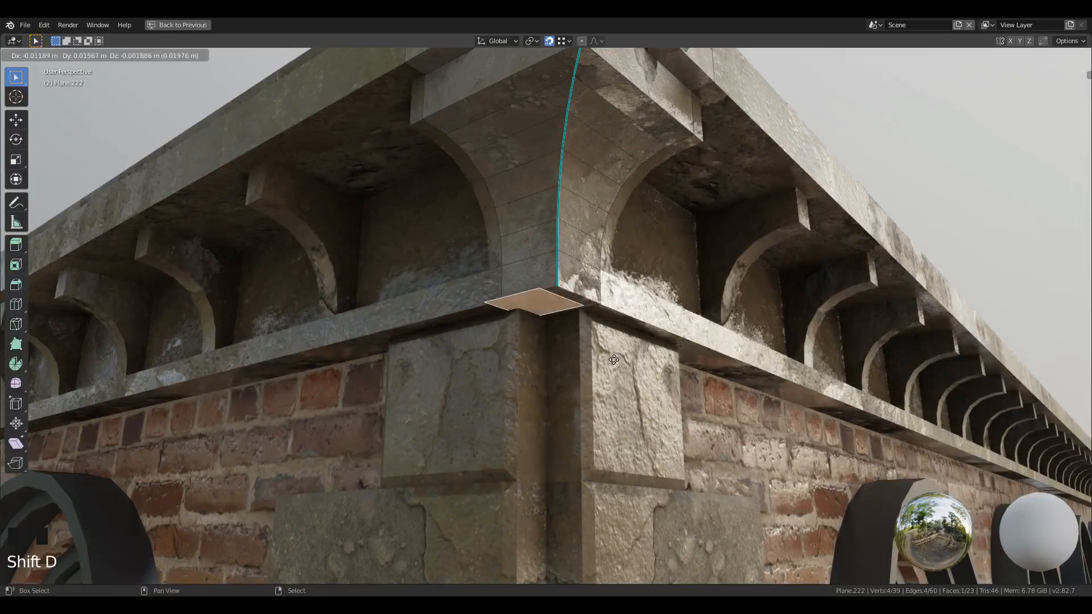
right_click(686, 367)
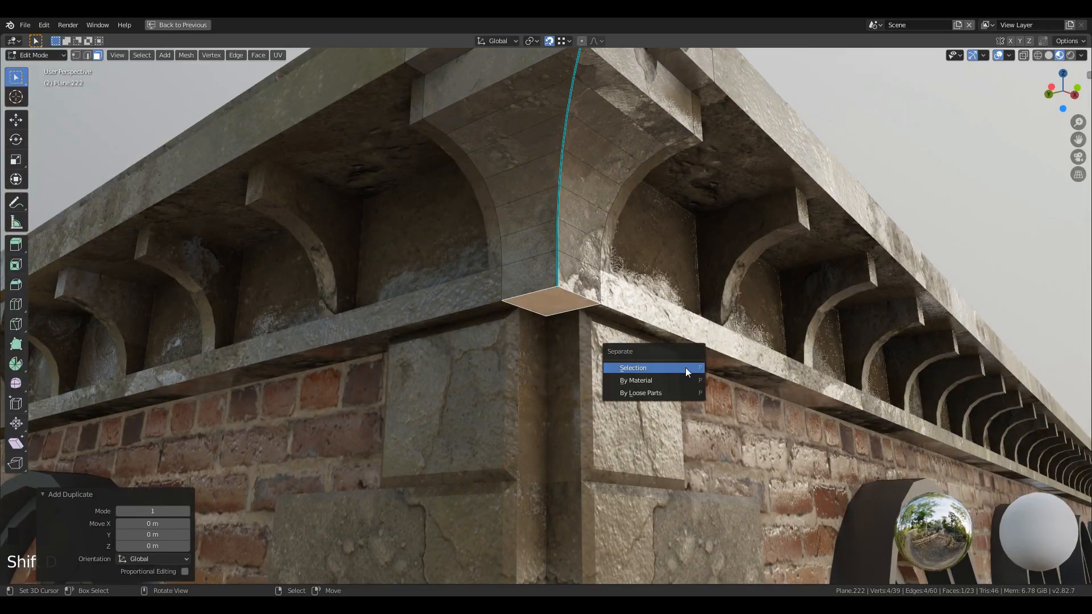
click(685, 367)
key(Tab)
Extrude the separated face down the building corner to the cornice between the storeys, forming a corner column.
right_click(564, 300)
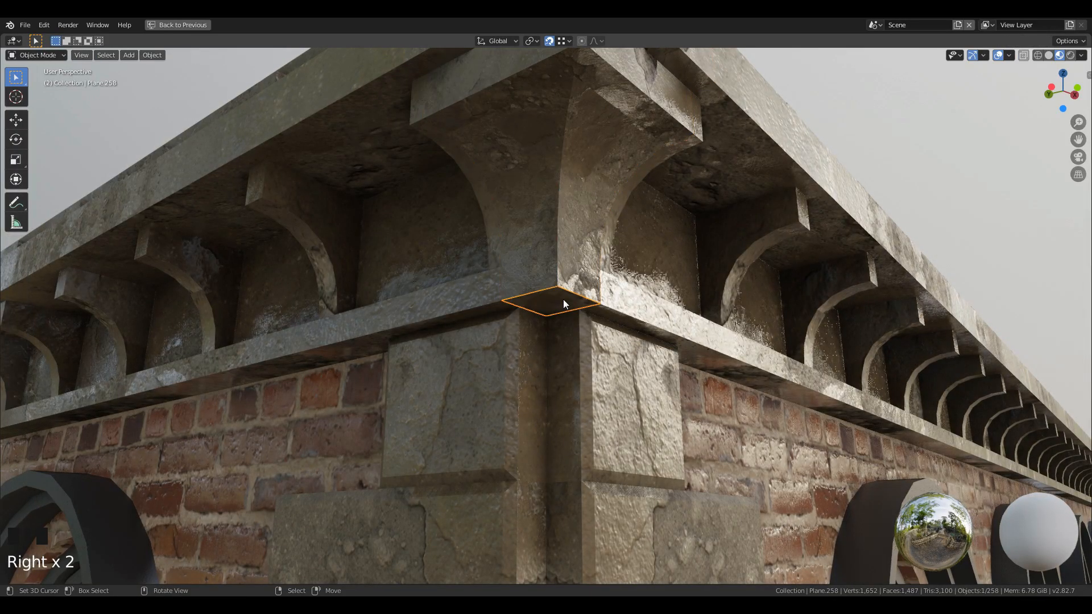
key(Tab)
scroll(627, 492, down, 4)
shift+middle_drag(628, 493, 592, 233)
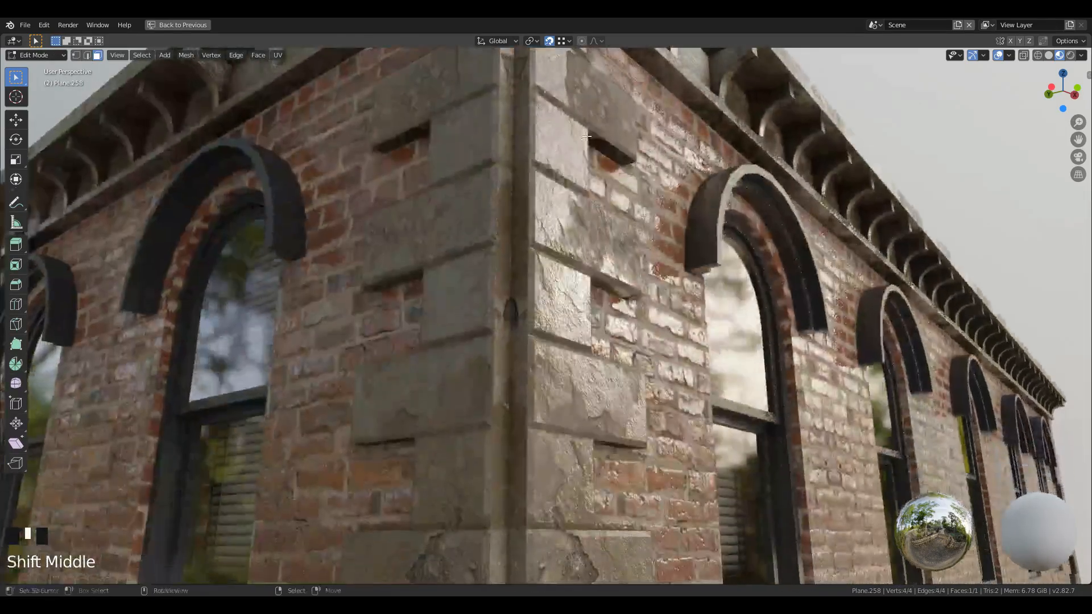
scroll(589, 239, down, 5)
shift+middle_drag(533, 438, 603, 273)
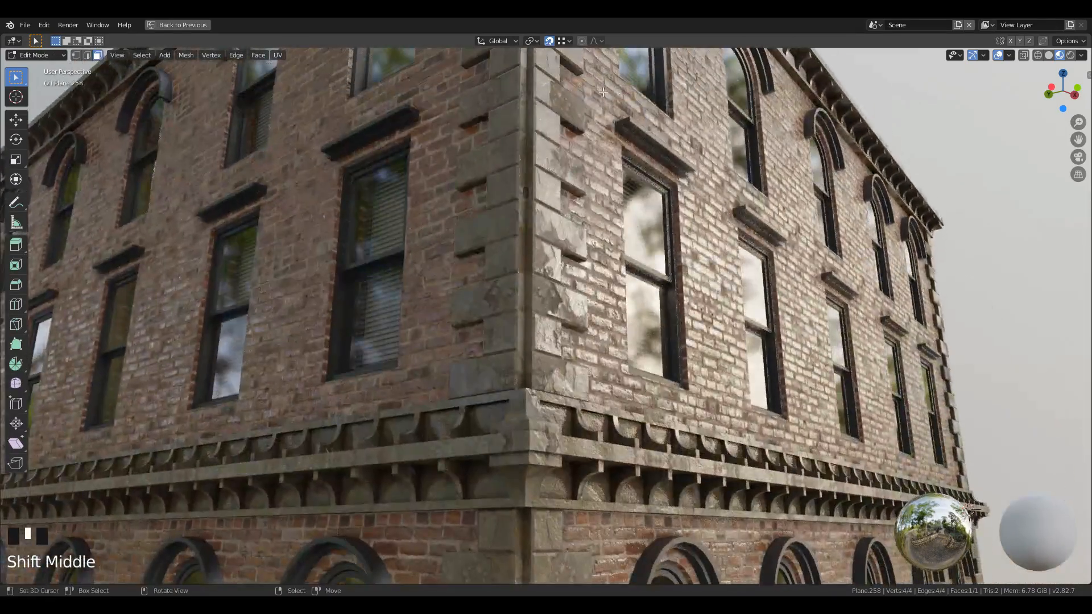
key(e)
click(604, 273)
Unwrap all faces of the corner column with Smart UV Project and scale the UVs by about 15 along Y.
key(a)
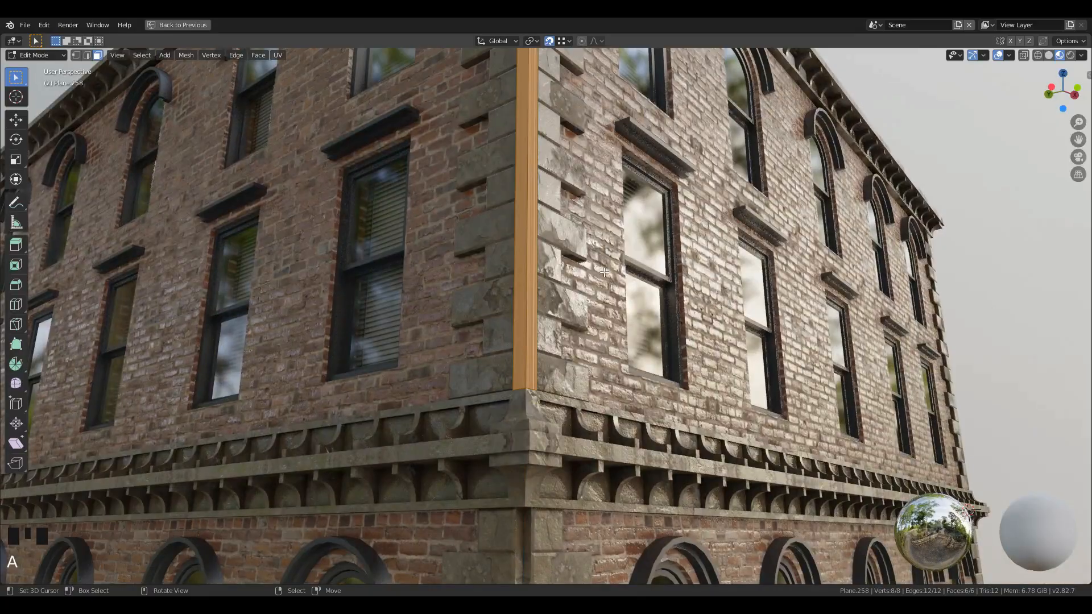
key(u)
click(604, 272)
click(603, 358)
key(ctrl+space)
key(a)
key(s)
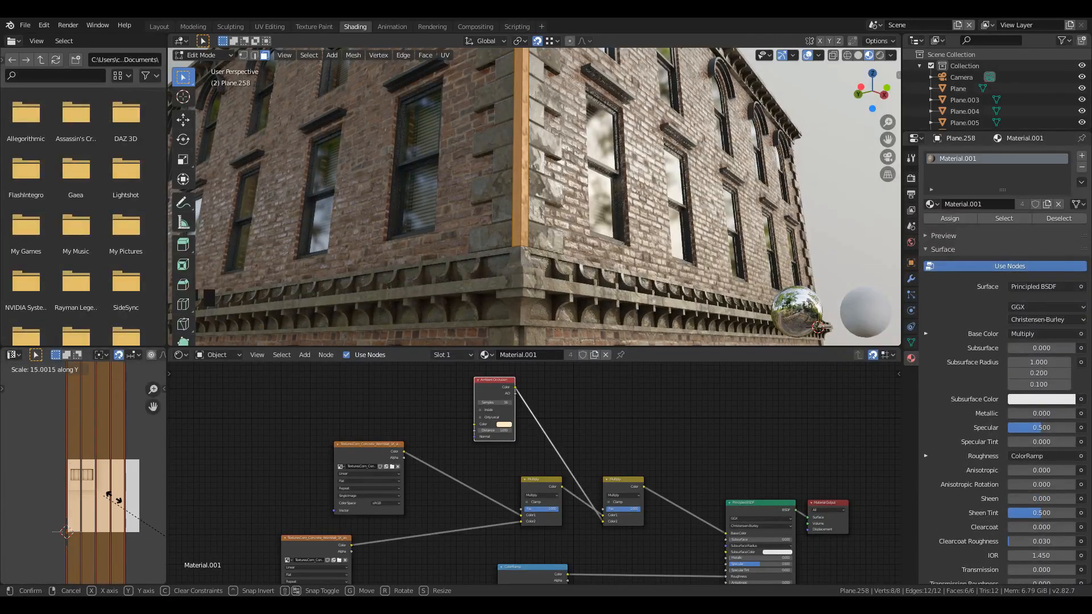
key(ctrl+space)
Make a linked duplicate of the corner column along Z and fit it beneath the middle cornice at the lower storeys' corner.
shift+middle_drag(680, 202, 562, 220)
key(Tab)
scroll(593, 305, down, 2)
scroll(562, 217, up, 1)
key(alt+d)
key(z)
click(572, 483)
scroll(603, 165, up, 4)
key(g)
key(z)
click(633, 183)
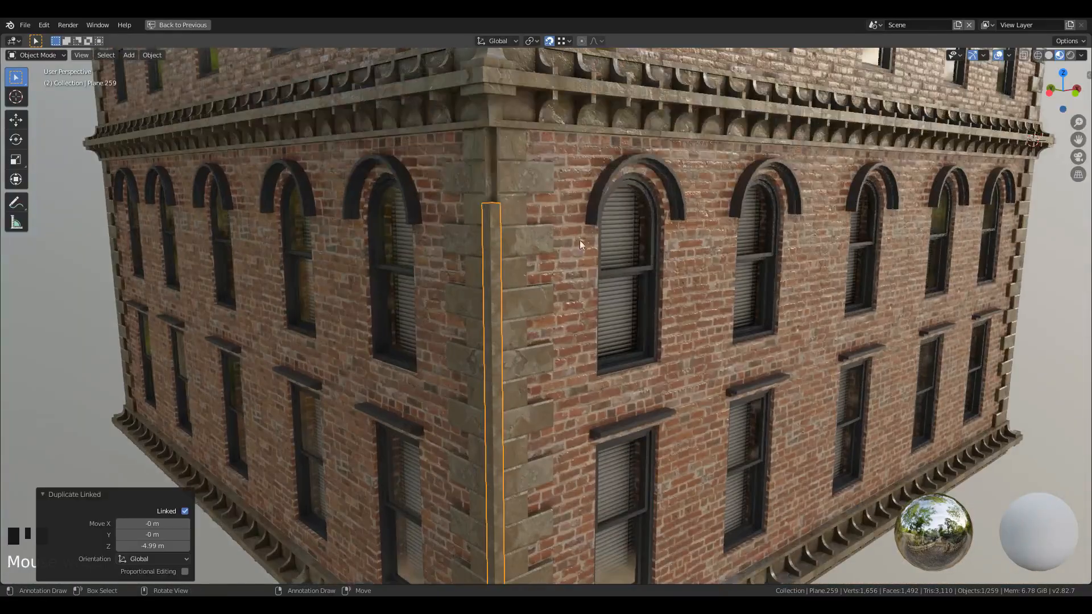
Make a linked duplicate of both corner columns along X, clear of the building, and mirror it on X.
key(alt+d)
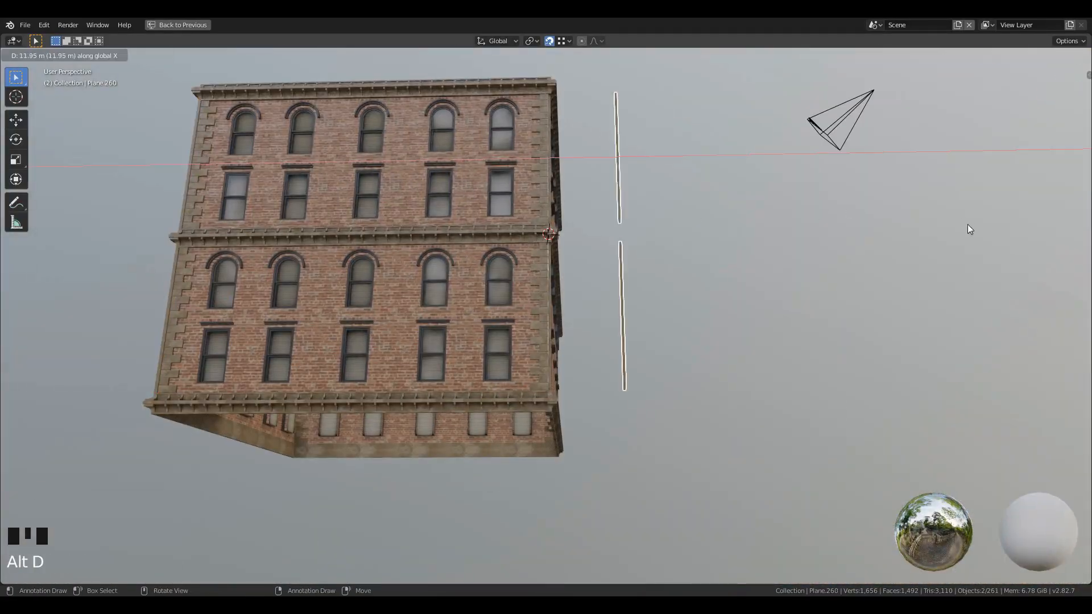
click(968, 223)
key(ctrl+m)
key(x)
click(694, 212)
Move the mirrored pair of columns along X into the recess at the neighbouring building corner.
shift+middle_drag(601, 122, 576, 306)
scroll(576, 306, up, 9)
key(g)
key(x)
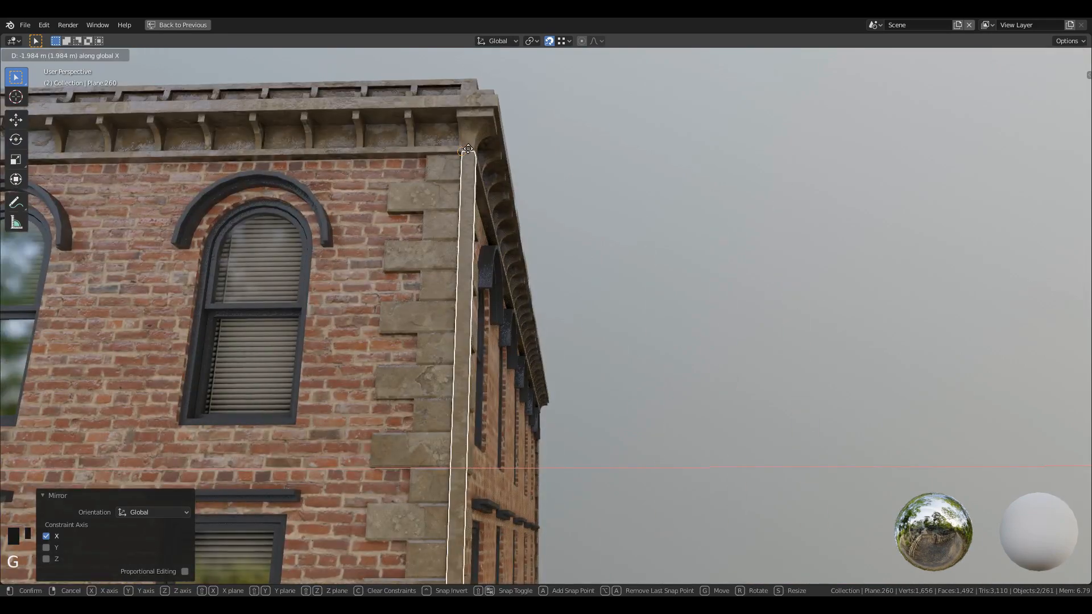
click(465, 152)
middle_drag(545, 165, 574, 326)
scroll(530, 325, up, 6)
key(g)
key(x)
click(576, 267)
Add the first two columns to the selection, make a linked duplicate of all four along Y, and mirror it on Y.
scroll(576, 267, down, 8)
alt+drag(572, 273, 569, 347)
shift+right_click(424, 404)
shift+right_click(425, 344)
scroll(455, 313, down, 3)
alt+drag(546, 307, 376, 316)
key(alt+d)
key(y)
click(784, 200)
key(ctrl+m)
key(y)
click(785, 203)
Move the four mirrored columns along Y into the recesses of the two remaining building corners.
scroll(599, 261, up, 5)
scroll(599, 262, up, 2)
key(g)
key(y)
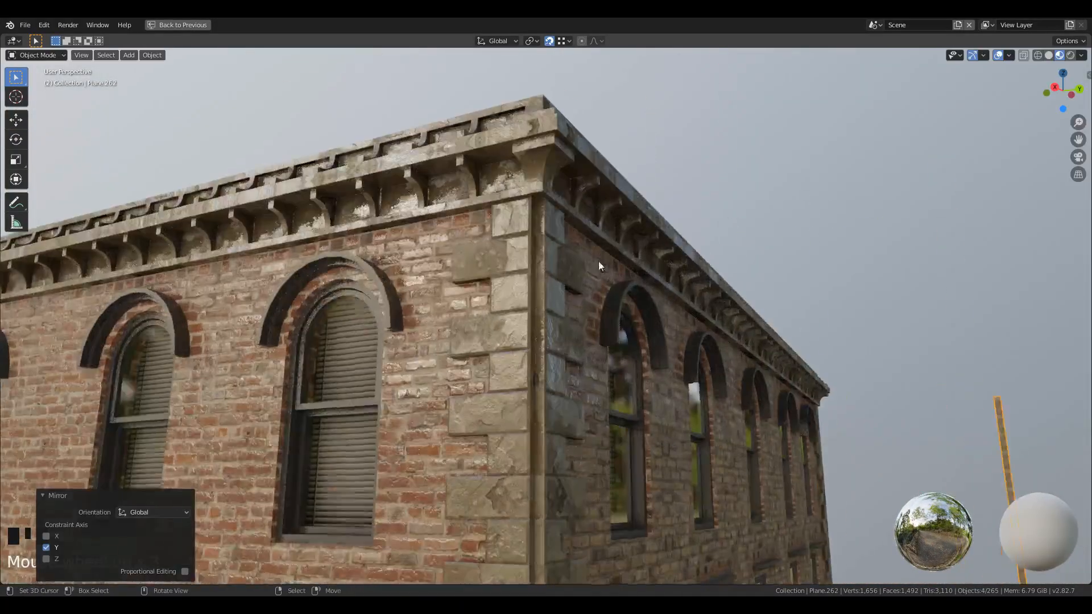
click(542, 91)
scroll(541, 91, up, 3)
key(g)
key(y)
click(547, 108)
scroll(547, 107, up, 3)
shift+middle_drag(614, 182, 338, 597)
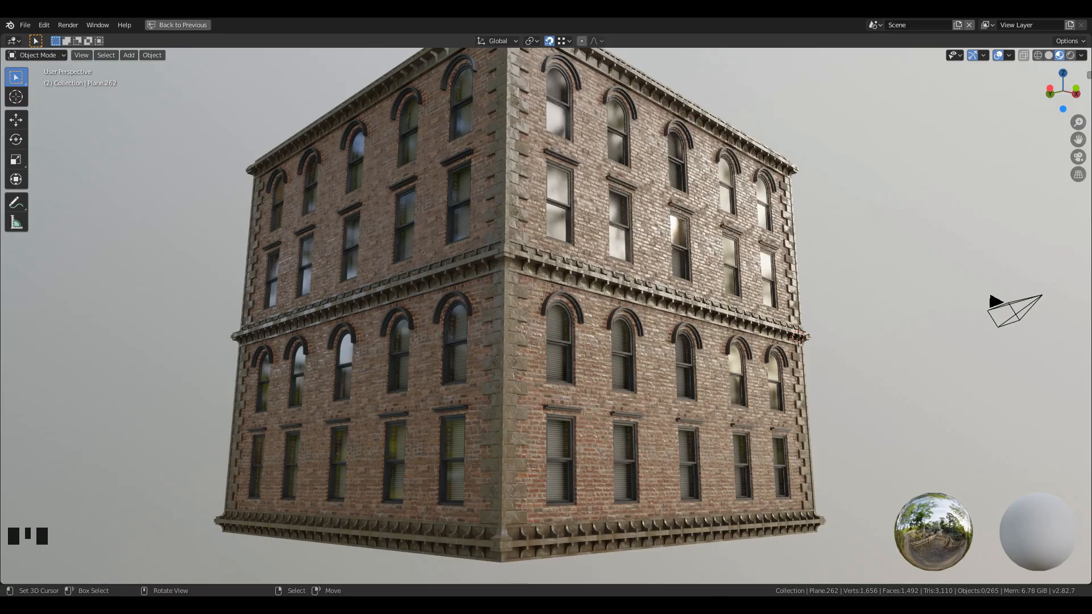
Duplicate the lowest row of rectangular windows with its wall panels, corner stones and columns, and lower the copy 3.13 m along Z.
scroll(598, 511, up, 1)
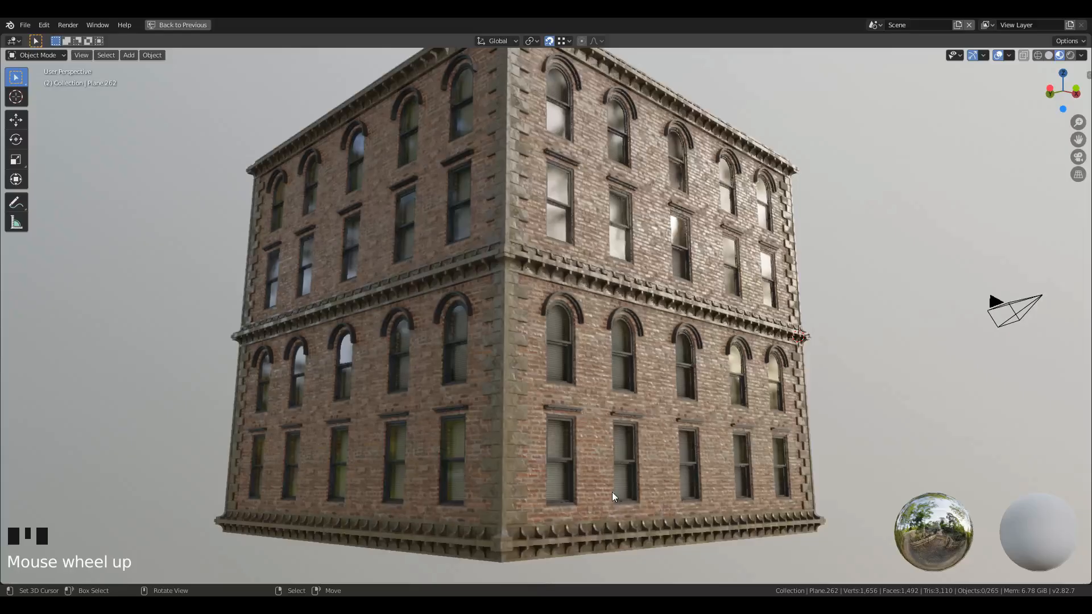
key(z)
middle_drag(501, 503, 717, 471)
drag(722, 462, 245, 458)
middle_drag(350, 486, 885, 321)
key(shift+d)
key(z)
click(899, 431)
key(z)
click(903, 460)
Move the copied window storey up until its top edge meets the underside of the base band.
scroll(739, 421, up, 3)
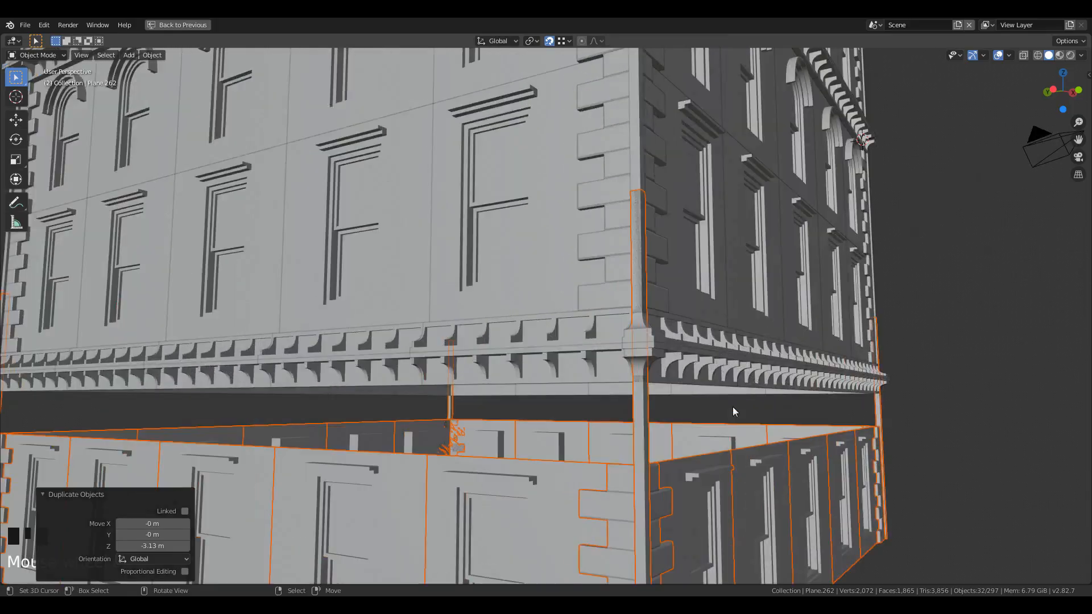
scroll(733, 407, down, 4)
scroll(620, 369, up, 4)
key(shift+Tab)
key(shift+Tab)
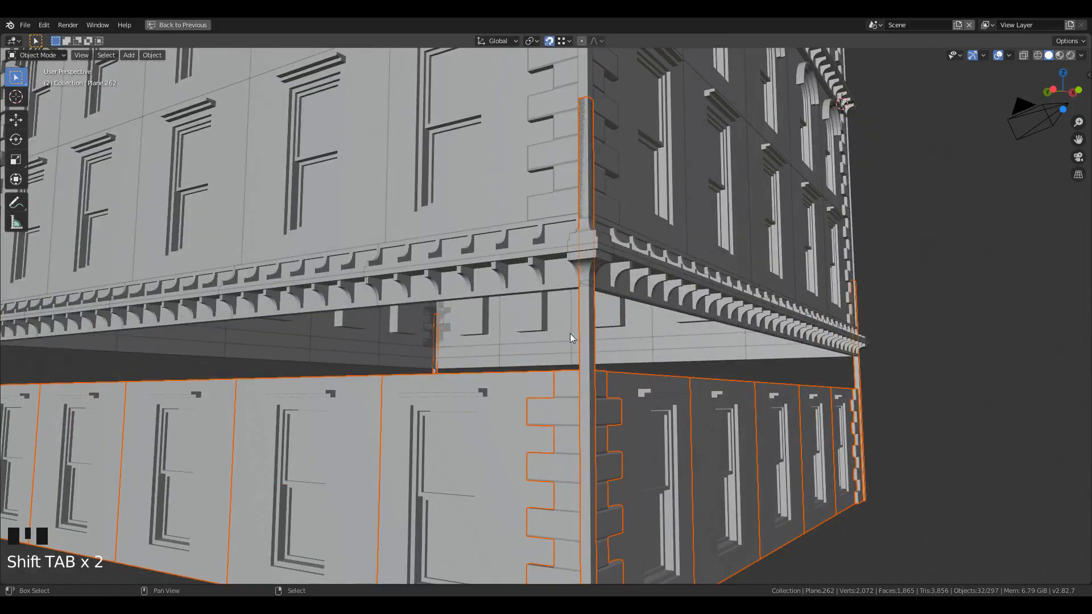
key(g)
click(580, 310)
Shorten the new bottom storey's corner column by sliding its top face down to the underside of the base band.
right_click(586, 334)
scroll(589, 338, down, 4)
key(Tab)
key(z)
click(507, 345)
scroll(463, 318, up, 2)
key(a)
key(a)
key(a)
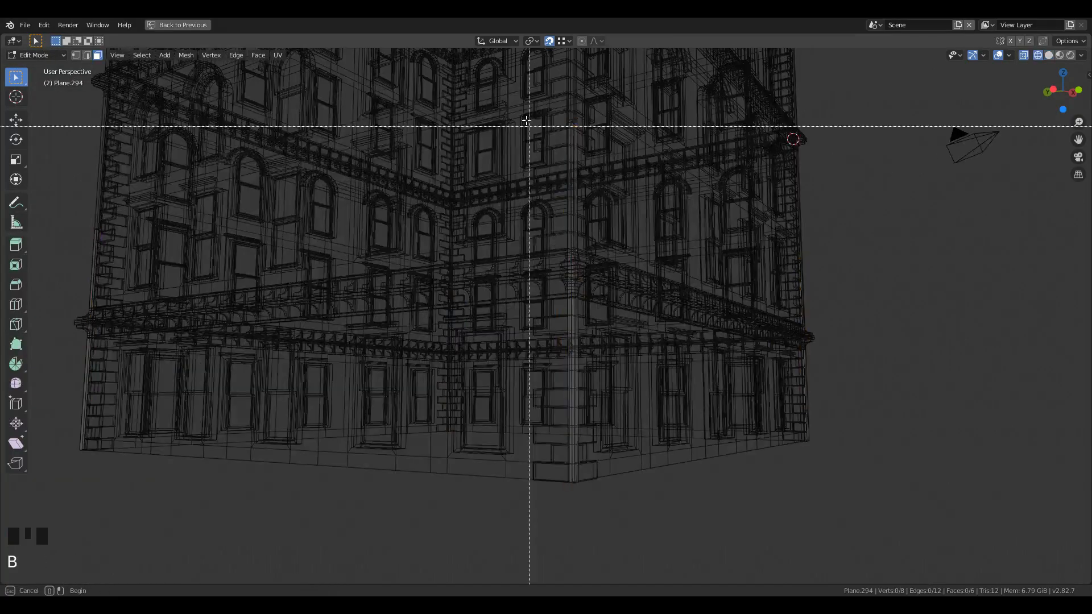
shift+middle_drag(646, 164, 571, 280)
key(shift+z)
scroll(717, 351, up, 2)
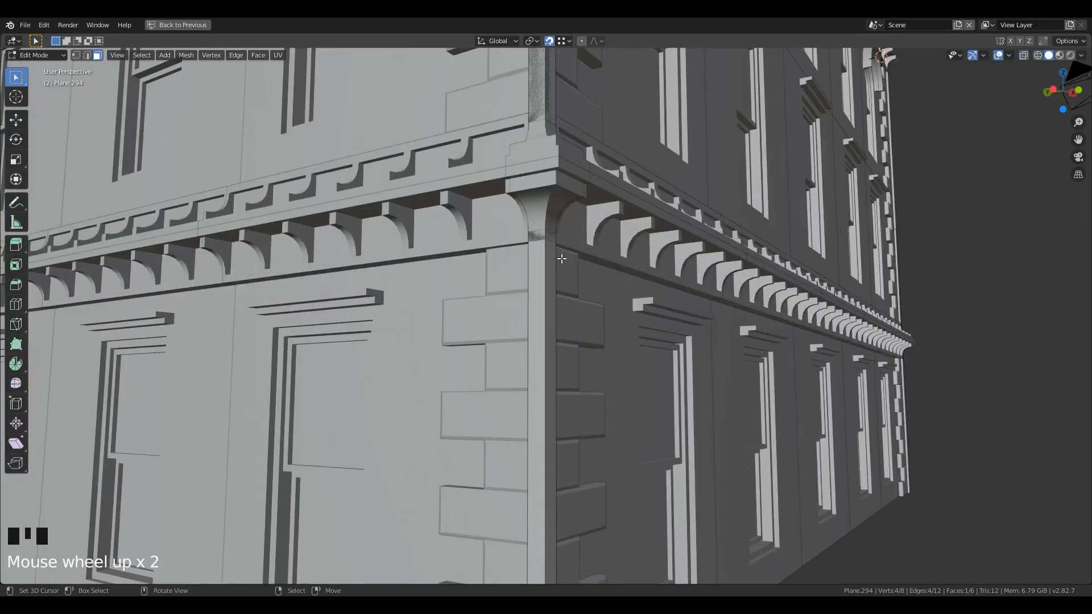
key(g)
key(g)
scroll(550, 325, down, 3)
key(Tab)
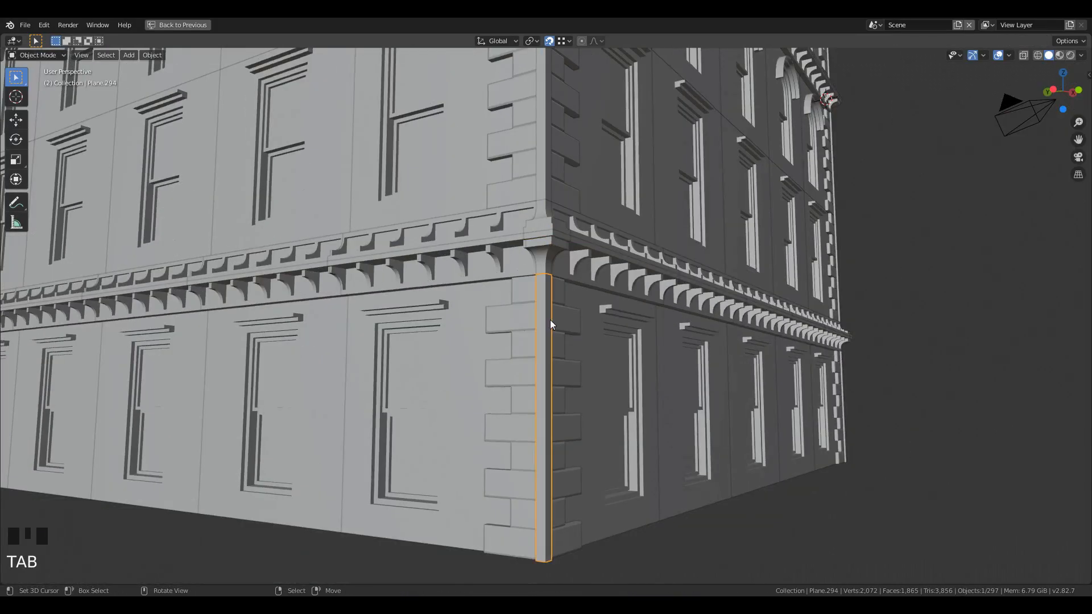
Unwrap the shortened column's faces with Smart UV Project and scale the UVs up along Y.
key(z)
click(550, 387)
mouse_move(496, 459)
shift+middle_down()
mouse_move(612, 457)
mouse_move(523, 446)
mouse_move(750, 444)
mouse_move(623, 427)
shift+middle_up()
scroll(623, 427, up, 1)
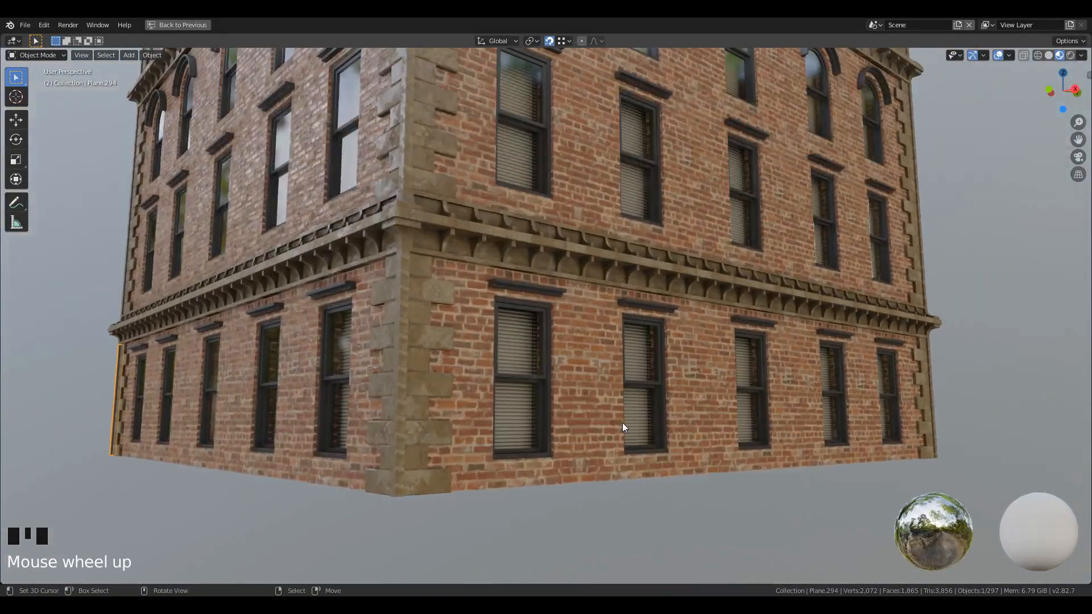
key(Tab)
key(a)
key(u)
click(473, 438)
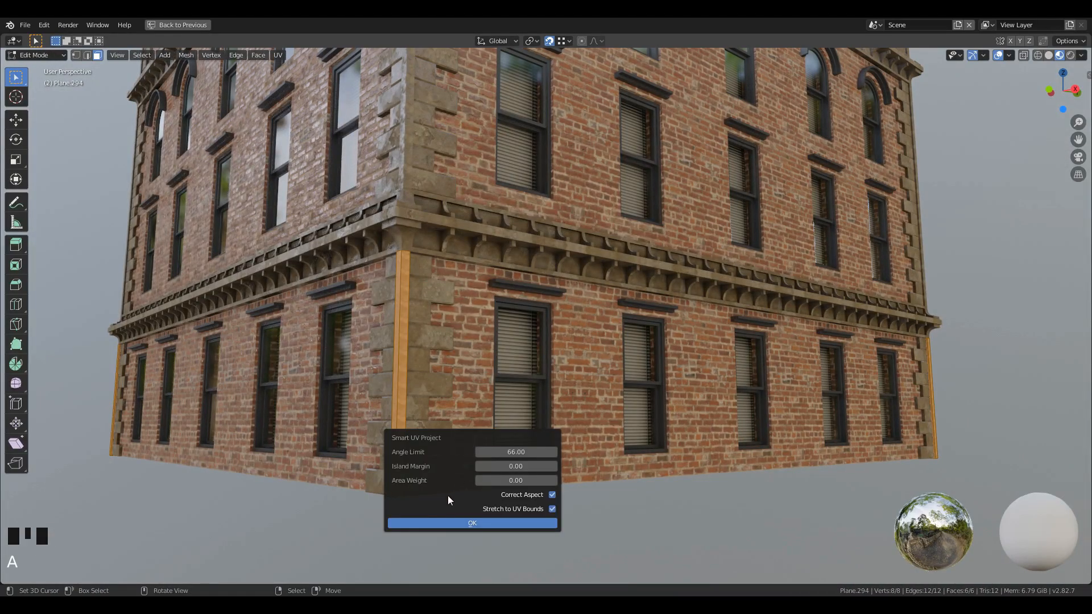
click(440, 519)
scroll(441, 514, up, 2)
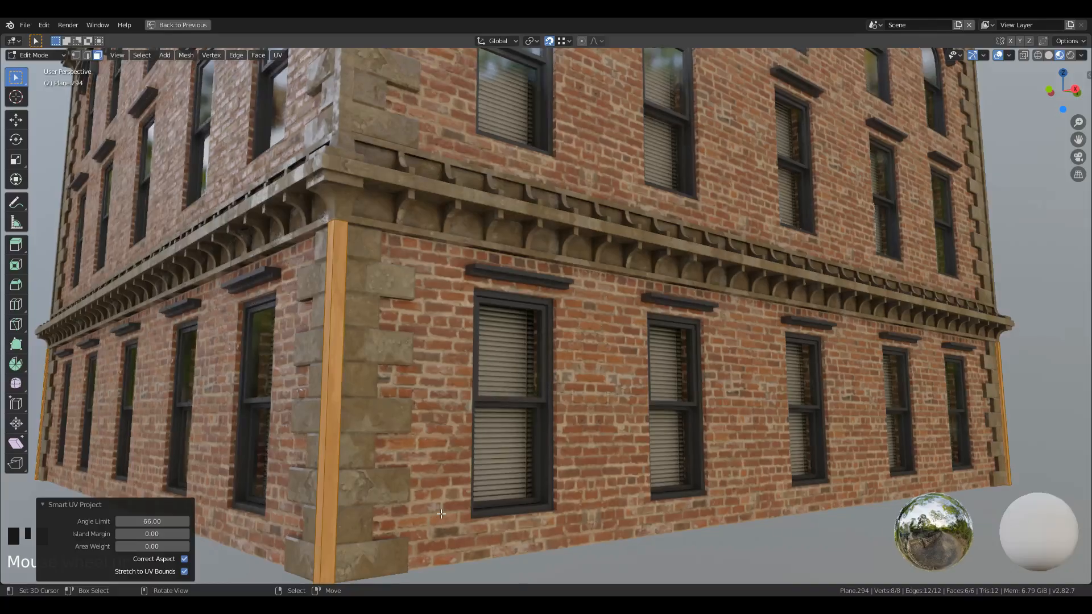
key(ctrl+space)
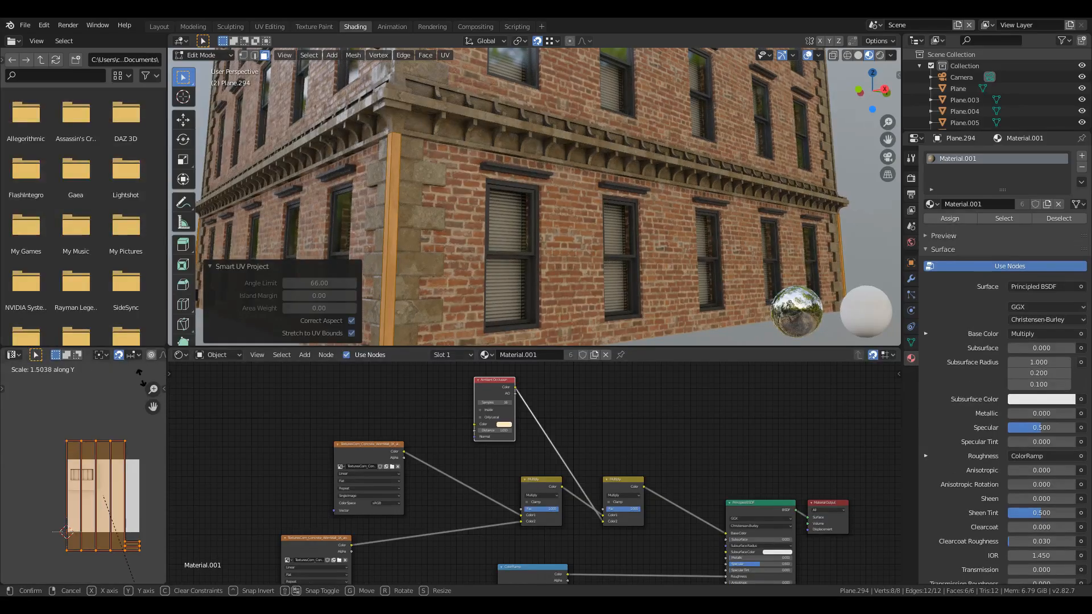
click(46, 528)
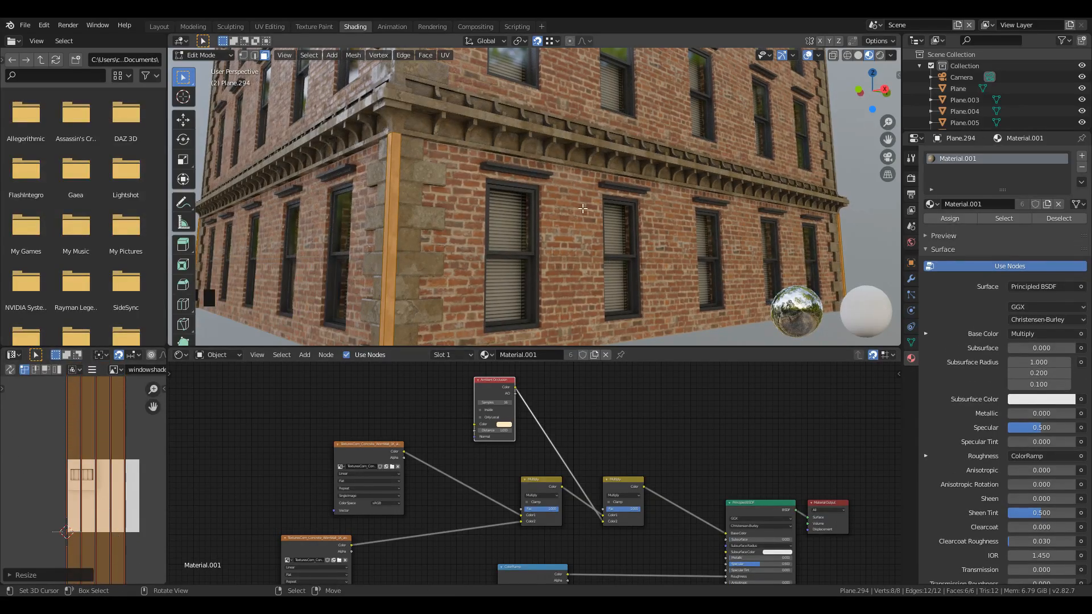
Select a bottom-storey wall panel beside the corner and make its wall material an independent copy.
key(Tab)
scroll(479, 301, down, 2)
middle_drag(479, 301, 586, 263)
right_click(607, 244)
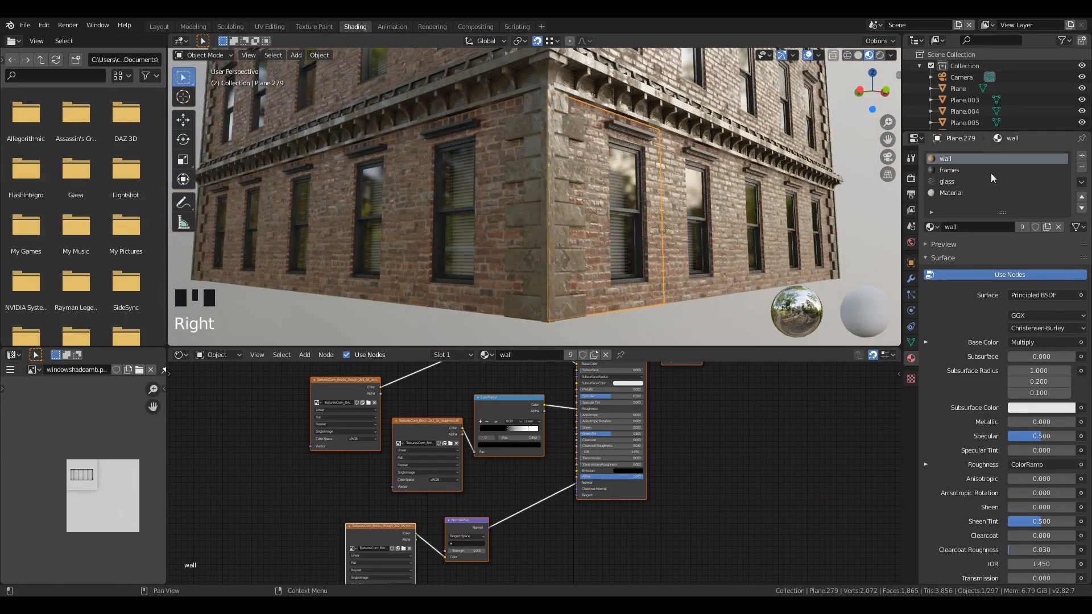
click(1022, 228)
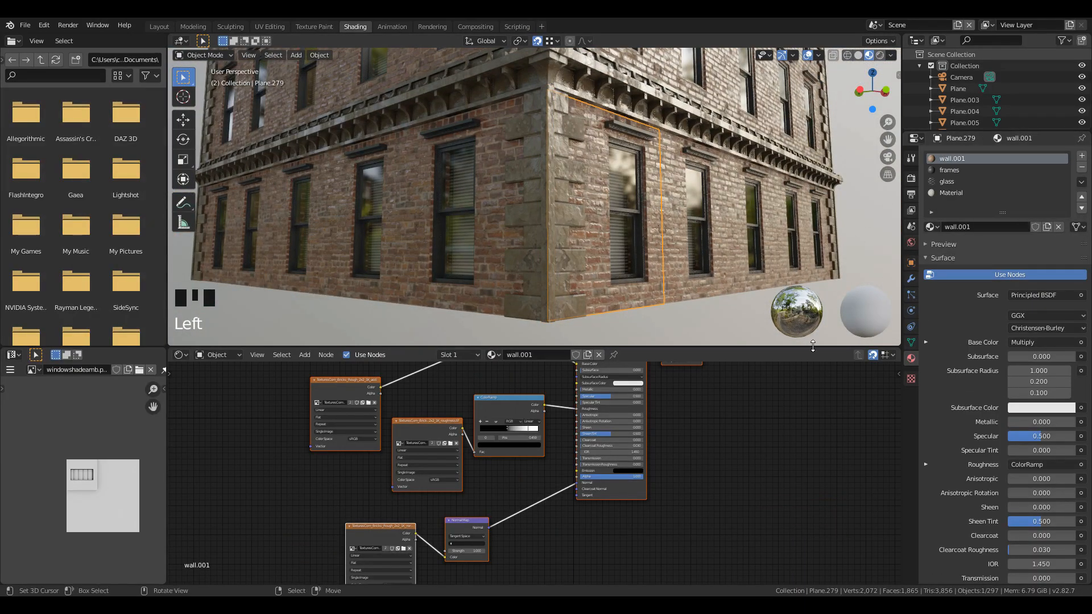
Replace the brick albedo image in the wall.001 material with TexturesCom_Tiles_Subway_1K_albedo.tif.
scroll(588, 475, down, 3)
middle_drag(414, 408, 510, 530)
scroll(514, 520, up, 9)
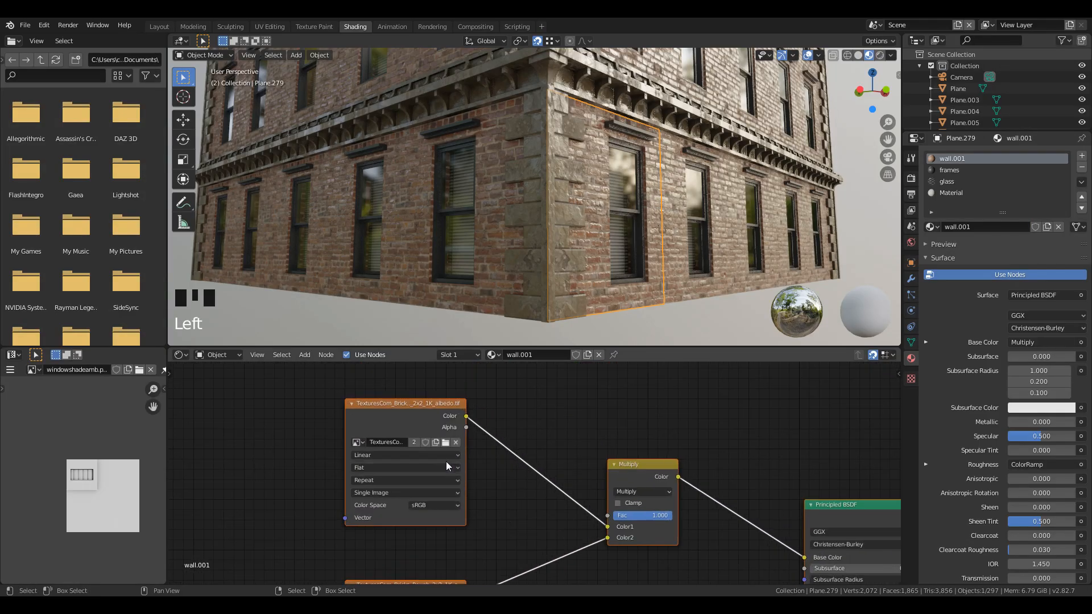
click(446, 443)
double_click(200, 120)
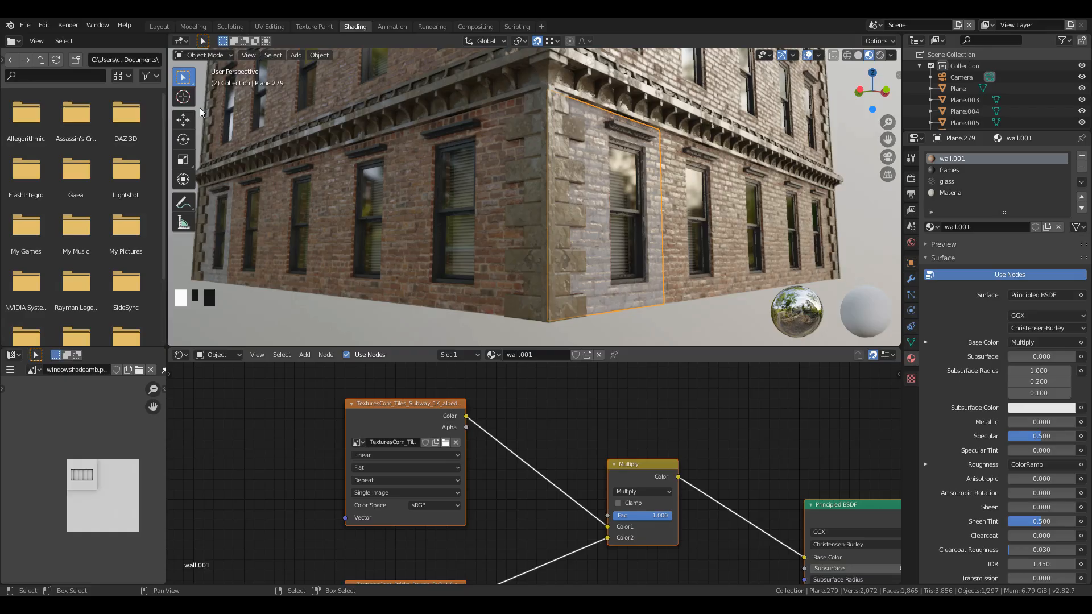
Replace the ambient occlusion node in wall.001 with a copy of the albedo image node loading TexturesCom_Tiles_Subway_1K_ao.tif.
scroll(524, 473, down, 3)
key(ctrl+z)
key(shift+d)
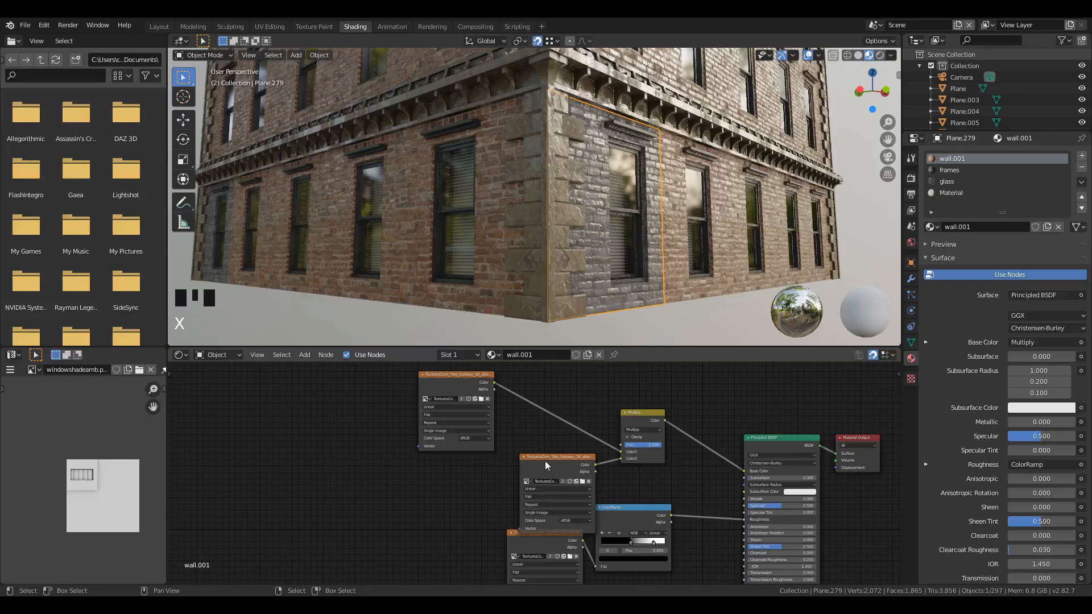
scroll(473, 517, up, 2)
click(474, 514)
double_click(538, 119)
Load the matching Tiles Subway roughness and normal images into wall.001 and set the colour space of both to Linear.
key(shift+d)
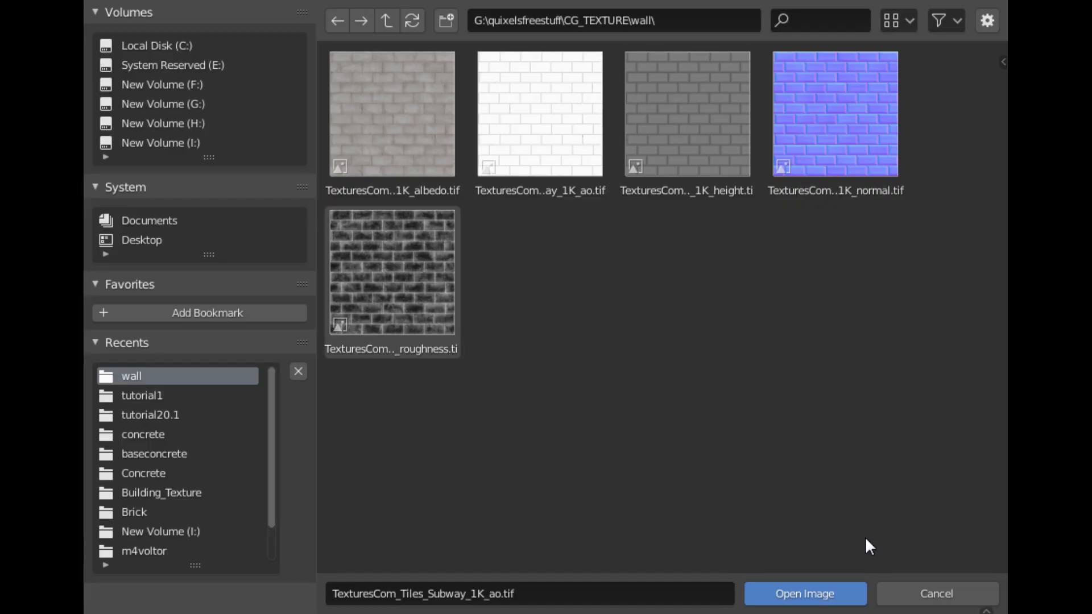
double_click(391, 306)
click(505, 548)
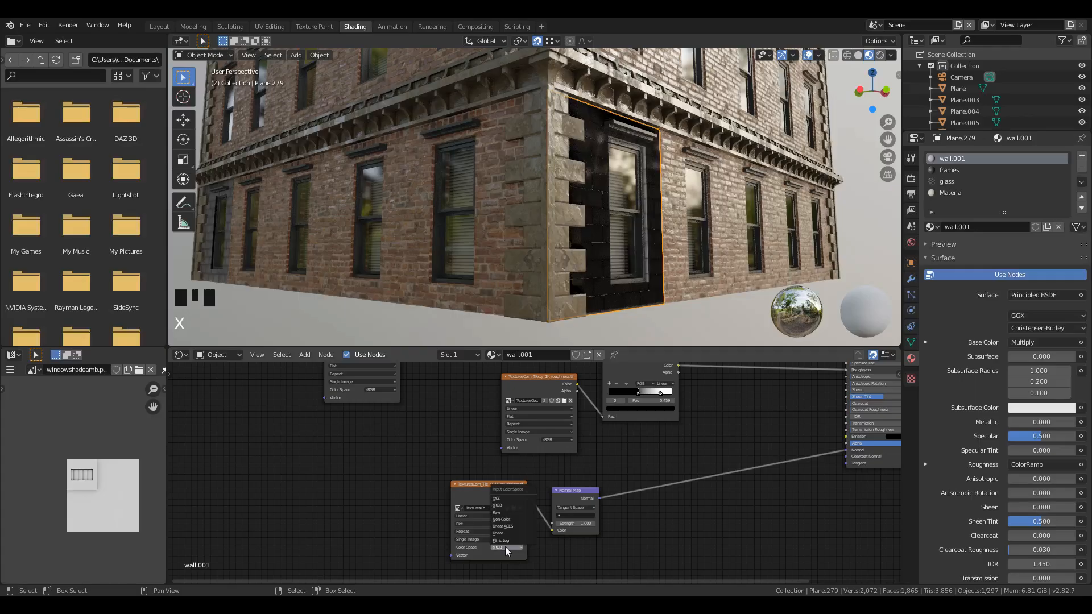
click(501, 533)
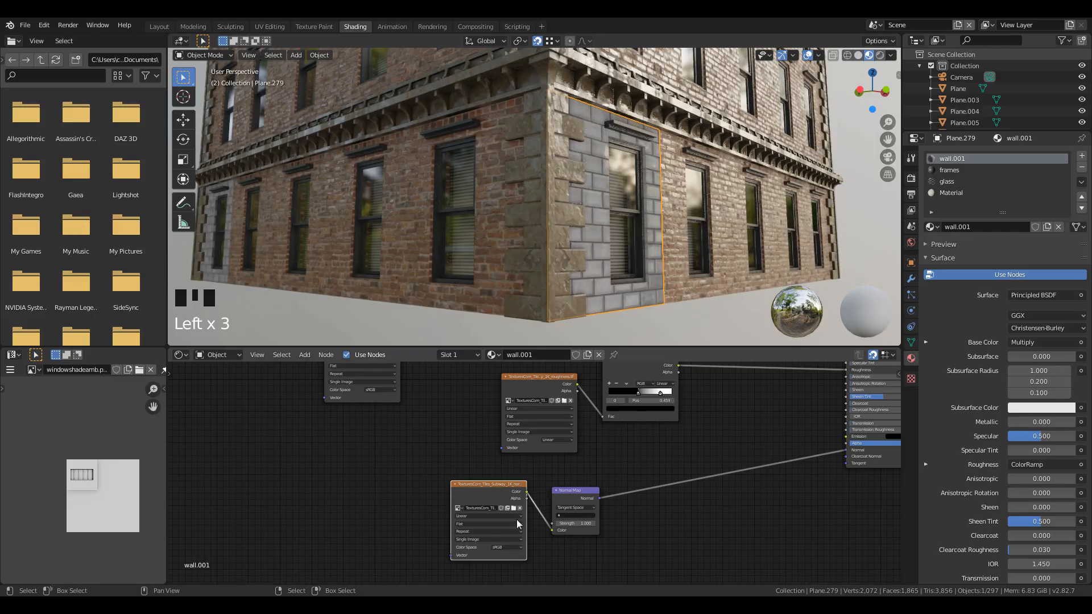
click(498, 533)
Insert a Math node between the ambient occlusion image and the Multiply node, set to Power with value 1.550.
middle_drag(546, 245, 518, 239)
scroll(522, 231, up, 3)
middle_drag(518, 239, 510, 234)
middle_drag(622, 444, 652, 370)
scroll(484, 443, up, 3)
key(shift+a)
click(478, 445)
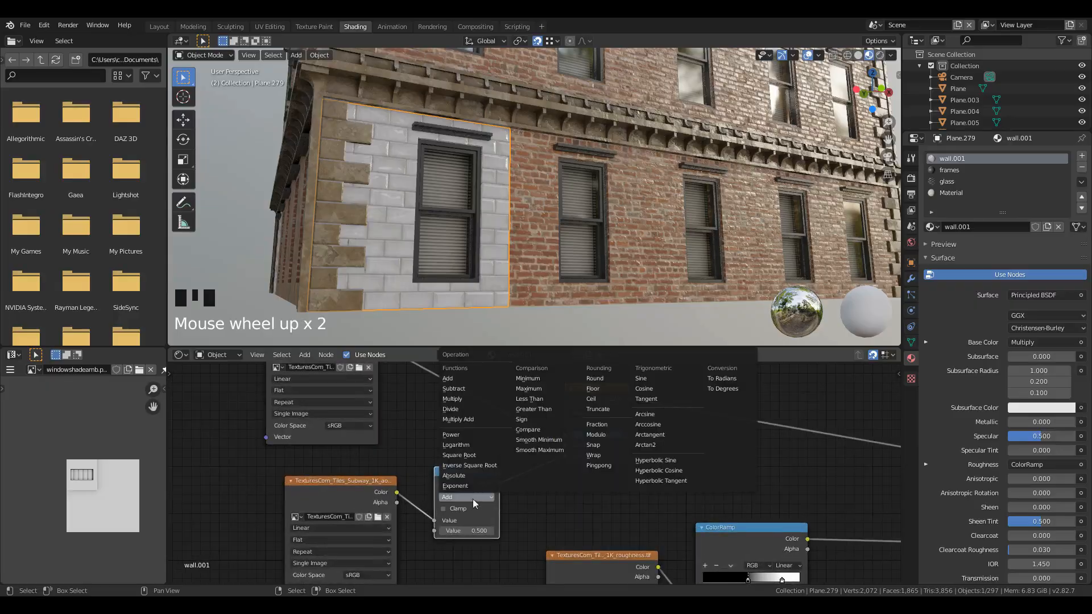
click(475, 503)
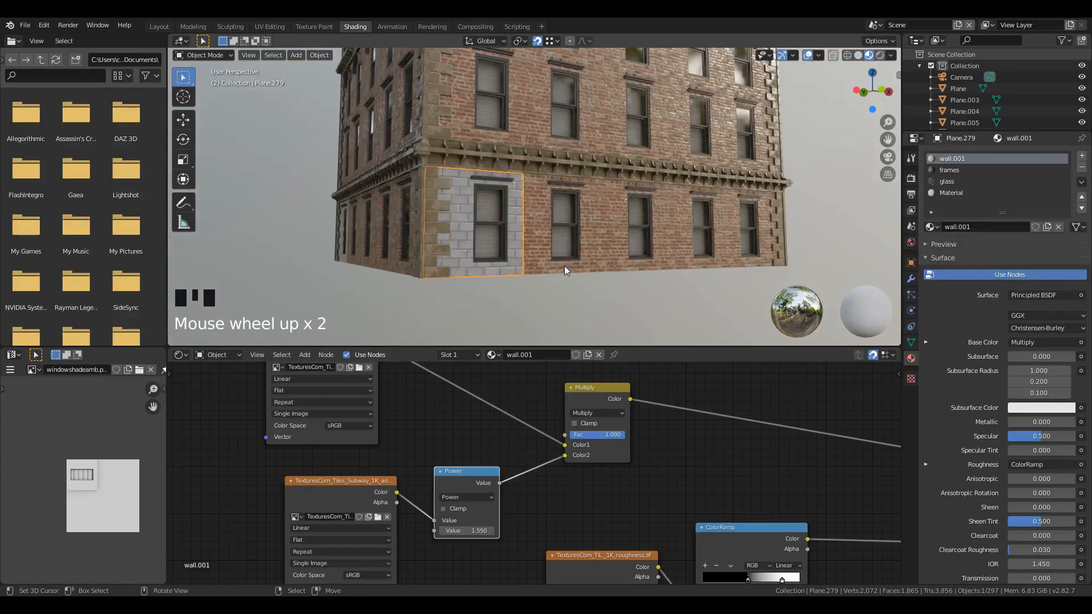
Select the bottom-storey wall panels on all sides of the building and link the active panel's materials to them.
shift+right_click(625, 233)
shift+right_click(653, 235)
middle_drag(653, 235, 608, 227)
shift+right_click(739, 227)
shift+right_click(805, 225)
shift+right_click(844, 226)
middle_drag(844, 226, 678, 227)
shift+right_click(606, 222)
shift+right_click(685, 223)
shift+right_click(762, 224)
shift+right_click(825, 226)
shift+right_click(560, 240)
key(ctrl+l)
click(616, 223)
Assign the wall.001 material to the active panel, link its materials to the other selected panels, and deselect everything.
click(930, 226)
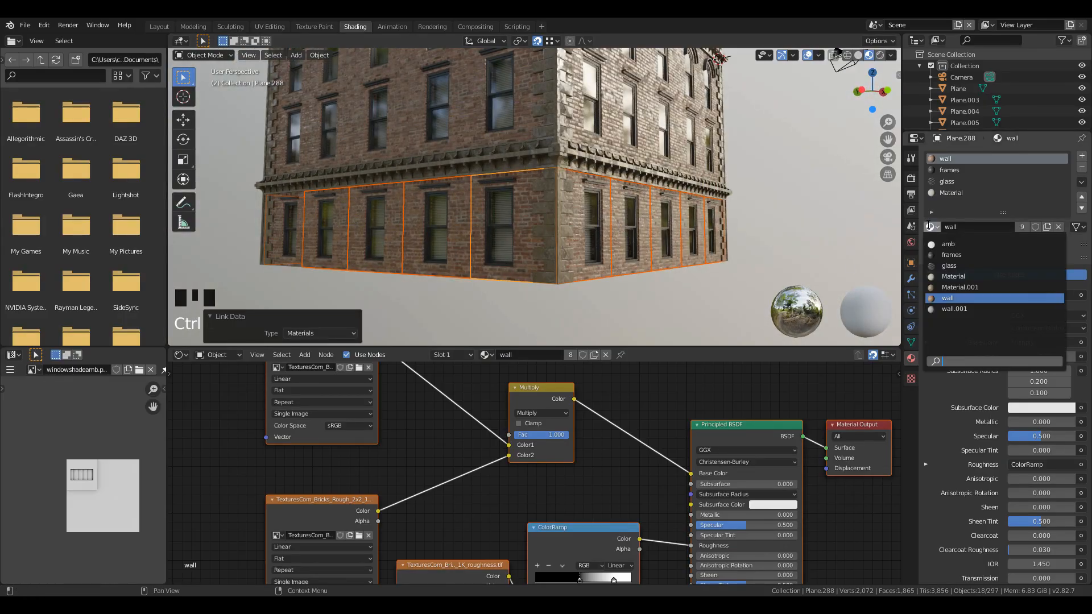
click(959, 310)
key(ctrl+l)
click(549, 194)
scroll(475, 211, down, 3)
middle_drag(375, 244, 481, 256)
key(ctrl+space)
middle_drag(483, 262, 555, 295)
key(a)
key(a)
key(a)
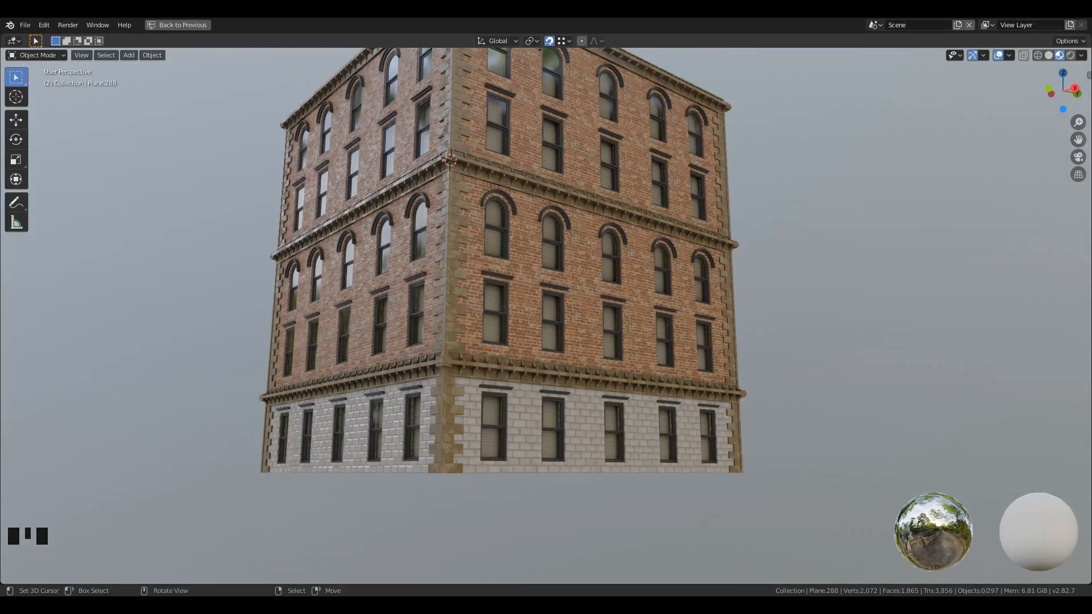
Duplicate the two bottom end vertices of the corner wall panel and join the copies with an edge.
scroll(441, 478, up, 4)
shift+middle_drag(454, 466, 526, 366)
middle_drag(526, 367, 557, 310)
scroll(594, 385, up, 2)
key(KP_Decimal)
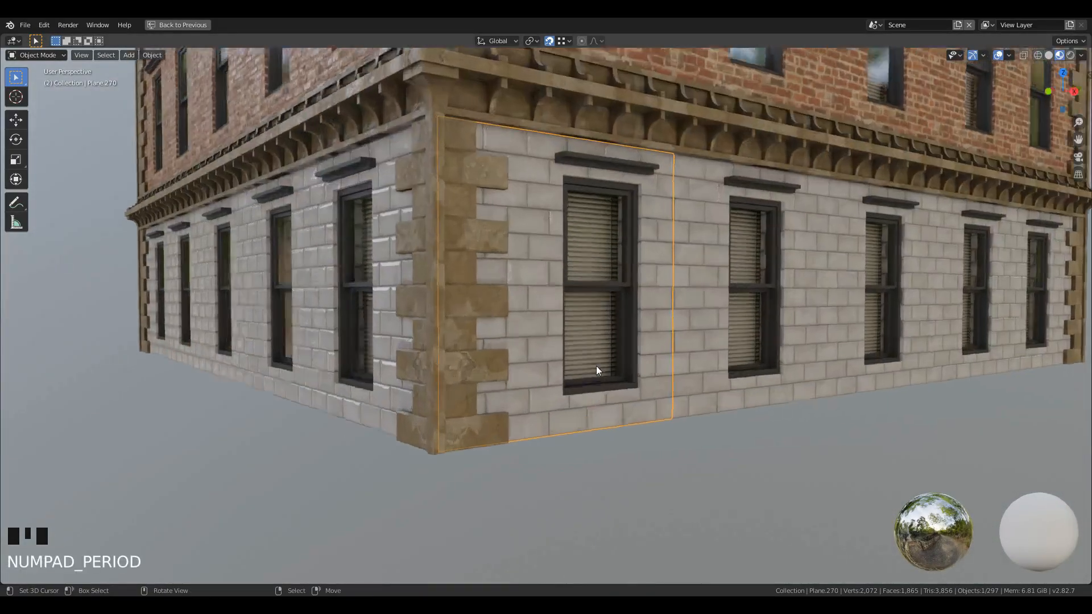
key(Tab)
middle_drag(596, 366, 592, 451)
scroll(591, 452, up, 3)
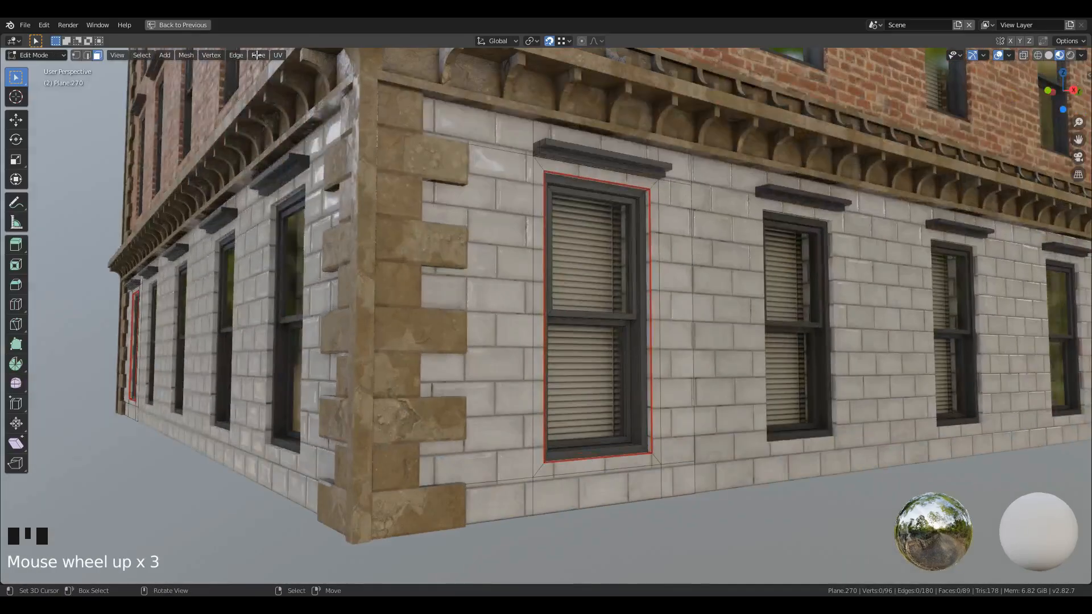
key(z)
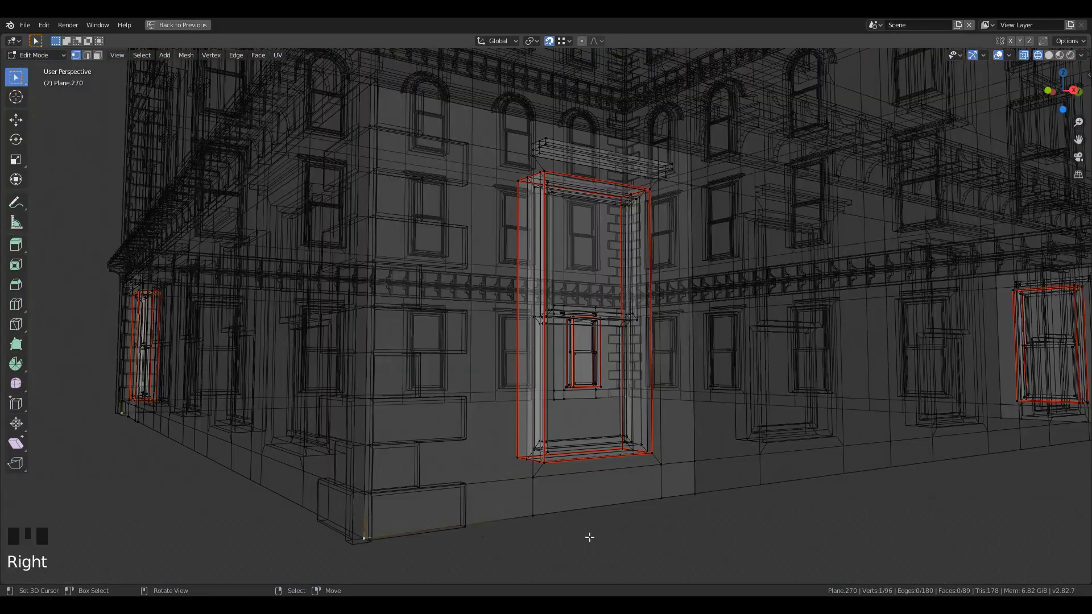
right_click(840, 535)
shift+middle_drag(818, 534, 795, 429)
key(f)
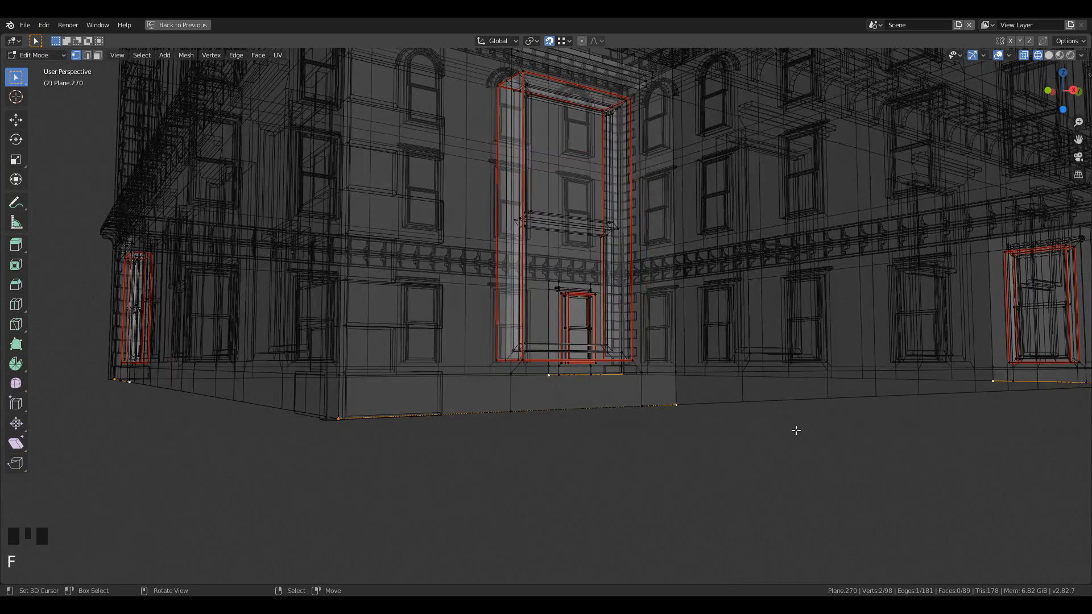
Extrude the new edge straight down along Z into a wall face and lower its bottom edge by 0.588 m.
key(e)
key(z)
click(780, 526)
scroll(776, 464, down, 3)
key(g)
key(z)
click(757, 530)
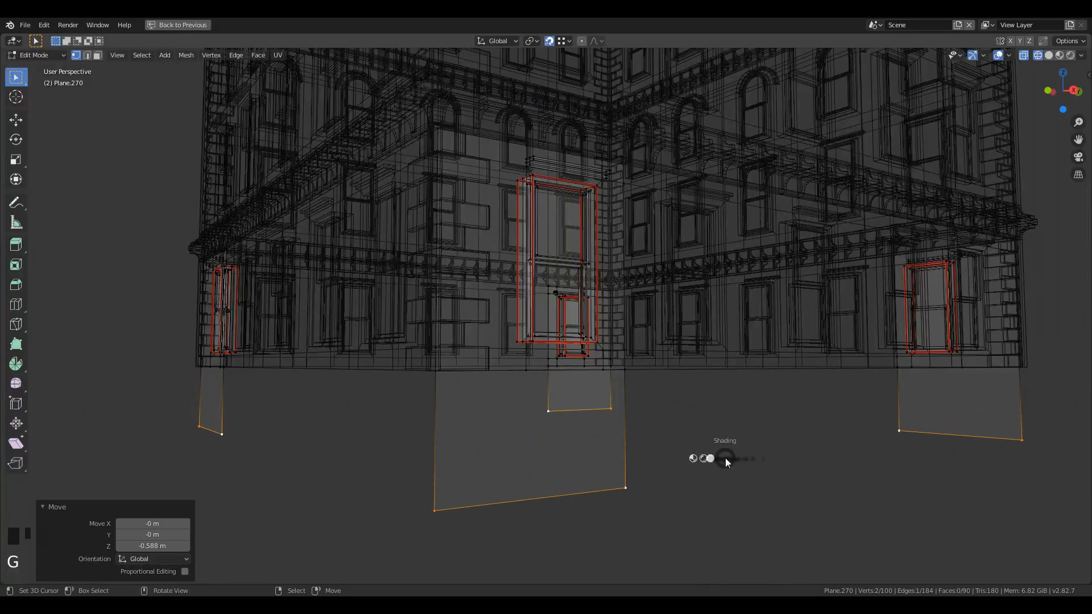
Switch to solid shading and lower the new face's bottom edge by a further 0.172 m and 0.0974 m along Z.
key(z)
key(g)
key(z)
click(813, 473)
shift+middle_drag(684, 497, 669, 474)
scroll(669, 474, up, 1)
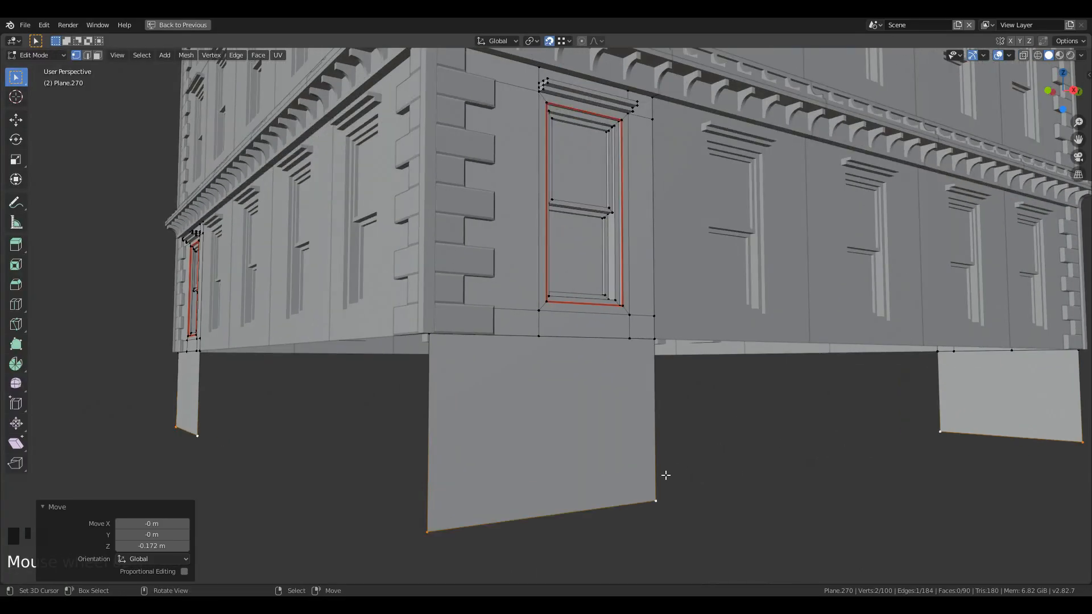
key(g)
key(z)
click(666, 458)
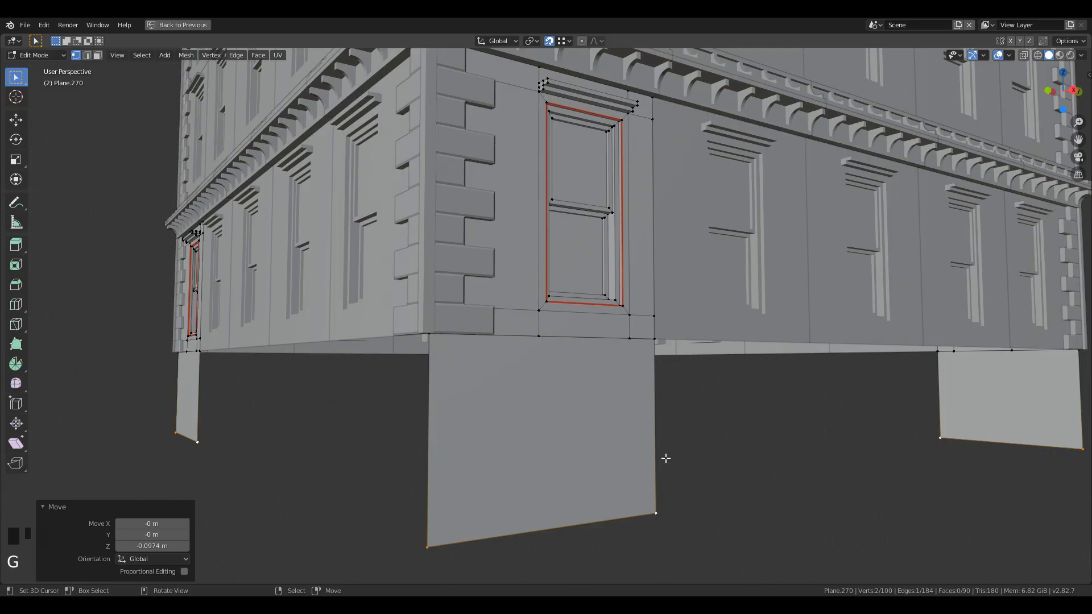
Select the whole new face below the corner panel and separate it into its own object.
key(o)
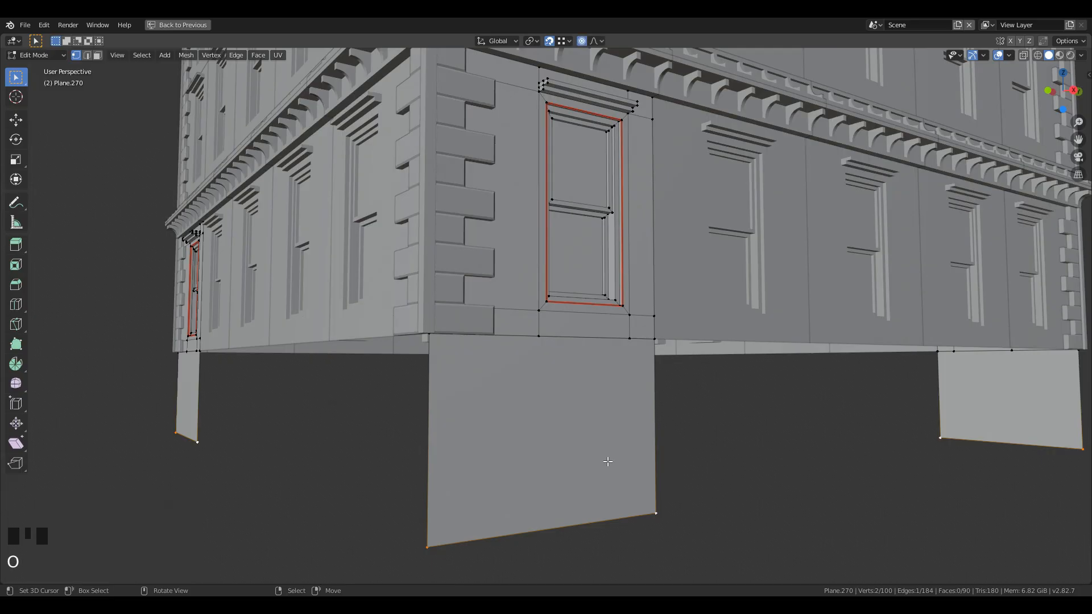
key(l)
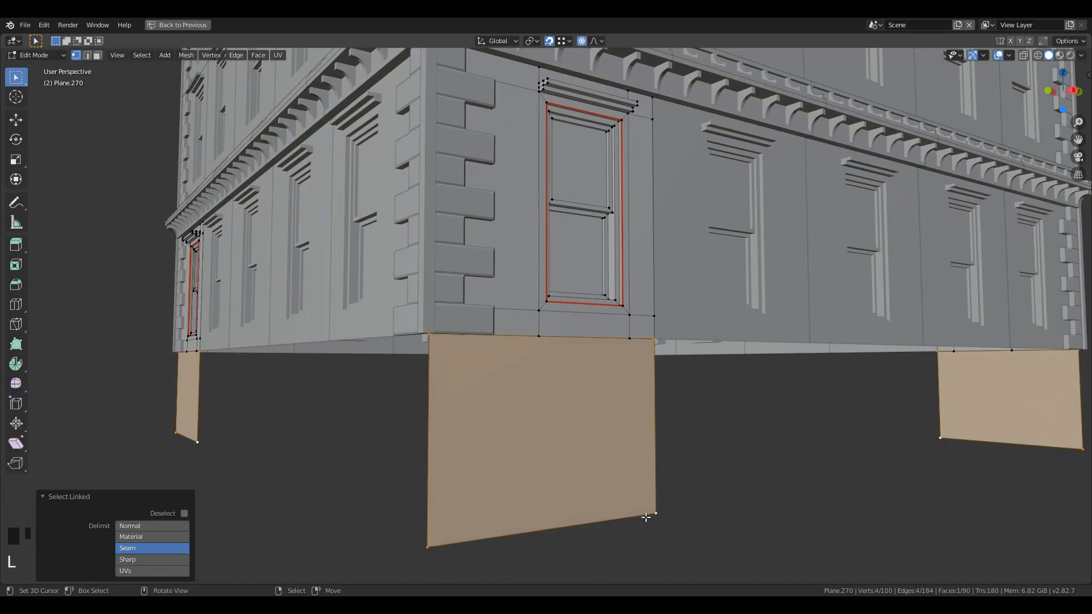
key(o)
key(p)
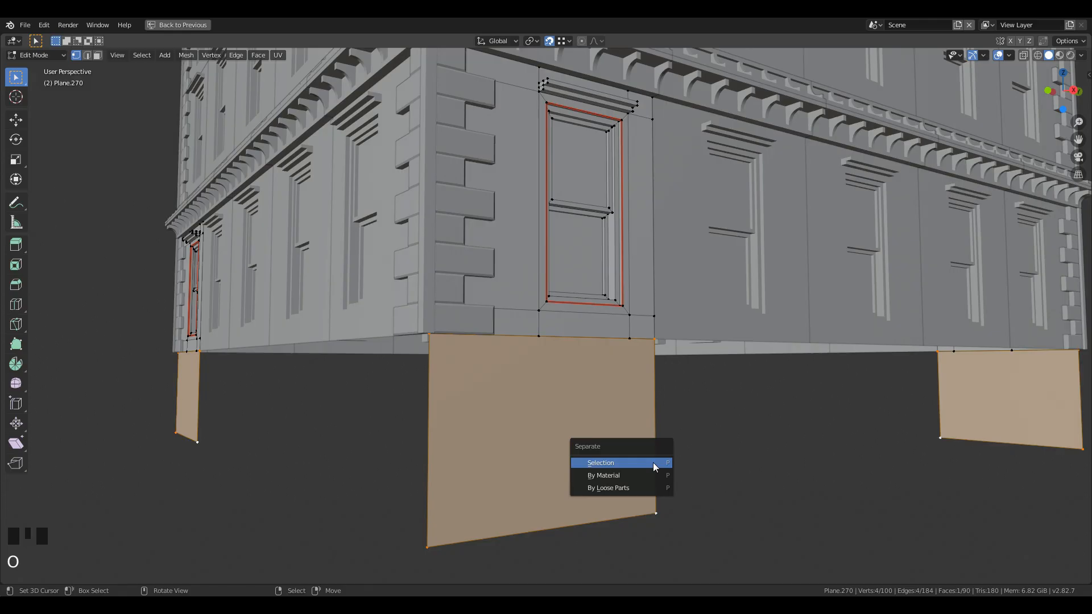
click(654, 468)
key(Tab)
Snap the 3D cursor to the middle of the new panel's top edge and set the object's origin to the cursor.
key(Tab)
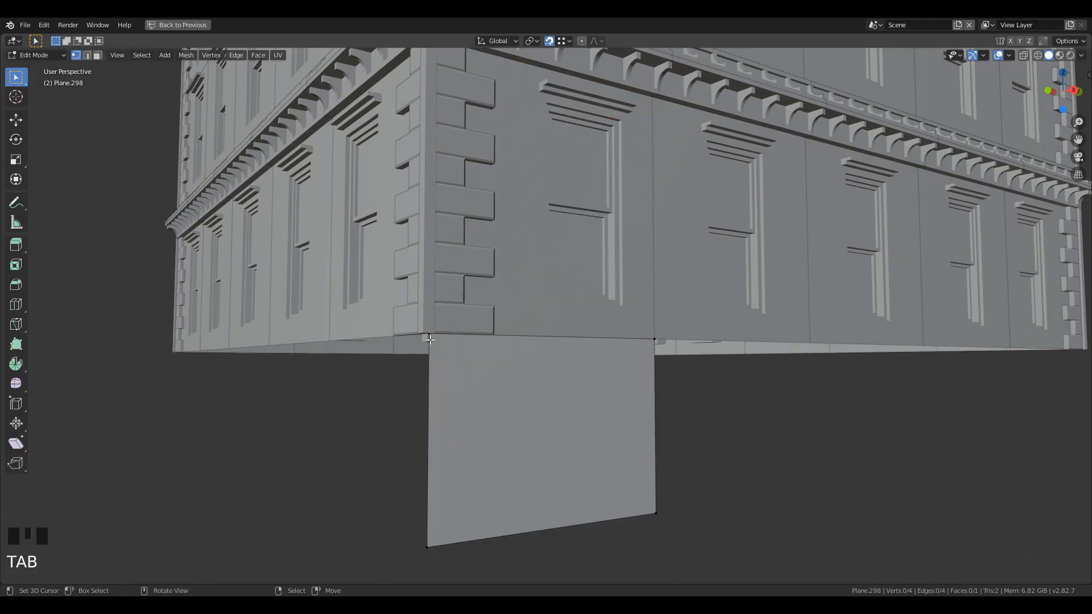
key(shift+s)
click(611, 425)
key(Tab)
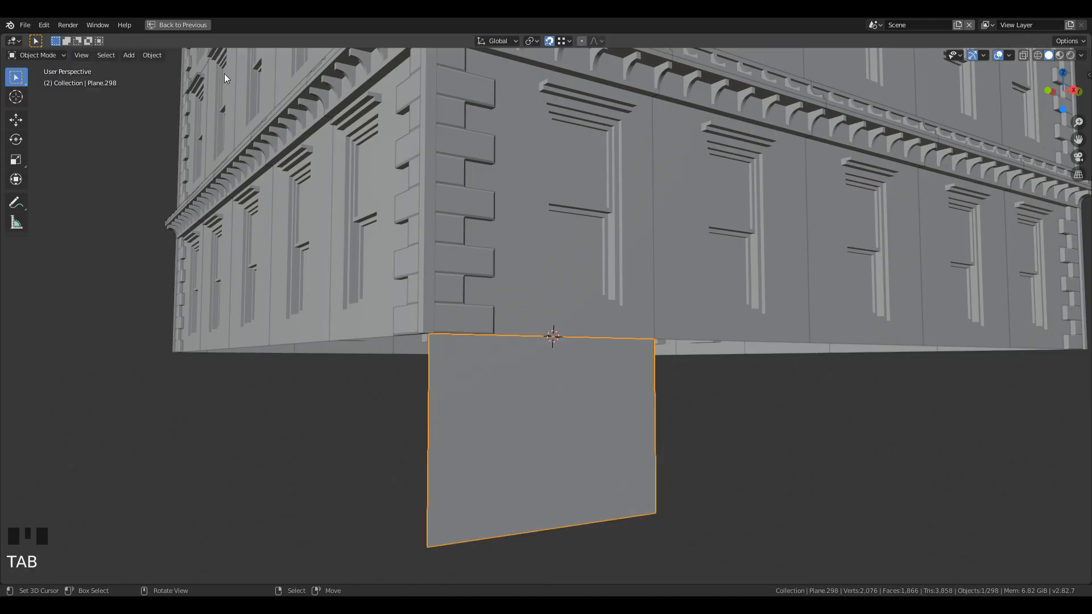
click(146, 55)
mouse_move(171, 78)
click(328, 106)
Add three horizontal loop cuts across the upper part of the new panel, dividing it into bands.
middle_drag(517, 409, 473, 338)
key(Tab)
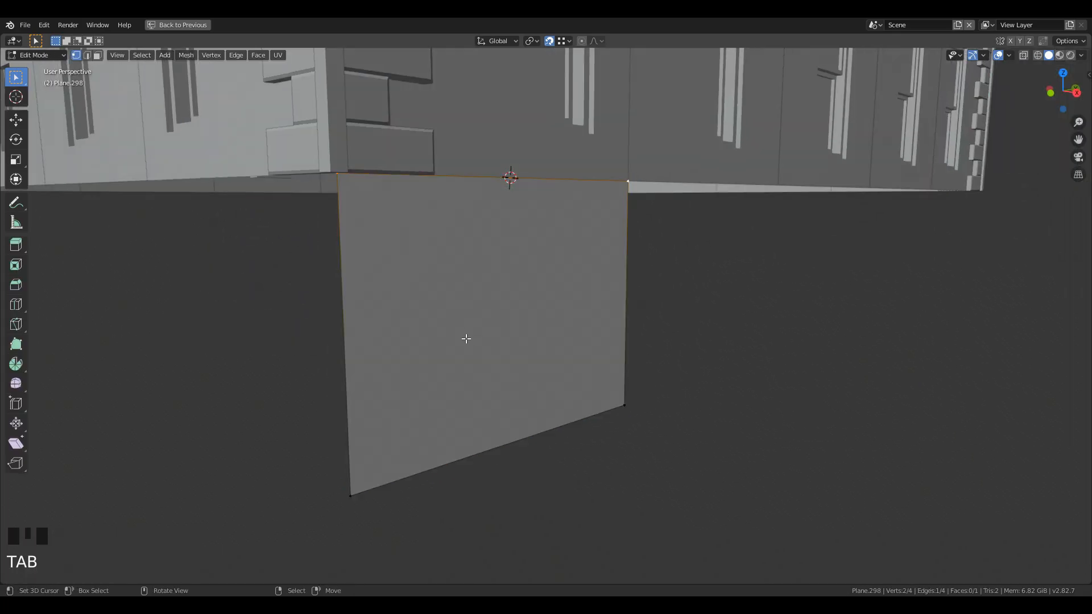
click(347, 367)
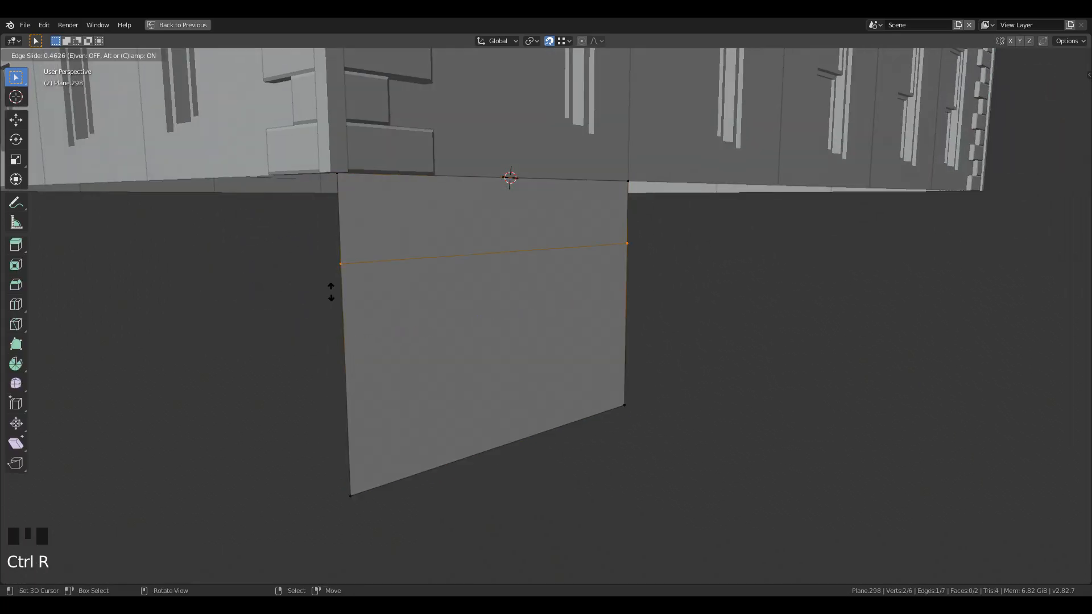
click(324, 226)
key(ctrl+r)
click(342, 359)
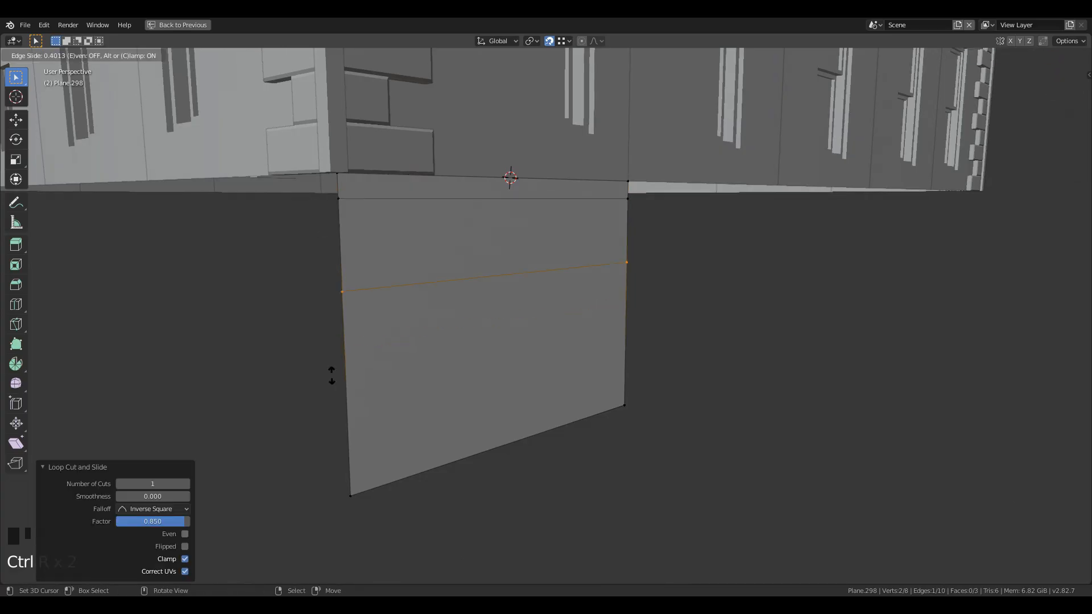
click(334, 348)
key(ctrl+r)
click(348, 421)
click(348, 336)
Move the three horizontal loops up slightly along Z to adjust the heights of the bands.
right_click(405, 198)
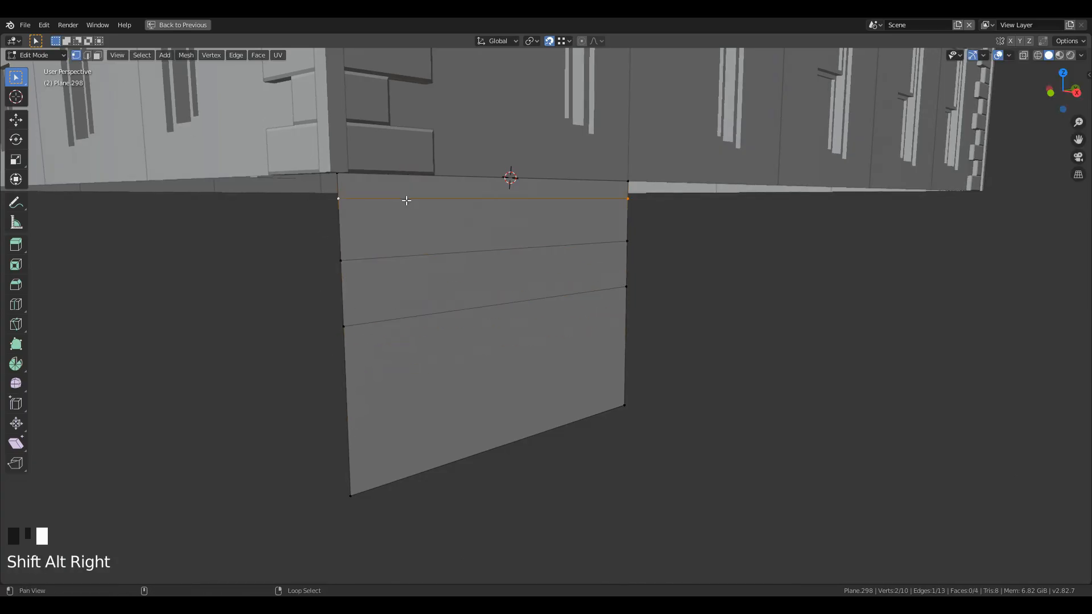
key(g)
right_click(511, 248)
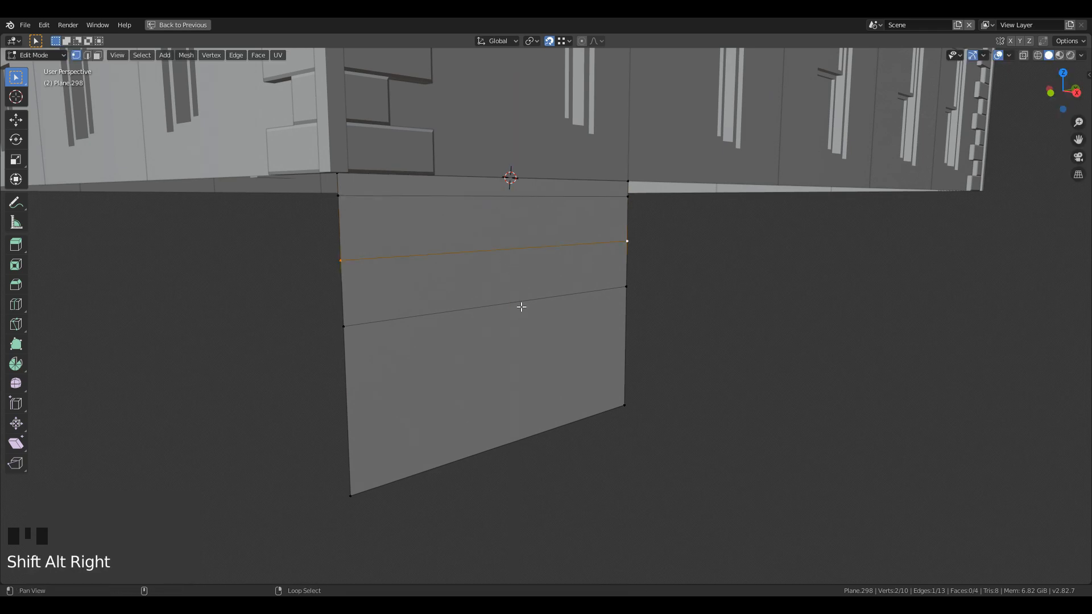
key(z)
click(524, 298)
alt+shift+right_click(524, 298)
key(g)
key(z)
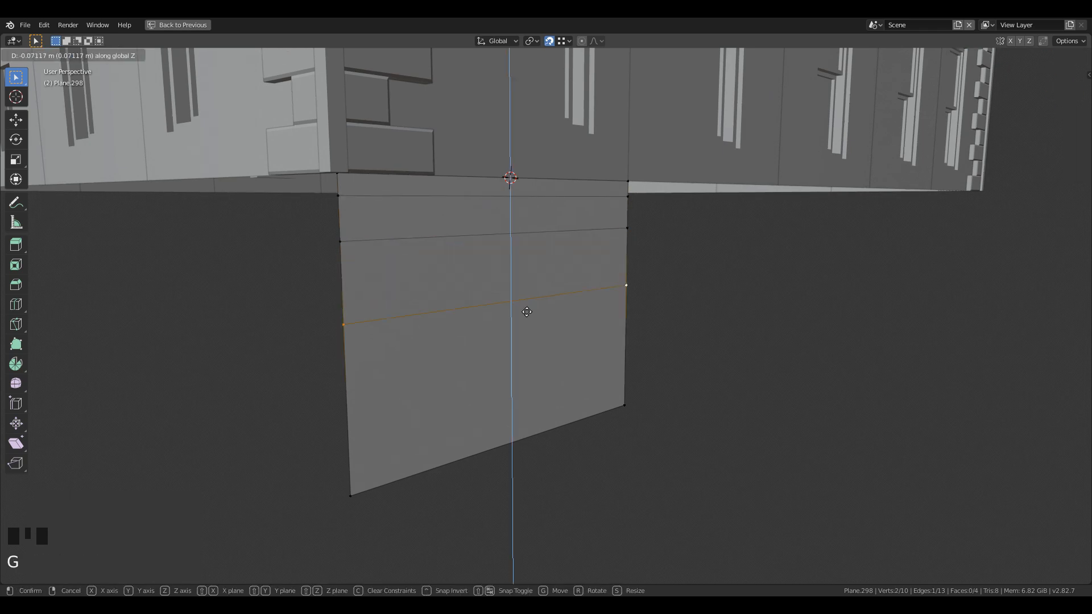
click(527, 308)
Extrude the topmost and third bands of the panel outward together to form two ledges.
right_click(483, 185)
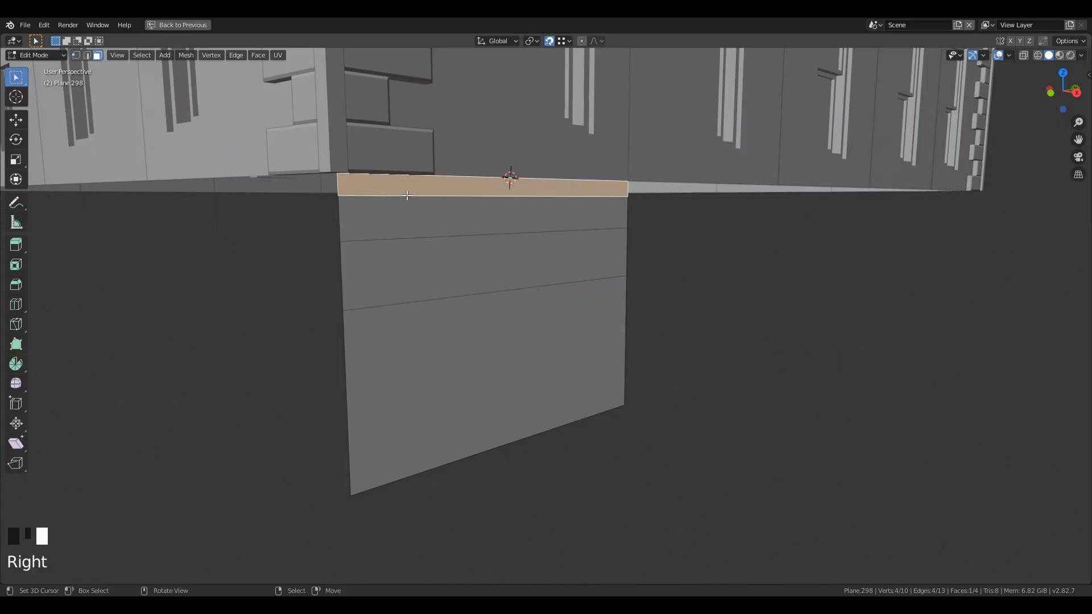
shift+right_click(484, 267)
middle_drag(626, 319, 735, 309)
key(e)
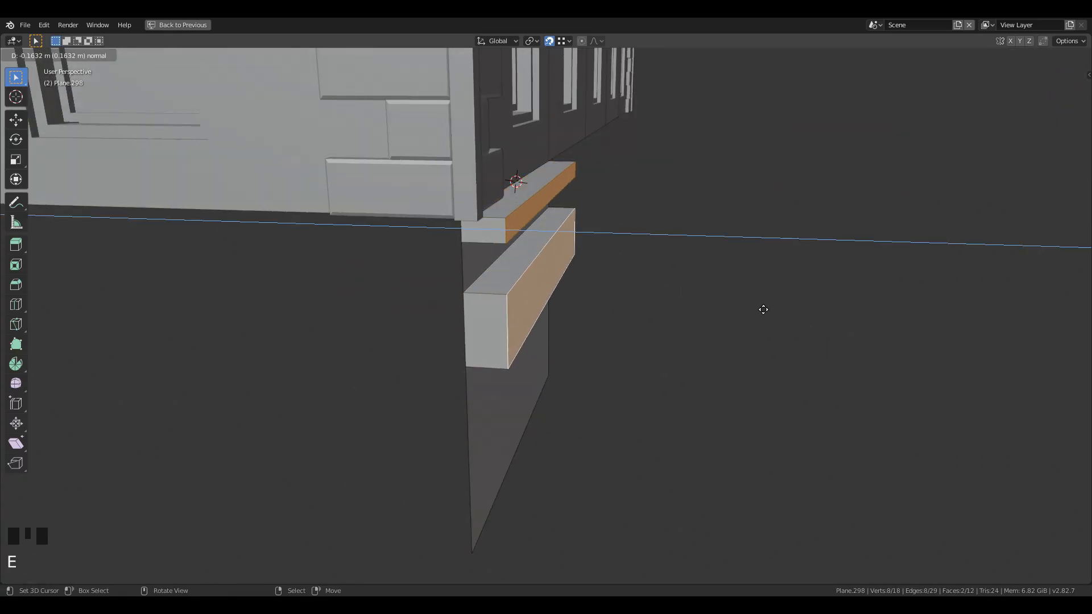
click(744, 313)
Push the top ledge's front face a further 0.114 m outward along X.
right_click(514, 205)
key(g)
key(x)
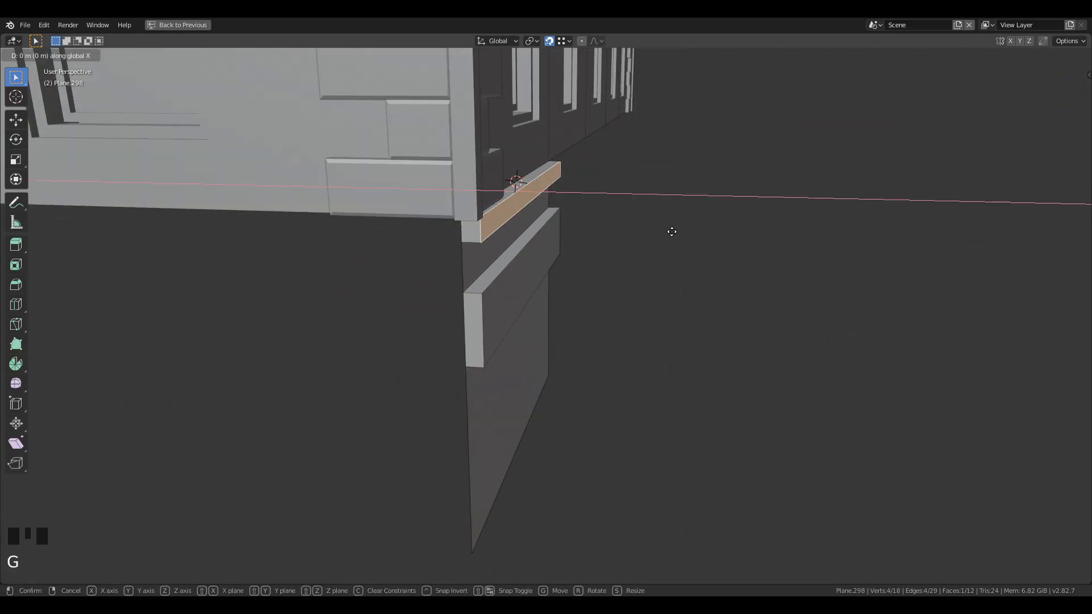
click(690, 237)
middle_drag(689, 238, 553, 379)
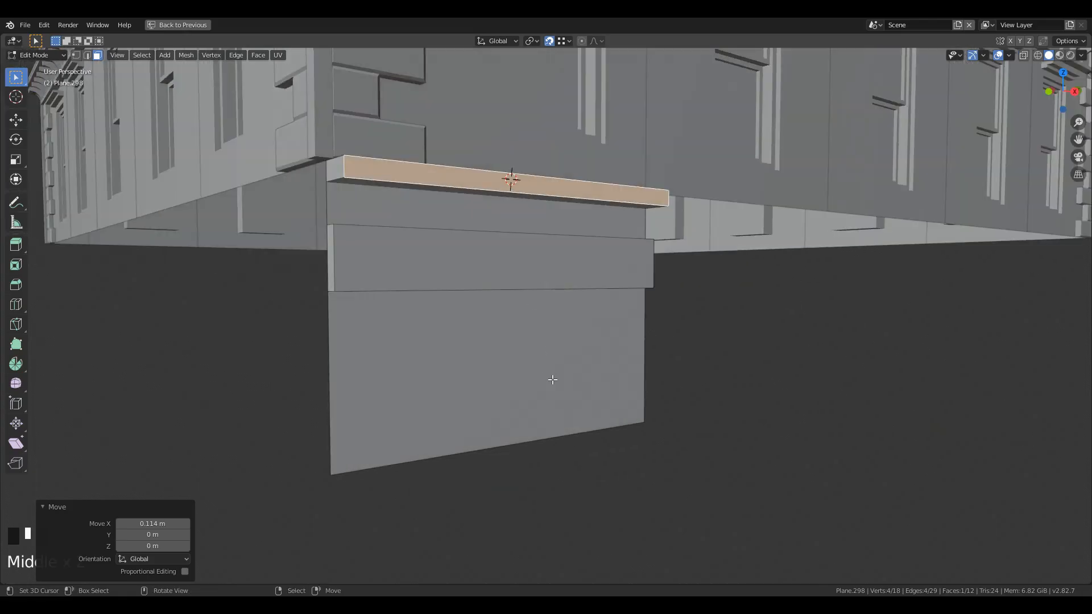
Cut a vertical centre loop through the panel and a horizontal loop across its lowest section, and raise the horizontal loop along Z.
click(517, 296)
right_click(518, 296)
middle_drag(517, 296, 509, 357)
key(g)
key(z)
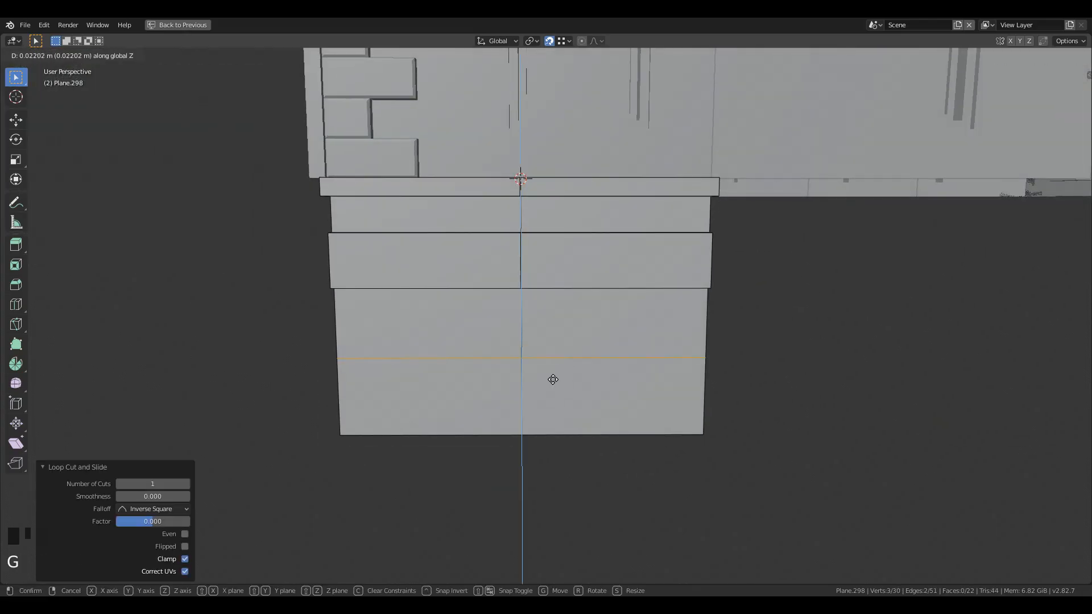
click(553, 369)
Bevel the vertical centre loop into a wide strip down the middle of the panel.
key(ctrl+r)
alt+shift+right_click(525, 324)
key(a)
key(a)
alt+shift+right_click(524, 323)
key(ctrl+b)
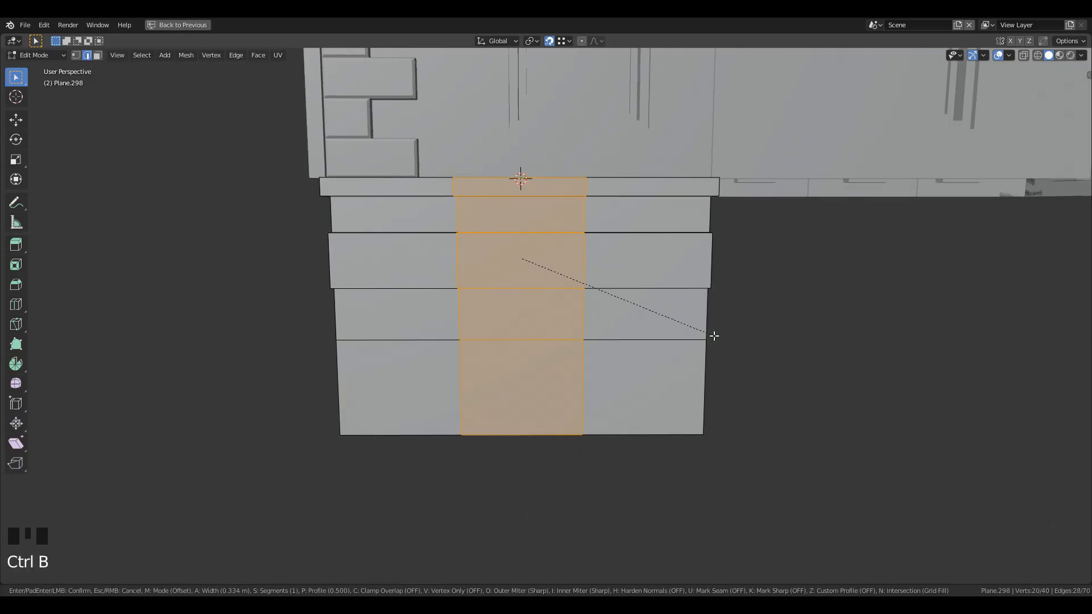
click(733, 335)
Widen the central strip by scaling it 1.123 along Y.
middle_drag(734, 336, 634, 361)
key(s)
key(x)
click(649, 383)
scroll(603, 374, up, 2)
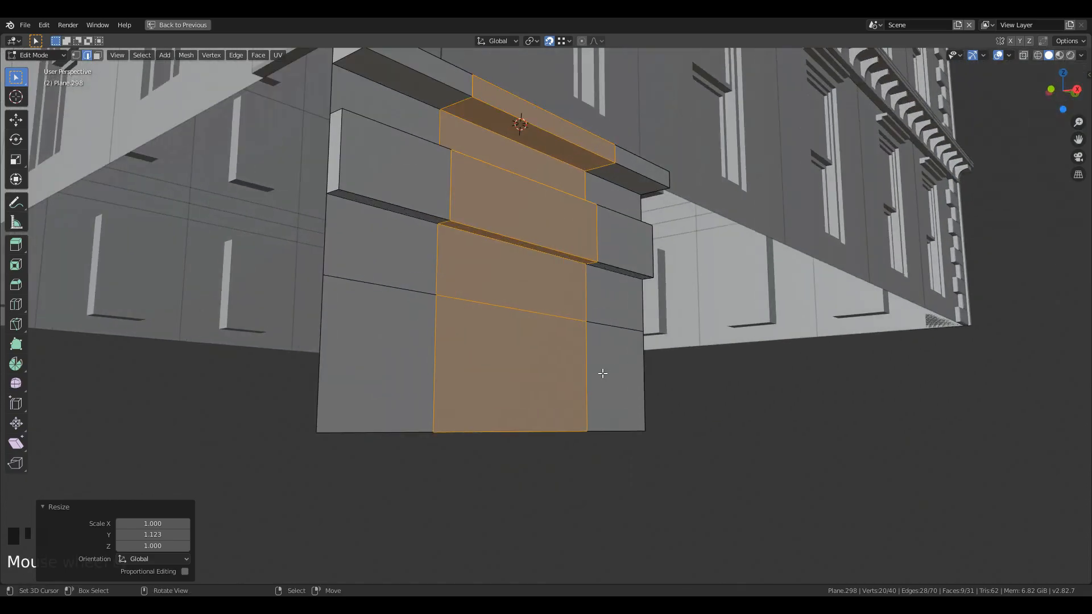
Extrude the lowest central face of the panel inward to form a recess and delete the recess's floor face.
click(101, 56)
right_click(506, 375)
key(e)
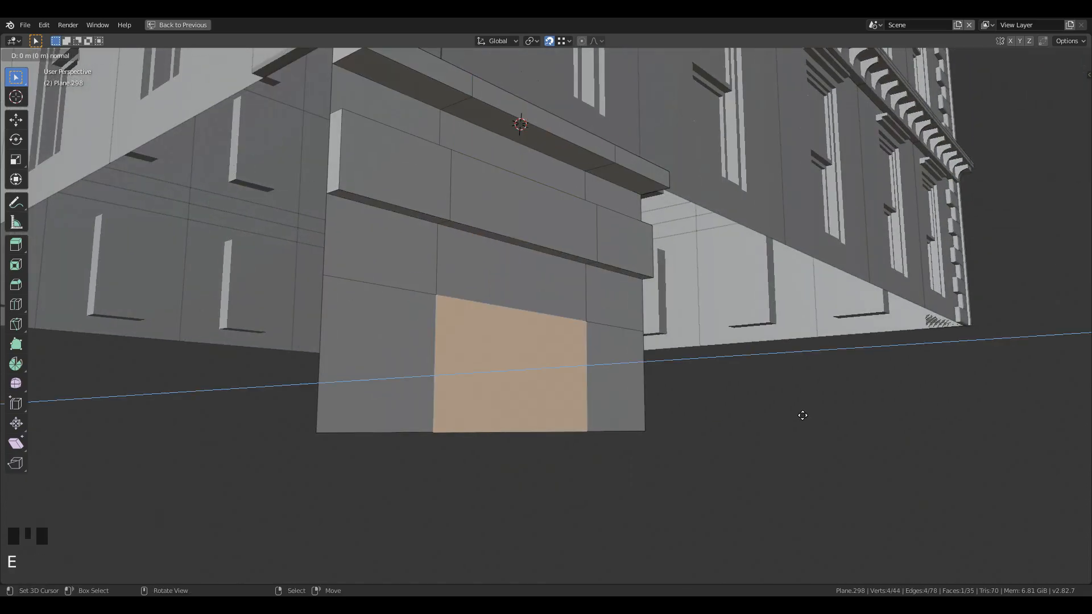
click(749, 430)
middle_drag(745, 432, 549, 489)
right_click(520, 390)
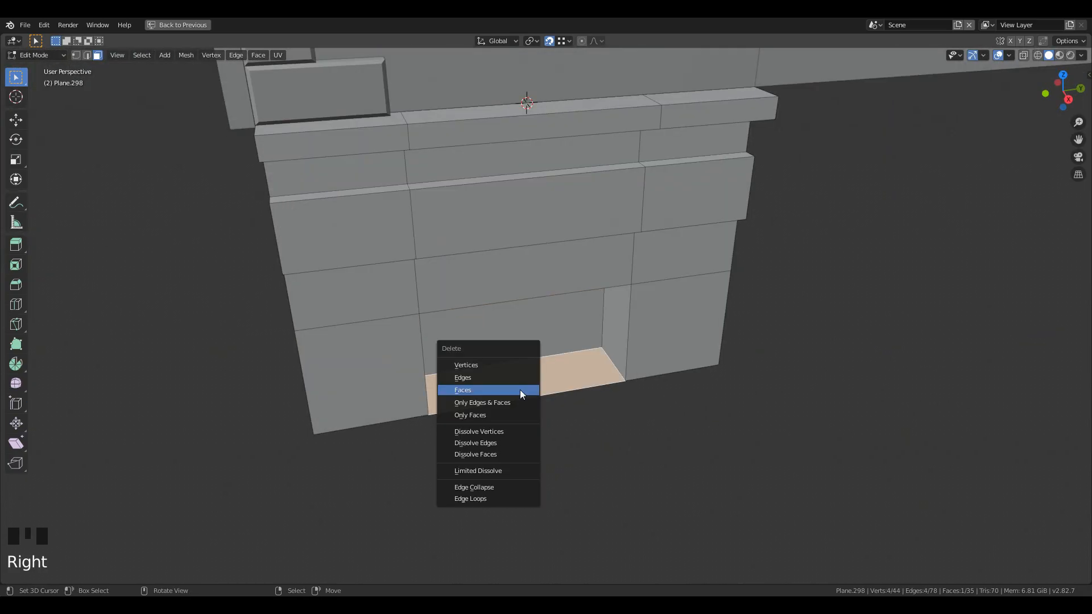
click(520, 390)
middle_drag(520, 390, 600, 300)
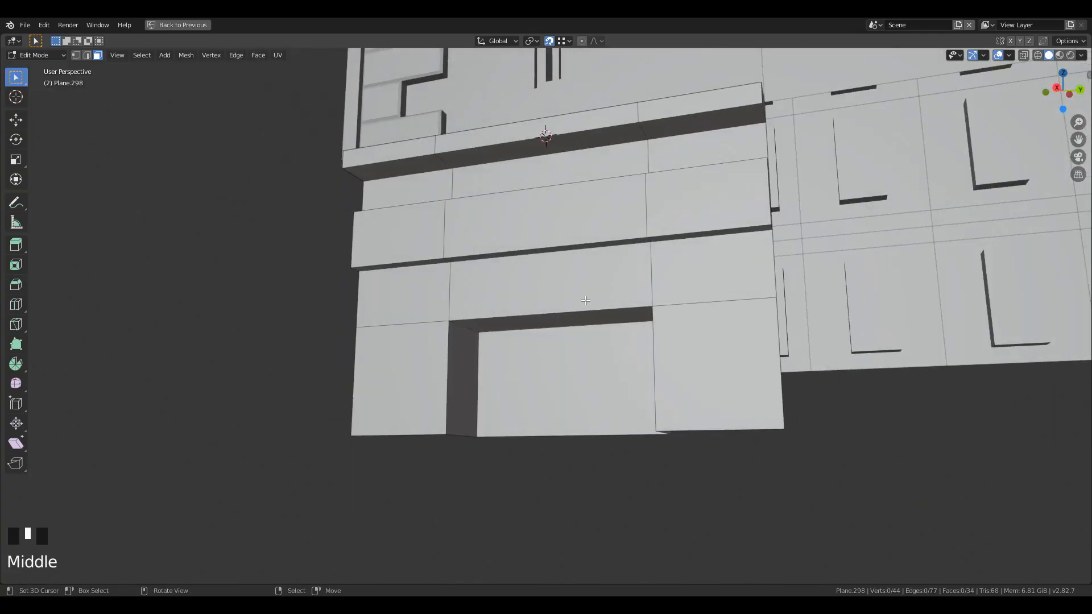
Cut a vertical centre loop through the panel and move the horizontal edge line above the recess along Z.
click(527, 266)
right_click(526, 264)
middle_drag(537, 389, 556, 380)
scroll(501, 390, up, 2)
right_click(403, 345)
middle_drag(688, 340, 642, 330)
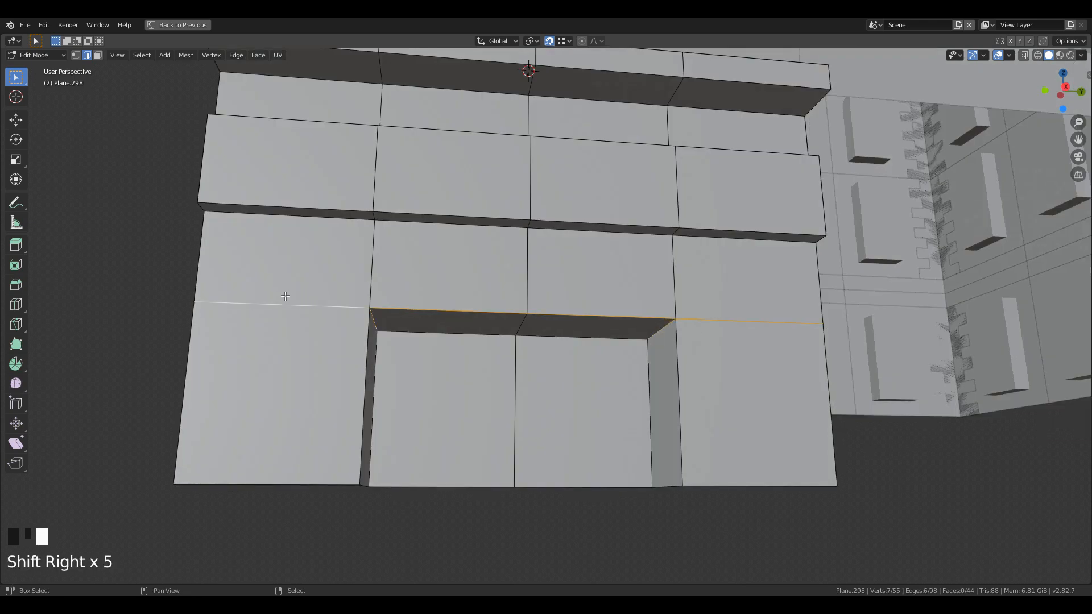
shift+right_click(583, 346)
key(g)
key(z)
click(644, 379)
middle_drag(643, 380, 528, 373)
key(alt+a)
alt+shift+right_click(536, 398)
key(ctrl+b)
right_click(763, 383)
Raise the centre edge of the recess's top along Z to form a shallow peak.
right_click(528, 373)
key(g)
key(shift+Tab)
key(g)
key(z)
click(578, 359)
mouse_move(578, 359)
middle_down()
mouse_move(578, 437)
mouse_move(580, 364)
mouse_move(569, 362)
middle_up()
Lower the peaked top of the recess together with its adjoining horizontal edges 0.0787 m along Z.
key(z)
key(b)
drag(167, 230, 887, 362)
key(g)
key(z)
click(881, 372)
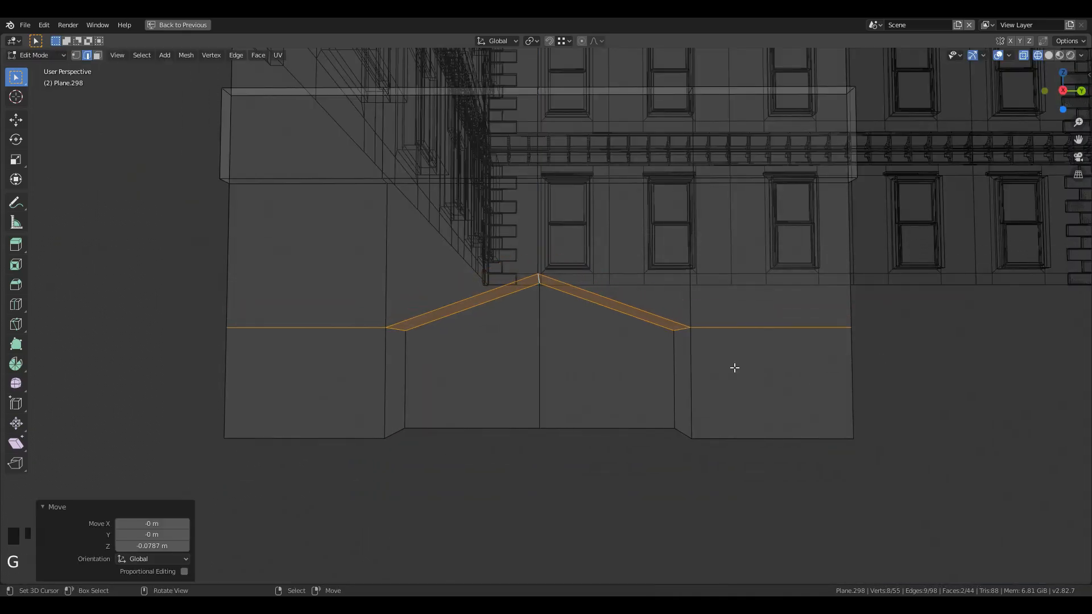
Bevel the vertical centre loop about 0.367 m wide with 5 segments to round the recess's peak into an arch.
right_click(512, 298)
key(ctrl+b)
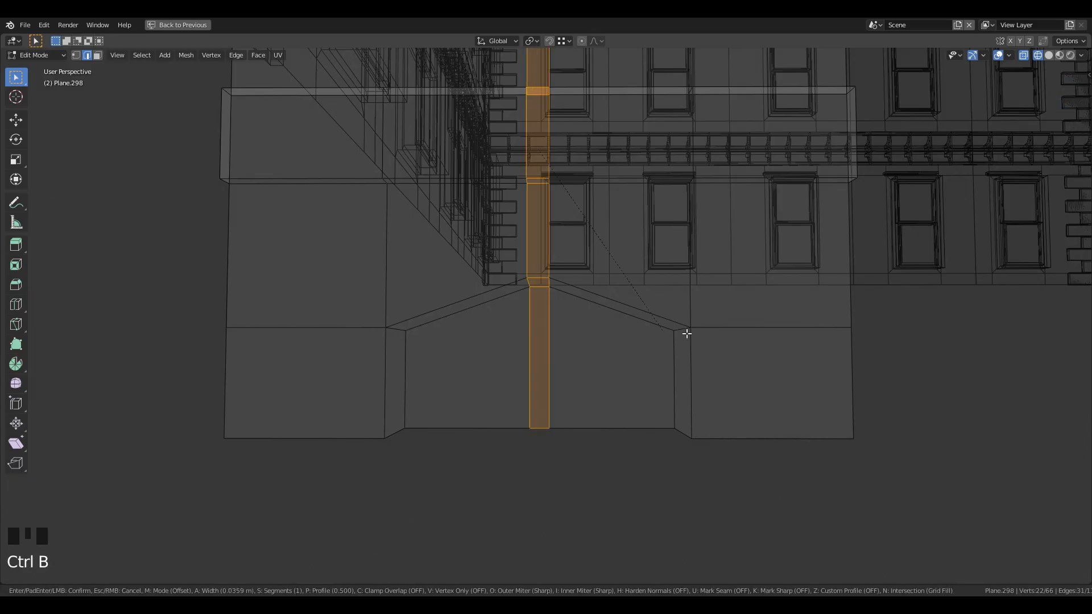
scroll(791, 346, up, 3)
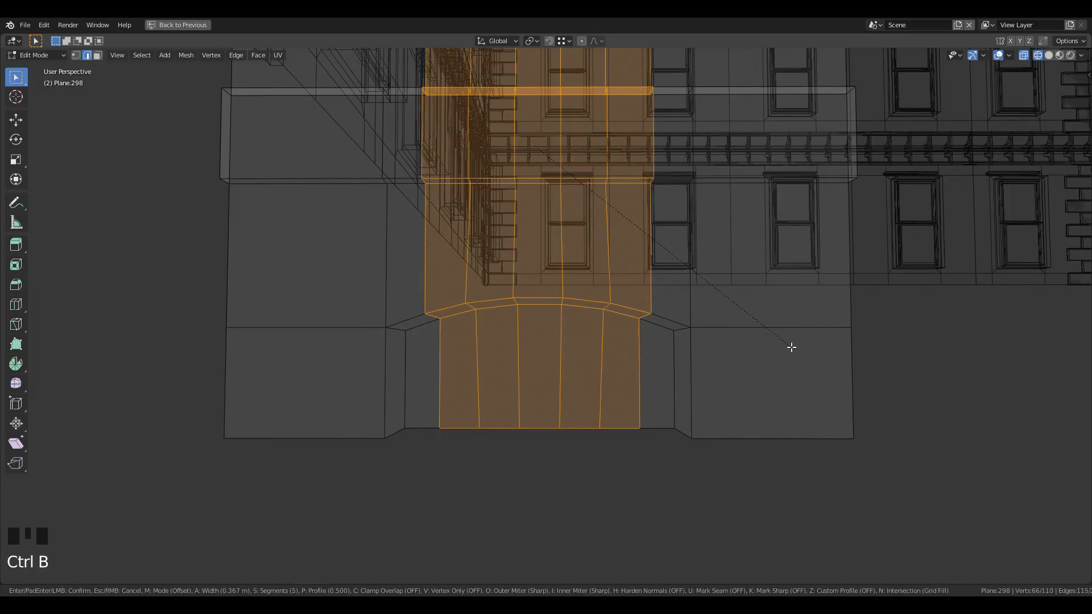
click(791, 347)
key(z)
click(694, 351)
Snap the 3D cursor to the middle of the arch's underside, add a cylinder there and scale it down to bar thickness.
middle_drag(694, 351, 540, 340)
right_click(540, 340)
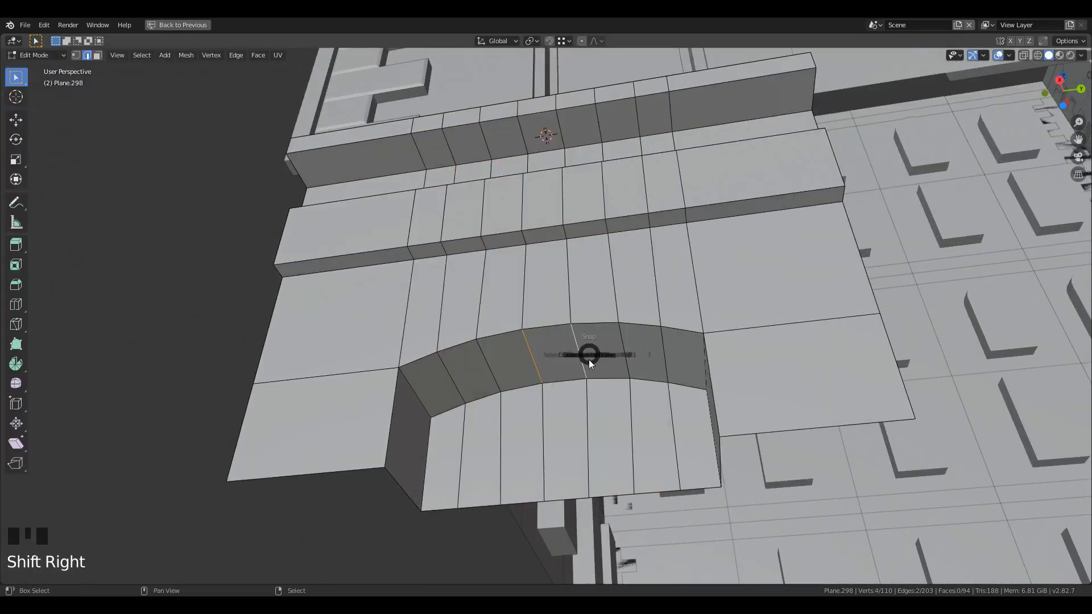
key(shift+a)
click(561, 309)
key(s)
click(571, 307)
key(s)
click(604, 370)
Lower the small cylinder 0.0636 m along Z and reposition it along X within the arched opening.
key(g)
key(z)
key(shift+Tab)
click(549, 483)
middle_drag(543, 372, 539, 442)
scroll(538, 442, up, 2)
key(g)
key(y)
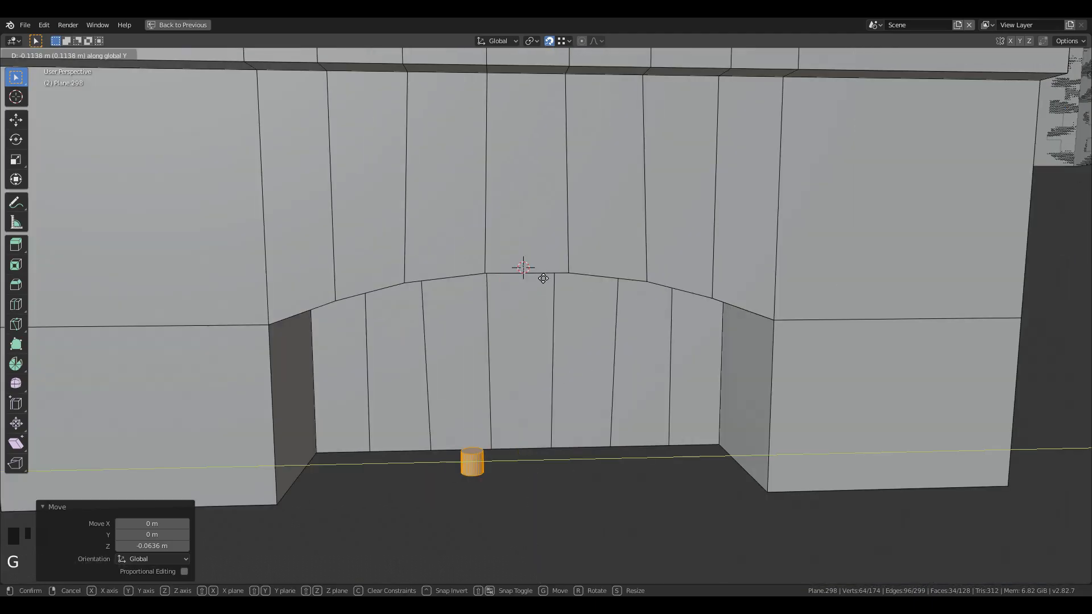
key(x)
click(569, 393)
Stretch the cylinder into a tall bar by raising its upper end 0.4 m and scaling the whole bar 1.389 along Z.
middle_drag(569, 393, 520, 415)
alt+shift+right_click(594, 474)
alt+shift+right_click(594, 475)
alt+shift+right_click(594, 474)
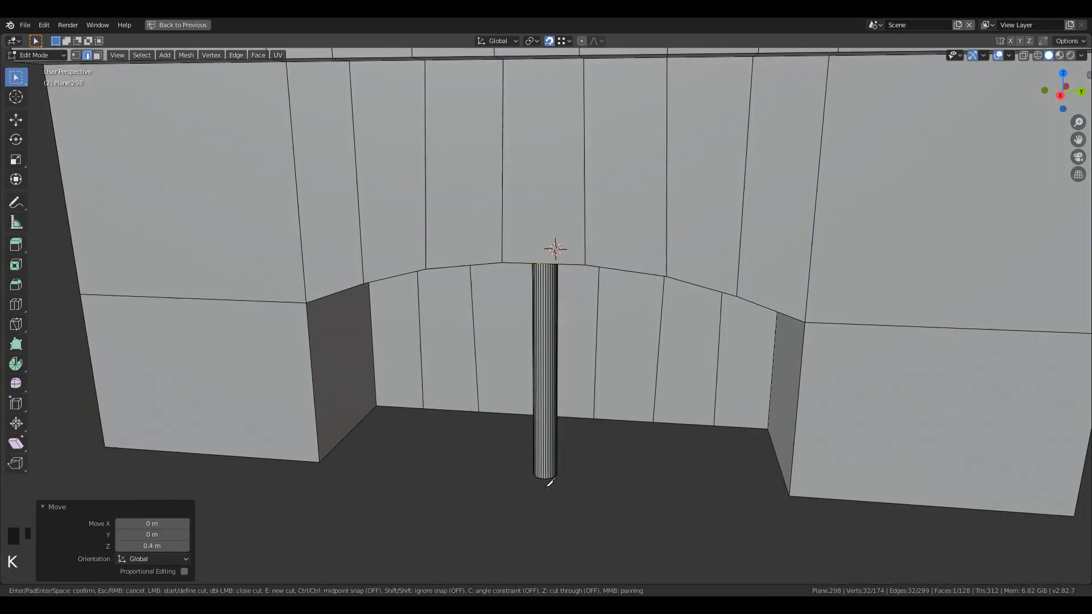
key(ctrl+l)
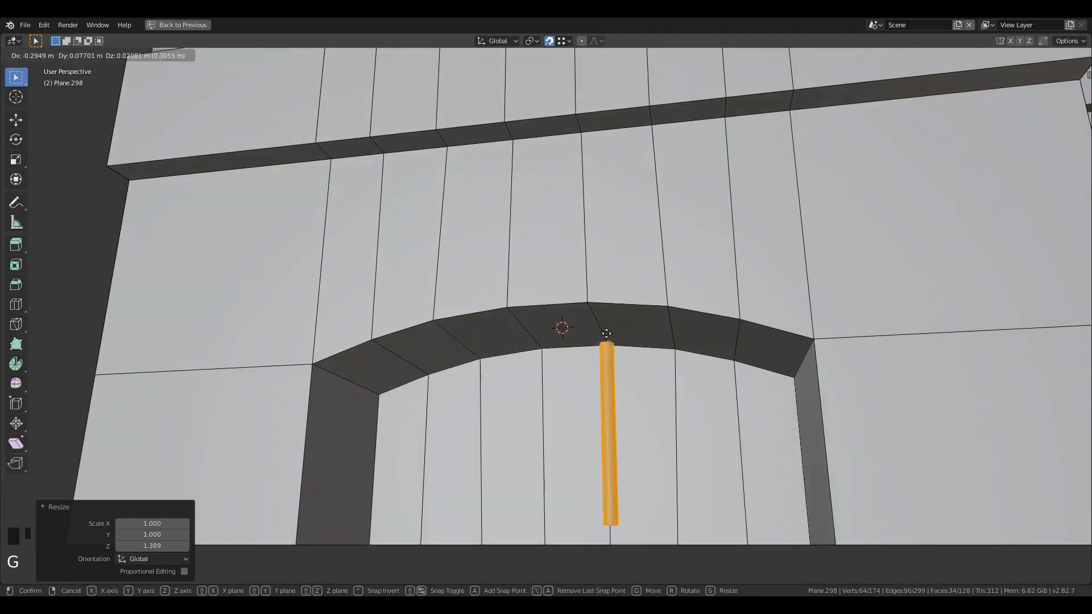
key(s)
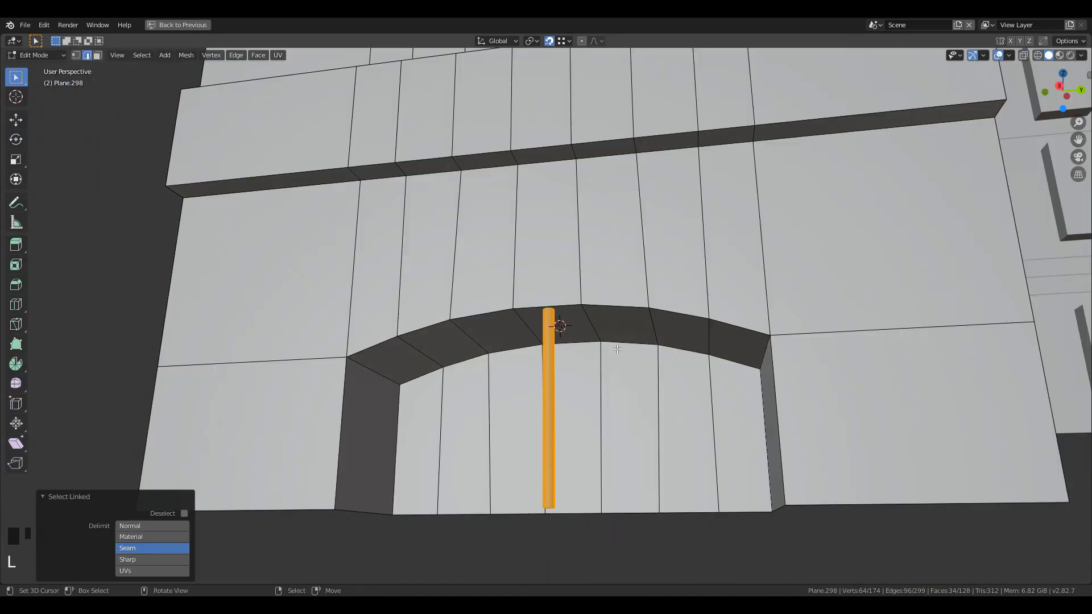
Duplicate the bar along Y to form a row of five vertical bars across the arched opening.
key(shift+d)
click(713, 308)
key(shift+d)
key(y)
click(437, 322)
key(shift+d)
click(369, 348)
key(shift+d)
key(y)
right_click(658, 314)
key(shift+Tab)
key(g)
key(y)
click(999, 312)
Give the base panel its own copy of the wall material with a dark green base colour.
middle_drag(697, 293, 723, 327)
scroll(724, 327, down, 2)
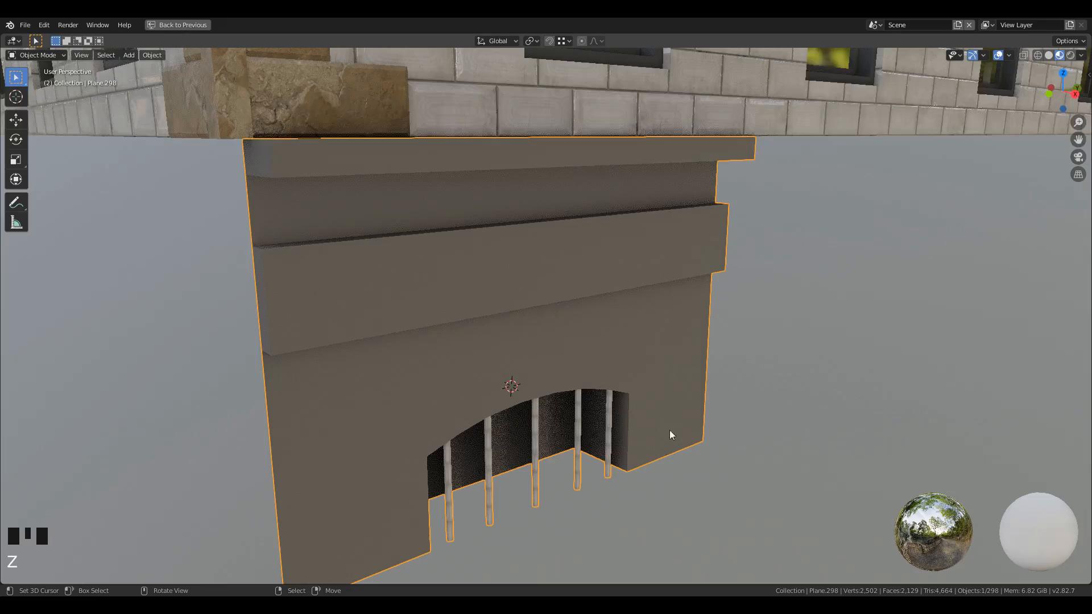
key(ctrl+space)
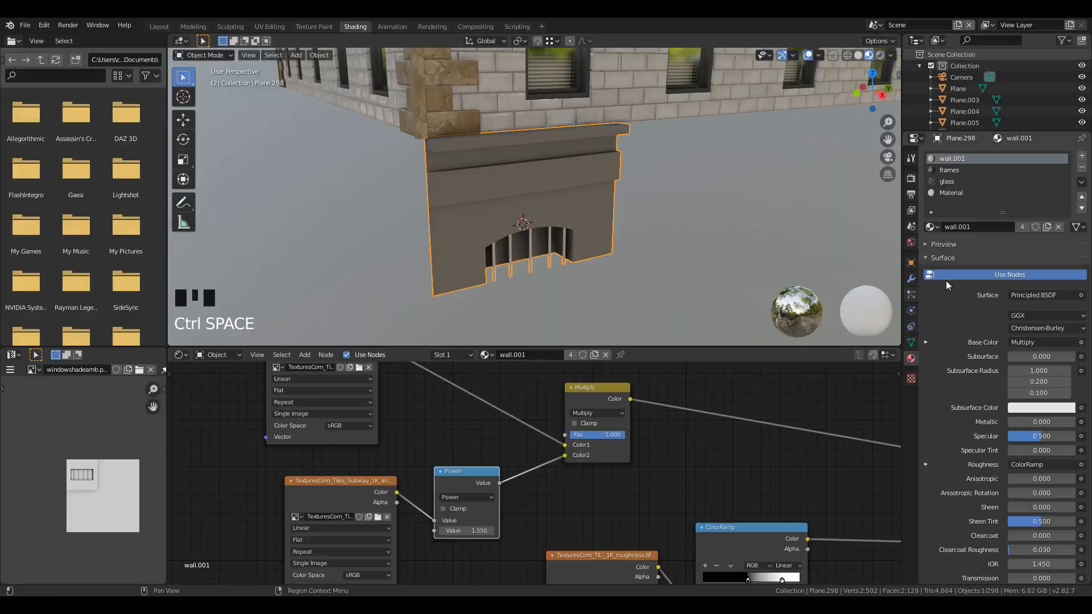
click(1019, 226)
click(1042, 320)
drag(1017, 198, 995, 178)
drag(1073, 166, 1073, 221)
key(ctrl+space)
Examine the green base panel against the building's tiled bottom storey and corner column.
scroll(619, 244, down, 4)
alt+drag(619, 244, 618, 199)
scroll(617, 200, up, 4)
key(a)
key(a)
key(a)
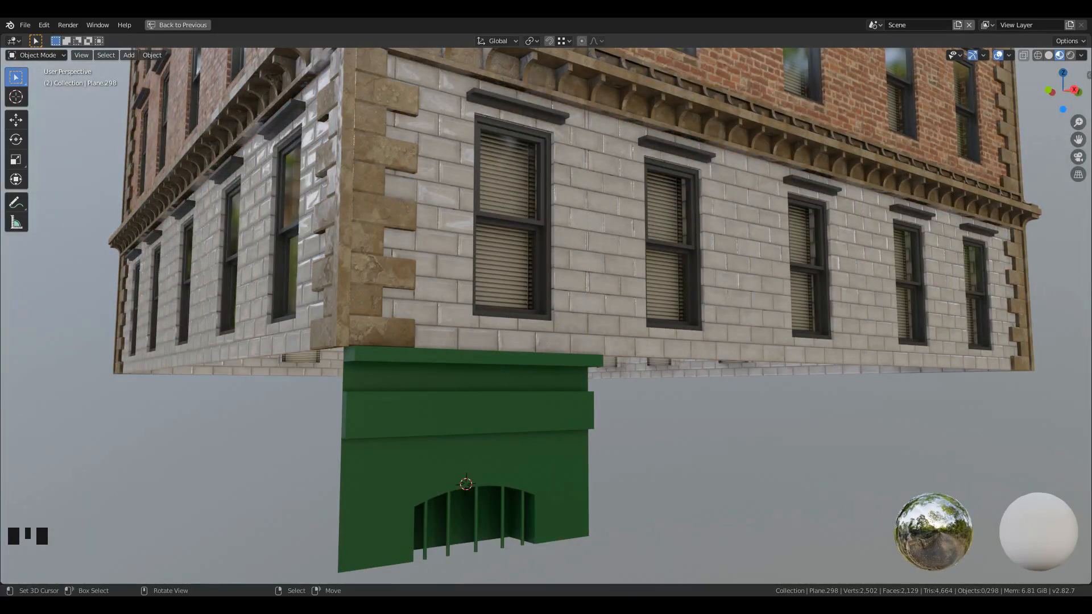
scroll(455, 296, down, 2)
middle_drag(455, 295, 435, 416)
shift+middle_drag(435, 415, 501, 449)
scroll(501, 448, up, 2)
Make a linked duplicate of the green panel, move it along Y past the corner and rotate it -90° about Z.
right_click(546, 381)
key(alt+d)
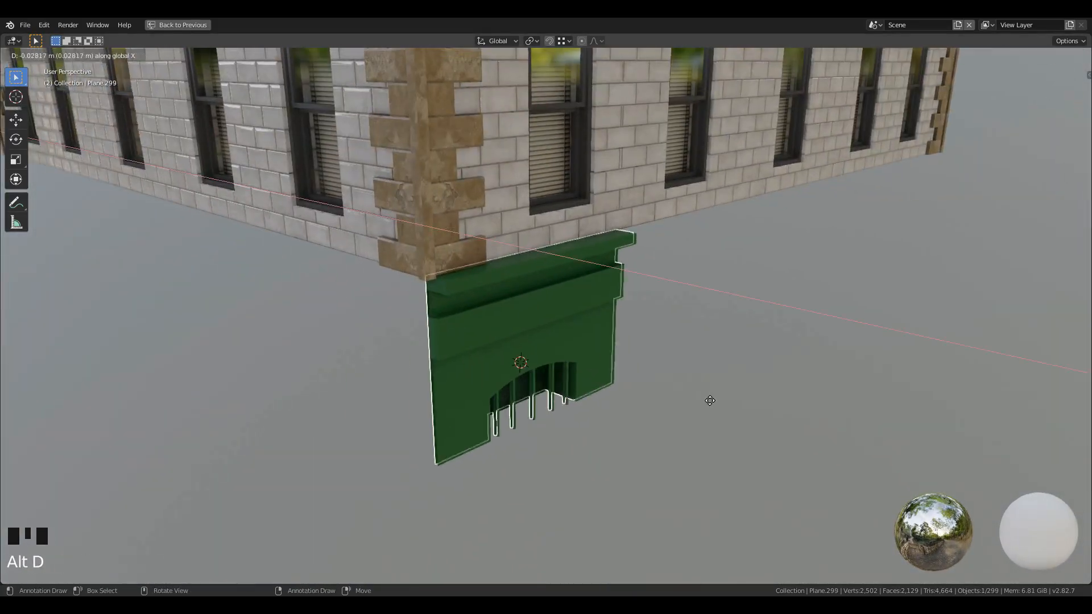
key(y)
click(561, 514)
text(rz90-)
key(Return)
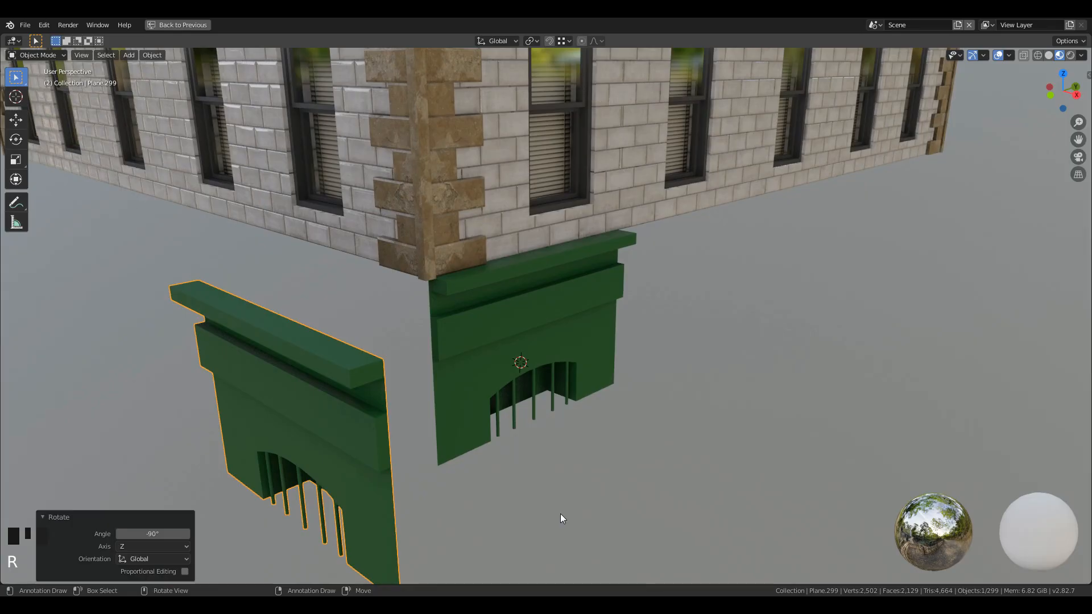
Change the transform pivot point and move the rotated panel copy 0.723 m along Y toward the building corner.
scroll(560, 516, up, 2)
key(g)
click(423, 272)
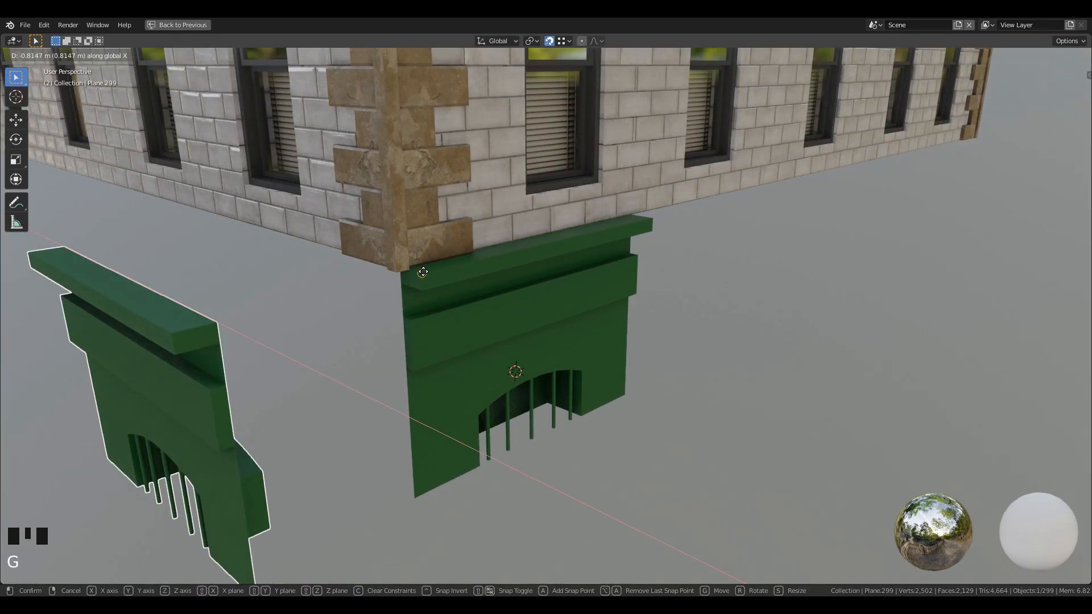
click(532, 41)
click(531, 55)
key(g)
key(y)
click(421, 275)
middle_drag(496, 332, 526, 340)
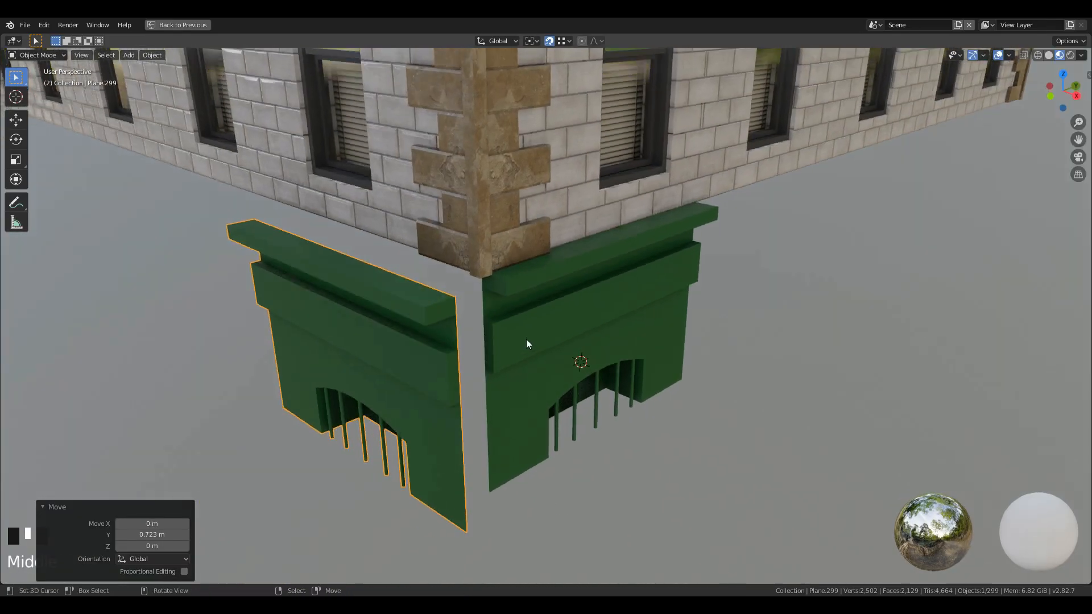
Adjust the snapping settings and snap the panel copy along Y so its edge meets the original panel at the corner.
scroll(525, 340, up, 3)
key(g)
key(x)
click(417, 316)
key(g)
key(y)
click(415, 321)
scroll(416, 321, down, 2)
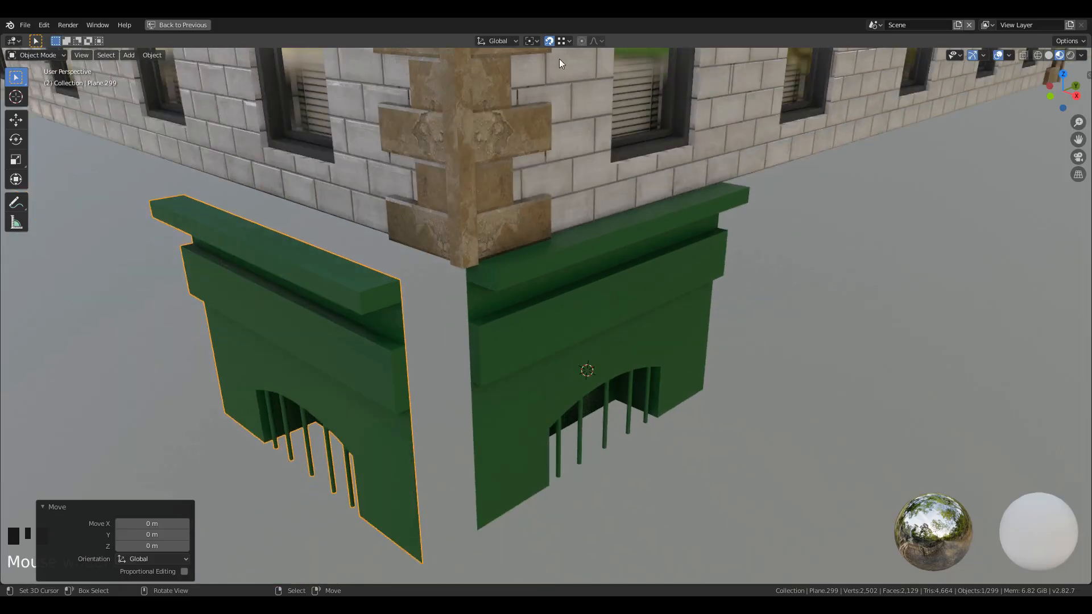
click(570, 41)
key(g)
key(y)
click(465, 276)
Select both green corner panels and isolate them in local view.
middle_drag(490, 347, 500, 285)
scroll(500, 284, down, 1)
shift+middle_drag(449, 259, 479, 293)
scroll(479, 292, up, 3)
key(Tab)
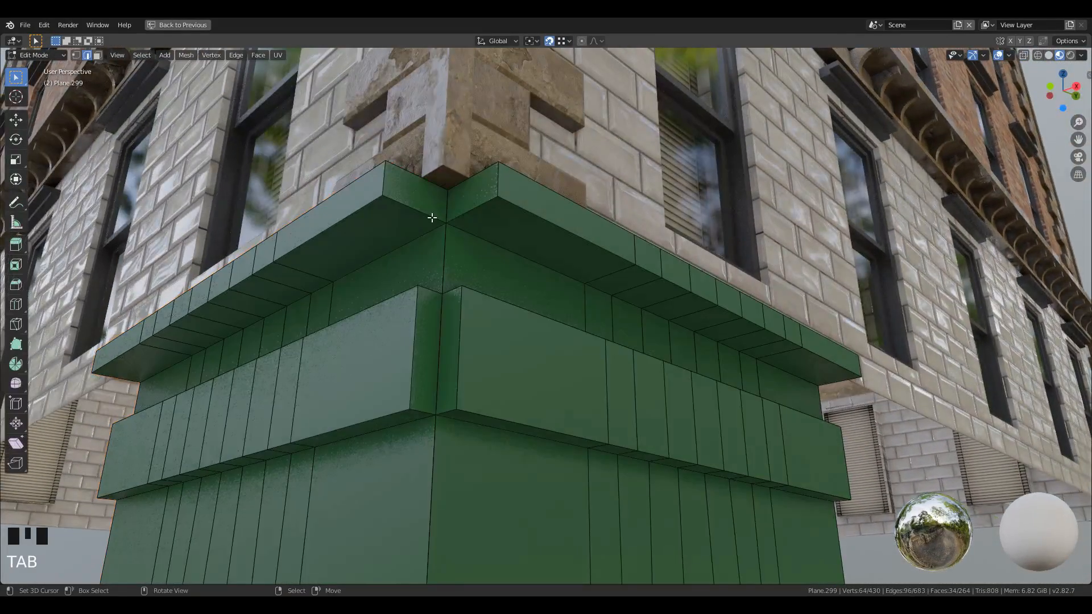
key(Tab)
shift+right_click(491, 248)
key(slash)
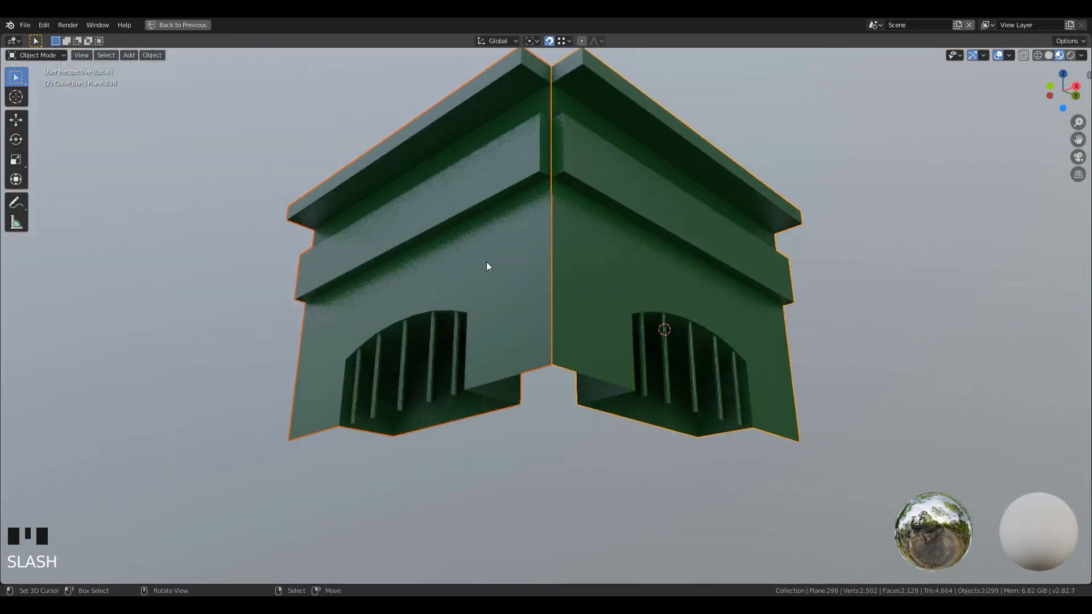
Snap the 3D cursor to the upper inner vertex where the two panels' top ledges meet.
shift+middle_drag(489, 254, 524, 370)
scroll(524, 371, up, 3)
key(Tab)
right_click(487, 236)
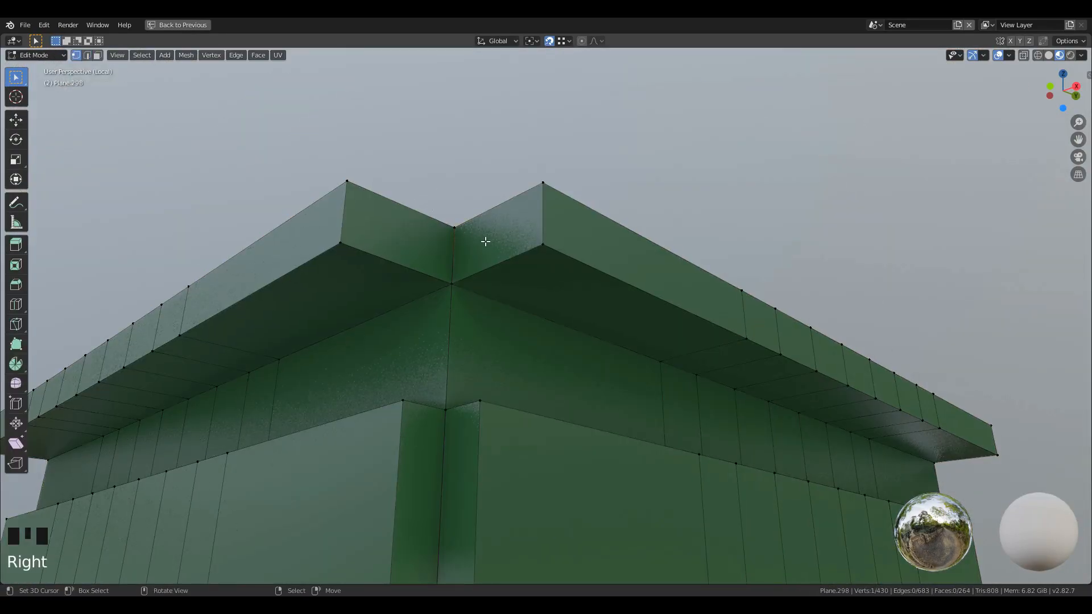
click(455, 228)
key(Tab)
Add a plane at the 3D cursor and merge its vertices into a single point.
key(shift+a)
click(578, 273)
key(Tab)
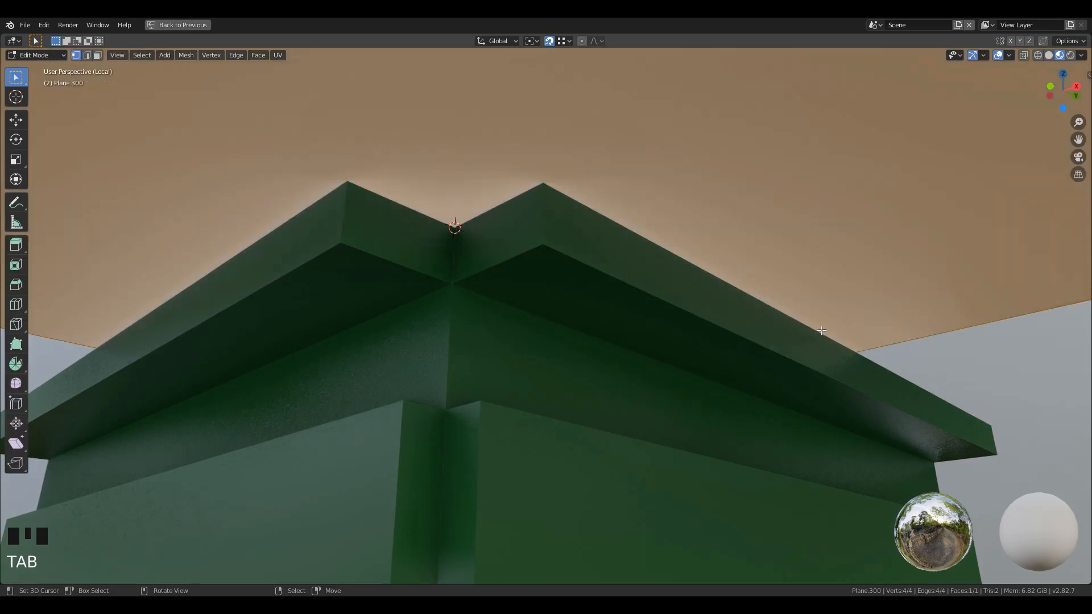
key(alt+m)
click(580, 302)
Extrude the merged vertex around the end of one panel's top ledge, snapping to its corners, to form an end face.
key(e)
click(350, 183)
key(e)
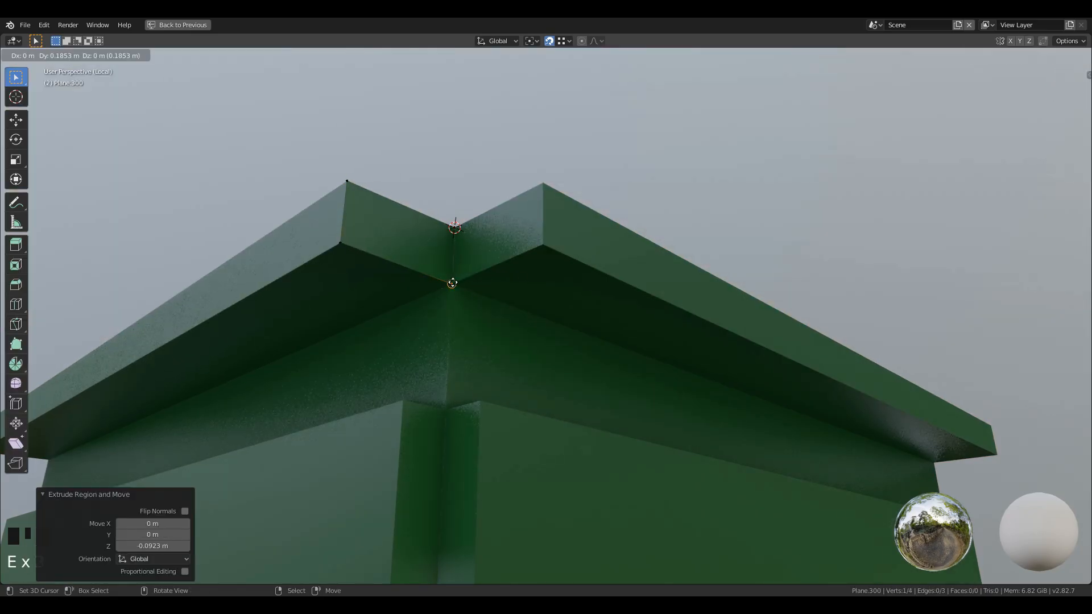
click(343, 233)
shift+right_click(366, 187)
key(z)
key(g)
key(z)
click(332, 249)
Extrude the face's outer edge 0.185 m along X and along Y to meet the end of the other panel's ledge.
shift+right_click(459, 212)
shift+right_click(458, 212)
key(e)
key(ctrl+z)
key(ctrl+z)
key(e)
click(541, 185)
key(e)
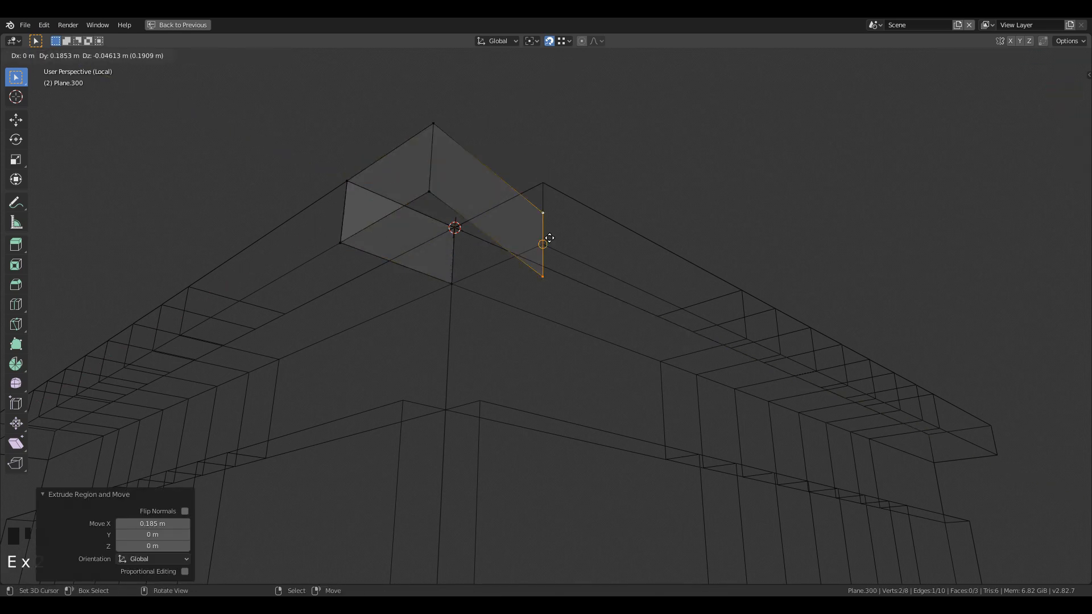
right_click(550, 238)
key(ctrl+z)
key(y)
click(545, 181)
click(569, 41)
Fill the bottom and top faces of the ledge's corner block.
shift+right_click(408, 200)
shift+right_click(408, 200)
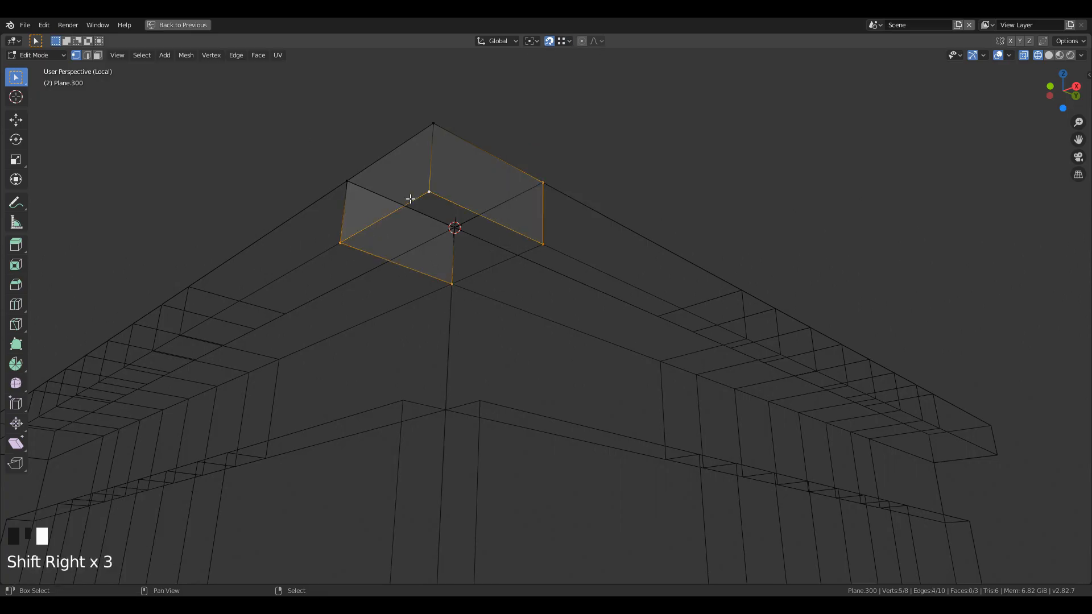
key(f)
right_click(543, 183)
key(f)
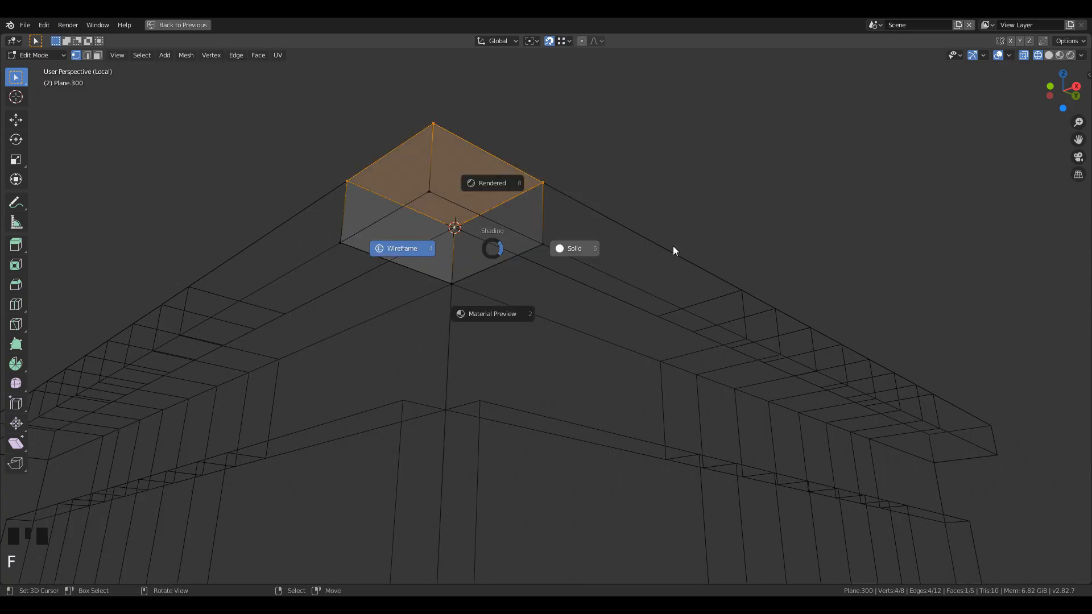
Build a face over the end of one panel's projecting band below the ledge, extruding vertices snapped to its corners and filling them.
key(z)
shift+middle_drag(453, 319, 451, 234)
key(ctrl+z)
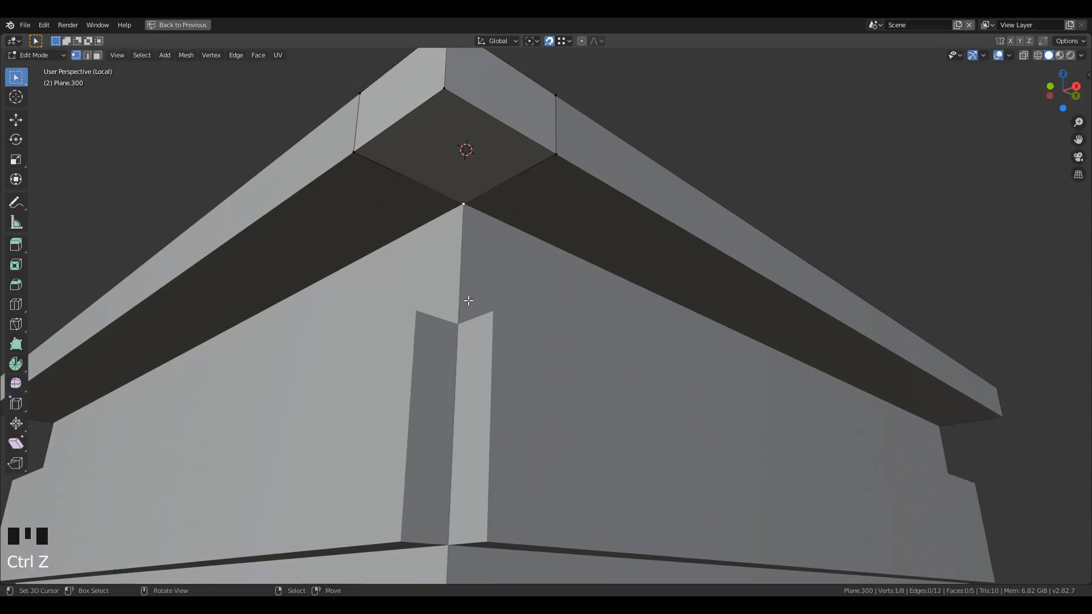
right_click(458, 322)
key(e)
click(424, 501)
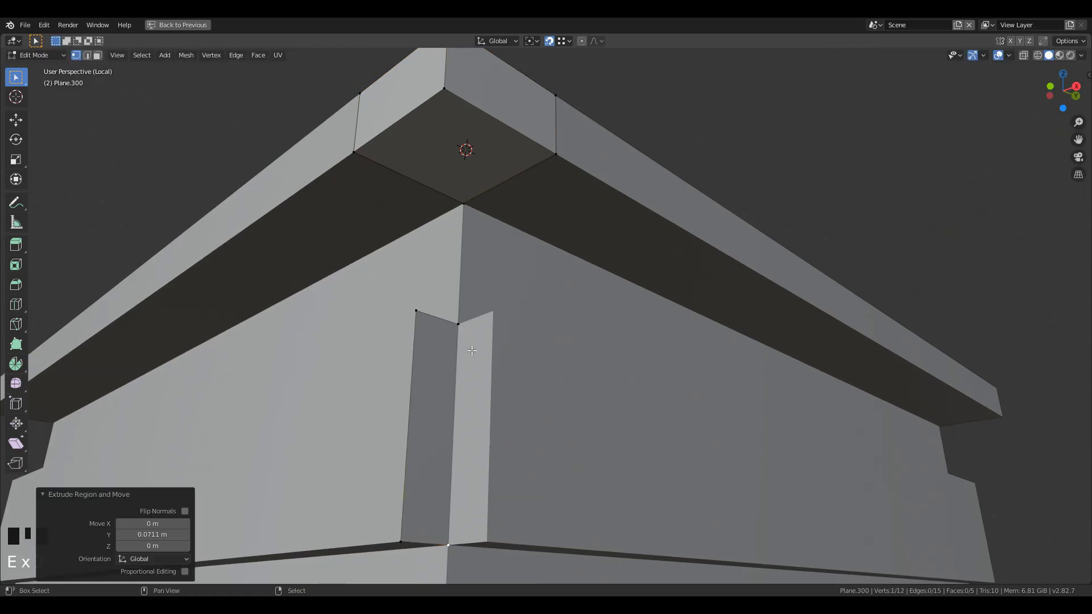
shift+right_click(416, 311)
shift+right_click(402, 540)
key(f)
Extrude the band face's outer edge around the corner, snapping it to the end of the other panel's band.
key(z)
click(446, 478)
shift+middle_drag(446, 478, 426, 256)
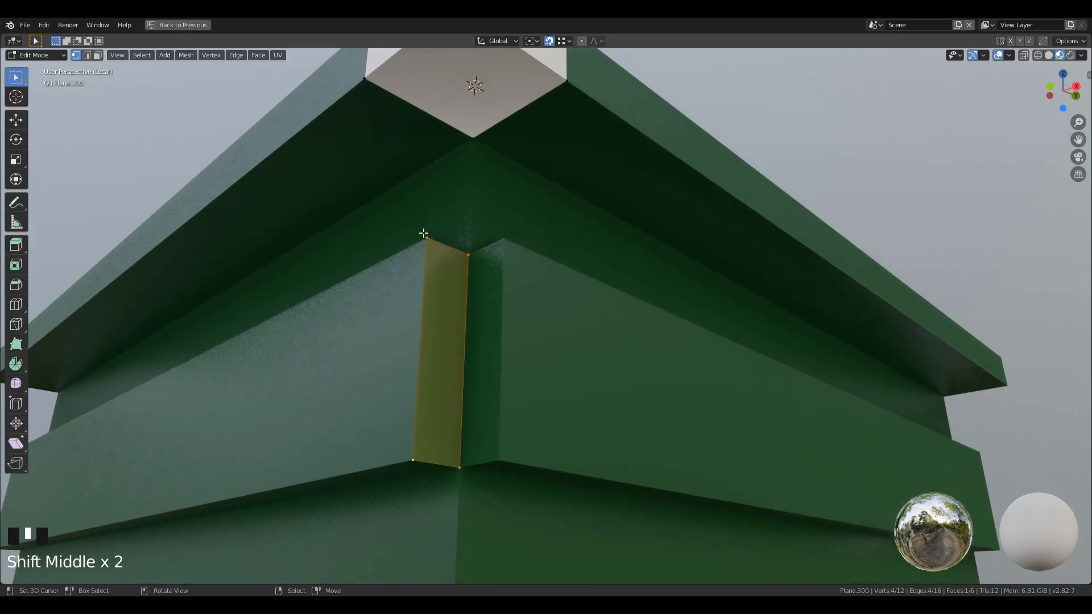
key(e)
click(515, 229)
key(e)
click(500, 458)
Fill the open top and bottom of the band's corner block and leave Edit Mode.
middle_drag(500, 457, 470, 365)
right_click(470, 365)
key(f)
middle_drag(465, 327, 572, 311)
key(f)
scroll(571, 312, down, 3)
key(Tab)
Apply the panels' green material to the new corner piece and leave local view.
key(ctrl+space)
right_click(611, 173)
drag(933, 204, 504, 197)
key(ctrl+space)
middle_drag(607, 324, 541, 433)
right_click(402, 365)
key(g)
right_click(324, 455)
middle_drag(410, 492, 578, 419)
key(slash)
right_click(519, 393)
key(alt+d)
click(800, 426)
scroll(735, 359, down, 2)
middle_drag(735, 360, 576, 378)
scroll(564, 339, down, 3)
middle_drag(565, 340, 455, 470)
shift+middle_drag(455, 469, 520, 445)
right_click(521, 444)
key(x)
Duplicate the green arched panel along Y and snap the copy against the original panel's edge.
right_click(464, 436)
key(shift+d)
key(x)
key(y)
click(649, 438)
key(g)
click(512, 441)
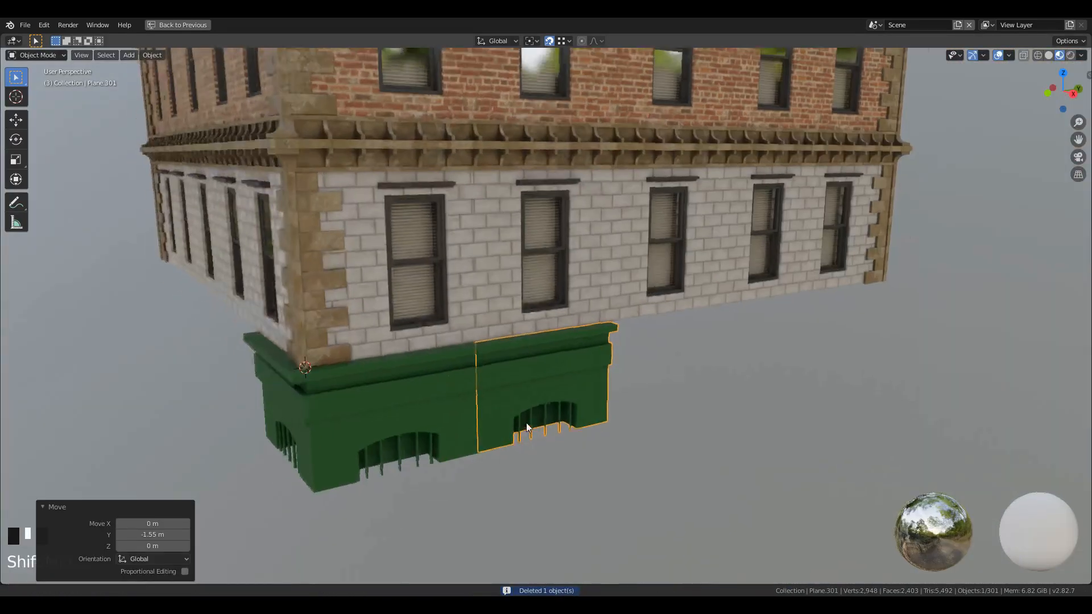
Box-select the arched middle section and its bars in the green corner panel's mesh.
right_click(534, 379)
scroll(538, 378, up, 3)
key(Tab)
key(z)
click(354, 418)
mouse_move(354, 418)
middle_down()
mouse_move(415, 383)
mouse_move(517, 378)
middle_up()
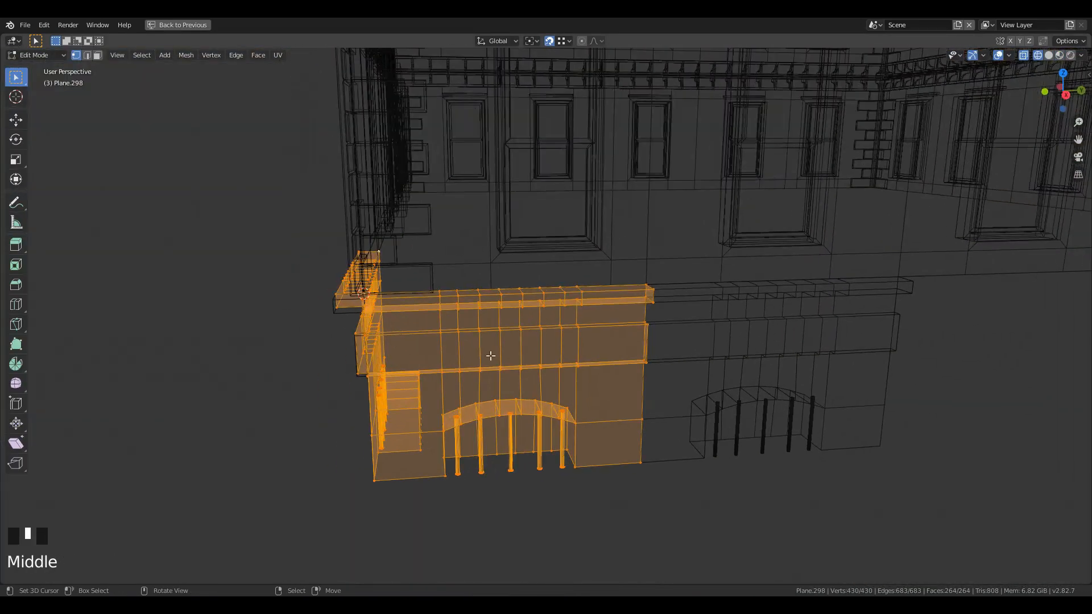
key(b)
mouse_move(332, 256)
mouse_down()
mouse_move(601, 480)
mouse_move(595, 459)
mouse_up()
key(z)
click(614, 286)
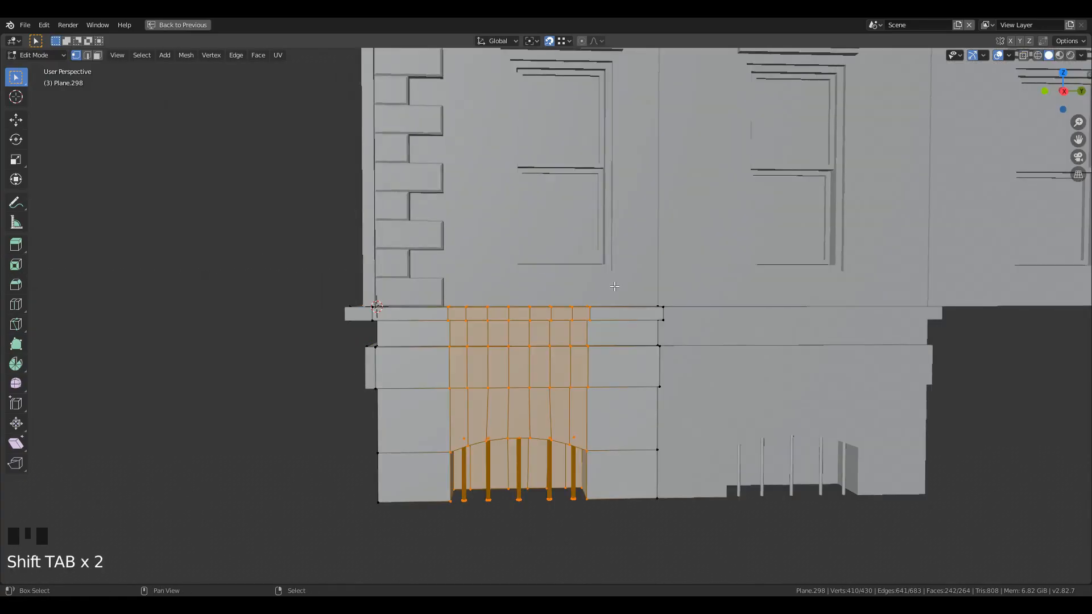
Toggle snapping, move the selected arch section and bars sideways within the panel, and return to Object Mode with material preview.
key(shift+Tab)
shift+middle_drag(614, 287, 541, 322)
middle_drag(551, 242, 558, 295)
key(z)
click(512, 294)
key(g)
click(544, 268)
middle_drag(429, 381, 555, 335)
key(Tab)
key(z)
click(560, 378)
Mirror the green panel on the adjacent side of the corner along the X axis.
middle_drag(711, 415, 807, 408)
right_click(404, 402)
key(u)
click(404, 402)
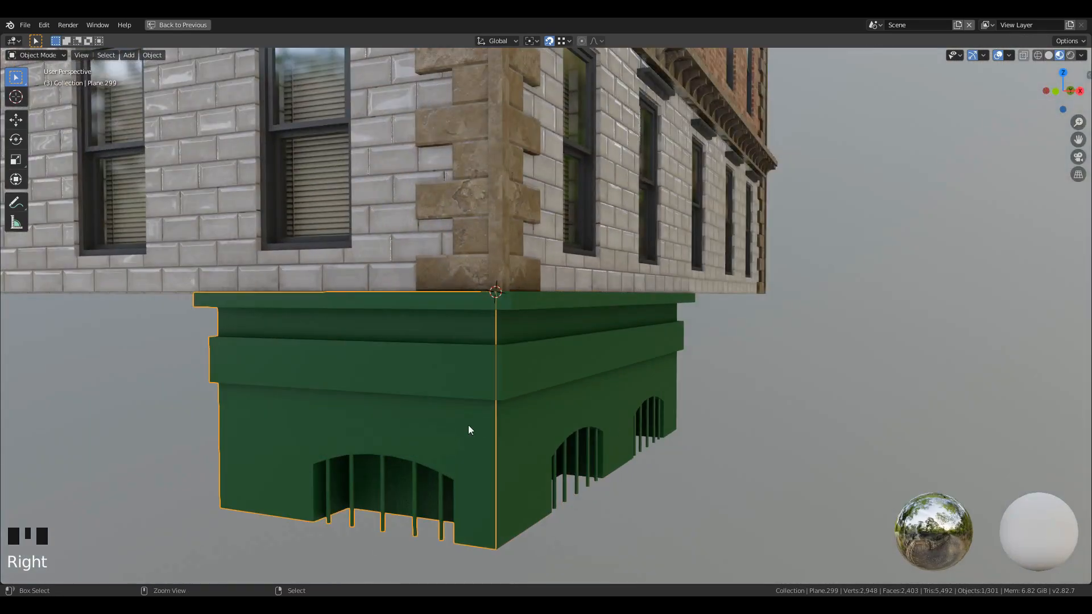
key(ctrl+m)
key(x)
click(448, 425)
Examine the green base panels around the sides of the building.
scroll(512, 392, down, 3)
middle_drag(586, 378, 540, 374)
right_click(541, 460)
middle_drag(537, 455, 551, 438)
middle_drag(796, 392, 489, 443)
scroll(674, 386, down, 5)
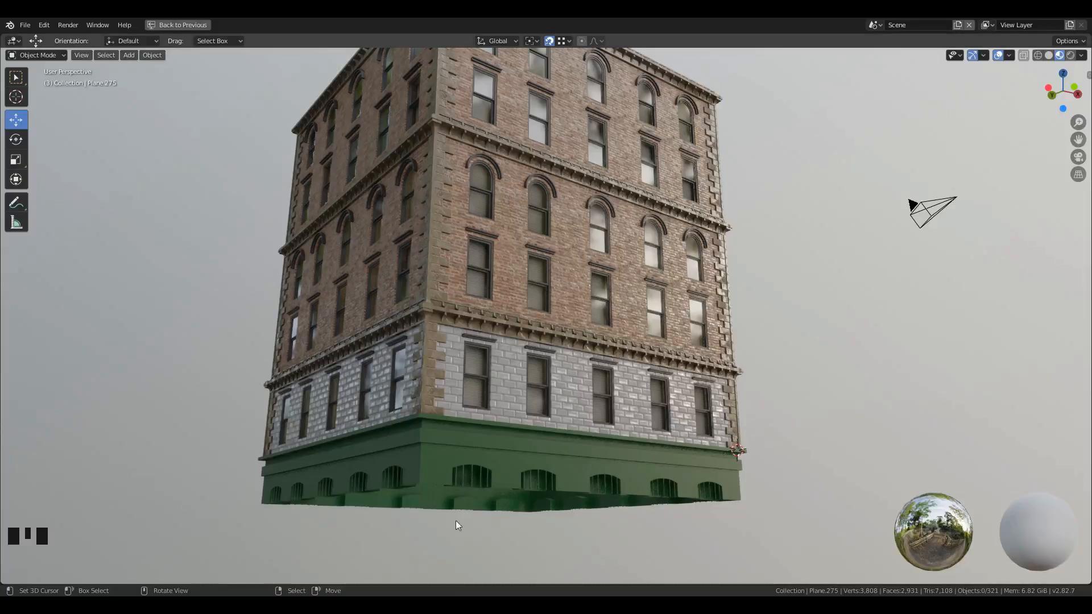
middle_drag(458, 525, 3, 123)
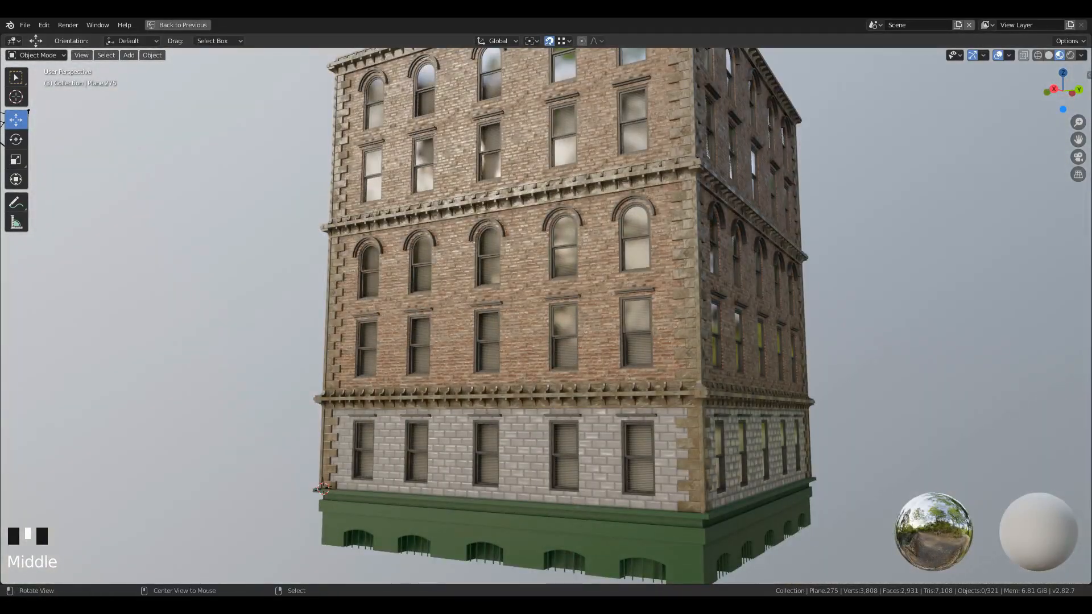
scroll(564, 420, down, 1)
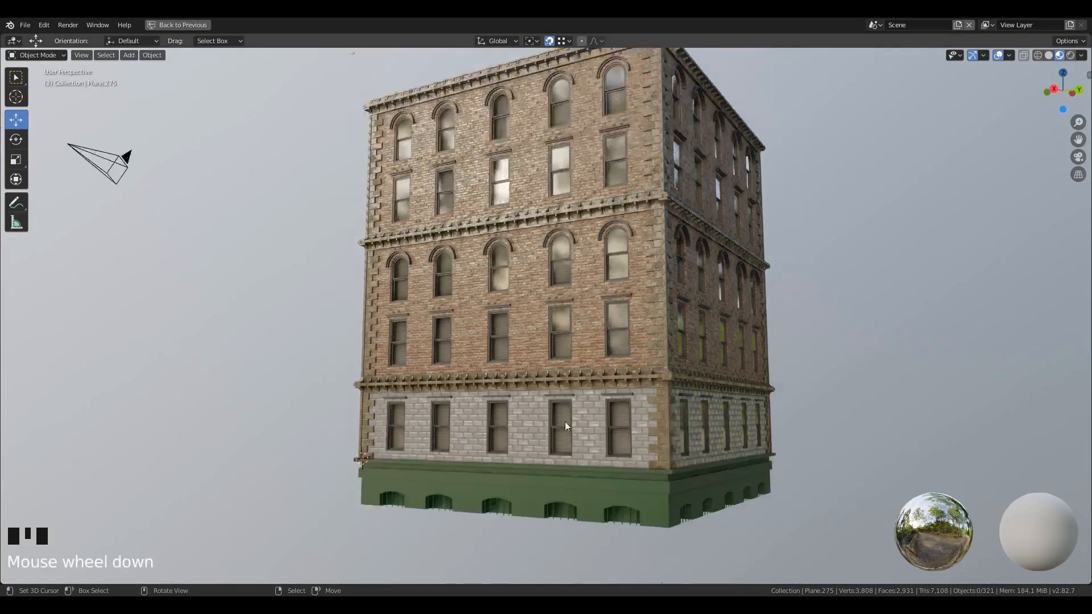
Delete the middle white-tiled wall section and the green base panel directly beneath it.
shift+middle_drag(564, 420, 566, 361)
scroll(541, 429, up, 2)
shift+middle_drag(541, 425, 545, 445)
scroll(954, 429, up, 2)
right_click(445, 379)
shift+right_click(453, 480)
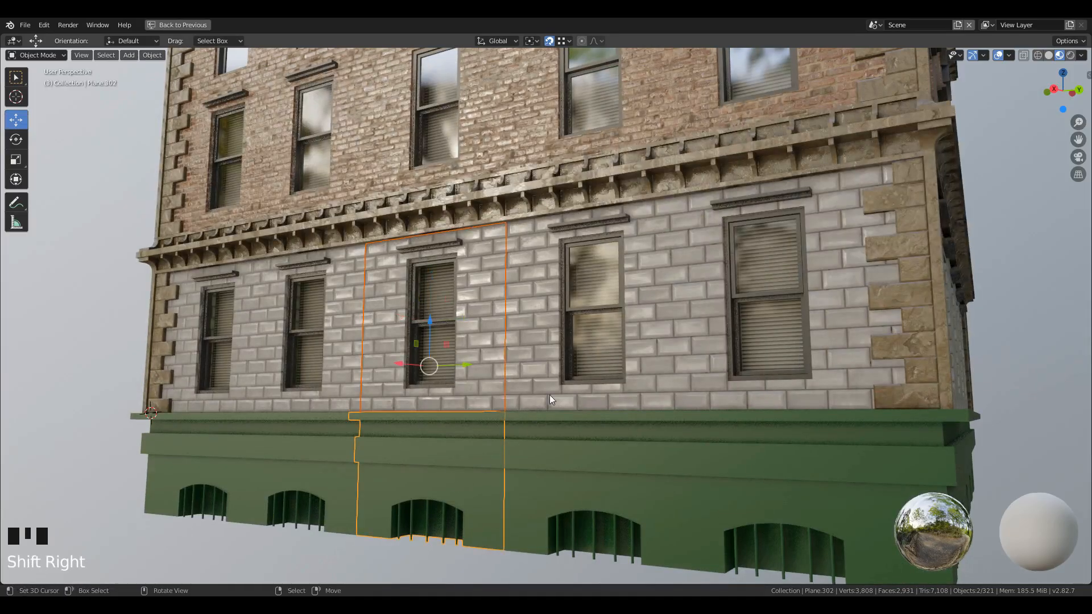
key(x)
click(550, 395)
Snap the 3D cursor to the midpoint between the two tiled wall sections flanking the opening.
middle_drag(489, 418, 310, 323)
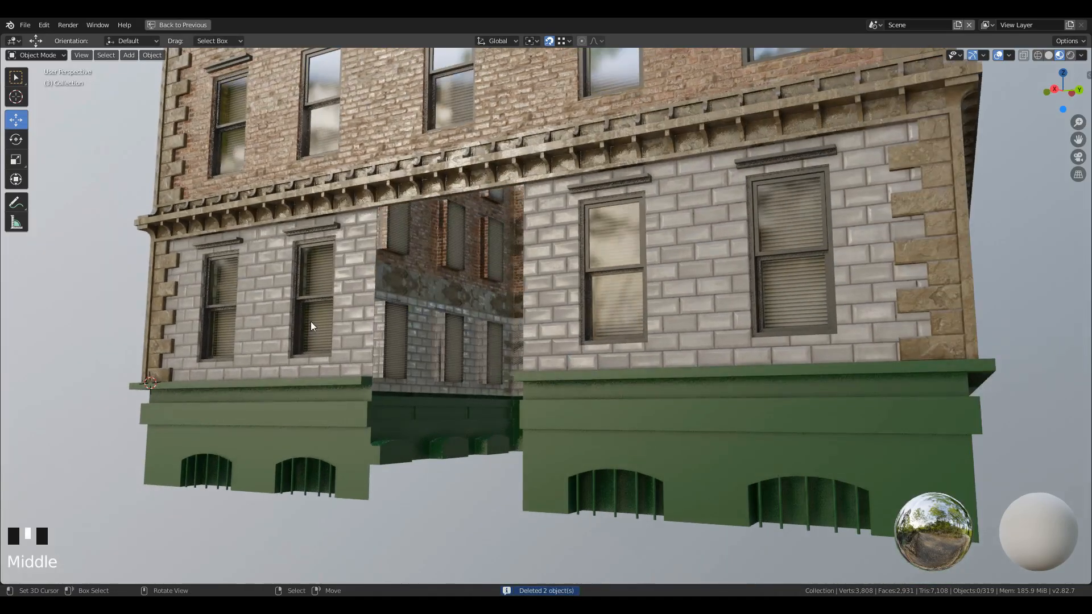
key(shift+s)
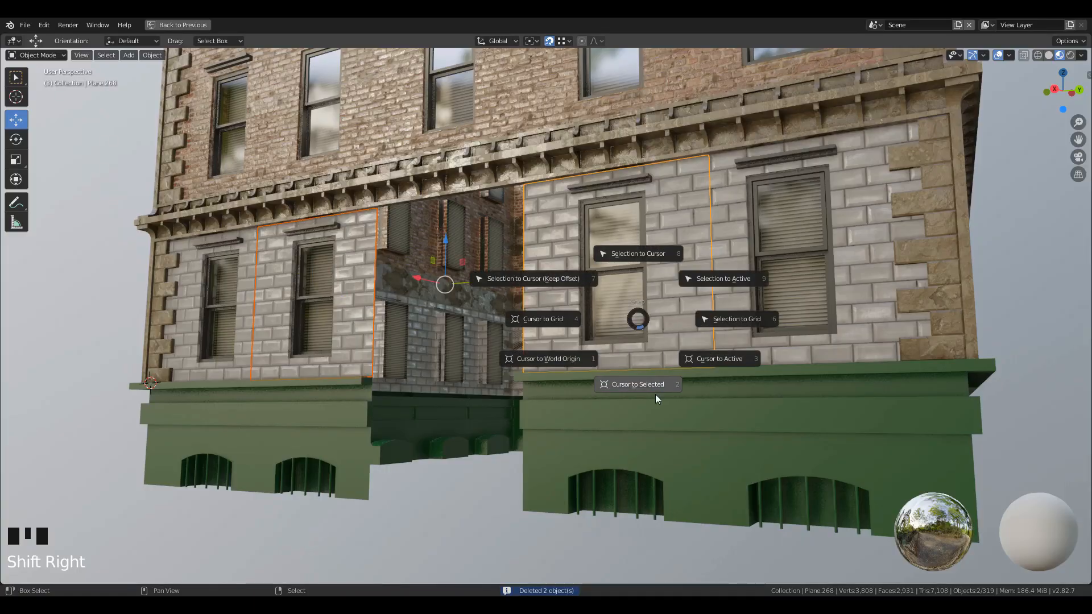
click(655, 395)
key(shift+a)
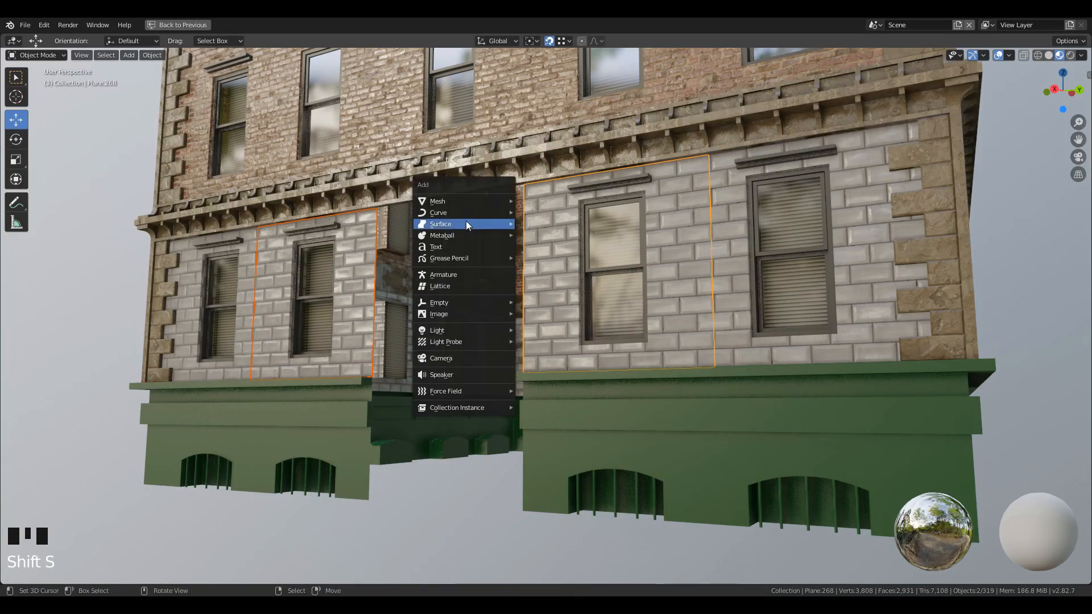
mouse_move(475, 201)
click(540, 207)
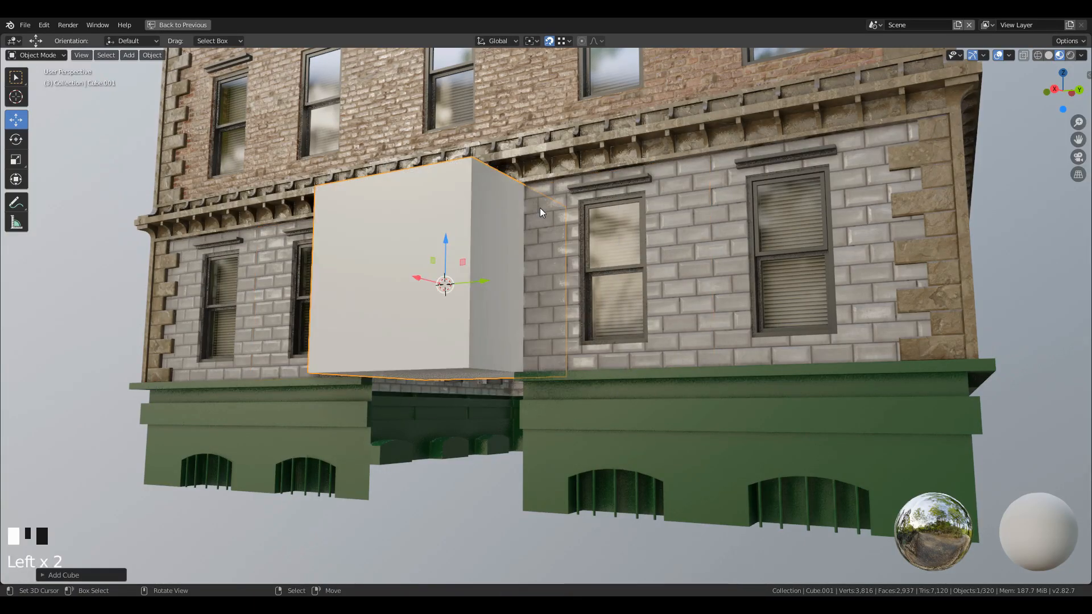
key(x)
click(508, 217)
Add a plane at the 3D cursor and rotate its mesh 90° so it stands upright across the wall opening.
key(shift+a)
mouse_move(508, 217)
click(543, 212)
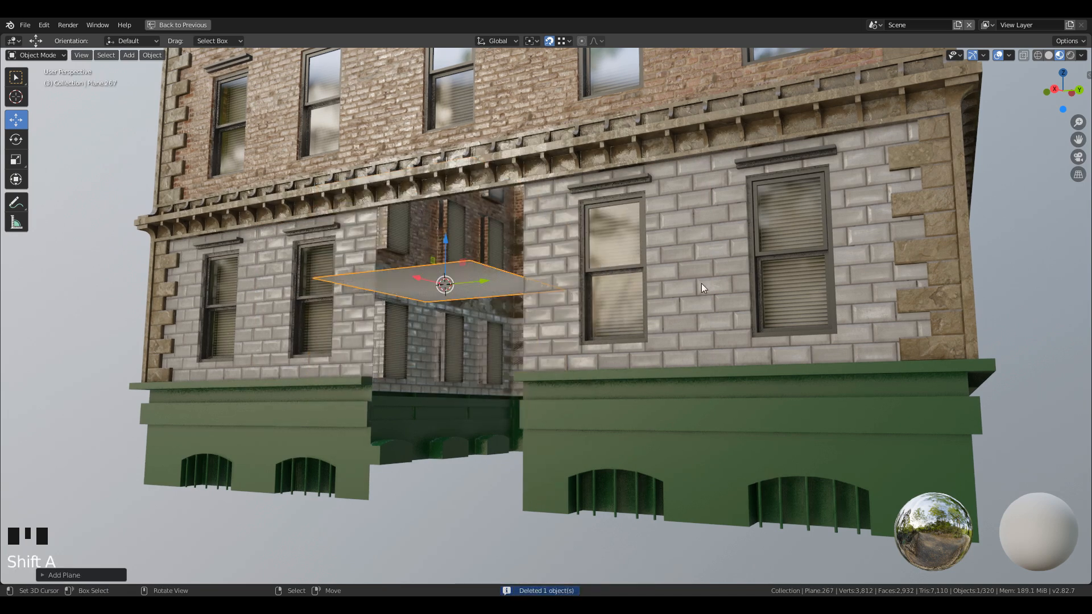
key(Tab)
text(r90)
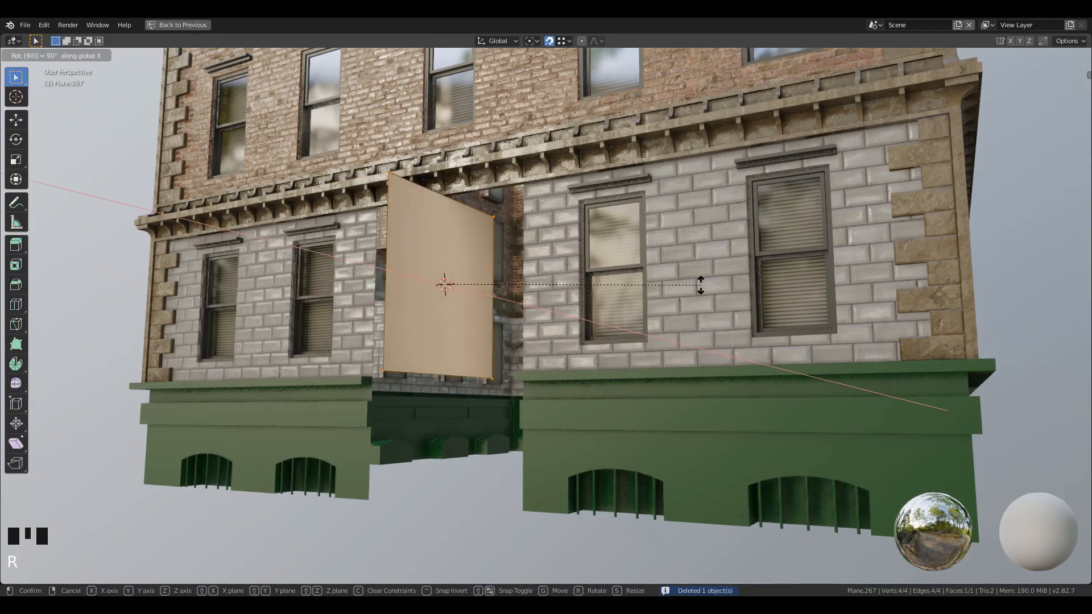
key(Return)
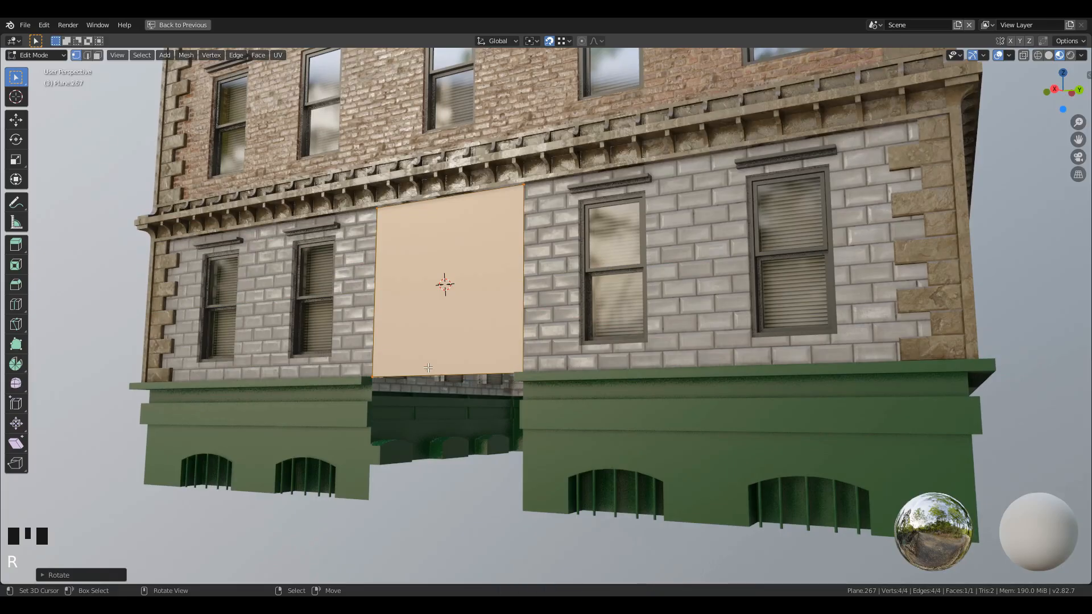
Move the plane's lower edge down along Z, snapping it to the bottom of the green base.
right_click(354, 374)
shift+right_click(489, 386)
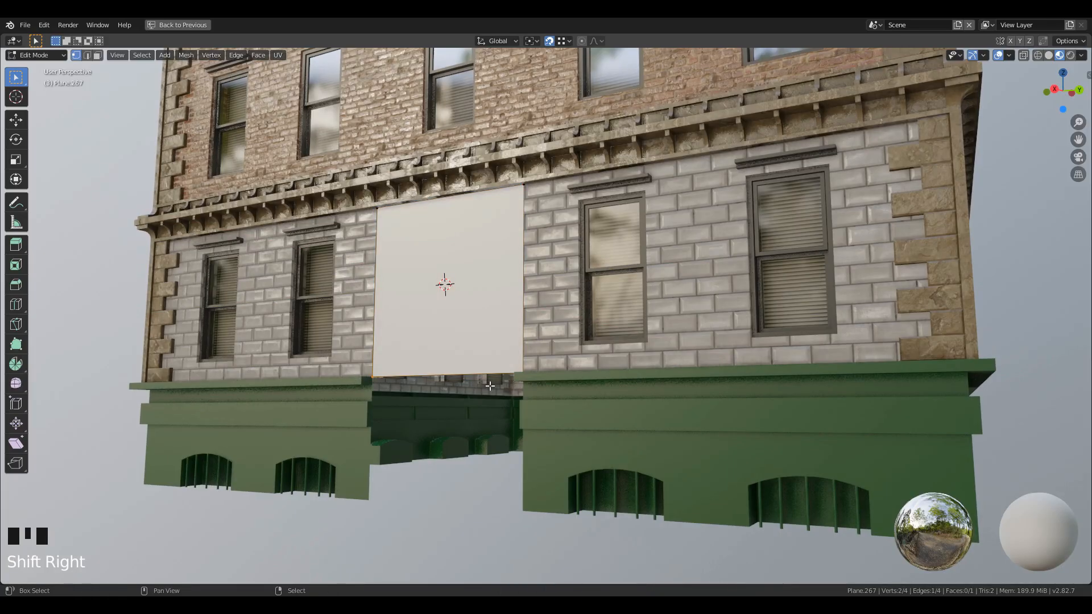
key(shift+Tab)
key(g)
key(z)
click(523, 515)
Add a horizontal loop cut across the plane and snap it along Z to the underside of the green projecting band.
middle_drag(358, 486, 575, 493)
shift+middle_drag(575, 492, 457, 430)
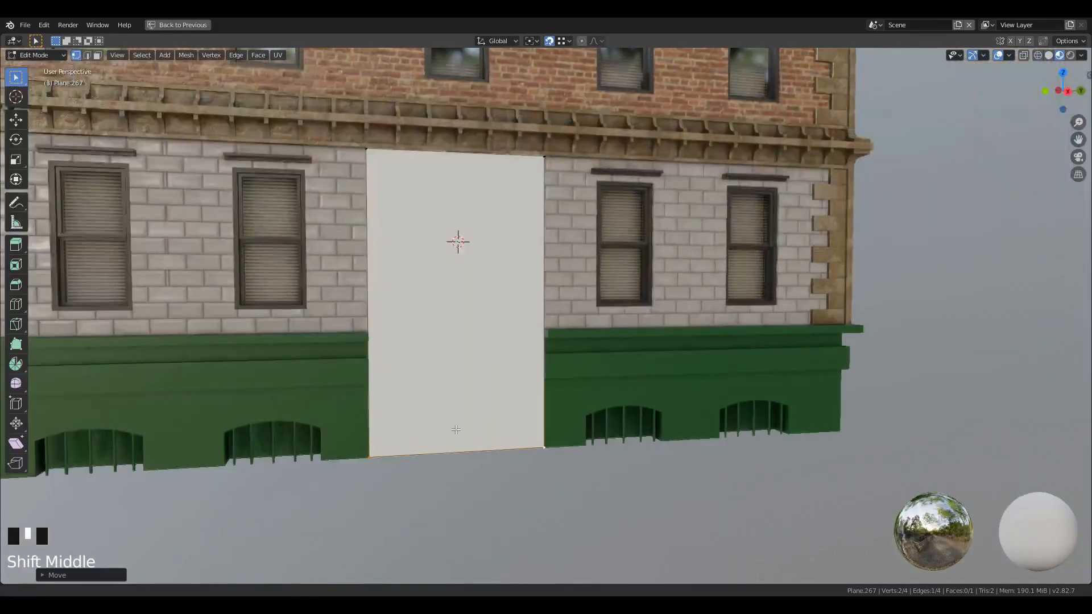
scroll(531, 456, up, 2)
click(535, 451)
right_click(567, 501)
key(g)
key(z)
click(543, 395)
Divide the plane's lowest section with two evenly spaced horizontal loop cuts and add a vertical loop cut through the plane's centre.
shift+middle_drag(546, 450, 699, 428)
scroll(699, 427, up, 2)
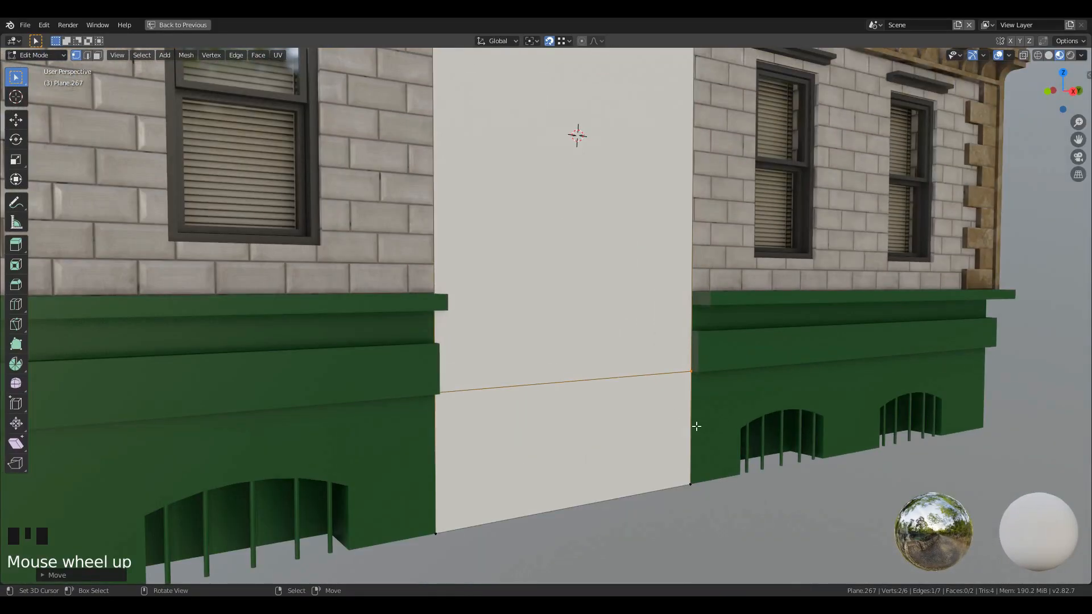
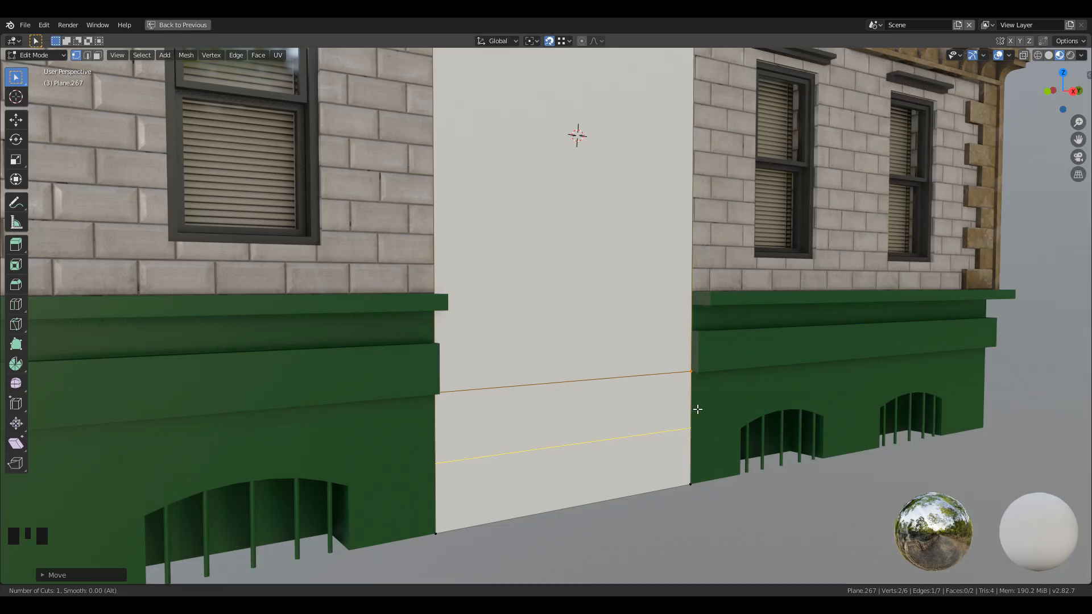
click(698, 409)
right_click(698, 410)
scroll(519, 133, down, 2)
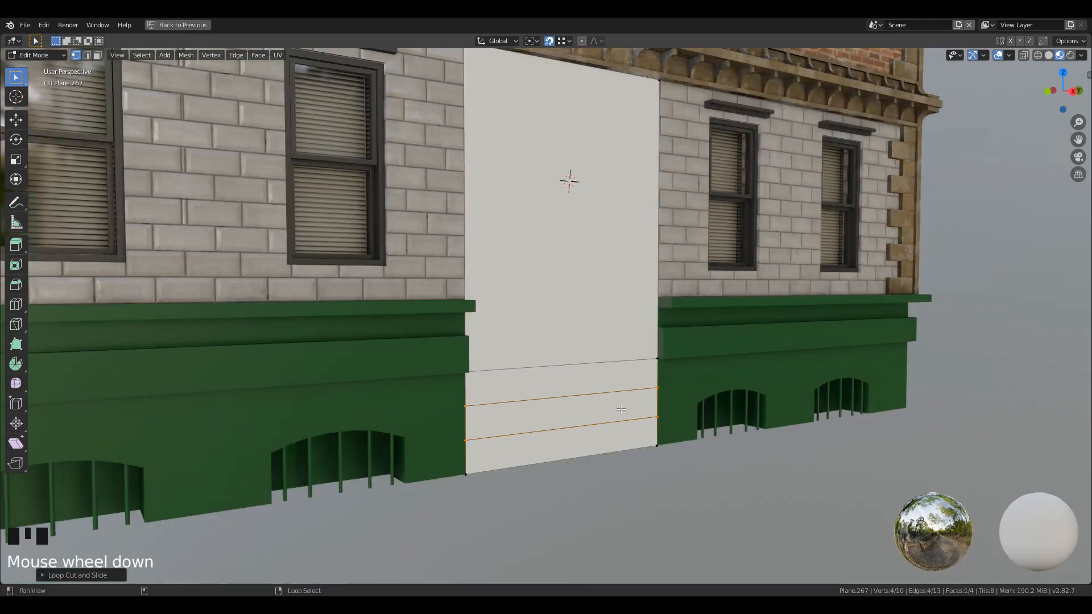
shift+middle_drag(518, 132, 469, 157)
middle_drag(514, 93, 405, 244)
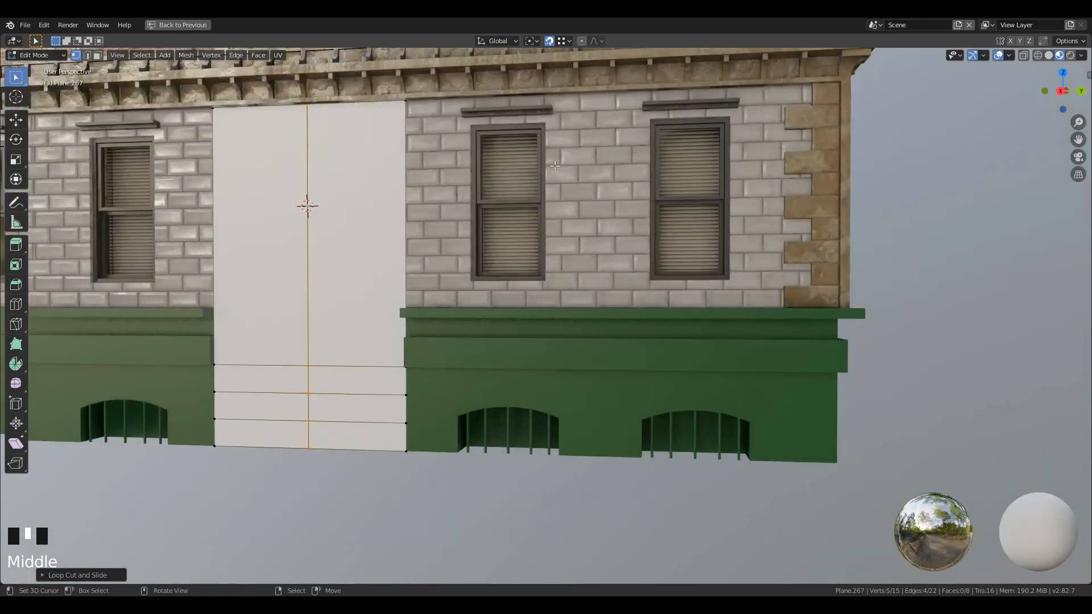
Bevel the plane's central vertical edge into two lines near the sides and add a horizontal loop cut near the top.
key(ctrl+b)
click(557, 201)
scroll(565, 251, up, 2)
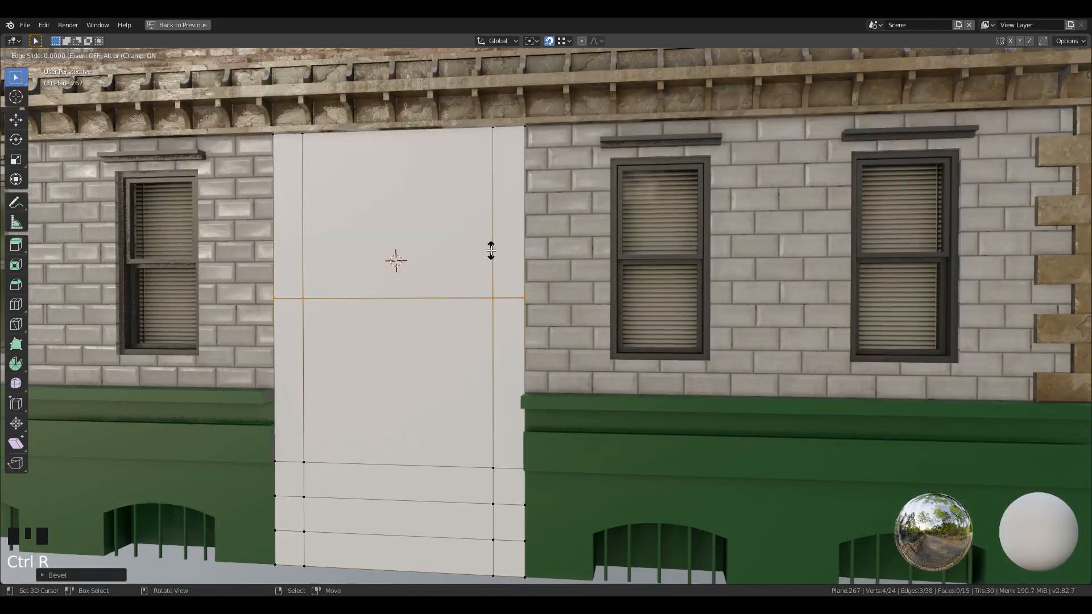
key(g)
click(608, 160)
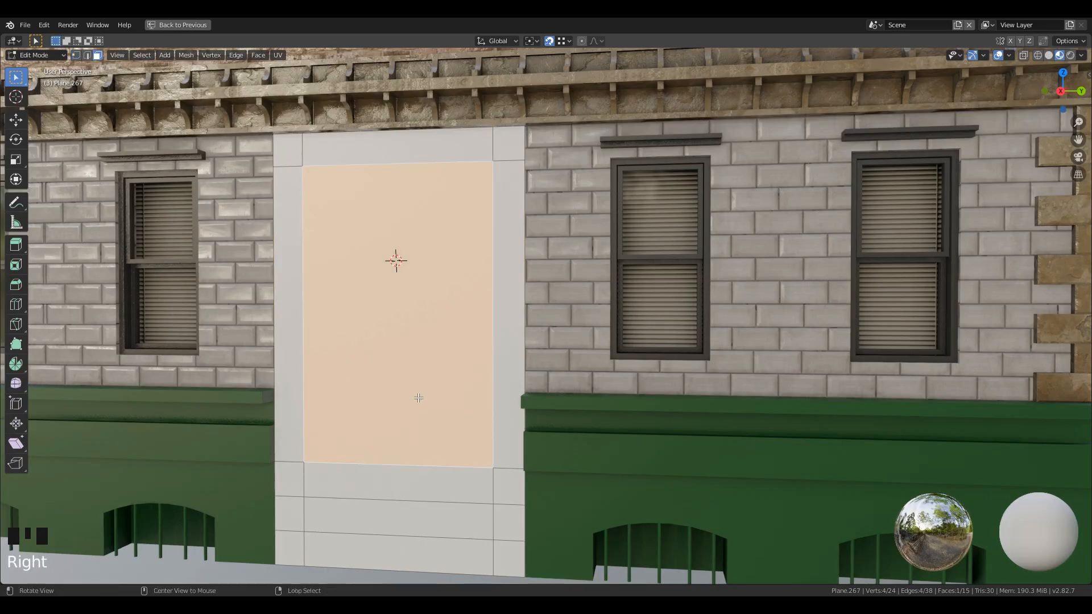
Extrude the large central face about 0.86 m inward and push it further back along X to form the doorway recess.
shift+middle_drag(420, 397, 465, 339)
scroll(404, 402, up, 2)
key(e)
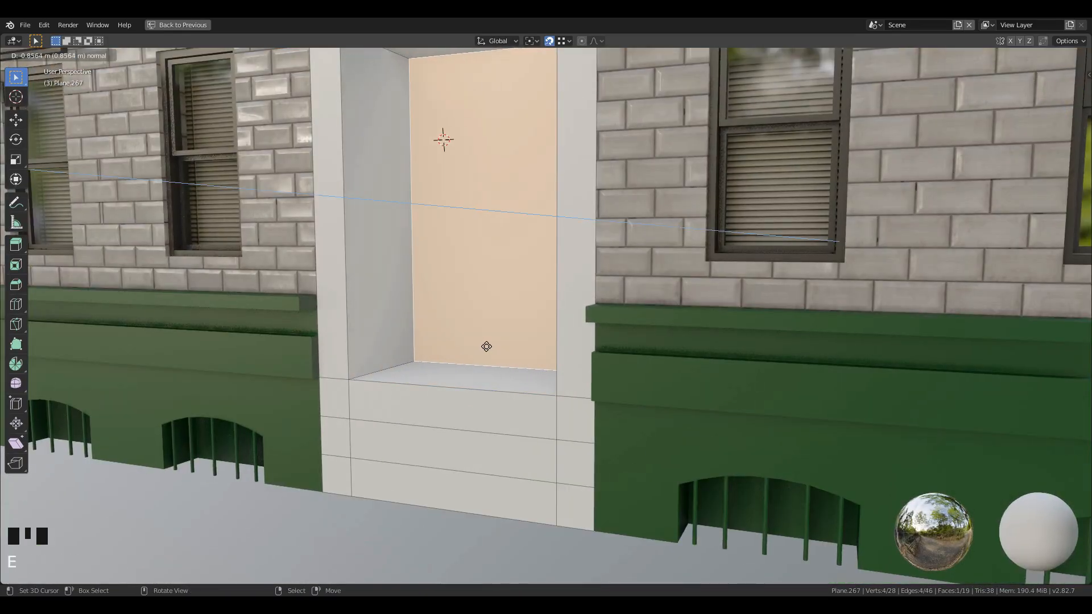
click(485, 347)
key(g)
key(x)
click(505, 364)
Extrude all faces of the three rows below the doorway outward by about 0.36 m.
scroll(505, 364, down, 3)
shift+middle_drag(505, 364, 509, 371)
middle_drag(586, 461, 499, 399)
right_click(499, 400)
shift+right_click(424, 398)
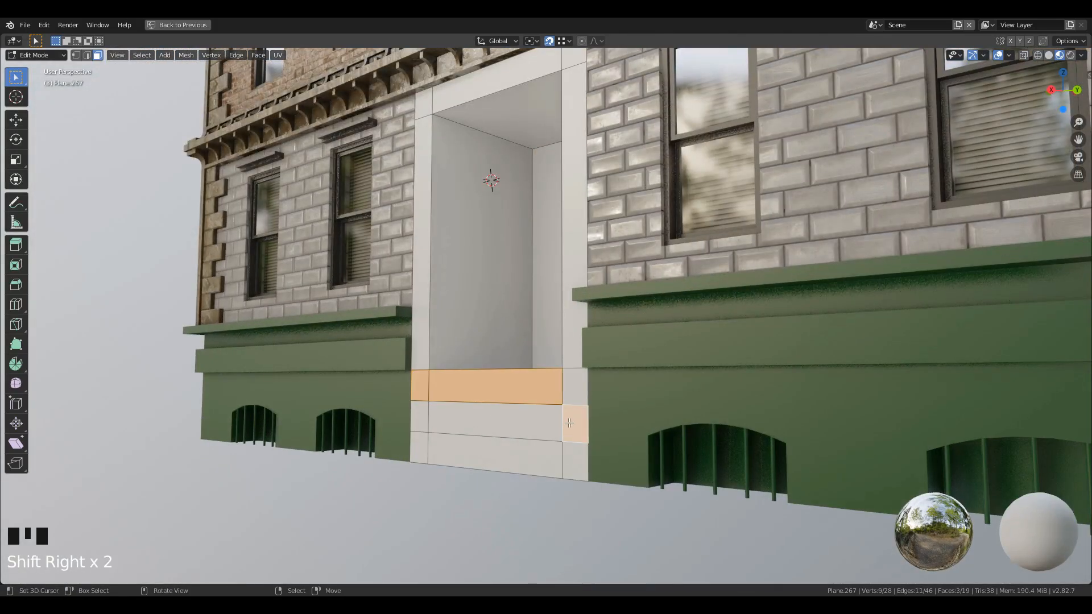
key(c)
click(569, 419)
key(e)
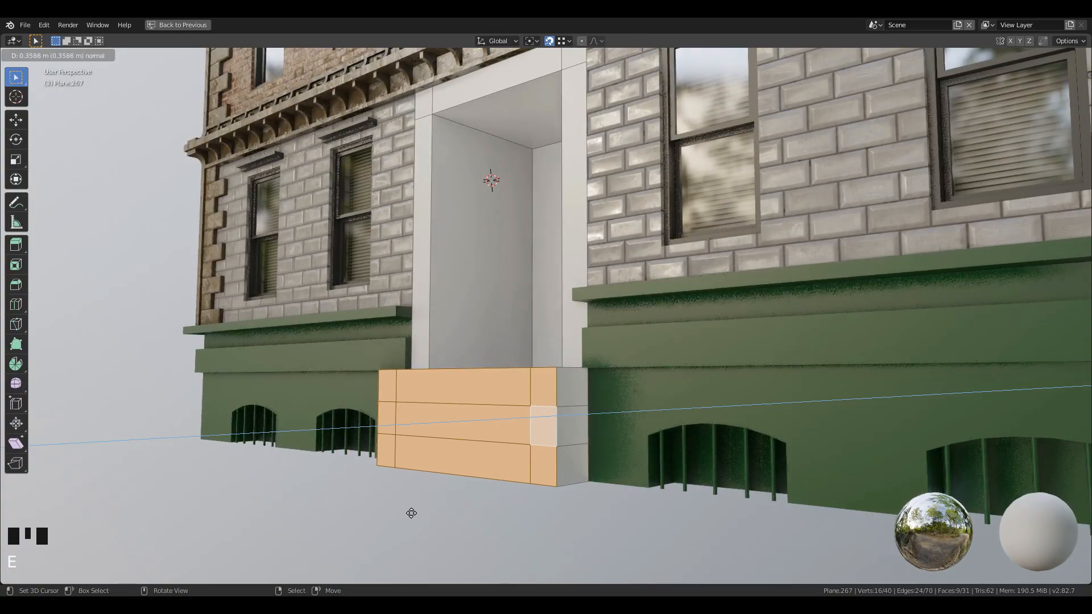
click(432, 499)
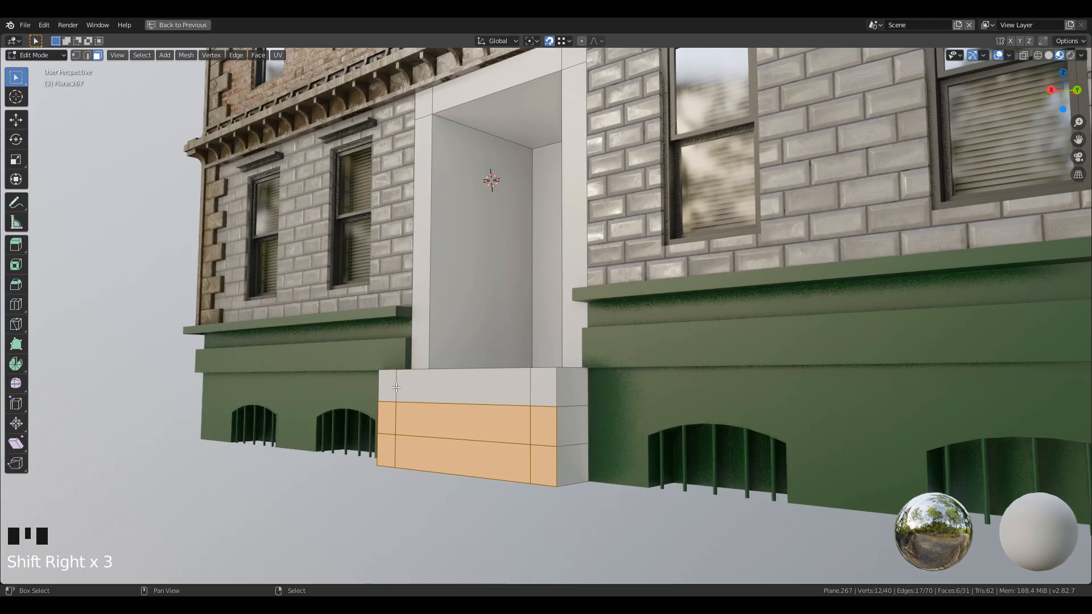
Repeat the extrusion on the lower two rows and again on the lowest row to form three entrance steps.
key(shift+r)
shift+right_click(496, 438)
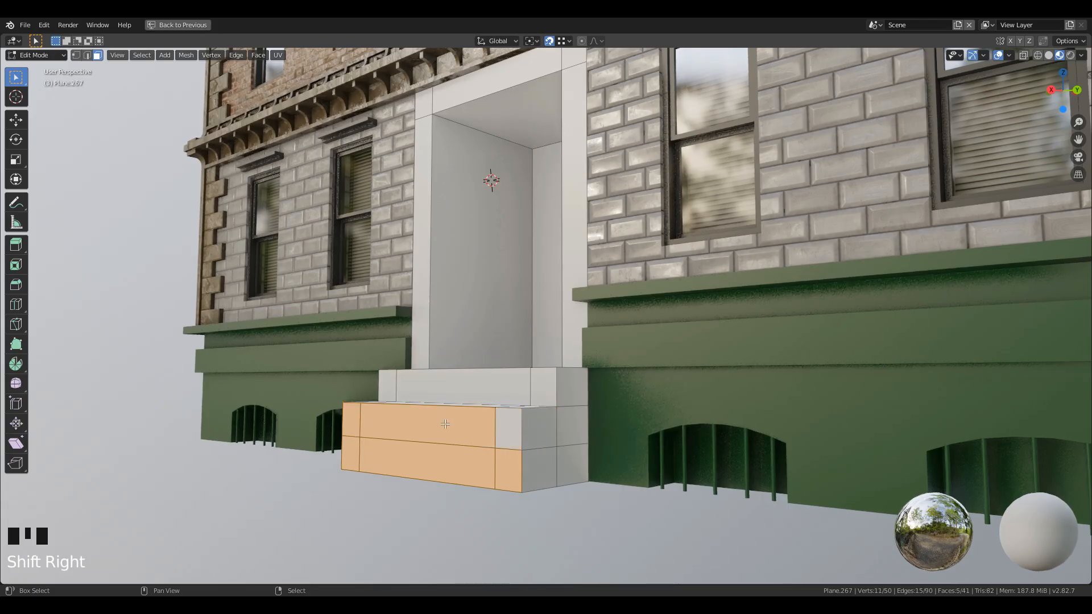
key(shift+r)
Duplicate the doorway recess's upper front edge and move the copy slightly inward along X with snapping off.
middle_drag(350, 422, 481, 165)
scroll(500, 358, up, 3)
scroll(506, 208, up, 3)
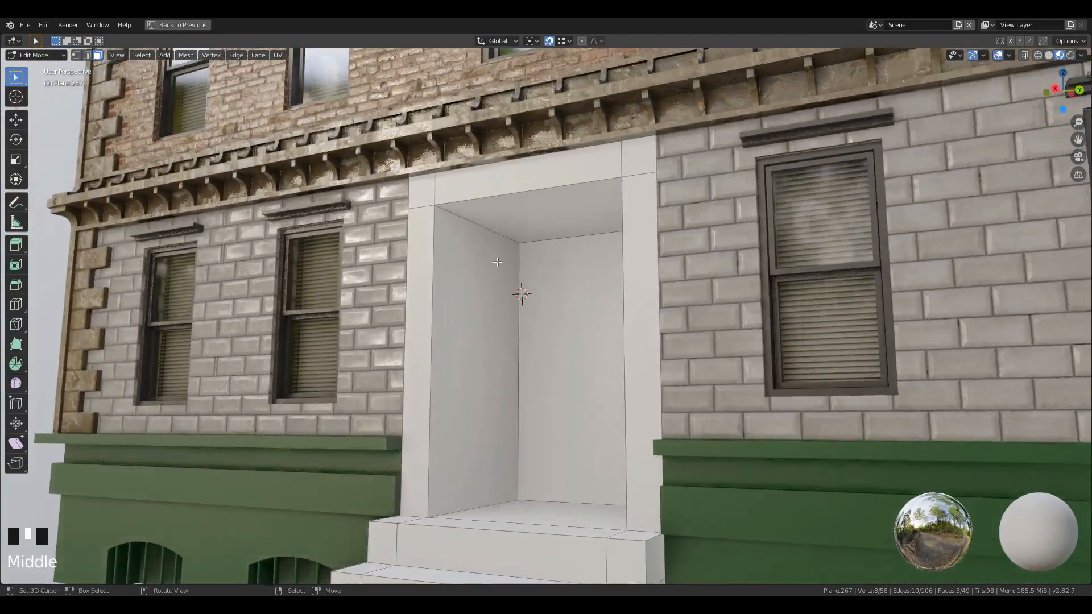
scroll(480, 163, up, 3)
click(87, 55)
right_click(553, 196)
key(shift+d)
key(g)
key(shift+Tab)
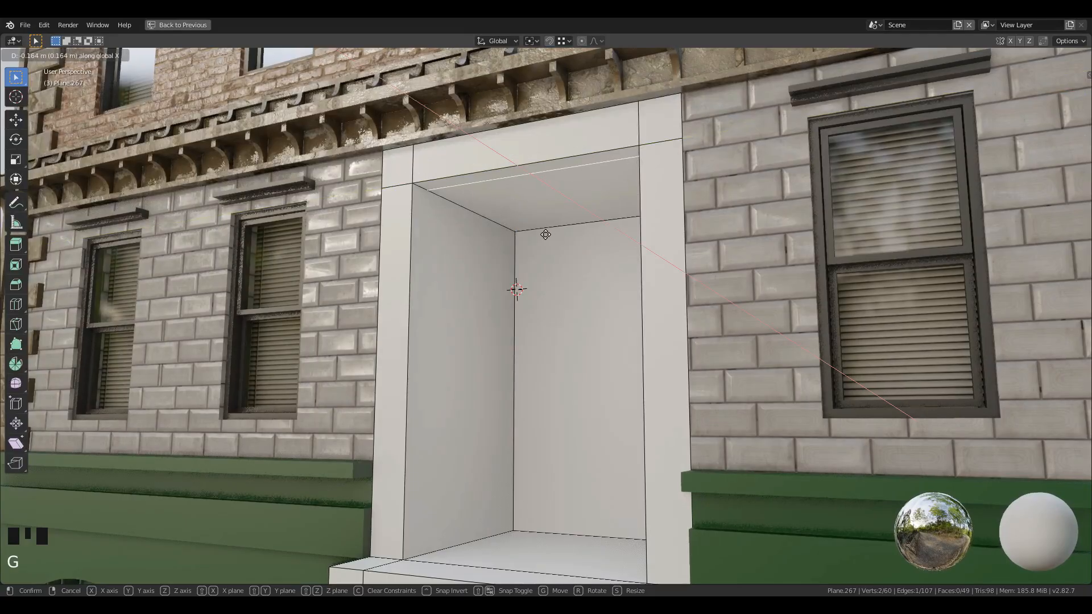
click(534, 235)
Extrude the duplicated edge downward into a hanging panel and adjust its lower edge along Z.
scroll(535, 233, up, 2)
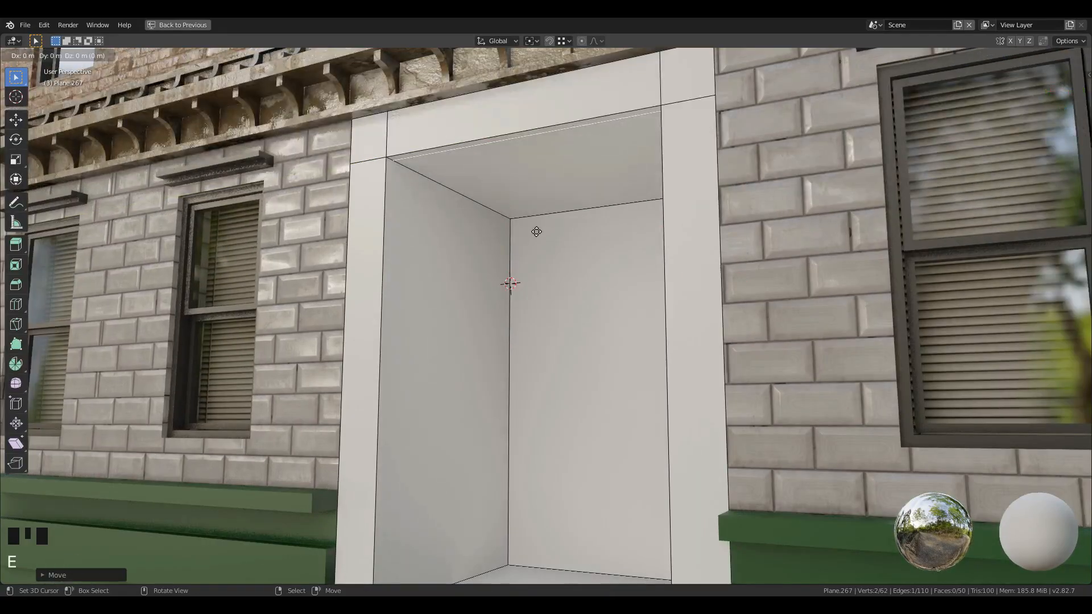
key(e)
click(537, 284)
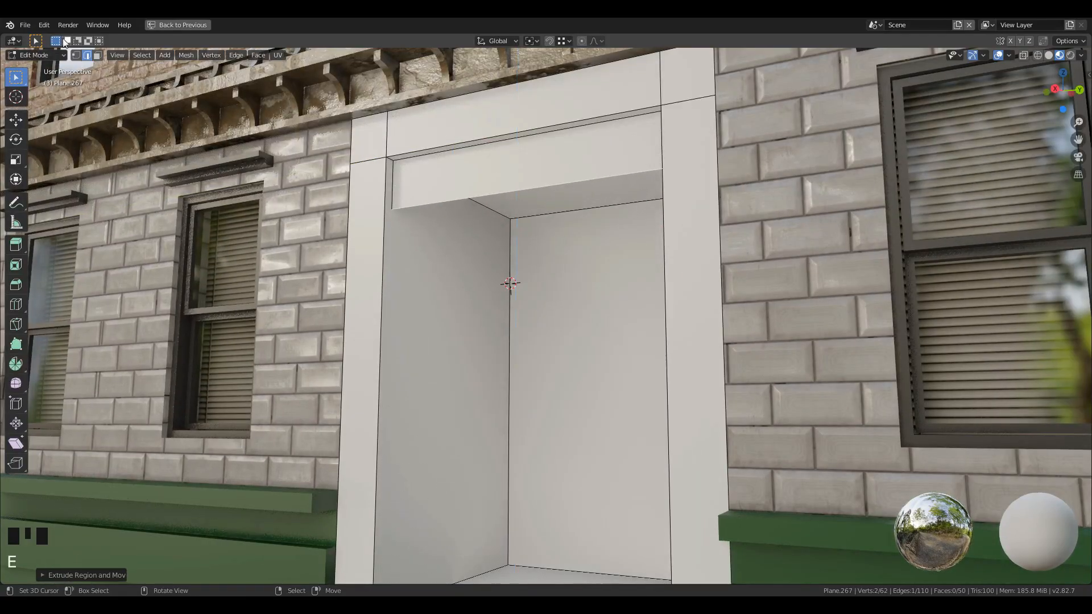
key(g)
key(z)
click(413, 222)
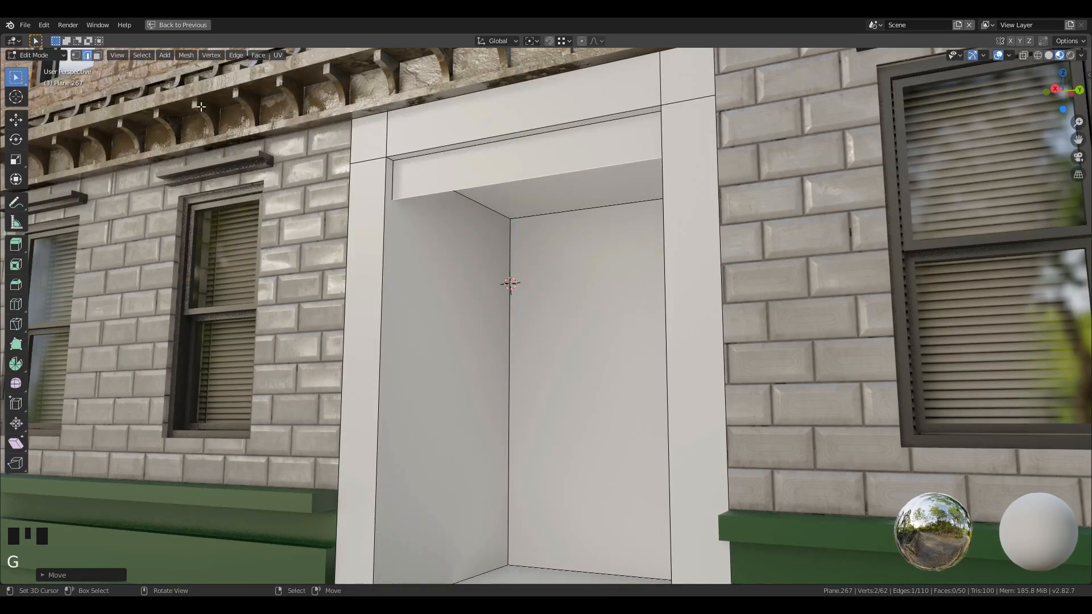
Extrude the hanging panel's face by about 0.04 m to give it thickness.
click(98, 56)
key(e)
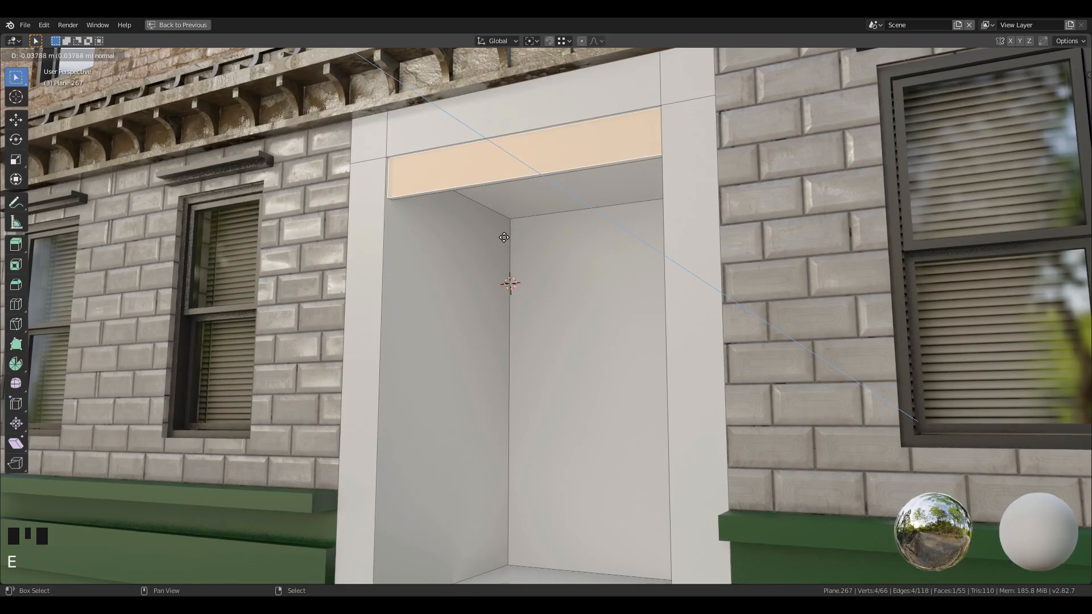
click(499, 229)
Duplicate the doorway recess's back face and move the copy forward along X to sit just behind the hanging panel.
middle_drag(499, 228, 524, 257)
right_click(524, 257)
key(shift+d)
key(y)
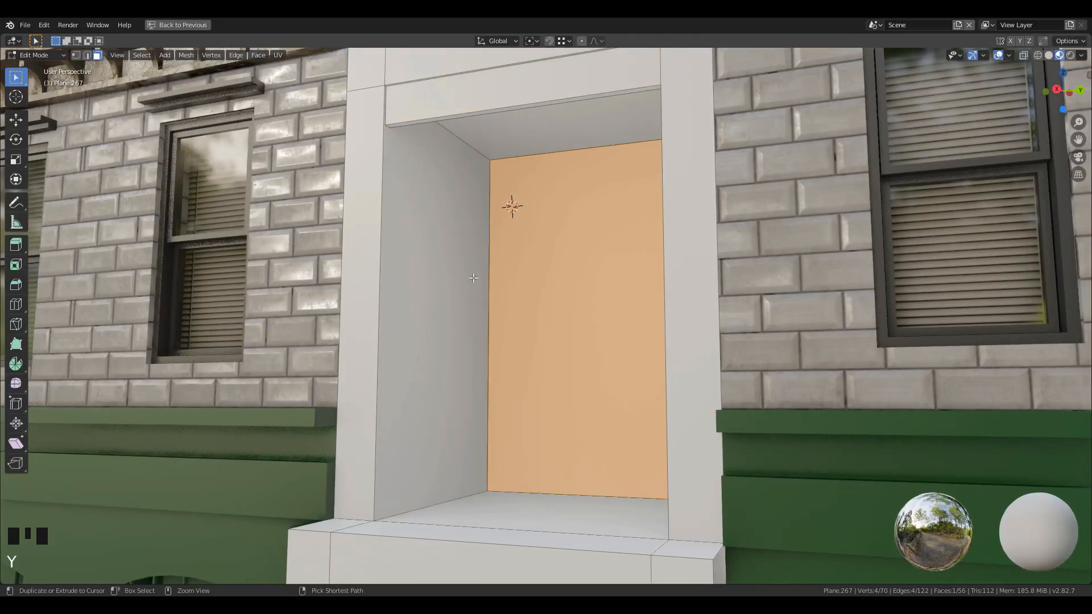
key(ctrl+z)
key(g)
right_click(519, 304)
key(g)
key(y)
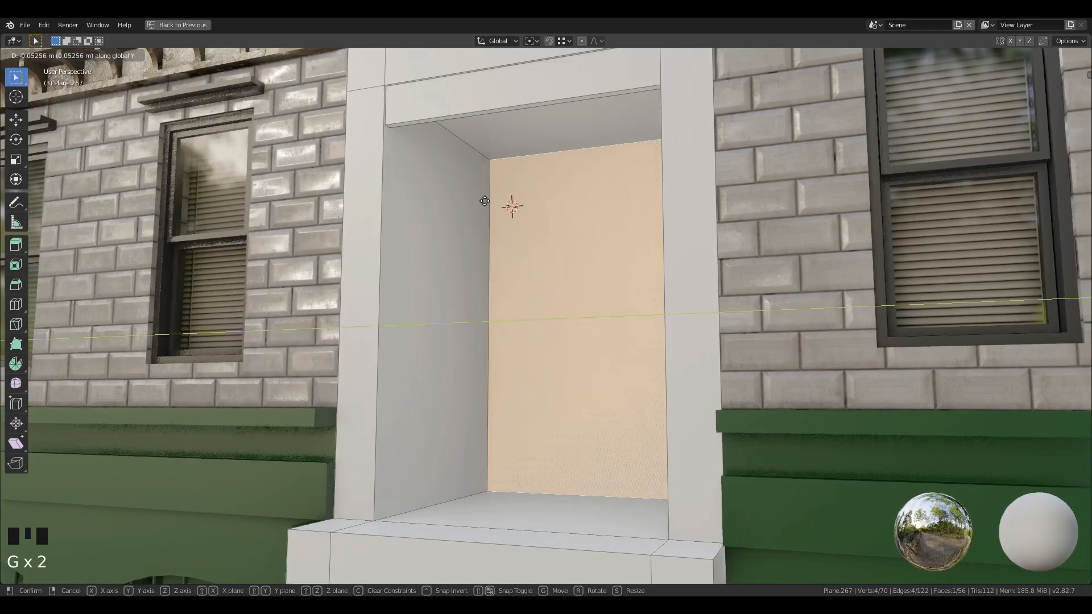
key(x)
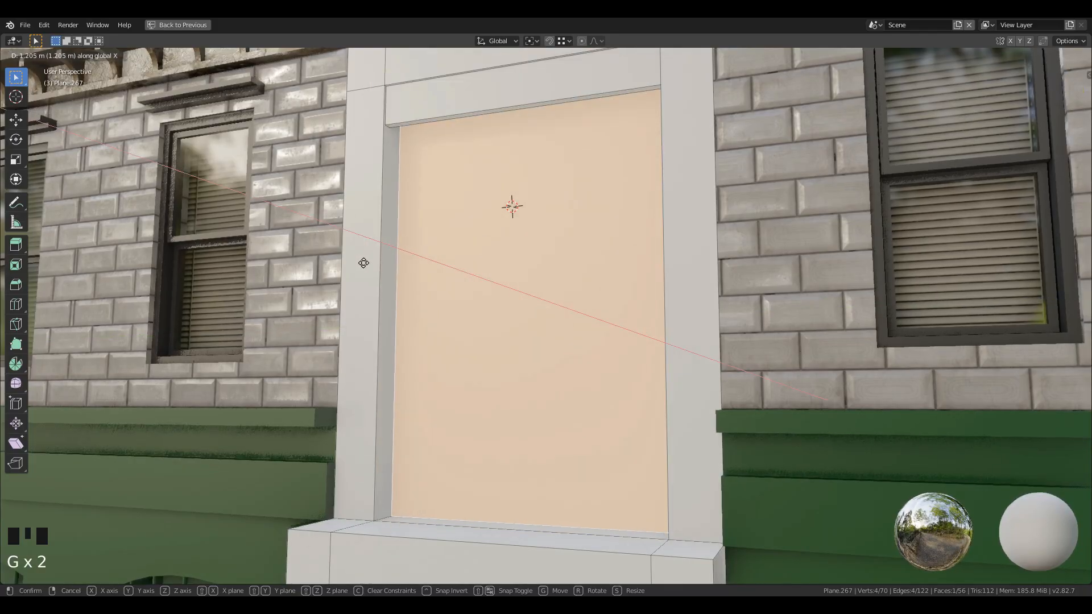
click(343, 273)
Divide the door panel with a centred vertical loop cut and try to bevel the new edge.
middle_drag(343, 273, 553, 360)
key(ctrl+r)
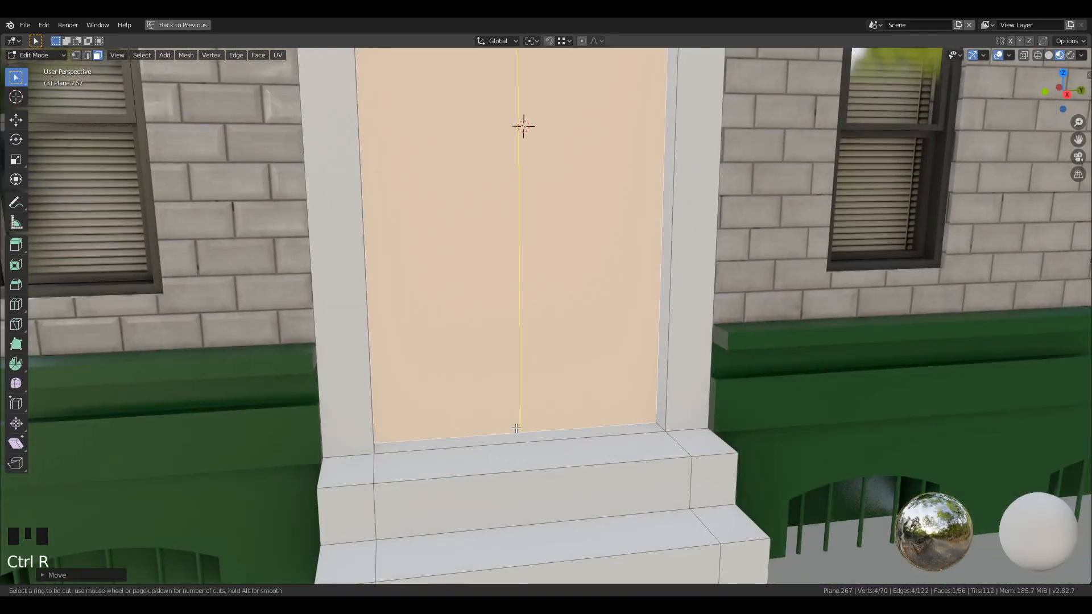
click(518, 427)
right_click(517, 428)
key(ctrl+b)
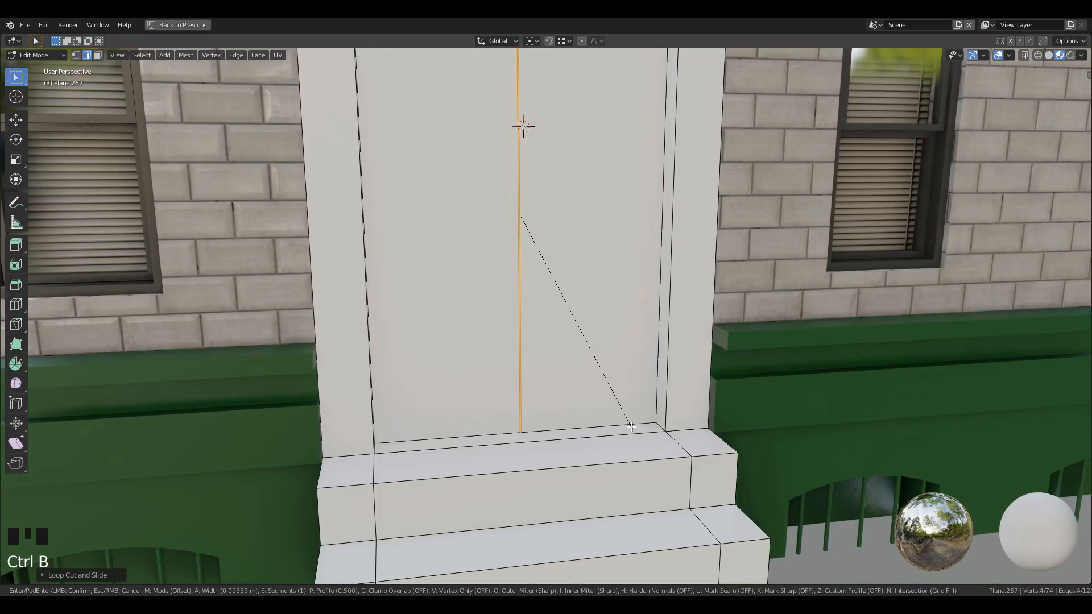
click(623, 426)
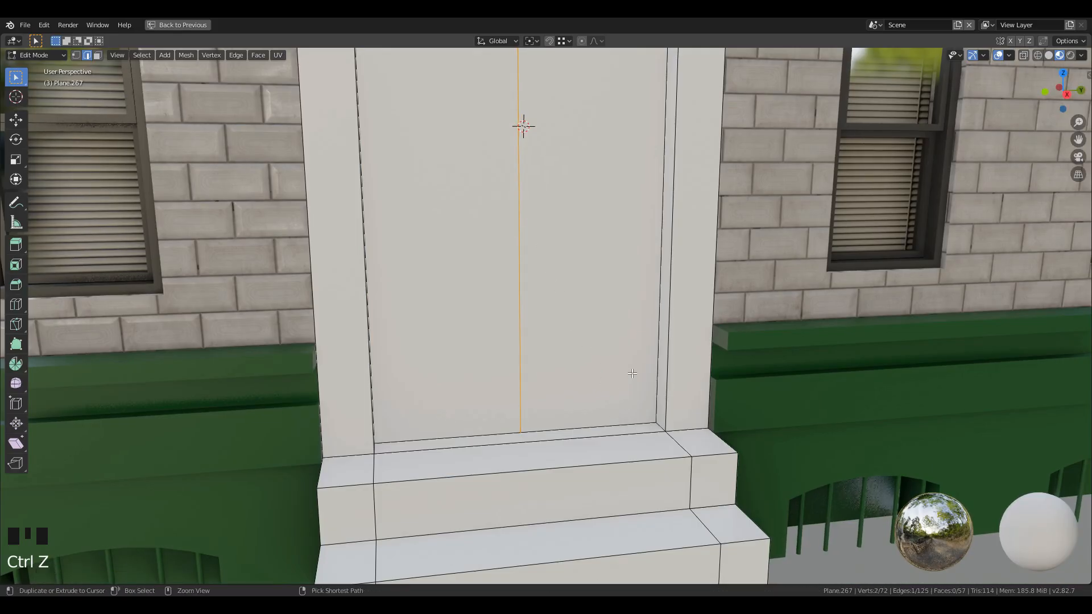
Bevel the door panel's centre edge into a narrow strip and delete that strip to separate two door leaves.
key(ctrl+b)
click(657, 368)
key(x)
click(657, 369)
Add loop cuts along the middle of both doorway jambs and through the band above the door.
scroll(657, 369, down, 2)
middle_drag(648, 367, 545, 415)
shift+middle_drag(545, 414, 449, 304)
scroll(443, 299, up, 3)
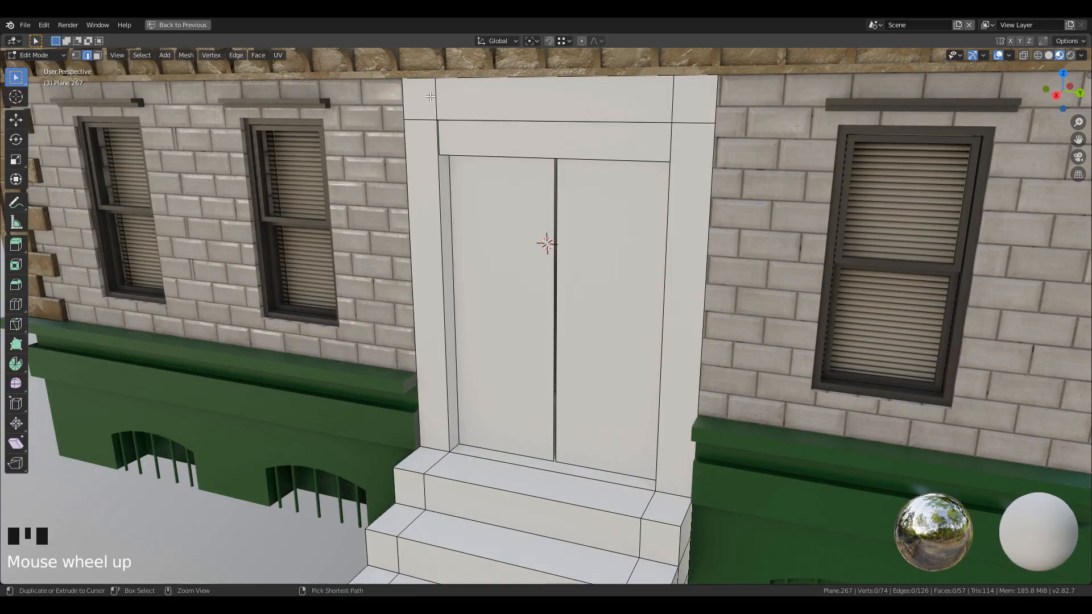
click(430, 97)
key(ctrl+r)
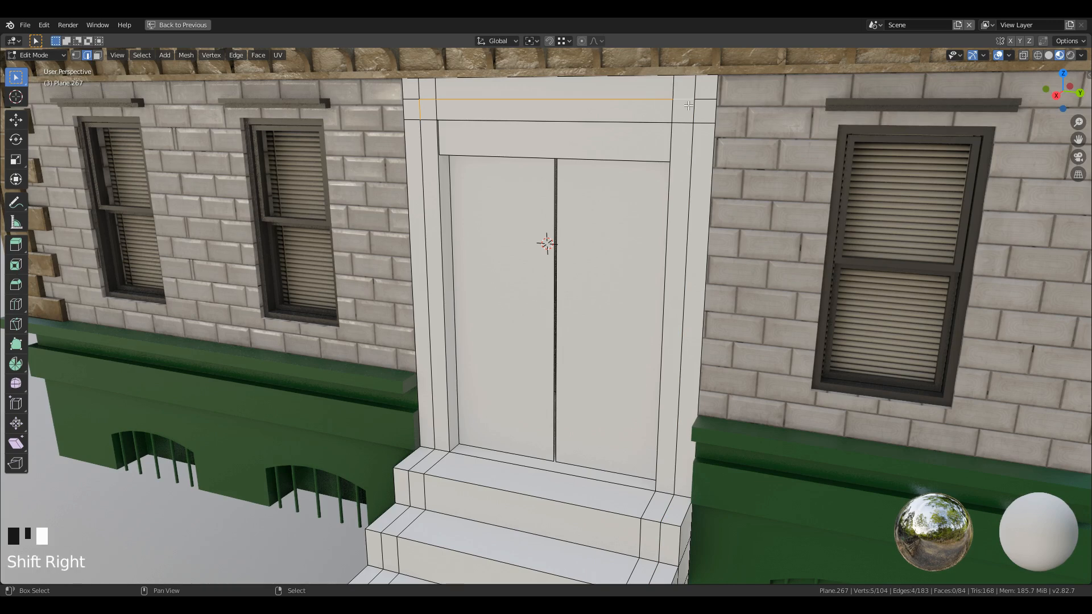
Duplicate the middle edges around the top of the door frame and extrude them outward along X into a canopy.
middle_drag(698, 124, 666, 182)
key(shift+d)
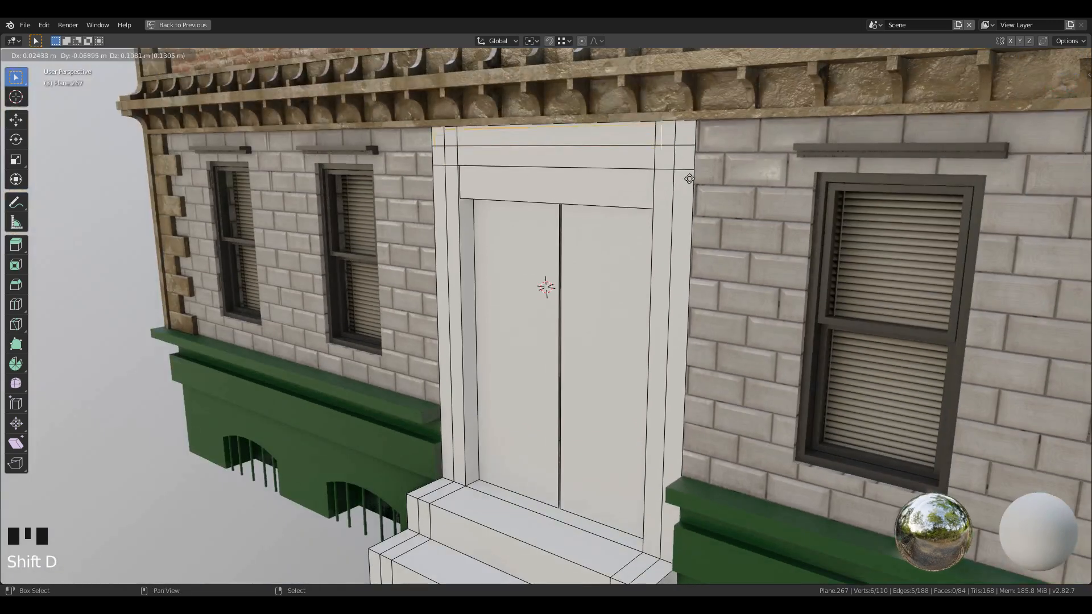
key(y)
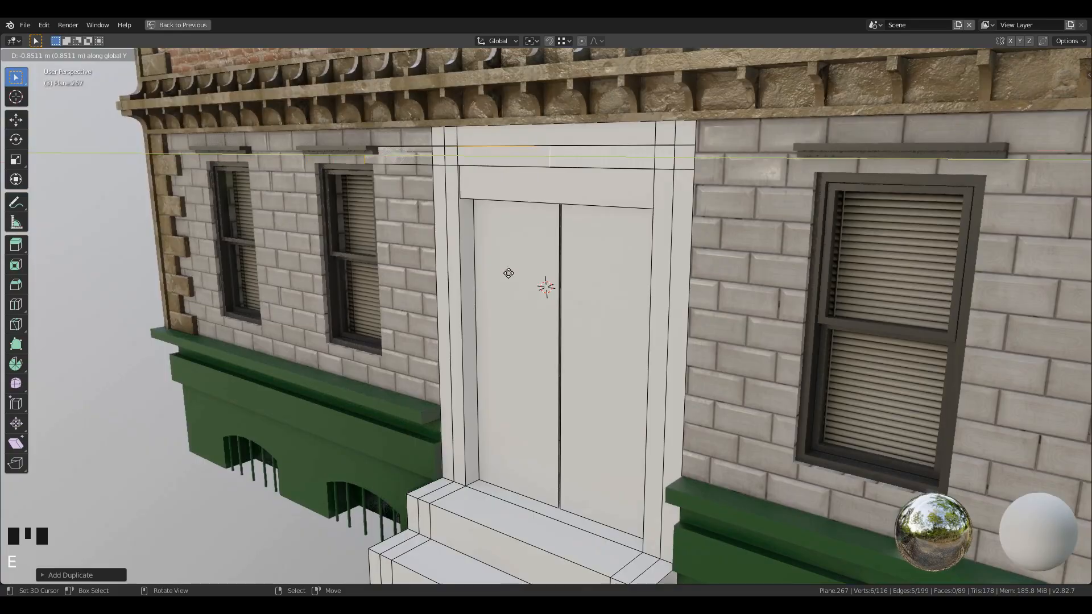
key(x)
click(346, 311)
Extend the canopy's front edge downward along Z to match its hanging sides and close the front faces.
middle_drag(375, 290, 517, 240)
scroll(467, 289, down, 1)
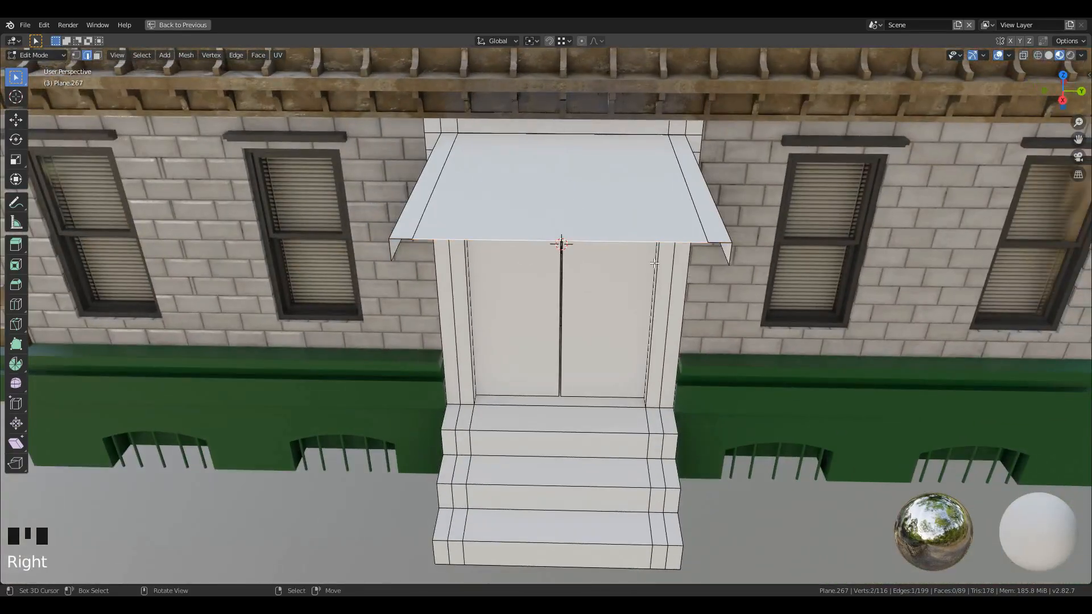
key(g)
key(z)
click(728, 266)
Dissolve the two extra lines running across the canopy's top and front, and lower its bottom rim.
middle_drag(623, 250, 581, 248)
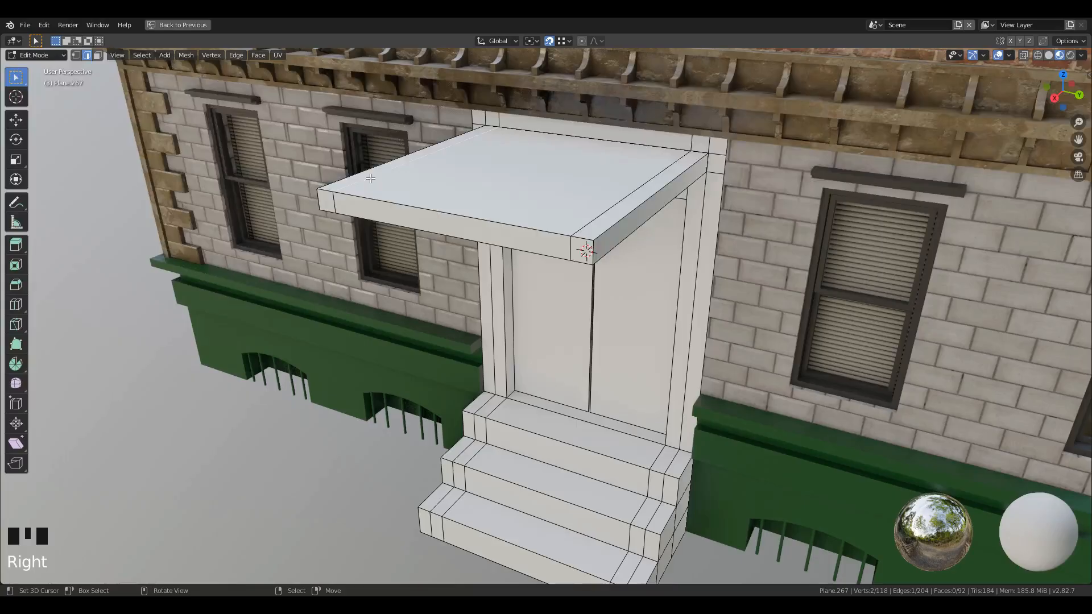
key(x)
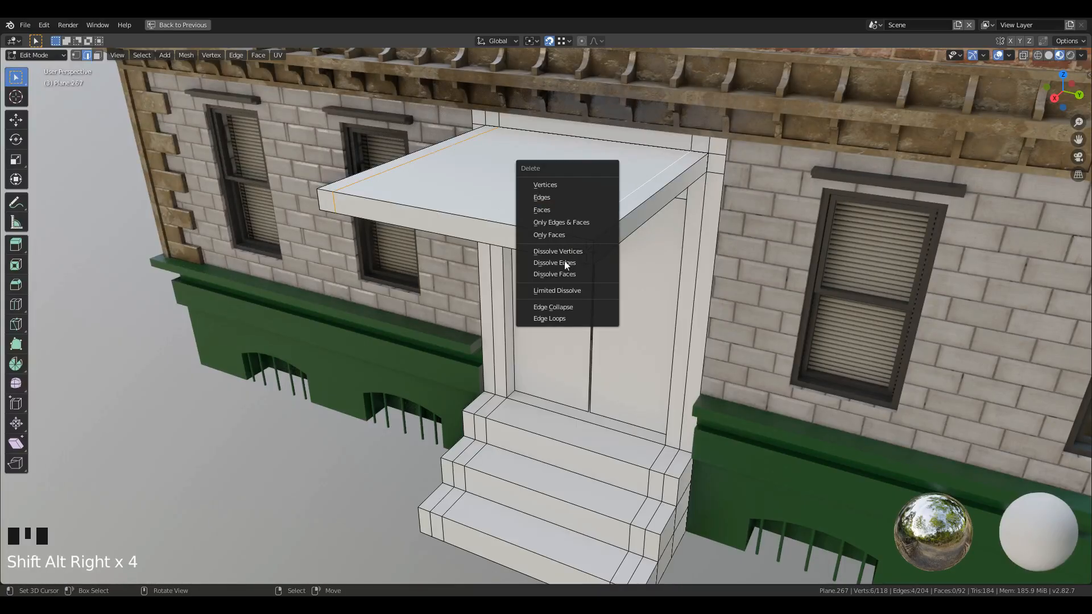
click(568, 262)
right_click(541, 252)
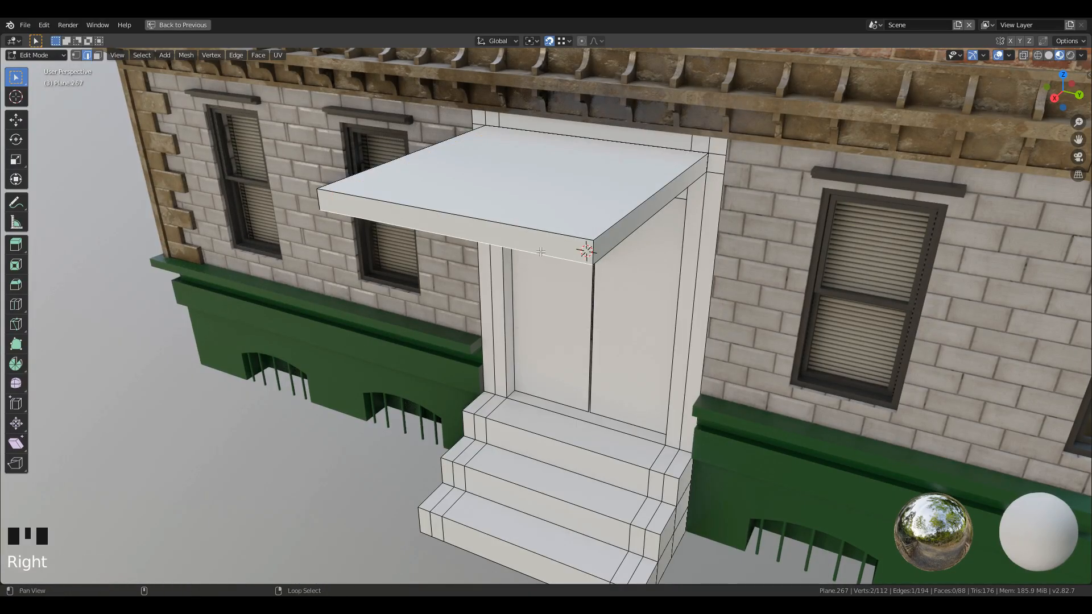
click(651, 295)
Recalculate the canopy's normals and bevel its outer edges about 0.13 m wide with four segments.
key(l)
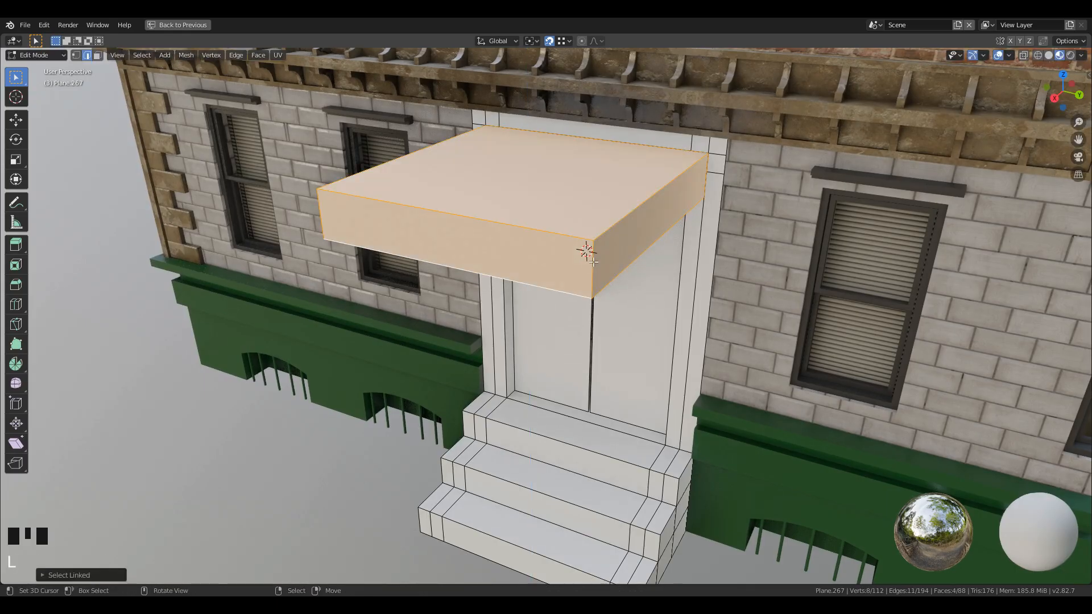
key(Escape)
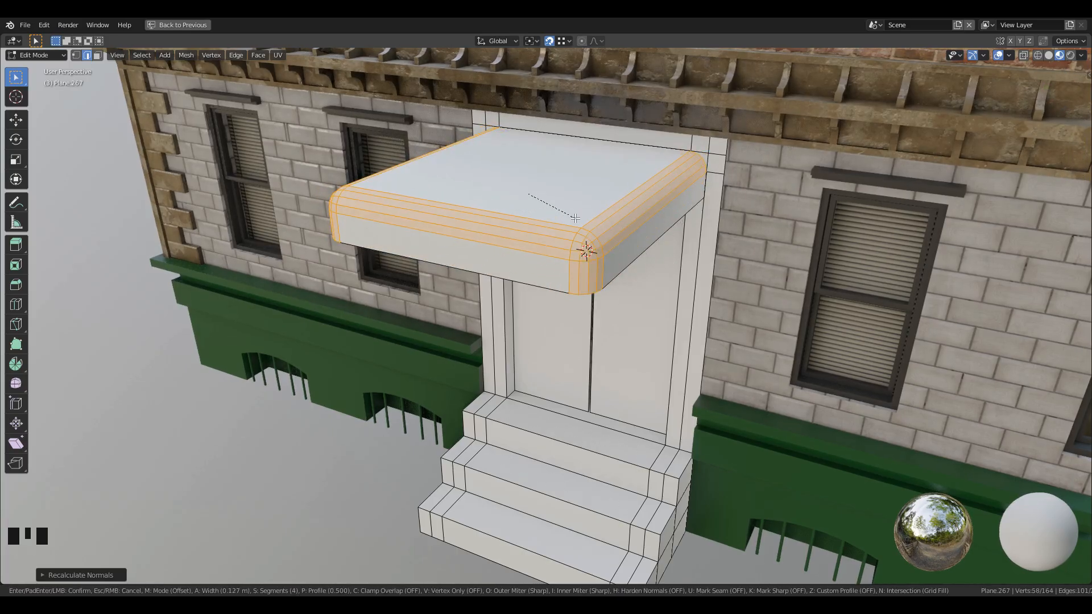
middle_drag(575, 218, 512, 210)
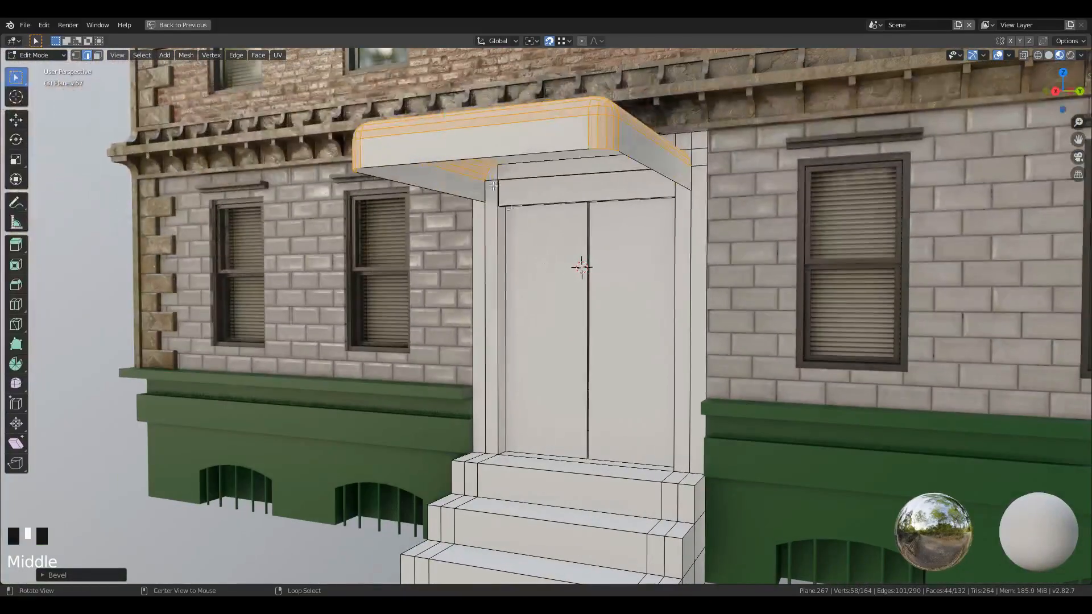
Lower the canopy's bottom edge loop along Z by about 0.12 m.
alt+right_click(495, 157)
key(g)
key(z)
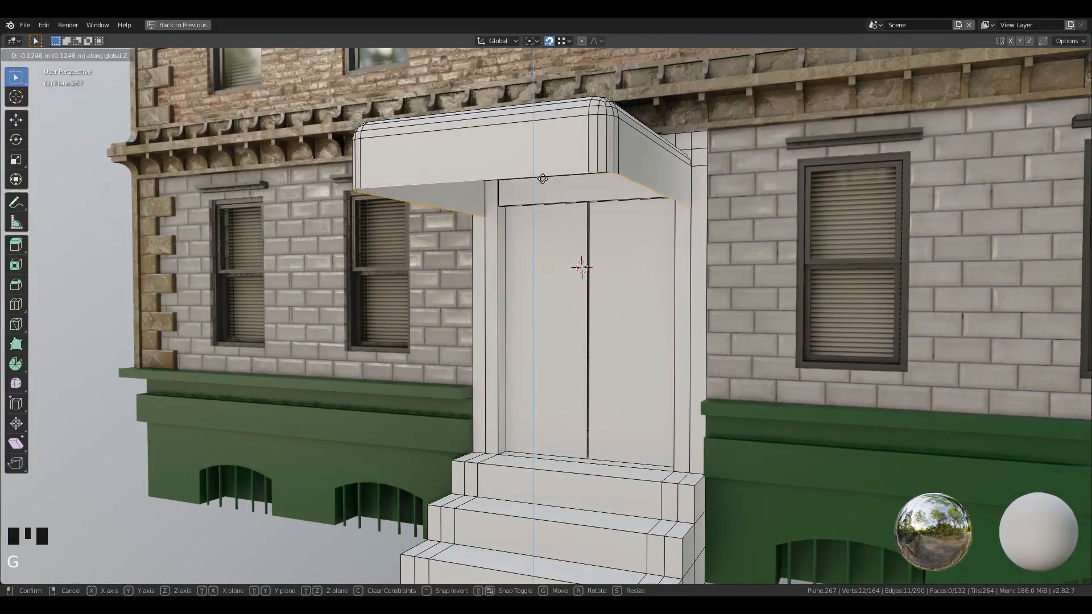
click(543, 179)
Add a cylinder beside the doorway on the jamb and scale it down to column thickness.
middle_drag(597, 255, 674, 372)
scroll(616, 238, down, 2)
scroll(586, 255, up, 3)
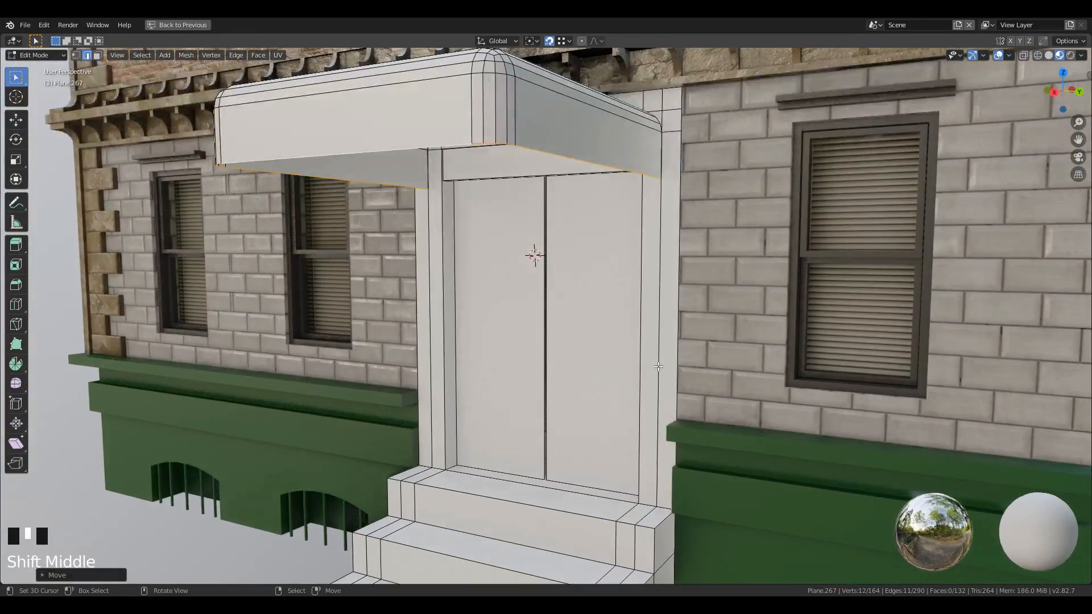
key(shift+a)
click(503, 322)
key(s)
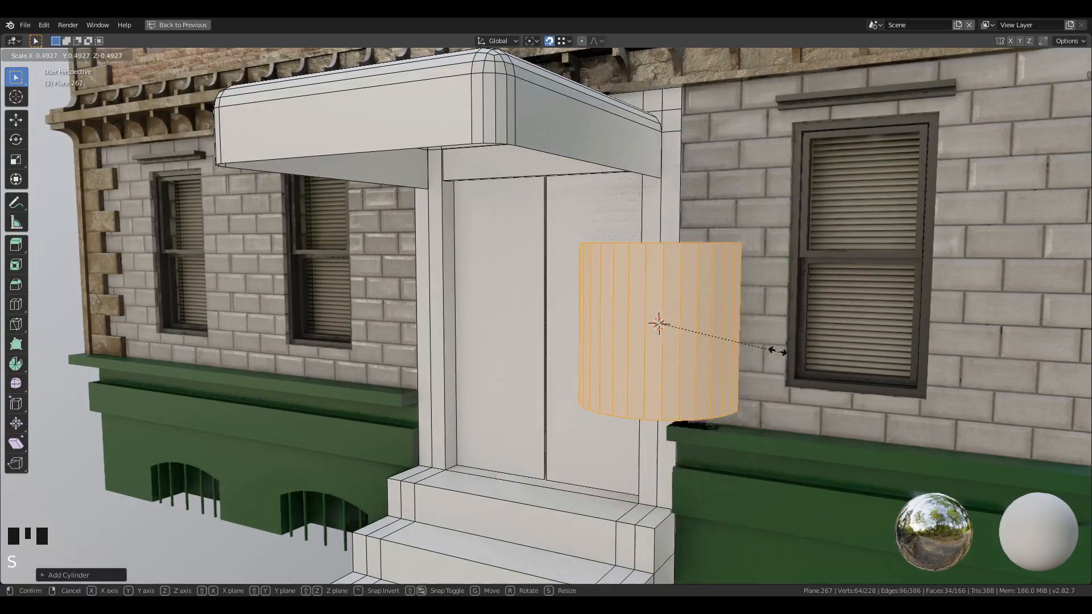
click(680, 329)
Place the cylinder at the jamb's upper end beside the canopy and stretch it down to the top step as a column.
middle_drag(680, 328, 690, 362)
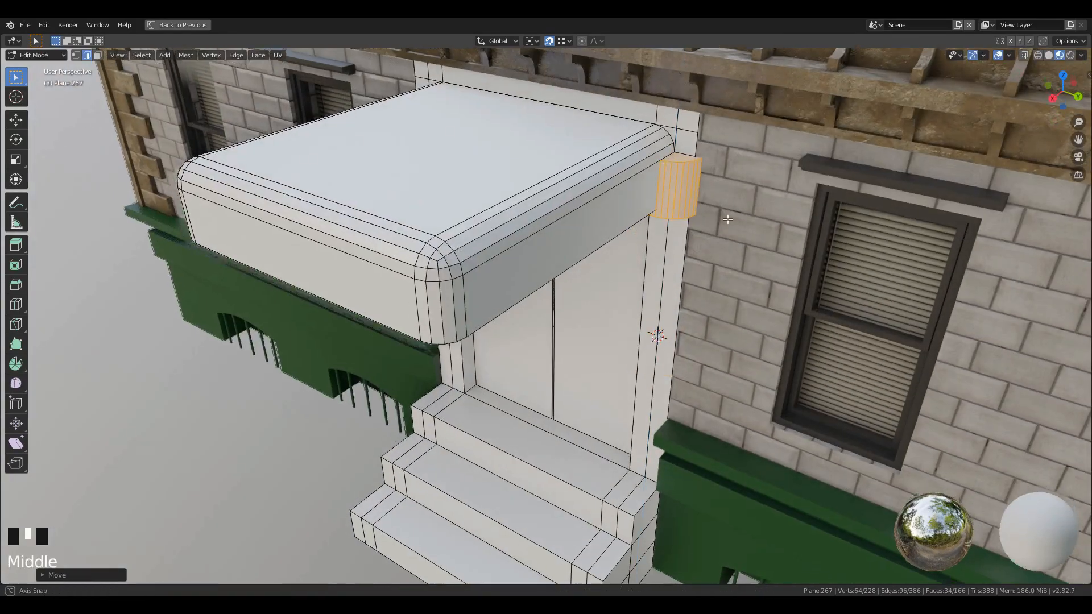
middle_drag(723, 225, 618, 161)
right_click(619, 161)
key(ctrl+l)
middle_drag(587, 539, 646, 322)
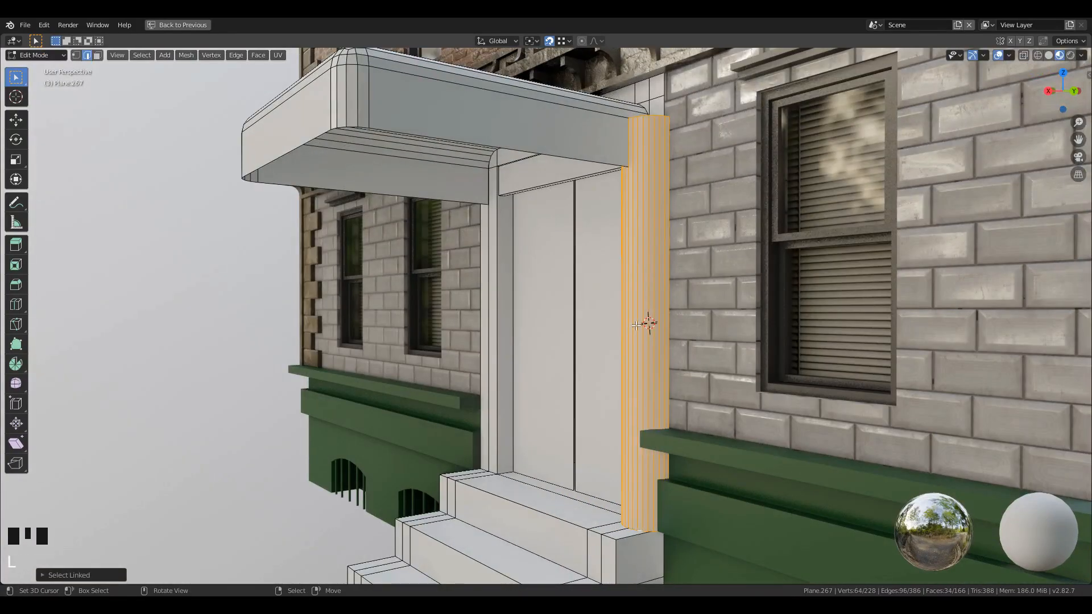
Move the column off the jamb to stand in front of the doorway's side and scale it slightly slimmer.
scroll(646, 321, up, 2)
key(g)
key(x)
shift+middle_drag(758, 286, 679, 296)
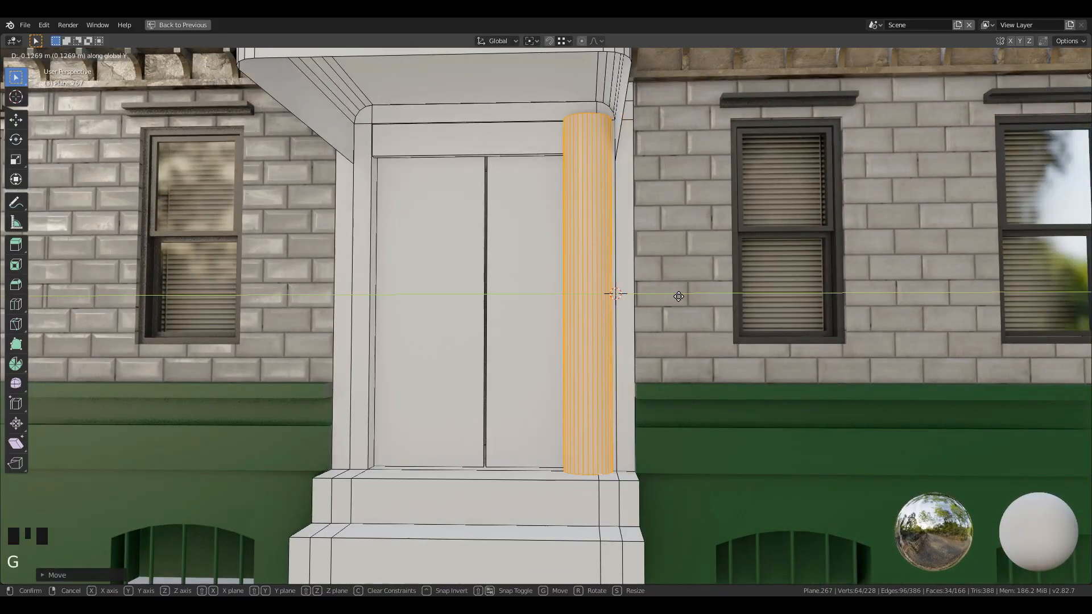
key(shift+z)
right_click(579, 107)
key(shift+Tab)
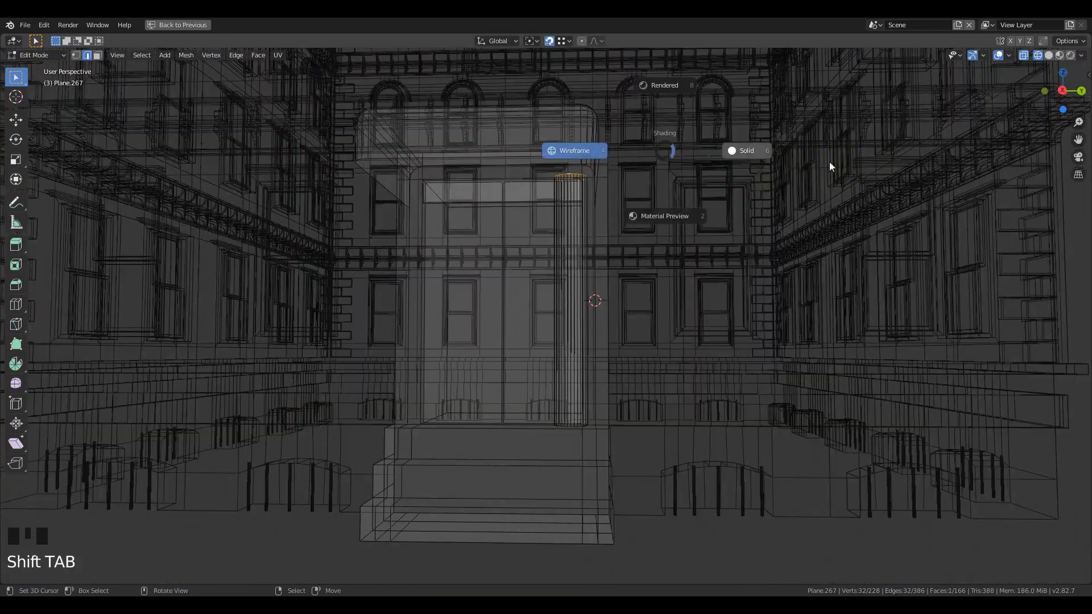
click(597, 101)
key(shift+z)
key(l)
key(s)
click(716, 344)
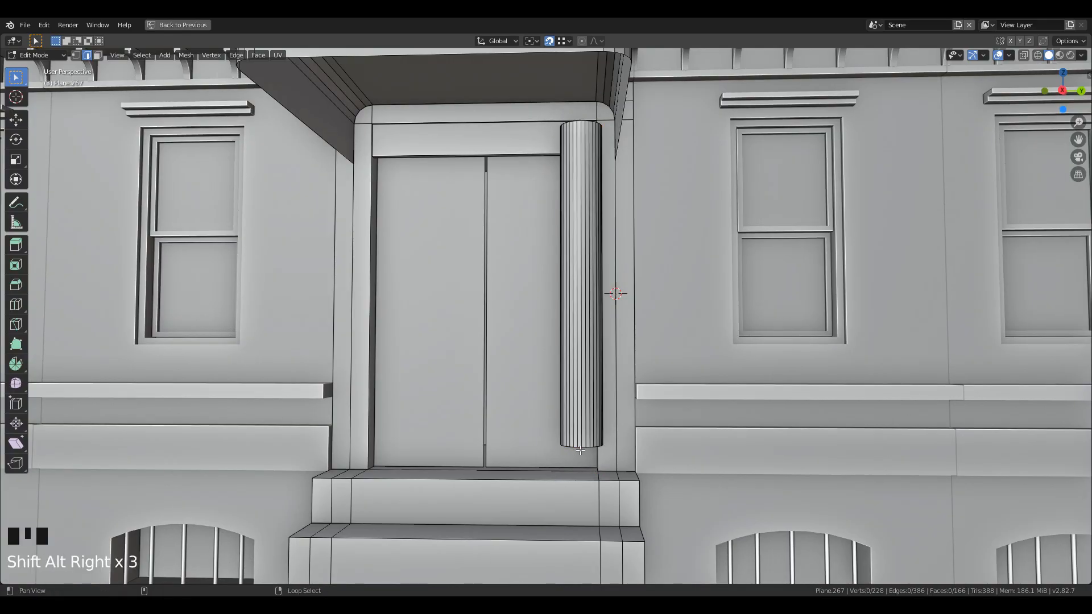
Stretch the column to meet the top step and duplicate it to the opposite side of the doorway.
key(a)
key(a)
key(a)
key(shift+d)
click(375, 292)
middle_drag(374, 291, 569, 319)
scroll(638, 337, up, 2)
Duplicate a column forward along X to the canopy's front corner and scale it down to a thin pole.
key(shift+d)
key(x)
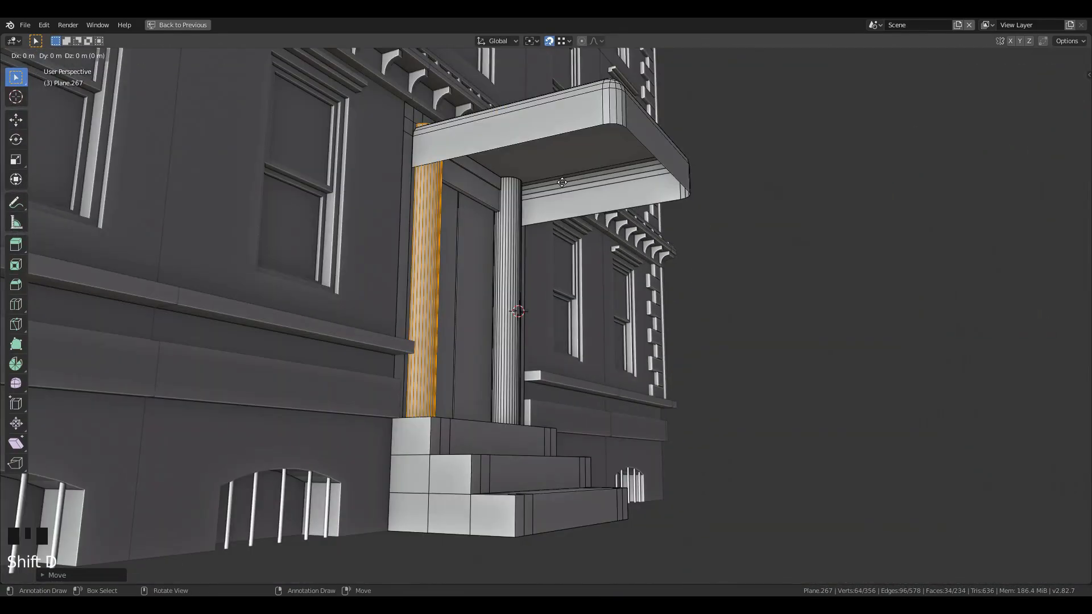
click(654, 319)
middle_drag(655, 319, 677, 309)
key(s)
Isolate the entrance and adjust the thin pole's ends along Z so it runs from the canopy to the ground.
scroll(770, 371, up, 2)
key(slash)
key(a)
key(alt+z)
key(b)
key(g)
key(z)
mouse_move(469, 326)
middle_down()
mouse_move(510, 368)
mouse_move(475, 340)
middle_up()
key(l)
scroll(501, 290, up, 3)
scroll(502, 288, down, 2)
click(76, 55)
key(b)
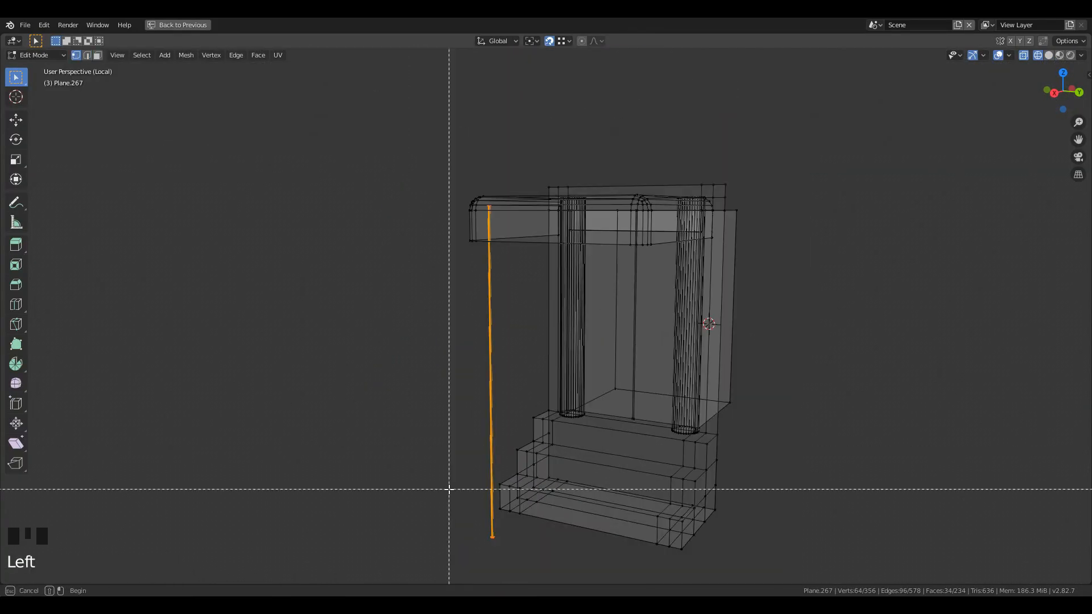
drag(438, 463, 529, 569)
key(g)
key(z)
click(501, 529)
Duplicate the thin pole along Y and place the copy under the canopy's other front corner.
key(l)
key(shift+d)
key(y)
click(717, 423)
scroll(644, 421, up, 2)
mouse_move(716, 422)
middle_down()
mouse_move(644, 421)
mouse_move(739, 501)
mouse_move(725, 415)
mouse_move(680, 488)
middle_up()
key(g)
key(y)
click(761, 508)
key(z)
key(Tab)
key(ctrl+space)
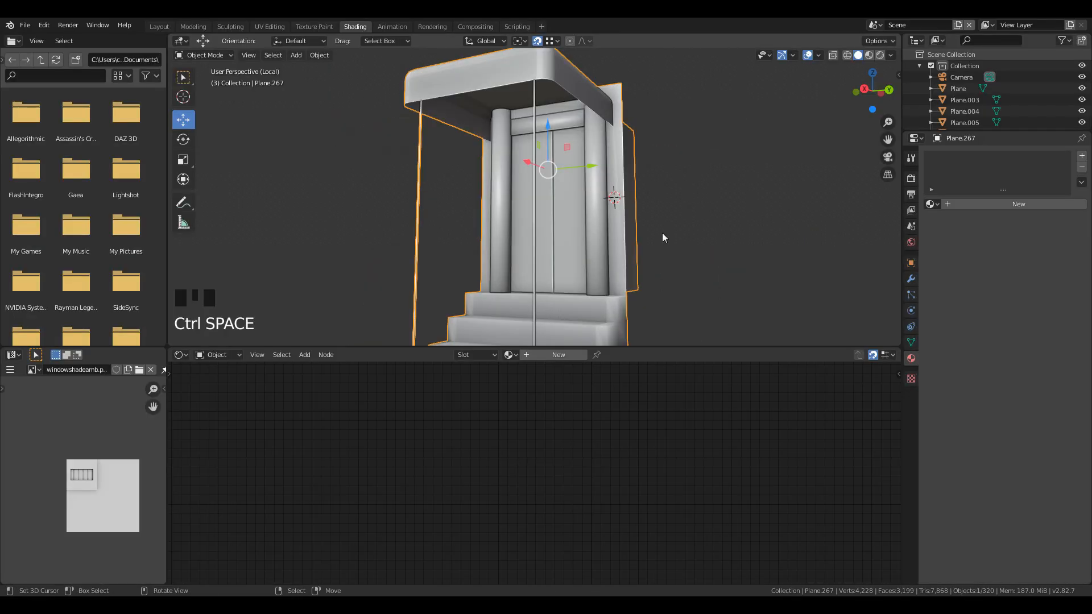
Show the whole building again in material preview and give the entrance object the existing frames material.
key(ctrl+space)
key(Tab)
key(a)
key(a)
key(a)
key(slash)
middle_drag(608, 250, 560, 307)
scroll(560, 307, down, 3)
shift+middle_drag(560, 307, 576, 289)
key(z)
key(ctrl+l)
key(ctrl+space)
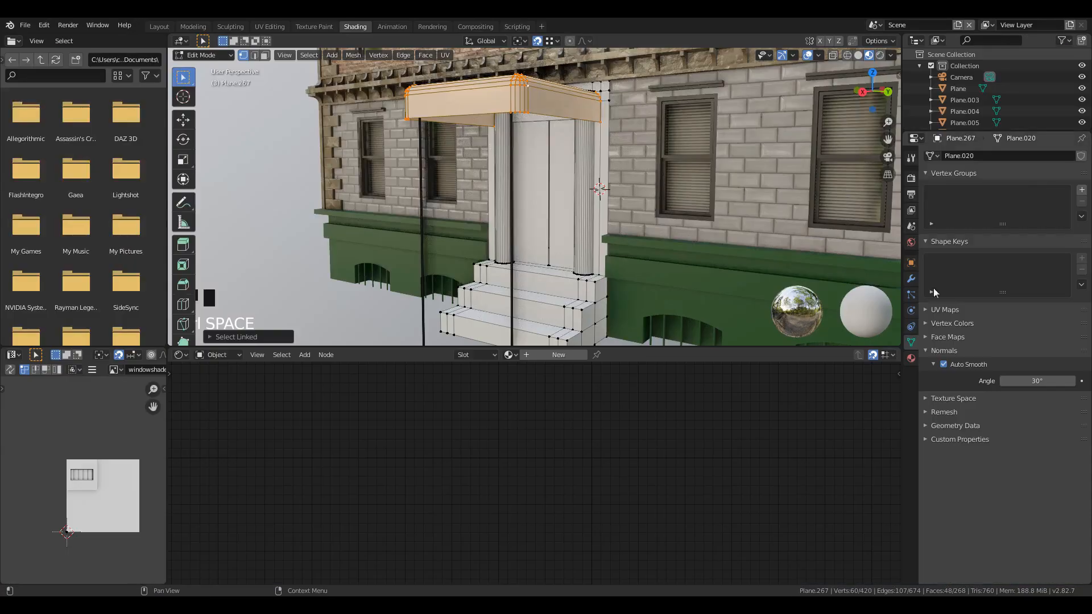
click(911, 357)
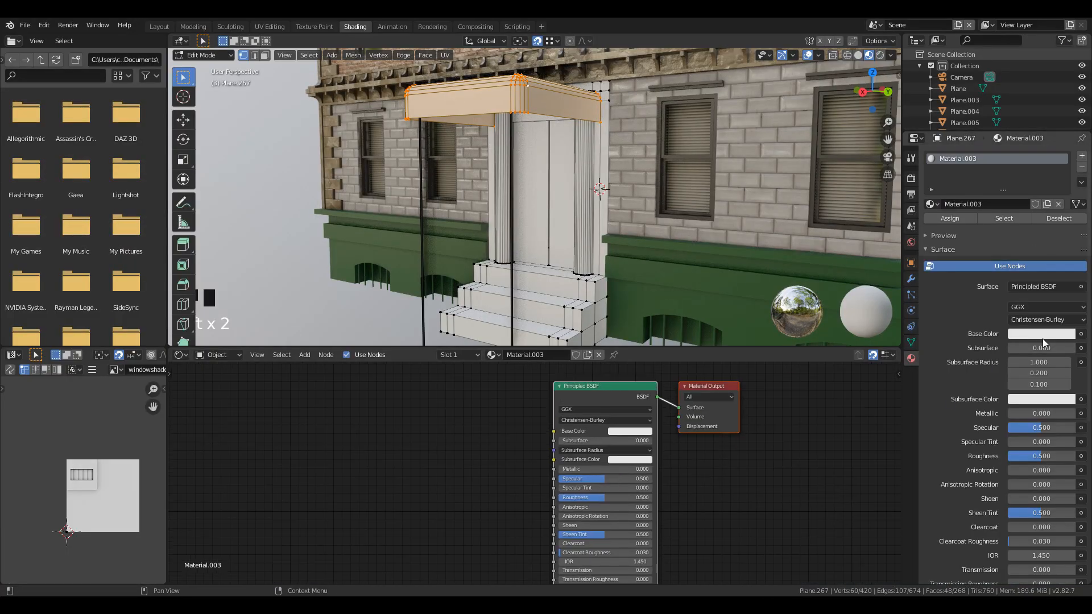
click(933, 205)
click(956, 233)
Add a second material slot with the glass material and assign it to the two door panels.
right_click(607, 272)
key(ctrl+l)
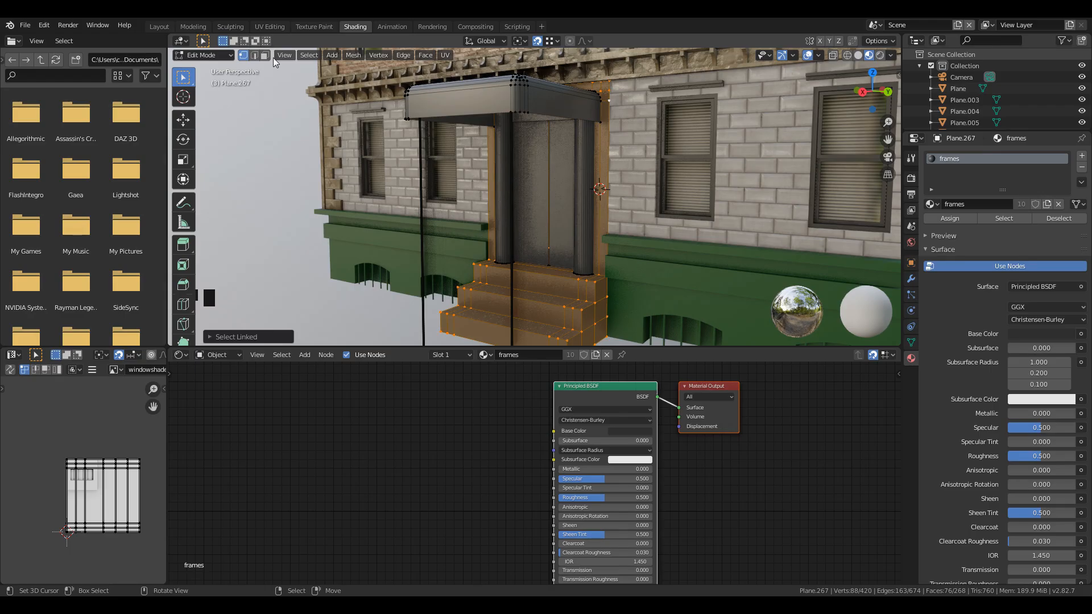
click(265, 55)
right_click(534, 185)
shift+right_click(555, 189)
click(1082, 155)
click(933, 227)
click(960, 275)
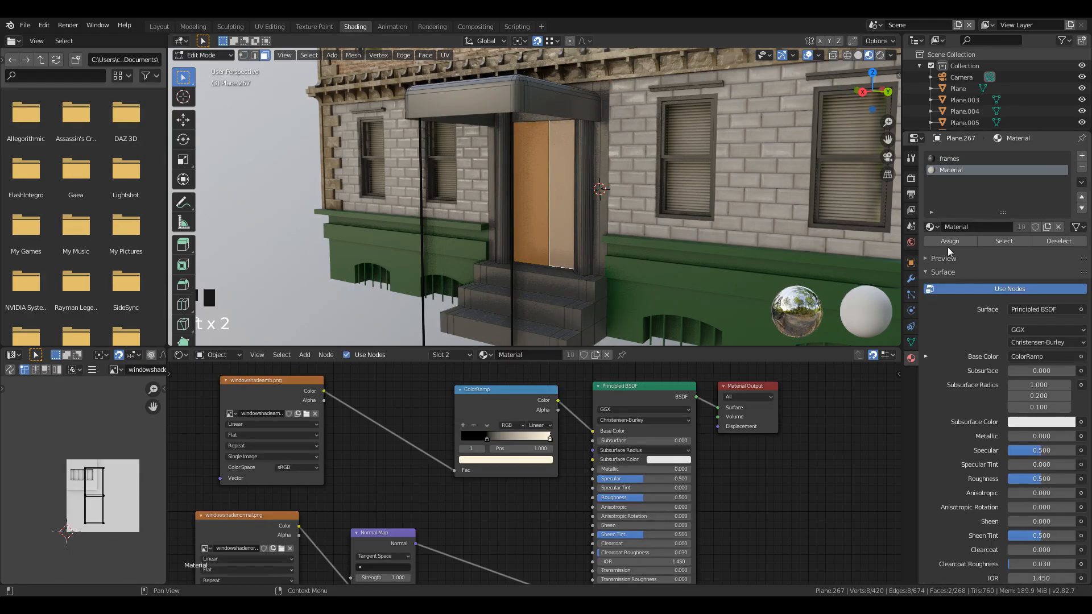
click(933, 227)
click(950, 266)
click(950, 241)
Add a third material slot with wall.001 and assign it to the columns and the linked door surround and steps.
scroll(501, 182, up, 4)
key(l)
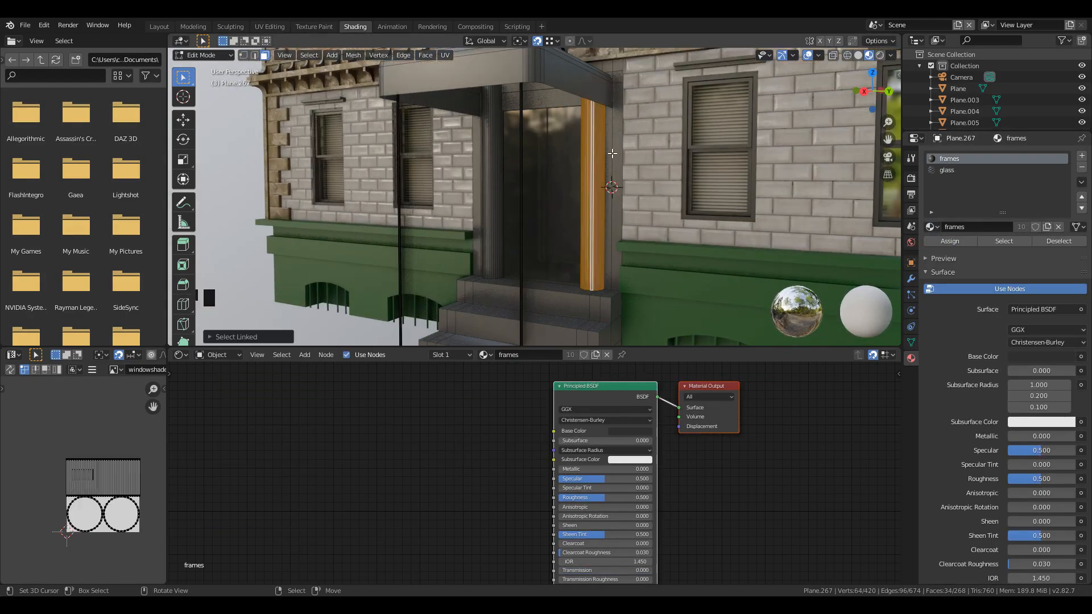
key(l)
click(1082, 156)
click(933, 227)
click(951, 330)
click(950, 241)
Assign the frames material to the recessed panel above the double door.
scroll(595, 228, down, 1)
mouse_move(595, 232)
middle_down()
mouse_move(611, 237)
mouse_move(587, 237)
middle_up()
right_click(562, 228)
right_click(532, 233)
right_click(543, 250)
key(l)
drag(587, 237, 585, 237)
click(990, 159)
click(950, 241)
Select the face loops of the entrance steps and assign the frames material to them.
middle_drag(501, 245, 537, 251)
key(l)
scroll(541, 251, up, 1)
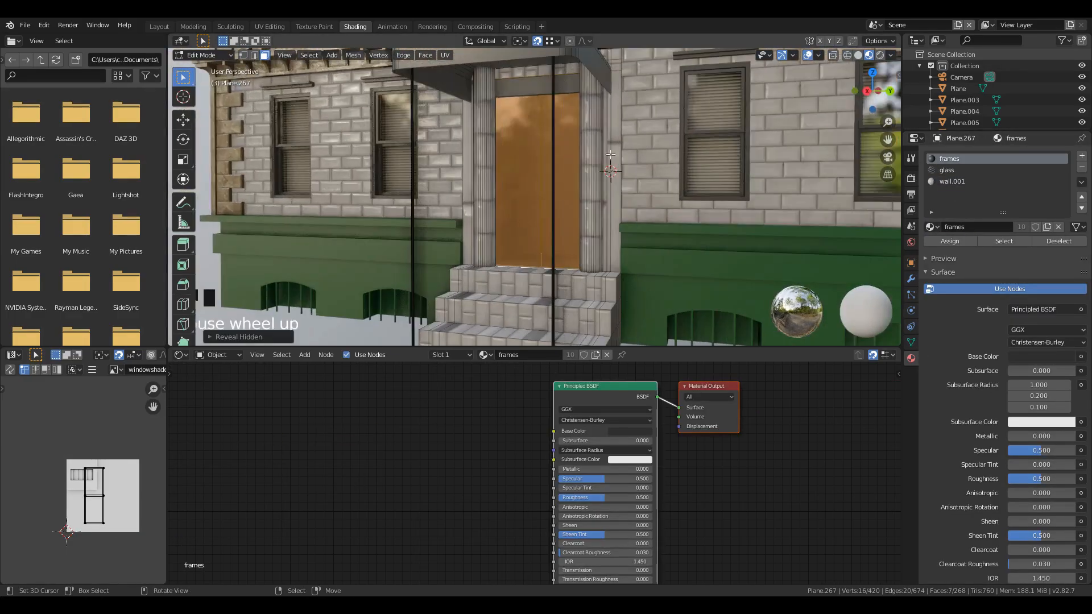
right_click(599, 255)
right_click(591, 181)
middle_drag(666, 261, 583, 267)
alt+shift+right_click(547, 277)
alt+shift+right_click(546, 254)
click(990, 159)
click(950, 241)
Select all wall.001 faces on the columns and jambs, UV-unwrap them and scale their UVs along Y.
key(a)
key(a)
scroll(586, 216, down, 3)
right_click(574, 199)
click(990, 159)
click(1039, 182)
click(1004, 241)
scroll(86, 481, up, 1)
key(ctrl+z)
key(u)
click(496, 243)
key(s)
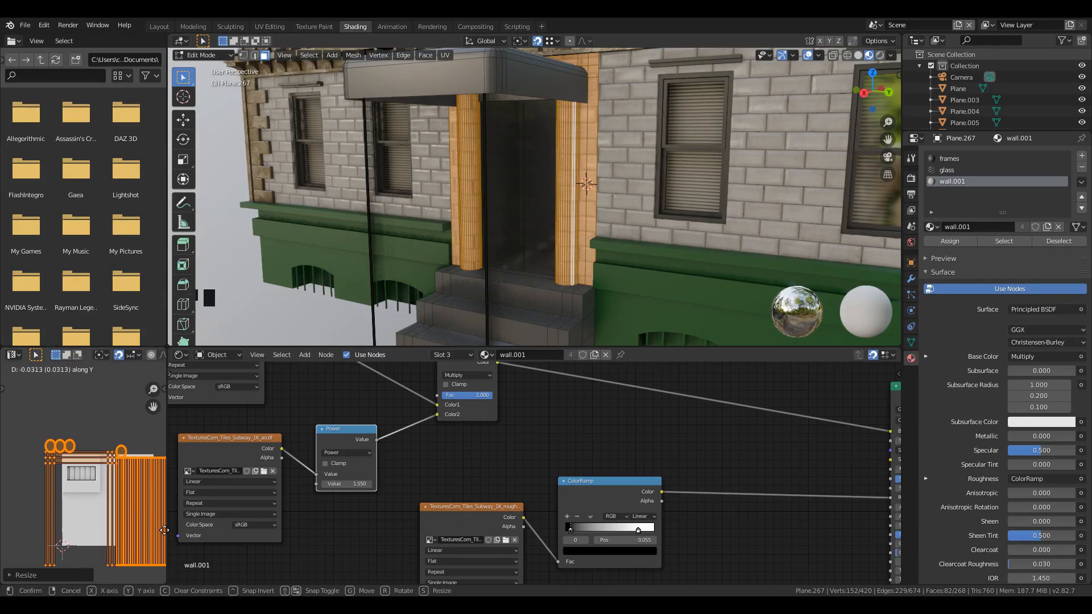
click(163, 534)
Select the two thin canopy poles and adjust their thickness with Shrink/Fatten.
key(Tab)
mouse_move(524, 242)
middle_down()
mouse_move(565, 235)
mouse_move(552, 240)
mouse_move(566, 284)
mouse_move(505, 249)
mouse_move(521, 259)
middle_up()
scroll(552, 241, up, 2)
key(Tab)
key(a)
key(a)
key(l)
key(l)
key(f)
key(alt+s)
click(530, 248)
key(Tab)
scroll(566, 284, down, 2)
scroll(504, 249, up, 3)
Select both canopy poles and give them a new material in a fourth slot with metallic 0.752 and roughness 0.178.
key(Tab)
key(a)
key(a)
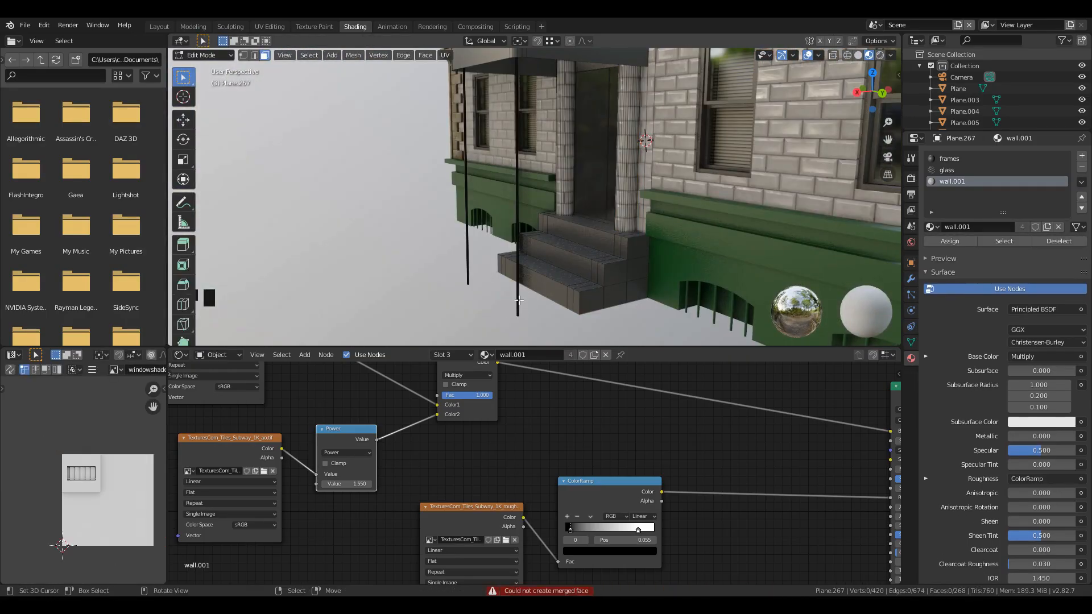
key(z)
click(370, 308)
key(b)
drag(458, 276, 527, 336)
key(ctrl+KP_Add)
key(ctrl+KP_Add)
key(ctrl+KP_Add)
key(ctrl+KP_Add)
key(ctrl+KP_Add)
key(ctrl+KP_Add)
click(1082, 156)
click(1007, 229)
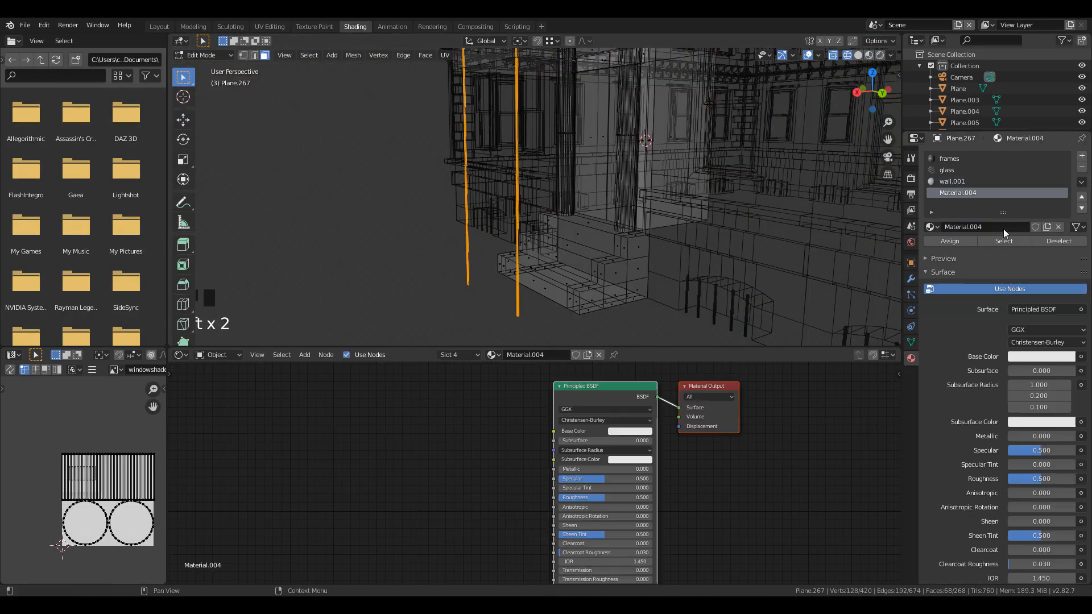
key(Tab)
scroll(592, 227, up, 3)
middle_drag(593, 226, 685, 243)
scroll(535, 222, down, 5)
middle_drag(512, 216, 538, 230)
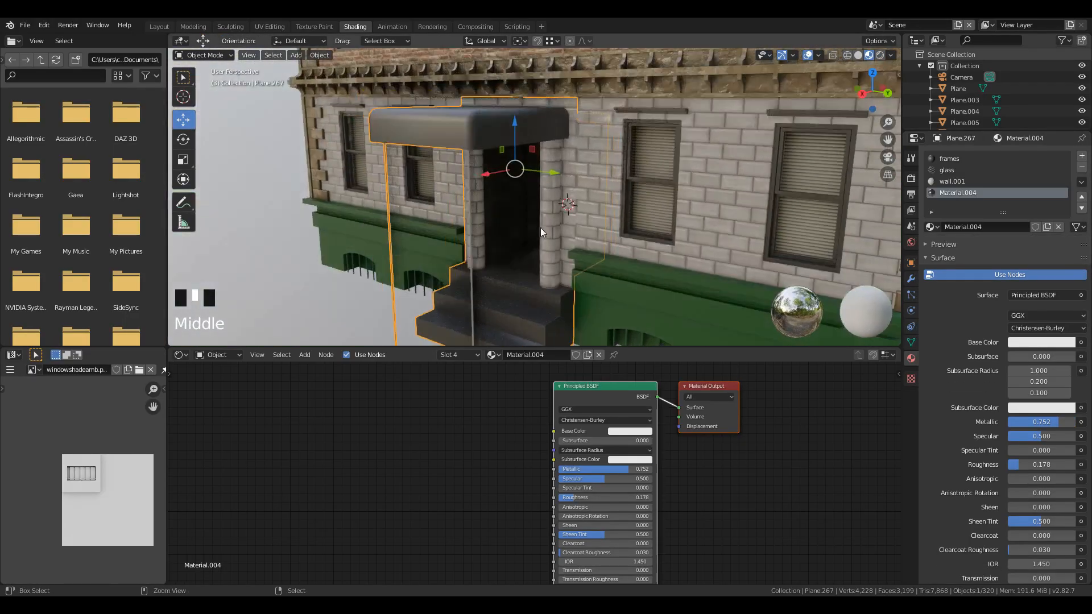
Select the two bottom corner vertices of the front green base section and extrude them outward along X to start a pavement slab.
key(ctrl+space)
key(a)
key(a)
key(a)
middle_drag(569, 310, 756, 335)
shift+middle_drag(757, 336, 318, 342)
shift+middle_drag(319, 341, 495, 398)
scroll(403, 432, up, 3)
right_click(517, 432)
scroll(516, 431, up, 1)
key(Tab)
click(83, 56)
click(76, 55)
right_click(574, 378)
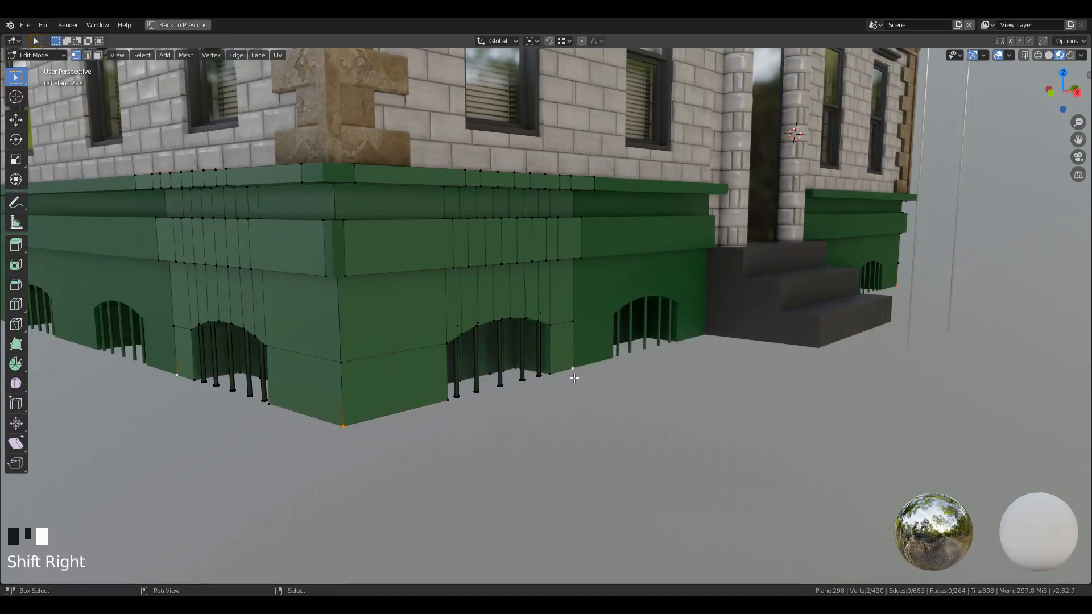
key(g)
key(x)
click(625, 447)
Select the outer edge of the new pavement surface and extrude it down to give the slab a thin front face.
middle_drag(624, 447, 502, 453)
scroll(709, 421, up, 3)
key(ctrl+l)
key(e)
click(625, 457)
Add a loop cut through the middle of the slab and bevel it into a wide central strip.
key(ctrl+r)
click(503, 453)
click(502, 454)
key(ctrl+b)
click(656, 451)
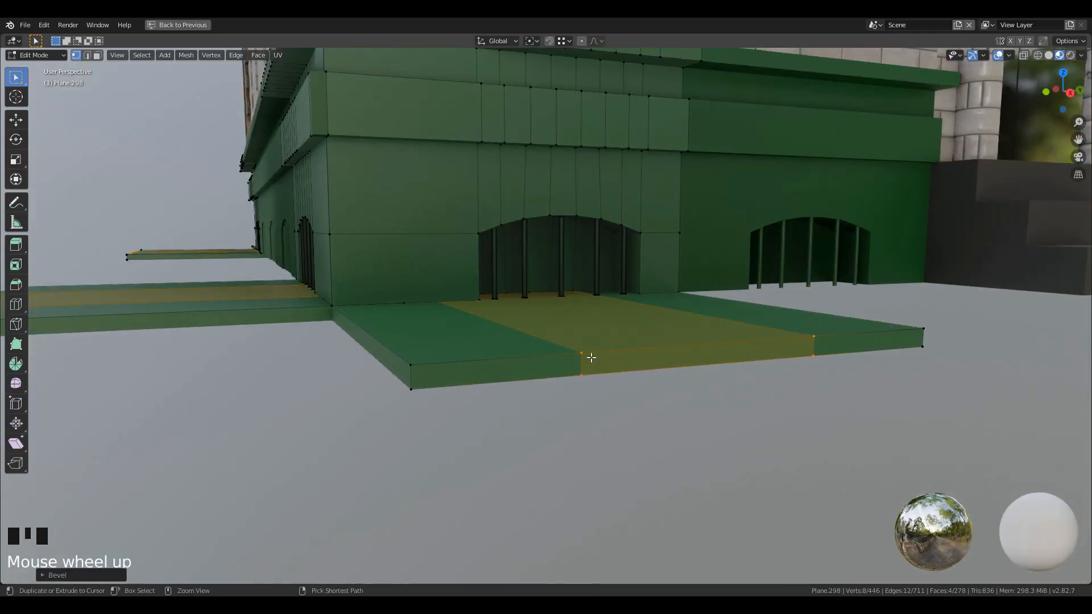
Split the slab's front face with a horizontal loop cut and delete the lower face of the central strip to form a notch.
key(ctrl+r)
click(585, 364)
right_click(586, 364)
click(754, 499)
right_click(713, 361)
key(x)
click(711, 385)
right_click(709, 363)
key(x)
click(709, 364)
Select the linked slab geometry and separate it from the green base into its own object.
scroll(709, 364, down, 2)
right_click(659, 413)
key(k)
key(l)
key(p)
click(658, 413)
key(Tab)
Make a linked duplicate of the slab and snap it beside the original, towards the entrance steps.
middle_drag(658, 414, 616, 415)
right_click(615, 415)
middle_drag(682, 481, 616, 512)
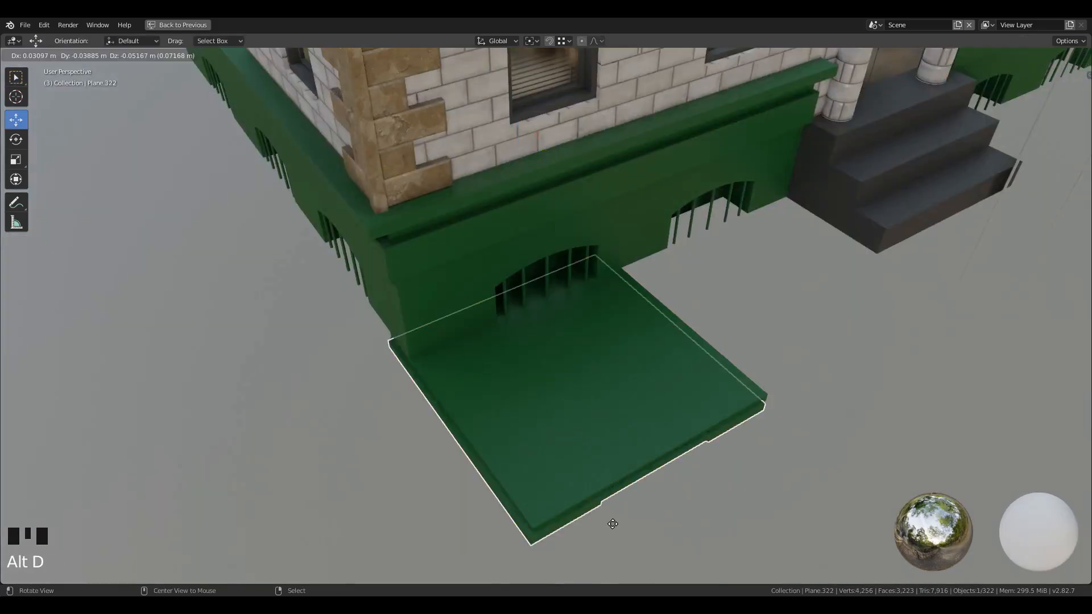
key(alt+d)
key(shift+Tab)
click(772, 408)
shift+middle_drag(639, 473, 714, 462)
Make another linked duplicate, rotate it 90 degrees about Z, and snap it along Y and X against the building's side wall.
right_click(695, 446)
key(alt+d)
key(x)
key(y)
click(485, 453)
text(rz90)
key(Return)
key(g)
key(y)
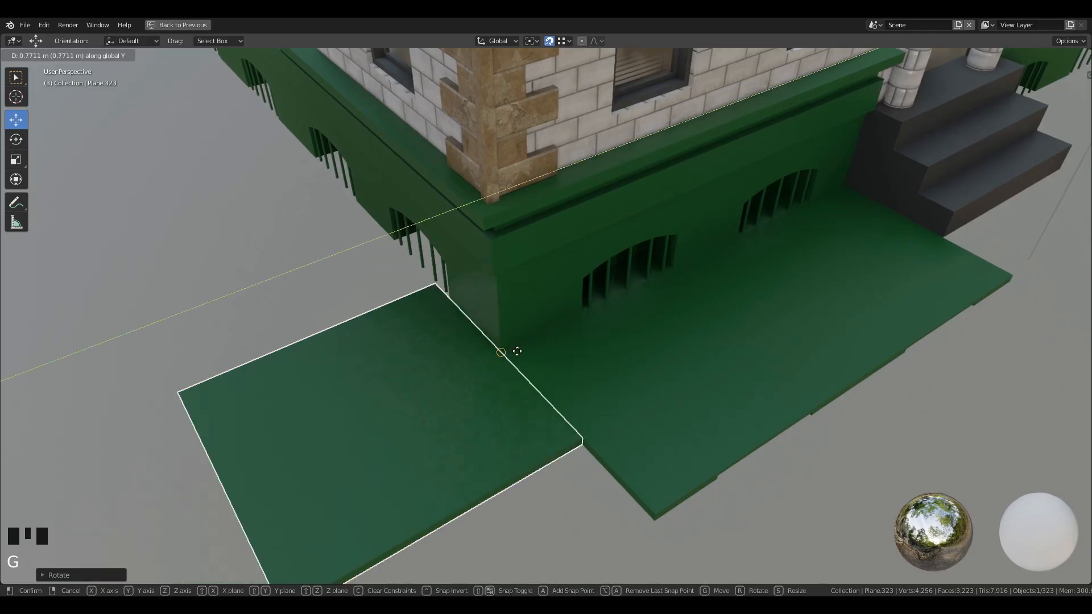
click(506, 348)
key(g)
key(x)
click(501, 346)
Shift the slabs along Y, snapping them in wireframe display so they line up at the building's corner.
middle_drag(501, 348, 546, 364)
shift+middle_drag(546, 364, 501, 427)
shift+right_click(617, 332)
scroll(564, 354, up, 2)
middle_drag(480, 389, 435, 395)
right_click(418, 376)
key(g)
key(y)
click(521, 454)
key(z)
middle_drag(313, 422, 317, 437)
key(g)
key(y)
click(495, 293)
Add a plane beside the building's corner and merge all its vertices into a single vertex.
middle_drag(495, 296, 516, 431)
shift+right_click(558, 298)
key(shift+s)
click(556, 405)
key(shift+a)
click(640, 376)
key(g)
key(z)
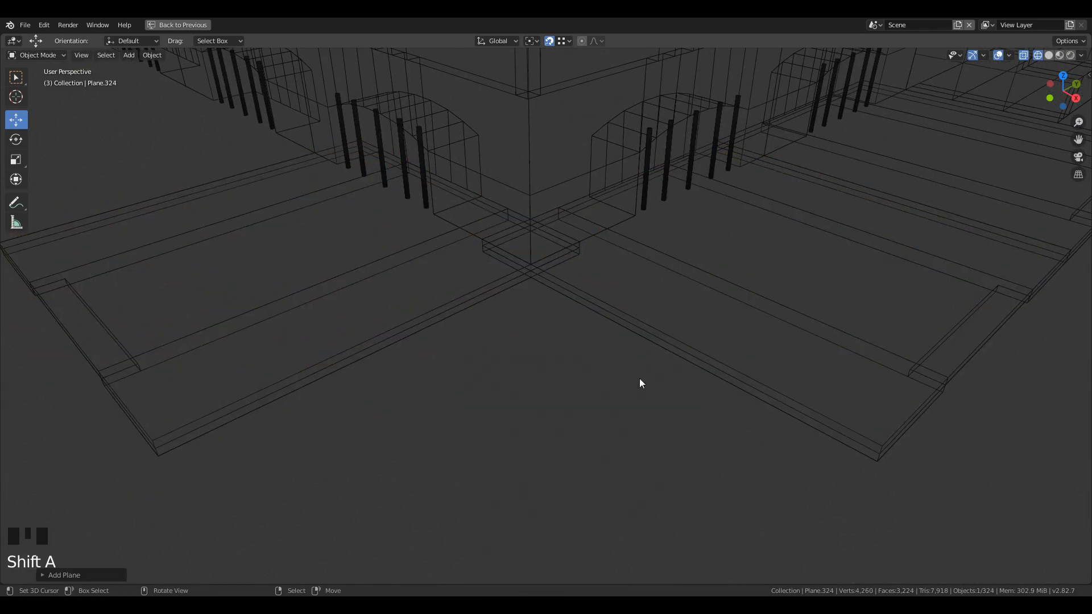
click(573, 347)
key(Tab)
key(alt+m)
click(557, 375)
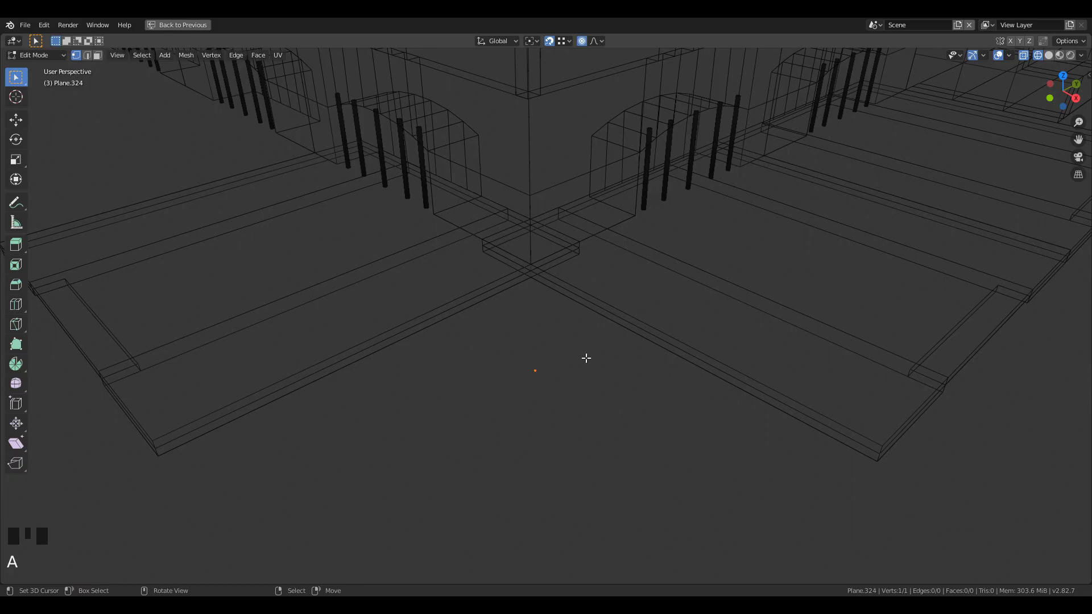
Snap the vertex to the slabs' meeting corner and extrude from it a square corner slab with a downturned outer edge.
click(533, 257)
key(z)
click(209, 449)
key(e)
shift+middle_drag(400, 490, 439, 376)
shift+right_click(197, 317)
shift+right_click(562, 178)
key(e)
click(917, 332)
middle_drag(455, 450, 436, 421)
shift+middle_drag(436, 421, 437, 375)
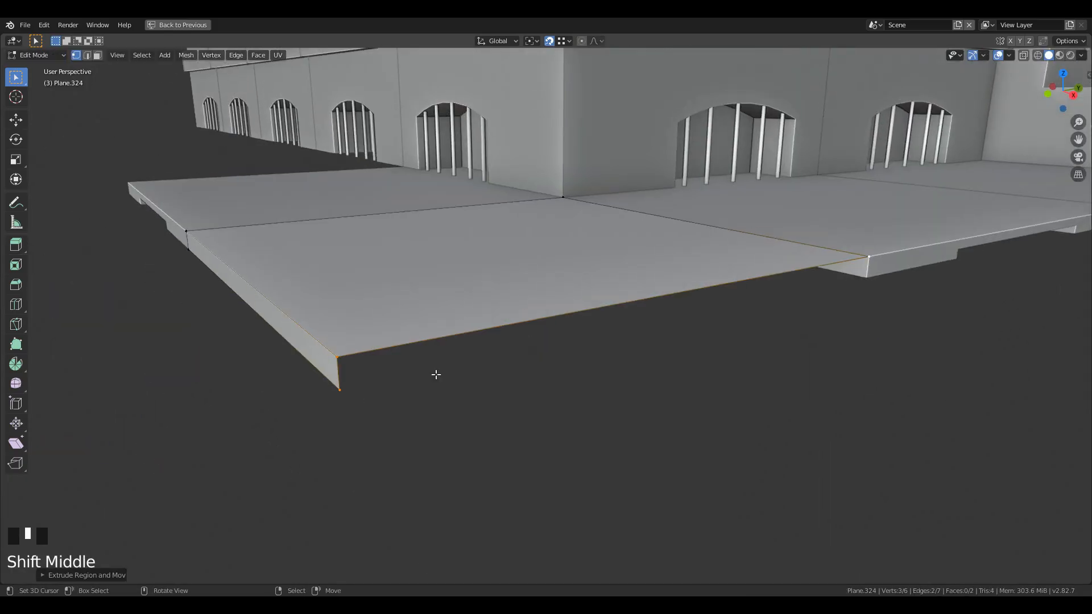
Bevel the corner slab's outer corner into a rounded curve and delete the lower row of faces along the curve.
shift+right_click(866, 279)
key(ctrl+b)
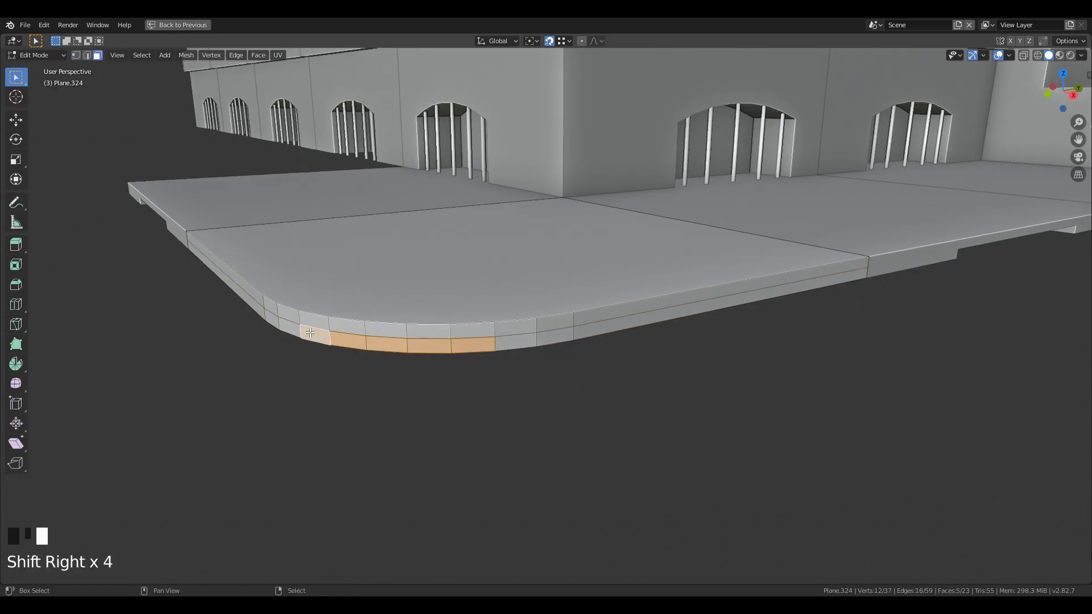
shift+right_click(402, 345)
shift+right_click(436, 347)
shift+right_click(478, 347)
shift+right_click(515, 344)
key(x)
click(558, 399)
Leave mesh editing and set smooth shading for the rounded corner slab.
key(Tab)
key(w)
key(ctrl+space)
click(912, 342)
click(944, 365)
key(ctrl+space)
scroll(713, 395, up, 2)
scroll(717, 398, down, 2)
key(ctrl+space)
Give the pavement slabs the concrete material by linking it between the selected slabs.
right_click(705, 165)
click(911, 359)
right_click(529, 193)
key(ctrl+l)
Examine the building with its surrounding pavement from several sides, including the upper facade windows up close.
key(ctrl+space)
key(a)
key(a)
key(a)
scroll(660, 283, down, 3)
middle_drag(660, 283, 569, 348)
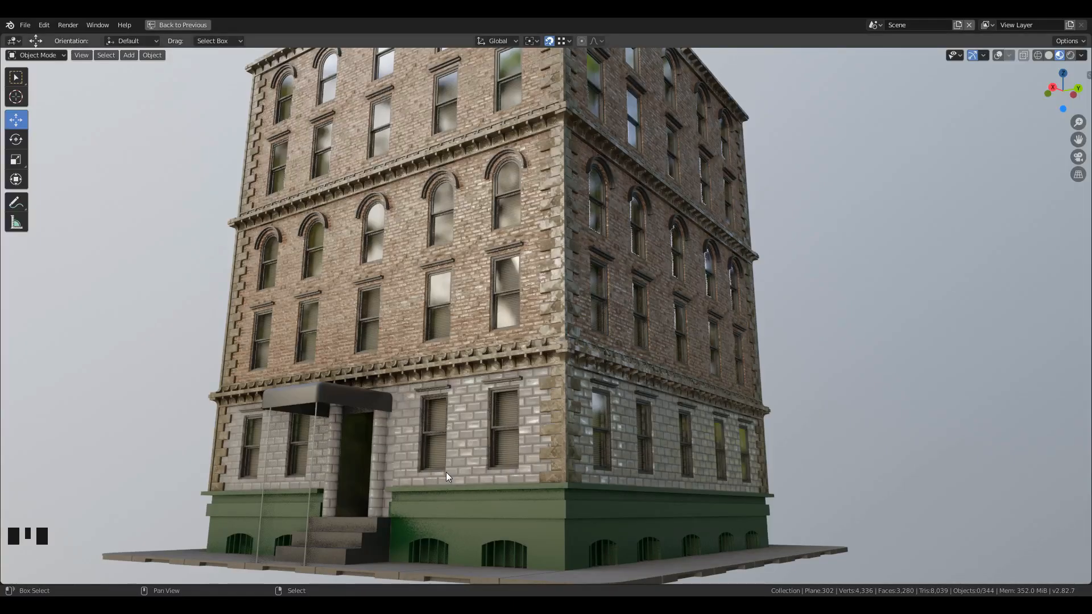
key(shift+grave)
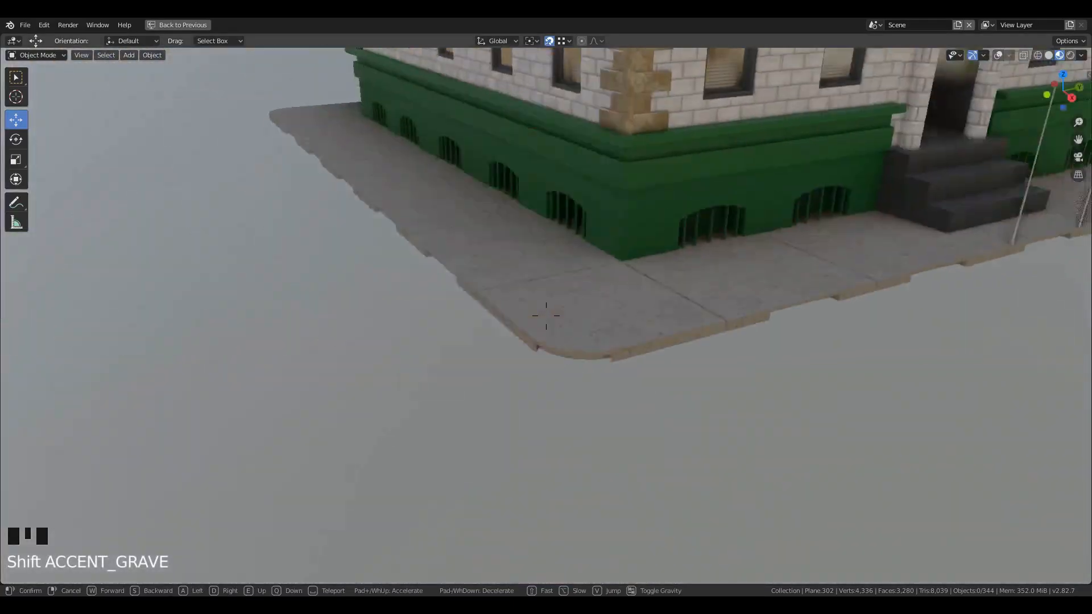
key(a)
key(s)
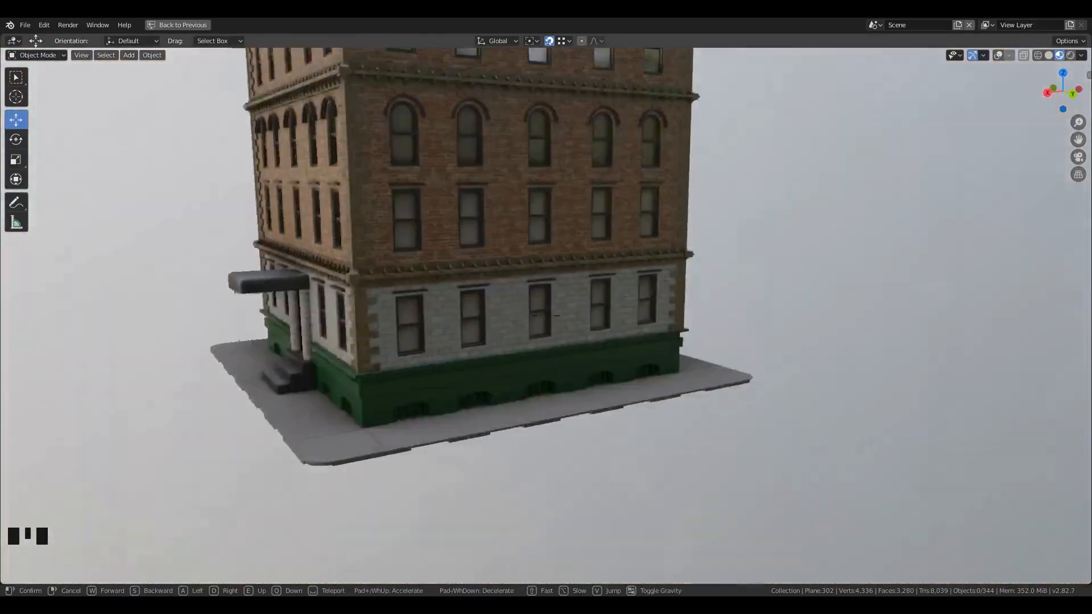
click(545, 315)
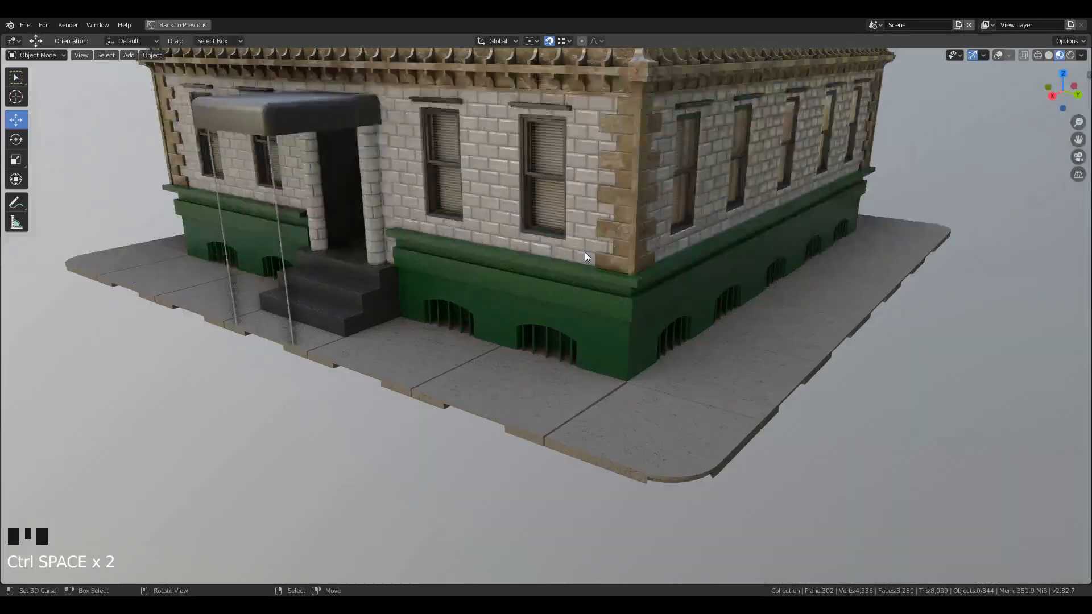
key(shift+grave)
key(w)
key(d)
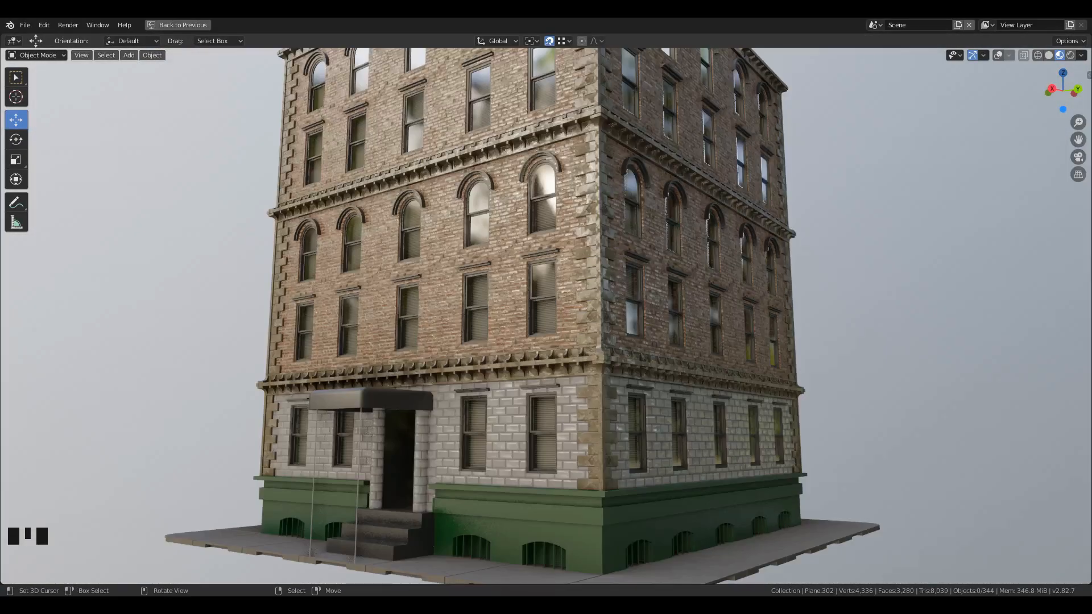
scroll(463, 395, down, 2)
middle_drag(463, 395, 445, 287)
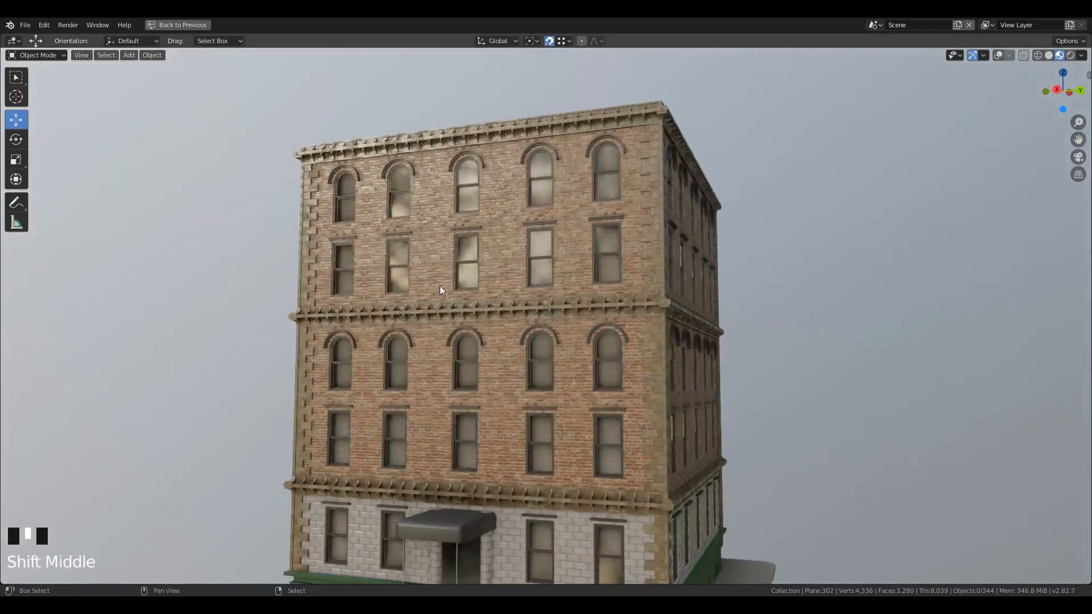
key(shift+grave)
key(w)
key(a)
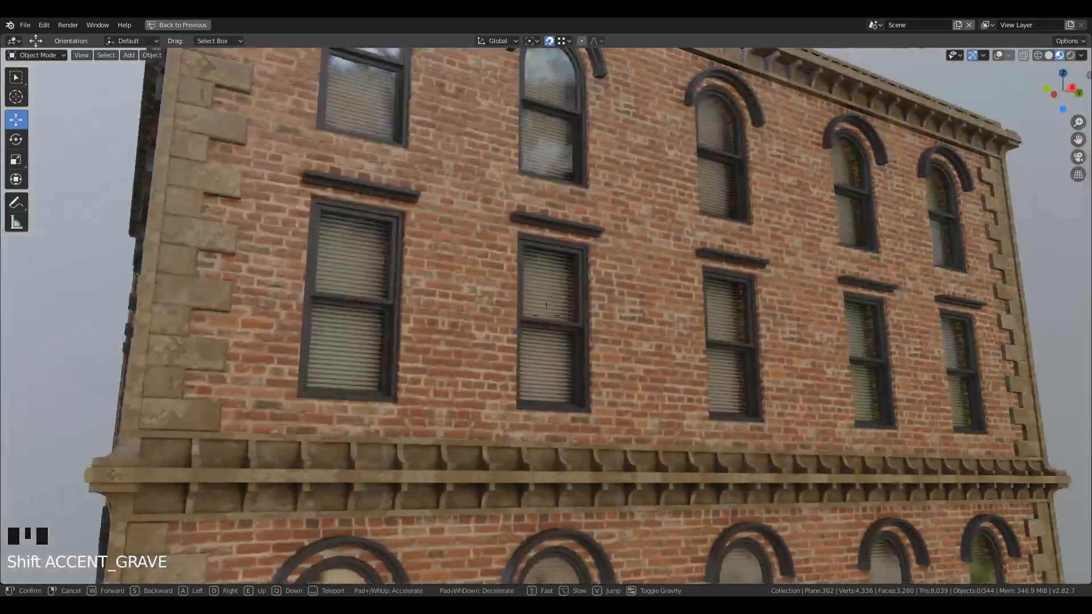
click(449, 321)
Raise the lower sash of the rectangular window nearest the corner along Z until its bottom rail sits just below the upper sash.
key(Tab)
scroll(450, 324, down, 4)
scroll(501, 325, up, 3)
key(Tab)
key(Tab)
click(998, 55)
scroll(512, 382, up, 1)
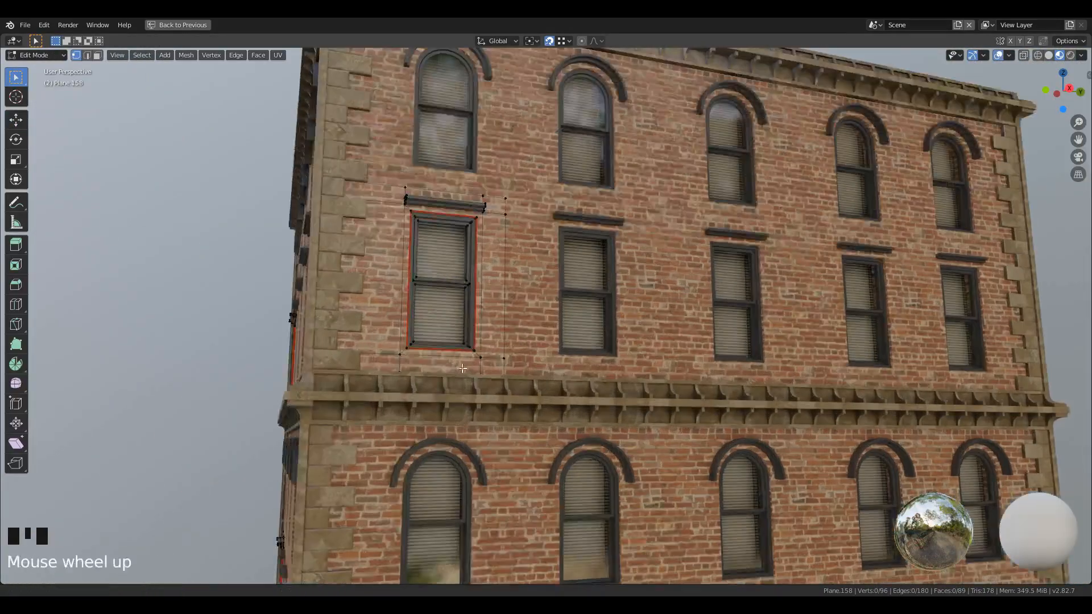
shift+middle_drag(511, 383, 585, 382)
scroll(585, 382, up, 5)
scroll(585, 382, down, 2)
shift+middle_drag(888, 261, 707, 263)
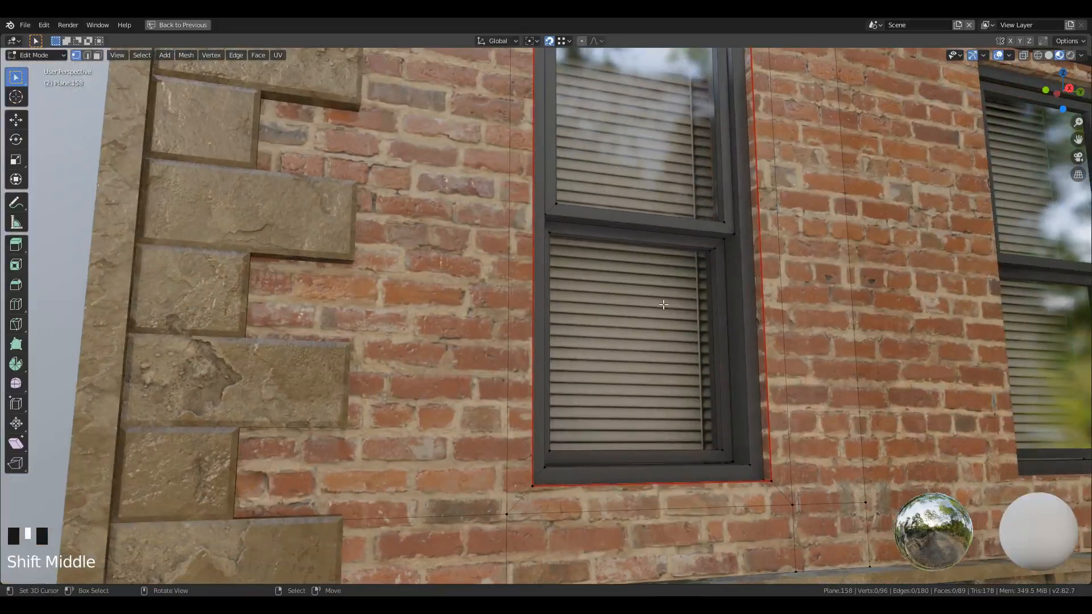
key(l)
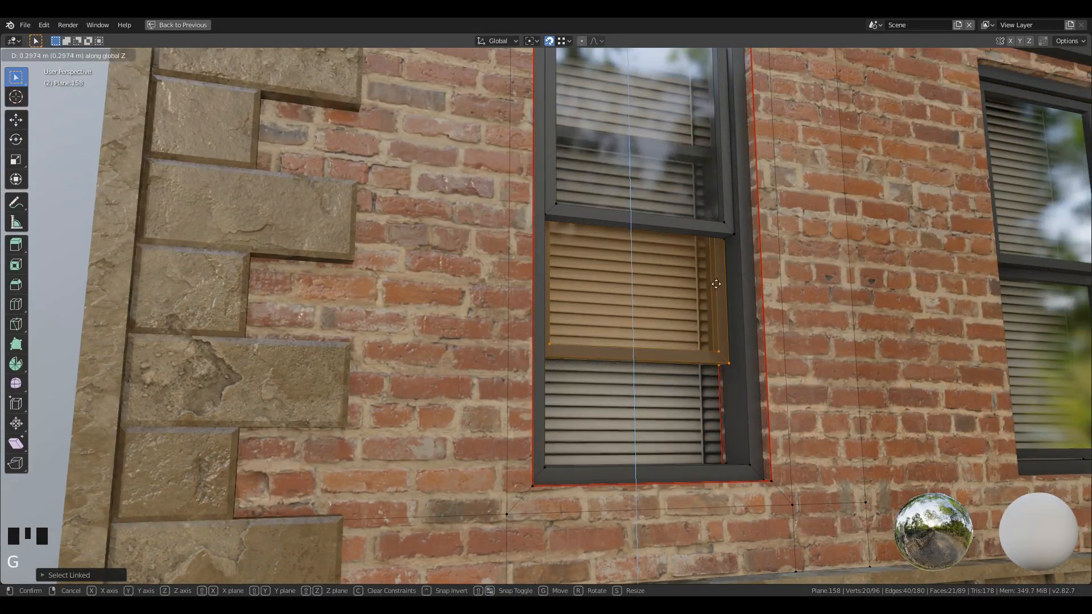
click(749, 195)
Create a rectangular face across the lower window opening below the raised sash and move it about 0.17 m inward along X.
shift+middle_drag(748, 194, 582, 540)
right_click(567, 512)
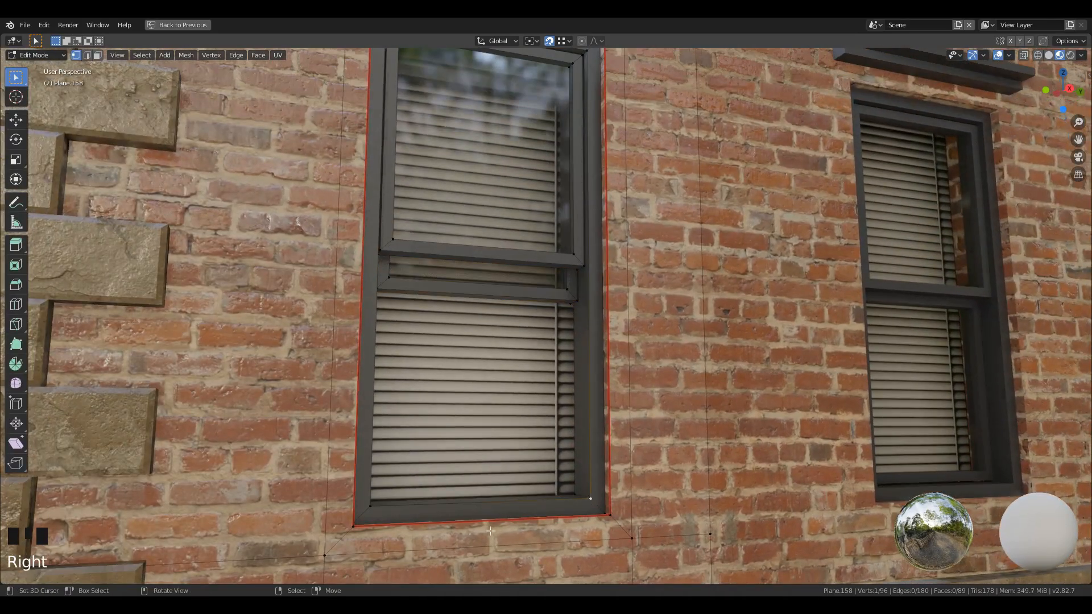
key(e)
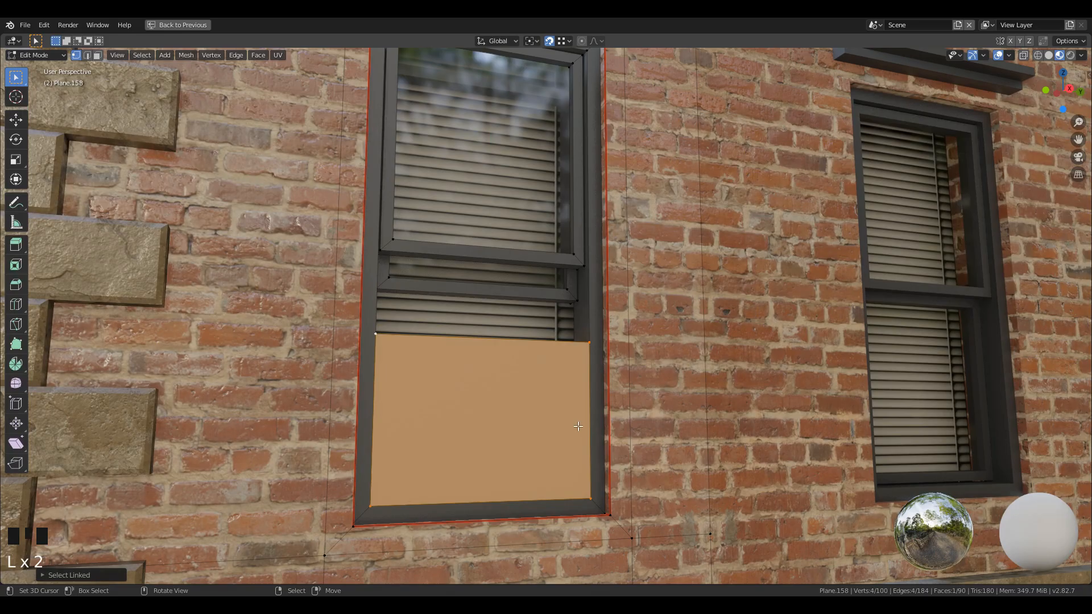
key(g)
key(x)
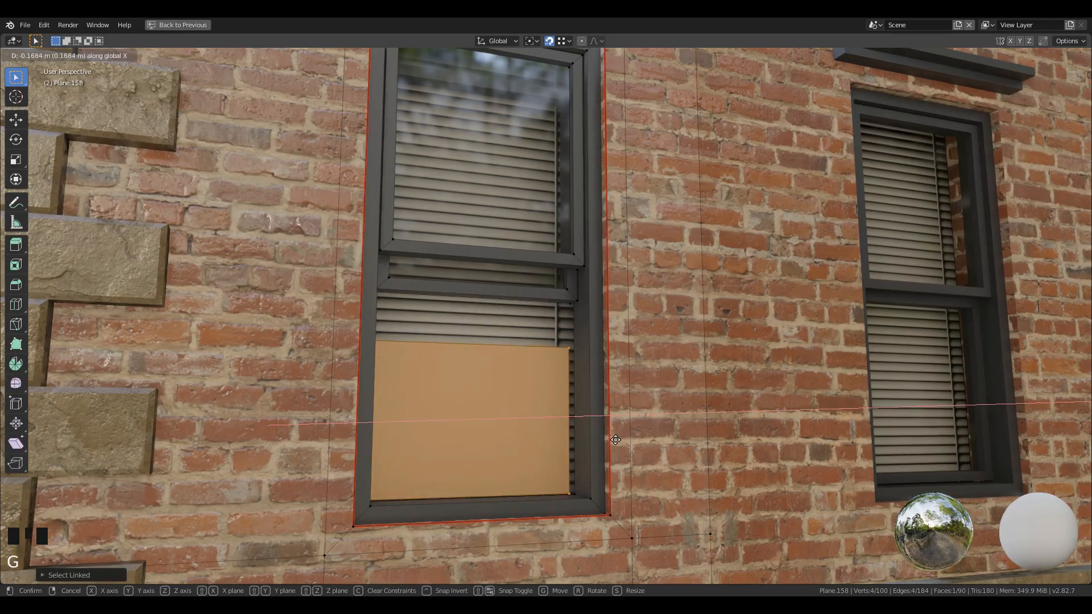
Extrude the rectangular face outward about 0.35 m into a box and adjust its front face's depth along X.
key(e)
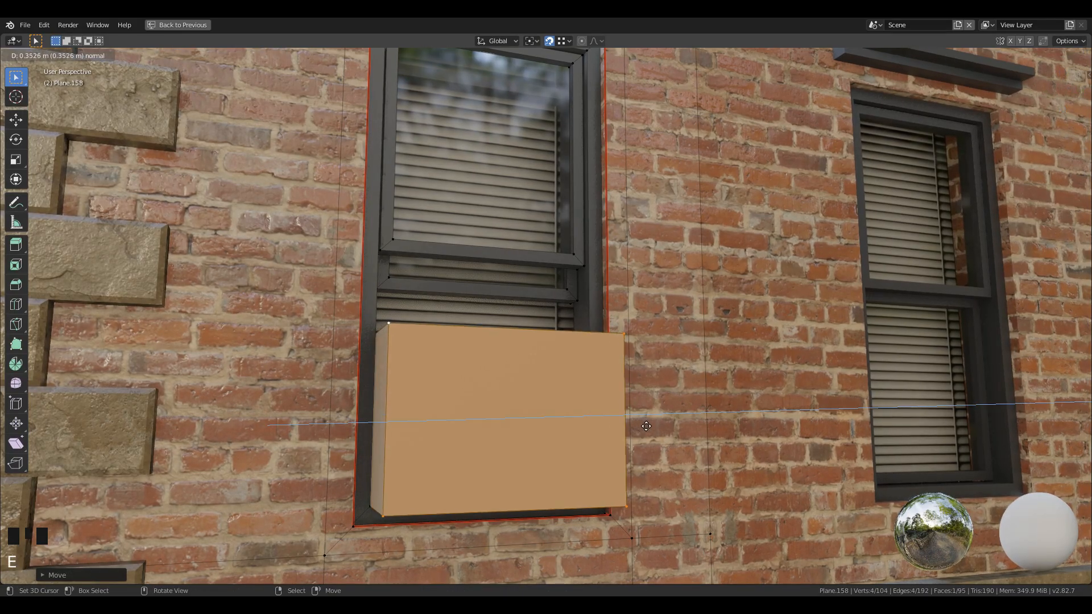
middle_drag(625, 420, 515, 445)
key(KP_Decimal)
scroll(616, 411, down, 2)
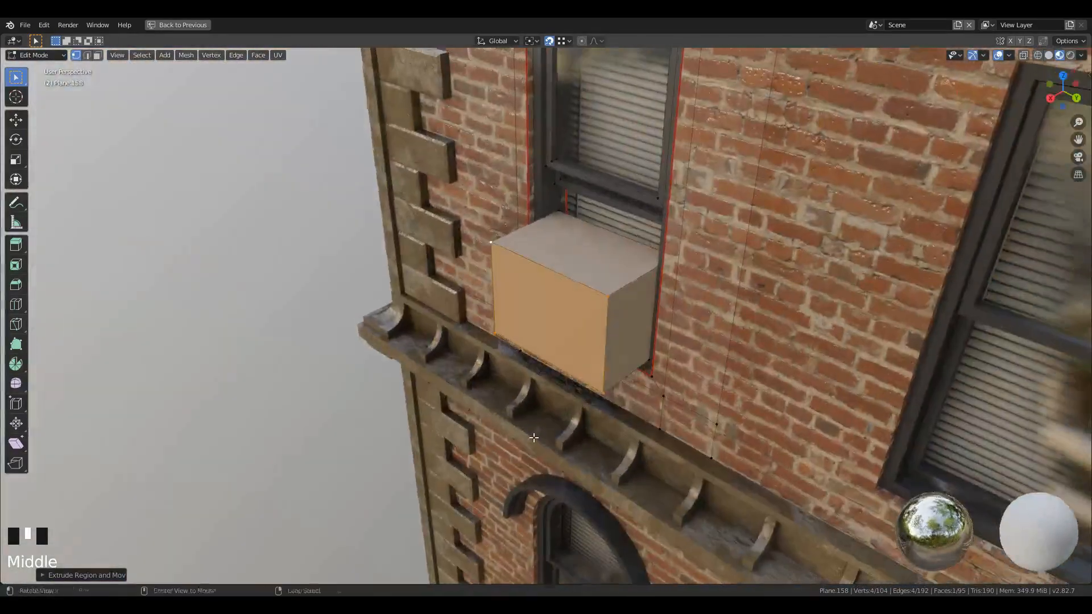
scroll(515, 445, up, 2)
key(g)
right_click(620, 452)
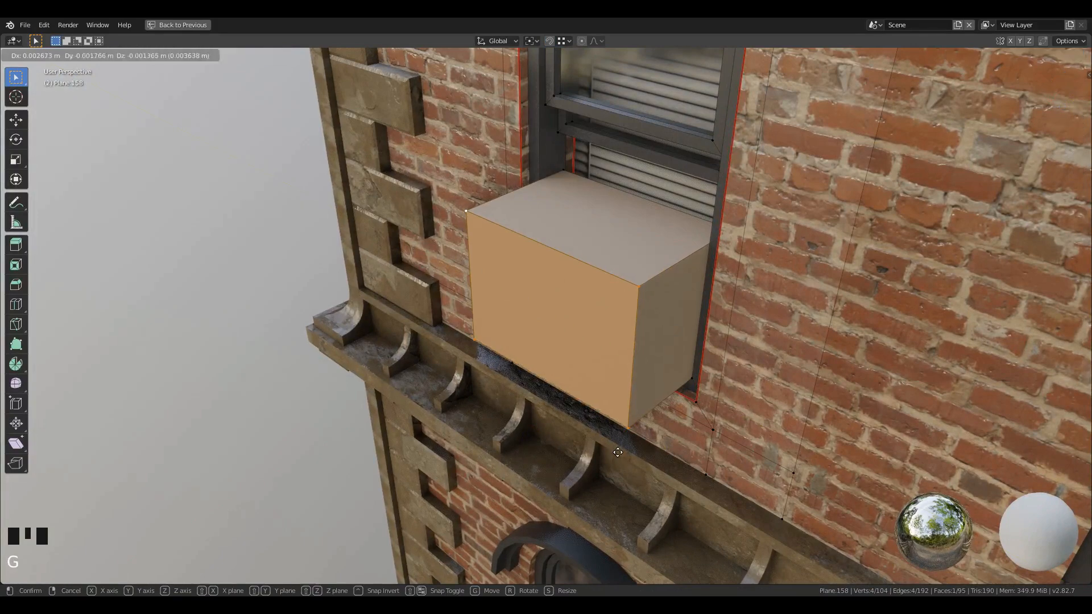
key(x)
middle_drag(572, 478, 692, 480)
scroll(691, 480, up, 2)
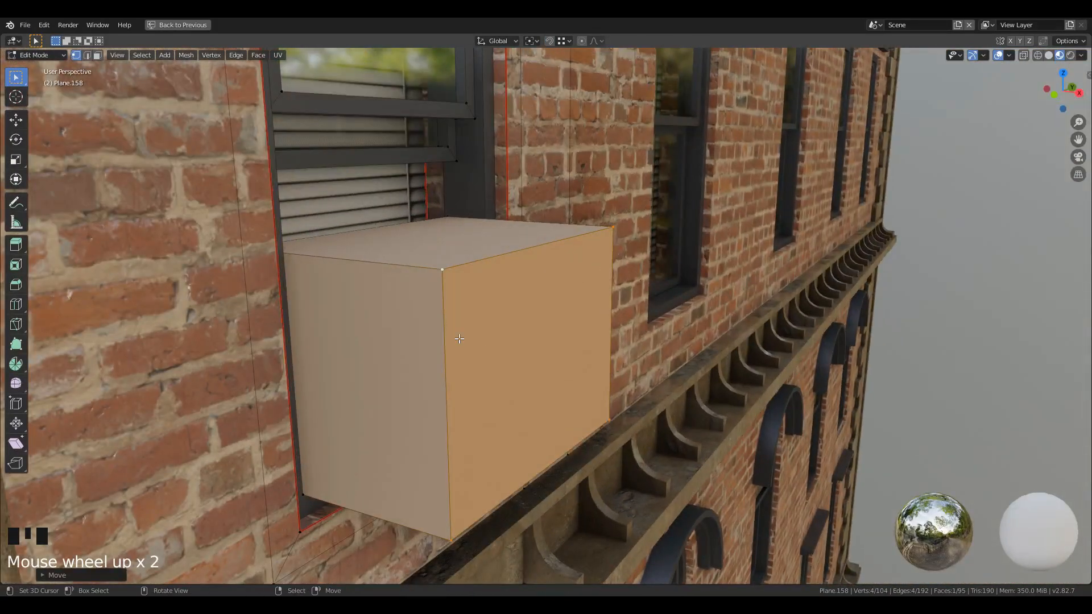
Inset the box's front face by about 0.04 m.
key(i)
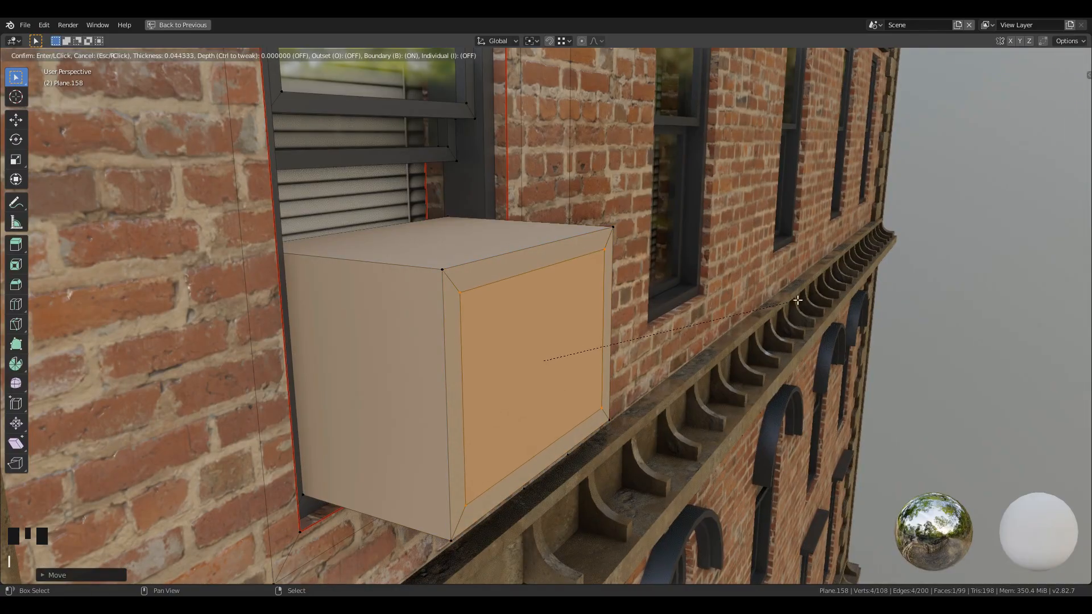
click(791, 304)
middle_drag(791, 304, 546, 273)
Add two centred vertical edge loops around the box, beveling each into a band so a narrower band sits inside the wider one.
key(ctrl+r)
click(546, 272)
key(ctrl+b)
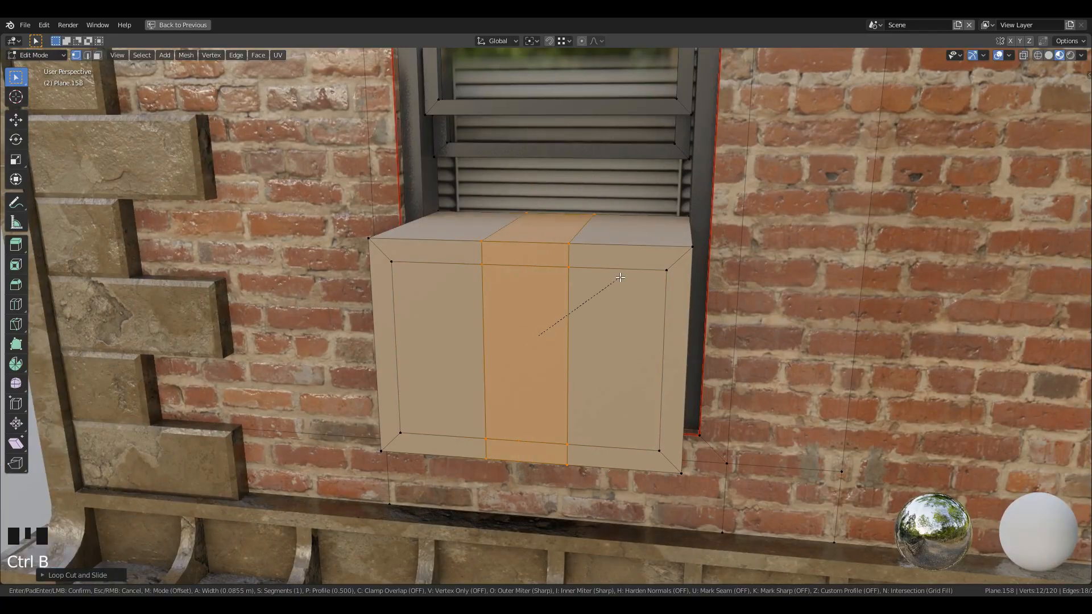
click(522, 293)
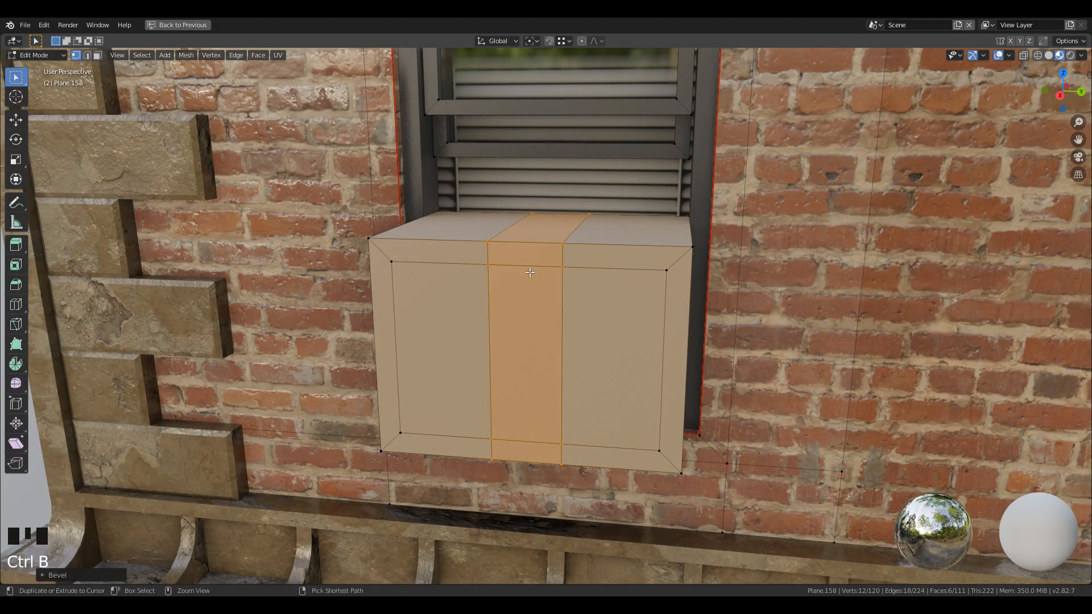
key(ctrl+r)
click(526, 273)
key(ctrl+b)
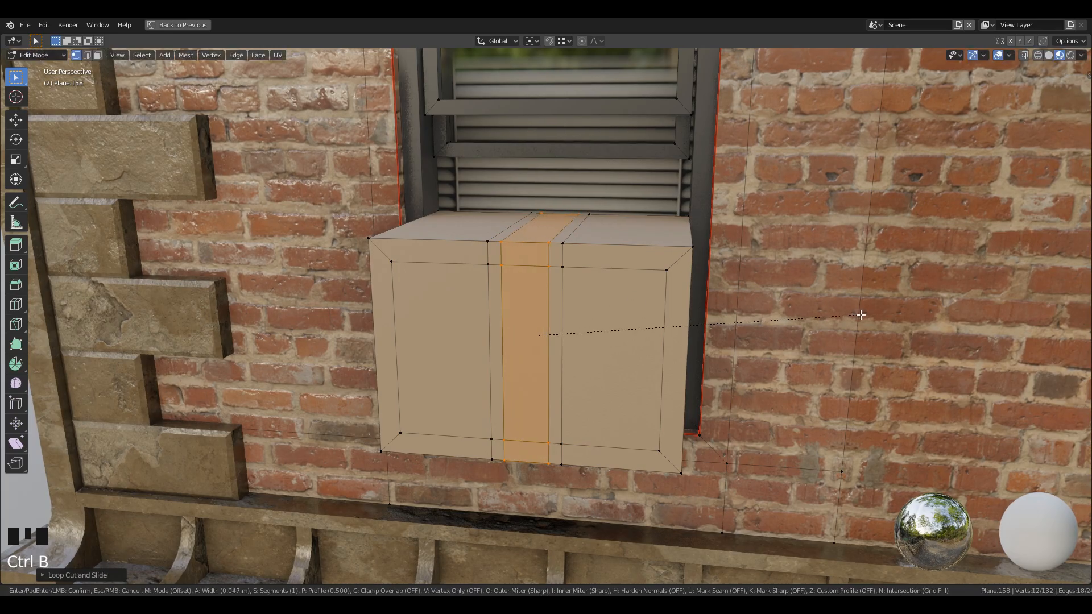
key(Escape)
Lower the upper inset edge of the narrow central band along Z to form a notch in the front frame.
right_click(501, 266)
key(g)
key(z)
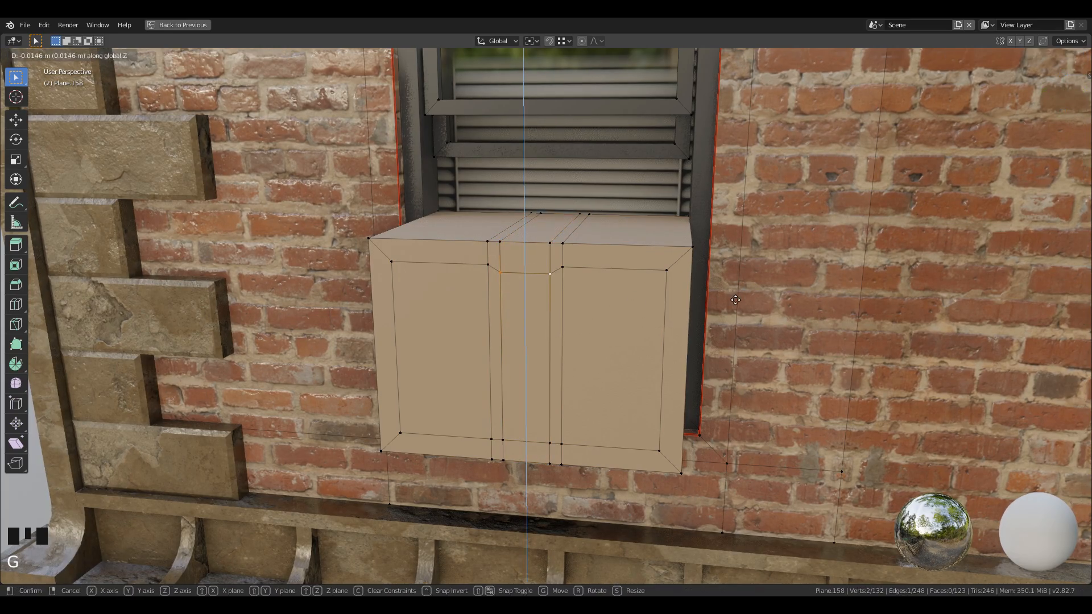
click(725, 340)
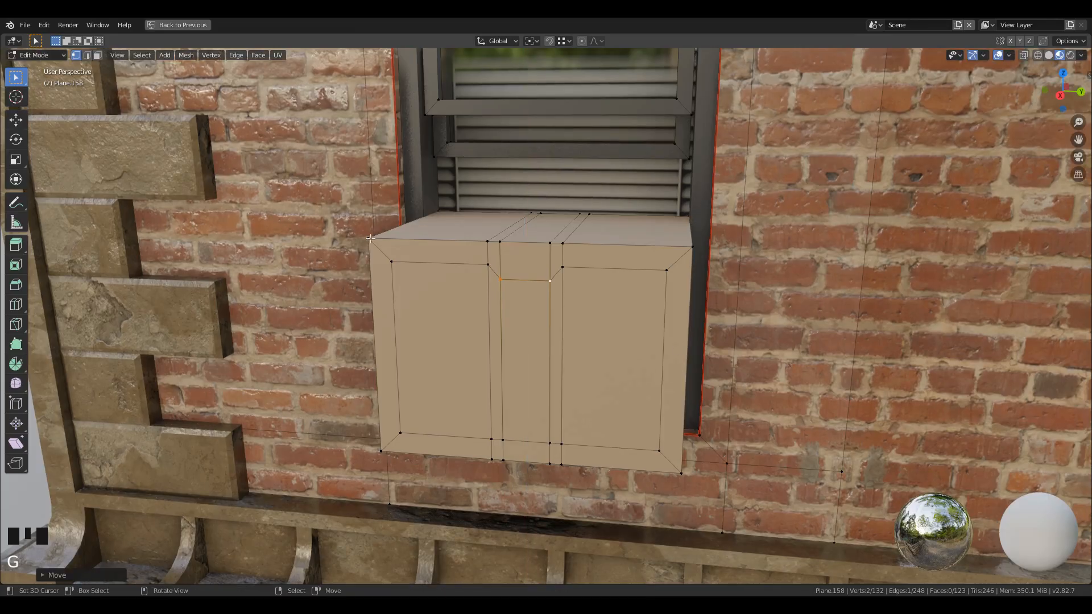
Select the inner front faces of the box and extrude them about 0.02 m inward.
right_click(489, 395)
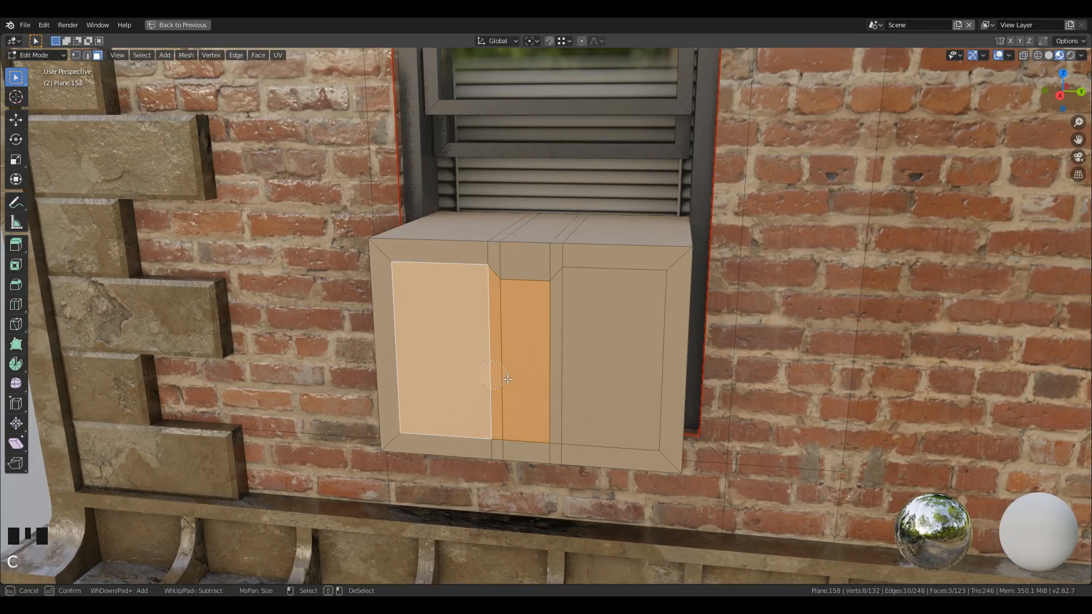
drag(487, 373, 614, 364)
middle_drag(614, 364, 592, 375)
scroll(592, 375, up, 3)
key(e)
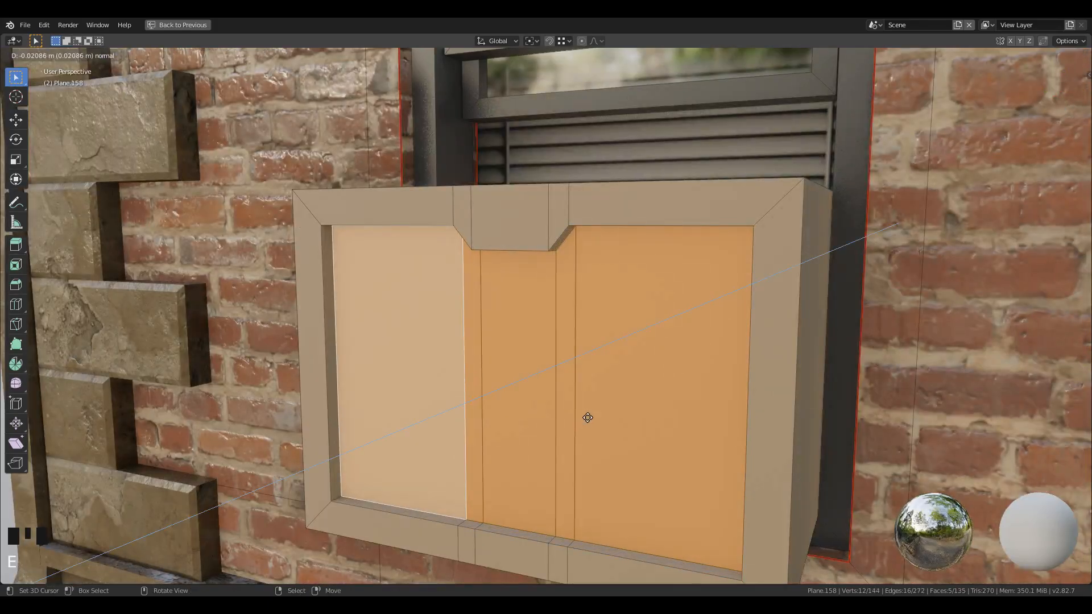
click(586, 416)
Separate the whole linked box from the wall mesh into its own object and select it in Object Mode.
middle_drag(586, 415, 556, 366)
scroll(556, 366, down, 2)
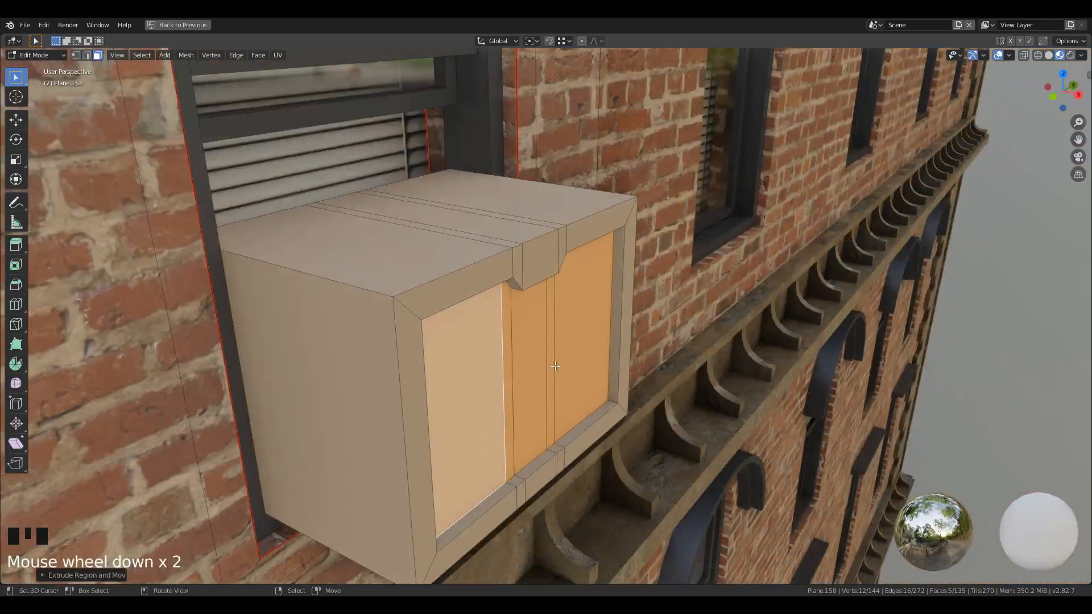
key(l)
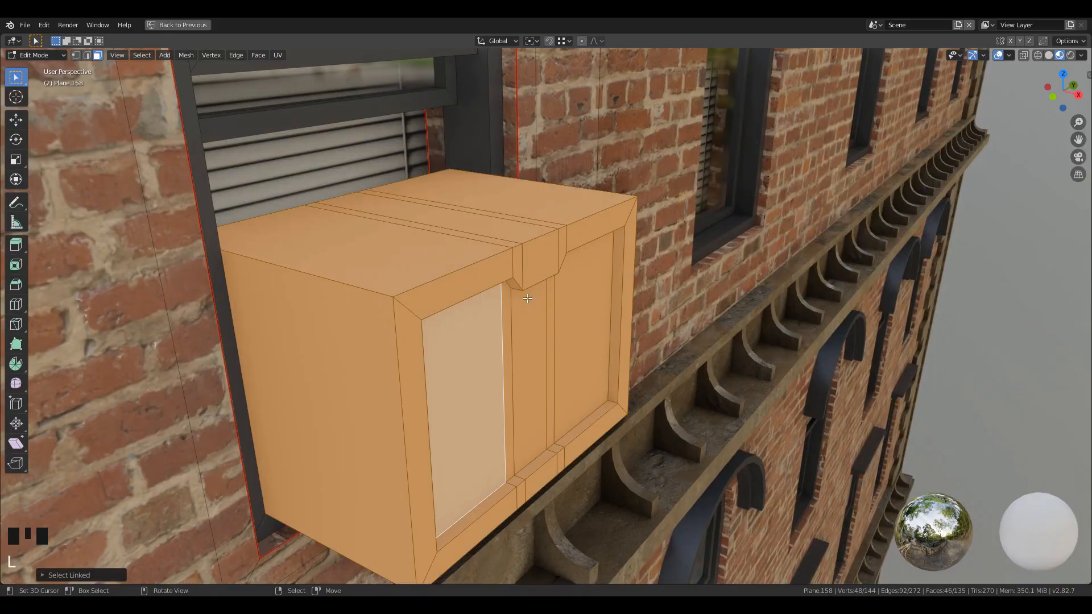
key(p)
click(528, 298)
key(Tab)
right_click(477, 279)
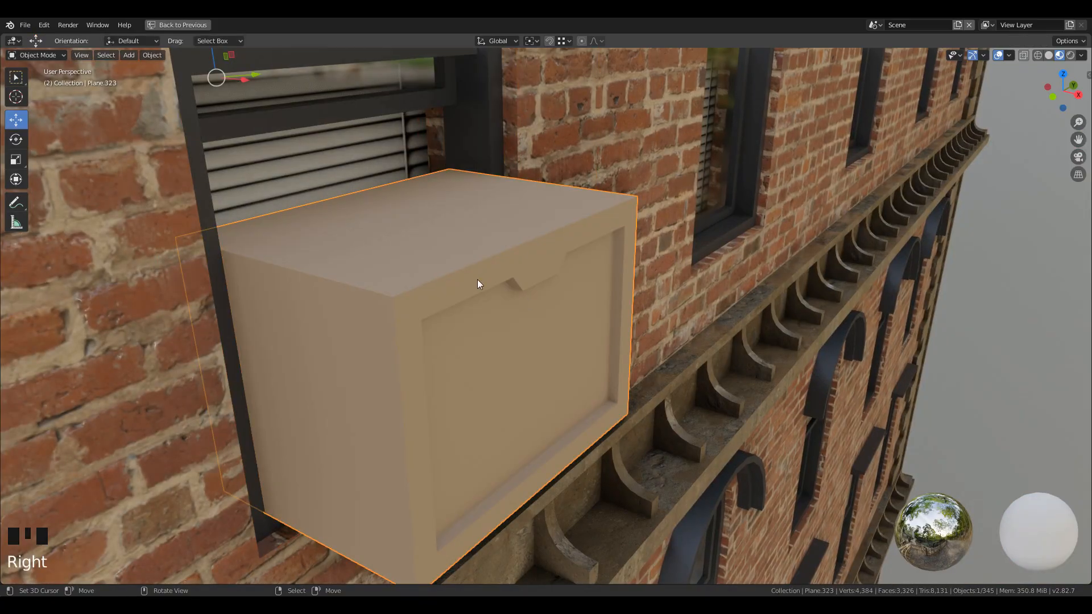
Remove the inherited material slots from the box and give it a new material.
key(ctrl+space)
click(1081, 168)
click(1081, 169)
click(1081, 168)
click(1081, 169)
click(1081, 169)
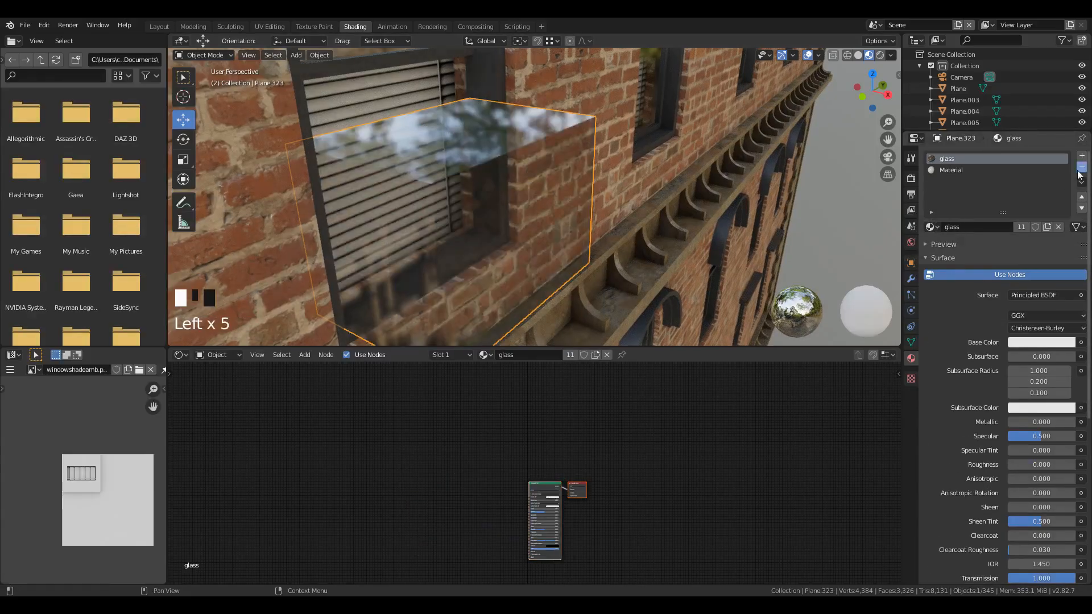
click(1081, 168)
click(1081, 168)
click(1039, 206)
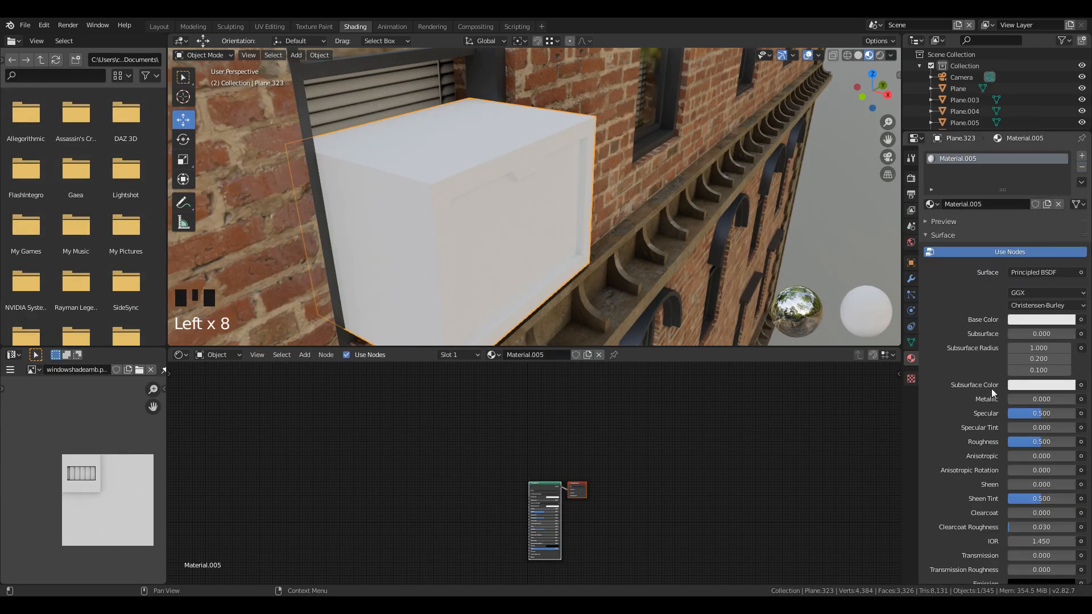
Make the box material a grey metal with Metallic 0.909, Roughness 0.277 and a base colour value of 0.513.
drag(1018, 402, 1069, 402)
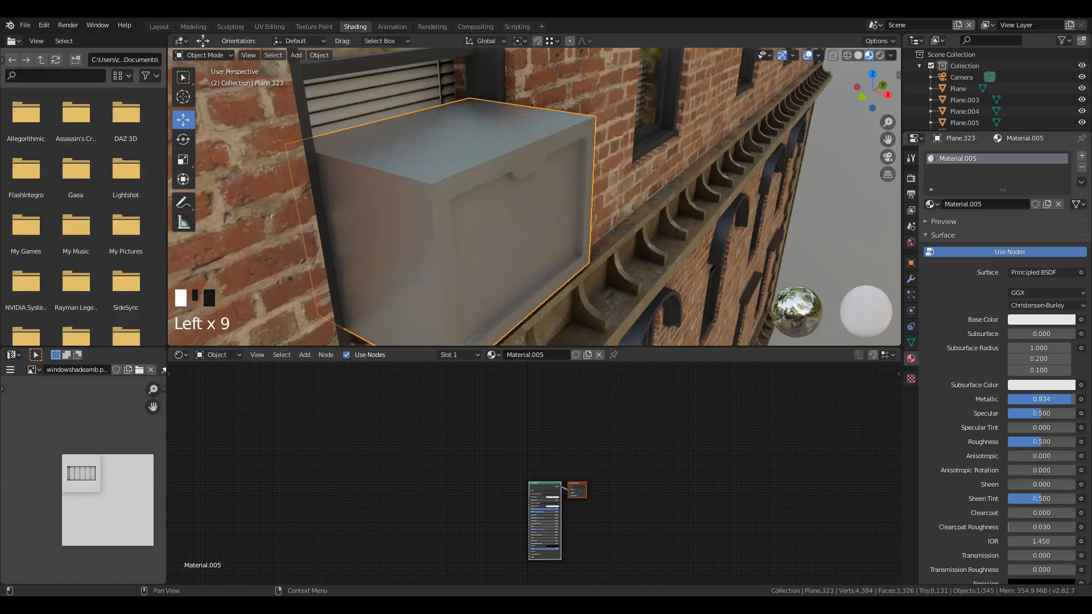
drag(1049, 442, 1031, 442)
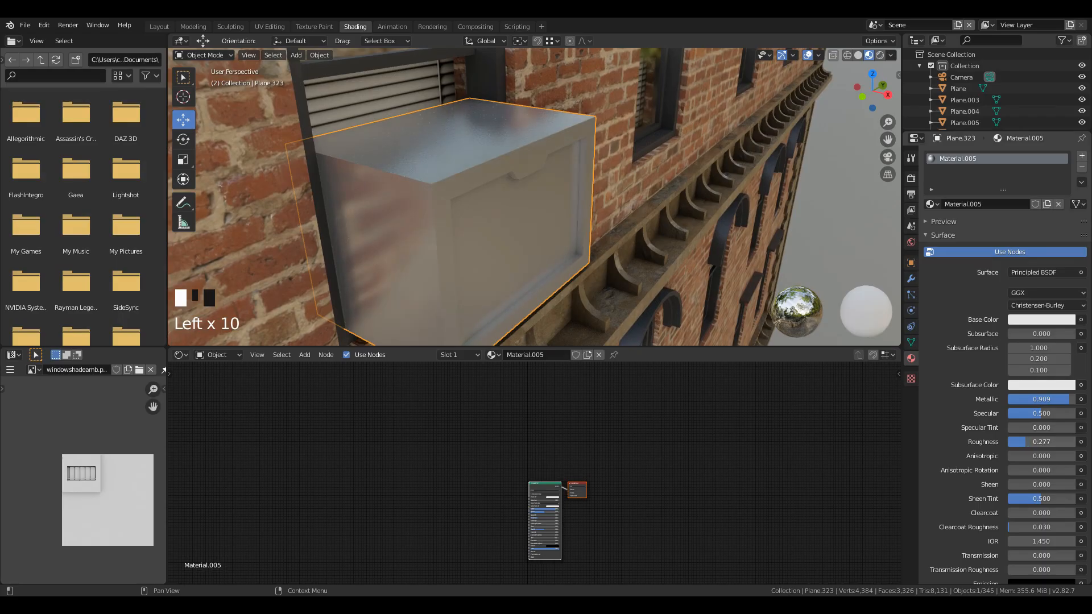
click(1050, 320)
click(1068, 199)
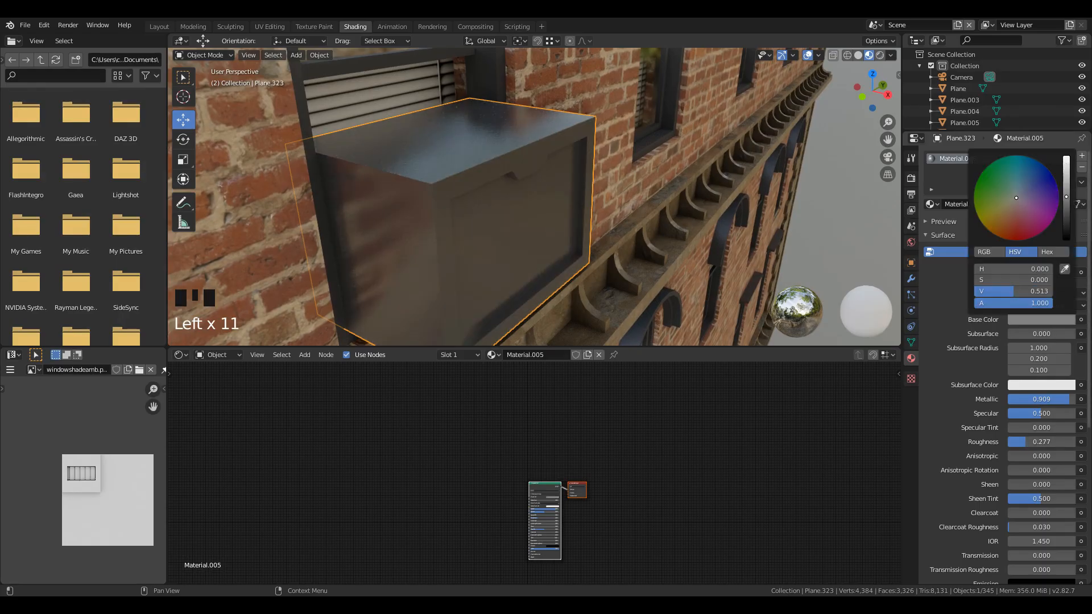
Add an empty second material slot to the box, then select its recessed front faces and unwrap them.
middle_drag(663, 296, 678, 242)
click(1083, 156)
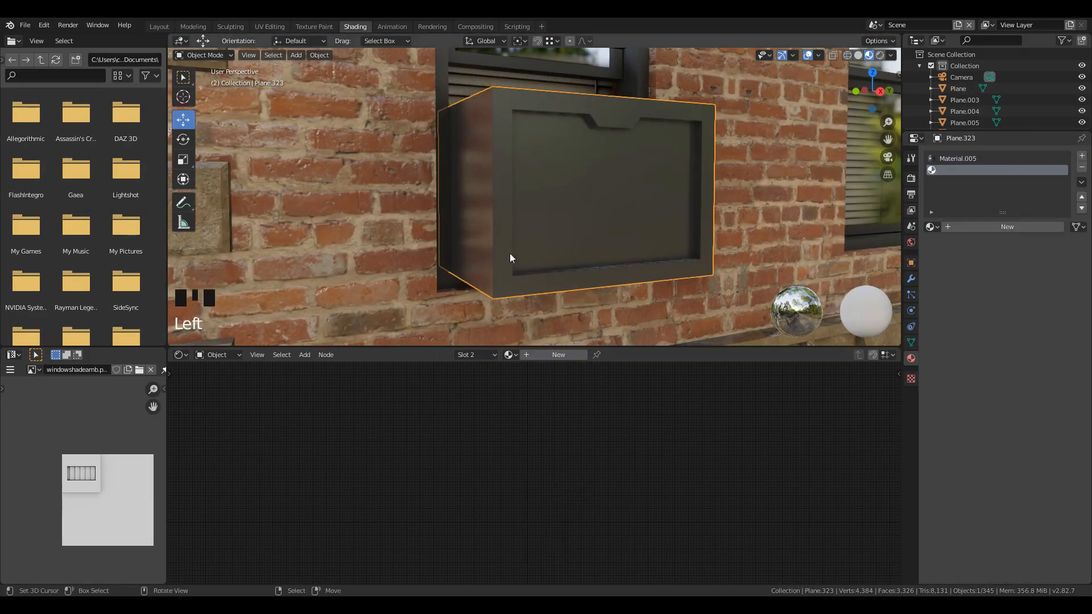
right_click(377, 190)
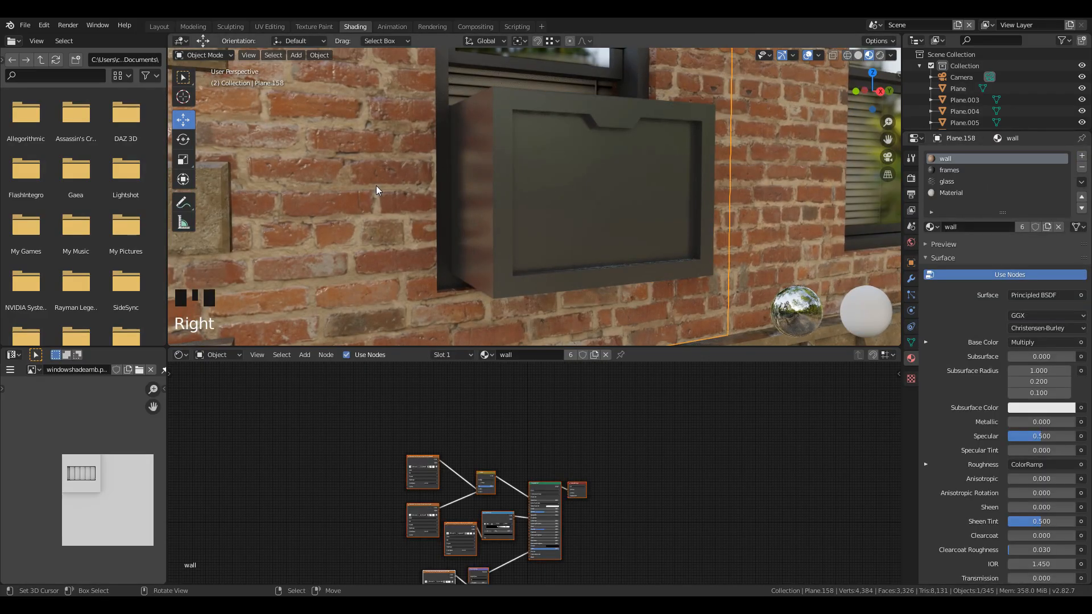
right_click(622, 242)
key(Tab)
right_click(620, 198)
shift+right_click(645, 192)
key(c)
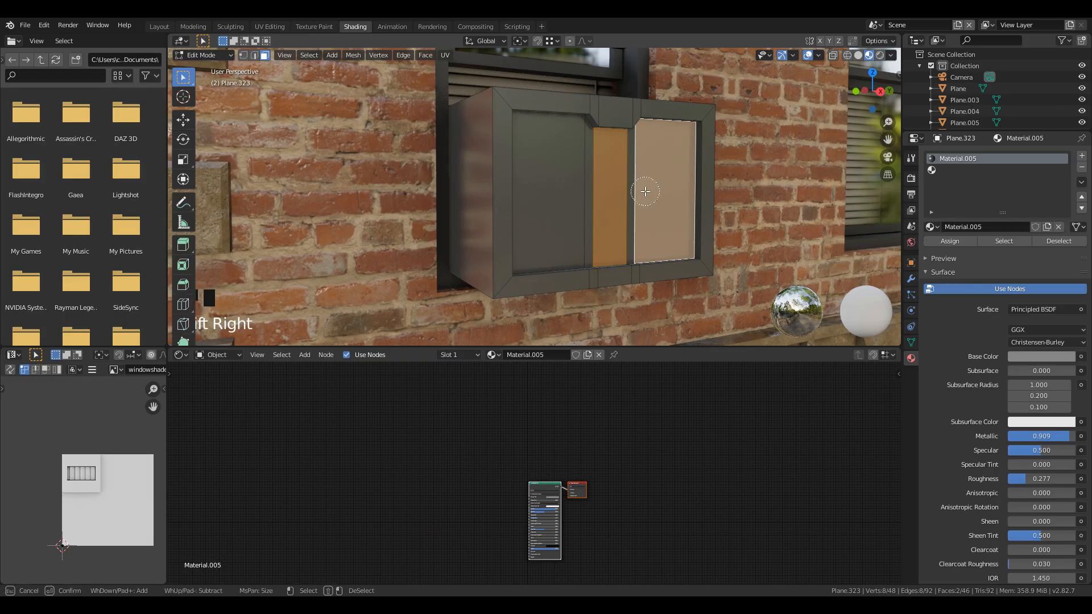
drag(645, 192, 565, 213)
key(Escape)
key(u)
click(612, 188)
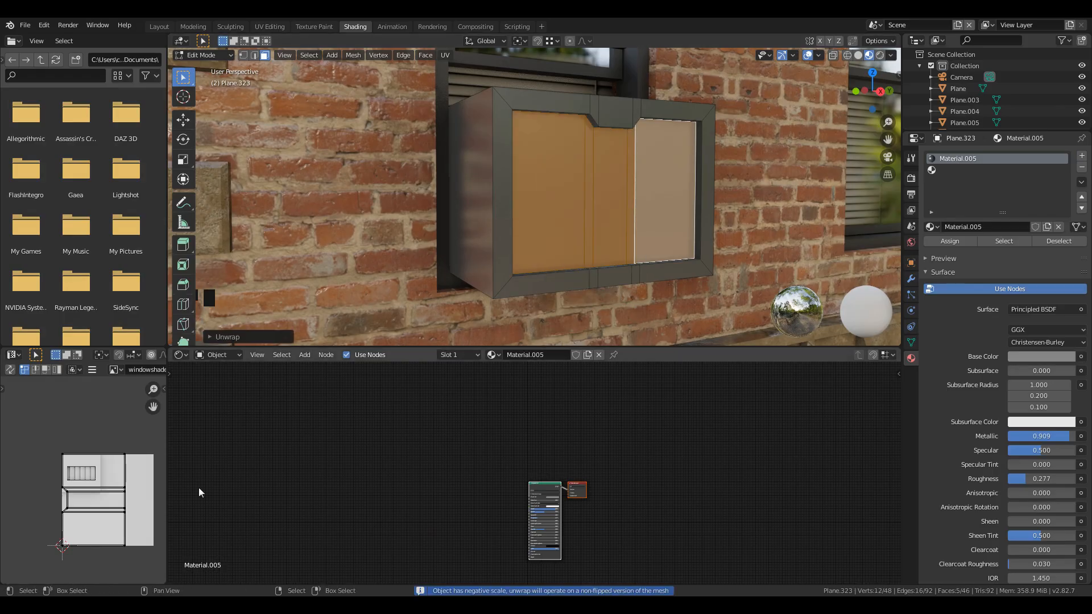
Assign the recessed front faces to the second slot and set it to the existing material named Material.
click(956, 170)
click(950, 241)
click(931, 226)
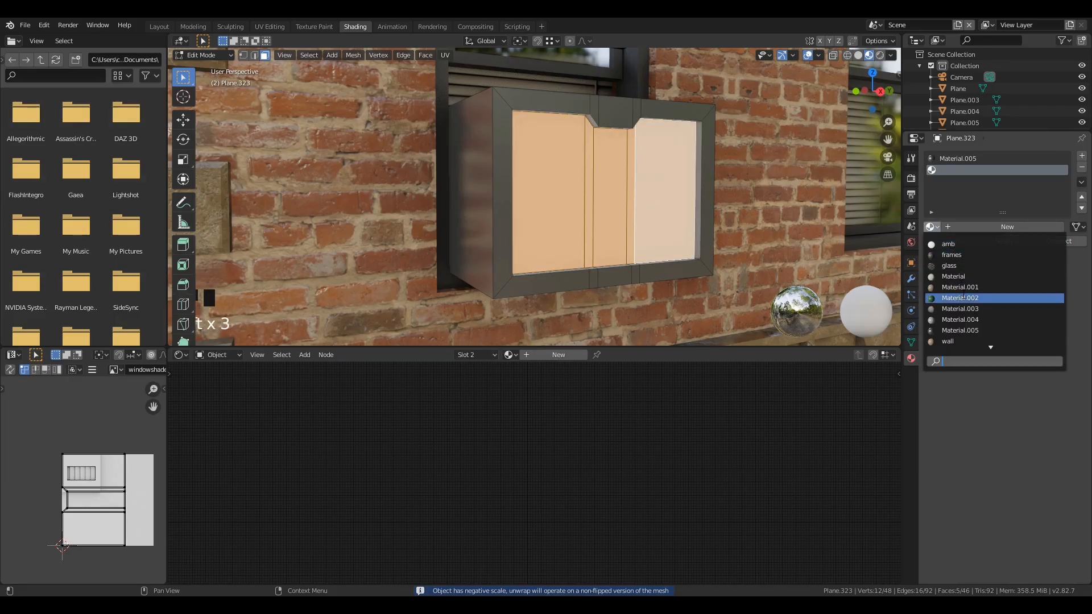
click(953, 277)
Rotate the recessed faces' UVs by 90 degrees, shrink them and move them onto the window shade area of the texture.
key(ctrl+space)
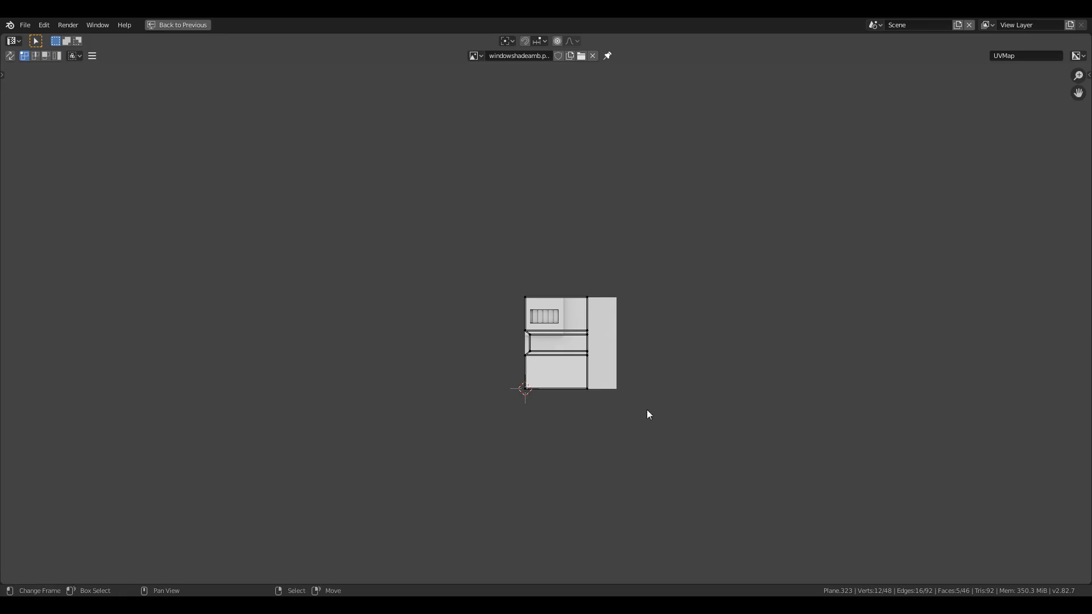
scroll(716, 408, up, 5)
text(ar)
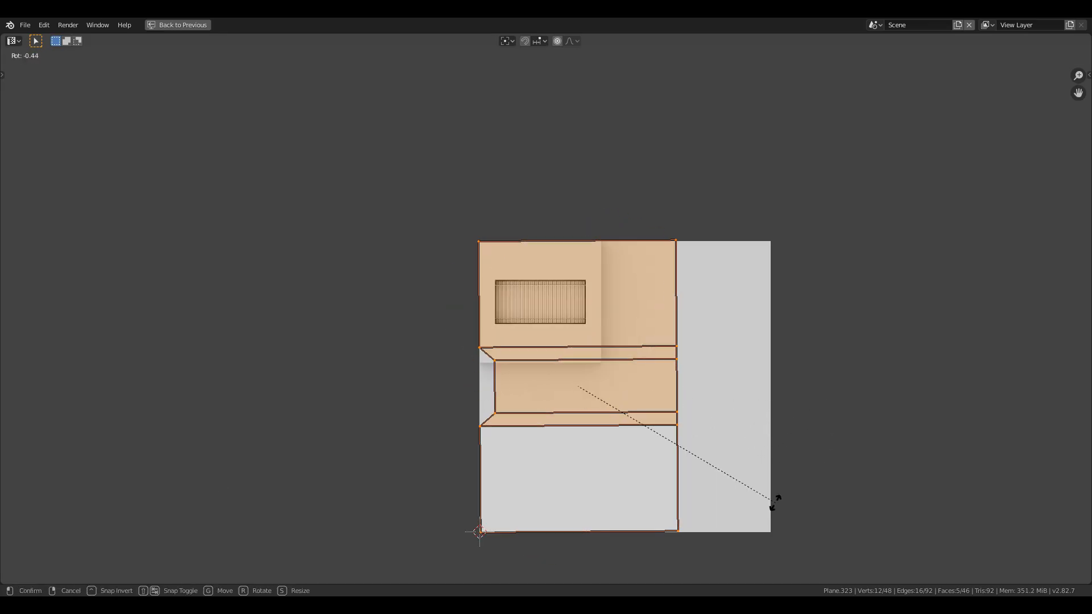
text(90)
key(Return)
key(s)
click(642, 465)
key(g)
click(596, 371)
Fine-tune the scale and position of the recessed faces' UVs over the shade slats and return to Object Mode.
scroll(597, 370, up, 6)
key(s)
click(719, 322)
key(g)
click(747, 360)
key(s)
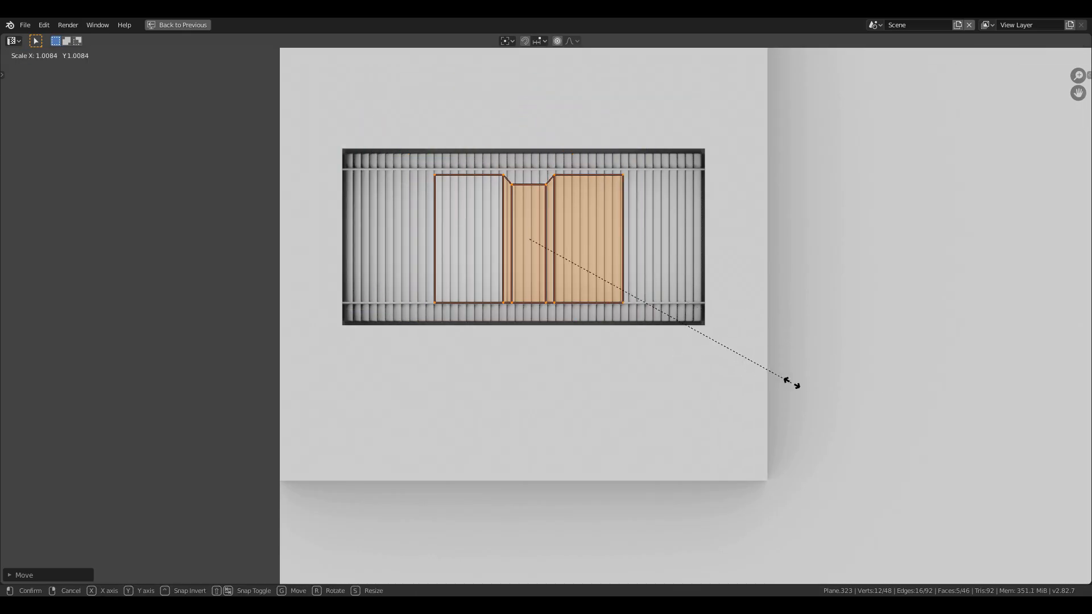
click(984, 400)
key(s)
click(1008, 409)
key(ctrl+space)
middle_drag(657, 252, 587, 273)
key(Tab)
scroll(668, 218, down, 2)
middle_drag(668, 218, 749, 213)
Raise the roughness of Material.005 to 0.376.
click(968, 159)
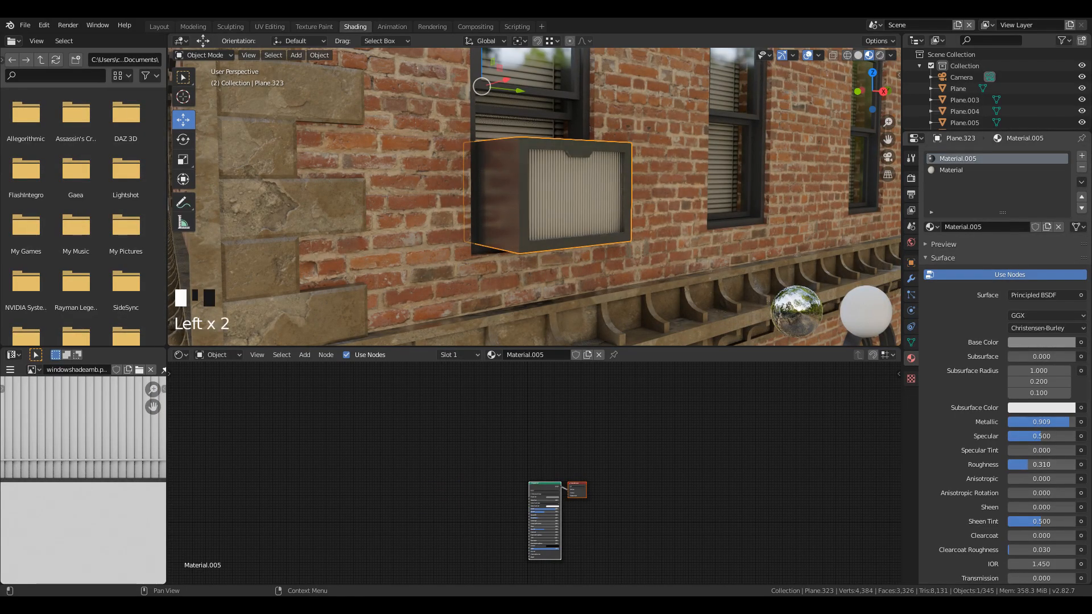
middle_drag(643, 227, 561, 227)
scroll(636, 324, up, 2)
scroll(636, 324, up, 2)
Bevel the outer edges of the metal box unit and the outline around its front face with a narrow bevel.
key(Tab)
right_click(501, 157)
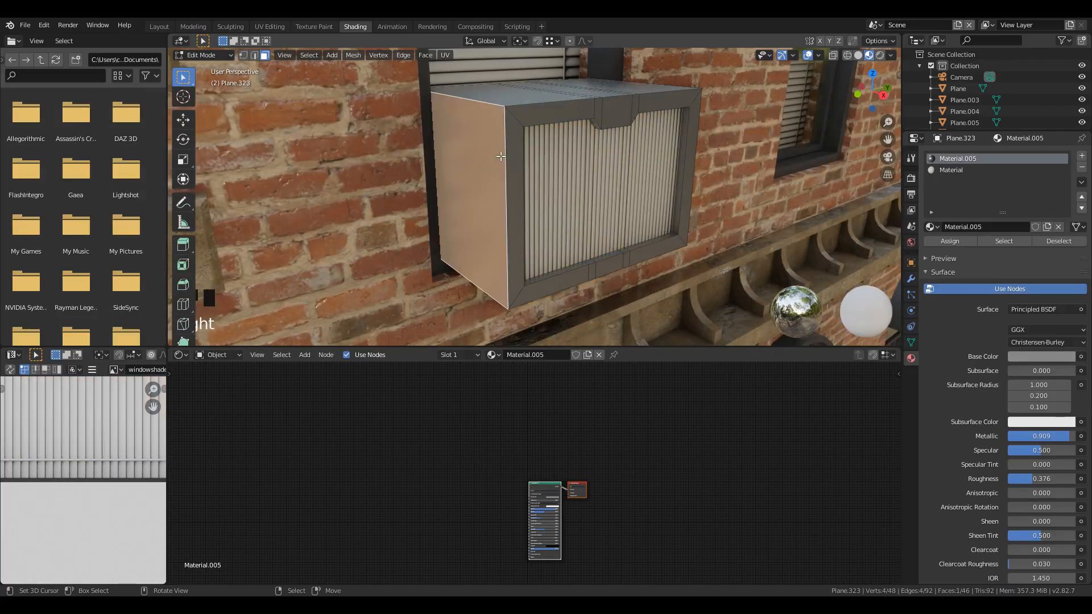
click(246, 54)
click(251, 55)
right_click(517, 138)
right_click(509, 138)
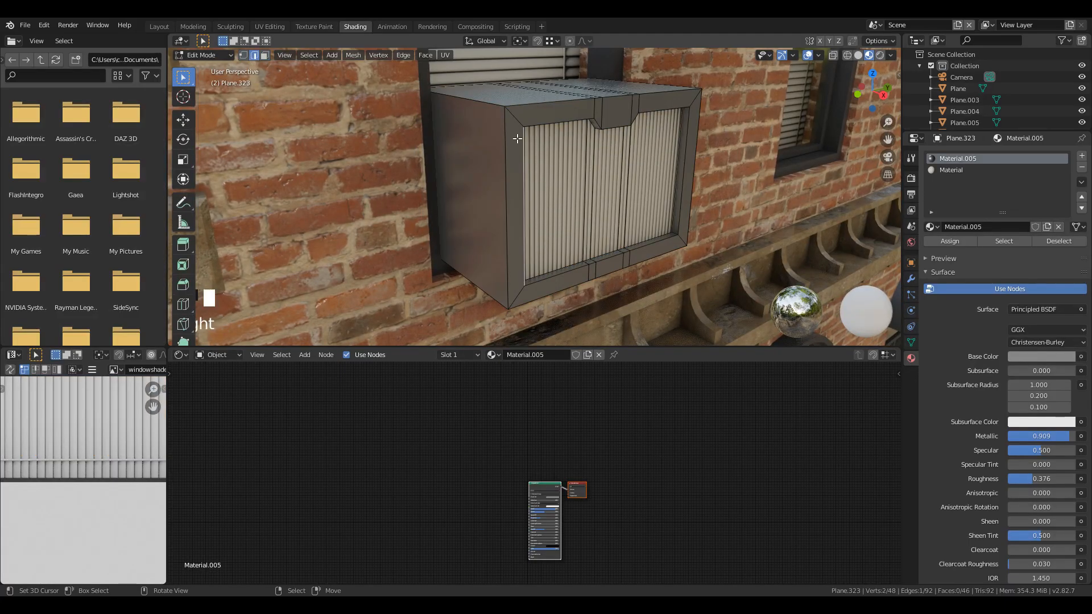
shift+right_click(494, 107)
alt+shift+right_click(534, 112)
alt+shift+right_click(495, 294)
middle_drag(511, 301, 492, 290)
key(ctrl+z)
key(ctrl+z)
middle_drag(807, 253, 673, 256)
middle_drag(658, 195, 825, 140)
key(ctrl+b)
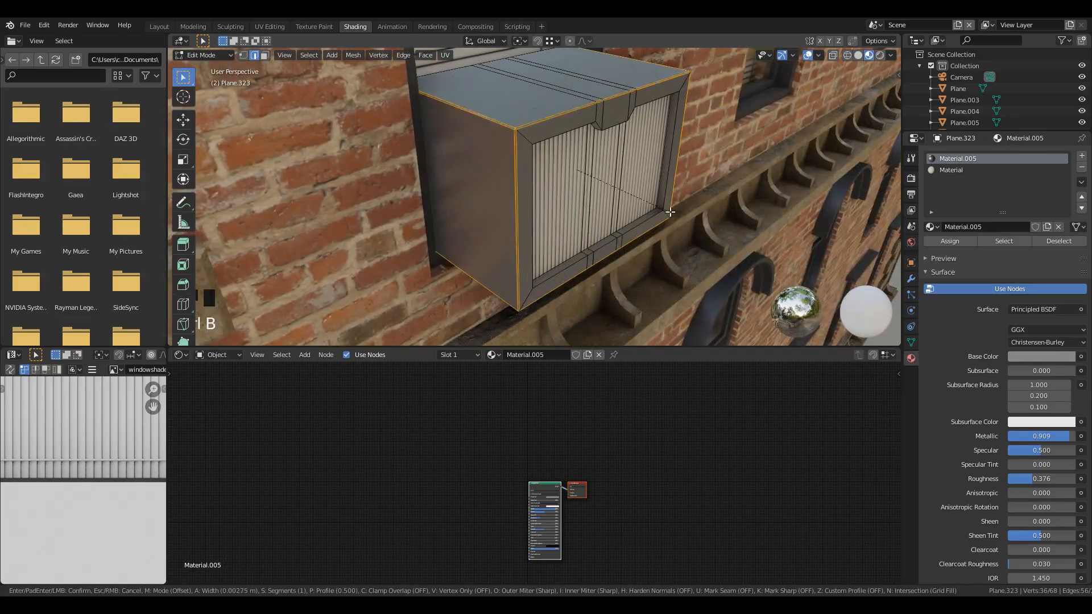
click(622, 214)
Shade the box unit smooth and enable Auto Smooth for its normals.
key(Tab)
key(w)
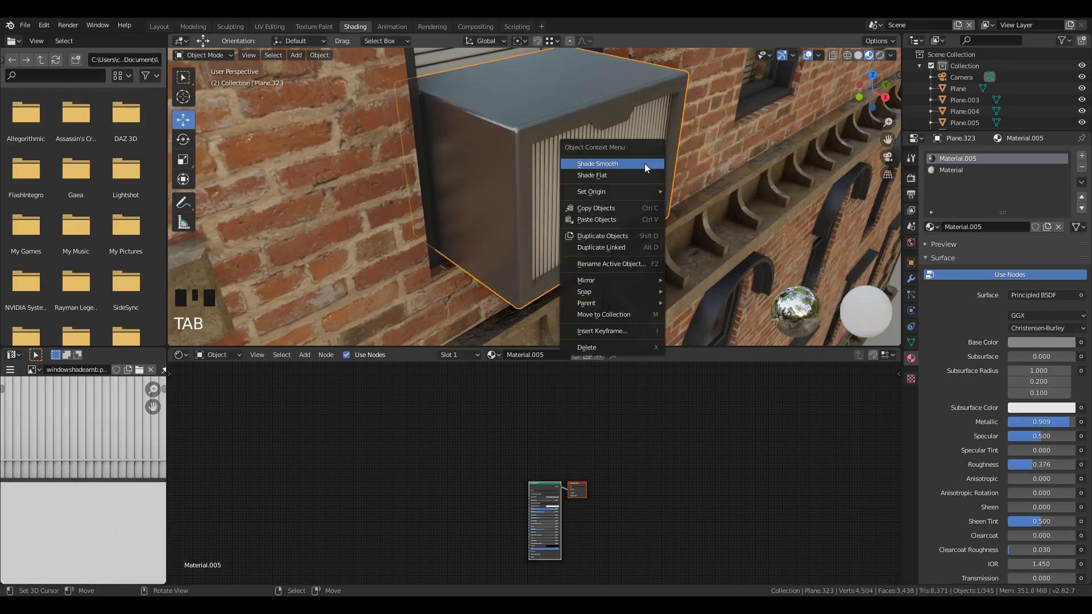
click(645, 164)
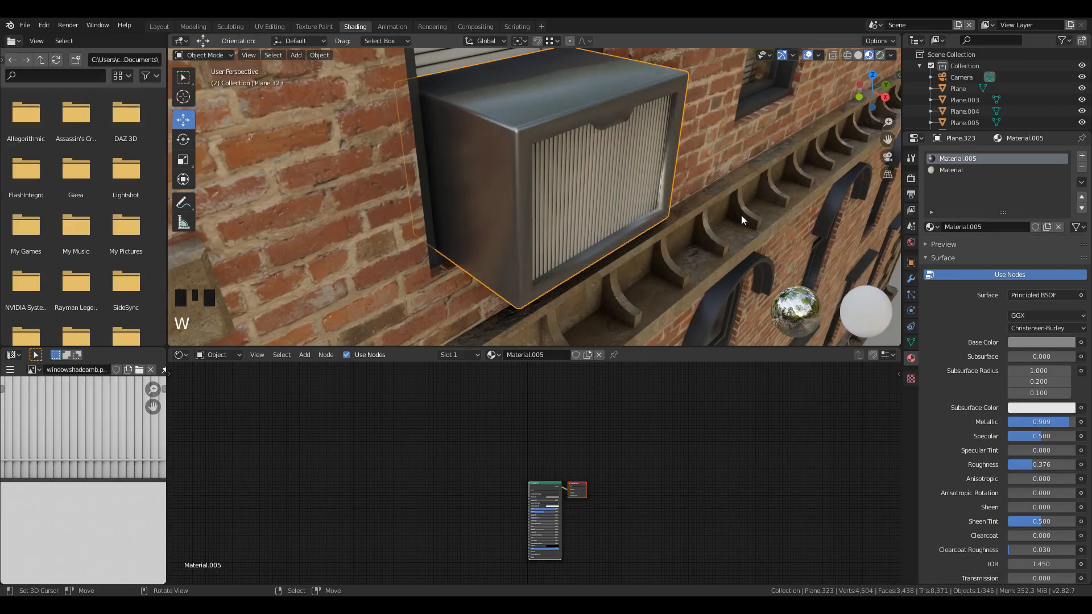
click(911, 342)
click(943, 351)
click(944, 364)
Examine the whole building with the box unit in a maximised viewport with nothing selected.
middle_drag(695, 251, 619, 189)
scroll(712, 179, down, 7)
shift+middle_drag(713, 179, 588, 244)
scroll(572, 188, down, 3)
key(a)
key(a)
key(a)
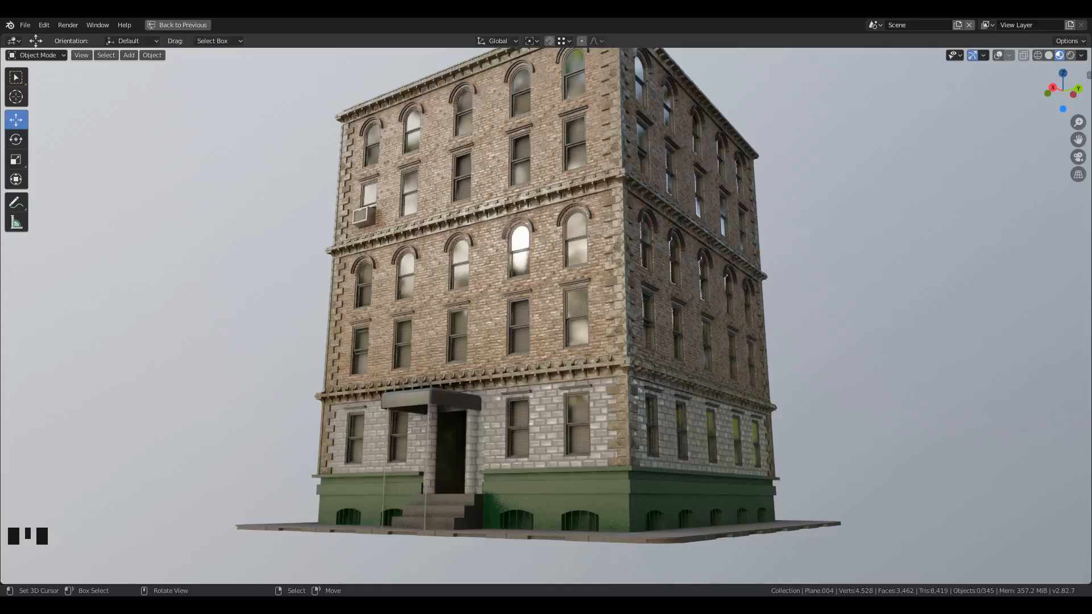
Snap the 3D cursor to a selected piece near the wall top and add a cube there.
scroll(515, 336, down, 7)
middle_drag(515, 336, 575, 478)
shift+middle_drag(574, 478, 504, 415)
scroll(505, 415, up, 6)
middle_drag(541, 387, 611, 402)
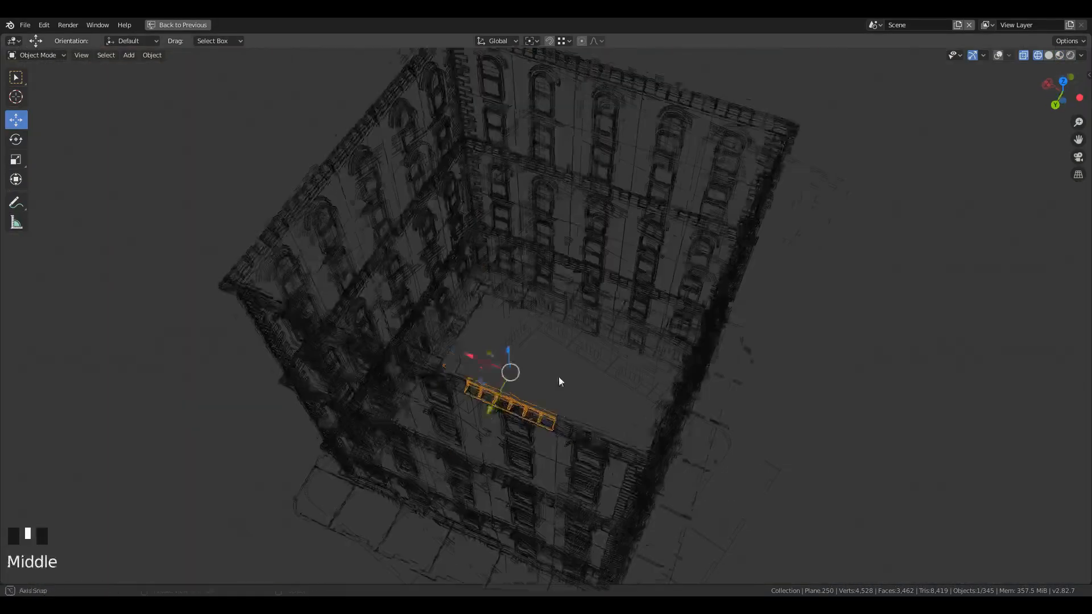
shift+middle_drag(612, 402, 638, 436)
key(shift+z)
right_click(726, 312)
key(shift+s)
click(718, 372)
key(shift+a)
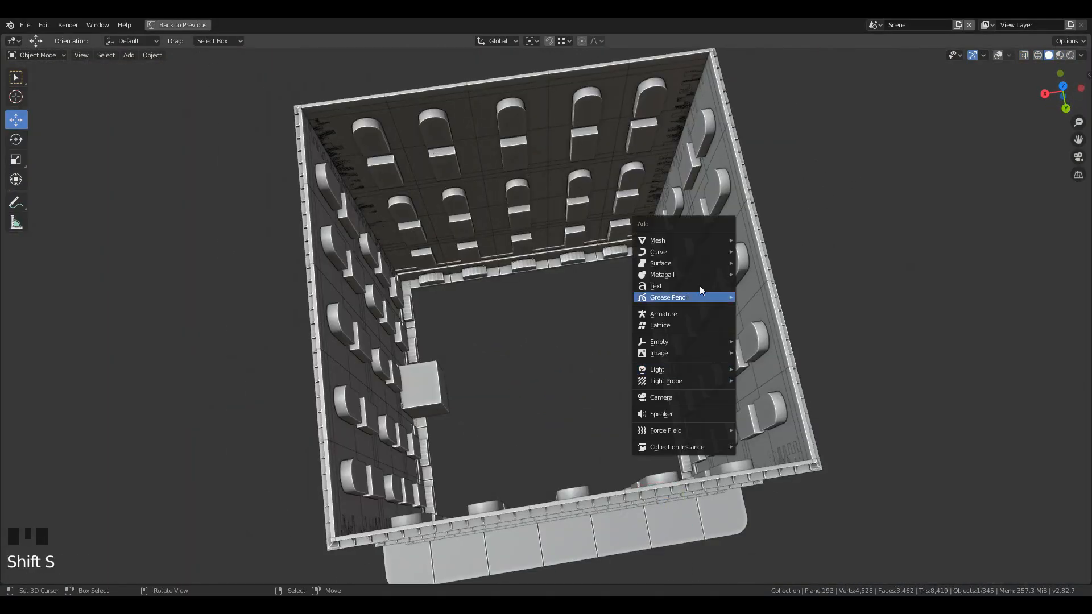
click(768, 252)
Move the cube over the open top of the building and scale its mesh up to roughly the building's footprint.
key(g)
click(800, 322)
key(Tab)
key(s)
click(236, 422)
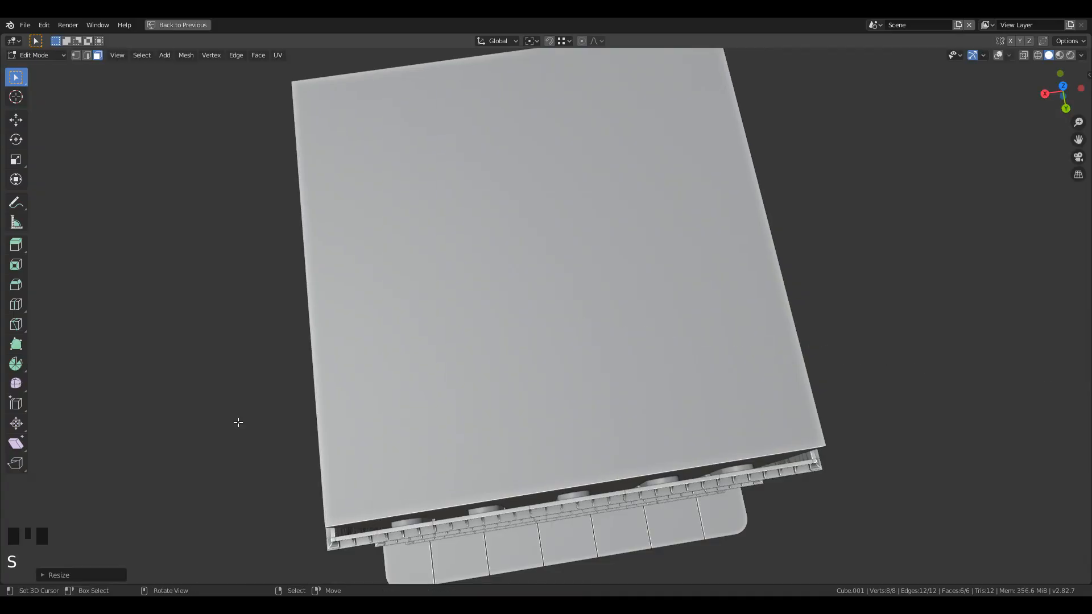
Fit the cube's overall size to the inside of the outer walls in the top wireframe view.
key(KP_7)
key(z)
key(a)
key(s)
key(s)
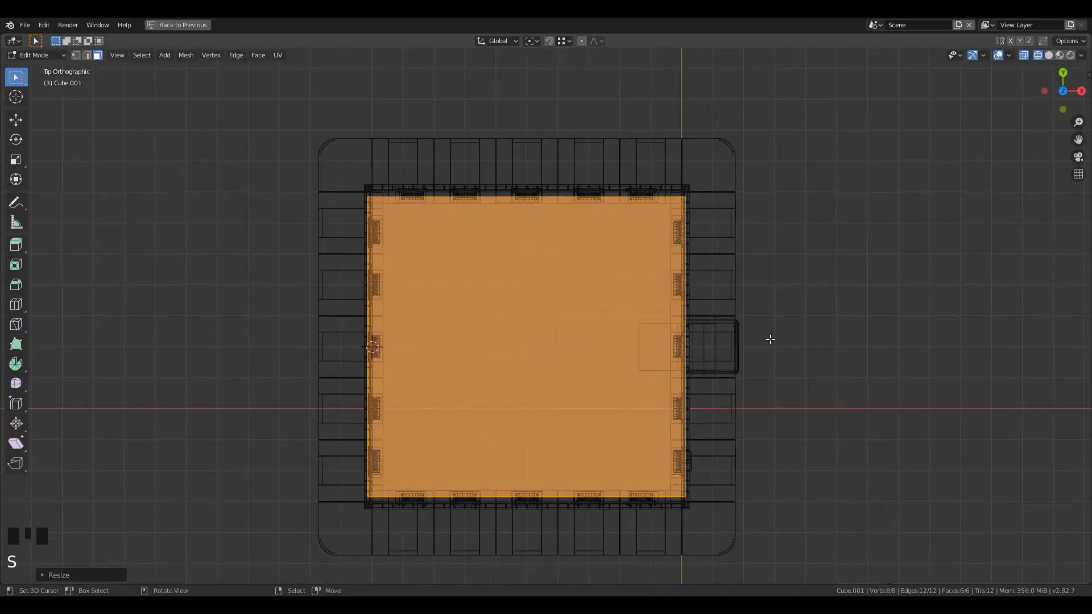
click(783, 305)
Flatten the cube along the Z axis into a roof slab.
middle_drag(760, 402, 717, 296)
key(s)
key(z)
click(636, 506)
key(s)
key(z)
click(631, 459)
key(s)
key(z)
click(612, 461)
Move the roof slab vertically to just below the wall tops and adjust its thickness along Z.
key(g)
key(z)
click(790, 448)
key(s)
key(z)
click(773, 446)
key(z)
Stretch the roof slab along Y and X and shift it along X to close the gaps to the walls.
middle_drag(774, 445, 643, 366)
key(s)
key(y)
click(756, 381)
key(g)
key(x)
click(721, 364)
mouse_move(642, 367)
shift+middle_down()
mouse_move(694, 364)
mouse_move(626, 393)
shift+middle_up()
key(s)
key(x)
click(751, 358)
Assign the existing Material.001 to the roof slab and switch the viewport to material preview shading.
key(Tab)
key(ctrl+space)
middle_drag(480, 249, 421, 211)
right_click(403, 293)
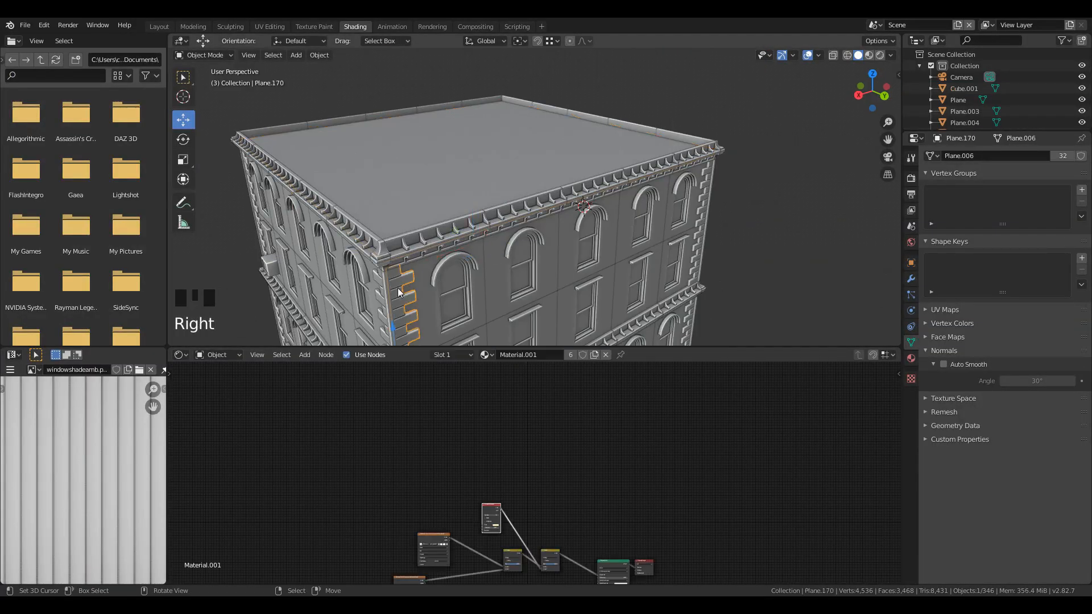
click(910, 359)
right_click(560, 171)
click(932, 204)
click(957, 265)
key(z)
Enlarge the roof slab's UVs so the texture repeats more finely across the roof.
middle_drag(603, 182, 546, 216)
middle_drag(620, 233, 578, 206)
key(Tab)
click(535, 321)
scroll(68, 512, down, 4)
key(s)
click(40, 553)
key(Tab)
Examine the textured roof and the whole building from several angles in a maximised viewport.
scroll(626, 239, down, 2)
middle_drag(603, 262, 740, 143)
right_click(683, 238)
right_click(743, 91)
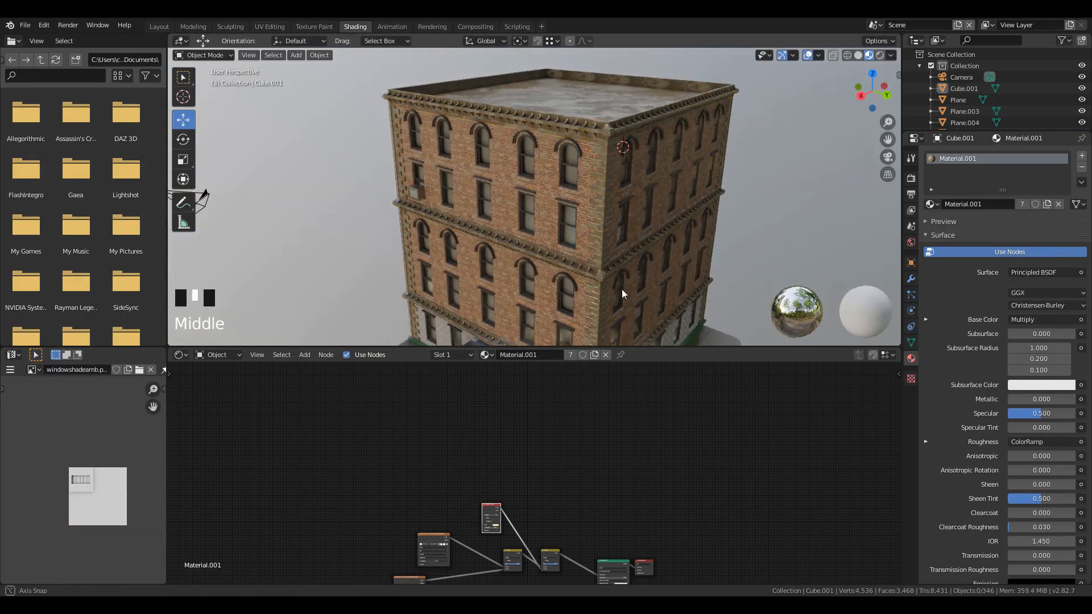
key(ctrl+space)
scroll(597, 333, down, 3)
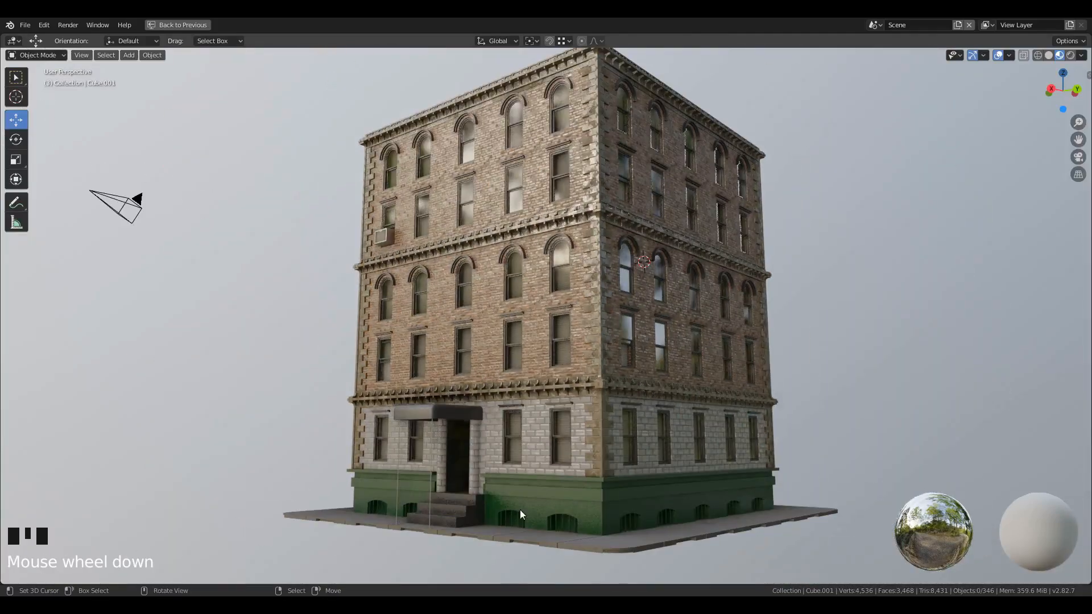